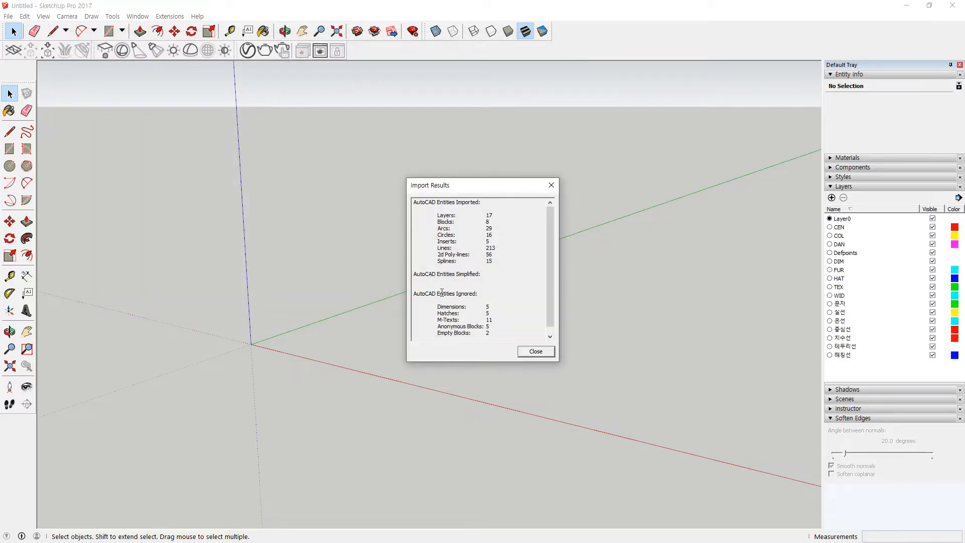
Step: Dismiss the import summary and frame the whole imported kitchen plan in view
{"action": "left_click", "coordinate": [535, 351]}
{"action": "scroll", "coordinate": [309, 338], "scroll_direction": "up", "scroll_amount": 6}
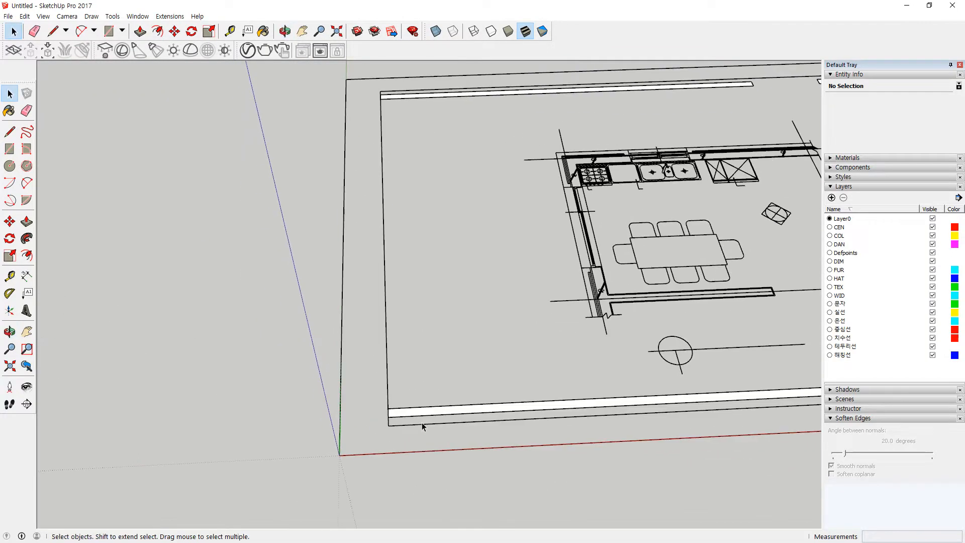
{"action": "scroll", "coordinate": [422, 426], "scroll_direction": "down", "scroll_amount": 3}
{"action": "middle_click_drag", "start_coordinate": [611, 364], "coordinate": [485, 338], "text": "shift"}
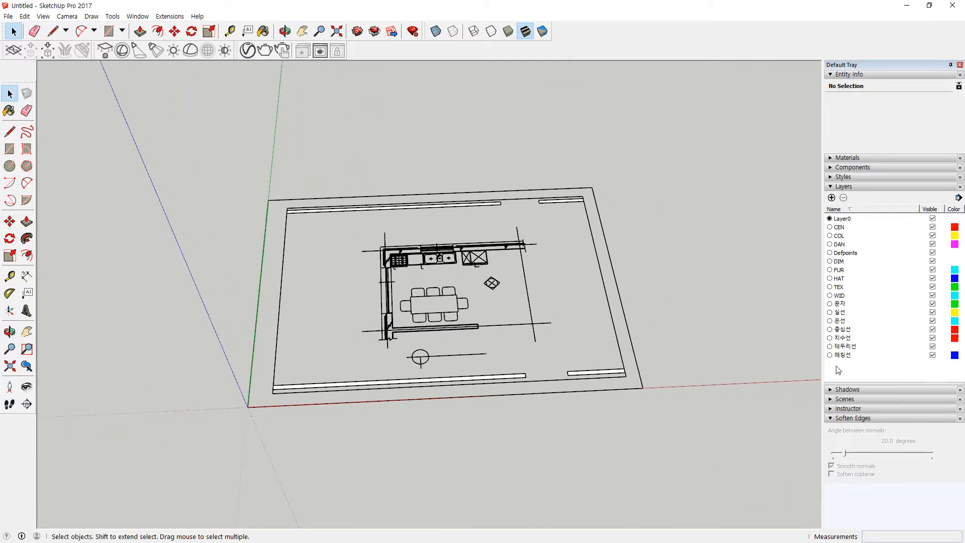
{"action": "mouse_move", "coordinate": [845, 378]}
{"action": "left_mouse_down"}
{"action": "mouse_move", "coordinate": [873, 216]}
{"action": "mouse_move", "coordinate": [865, 391]}
{"action": "left_mouse_up"}
{"action": "left_click_drag", "start_coordinate": [411, 441], "coordinate": [261, 196]}
{"action": "left_click_drag", "start_coordinate": [284, 154], "coordinate": [521, 463]}
{"action": "key", "text": "Escape"}
{"action": "scroll", "coordinate": [648, 392], "scroll_direction": "up", "scroll_amount": 2}
Step: Delete the sheet border edges, bottom strip, circle line, a stray mark and a thin leftover line
{"action": "left_click_drag", "start_coordinate": [694, 429], "coordinate": [520, 369]}
{"action": "key", "text": "Delete"}
{"action": "key", "text": "Delete"}
{"action": "left_click_drag", "start_coordinate": [397, 358], "coordinate": [375, 355]}
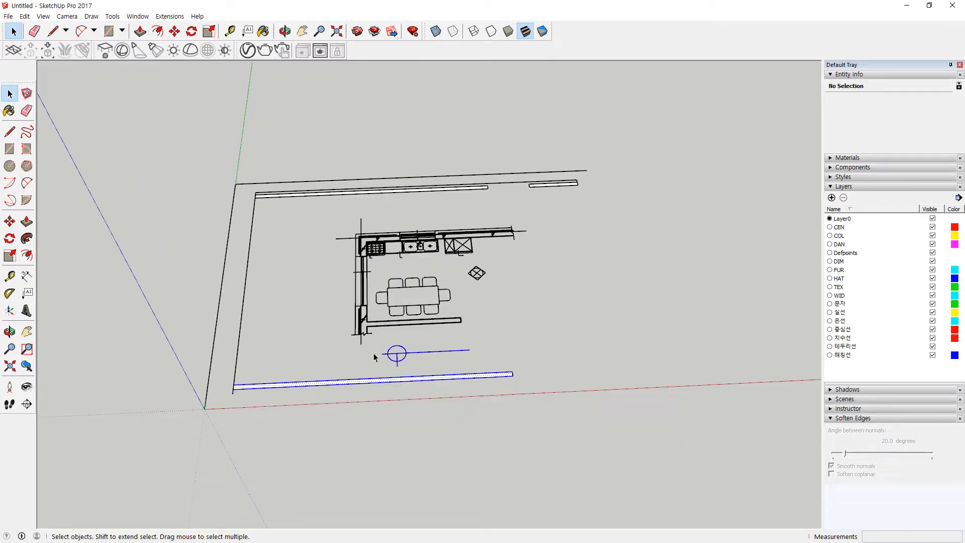
{"action": "key", "text": "Delete"}
{"action": "left_click_drag", "start_coordinate": [258, 218], "coordinate": [222, 172]}
{"action": "key", "text": "Delete"}
{"action": "left_click_drag", "start_coordinate": [573, 400], "coordinate": [493, 357]}
{"action": "key", "text": "Delete"}
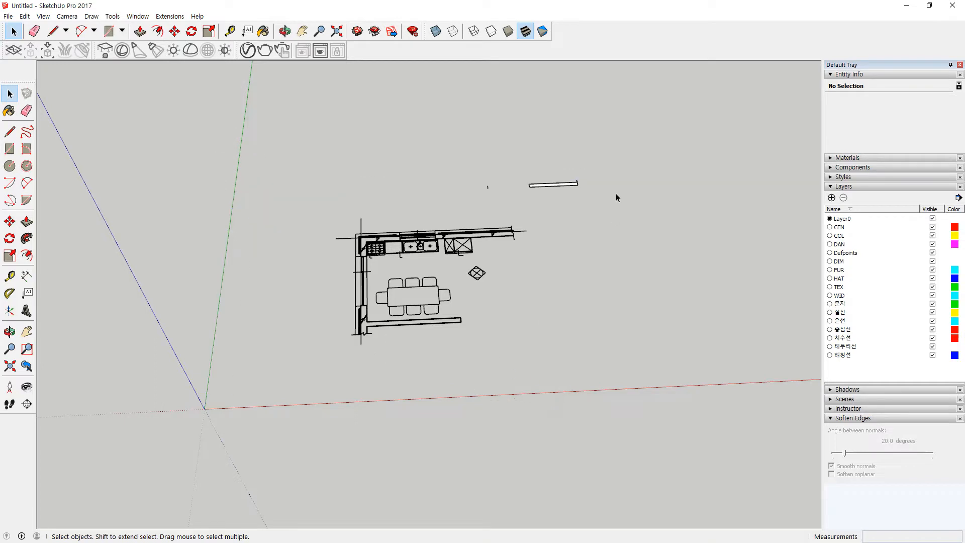
{"action": "left_click_drag", "start_coordinate": [454, 142], "coordinate": [454, 142]}
{"action": "key", "text": "Delete"}
Step: Delete the two protruding top-left centerlines and the short line past the wall's right end
{"action": "left_click_drag", "start_coordinate": [271, 190], "coordinate": [83, 420]}
{"action": "scroll", "coordinate": [463, 209], "scroll_direction": "up", "scroll_amount": 5}
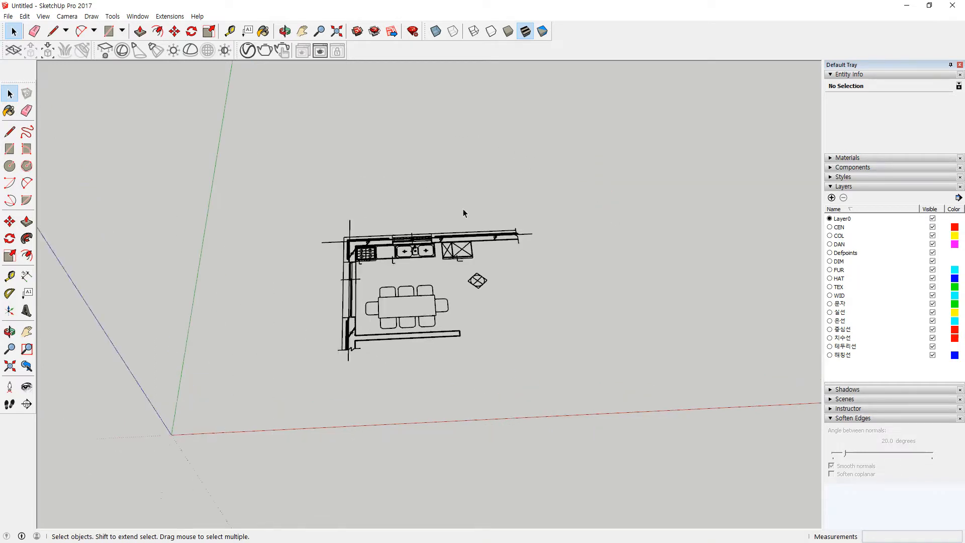
{"action": "left_click_drag", "start_coordinate": [315, 201], "coordinate": [288, 225]}
{"action": "key", "text": "Delete"}
{"action": "left_click_drag", "start_coordinate": [276, 226], "coordinate": [255, 258]}
{"action": "key", "text": "Delete"}
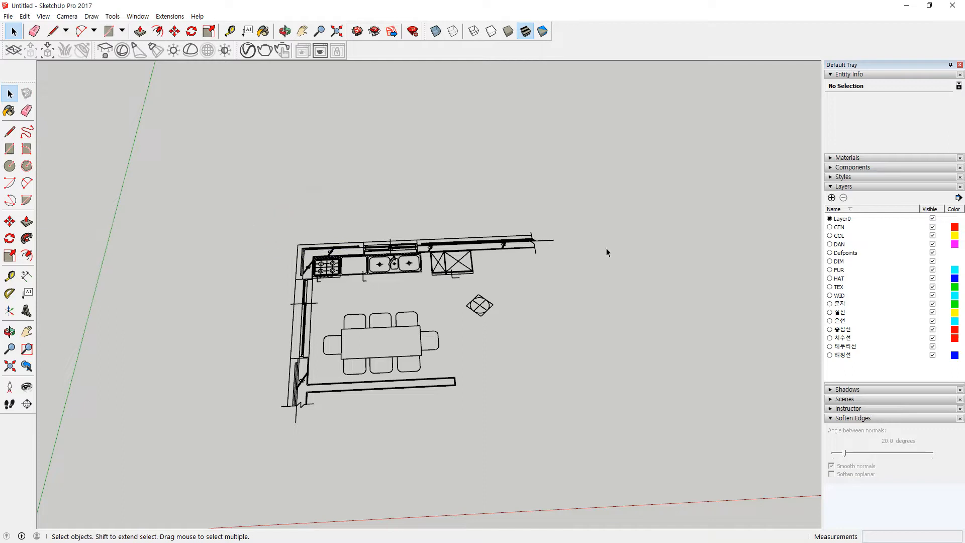
{"action": "left_click_drag", "start_coordinate": [548, 255], "coordinate": [548, 255]}
{"action": "key", "text": "Delete"}
{"action": "scroll", "coordinate": [520, 260], "scroll_direction": "up", "scroll_amount": 7}
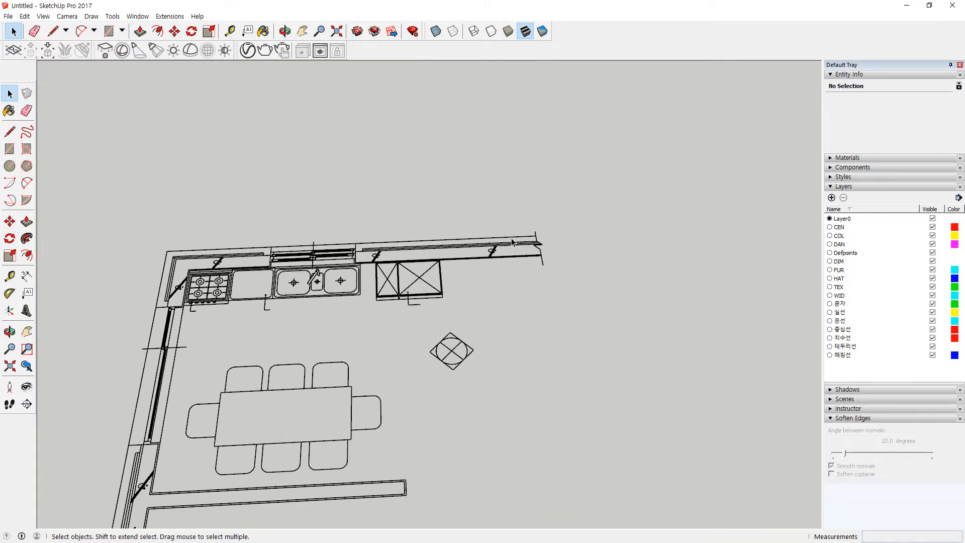
Step: Delete the right door symbol and the leftover short door lines below it
{"action": "left_click_drag", "start_coordinate": [492, 280], "coordinate": [445, 242]}
{"action": "key", "text": "Delete"}
{"action": "left_click_drag", "start_coordinate": [183, 284], "coordinate": [150, 290]}
{"action": "key", "text": "Delete"}
{"action": "key", "text": "Delete"}
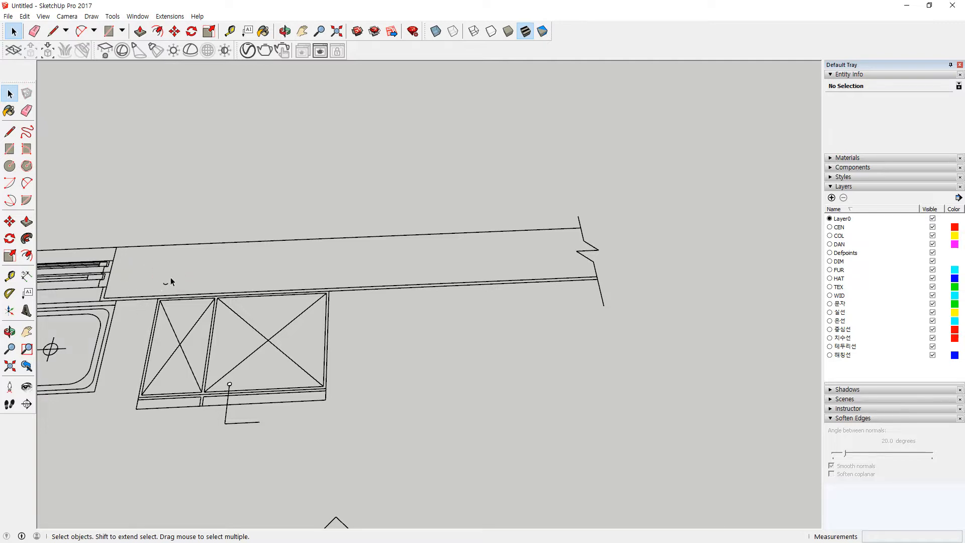
{"action": "left_click_drag", "start_coordinate": [226, 425], "coordinate": [225, 394]}
Step: Remove the door arc, inner counter lines, L-shaped window line, long double line, and diagonal line by the stove
{"action": "key", "text": "Delete"}
{"action": "scroll", "coordinate": [246, 423], "scroll_direction": "down", "scroll_amount": 2}
{"action": "middle_click_drag", "start_coordinate": [120, 384], "coordinate": [579, 327], "text": "shift"}
{"action": "scroll", "coordinate": [369, 300], "scroll_direction": "up", "scroll_amount": 3}
{"action": "left_click_drag", "start_coordinate": [348, 295], "coordinate": [290, 259]}
{"action": "key", "text": "Delete"}
{"action": "left_click_drag", "start_coordinate": [435, 257], "coordinate": [433, 256]}
{"action": "key", "text": "Delete"}
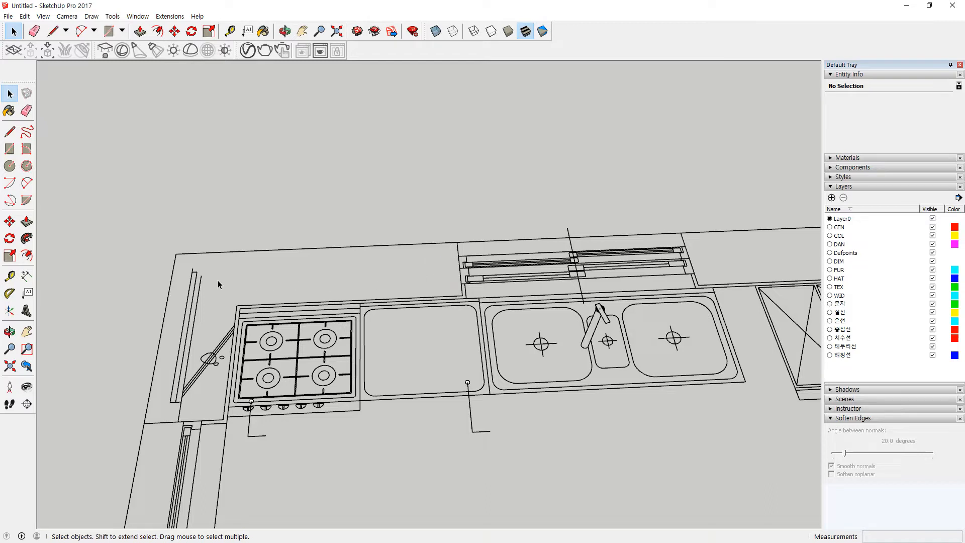
{"action": "left_click", "coordinate": [201, 283]}
{"action": "key", "text": "Delete"}
{"action": "left_click_drag", "start_coordinate": [194, 333], "coordinate": [227, 362]}
{"action": "key", "text": "Delete"}
{"action": "key", "text": "Delete"}
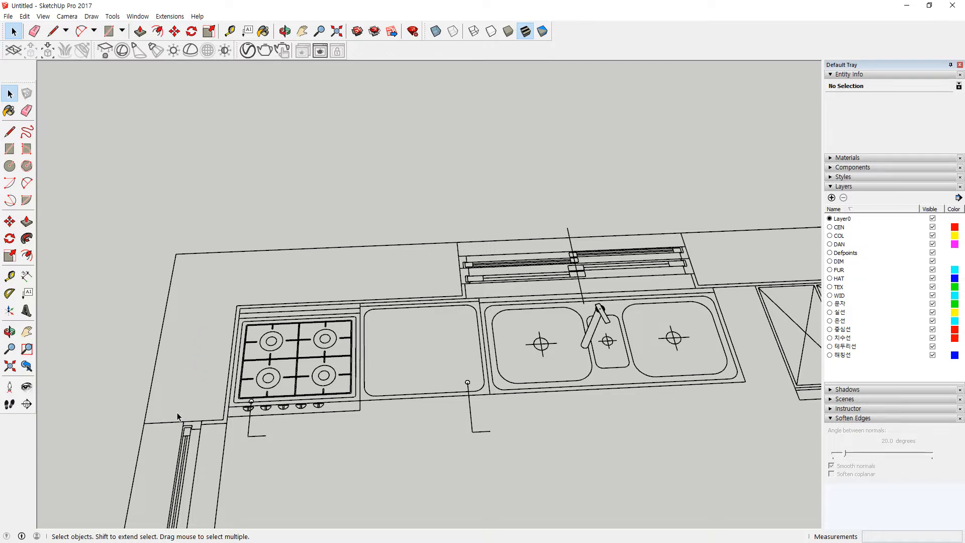
Step: From a top-down view, delete the doorway's parallel lines, stove symbol, a short line and small arc
{"action": "scroll", "coordinate": [178, 417], "scroll_direction": "down", "scroll_amount": 2}
{"action": "middle_click_drag", "start_coordinate": [175, 483], "coordinate": [341, 136]}
{"action": "mouse_move", "coordinate": [326, 228]}
{"action": "middle_mouse_down"}
{"action": "mouse_move", "coordinate": [221, 427]}
{"action": "mouse_move", "coordinate": [332, 221]}
{"action": "middle_mouse_up"}
{"action": "middle_click_drag", "start_coordinate": [314, 290], "coordinate": [318, 337]}
{"action": "left_click_drag", "start_coordinate": [317, 337], "coordinate": [261, 258]}
{"action": "key", "text": "Delete"}
{"action": "left_click_drag", "start_coordinate": [326, 223], "coordinate": [302, 197]}
{"action": "key", "text": "Delete"}
{"action": "left_click_drag", "start_coordinate": [292, 295], "coordinate": [327, 327]}
{"action": "key", "text": "Delete"}
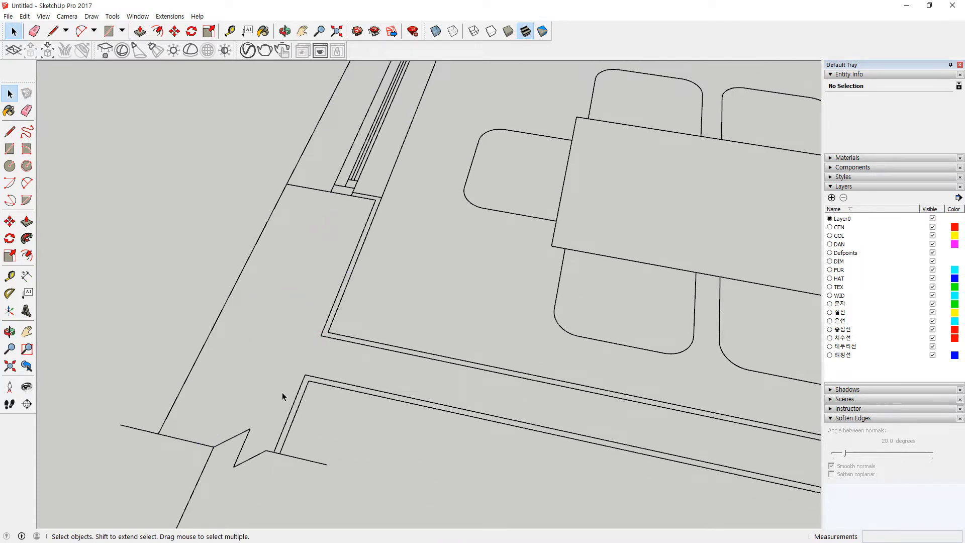
Step: Delete the square symbol with the circled cross
{"action": "scroll", "coordinate": [282, 392], "scroll_direction": "down", "scroll_amount": 4}
{"action": "scroll", "coordinate": [276, 388], "scroll_direction": "up", "scroll_amount": 4}
{"action": "scroll", "coordinate": [302, 366], "scroll_direction": "down", "scroll_amount": 5}
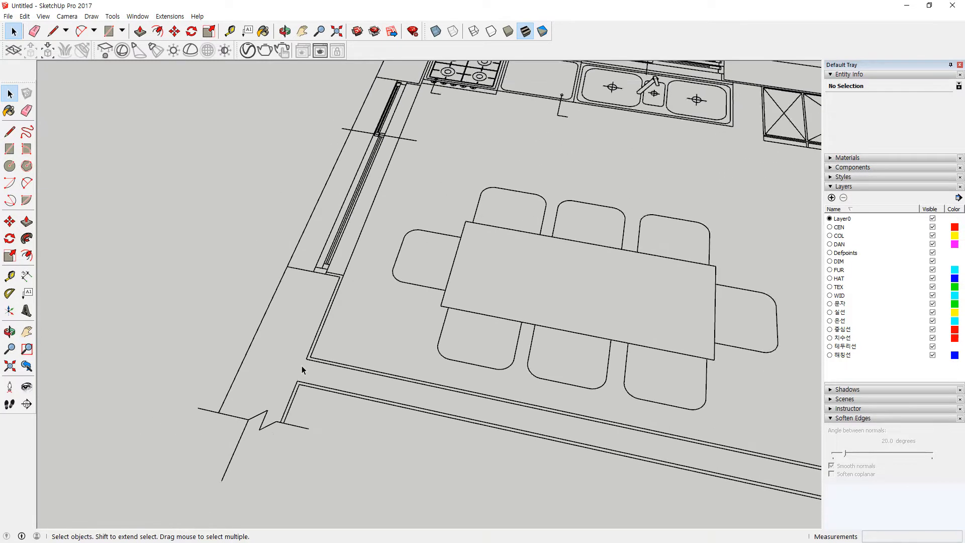
{"action": "middle_click_drag", "start_coordinate": [301, 366], "coordinate": [441, 322]}
{"action": "left_click_drag", "start_coordinate": [565, 344], "coordinate": [482, 277]}
{"action": "key", "text": "Delete"}
Step: Delete the leader lines under the counter and beside the stove
{"action": "scroll", "coordinate": [307, 193], "scroll_direction": "up", "scroll_amount": 4}
{"action": "left_click_drag", "start_coordinate": [321, 198], "coordinate": [356, 275]}
{"action": "scroll", "coordinate": [347, 227], "scroll_direction": "up", "scroll_amount": 3}
{"action": "key", "text": "Delete"}
{"action": "scroll", "coordinate": [114, 219], "scroll_direction": "up", "scroll_amount": 2}
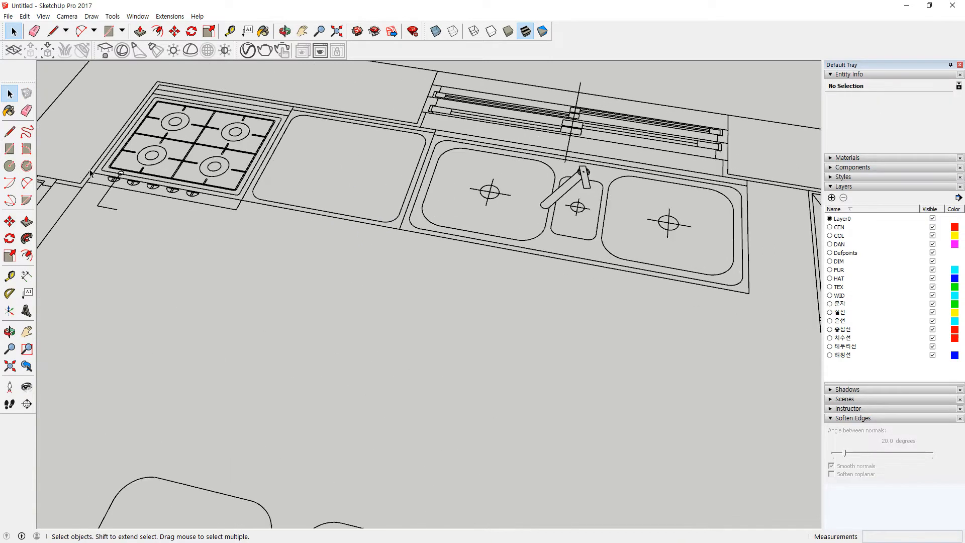
{"action": "left_click_drag", "start_coordinate": [92, 146], "coordinate": [145, 246]}
{"action": "key", "text": "Delete"}
Step: Delete the line crossing the left window and recentre the view on the plan
{"action": "scroll", "coordinate": [218, 261], "scroll_direction": "down", "scroll_amount": 4}
{"action": "scroll", "coordinate": [236, 279], "scroll_direction": "down", "scroll_amount": 3}
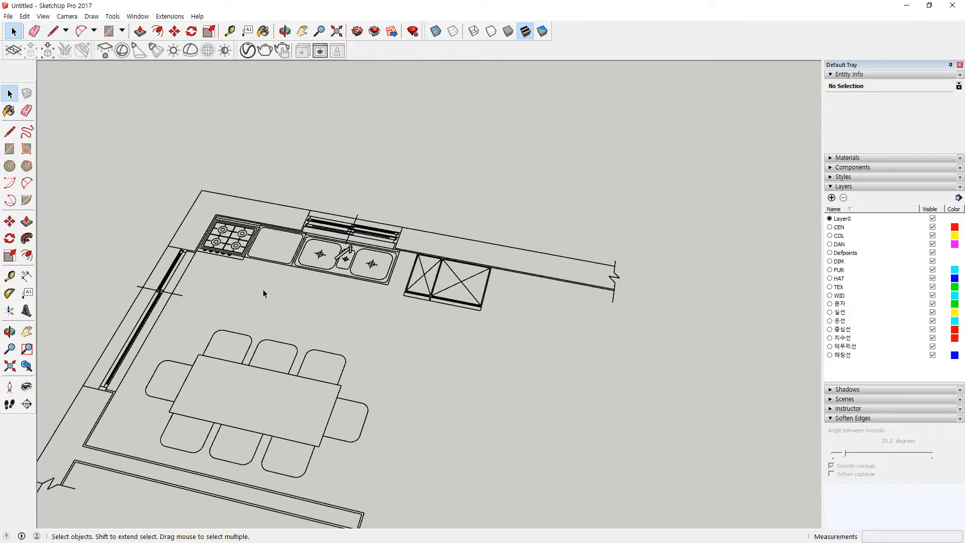
{"action": "scroll", "coordinate": [195, 297], "scroll_direction": "up", "scroll_amount": 3}
{"action": "scroll", "coordinate": [195, 296], "scroll_direction": "down", "scroll_amount": 1}
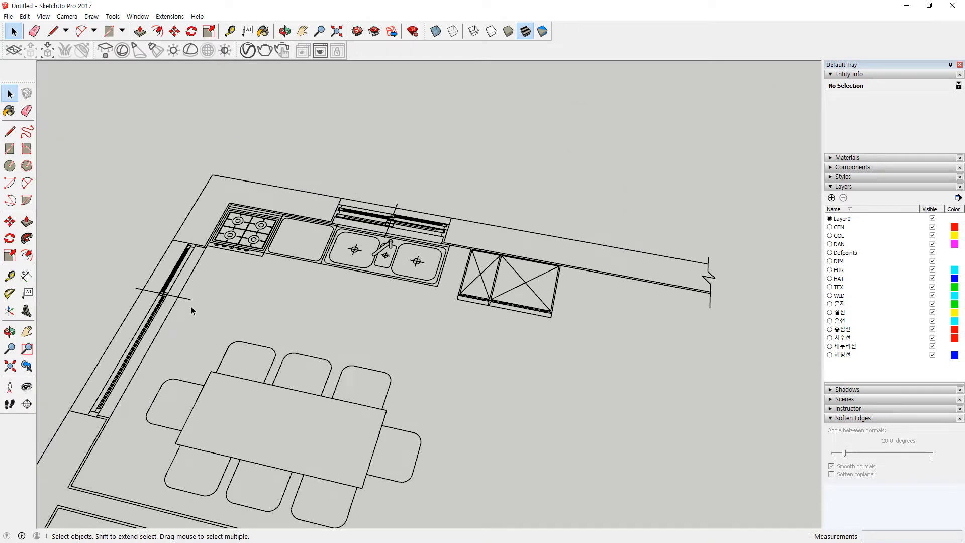
{"action": "left_click", "coordinate": [185, 297]}
{"action": "key", "text": "Delete"}
{"action": "scroll", "coordinate": [396, 229], "scroll_direction": "up", "scroll_amount": 3}
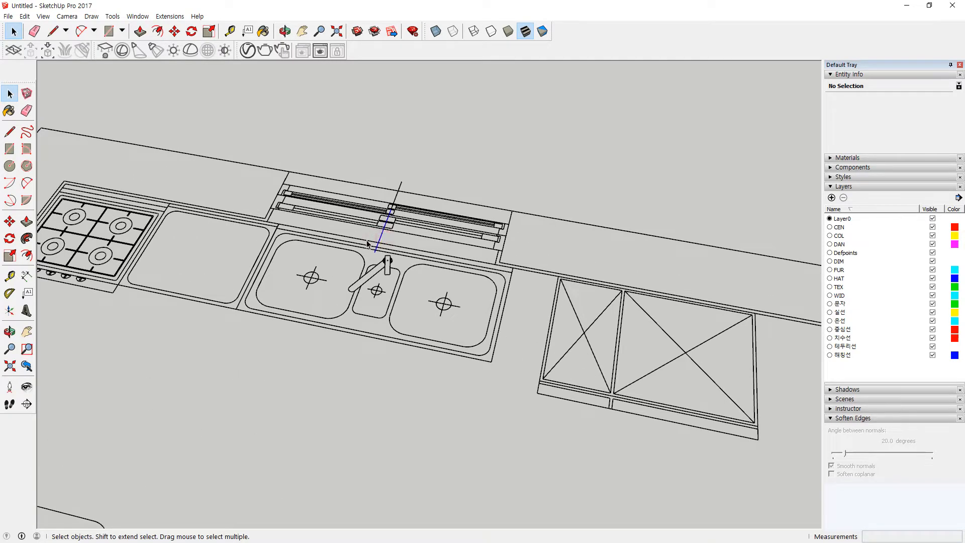
{"action": "scroll", "coordinate": [385, 224], "scroll_direction": "down", "scroll_amount": 2}
{"action": "scroll", "coordinate": [387, 208], "scroll_direction": "up", "scroll_amount": 2}
{"action": "scroll", "coordinate": [385, 206], "scroll_direction": "down", "scroll_amount": 5}
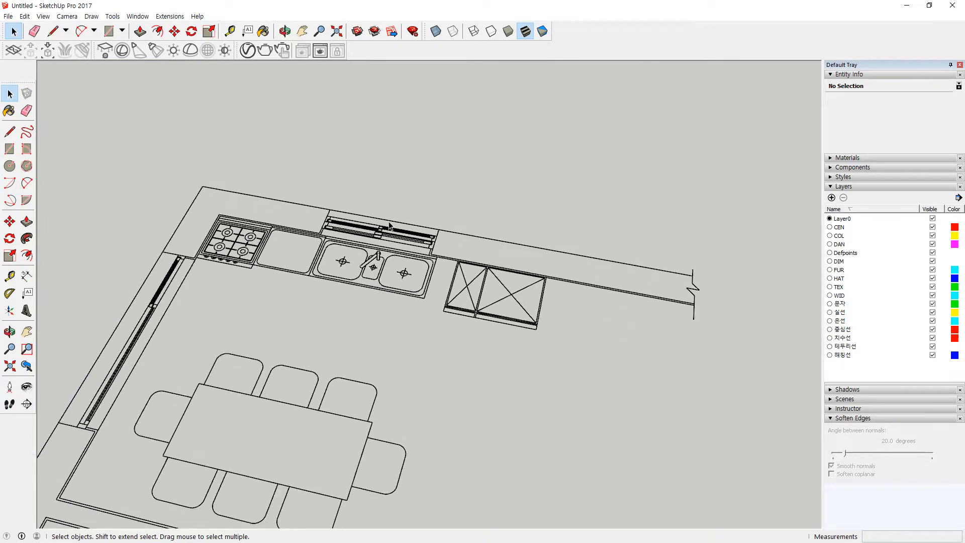
{"action": "scroll", "coordinate": [355, 312], "scroll_direction": "up", "scroll_amount": 1}
{"action": "middle_click_drag", "start_coordinate": [634, 285], "coordinate": [631, 264], "text": "shift"}
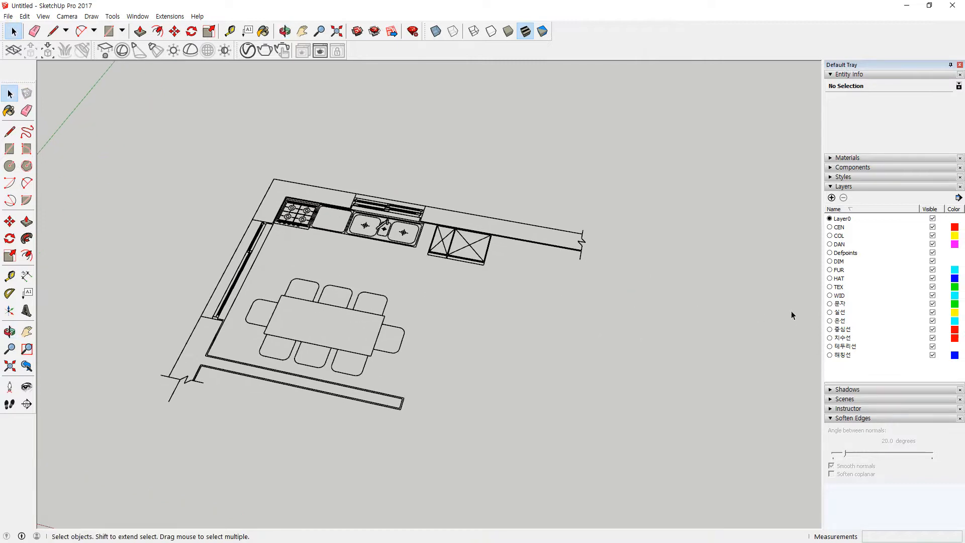
Step: Add a new layer named '00 평면도'
{"action": "left_click", "coordinate": [831, 198]}
{"action": "type", "text": "00"}
{"action": "type", "text": " 평면도"}
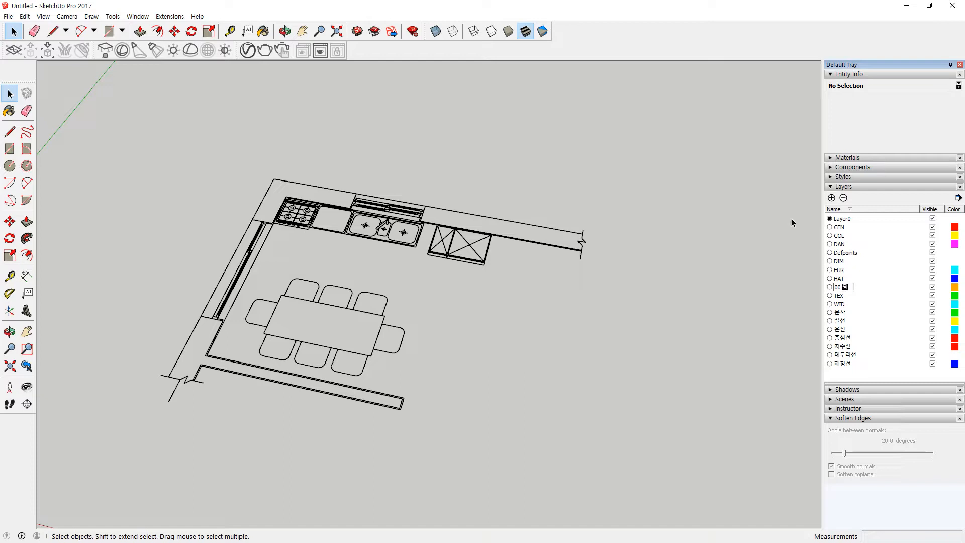
{"action": "key", "text": "Return"}
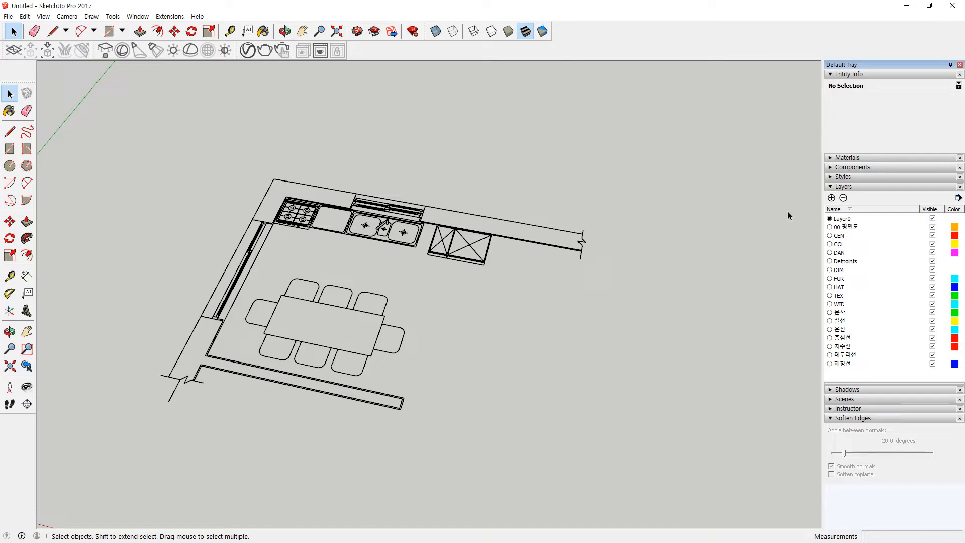
Step: Explode the stove, counter, sink, refrigerator and dining table into loose geometry
{"action": "left_click", "coordinate": [386, 232]}
{"action": "left_click", "coordinate": [439, 253]}
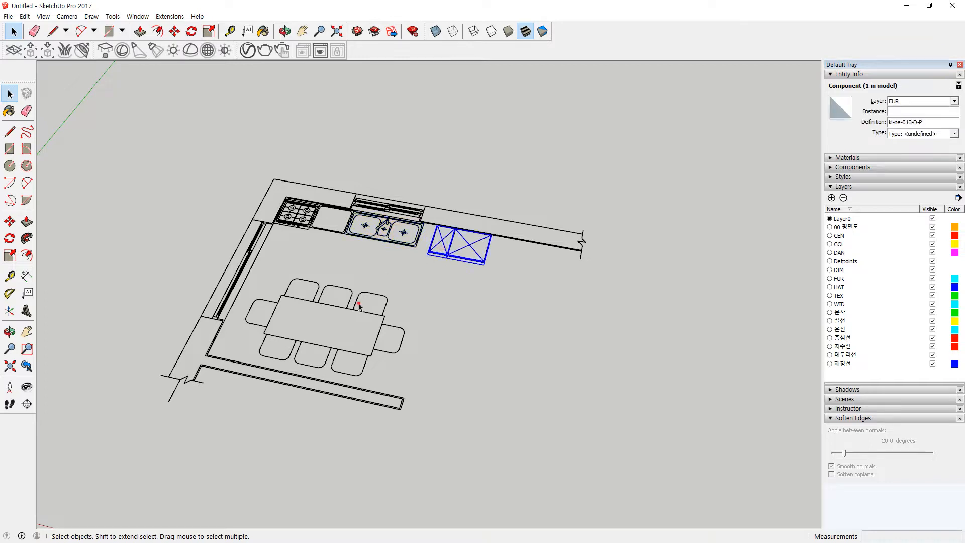
{"action": "left_click", "coordinate": [358, 305]}
{"action": "left_click", "coordinate": [398, 333]}
{"action": "left_click_drag", "start_coordinate": [465, 329], "coordinate": [306, 227]}
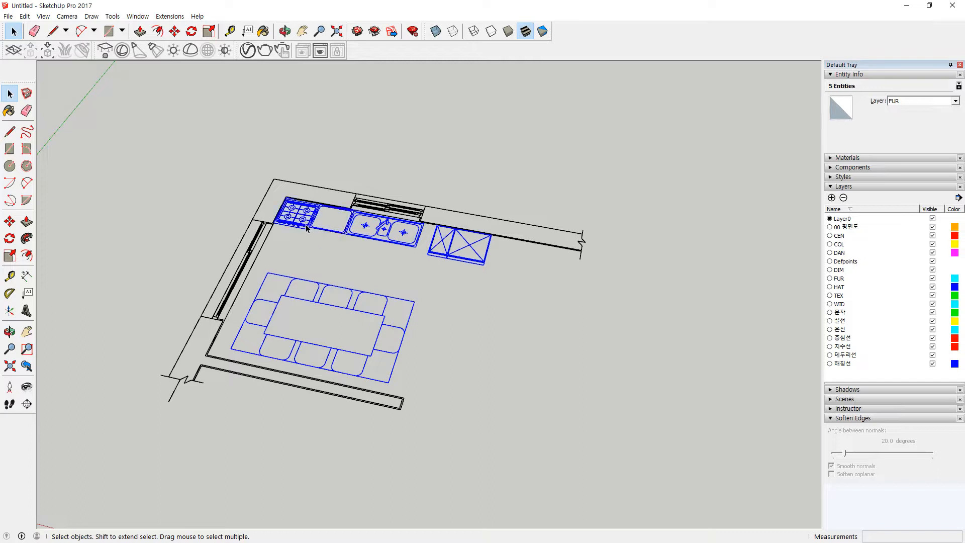
{"action": "right_click", "coordinate": [306, 227]}
{"action": "left_click", "coordinate": [348, 280]}
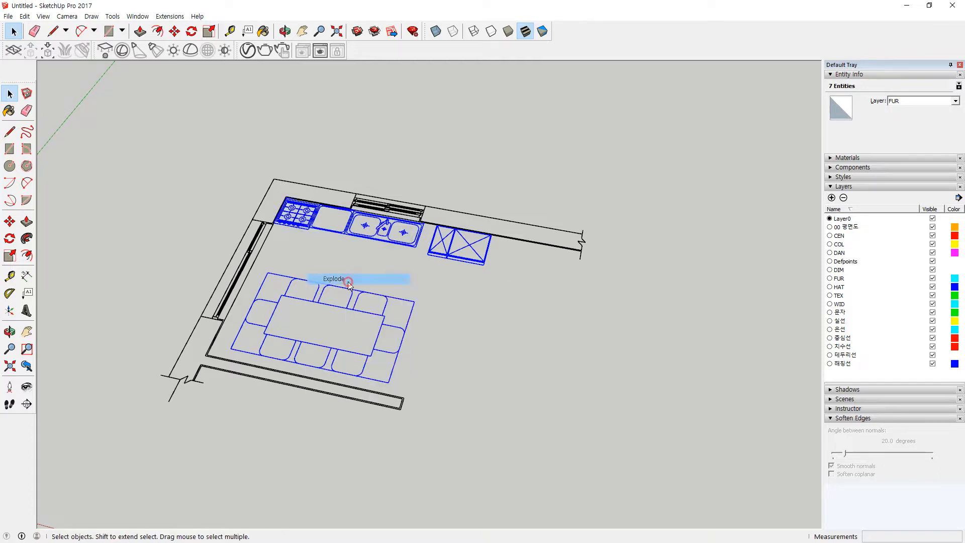
{"action": "left_click", "coordinate": [477, 359]}
Step: Inspect the left window edges by selecting them, narrowing to the upper window segment
{"action": "left_click", "coordinate": [398, 207]}
{"action": "left_click_drag", "start_coordinate": [489, 171], "coordinate": [281, 221]}
{"action": "left_click_drag", "start_coordinate": [265, 276], "coordinate": [253, 229]}
{"action": "left_click", "coordinate": [289, 256]}
{"action": "left_click", "coordinate": [281, 254]}
{"action": "left_click", "coordinate": [260, 235]}
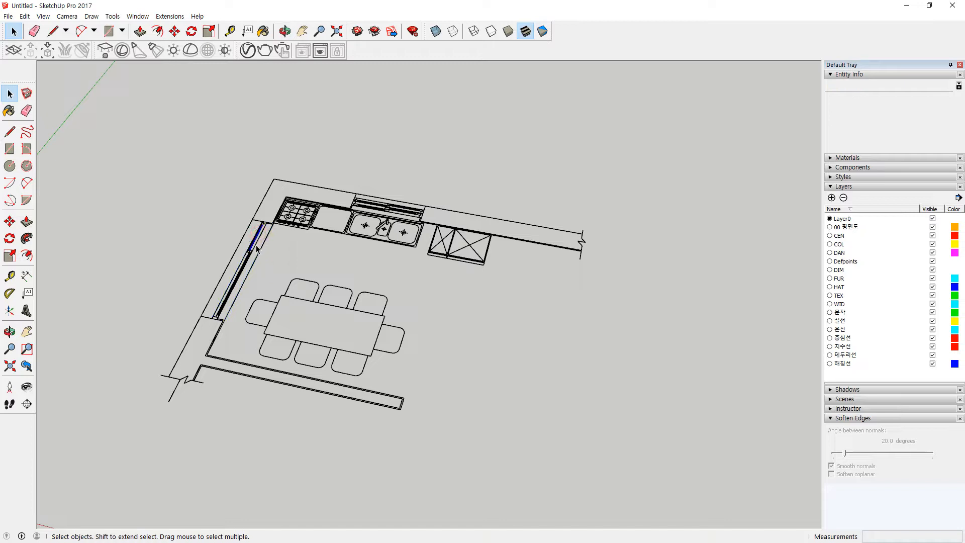
{"action": "scroll", "coordinate": [256, 246], "scroll_direction": "up", "scroll_amount": 3}
{"action": "scroll", "coordinate": [238, 336], "scroll_direction": "down", "scroll_amount": 3}
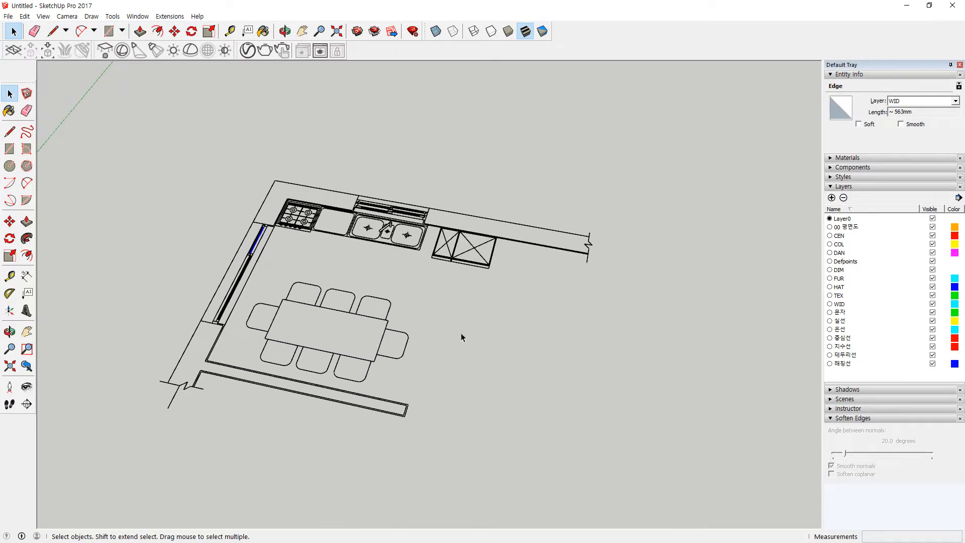
Step: Erase the short stray line at the lower-left wall end, then select the whole plan
{"action": "left_click", "coordinate": [542, 379]}
{"action": "left_click", "coordinate": [646, 156]}
{"action": "left_click_drag", "start_coordinate": [100, 457], "coordinate": [103, 457]}
{"action": "left_click", "coordinate": [165, 421]}
{"action": "key", "text": "e"}
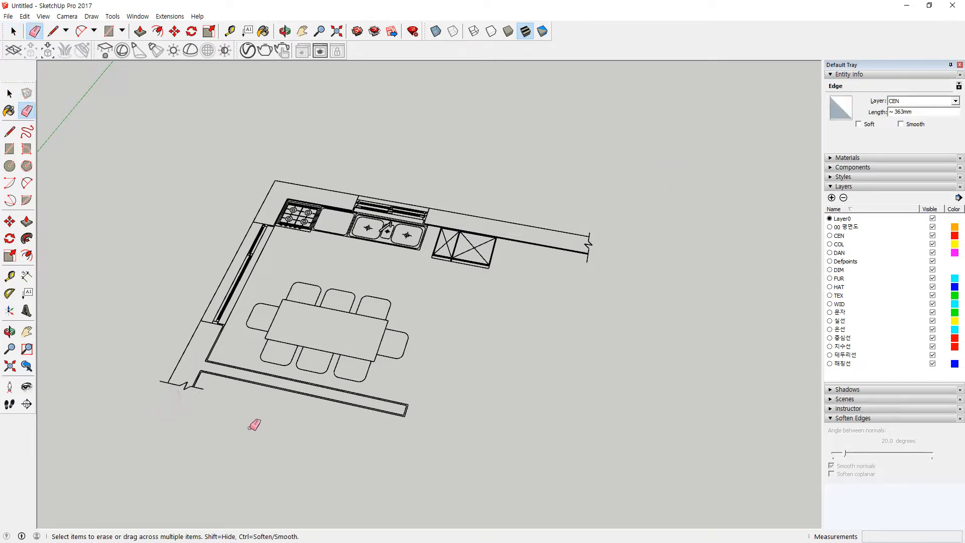
{"action": "key", "text": "space"}
{"action": "left_click_drag", "start_coordinate": [680, 148], "coordinate": [72, 460]}
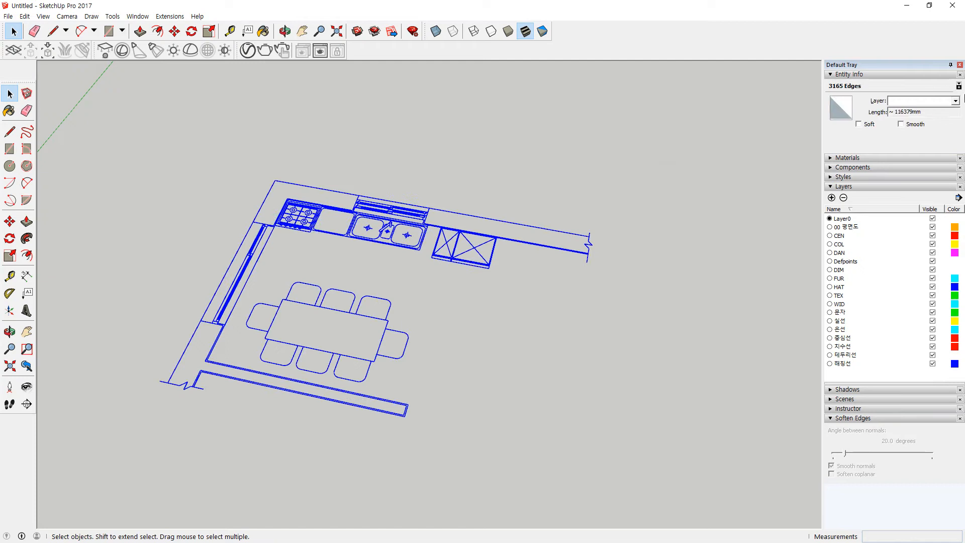
Step: Group the selected plan edges and place the group on layer '00 평면도'
{"action": "left_click", "coordinate": [954, 106]}
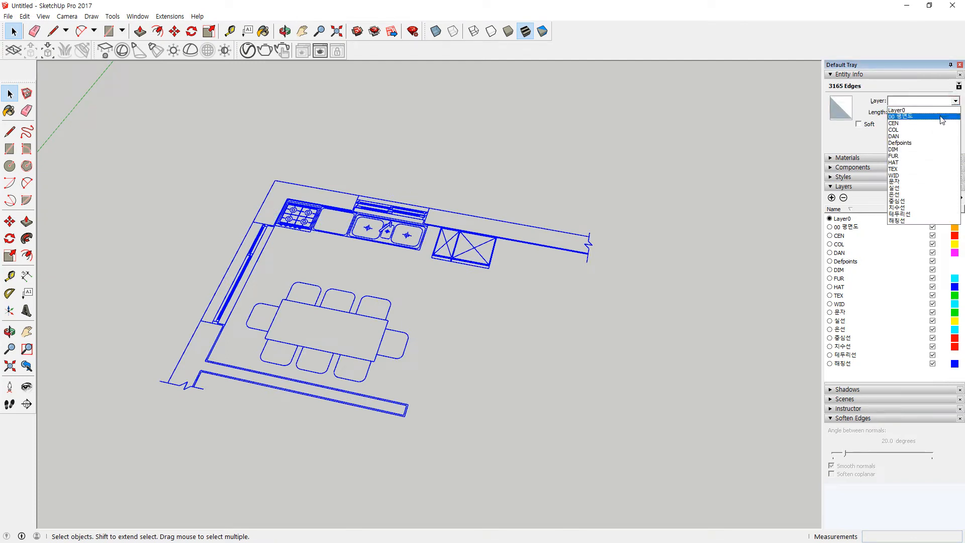
{"action": "left_click", "coordinate": [935, 115]}
{"action": "right_click", "coordinate": [494, 262]}
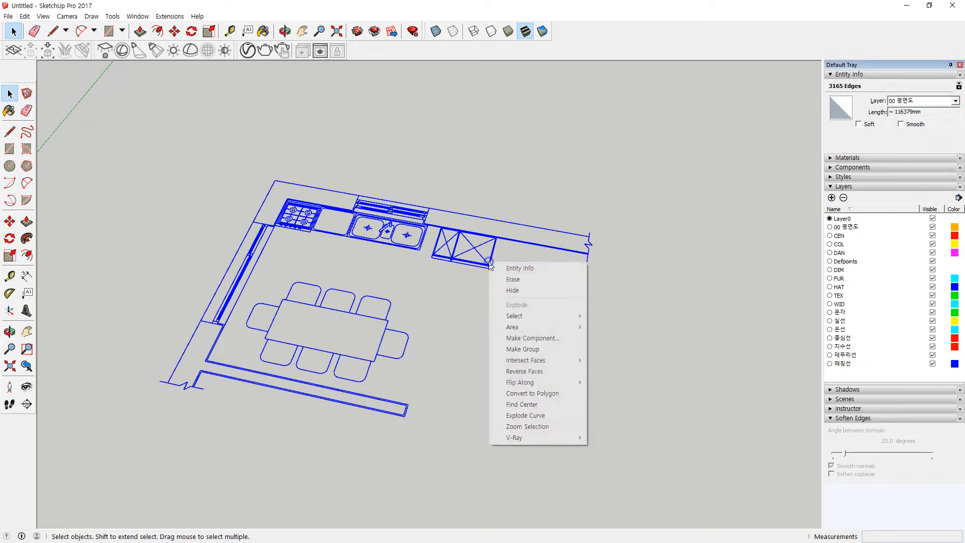
{"action": "left_click", "coordinate": [547, 348]}
{"action": "left_click", "coordinate": [953, 101]}
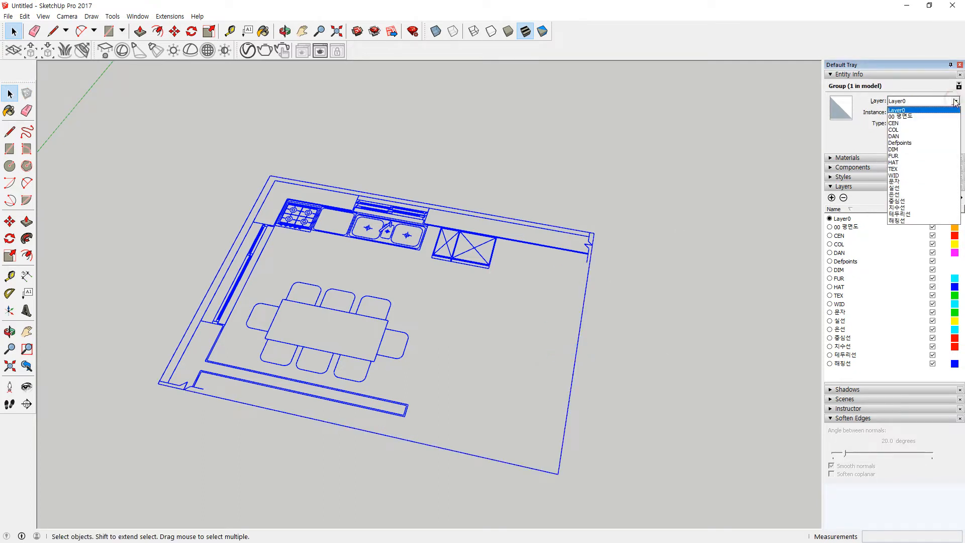
{"action": "left_click", "coordinate": [935, 113]}
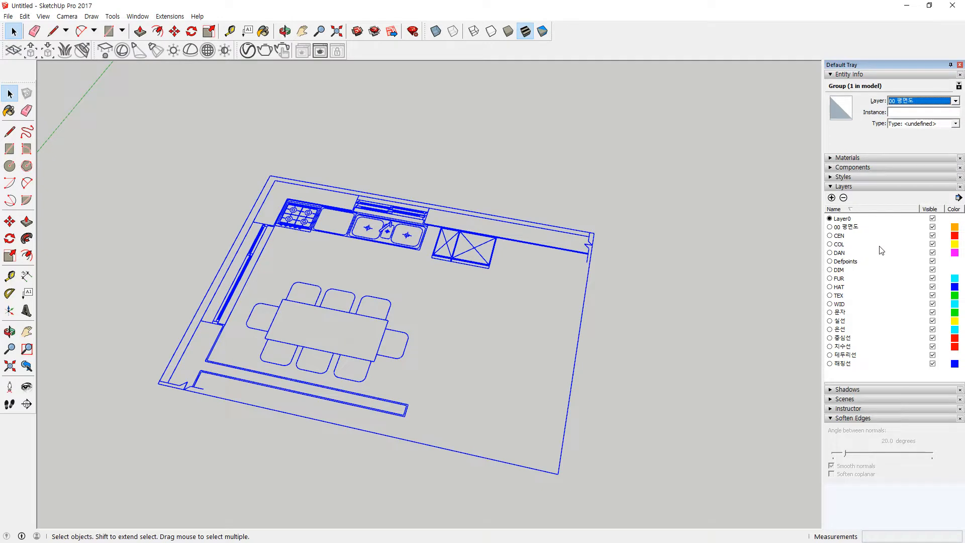
Step: Delete the imported layers CEN through 해칭선 along with their contents
{"action": "left_click", "coordinate": [840, 236]}
{"action": "left_click", "coordinate": [835, 364], "text": "shift"}
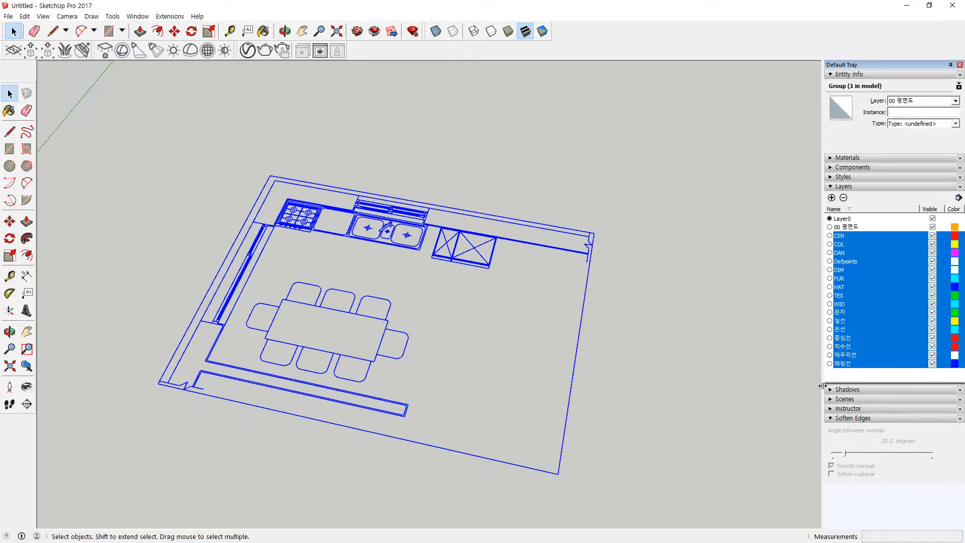
{"action": "left_click", "coordinate": [844, 198]}
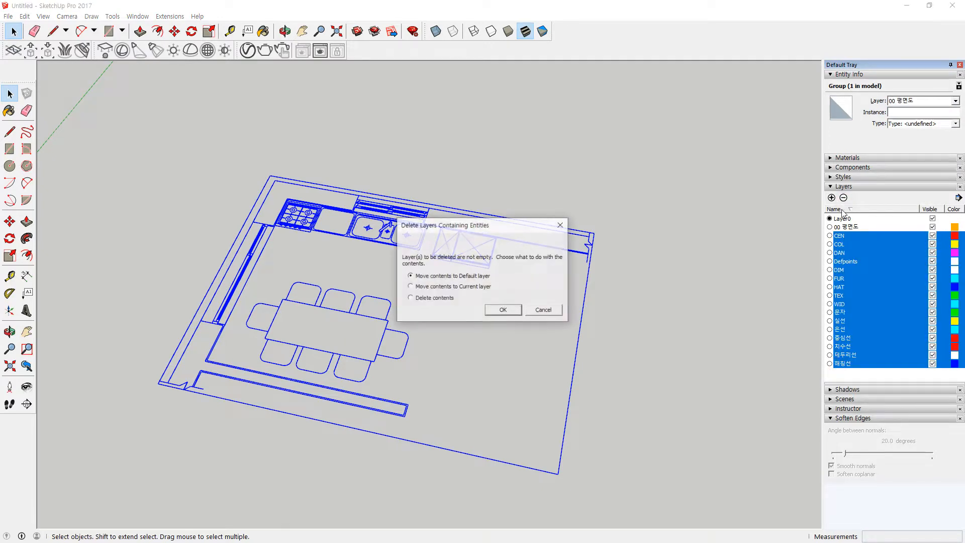
{"action": "left_click", "coordinate": [436, 298]}
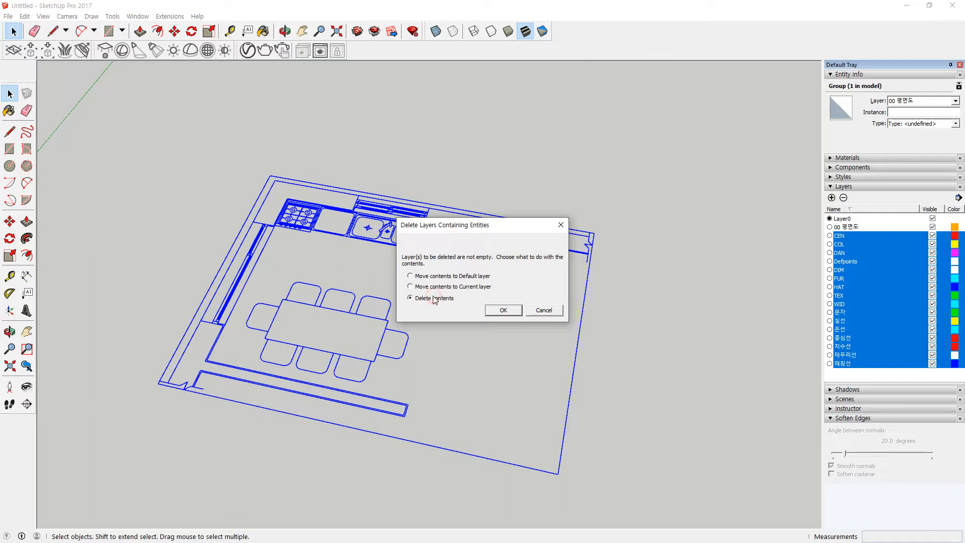
{"action": "left_click", "coordinate": [504, 310]}
Step: Select and deselect the floor-plan group several times to check it is one group
{"action": "left_click", "coordinate": [629, 189]}
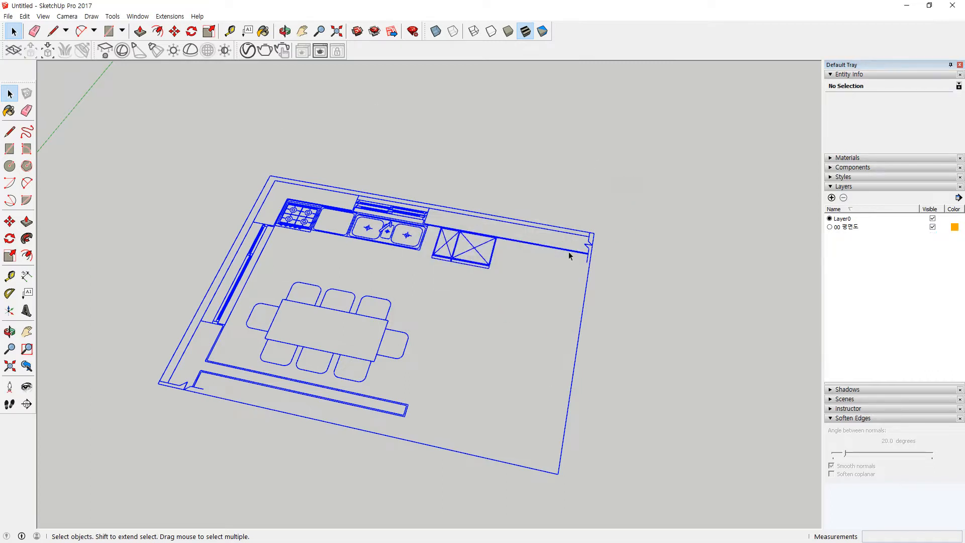
{"action": "scroll", "coordinate": [668, 397], "scroll_direction": "down", "scroll_amount": 2}
{"action": "scroll", "coordinate": [656, 377], "scroll_direction": "up", "scroll_amount": 3}
{"action": "left_click_drag", "start_coordinate": [675, 186], "coordinate": [518, 310]}
{"action": "left_click", "coordinate": [643, 328]}
{"action": "left_click_drag", "start_coordinate": [678, 322], "coordinate": [531, 184]}
{"action": "left_click", "coordinate": [654, 218]}
{"action": "left_click_drag", "start_coordinate": [675, 154], "coordinate": [487, 285]}
{"action": "left_click", "coordinate": [605, 311]}
{"action": "scroll", "coordinate": [604, 311], "scroll_direction": "down", "scroll_amount": 3}
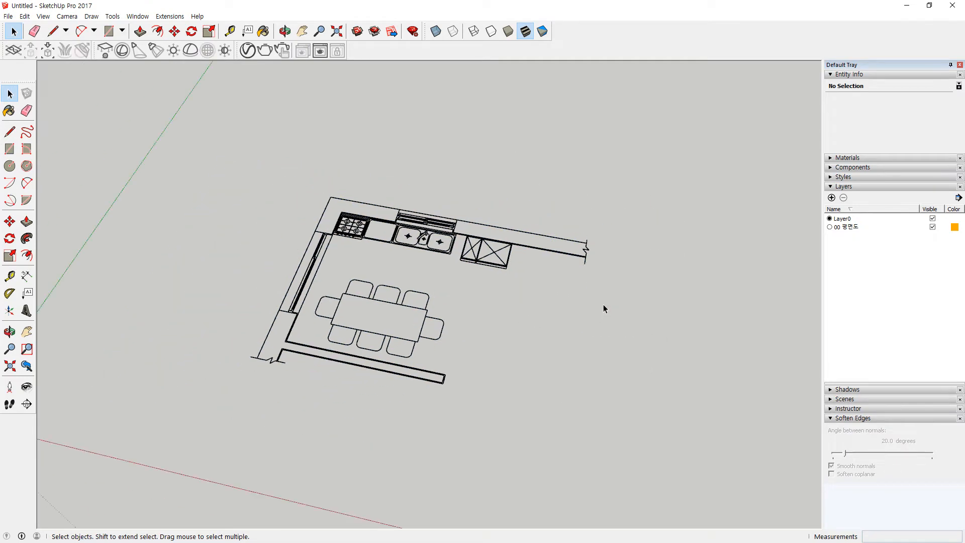
Step: Import 주방전개도.dwg and place it away from the floor plan
{"action": "left_click", "coordinate": [10, 17]}
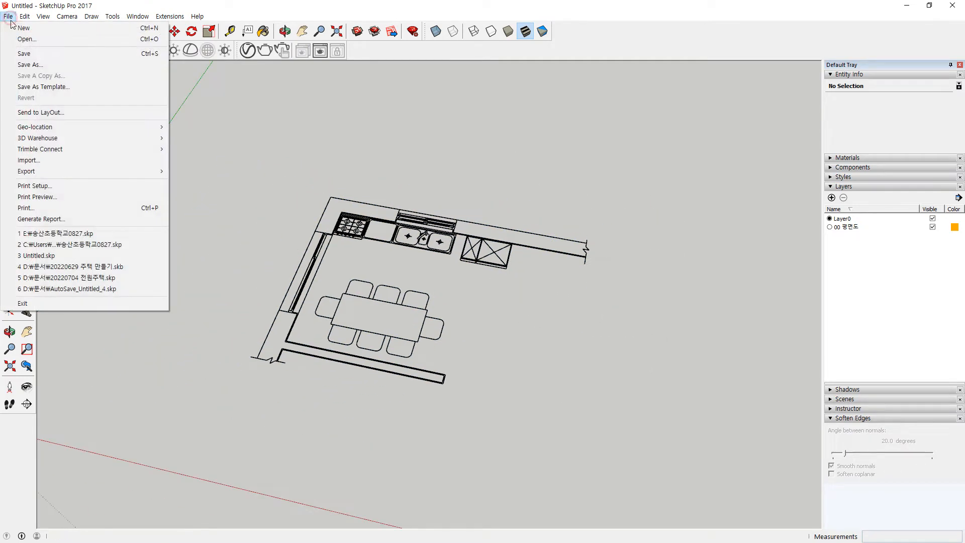
{"action": "left_click", "coordinate": [65, 160]}
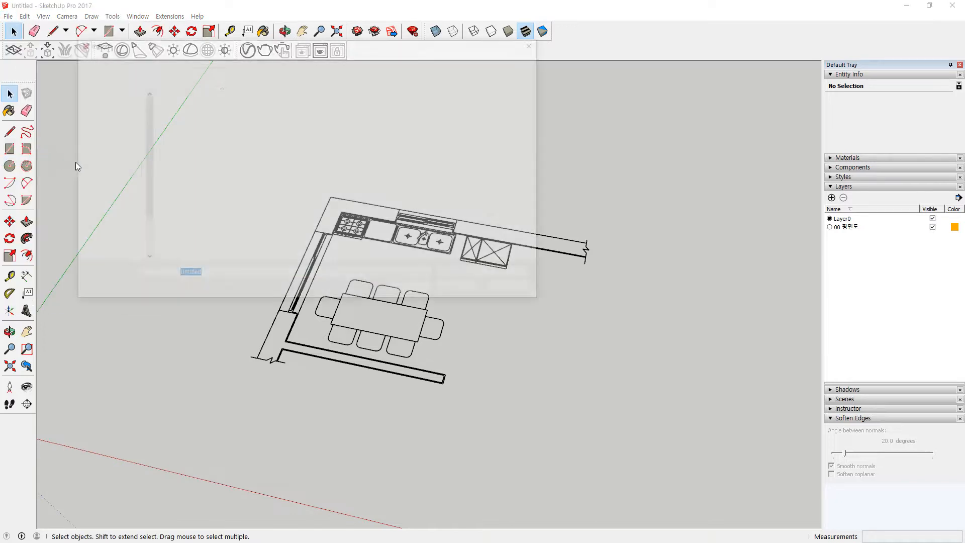
{"action": "left_click", "coordinate": [209, 130]}
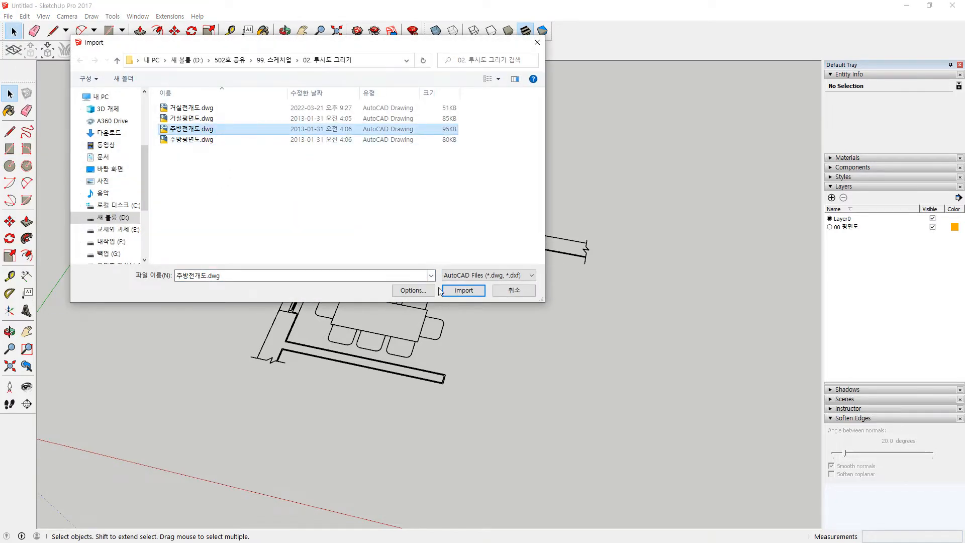
{"action": "left_click", "coordinate": [464, 291]}
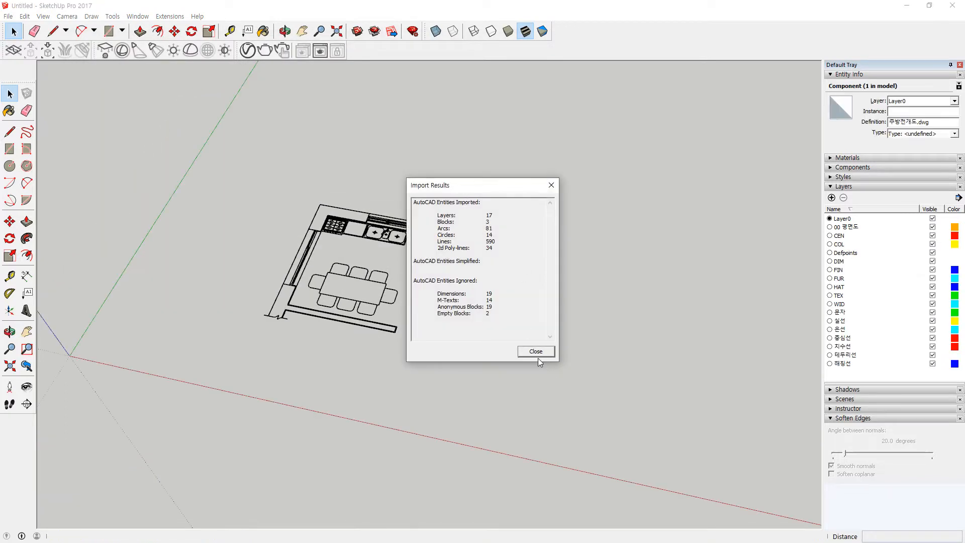
{"action": "left_click", "coordinate": [535, 350]}
{"action": "scroll", "coordinate": [433, 215], "scroll_direction": "down", "scroll_amount": 3}
{"action": "left_click", "coordinate": [355, 312]}
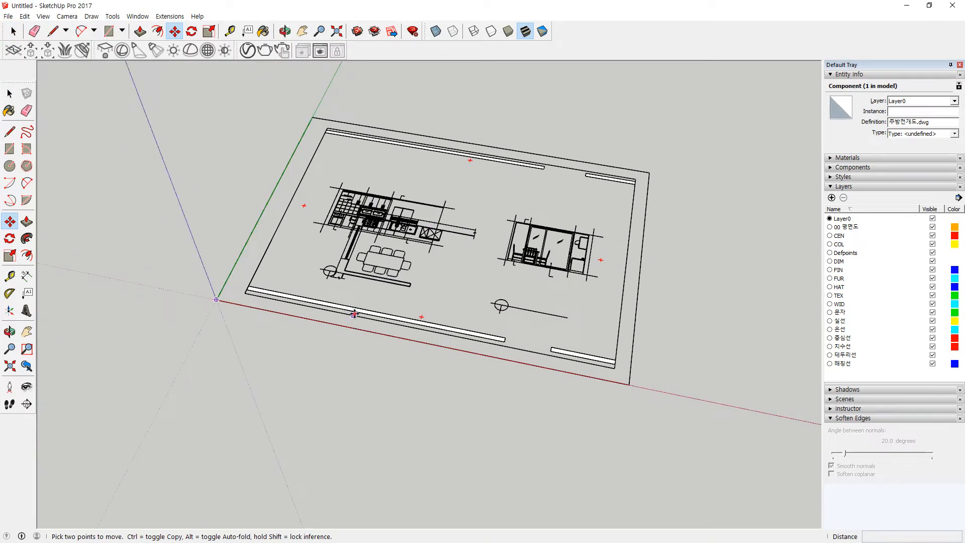
{"action": "left_click", "coordinate": [405, 175]}
{"action": "scroll", "coordinate": [415, 148], "scroll_direction": "down", "scroll_amount": 2}
{"action": "mouse_move", "coordinate": [464, 141]}
{"action": "middle_mouse_down"}
{"action": "mouse_move", "coordinate": [405, 224]}
{"action": "mouse_move", "coordinate": [404, 216]}
{"action": "middle_mouse_up"}
Step: Explode the imported elevation component into loose lines
{"action": "key", "text": "space"}
{"action": "left_click", "coordinate": [419, 281]}
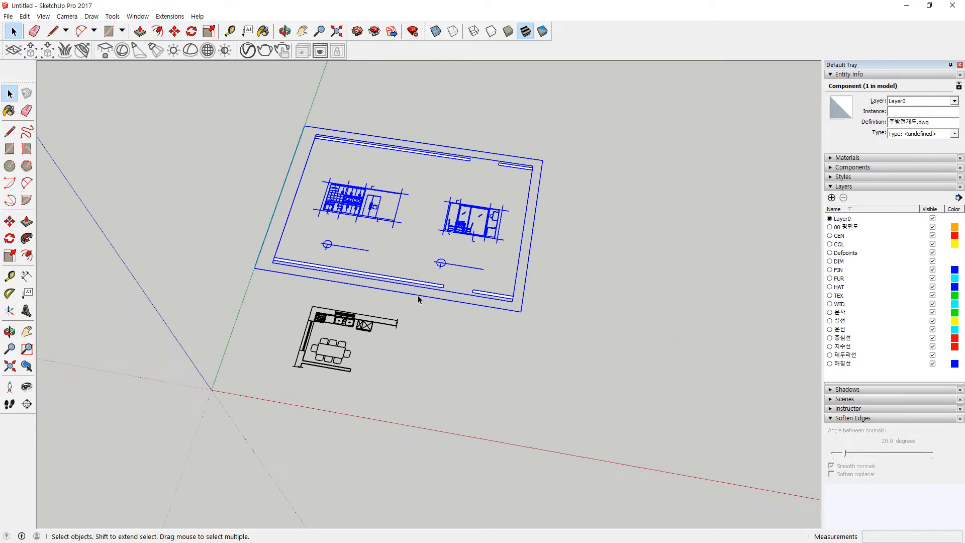
{"action": "right_click", "coordinate": [459, 223]}
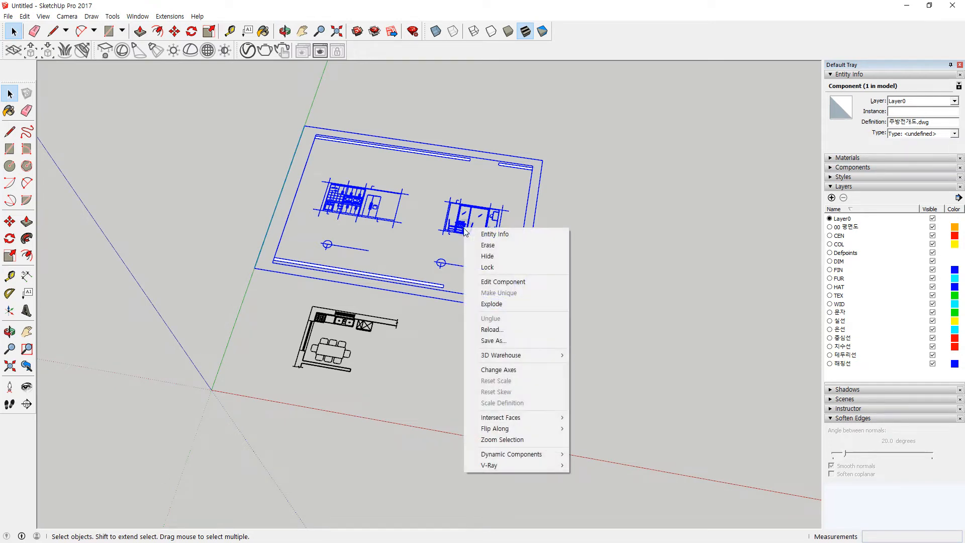
{"action": "left_click", "coordinate": [518, 303]}
{"action": "left_click", "coordinate": [536, 326]}
Step: Delete the outer sheet border lines, the bottom wall band and the circle-and-line symbols
{"action": "left_click_drag", "start_coordinate": [539, 317], "coordinate": [429, 254]}
{"action": "key", "text": "Delete"}
{"action": "key", "text": "Delete"}
{"action": "left_click_drag", "start_coordinate": [448, 289], "coordinate": [422, 271]}
{"action": "key", "text": "Delete"}
{"action": "left_click_drag", "start_coordinate": [338, 263], "coordinate": [312, 235]}
{"action": "key", "text": "Delete"}
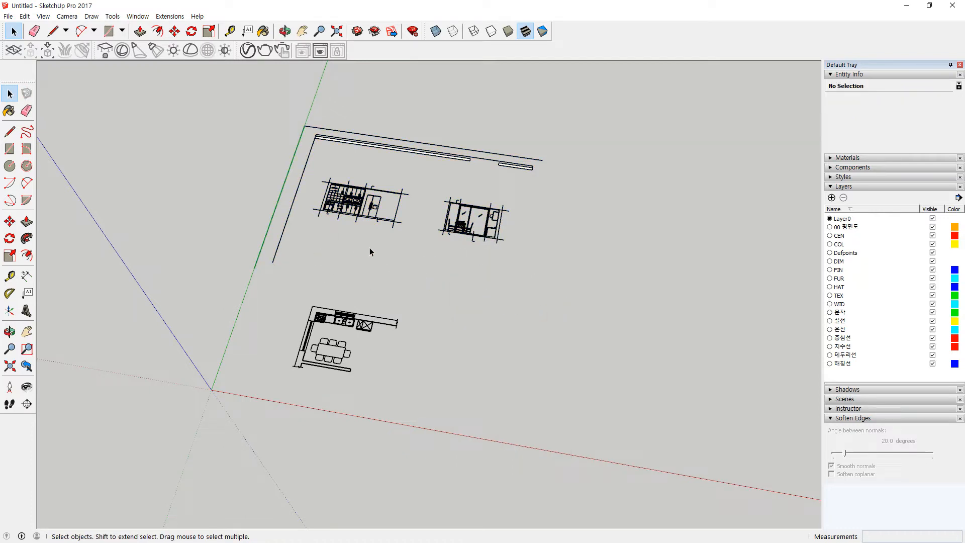
{"action": "left_click_drag", "start_coordinate": [334, 154], "coordinate": [305, 111]}
Step: Remove the L-shaped border, top wall lines, double-line bar and the short stub above
{"action": "key", "text": "Delete"}
{"action": "left_click_drag", "start_coordinate": [543, 179], "coordinate": [463, 134]}
{"action": "key", "text": "Delete"}
{"action": "scroll", "coordinate": [373, 186], "scroll_direction": "up", "scroll_amount": 10}
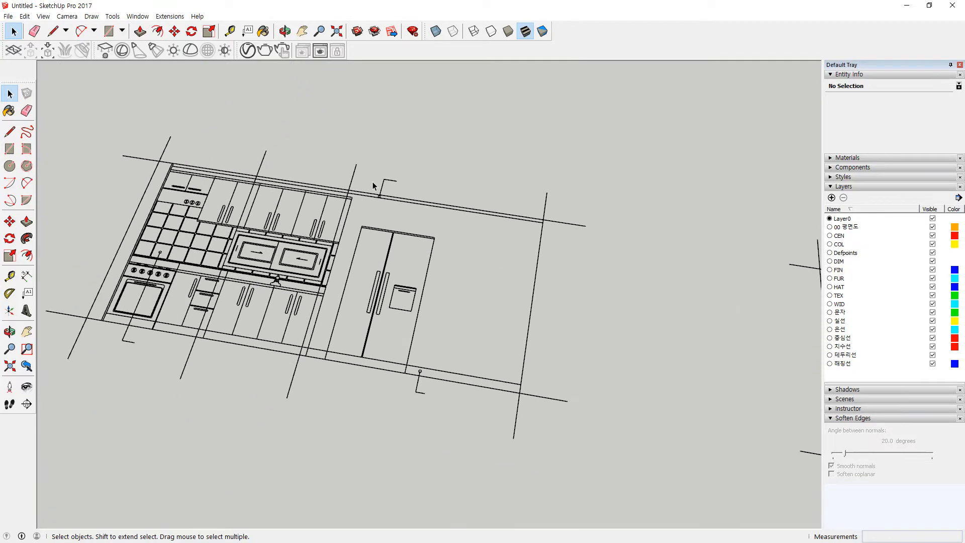
{"action": "left_click_drag", "start_coordinate": [339, 171], "coordinate": [339, 171]}
{"action": "key", "text": "Delete"}
{"action": "left_click_drag", "start_coordinate": [261, 154], "coordinate": [261, 154]}
{"action": "scroll", "coordinate": [195, 335], "scroll_direction": "up", "scroll_amount": 2}
Step: Delete the stubs below the oven, the upper leader circle and the leader below the fridge
{"action": "key", "text": "Delete"}
{"action": "left_click_drag", "start_coordinate": [167, 387], "coordinate": [87, 337]}
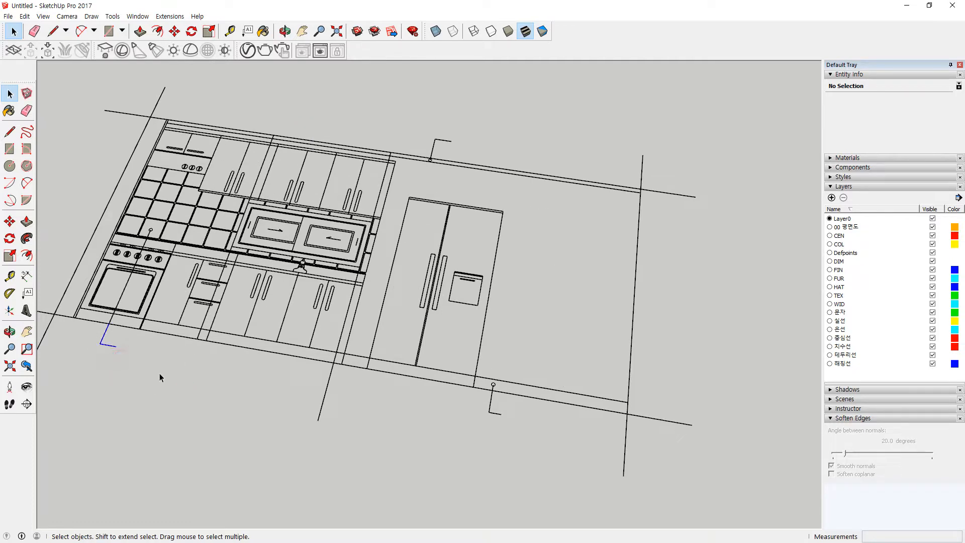
{"action": "left_click_drag", "start_coordinate": [337, 427], "coordinate": [290, 408]}
{"action": "key", "text": "Delete"}
{"action": "left_click_drag", "start_coordinate": [417, 118], "coordinate": [443, 170]}
{"action": "key", "text": "Delete"}
{"action": "left_click_drag", "start_coordinate": [471, 363], "coordinate": [520, 408]}
{"action": "key", "text": "Delete"}
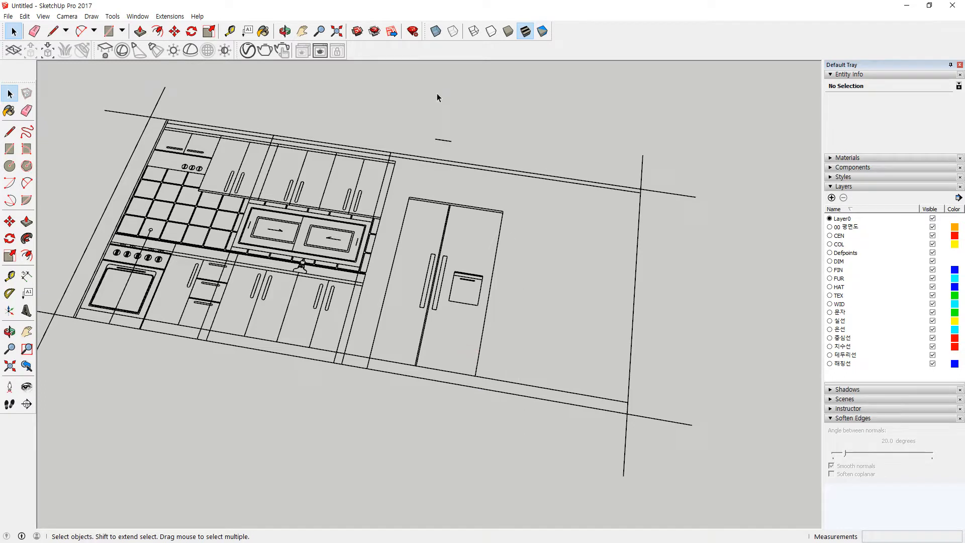
{"action": "key", "text": "ctrl+z"}
{"action": "left_click_drag", "start_coordinate": [487, 374], "coordinate": [532, 401]}
{"action": "key", "text": "Delete"}
{"action": "left_click_drag", "start_coordinate": [414, 116], "coordinate": [468, 160]}
{"action": "key", "text": "Delete"}
Step: Inspect a cabinet edge's layer, select the whole model, then clear the selection
{"action": "scroll", "coordinate": [382, 196], "scroll_direction": "up", "scroll_amount": 1}
{"action": "left_click", "coordinate": [382, 195]}
{"action": "scroll", "coordinate": [383, 192], "scroll_direction": "up", "scroll_amount": 2}
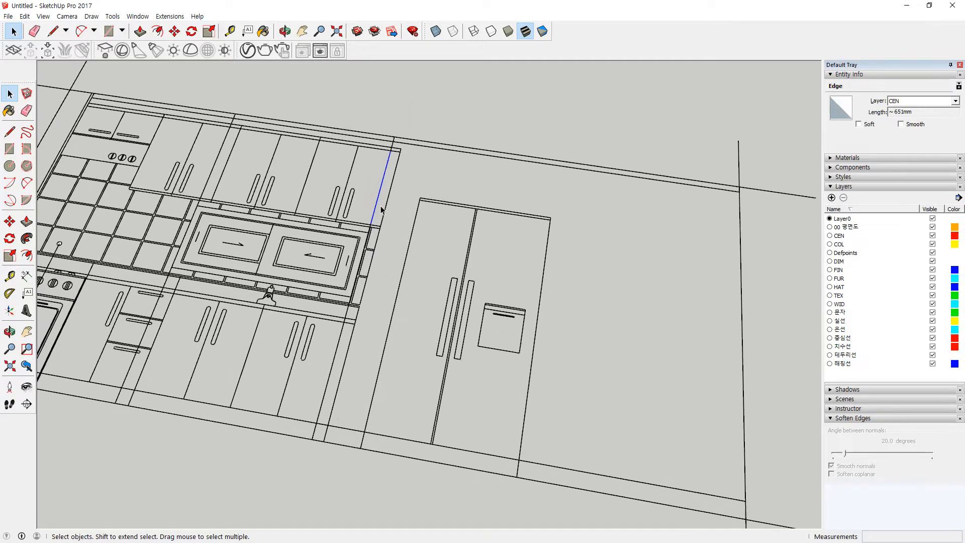
{"action": "key", "text": "ctrl+a"}
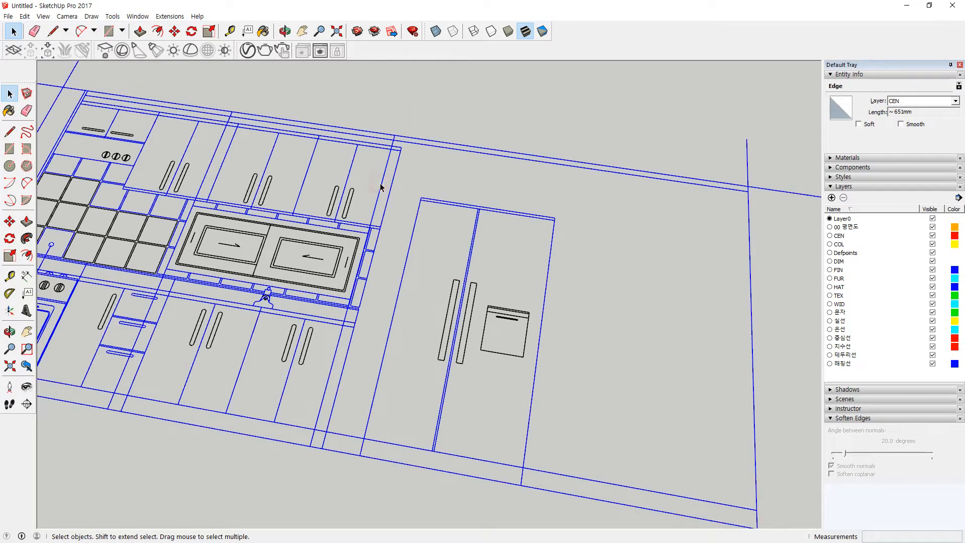
{"action": "left_click", "coordinate": [463, 83]}
{"action": "scroll", "coordinate": [366, 190], "scroll_direction": "down", "scroll_amount": 3}
{"action": "scroll", "coordinate": [289, 178], "scroll_direction": "down", "scroll_amount": 1}
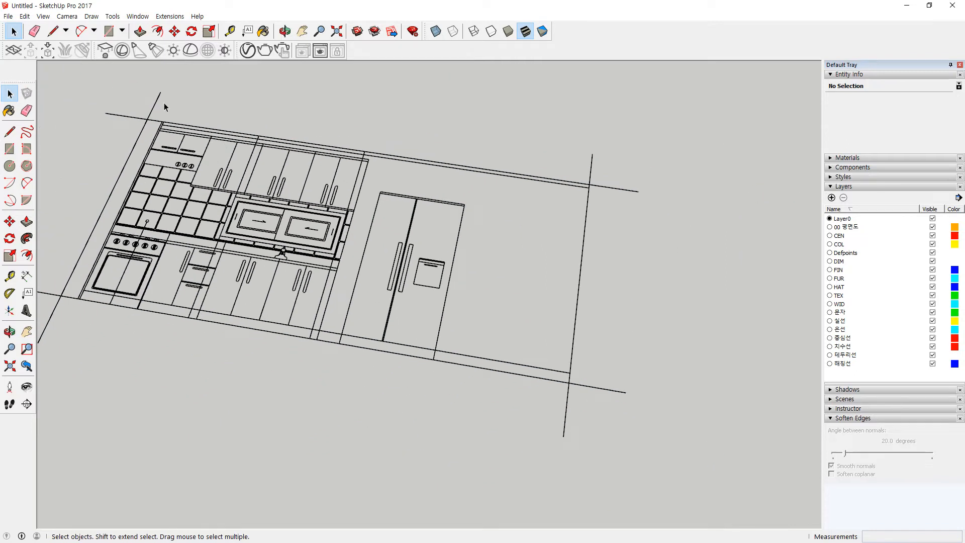
{"action": "scroll", "coordinate": [164, 104], "scroll_direction": "down", "scroll_amount": 1}
Step: Trim the overhanging line ends along the left, bottom and right edges of the elevation
{"action": "left_click_drag", "start_coordinate": [176, 104], "coordinate": [107, 158]}
{"action": "key", "text": "Delete"}
{"action": "key", "text": "Delete"}
{"action": "middle_click_drag", "start_coordinate": [107, 159], "coordinate": [68, 354]}
{"action": "left_click_drag", "start_coordinate": [565, 414], "coordinate": [487, 394]}
{"action": "key", "text": "Delete"}
{"action": "left_click_drag", "start_coordinate": [598, 379], "coordinate": [566, 337]}
{"action": "key", "text": "Delete"}
{"action": "left_click_drag", "start_coordinate": [598, 163], "coordinate": [563, 176]}
{"action": "key", "text": "Delete"}
{"action": "left_click_drag", "start_coordinate": [568, 120], "coordinate": [520, 136]}
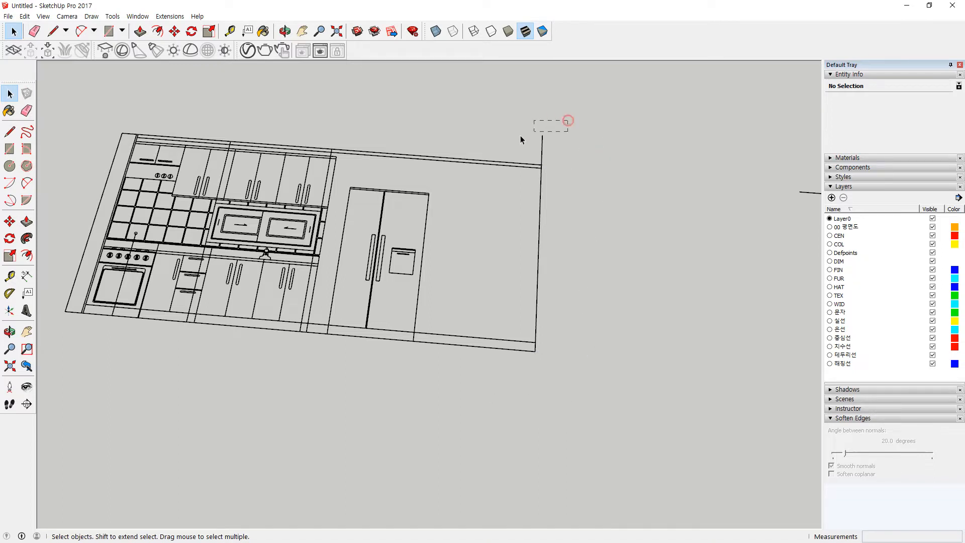
{"action": "scroll", "coordinate": [553, 209], "scroll_direction": "down", "scroll_amount": 1}
{"action": "middle_click_drag", "start_coordinate": [611, 216], "coordinate": [295, 185], "text": "shift"}
Step: Delete the overhanging bottom-left lines, the bracket lines and the marker below the glass door
{"action": "scroll", "coordinate": [425, 174], "scroll_direction": "up", "scroll_amount": 1}
{"action": "left_click_drag", "start_coordinate": [526, 157], "coordinate": [510, 160]}
{"action": "key", "text": "Delete"}
{"action": "left_click_drag", "start_coordinate": [455, 367], "coordinate": [465, 390]}
{"action": "key", "text": "Delete"}
{"action": "left_click_drag", "start_coordinate": [722, 447], "coordinate": [683, 415]}
{"action": "key", "text": "Delete"}
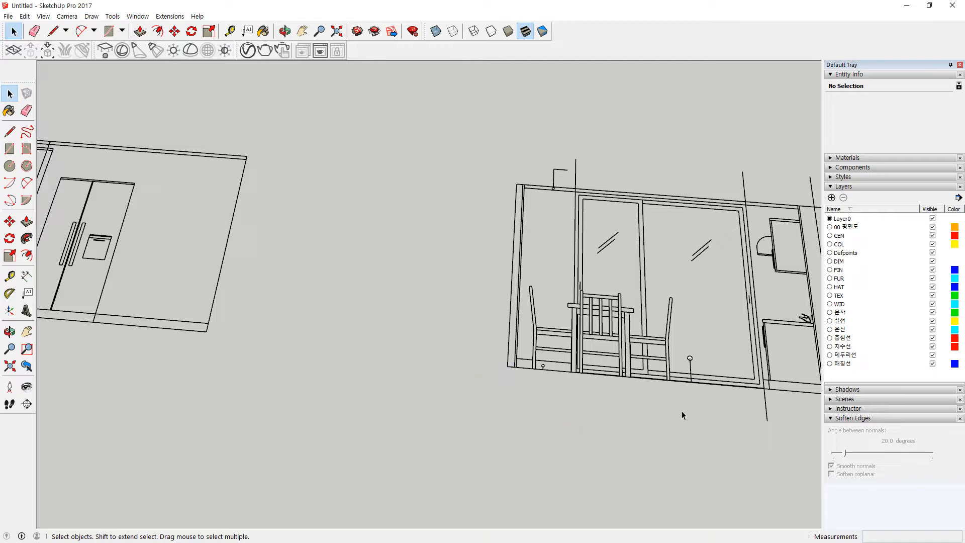
{"action": "left_click_drag", "start_coordinate": [703, 341], "coordinate": [678, 379]}
{"action": "key", "text": "Delete"}
{"action": "scroll", "coordinate": [541, 377], "scroll_direction": "up", "scroll_amount": 3}
{"action": "scroll", "coordinate": [538, 347], "scroll_direction": "down", "scroll_amount": 1}
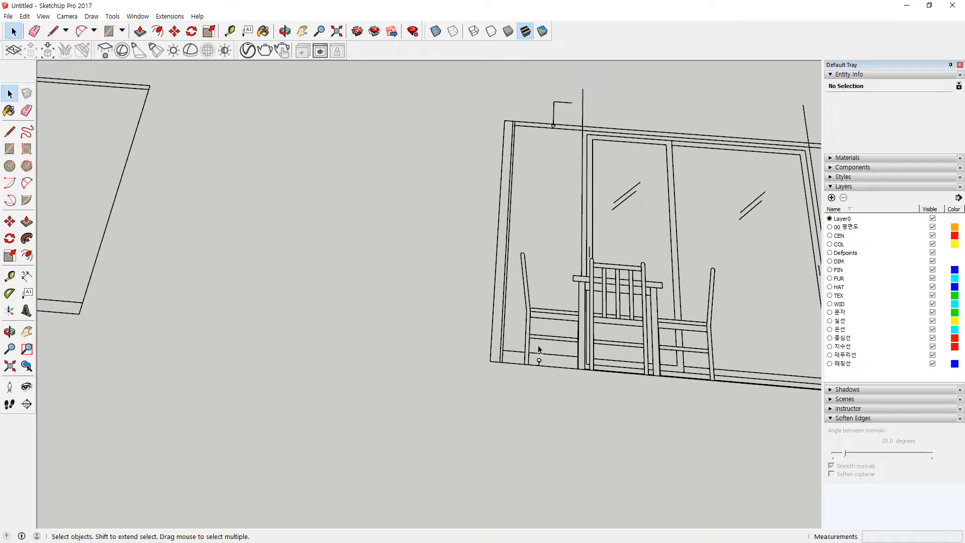
Step: Remove the bracket lines, short line and stray overhanging lines above the door frame
{"action": "left_click_drag", "start_coordinate": [538, 98], "coordinate": [581, 143]}
{"action": "key", "text": "Delete"}
{"action": "left_click_drag", "start_coordinate": [590, 97], "coordinate": [571, 95]}
{"action": "key", "text": "Delete"}
{"action": "scroll", "coordinate": [578, 143], "scroll_direction": "down", "scroll_amount": 1}
{"action": "middle_click_drag", "start_coordinate": [578, 143], "coordinate": [317, 125], "text": "shift"}
{"action": "left_click_drag", "start_coordinate": [529, 98], "coordinate": [505, 108]}
{"action": "key", "text": "Delete"}
{"action": "left_click_drag", "start_coordinate": [644, 117], "coordinate": [605, 238]}
{"action": "key", "text": "Delete"}
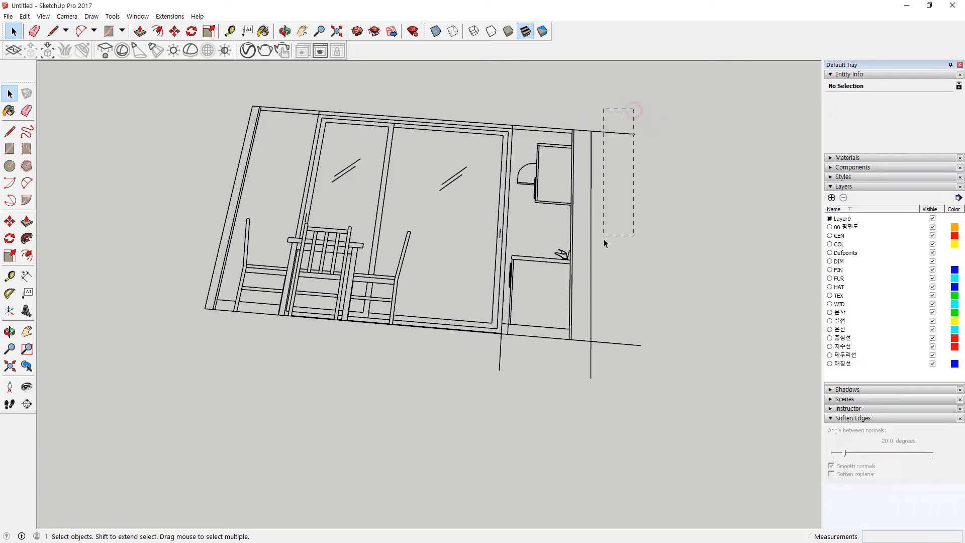
{"action": "key", "text": "Delete"}
{"action": "scroll", "coordinate": [527, 179], "scroll_direction": "up", "scroll_amount": 1}
{"action": "scroll", "coordinate": [682, 252], "scroll_direction": "down", "scroll_amount": 4}
{"action": "scroll", "coordinate": [485, 283], "scroll_direction": "down", "scroll_amount": 2}
{"action": "middle_click_drag", "start_coordinate": [322, 277], "coordinate": [415, 340], "text": "shift"}
Step: Zoom in and delete the stray line crossing the middle drawer
{"action": "scroll", "coordinate": [260, 265], "scroll_direction": "up", "scroll_amount": 3}
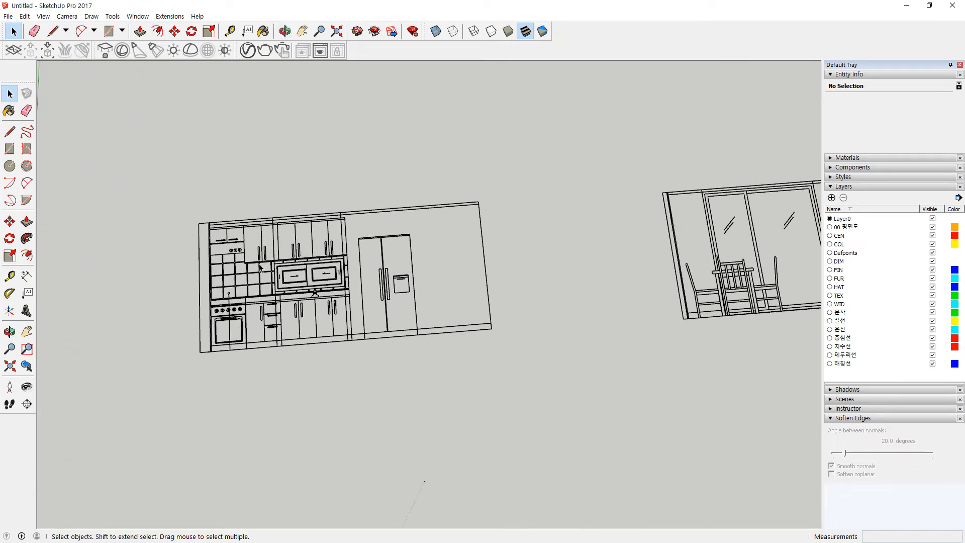
{"action": "scroll", "coordinate": [277, 250], "scroll_direction": "up", "scroll_amount": 2}
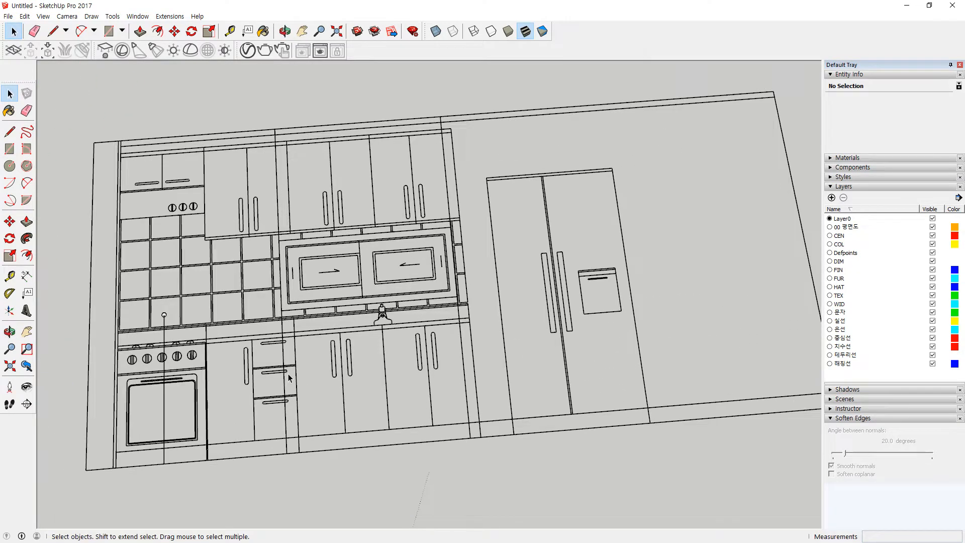
{"action": "scroll", "coordinate": [291, 377], "scroll_direction": "up", "scroll_amount": 2}
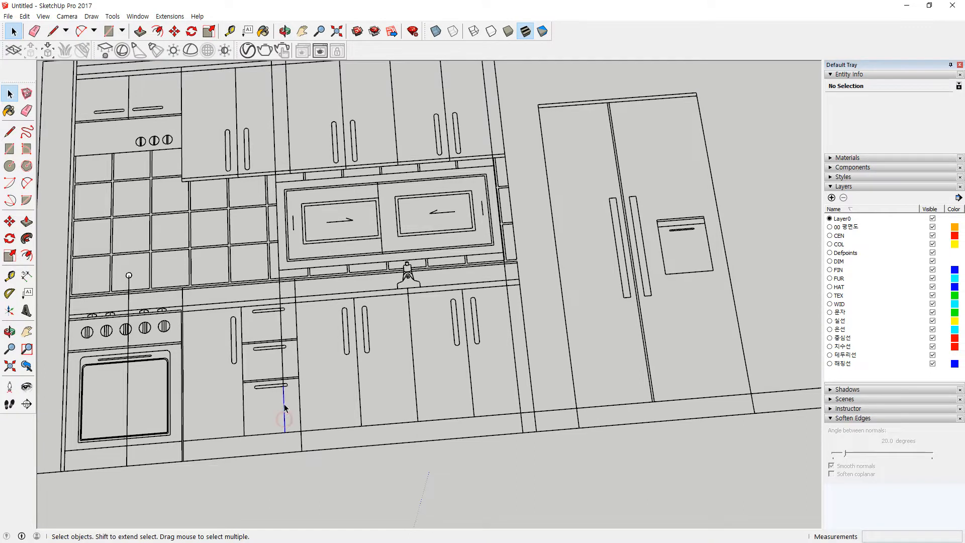
{"action": "scroll", "coordinate": [282, 392], "scroll_direction": "up", "scroll_amount": 3}
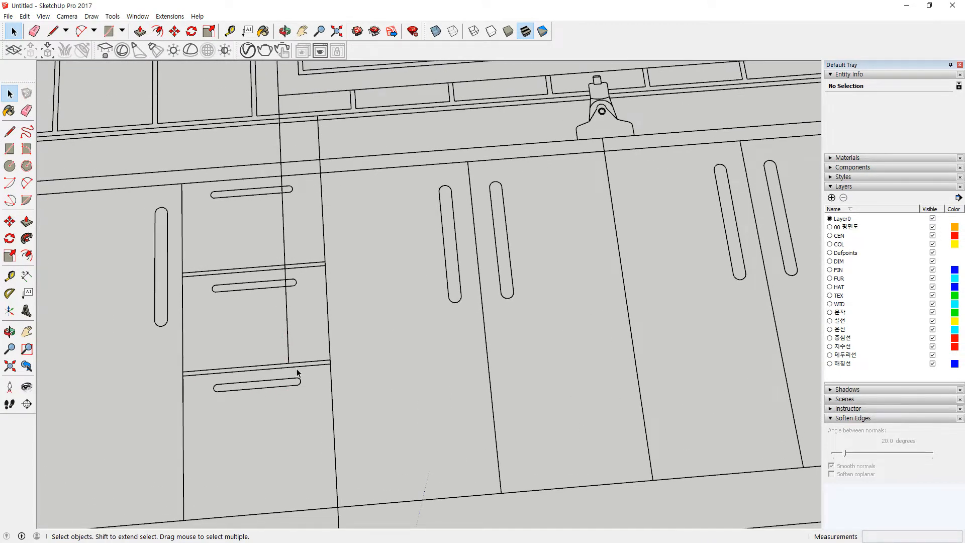
{"action": "left_click_drag", "start_coordinate": [279, 291], "coordinate": [289, 301]}
{"action": "key", "text": "Delete"}
{"action": "left_click_drag", "start_coordinate": [283, 236], "coordinate": [278, 226]}
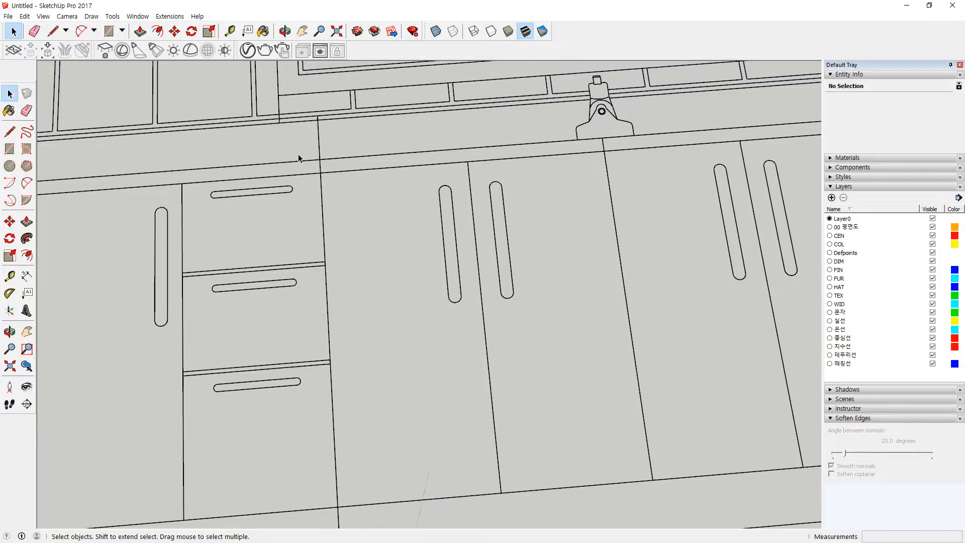
Step: Delete a short stray edge on the upper cabinets
{"action": "middle_click_drag", "start_coordinate": [283, 122], "coordinate": [284, 193], "text": "shift"}
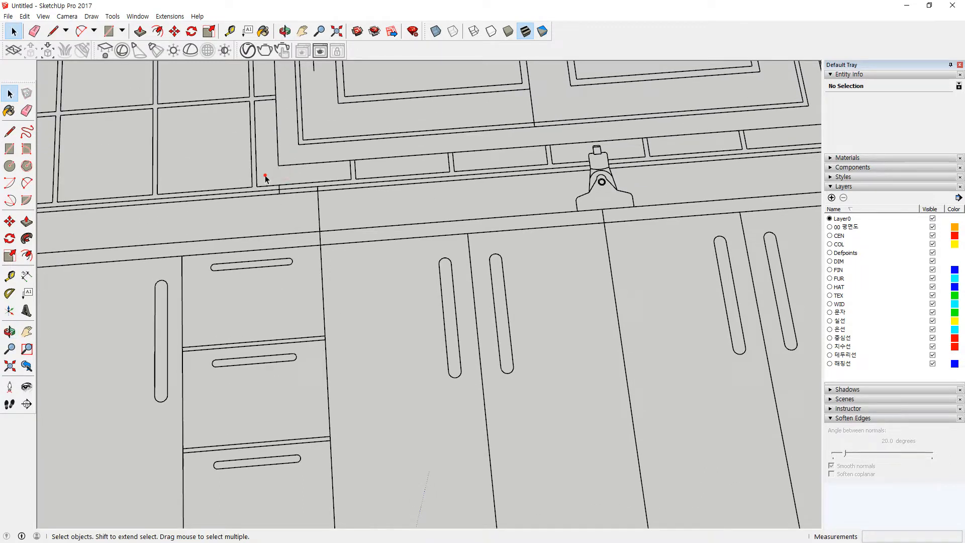
{"action": "scroll", "coordinate": [283, 194], "scroll_direction": "down", "scroll_amount": 2}
{"action": "middle_click_drag", "start_coordinate": [279, 66], "coordinate": [281, 234], "text": "shift"}
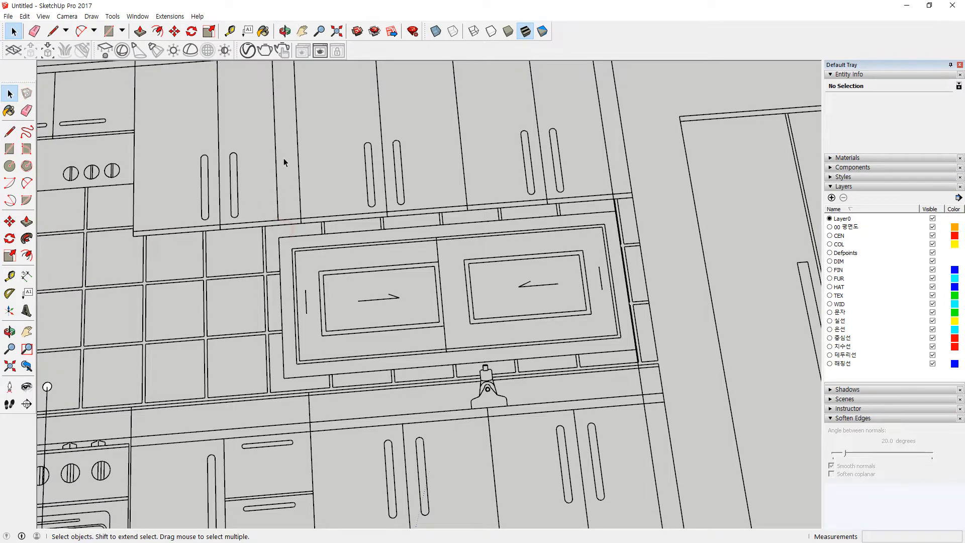
{"action": "scroll", "coordinate": [302, 167], "scroll_direction": "down", "scroll_amount": 2}
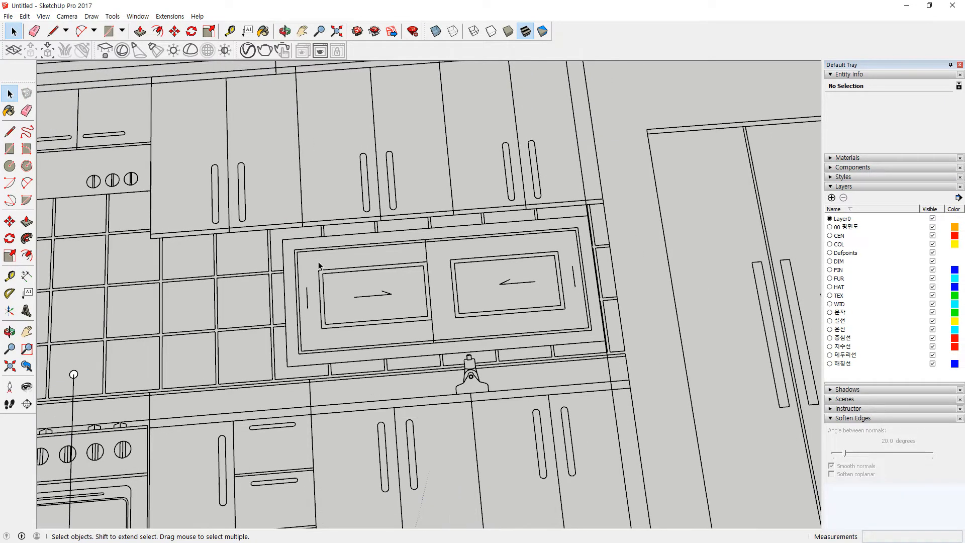
{"action": "left_click_drag", "start_coordinate": [291, 112], "coordinate": [289, 112]}
{"action": "key", "text": "Delete"}
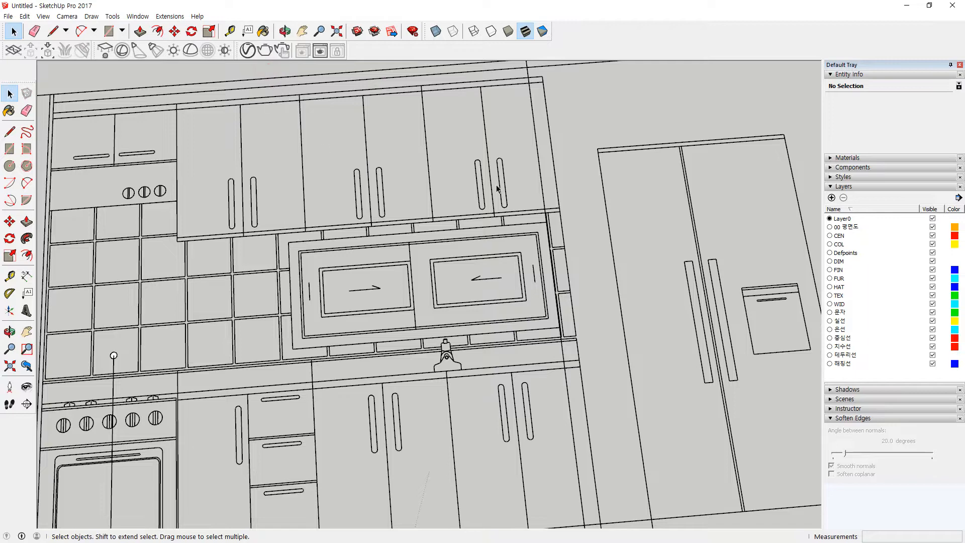
Step: Undo that deletion to restore the edge, then review the lower cabinet details
{"action": "scroll", "coordinate": [498, 187], "scroll_direction": "down", "scroll_amount": 1}
{"action": "middle_click_drag", "start_coordinate": [544, 186], "coordinate": [433, 236], "text": "shift"}
{"action": "scroll", "coordinate": [417, 166], "scroll_direction": "up", "scroll_amount": 2}
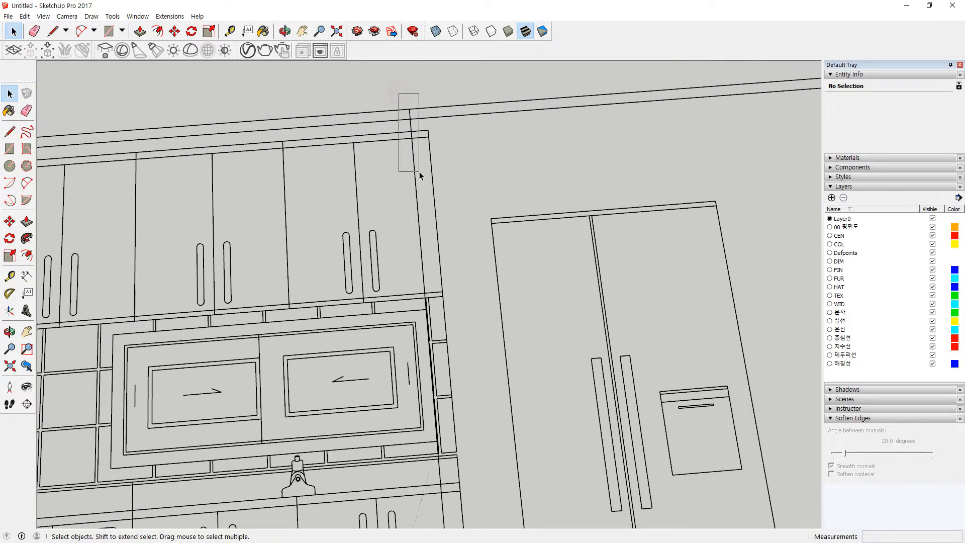
{"action": "scroll", "coordinate": [433, 294], "scroll_direction": "up", "scroll_amount": 5}
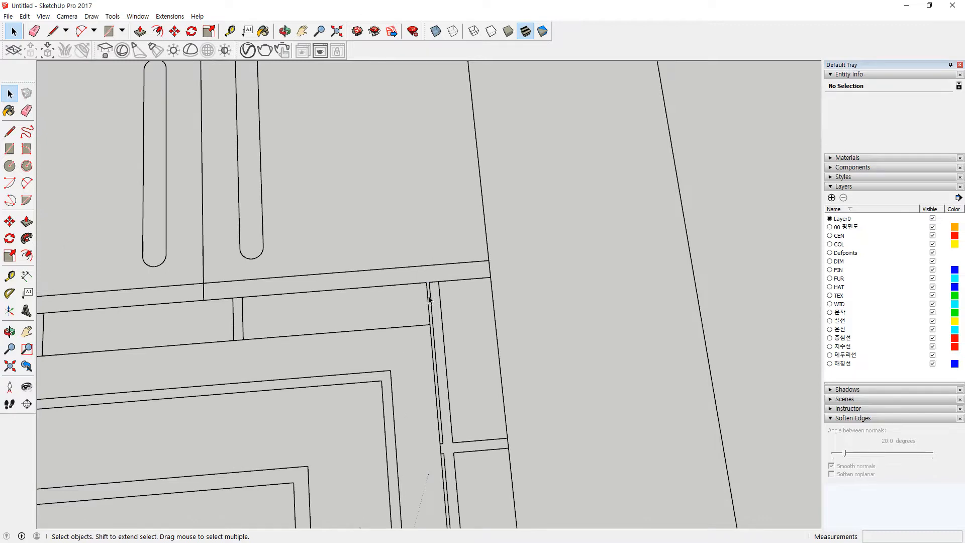
{"action": "key", "text": "ctrl+z"}
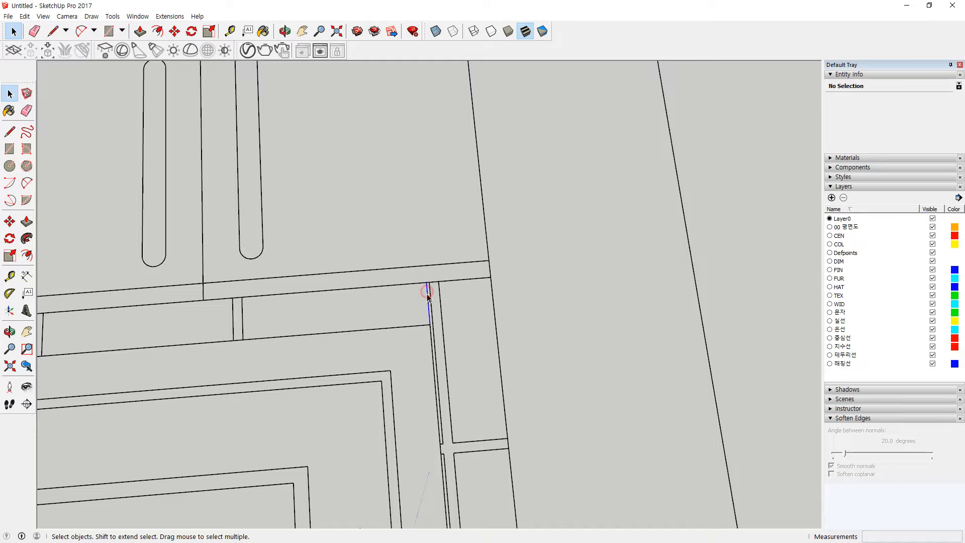
{"action": "scroll", "coordinate": [434, 397], "scroll_direction": "down", "scroll_amount": 2}
{"action": "middle_click_drag", "start_coordinate": [438, 442], "coordinate": [399, 361], "text": "shift"}
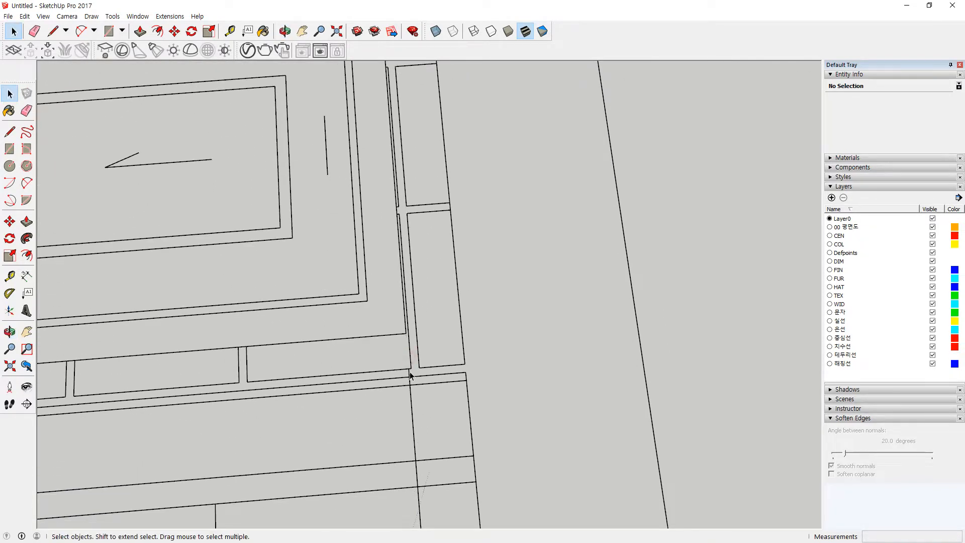
{"action": "middle_click_drag", "start_coordinate": [399, 431], "coordinate": [378, 241], "text": "shift"}
{"action": "scroll", "coordinate": [394, 388], "scroll_direction": "down", "scroll_amount": 6}
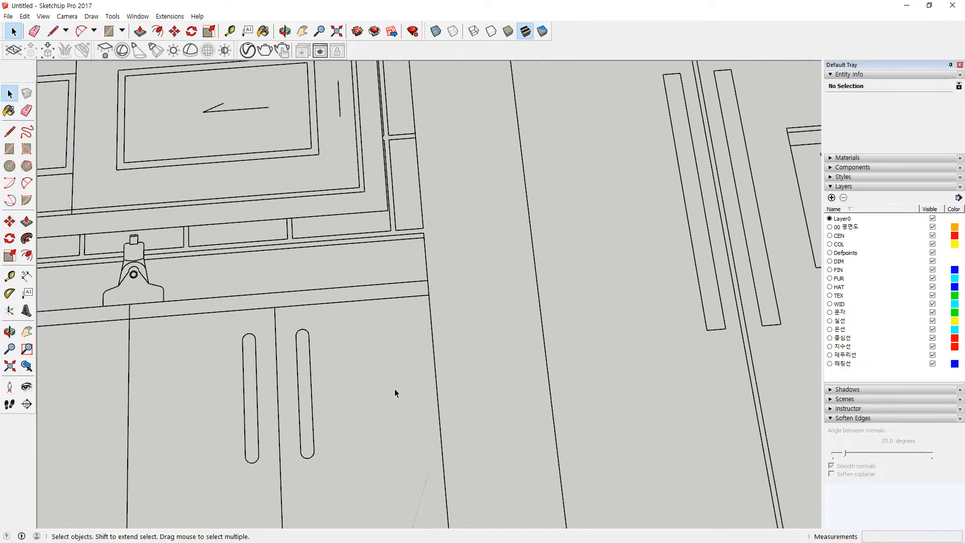
Step: Inspect the stove, tiled backsplash and oven door up close
{"action": "scroll", "coordinate": [395, 393], "scroll_direction": "down", "scroll_amount": 1}
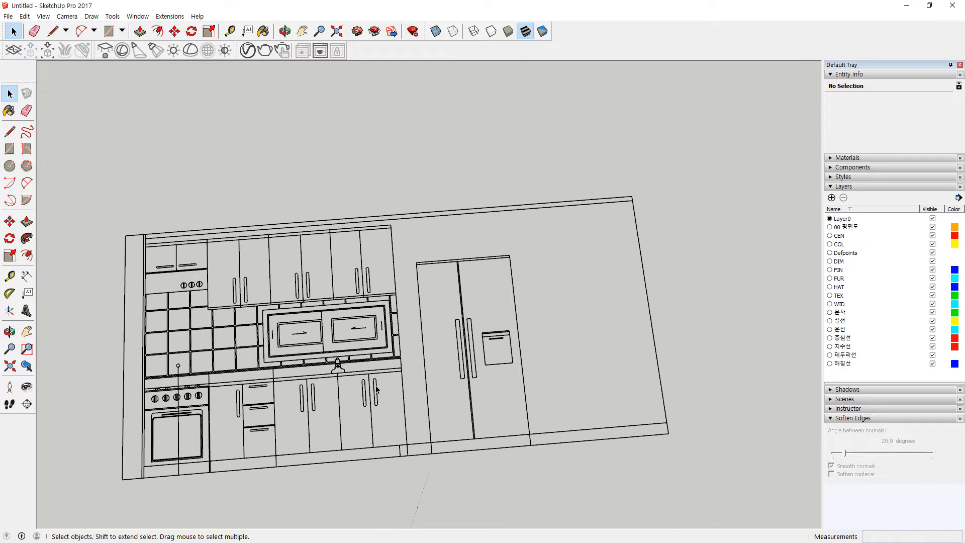
{"action": "middle_click_drag", "start_coordinate": [290, 375], "coordinate": [409, 344], "text": "shift"}
{"action": "scroll", "coordinate": [302, 342], "scroll_direction": "up", "scroll_amount": 7}
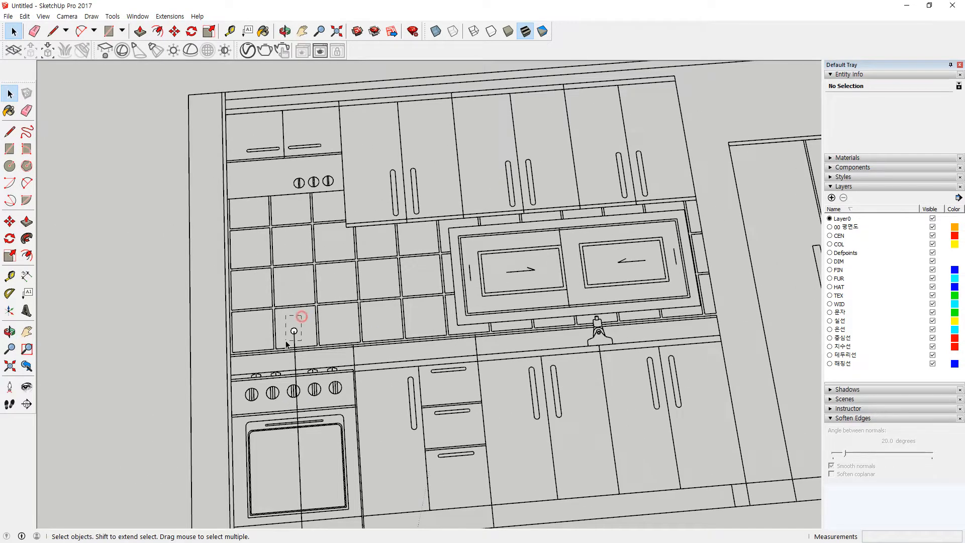
{"action": "scroll", "coordinate": [294, 369], "scroll_direction": "up", "scroll_amount": 2}
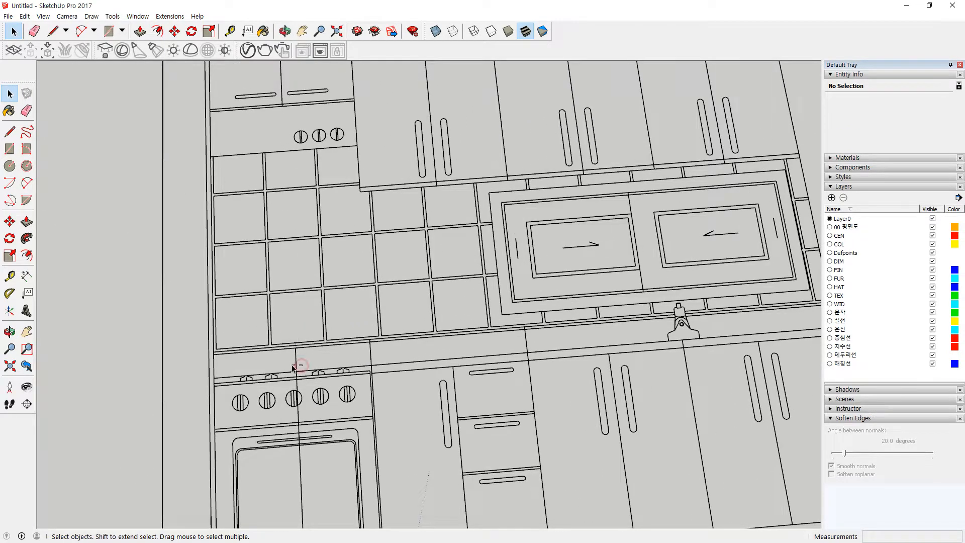
{"action": "scroll", "coordinate": [294, 368], "scroll_direction": "up", "scroll_amount": 4}
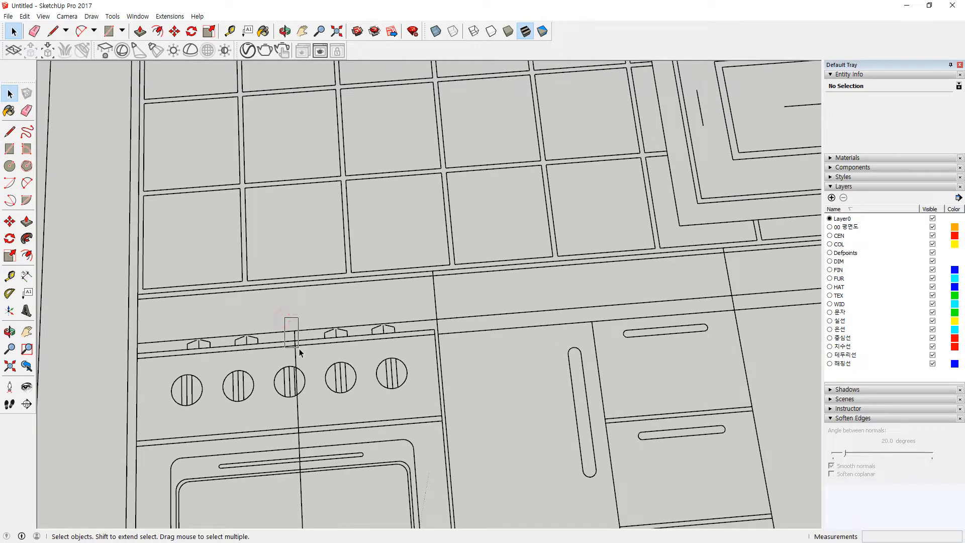
{"action": "scroll", "coordinate": [299, 397], "scroll_direction": "up", "scroll_amount": 3}
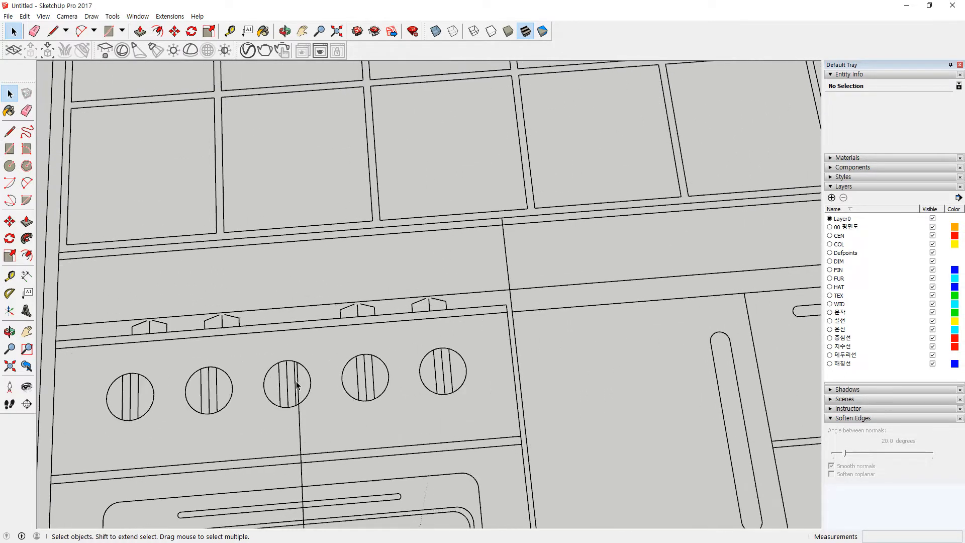
{"action": "middle_click_drag", "start_coordinate": [294, 448], "coordinate": [296, 252], "text": "shift"}
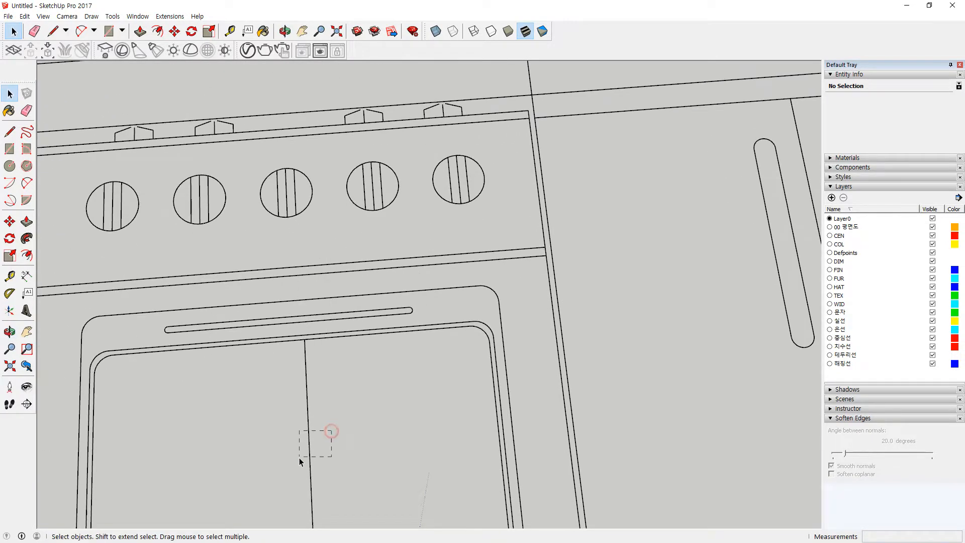
{"action": "scroll", "coordinate": [484, 373], "scroll_direction": "down", "scroll_amount": 2}
{"action": "scroll", "coordinate": [484, 373], "scroll_direction": "down", "scroll_amount": 5}
{"action": "middle_click_drag", "start_coordinate": [456, 439], "coordinate": [366, 251], "text": "shift"}
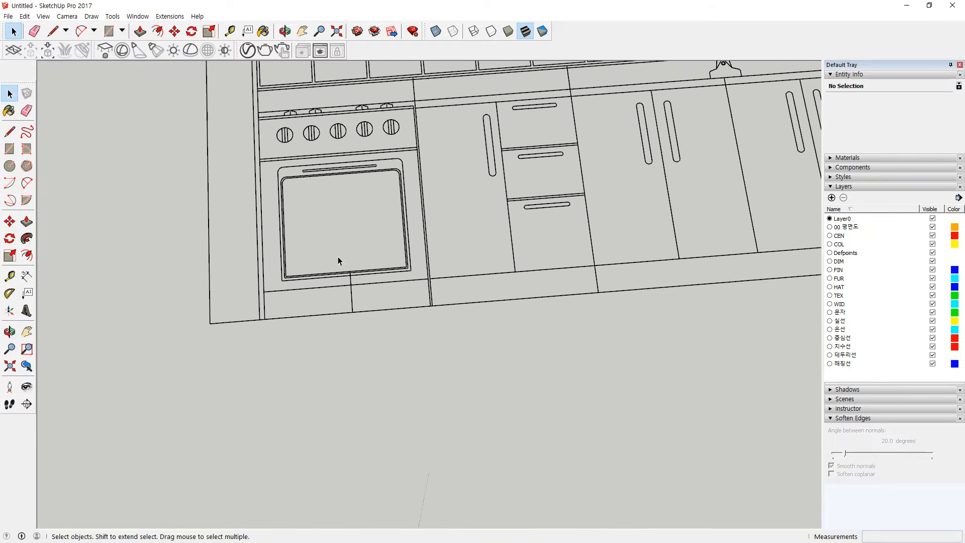
{"action": "scroll", "coordinate": [338, 256], "scroll_direction": "up", "scroll_amount": 1}
{"action": "left_click_drag", "start_coordinate": [346, 251], "coordinate": [356, 300]}
{"action": "scroll", "coordinate": [400, 312], "scroll_direction": "down", "scroll_amount": 6}
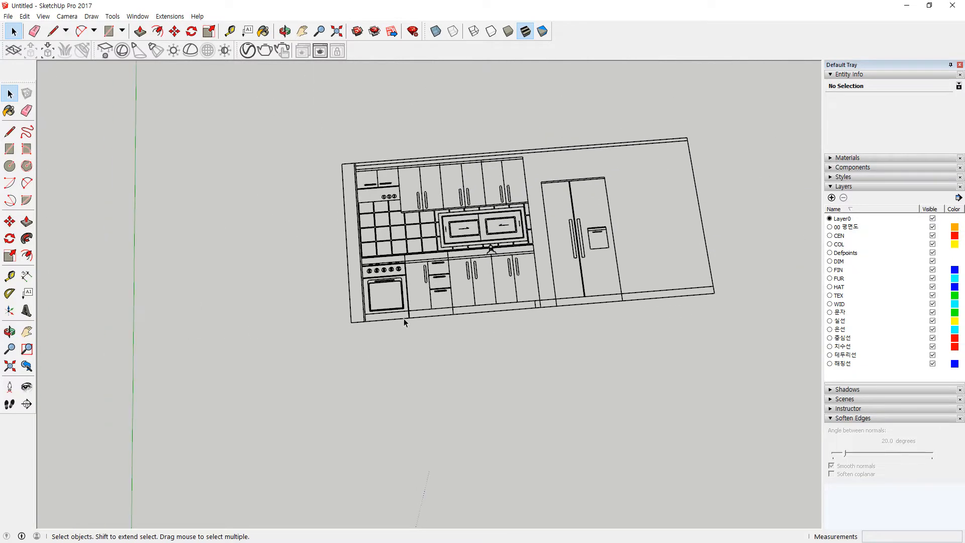
Step: Frame the kitchen and dining elevations together and window-select the kitchen elevation
{"action": "middle_click_drag", "start_coordinate": [304, 328], "coordinate": [95, 312], "text": "shift"}
{"action": "middle_click_drag", "start_coordinate": [635, 251], "coordinate": [523, 251]}
{"action": "scroll", "coordinate": [540, 246], "scroll_direction": "up", "scroll_amount": 5}
{"action": "scroll", "coordinate": [671, 287], "scroll_direction": "down", "scroll_amount": 1}
{"action": "middle_click_drag", "start_coordinate": [671, 288], "coordinate": [445, 119], "text": "shift"}
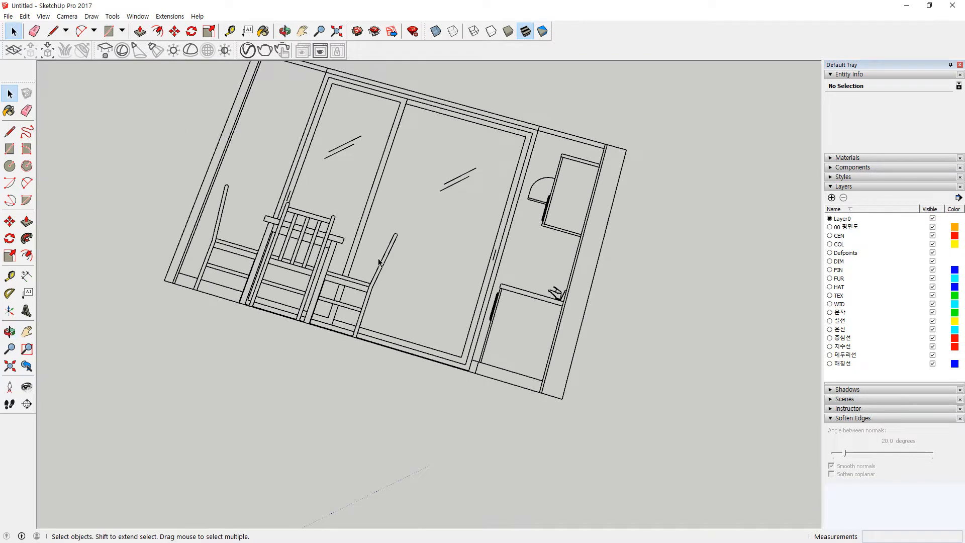
{"action": "middle_click_drag", "start_coordinate": [379, 263], "coordinate": [560, 296]}
{"action": "scroll", "coordinate": [321, 247], "scroll_direction": "down", "scroll_amount": 3}
{"action": "left_click_drag", "start_coordinate": [153, 109], "coordinate": [483, 353]}
Step: Add layers '01 입면 1' and '01 입면 2', then deselect the kitchen elevation
{"action": "left_click", "coordinate": [832, 198]}
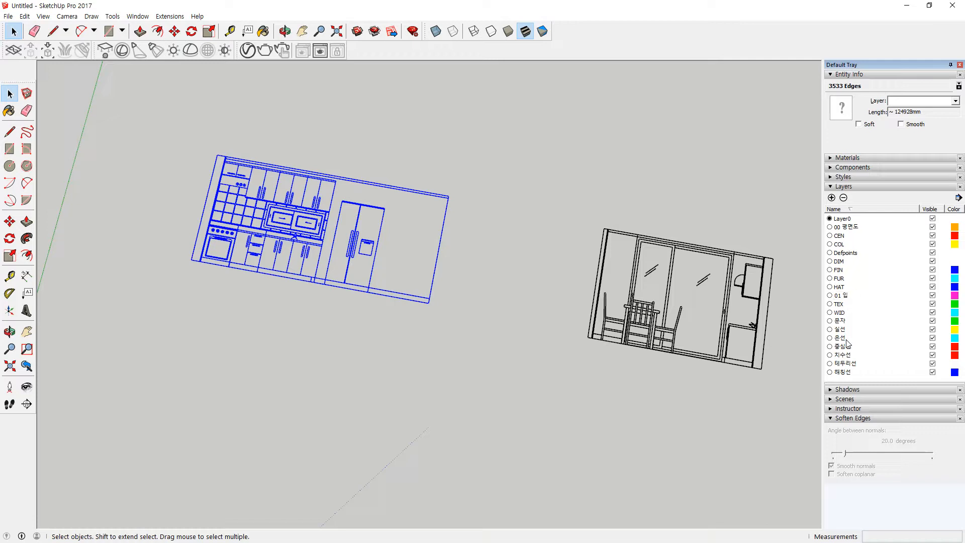
{"action": "key", "text": "Return"}
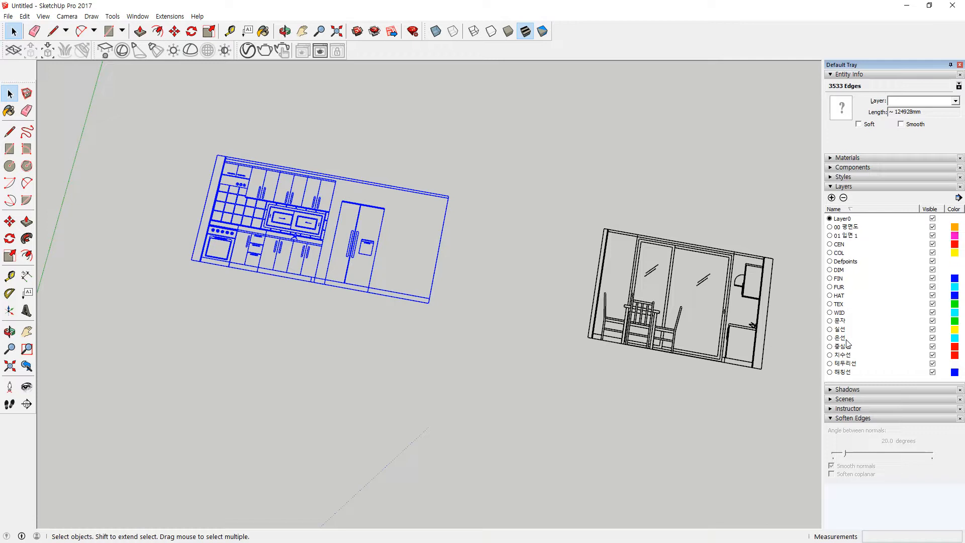
{"action": "left_click", "coordinate": [832, 198]}
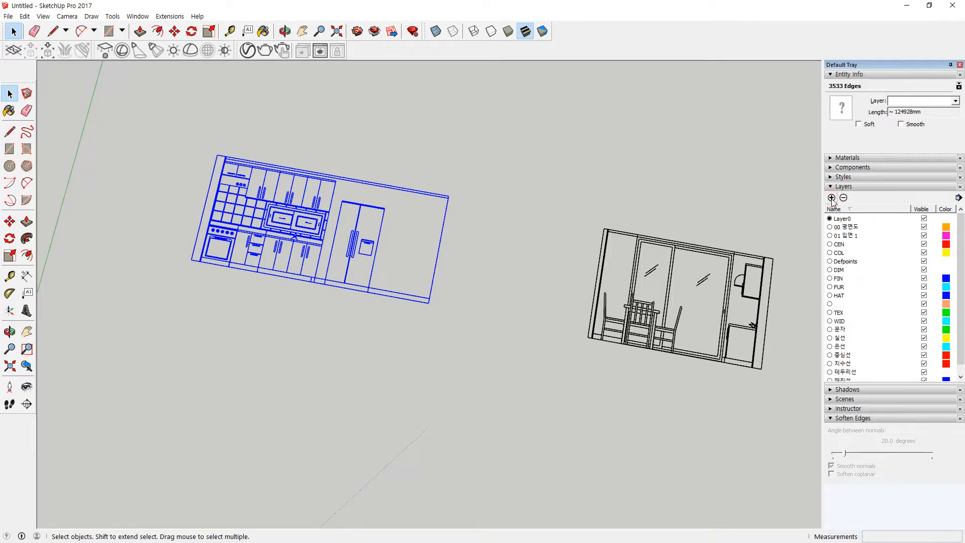
{"action": "key", "text": "Return"}
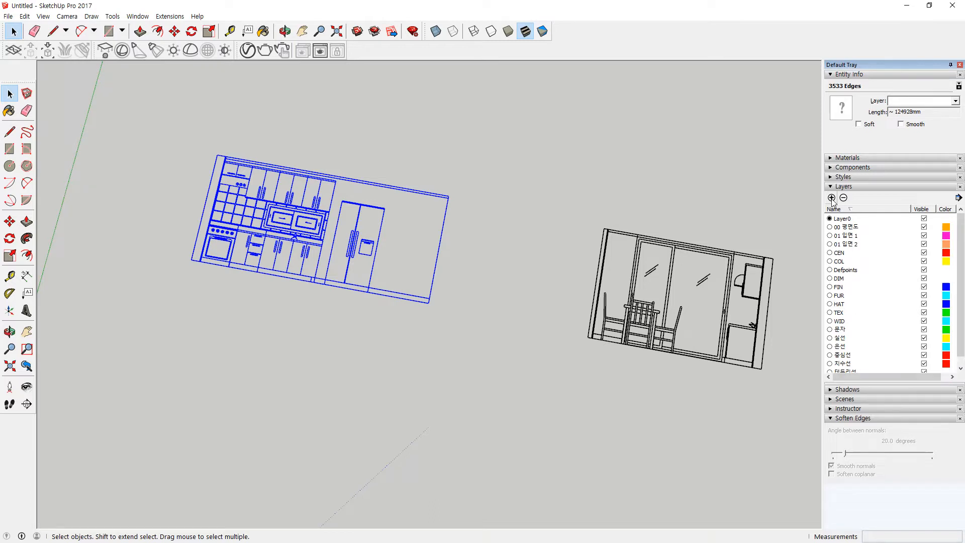
{"action": "scroll", "coordinate": [466, 193], "scroll_direction": "down", "scroll_amount": 1}
{"action": "left_click", "coordinate": [491, 205]}
{"action": "middle_click_drag", "start_coordinate": [480, 216], "coordinate": [447, 201], "text": "shift"}
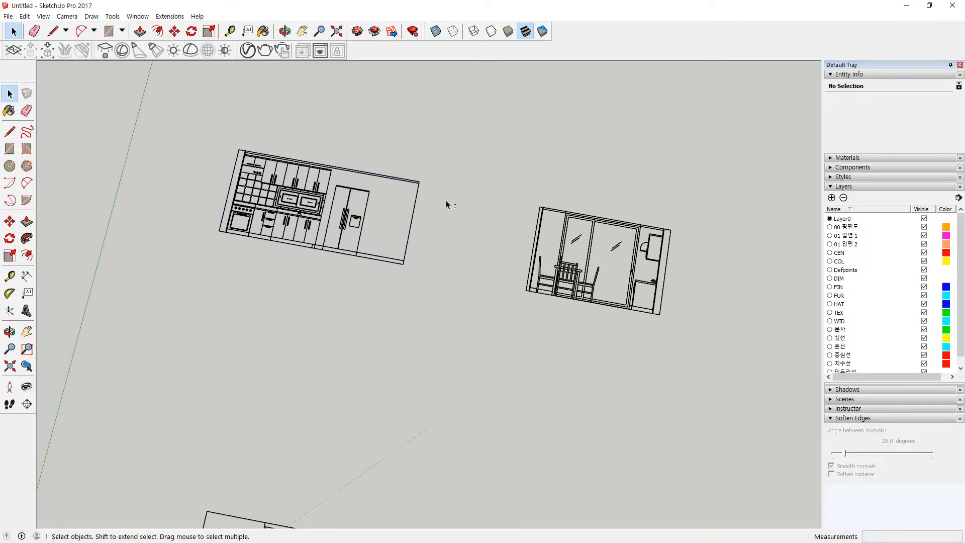
Step: Select the kitchen elevation drawing and put its edges on layer 01 입면 1
{"action": "left_click_drag", "start_coordinate": [181, 149], "coordinate": [416, 129]}
{"action": "key", "text": "ctrl+2"}
{"action": "mouse_move", "coordinate": [362, 287]}
{"action": "left_mouse_down"}
{"action": "mouse_move", "coordinate": [359, 159]}
{"action": "mouse_move", "coordinate": [383, 271]}
{"action": "left_mouse_up"}
{"action": "mouse_move", "coordinate": [690, 373]}
{"action": "left_mouse_down"}
{"action": "mouse_move", "coordinate": [557, 199]}
{"action": "mouse_move", "coordinate": [663, 335]}
{"action": "left_mouse_up"}
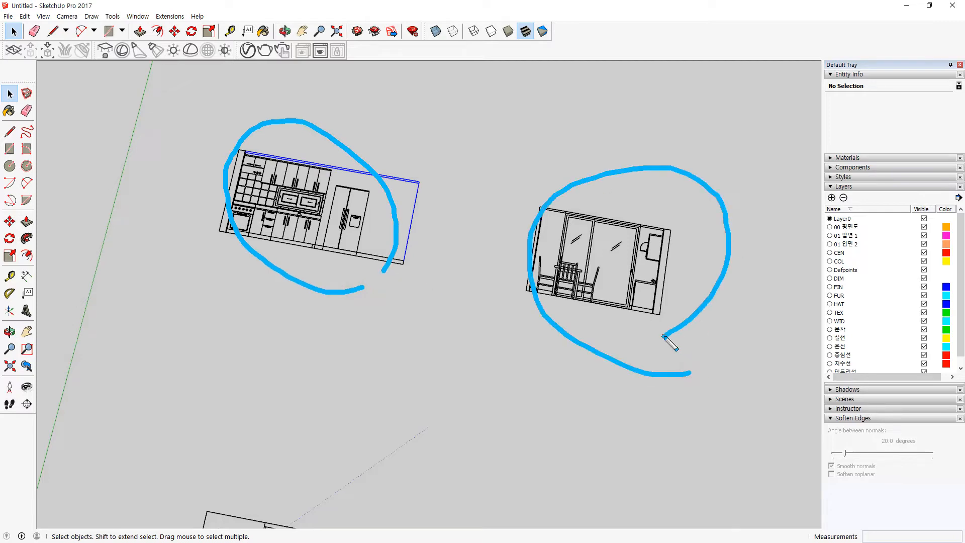
{"action": "left_click_drag", "start_coordinate": [463, 102], "coordinate": [422, 132]}
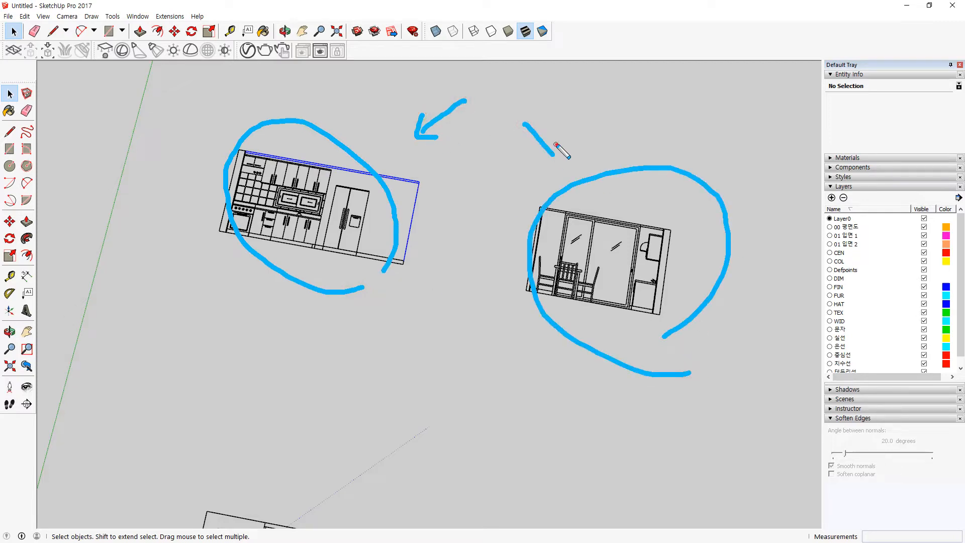
{"action": "key", "text": "Escape"}
{"action": "left_click_drag", "start_coordinate": [200, 113], "coordinate": [427, 311]}
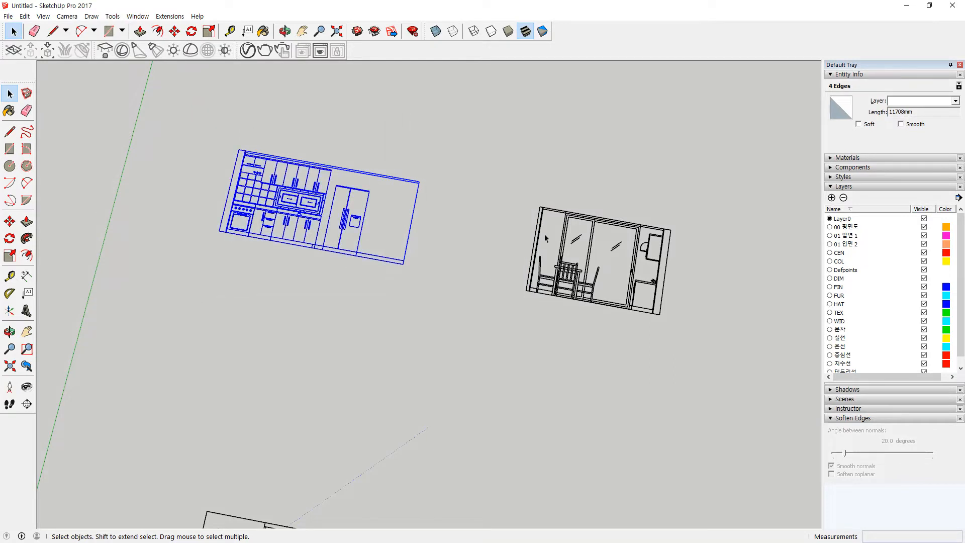
{"action": "left_click", "coordinate": [955, 101]}
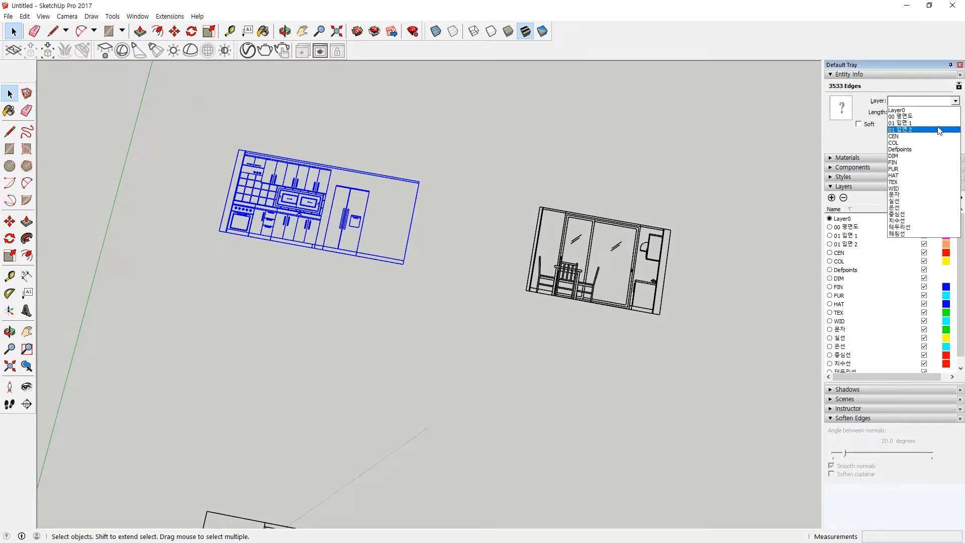
{"action": "left_click", "coordinate": [920, 123]}
Step: Group the kitchen elevation and assign the group to layer 01 입면 1
{"action": "right_click", "coordinate": [348, 223]}
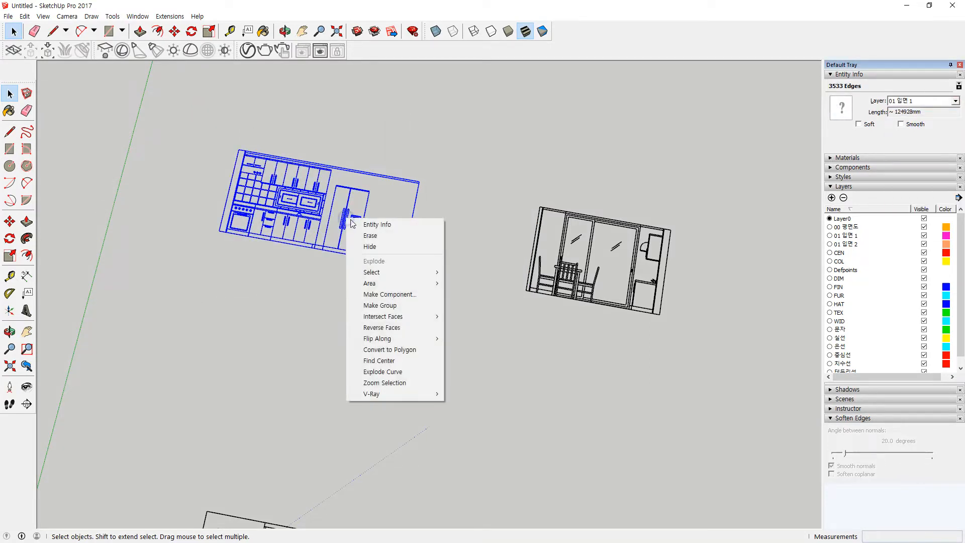
{"action": "key", "text": "Escape"}
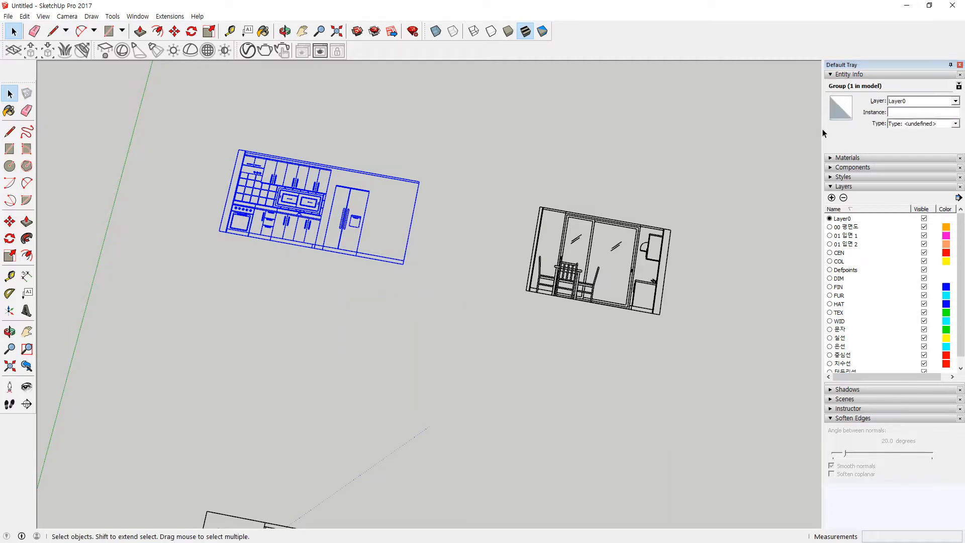
{"action": "left_click", "coordinate": [955, 101]}
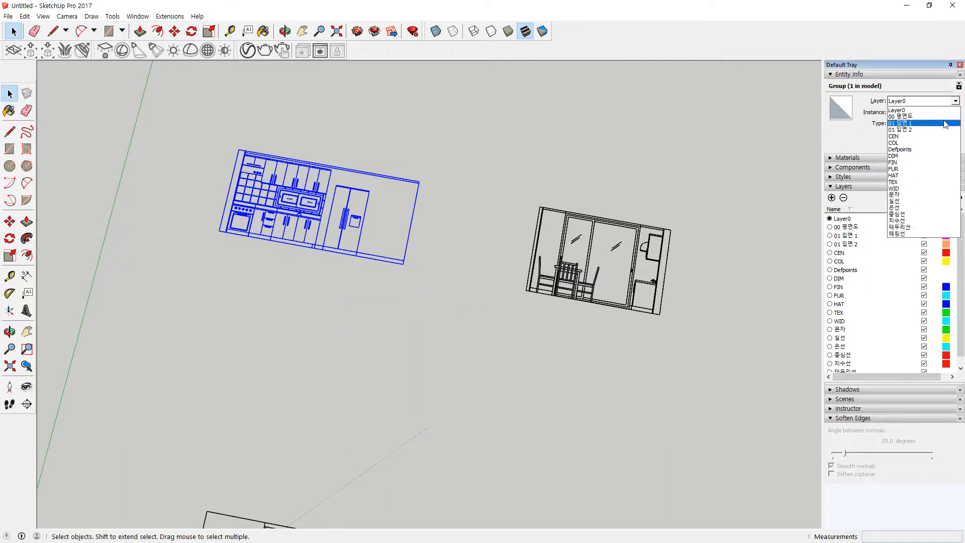
{"action": "left_click", "coordinate": [920, 122]}
Step: Put the window-wall elevation's edges on layer 01 입면 2, then group it on the same layer
{"action": "left_click_drag", "start_coordinate": [484, 162], "coordinate": [703, 399]}
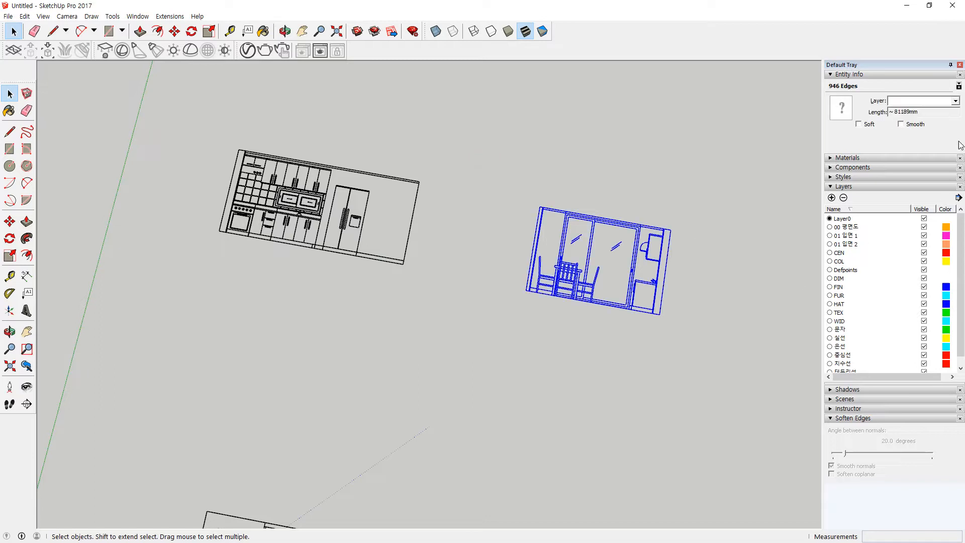
{"action": "left_click", "coordinate": [954, 101]}
{"action": "left_click", "coordinate": [920, 129]}
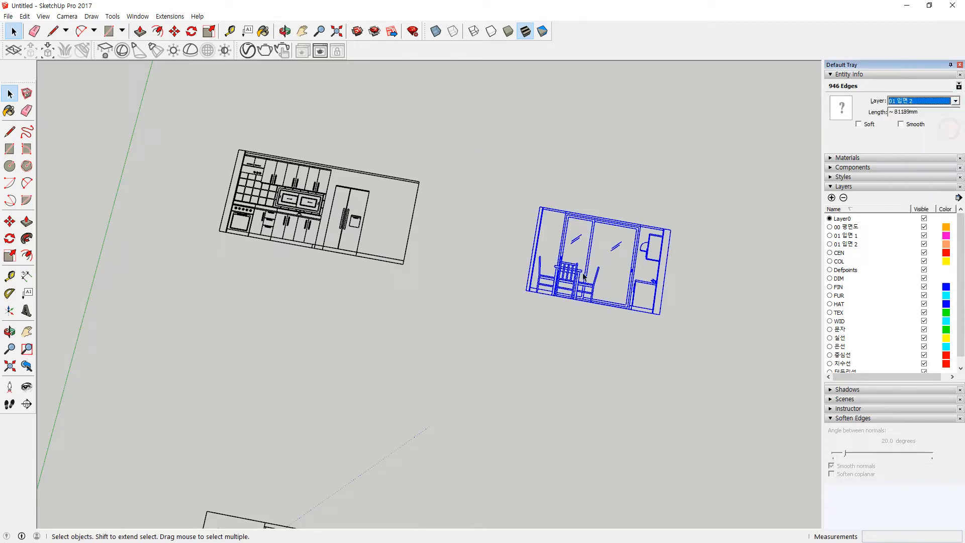
{"action": "right_click", "coordinate": [575, 275]}
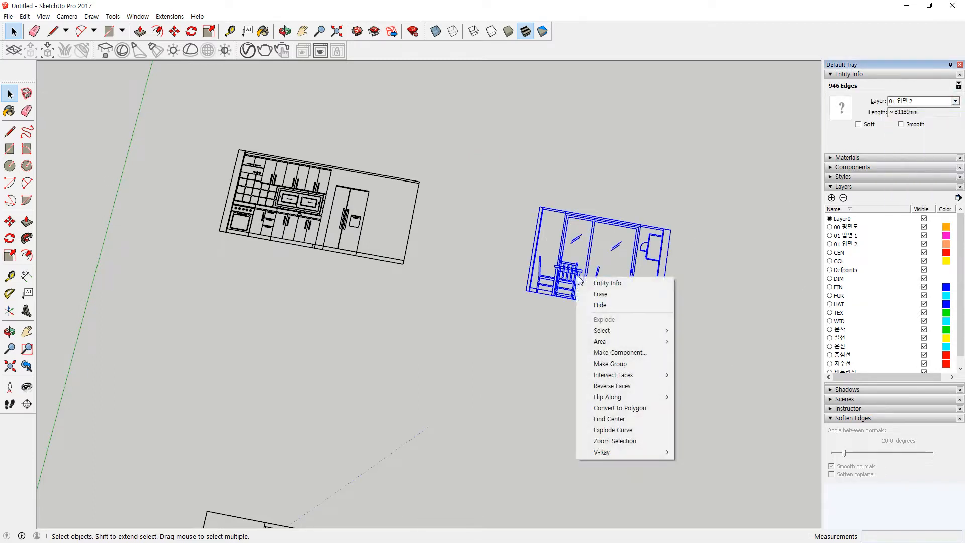
{"action": "left_click", "coordinate": [630, 363]}
{"action": "left_click", "coordinate": [955, 101]}
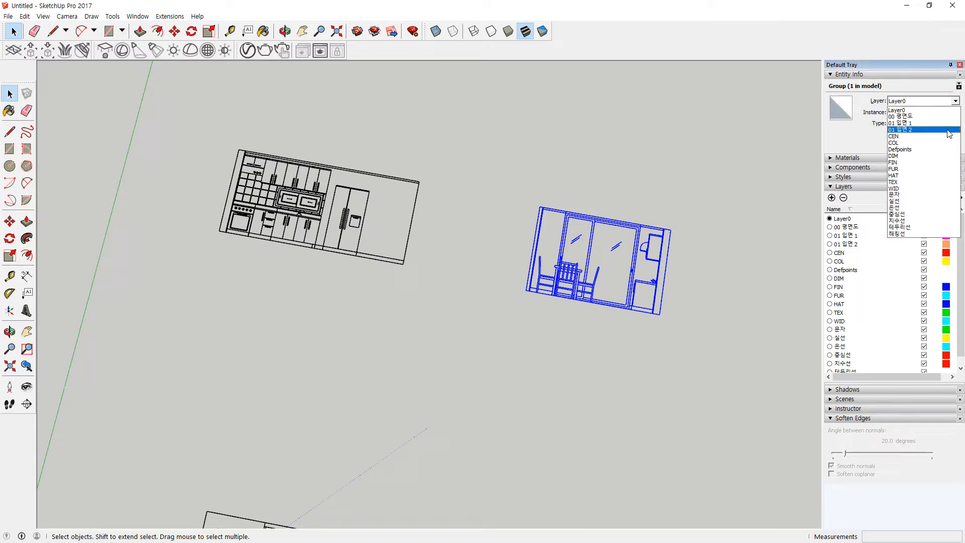
{"action": "left_click", "coordinate": [920, 130]}
{"action": "left_click", "coordinate": [388, 378]}
{"action": "scroll", "coordinate": [388, 378], "scroll_direction": "down", "scroll_amount": 3}
{"action": "middle_click_drag", "start_coordinate": [338, 377], "coordinate": [375, 263]}
Step: Move the kitchen elevation lower and drop the window-wall elevation beside the plan
{"action": "key", "text": "m"}
{"action": "left_click", "coordinate": [430, 146]}
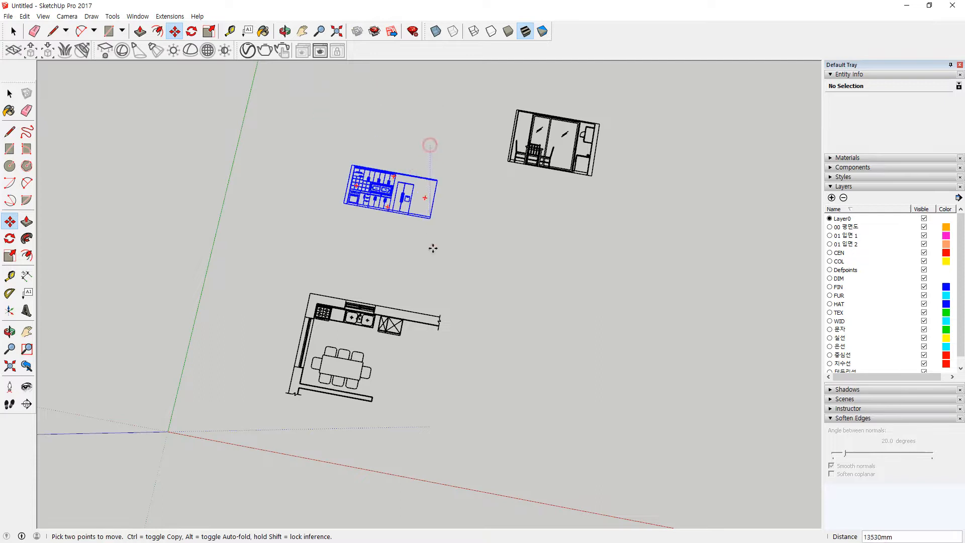
{"action": "left_click", "coordinate": [438, 305]}
{"action": "left_click", "coordinate": [592, 176]}
{"action": "left_click", "coordinate": [279, 339]}
{"action": "scroll", "coordinate": [278, 340], "scroll_direction": "up", "scroll_amount": 5}
Step: Rotate the window-wall elevation 90° about its corner
{"action": "key", "text": "q"}
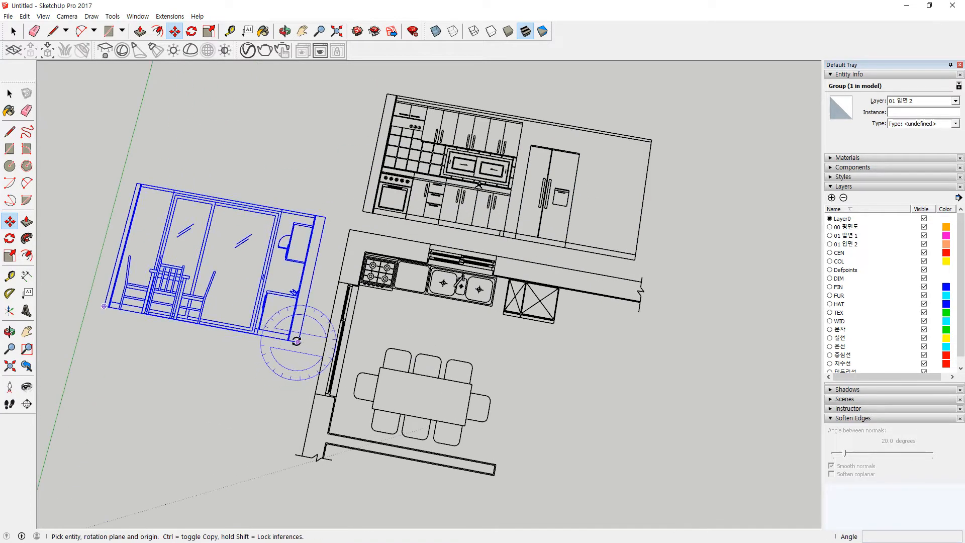
{"action": "left_click", "coordinate": [298, 342]}
{"action": "left_click", "coordinate": [87, 297]}
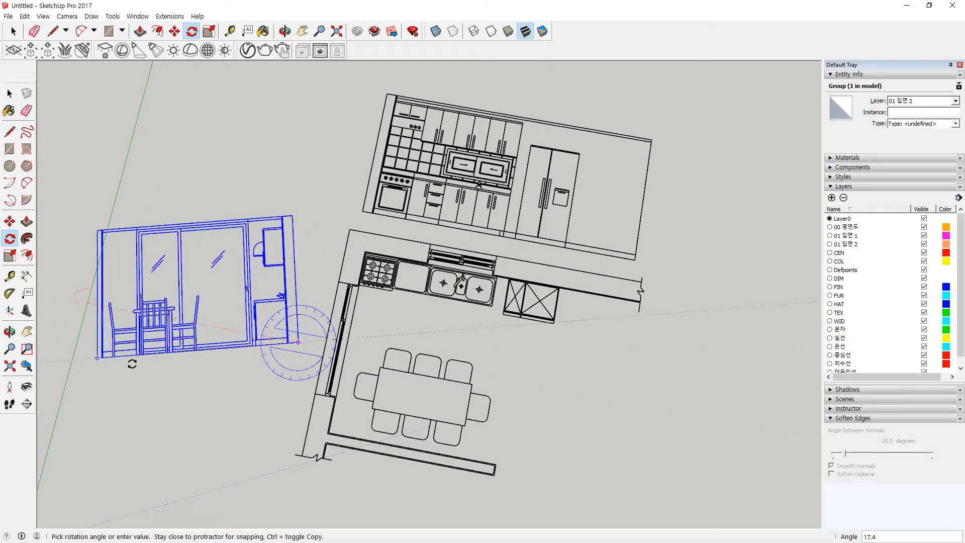
{"action": "left_click", "coordinate": [132, 364]}
{"action": "scroll", "coordinate": [354, 346], "scroll_direction": "up", "scroll_amount": 6}
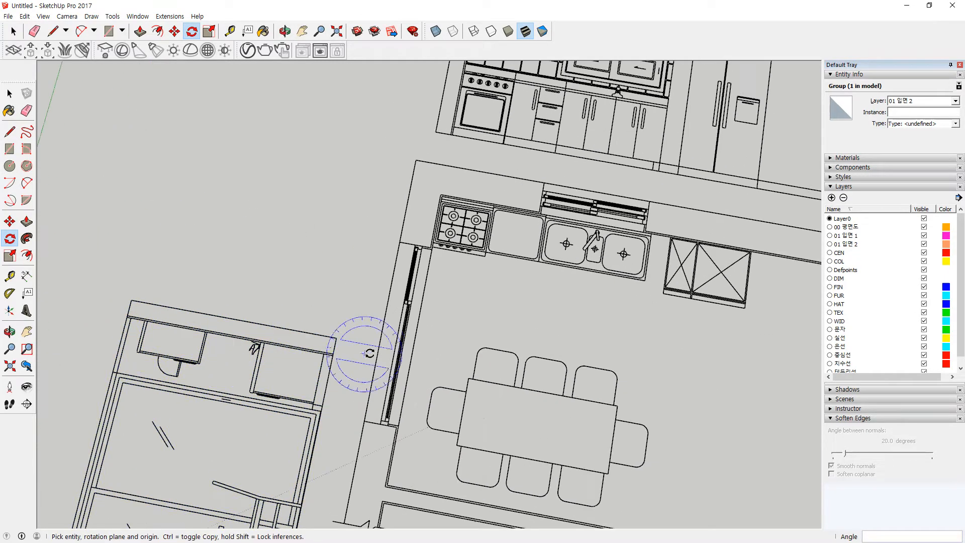
{"action": "scroll", "coordinate": [342, 347], "scroll_direction": "down", "scroll_amount": 1}
Step: Move the window-wall elevation toward the plan's left wall
{"action": "key", "text": "m"}
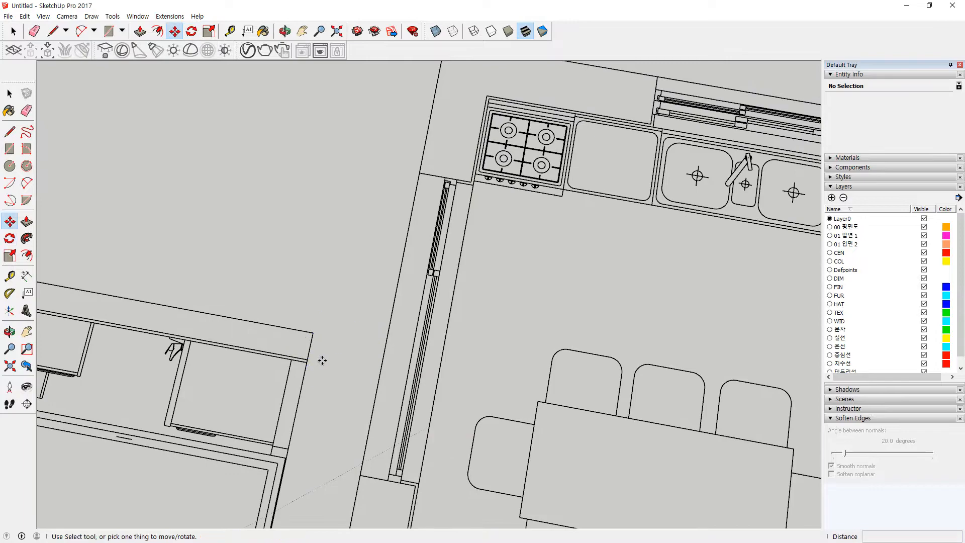
{"action": "left_click", "coordinate": [307, 358]}
{"action": "scroll", "coordinate": [502, 98], "scroll_direction": "up", "scroll_amount": 3}
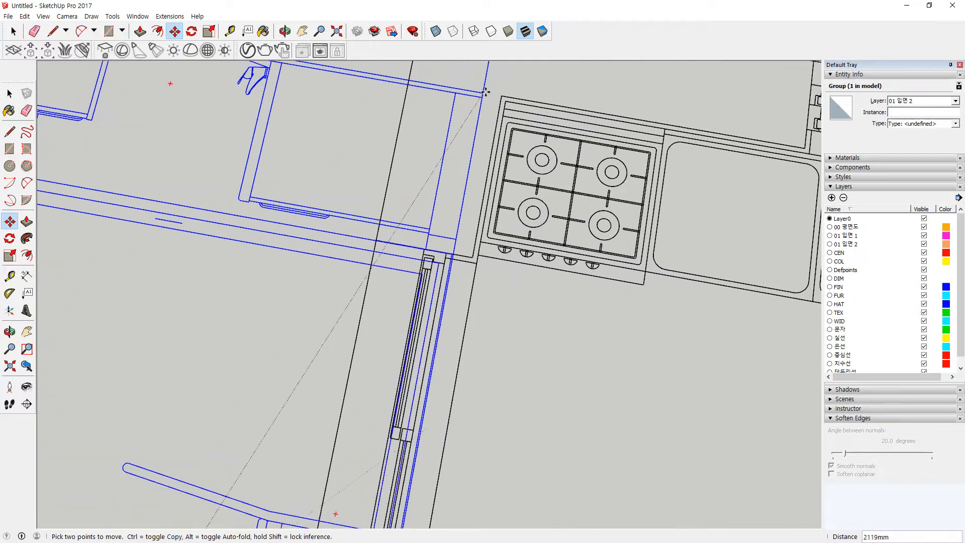
{"action": "scroll", "coordinate": [577, 111], "scroll_direction": "down", "scroll_amount": 4}
{"action": "middle_click_drag", "start_coordinate": [583, 106], "coordinate": [427, 218], "text": "shift"}
{"action": "scroll", "coordinate": [400, 151], "scroll_direction": "up", "scroll_amount": 2}
{"action": "scroll", "coordinate": [408, 340], "scroll_direction": "down", "scroll_amount": 4}
{"action": "scroll", "coordinate": [394, 363], "scroll_direction": "up", "scroll_amount": 4}
{"action": "key", "text": "q"}
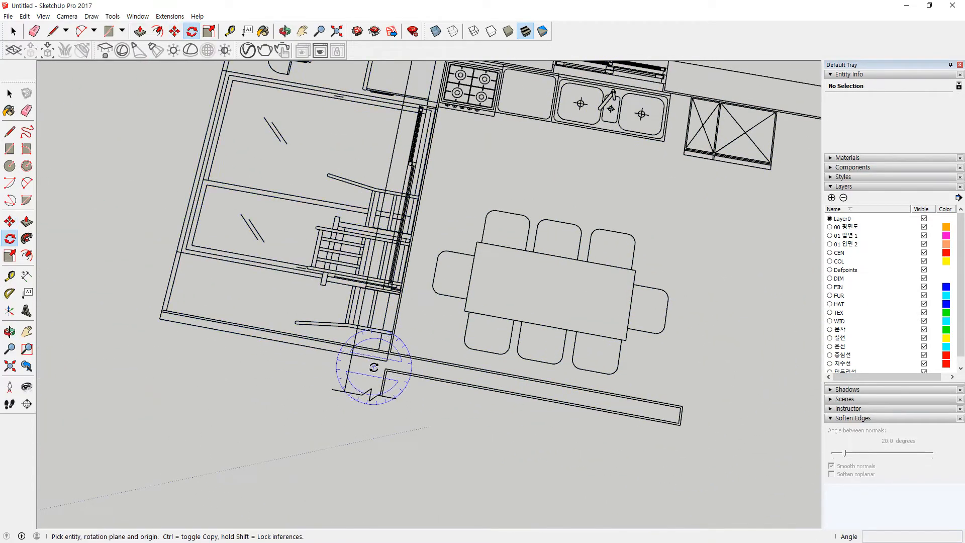
{"action": "middle_click_drag", "start_coordinate": [370, 377], "coordinate": [346, 270]}
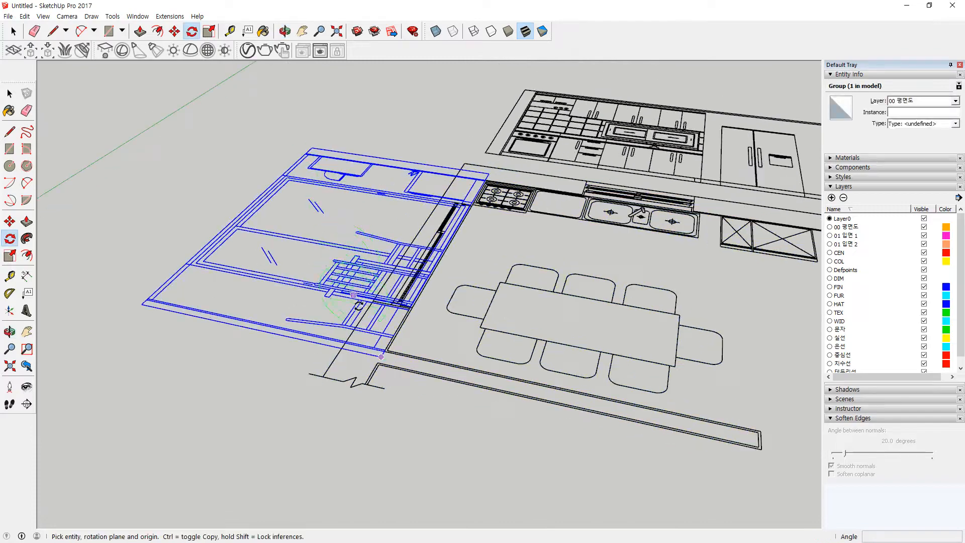
Step: Rotate the window-wall elevation 90° about its base corner so it stands upright
{"action": "scroll", "coordinate": [377, 286], "scroll_direction": "up", "scroll_amount": 2}
{"action": "left_click", "coordinate": [396, 389]}
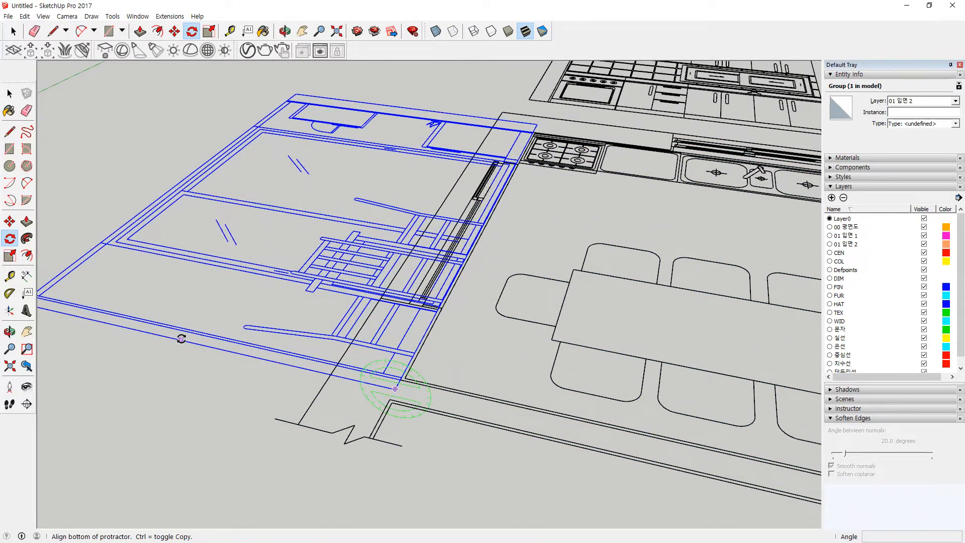
{"action": "left_click", "coordinate": [181, 339]}
{"action": "type", "text": "90"}
{"action": "key", "text": "Return"}
{"action": "scroll", "coordinate": [503, 282], "scroll_direction": "down", "scroll_amount": 4}
{"action": "middle_click_drag", "start_coordinate": [569, 283], "coordinate": [256, 289]}
Step: Stand the kitchen elevation upright with a 90° rotation locked to the red axis
{"action": "key", "text": "space"}
{"action": "left_click", "coordinate": [611, 291]}
{"action": "scroll", "coordinate": [610, 291], "scroll_direction": "up", "scroll_amount": 2}
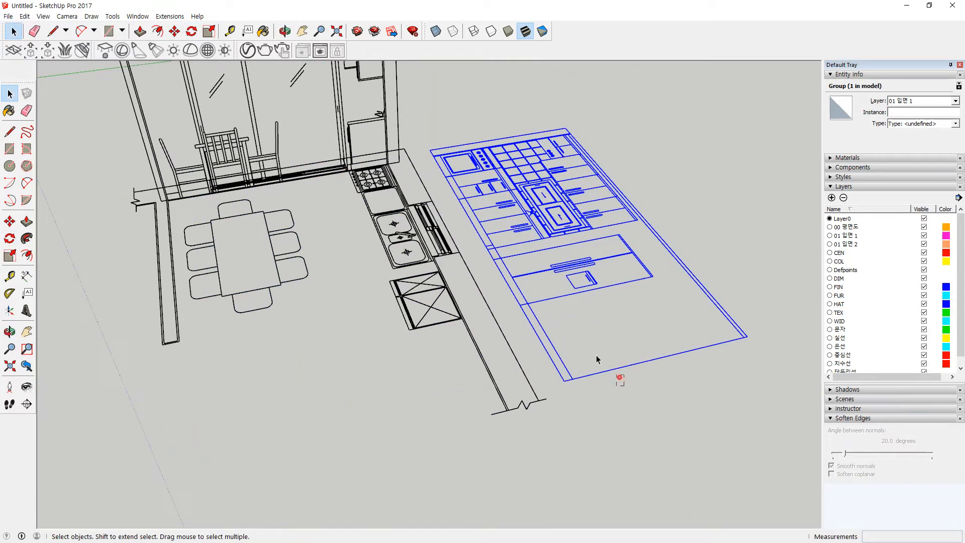
{"action": "key", "text": "q"}
{"action": "key", "text": "Right"}
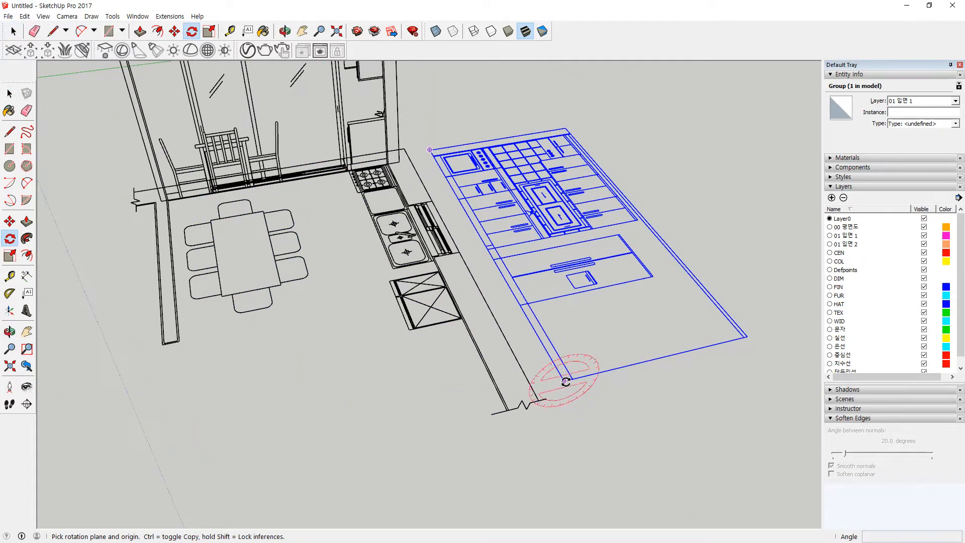
{"action": "left_click", "coordinate": [565, 381]}
{"action": "left_click", "coordinate": [657, 357]}
{"action": "key", "text": "Return"}
{"action": "middle_click_drag", "start_coordinate": [645, 340], "coordinate": [258, 327]}
{"action": "middle_click_drag", "start_coordinate": [560, 367], "coordinate": [392, 382]}
{"action": "scroll", "coordinate": [650, 429], "scroll_direction": "up", "scroll_amount": 3}
{"action": "scroll", "coordinate": [555, 404], "scroll_direction": "up", "scroll_amount": 3}
{"action": "scroll", "coordinate": [545, 403], "scroll_direction": "down", "scroll_amount": 1}
Step: Move the kitchen elevation by its base corner onto the cabinet wall
{"action": "key", "text": "m"}
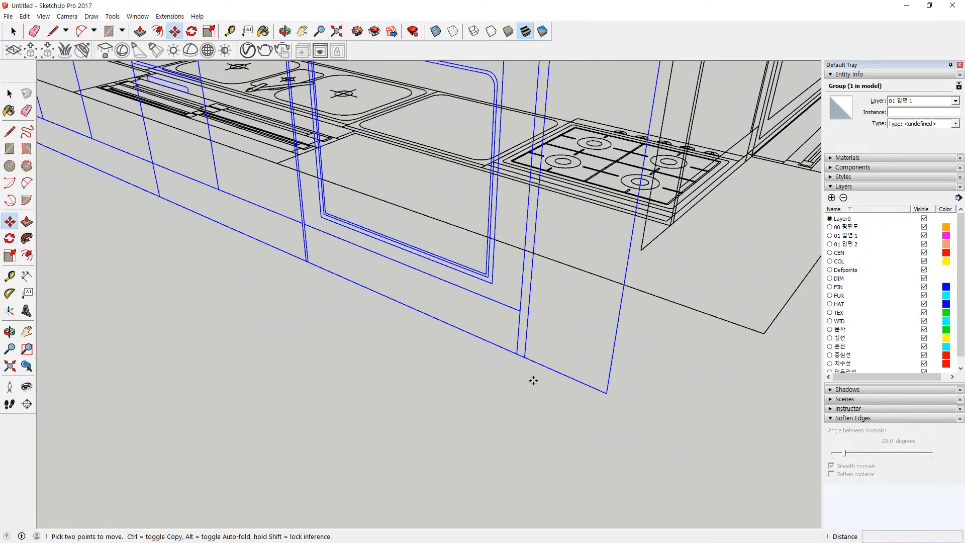
{"action": "left_click", "coordinate": [525, 356]}
{"action": "middle_click_drag", "start_coordinate": [692, 251], "coordinate": [518, 283]}
{"action": "scroll", "coordinate": [732, 322], "scroll_direction": "up", "scroll_amount": 2}
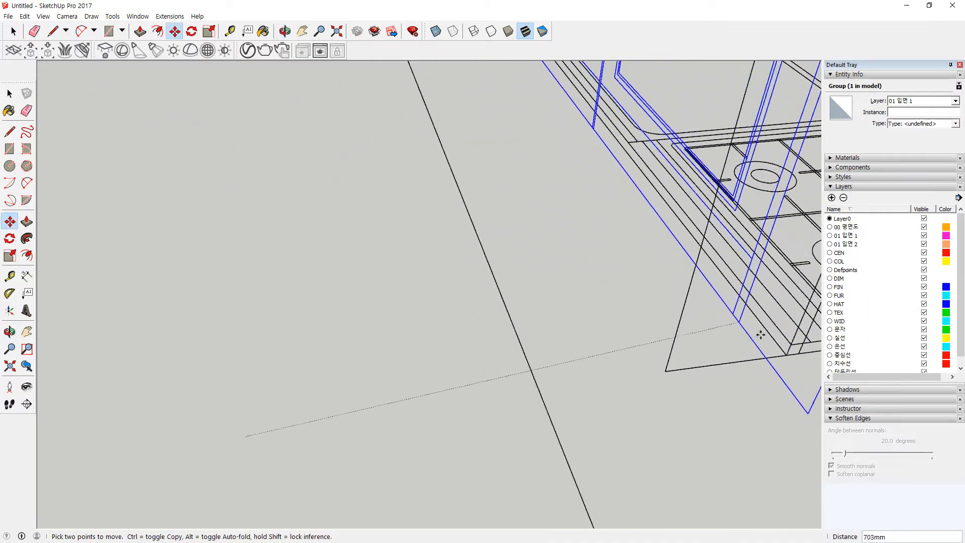
{"action": "left_click", "coordinate": [748, 328]}
{"action": "scroll", "coordinate": [740, 397], "scroll_direction": "down", "scroll_amount": 3}
{"action": "middle_click_drag", "start_coordinate": [816, 384], "coordinate": [424, 323], "text": "shift"}
{"action": "scroll", "coordinate": [452, 352], "scroll_direction": "up", "scroll_amount": 4}
{"action": "middle_click_drag", "start_coordinate": [490, 336], "coordinate": [558, 337]}
{"action": "middle_click_drag", "start_coordinate": [232, 362], "coordinate": [503, 355]}
{"action": "middle_click_drag", "start_coordinate": [340, 353], "coordinate": [452, 411]}
{"action": "scroll", "coordinate": [468, 408], "scroll_direction": "down", "scroll_amount": 2}
{"action": "scroll", "coordinate": [477, 407], "scroll_direction": "down", "scroll_amount": 3}
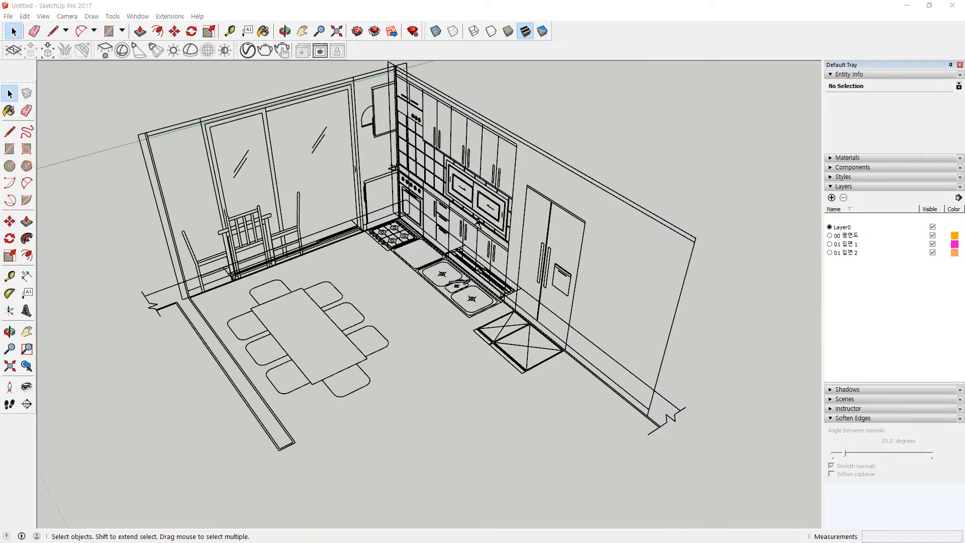
Step: Select the floor plan and both elevation groups and lock all three
{"action": "scroll", "coordinate": [281, 455], "scroll_direction": "up", "scroll_amount": 5}
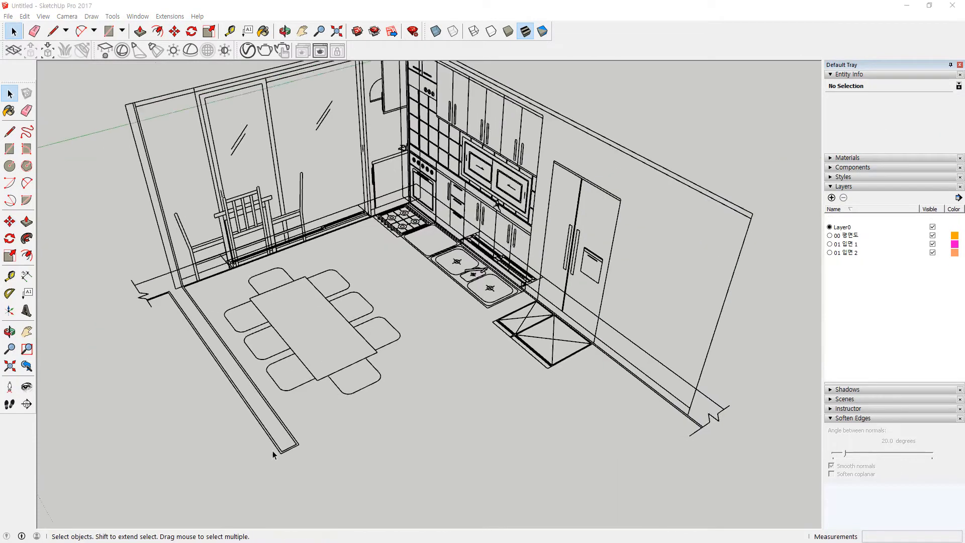
{"action": "key", "text": "r"}
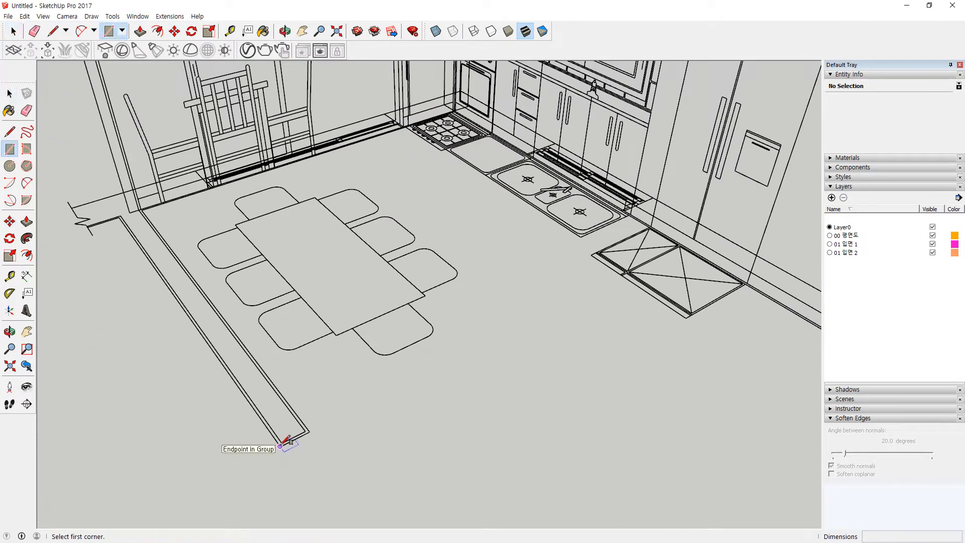
{"action": "scroll", "coordinate": [431, 301], "scroll_direction": "down", "scroll_amount": 6}
{"action": "key", "text": "space"}
{"action": "key", "text": "ctrl+a"}
{"action": "key", "text": "ctrl+t"}
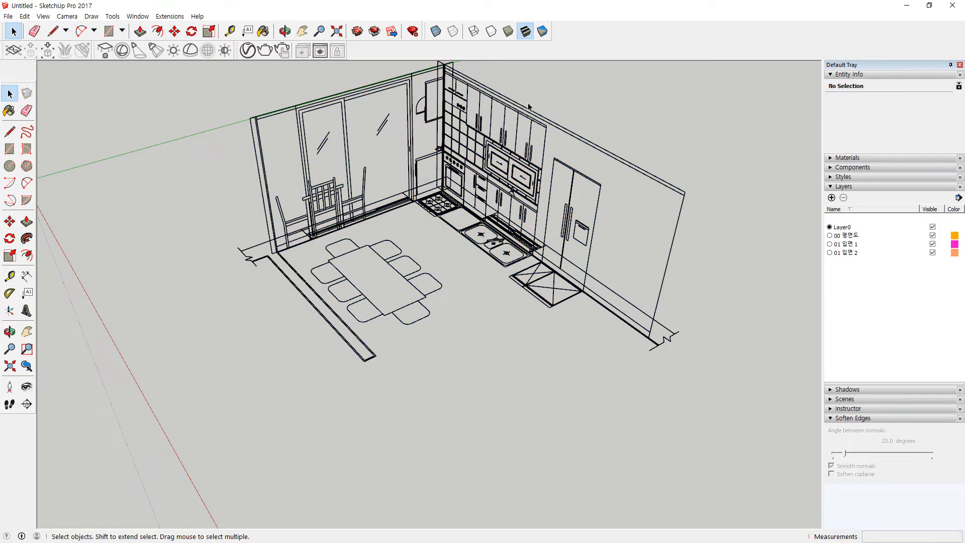
{"action": "left_click_drag", "start_coordinate": [528, 98], "coordinate": [437, 236]}
{"action": "right_click", "coordinate": [443, 187]}
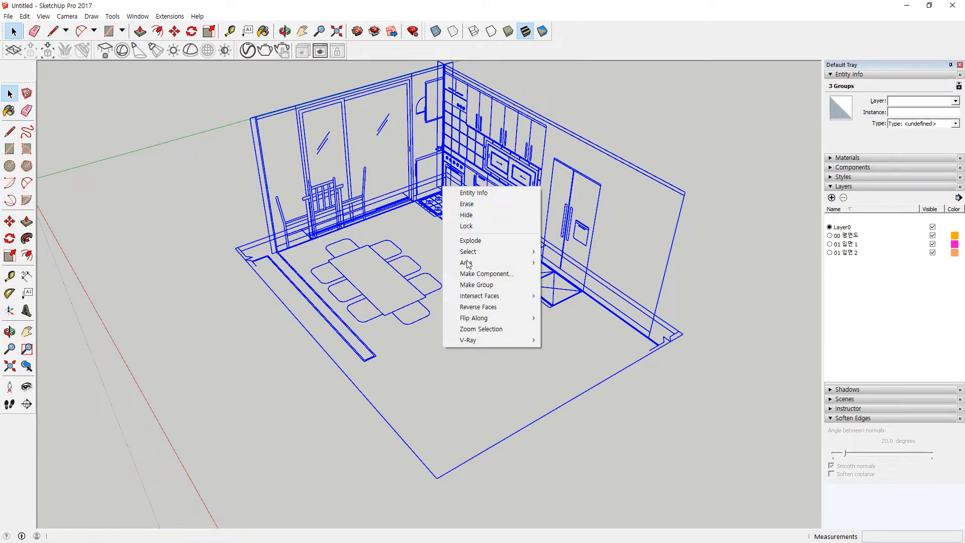
{"action": "left_click", "coordinate": [486, 226]}
{"action": "left_click", "coordinate": [432, 372]}
{"action": "scroll", "coordinate": [290, 306], "scroll_direction": "up", "scroll_amount": 5}
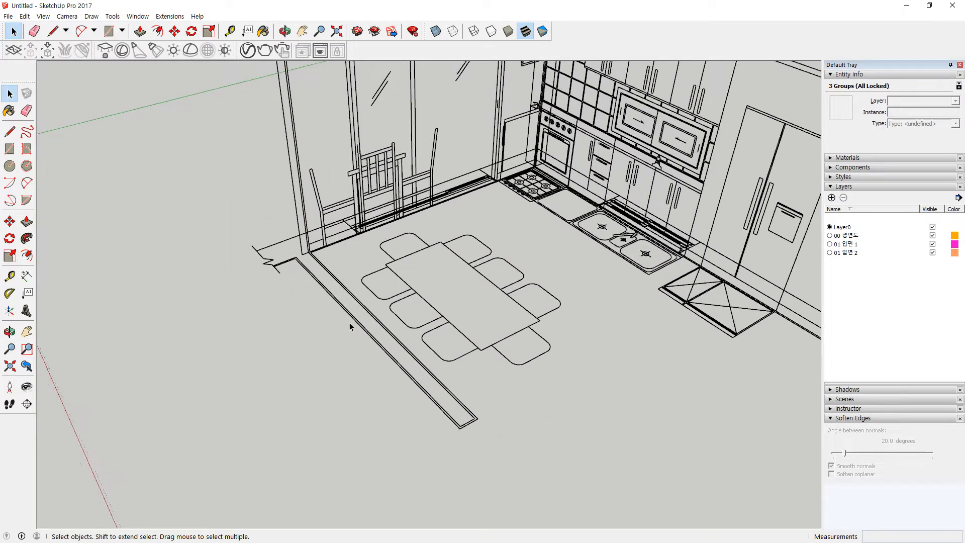
{"action": "scroll", "coordinate": [490, 434], "scroll_direction": "down", "scroll_amount": 2}
{"action": "scroll", "coordinate": [512, 502], "scroll_direction": "up", "scroll_amount": 2}
Step: Trace the window-wall strip over the DWG plan with rectangles to form a floor face
{"action": "key", "text": "r"}
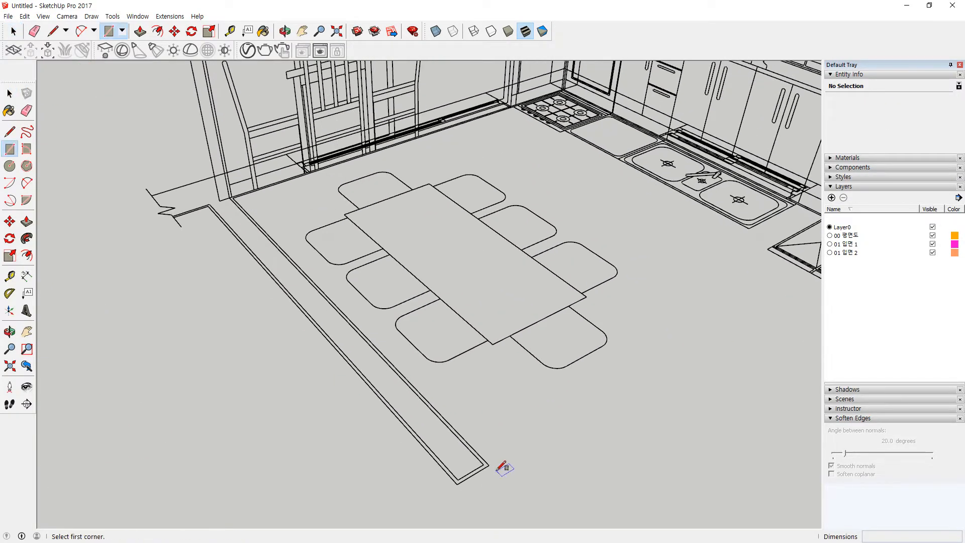
{"action": "left_click", "coordinate": [489, 465]}
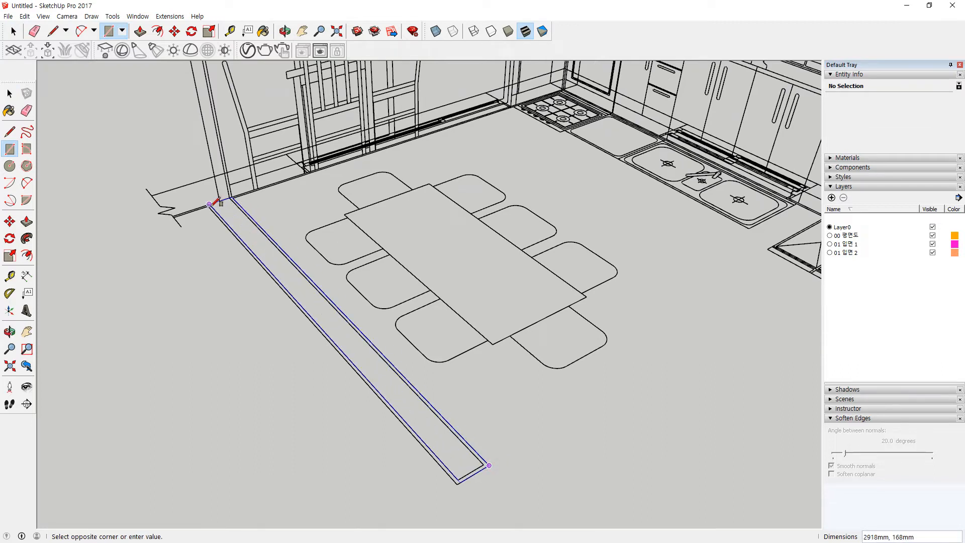
{"action": "scroll", "coordinate": [213, 203], "scroll_direction": "up", "scroll_amount": 5}
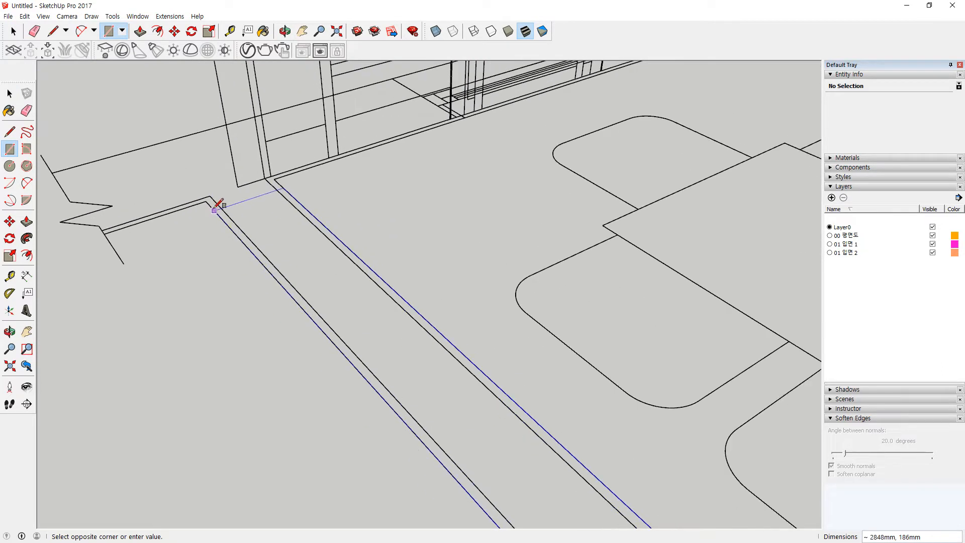
{"action": "left_click", "coordinate": [213, 202]}
{"action": "scroll", "coordinate": [151, 301], "scroll_direction": "up", "scroll_amount": 2}
{"action": "middle_click_drag", "start_coordinate": [113, 307], "coordinate": [410, 178]}
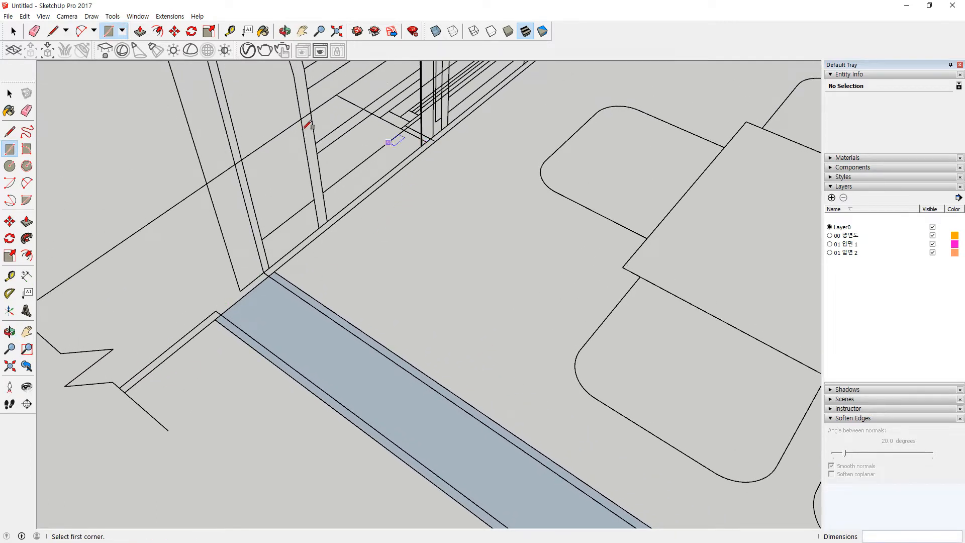
{"action": "middle_click_drag", "start_coordinate": [297, 90], "coordinate": [329, 96]}
{"action": "left_click", "coordinate": [337, 94]}
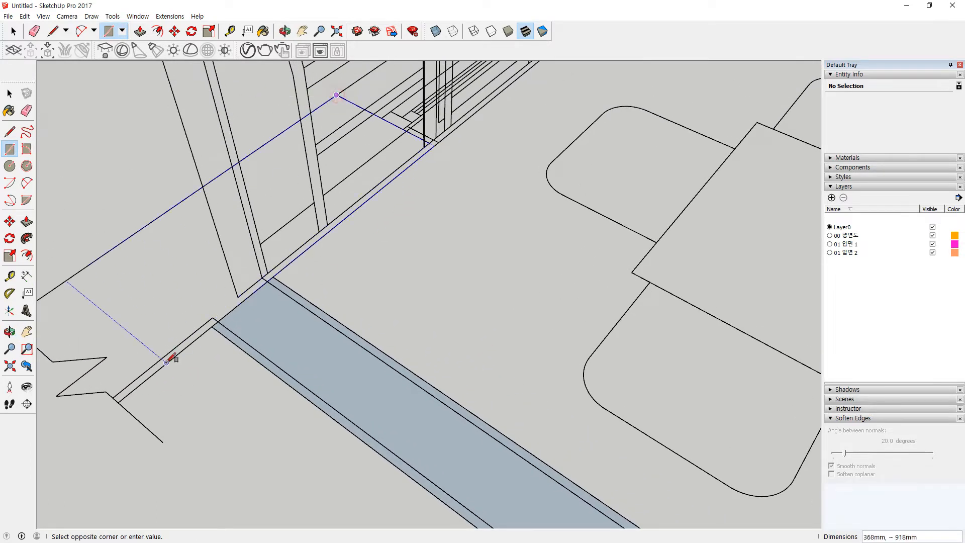
{"action": "left_click", "coordinate": [119, 401]}
Step: Close the gap at the strip corner with a small rectangle and erase stray edges
{"action": "key", "text": "e"}
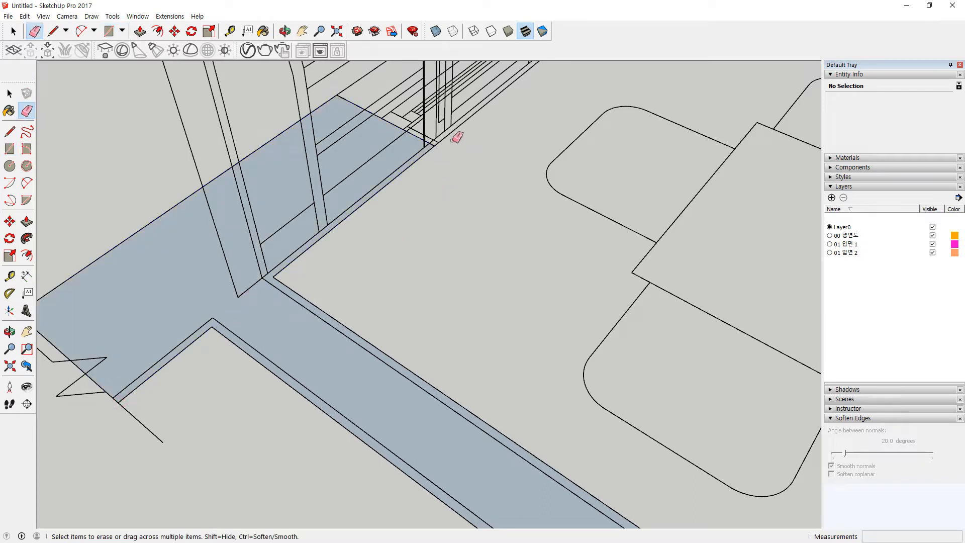
{"action": "scroll", "coordinate": [428, 126], "scroll_direction": "up", "scroll_amount": 5}
{"action": "key", "text": "r"}
{"action": "left_click", "coordinate": [358, 138]}
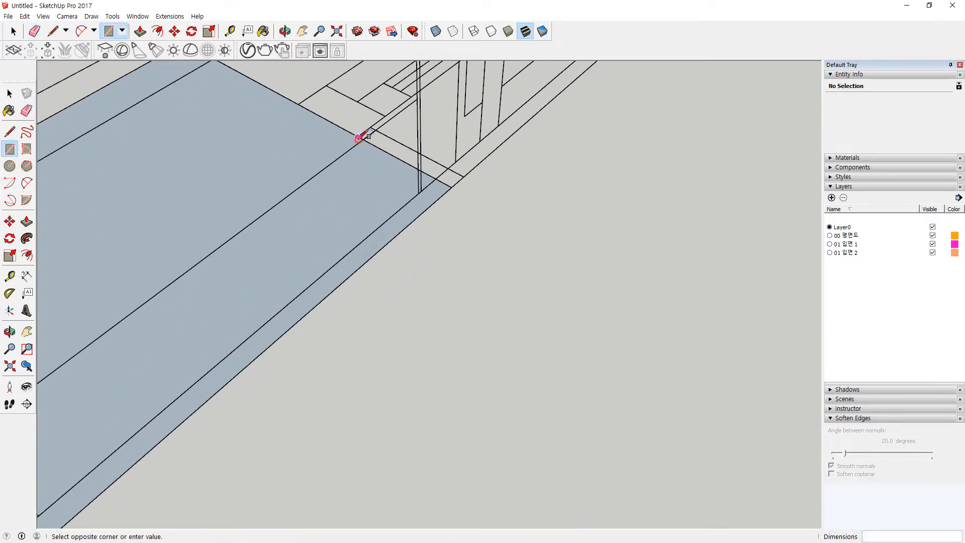
{"action": "left_click", "coordinate": [464, 177]}
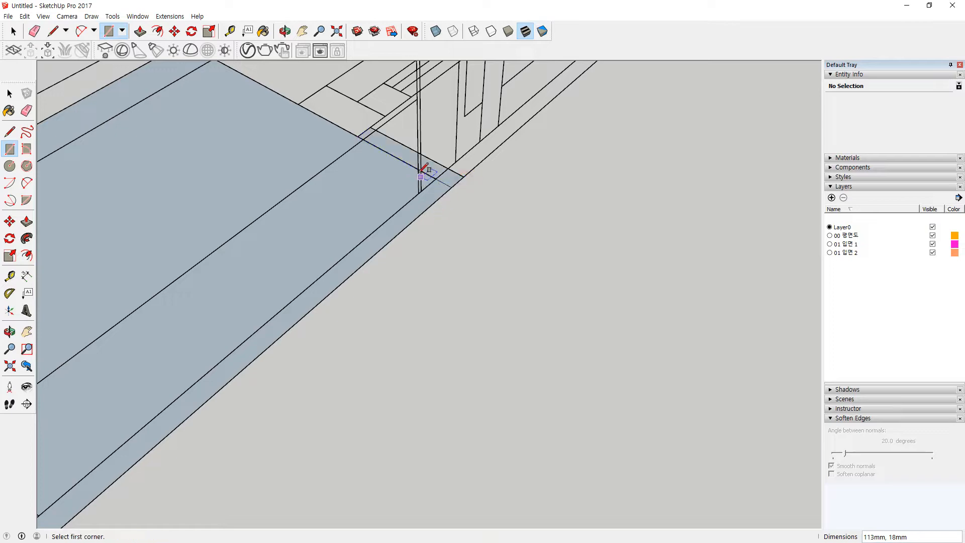
{"action": "key", "text": "e"}
{"action": "left_click", "coordinate": [403, 162]}
{"action": "scroll", "coordinate": [358, 259], "scroll_direction": "down", "scroll_amount": 3}
{"action": "scroll", "coordinate": [362, 257], "scroll_direction": "down", "scroll_amount": 10}
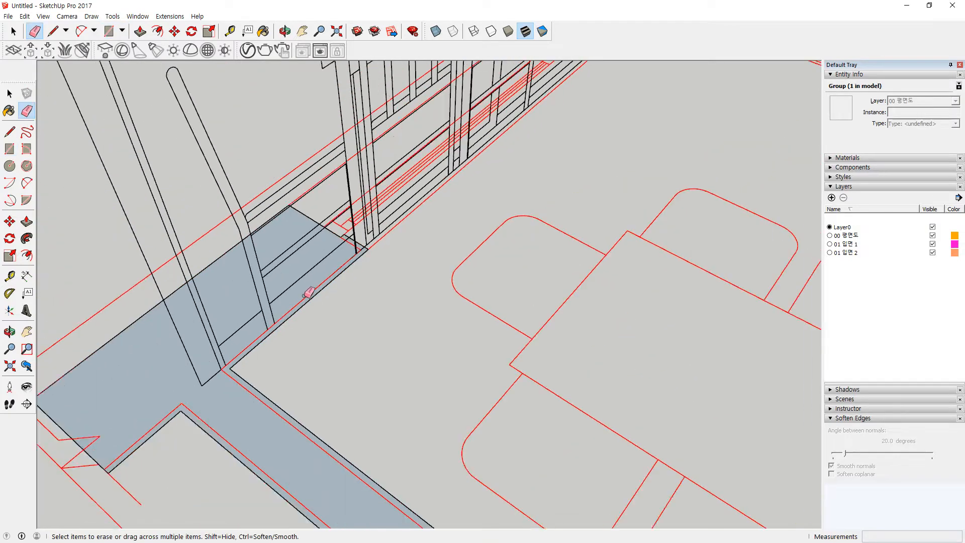
{"action": "middle_click_drag", "start_coordinate": [300, 311], "coordinate": [297, 346]}
{"action": "key", "text": "space"}
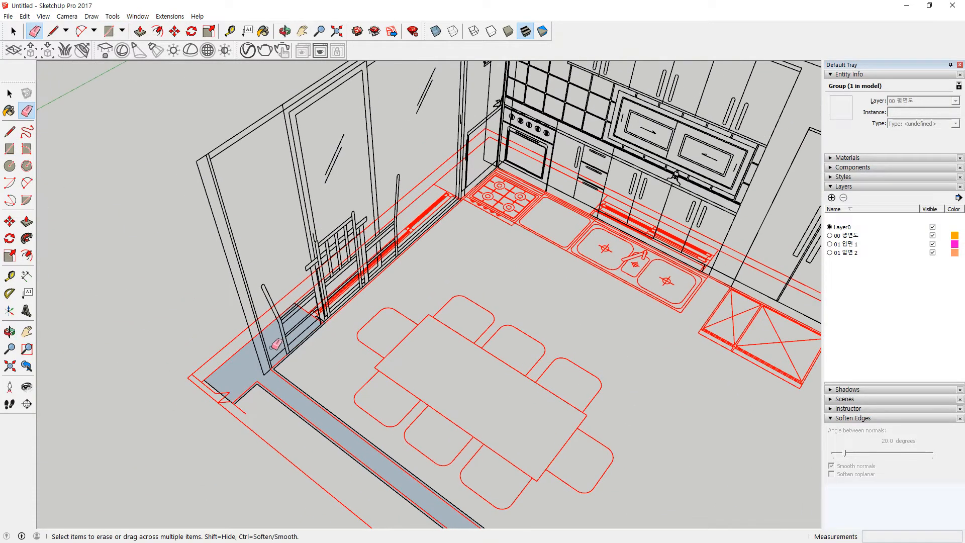
Step: Push/Pull the floor strip up into a 2300mm-high wall
{"action": "key", "text": "p"}
{"action": "left_click", "coordinate": [242, 368]}
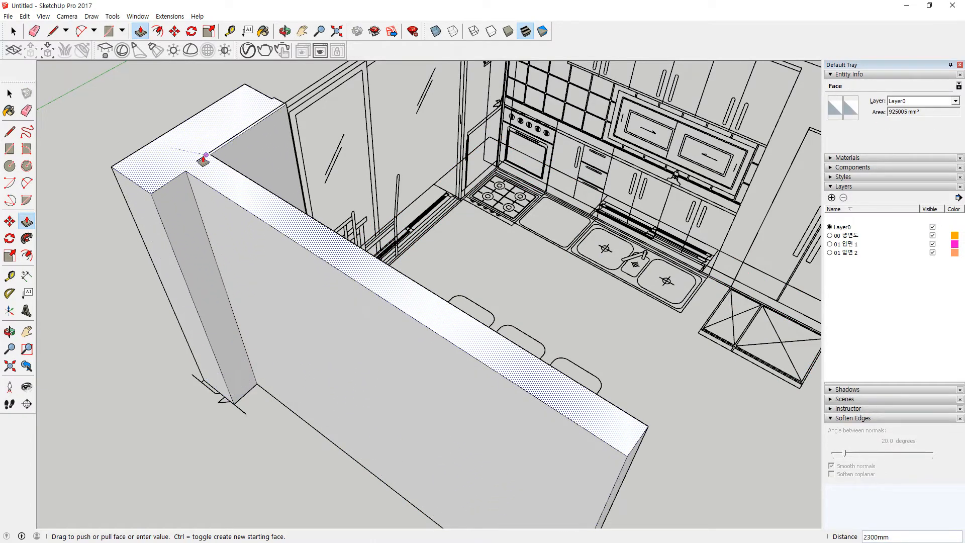
{"action": "left_click", "coordinate": [202, 156]}
{"action": "scroll", "coordinate": [202, 157], "scroll_direction": "up", "scroll_amount": 3}
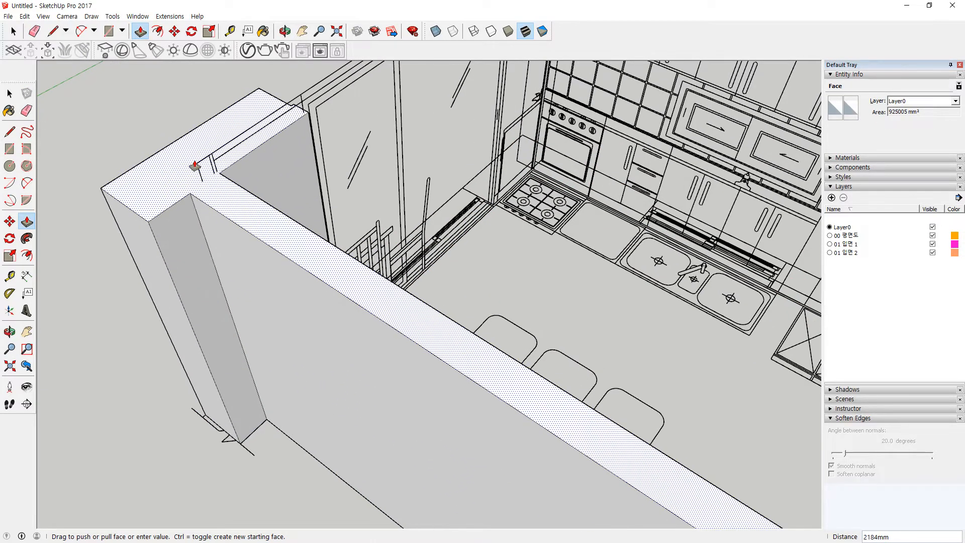
{"action": "scroll", "coordinate": [475, 219], "scroll_direction": "down", "scroll_amount": 3}
{"action": "middle_click_drag", "start_coordinate": [596, 264], "coordinate": [344, 159]}
{"action": "middle_click_drag", "start_coordinate": [568, 306], "coordinate": [287, 338], "text": "shift"}
{"action": "key", "text": "r"}
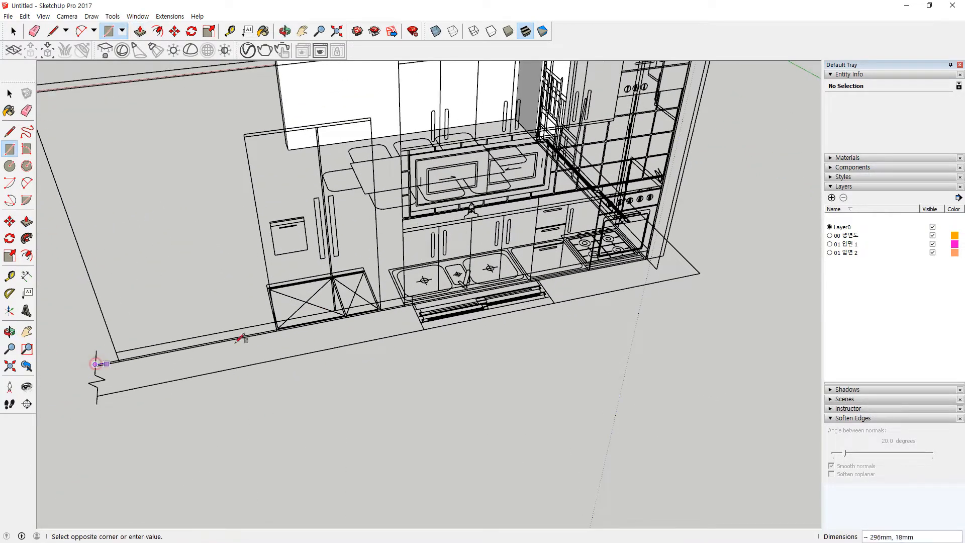
Step: Trace the floor strip beside the stove and erase its stray edges
{"action": "left_click", "coordinate": [700, 272]}
{"action": "middle_click_drag", "start_coordinate": [744, 281], "coordinate": [421, 395]}
{"action": "scroll", "coordinate": [276, 377], "scroll_direction": "up", "scroll_amount": 2}
{"action": "middle_click_drag", "start_coordinate": [312, 362], "coordinate": [325, 338]}
{"action": "left_click", "coordinate": [315, 333]}
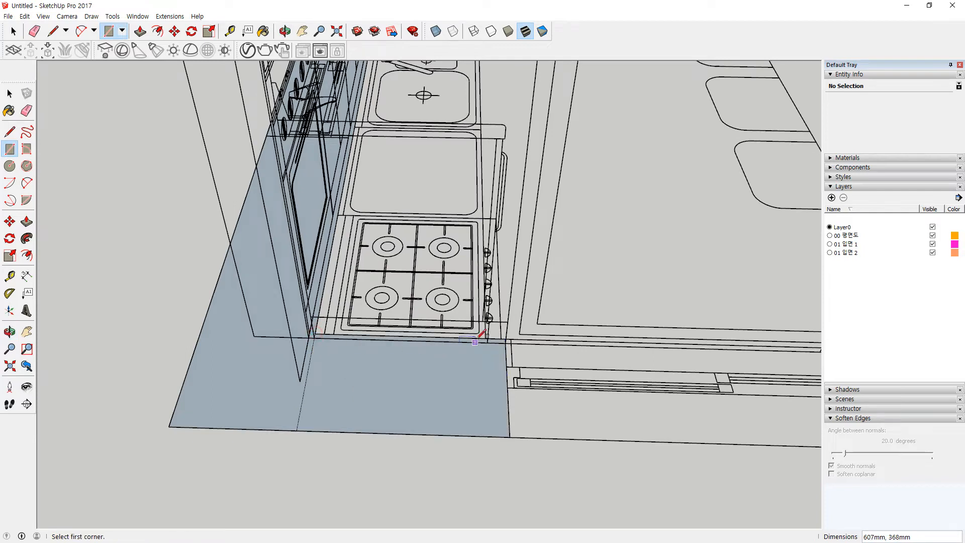
{"action": "scroll", "coordinate": [525, 342], "scroll_direction": "up", "scroll_amount": 2}
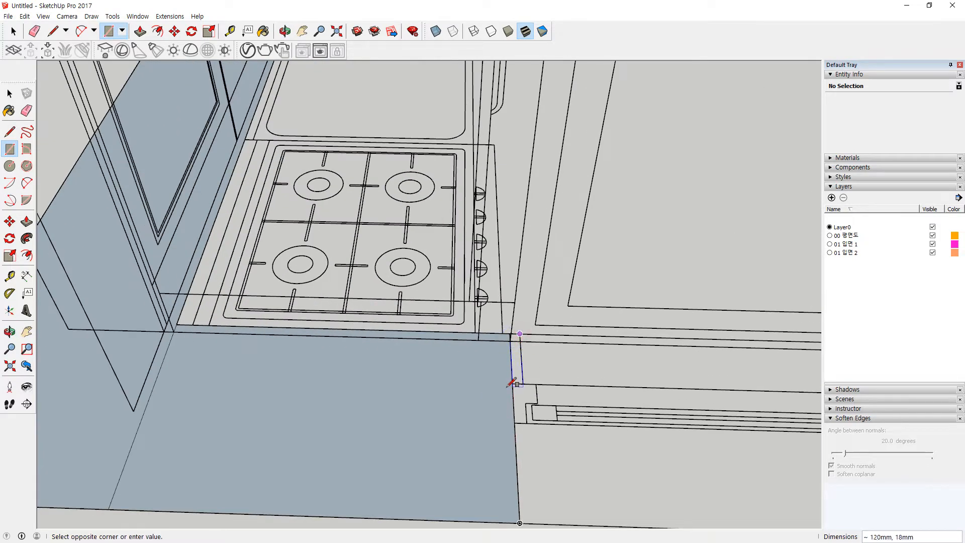
{"action": "key", "text": "e"}
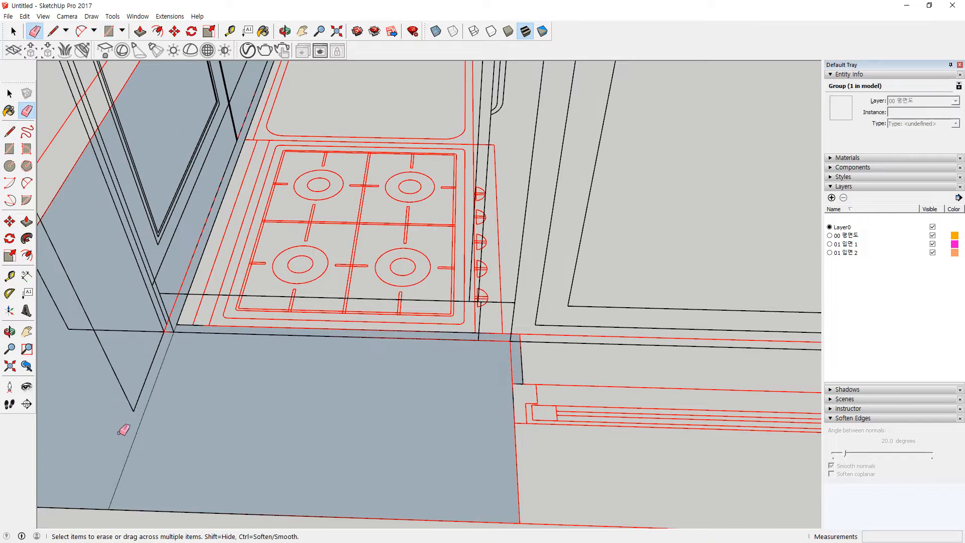
Step: Push/Pull the strip beside the stove up into a 2300mm wall
{"action": "key", "text": "p"}
{"action": "scroll", "coordinate": [191, 468], "scroll_direction": "down", "scroll_amount": 6}
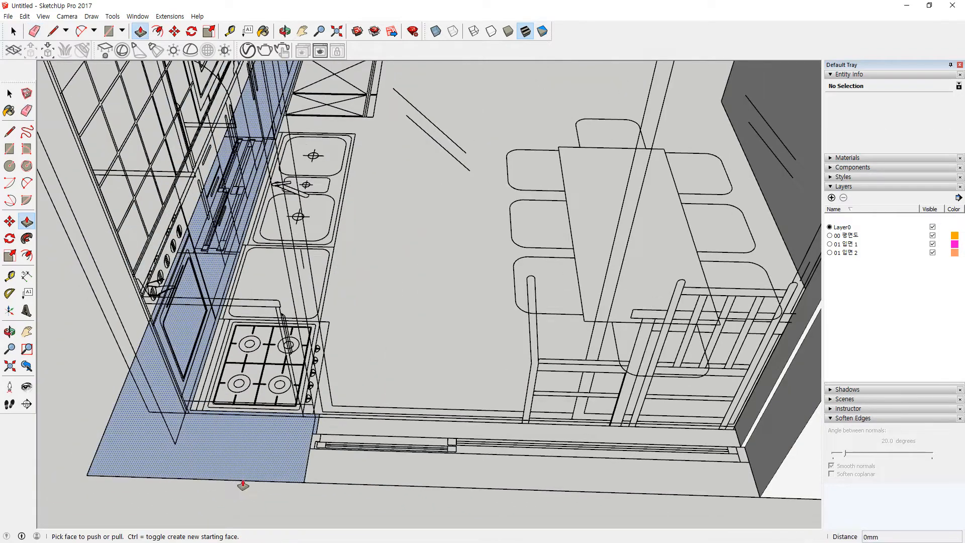
{"action": "left_click", "coordinate": [300, 468]}
{"action": "scroll", "coordinate": [310, 293], "scroll_direction": "down", "scroll_amount": 3}
{"action": "middle_click_drag", "start_coordinate": [338, 252], "coordinate": [310, 371], "text": "shift"}
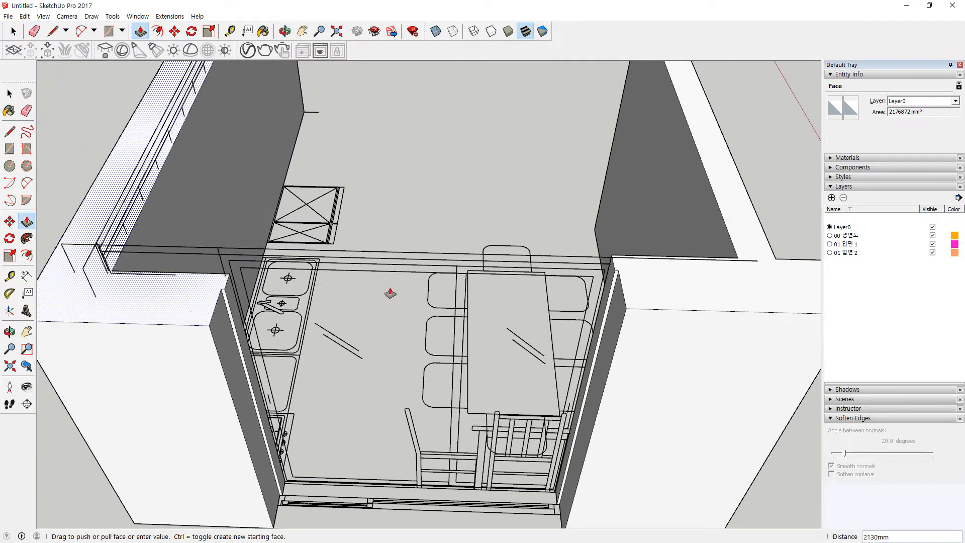
{"action": "left_click", "coordinate": [740, 278]}
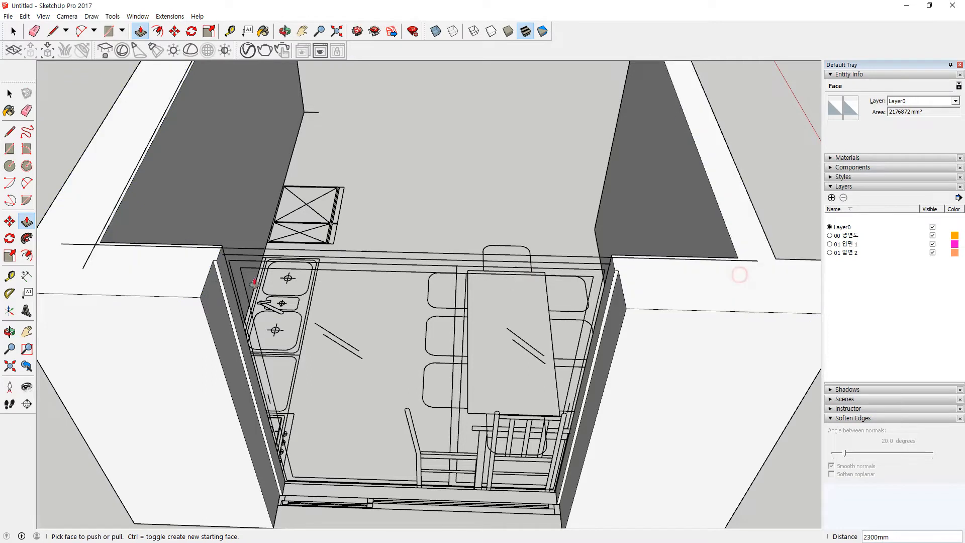
{"action": "scroll", "coordinate": [364, 304], "scroll_direction": "up", "scroll_amount": 4}
{"action": "scroll", "coordinate": [584, 266], "scroll_direction": "up", "scroll_amount": 2}
{"action": "middle_click_drag", "start_coordinate": [489, 261], "coordinate": [492, 212]}
Step: Draw the lintel outline with a rectangle across the top of the window opening
{"action": "key", "text": "r"}
{"action": "left_click", "coordinate": [197, 134]}
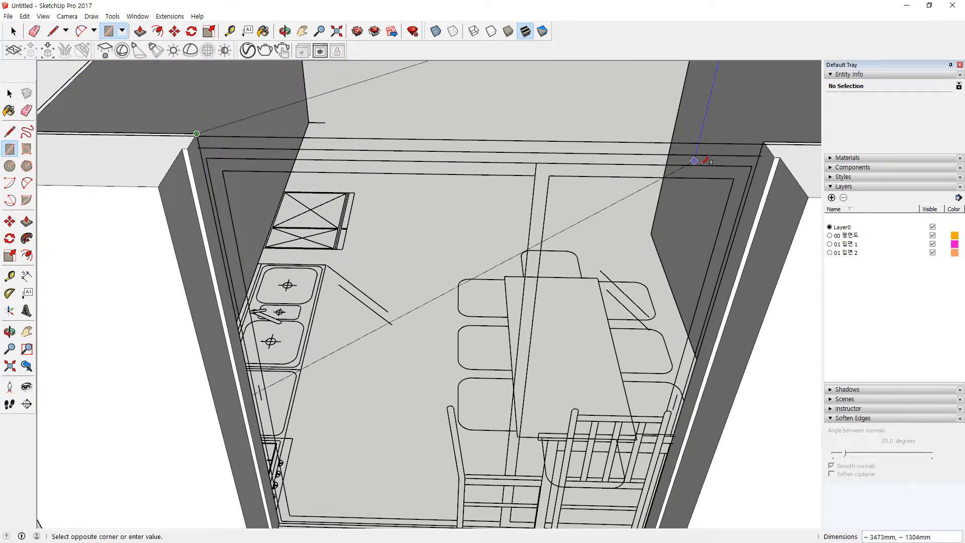
{"action": "key", "text": "Escape"}
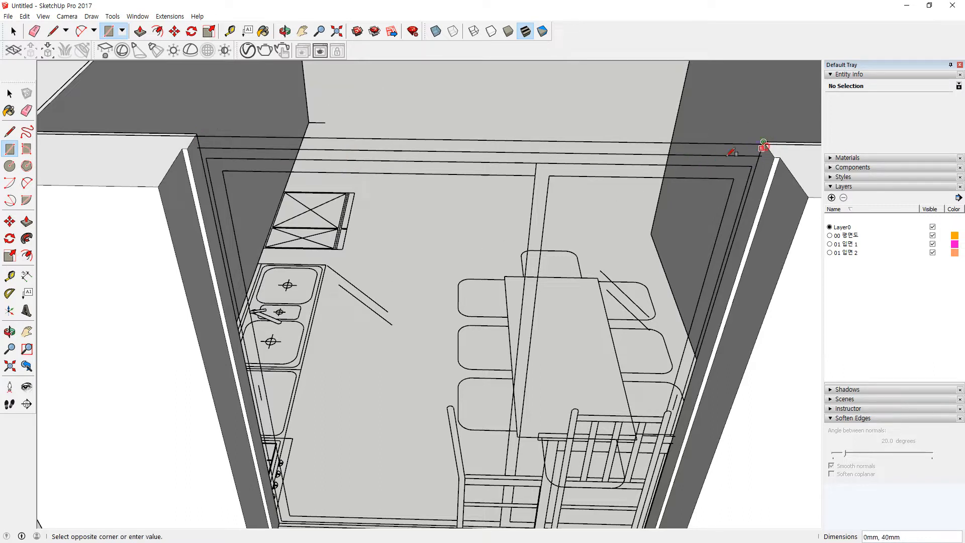
{"action": "left_click", "coordinate": [200, 145]}
{"action": "scroll", "coordinate": [201, 133], "scroll_direction": "up", "scroll_amount": 5}
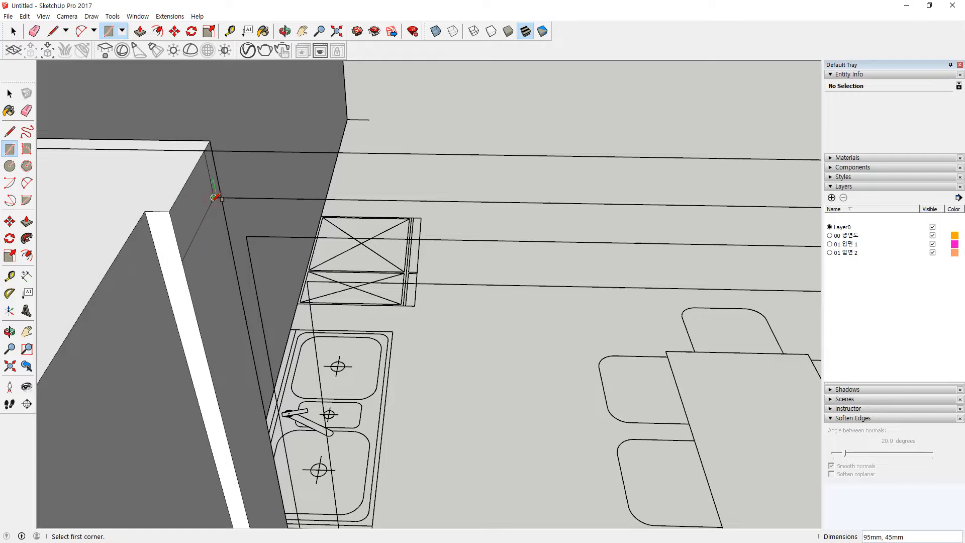
{"action": "scroll", "coordinate": [215, 197], "scroll_direction": "up", "scroll_amount": 2}
{"action": "scroll", "coordinate": [215, 197], "scroll_direction": "up", "scroll_amount": 1}
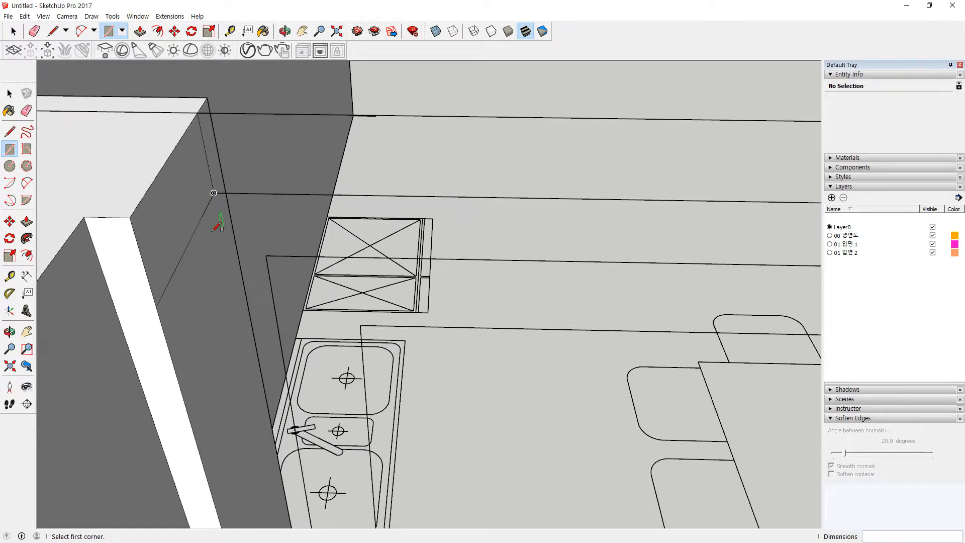
Step: Push/Pull the lintel end face across the window opening toward the opposite wall
{"action": "key", "text": "l"}
{"action": "key", "text": "p"}
{"action": "left_click", "coordinate": [170, 220]}
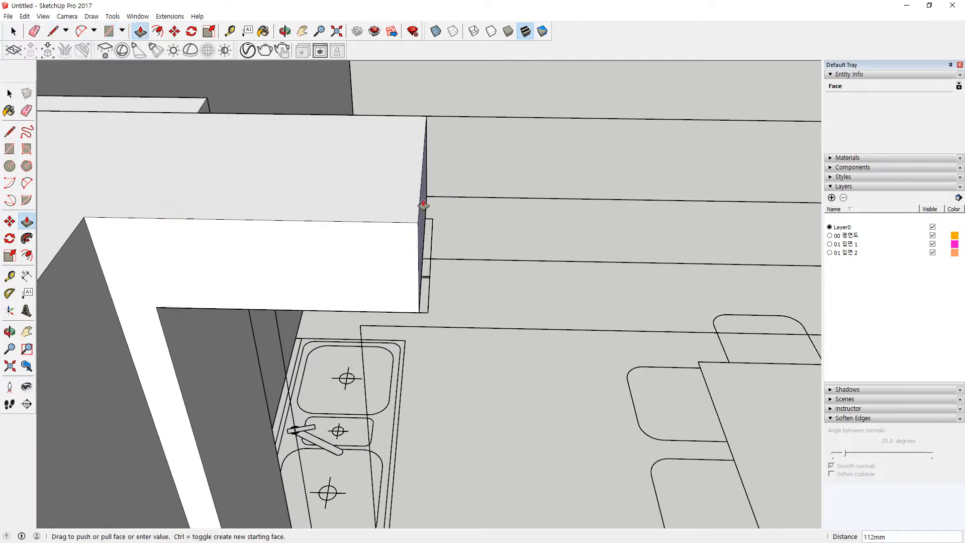
{"action": "scroll", "coordinate": [427, 205], "scroll_direction": "down", "scroll_amount": 3}
{"action": "middle_click_drag", "start_coordinate": [507, 209], "coordinate": [101, 201], "text": "shift"}
{"action": "scroll", "coordinate": [476, 226], "scroll_direction": "down", "scroll_amount": 3}
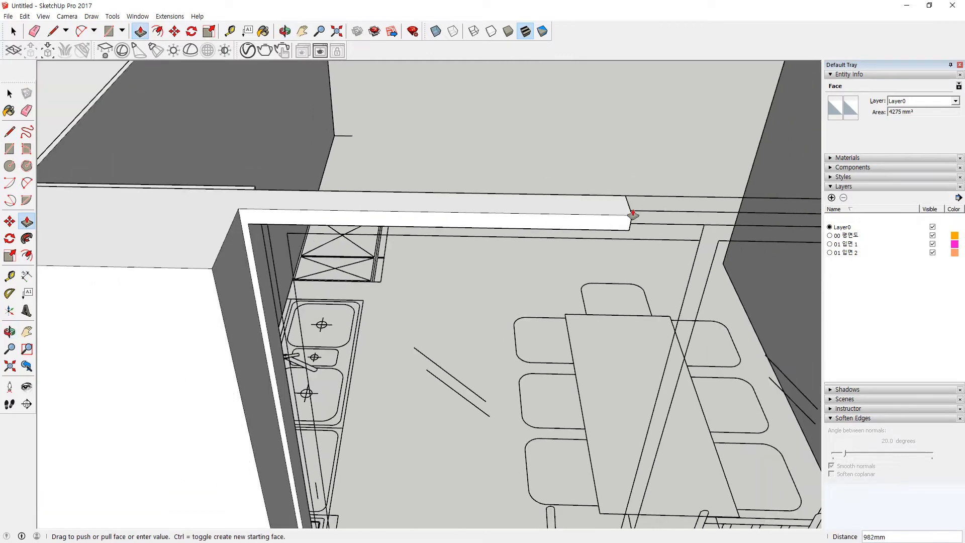
{"action": "middle_click_drag", "start_coordinate": [634, 216], "coordinate": [372, 210], "text": "shift"}
{"action": "left_click", "coordinate": [755, 232]}
{"action": "scroll", "coordinate": [746, 203], "scroll_direction": "up", "scroll_amount": 1}
Step: Erase the stray edges at the beam's left and right junctions
{"action": "key", "text": "e"}
{"action": "left_click_drag", "start_coordinate": [764, 204], "coordinate": [749, 207]}
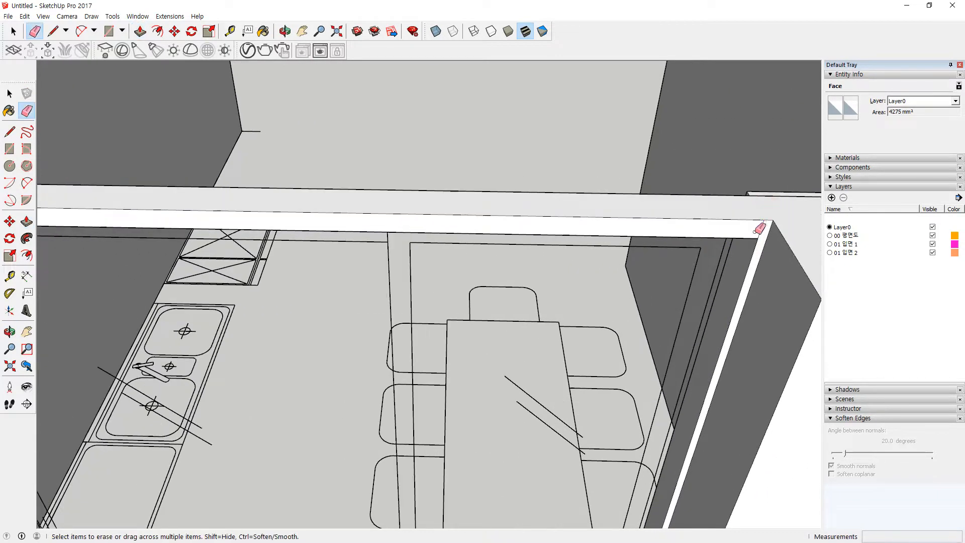
{"action": "left_click", "coordinate": [756, 231]}
{"action": "scroll", "coordinate": [503, 224], "scroll_direction": "down", "scroll_amount": 1}
{"action": "middle_click_drag", "start_coordinate": [330, 216], "coordinate": [559, 212], "text": "shift"}
{"action": "scroll", "coordinate": [300, 222], "scroll_direction": "up", "scroll_amount": 1}
{"action": "mouse_move", "coordinate": [240, 217]}
{"action": "middle_mouse_down"}
{"action": "mouse_move", "coordinate": [564, 248]}
{"action": "mouse_move", "coordinate": [345, 274]}
{"action": "mouse_move", "coordinate": [500, 218]}
{"action": "mouse_move", "coordinate": [680, 191]}
{"action": "mouse_move", "coordinate": [754, 205]}
{"action": "middle_mouse_up"}
{"action": "middle_click_drag", "start_coordinate": [80, 100], "coordinate": [319, 153], "text": "shift"}
{"action": "scroll", "coordinate": [161, 121], "scroll_direction": "up", "scroll_amount": 2}
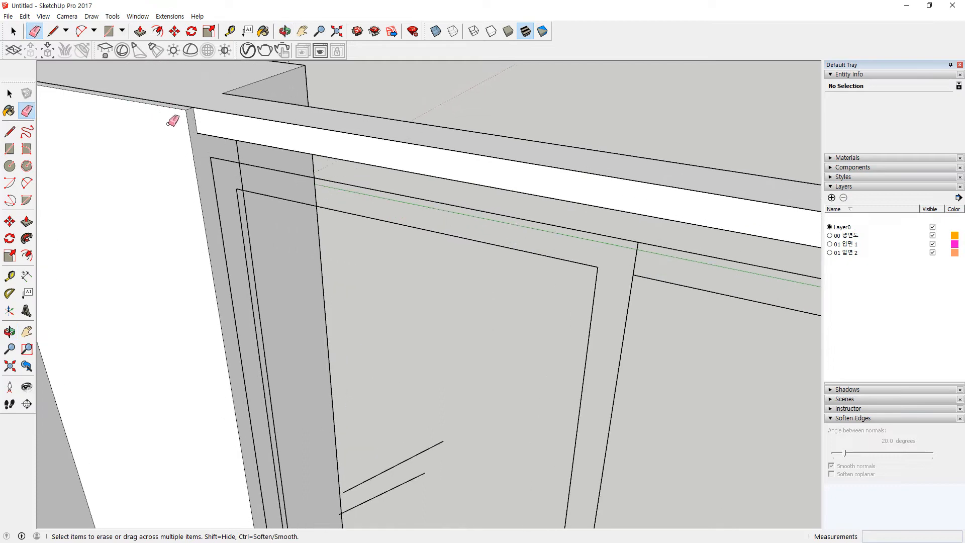
Step: Push the beam face back 18mm, then view the window frontally
{"action": "key", "text": "p"}
{"action": "mouse_move", "coordinate": [201, 123]}
{"action": "left_mouse_down"}
{"action": "mouse_move", "coordinate": [177, 166]}
{"action": "mouse_move", "coordinate": [191, 143]}
{"action": "left_mouse_up"}
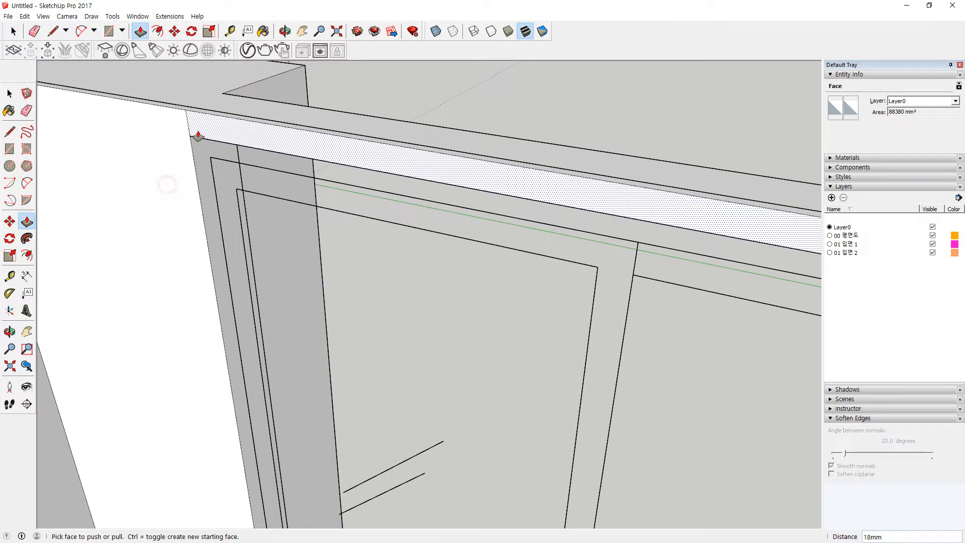
{"action": "key", "text": "e"}
{"action": "scroll", "coordinate": [198, 151], "scroll_direction": "down", "scroll_amount": 5}
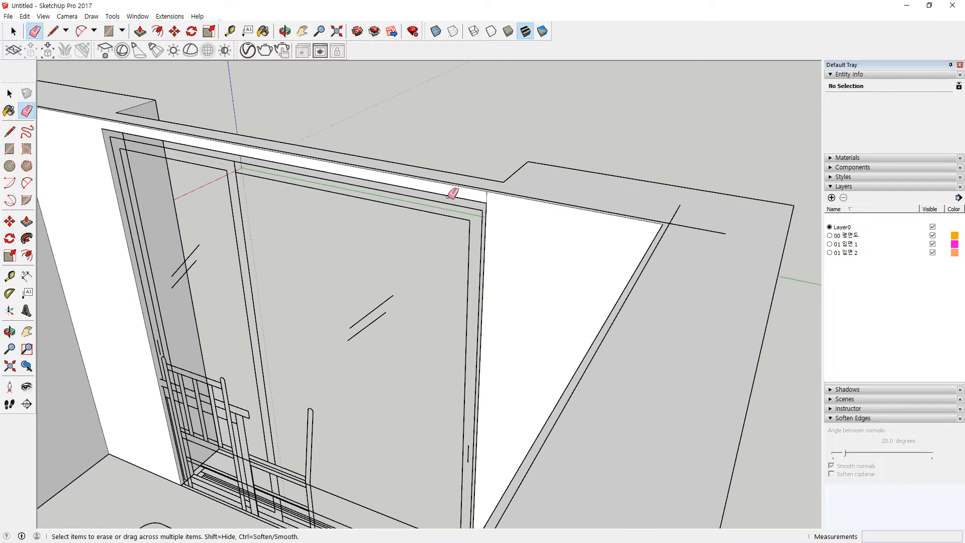
{"action": "scroll", "coordinate": [485, 202], "scroll_direction": "up", "scroll_amount": 2}
{"action": "scroll", "coordinate": [492, 223], "scroll_direction": "down", "scroll_amount": 5}
{"action": "mouse_move", "coordinate": [498, 221]}
{"action": "middle_mouse_down"}
{"action": "mouse_move", "coordinate": [236, 218]}
{"action": "mouse_move", "coordinate": [530, 231]}
{"action": "mouse_move", "coordinate": [440, 254]}
{"action": "mouse_move", "coordinate": [452, 271]}
{"action": "mouse_move", "coordinate": [369, 261]}
{"action": "middle_mouse_up"}
{"action": "mouse_move", "coordinate": [269, 154]}
{"action": "middle_mouse_down"}
{"action": "mouse_move", "coordinate": [287, 155]}
{"action": "mouse_move", "coordinate": [282, 216]}
{"action": "mouse_move", "coordinate": [512, 151]}
{"action": "mouse_move", "coordinate": [506, 202]}
{"action": "mouse_move", "coordinate": [474, 157]}
{"action": "mouse_move", "coordinate": [472, 190]}
{"action": "mouse_move", "coordinate": [445, 160]}
{"action": "middle_mouse_up"}
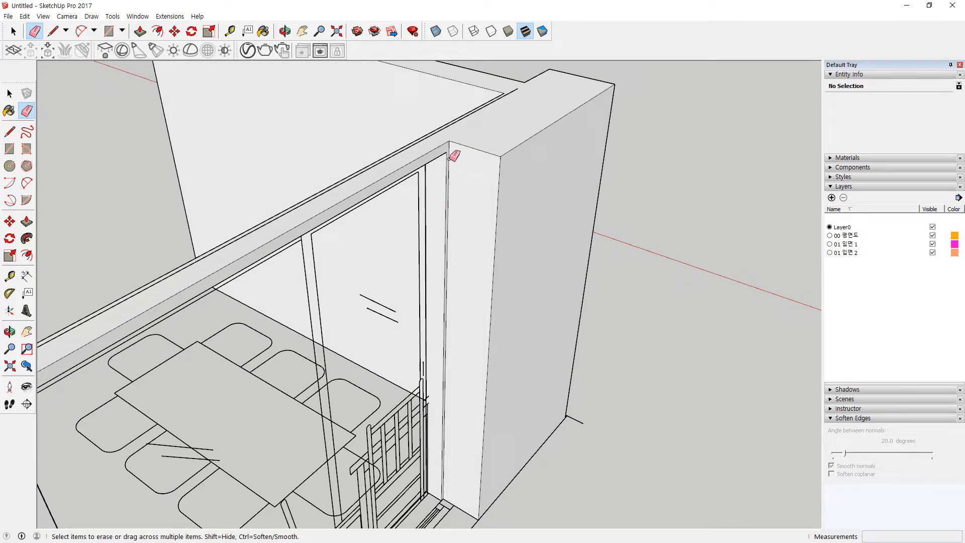
{"action": "middle_click_drag", "start_coordinate": [441, 232], "coordinate": [442, 166]}
Step: Push the top window frame face and raise the face above the window to wall height
{"action": "key", "text": "p"}
{"action": "mouse_move", "coordinate": [432, 98]}
{"action": "left_mouse_down"}
{"action": "mouse_move", "coordinate": [487, 102]}
{"action": "mouse_move", "coordinate": [452, 111]}
{"action": "mouse_move", "coordinate": [431, 98]}
{"action": "left_mouse_up"}
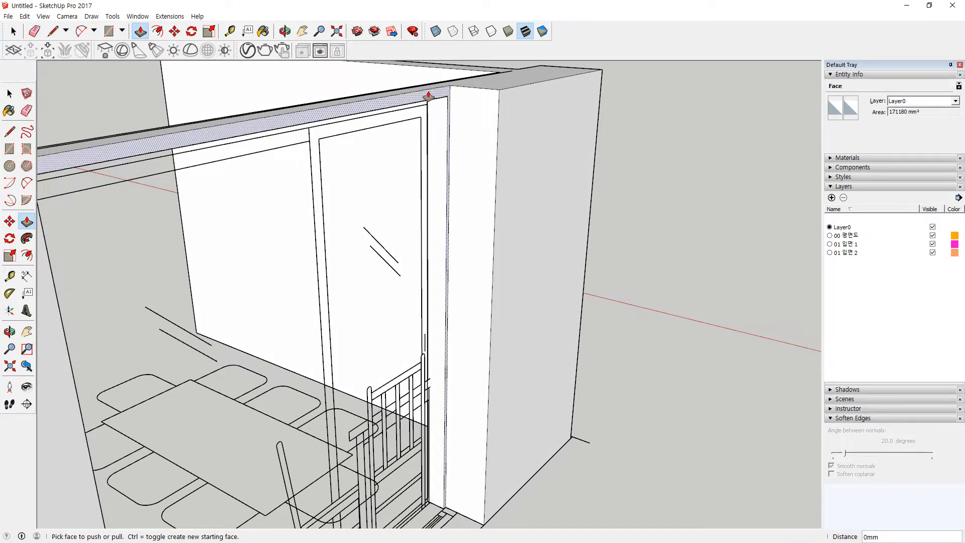
{"action": "scroll", "coordinate": [431, 98], "scroll_direction": "up", "scroll_amount": 5}
{"action": "key", "text": "l"}
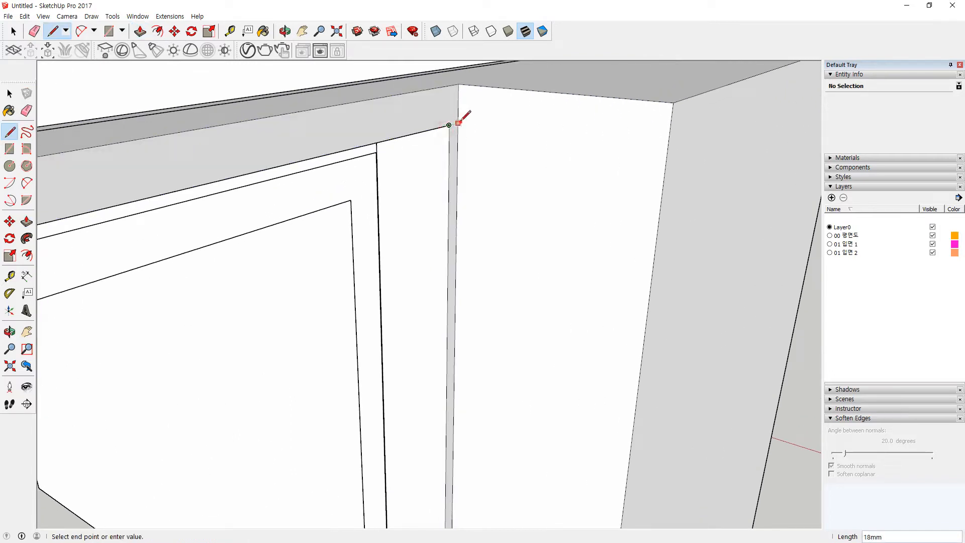
{"action": "scroll", "coordinate": [457, 190], "scroll_direction": "down", "scroll_amount": 5}
{"action": "middle_click_drag", "start_coordinate": [424, 310], "coordinate": [504, 118]}
{"action": "middle_click_drag", "start_coordinate": [593, 146], "coordinate": [509, 203]}
{"action": "scroll", "coordinate": [509, 203], "scroll_direction": "down", "scroll_amount": 5}
{"action": "middle_click_drag", "start_coordinate": [759, 203], "coordinate": [573, 180]}
{"action": "scroll", "coordinate": [616, 188], "scroll_direction": "up", "scroll_amount": 3}
{"action": "scroll", "coordinate": [580, 170], "scroll_direction": "up", "scroll_amount": 2}
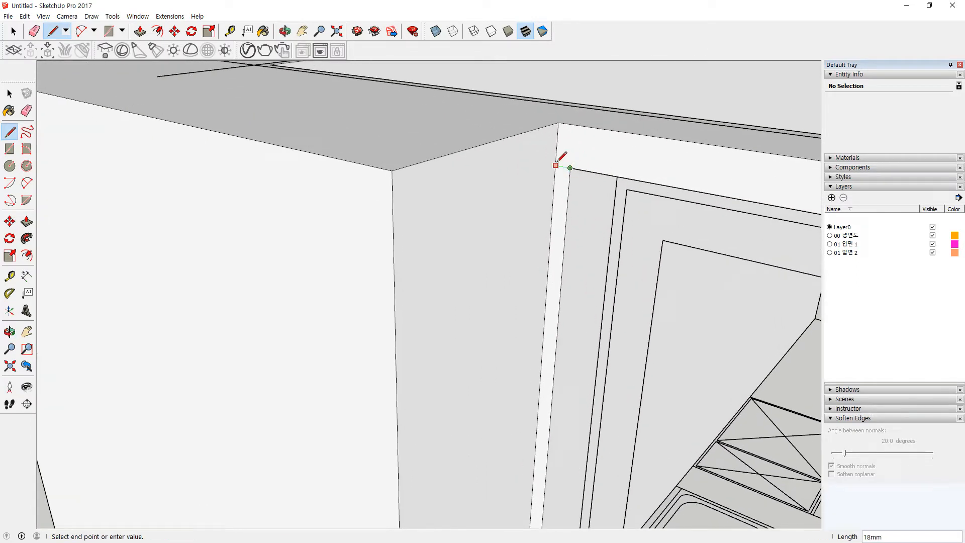
{"action": "left_click", "coordinate": [588, 152]}
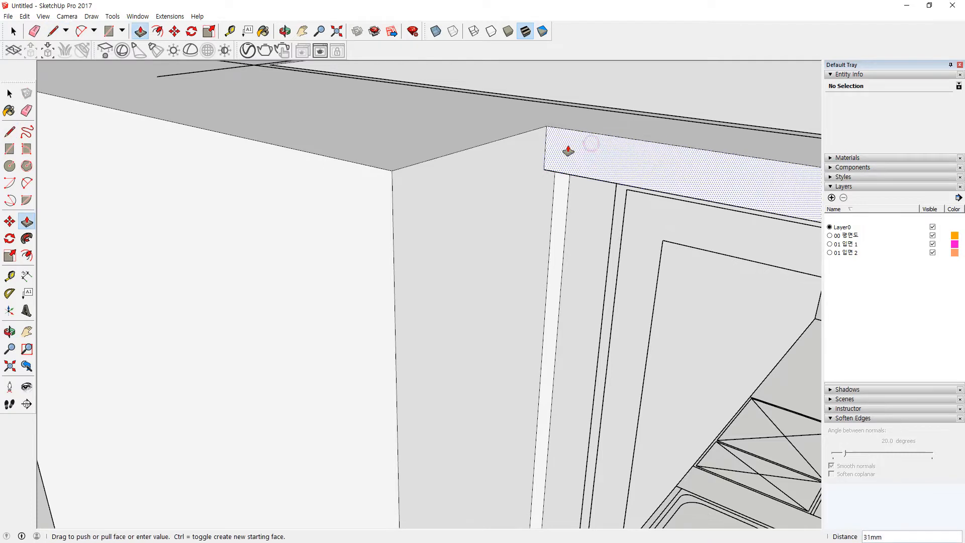
Step: Erase leftover edges and orbit through the room to check the window header
{"action": "key", "text": "e"}
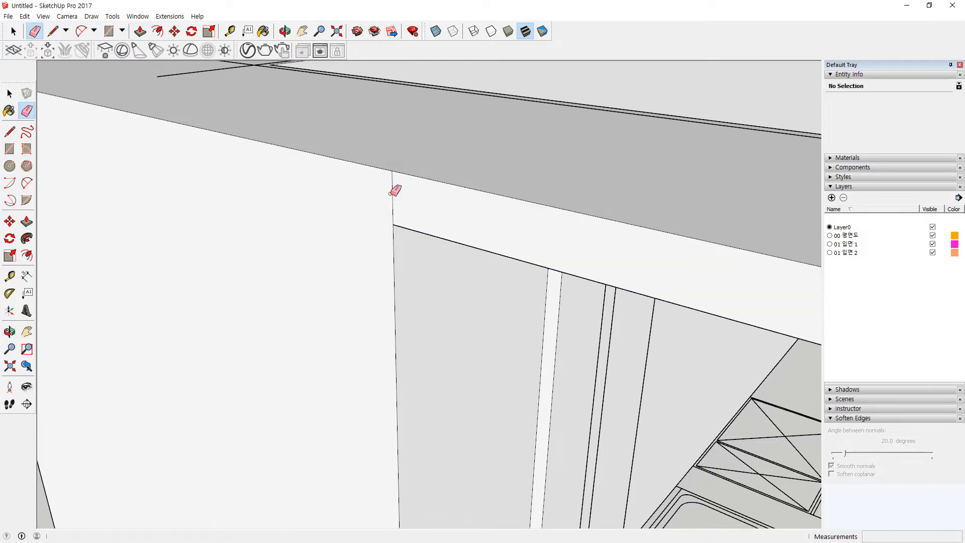
{"action": "scroll", "coordinate": [456, 222], "scroll_direction": "down", "scroll_amount": 4}
{"action": "middle_click_drag", "start_coordinate": [558, 216], "coordinate": [316, 125], "text": "shift"}
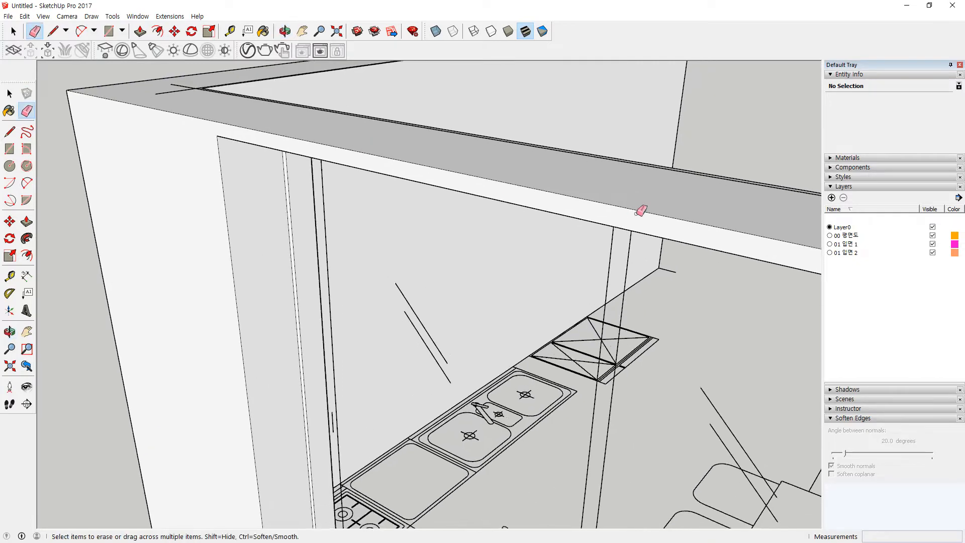
{"action": "middle_click_drag", "start_coordinate": [640, 211], "coordinate": [418, 174], "text": "shift"}
{"action": "middle_click_drag", "start_coordinate": [607, 203], "coordinate": [507, 262]}
{"action": "scroll", "coordinate": [340, 175], "scroll_direction": "up", "scroll_amount": 4}
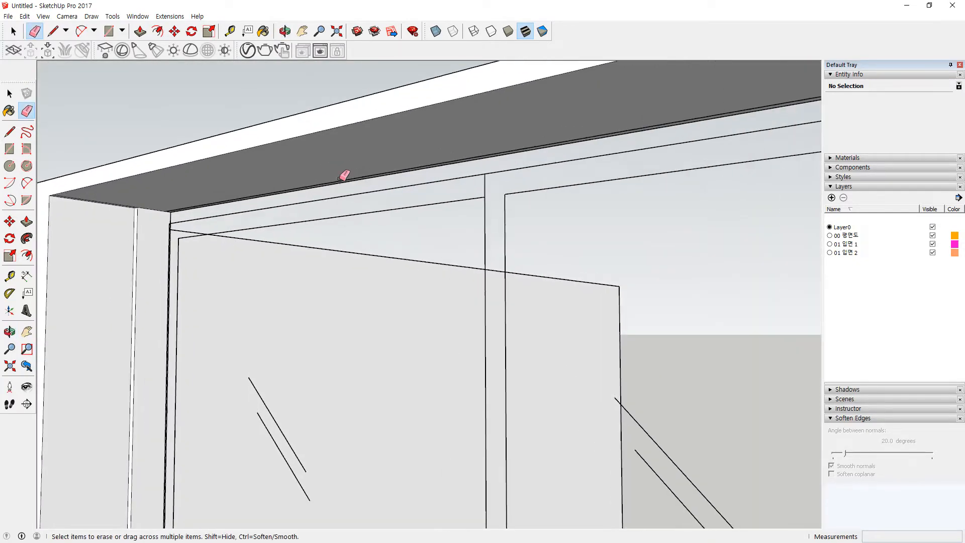
{"action": "scroll", "coordinate": [137, 205], "scroll_direction": "up", "scroll_amount": 2}
{"action": "scroll", "coordinate": [137, 205], "scroll_direction": "down", "scroll_amount": 4}
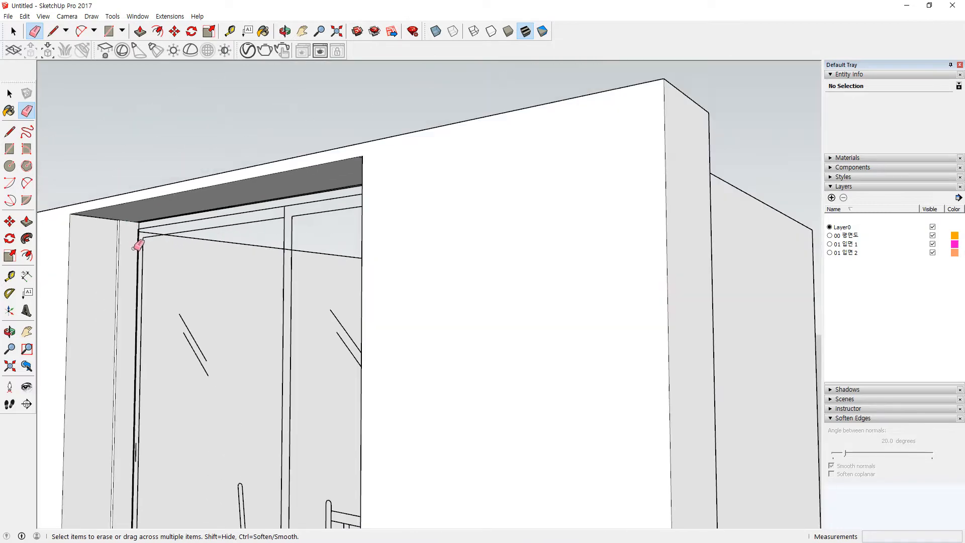
{"action": "scroll", "coordinate": [173, 280], "scroll_direction": "down", "scroll_amount": 1}
{"action": "scroll", "coordinate": [171, 260], "scroll_direction": "up", "scroll_amount": 3}
{"action": "middle_click_drag", "start_coordinate": [171, 260], "coordinate": [249, 431]}
{"action": "scroll", "coordinate": [457, 310], "scroll_direction": "down", "scroll_amount": 3}
{"action": "mouse_move", "coordinate": [467, 310]}
{"action": "middle_mouse_down"}
{"action": "mouse_move", "coordinate": [337, 317]}
{"action": "mouse_move", "coordinate": [189, 281]}
{"action": "middle_mouse_up"}
{"action": "mouse_move", "coordinate": [456, 278]}
{"action": "middle_mouse_down"}
{"action": "mouse_move", "coordinate": [317, 303]}
{"action": "mouse_move", "coordinate": [379, 274]}
{"action": "middle_mouse_up"}
Step: Select all the connected kitchen wall geometry with a triple-click
{"action": "key", "text": "space"}
{"action": "triple_click", "coordinate": [324, 209]}
{"action": "right_click", "coordinate": [324, 209]}
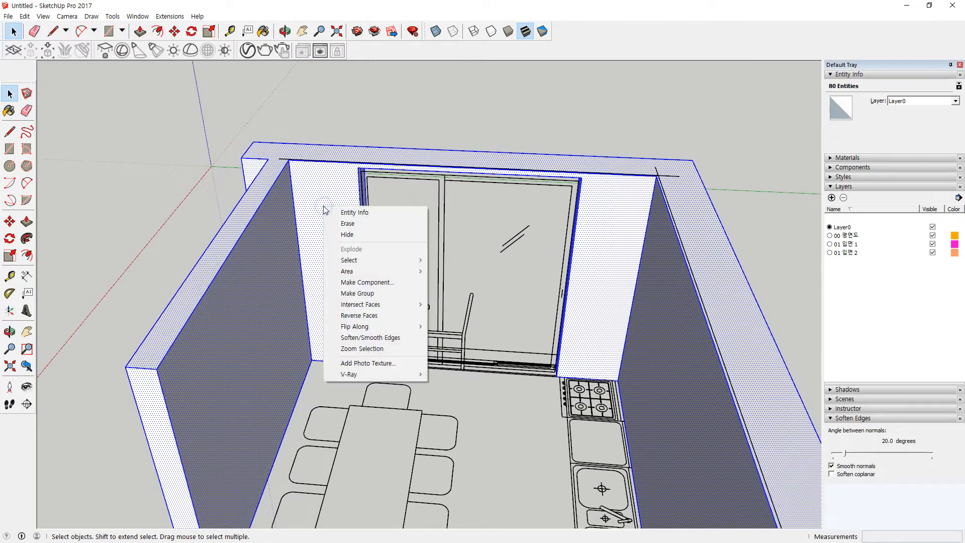
{"action": "left_click", "coordinate": [317, 201]}
{"action": "scroll", "coordinate": [529, 233], "scroll_direction": "down", "scroll_amount": 3}
{"action": "mouse_move", "coordinate": [530, 233]}
{"action": "middle_mouse_down"}
{"action": "mouse_move", "coordinate": [664, 306]}
{"action": "mouse_move", "coordinate": [362, 177]}
{"action": "mouse_move", "coordinate": [671, 265]}
{"action": "mouse_move", "coordinate": [740, 240]}
{"action": "mouse_move", "coordinate": [548, 236]}
{"action": "middle_mouse_up"}
{"action": "scroll", "coordinate": [540, 241], "scroll_direction": "up", "scroll_amount": 5}
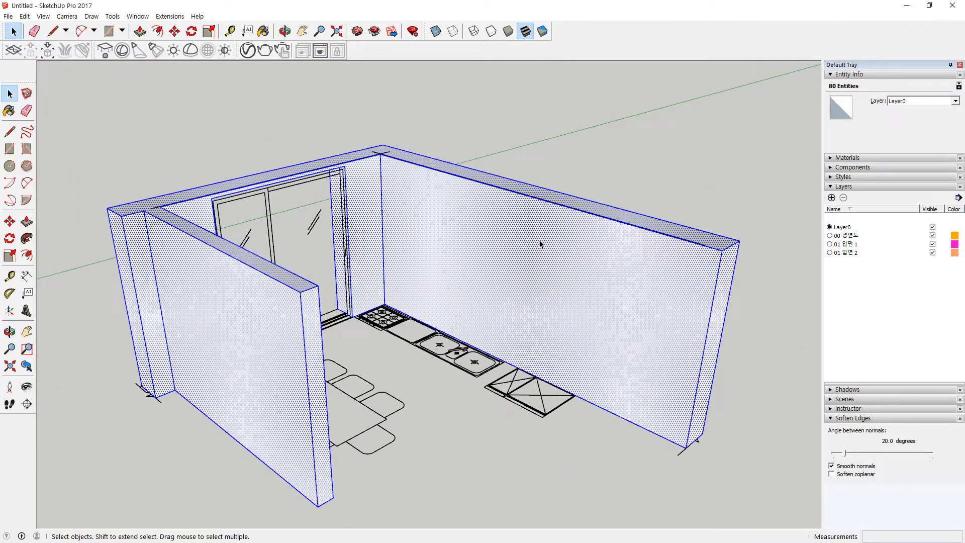
{"action": "right_click", "coordinate": [548, 246]}
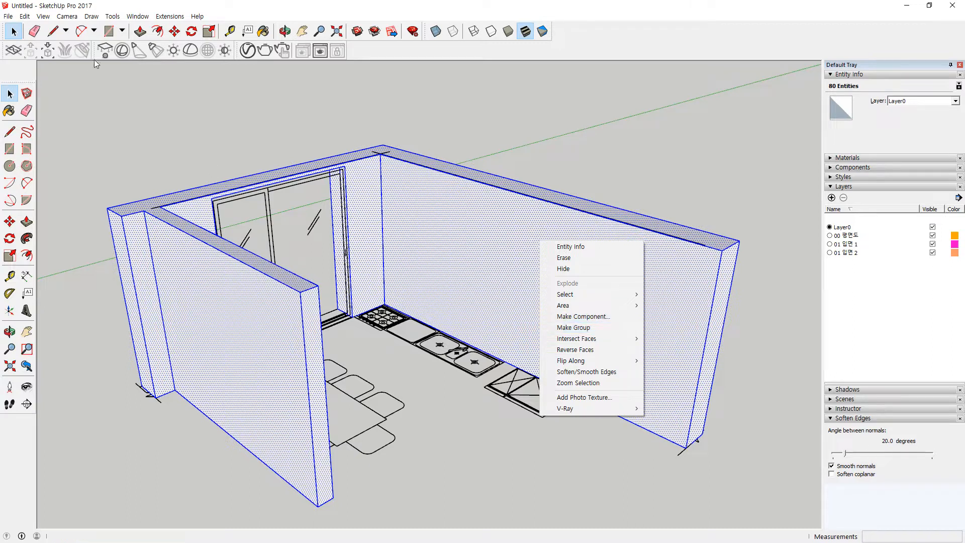
{"action": "left_click", "coordinate": [43, 16]}
Step: Switch the face style to X-ray and clear the wall selection
{"action": "left_click", "coordinate": [44, 16]}
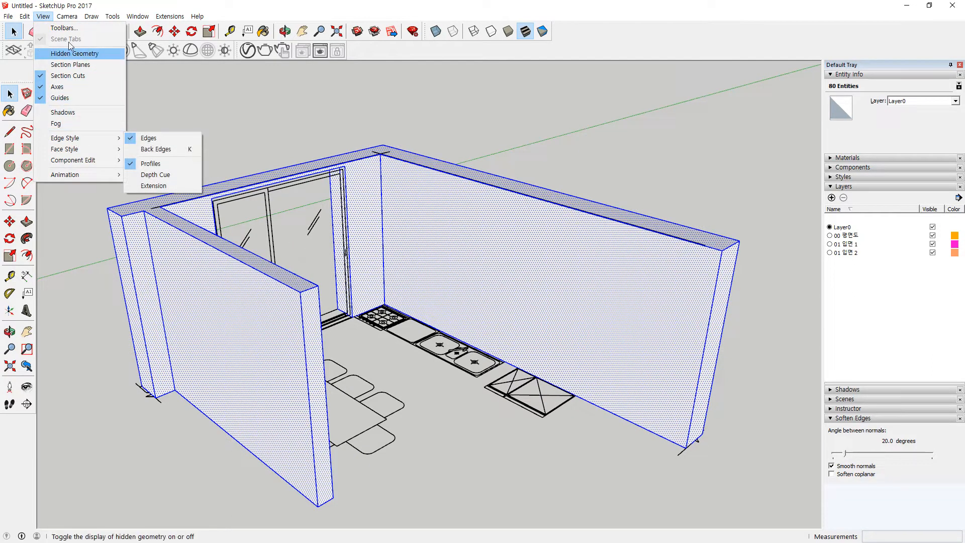
{"action": "mouse_move", "coordinate": [67, 17]}
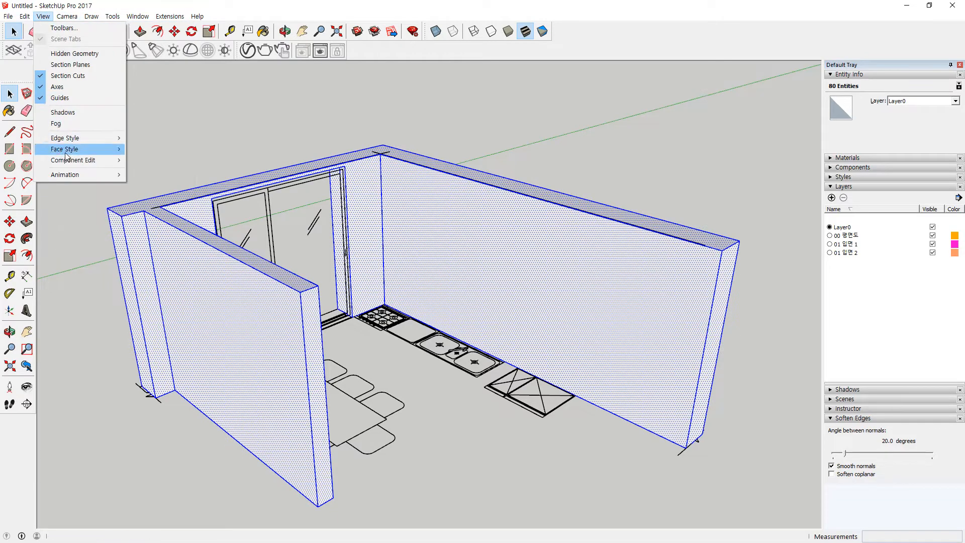
{"action": "mouse_move", "coordinate": [78, 154]}
{"action": "left_click", "coordinate": [168, 150]}
{"action": "scroll", "coordinate": [502, 245], "scroll_direction": "up", "scroll_amount": 10}
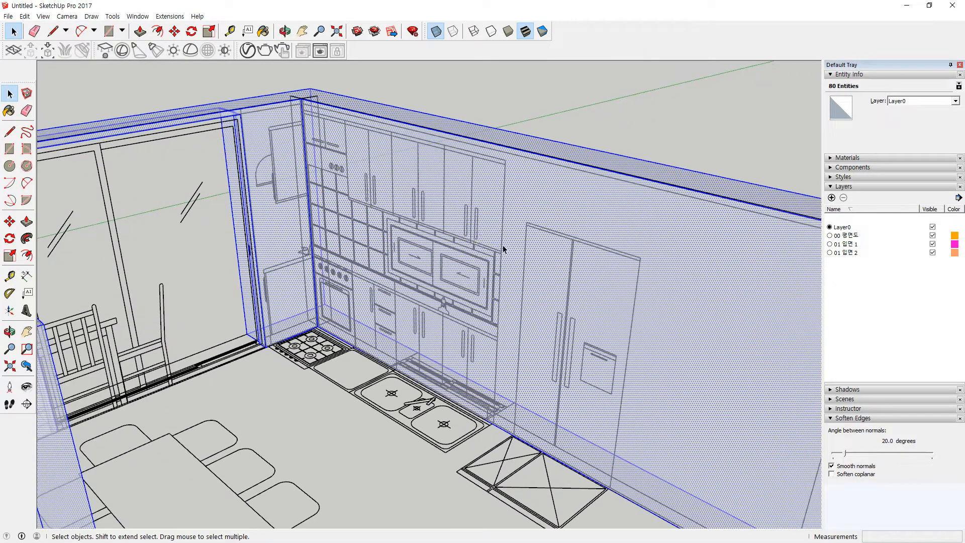
{"action": "left_click", "coordinate": [85, 320]}
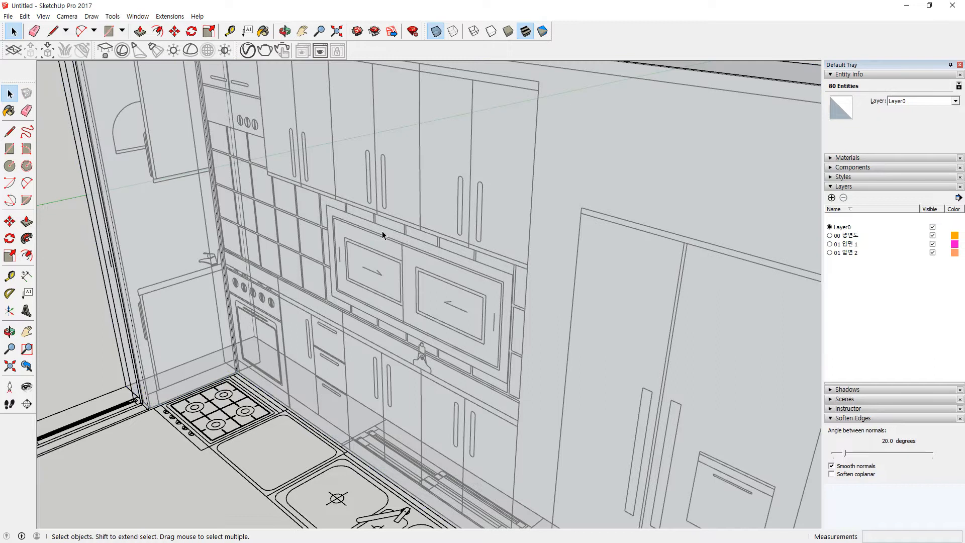
Step: Draw a rectangle over the cabinet outline and delete the wall face covering it
{"action": "scroll", "coordinate": [347, 222], "scroll_direction": "up", "scroll_amount": 3}
{"action": "key", "text": "r"}
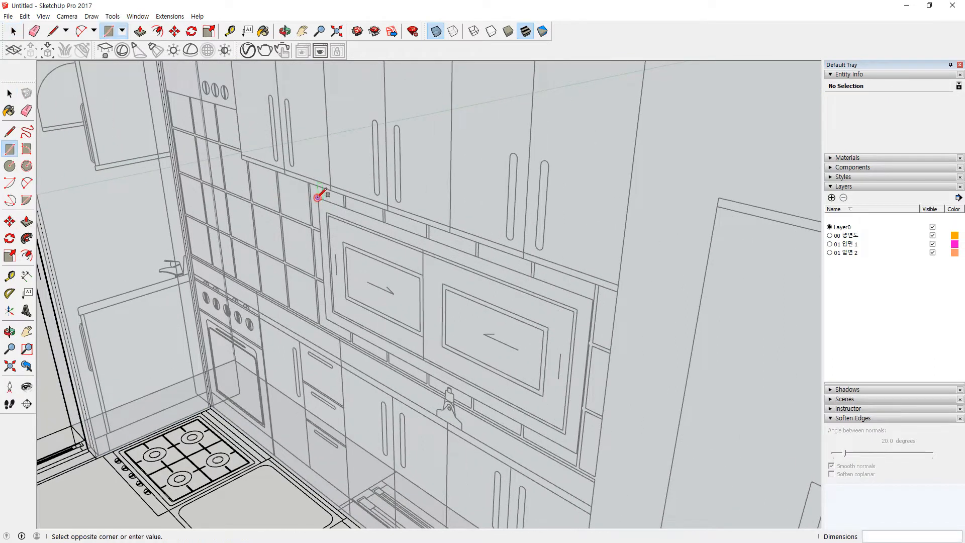
{"action": "left_click", "coordinate": [577, 453]}
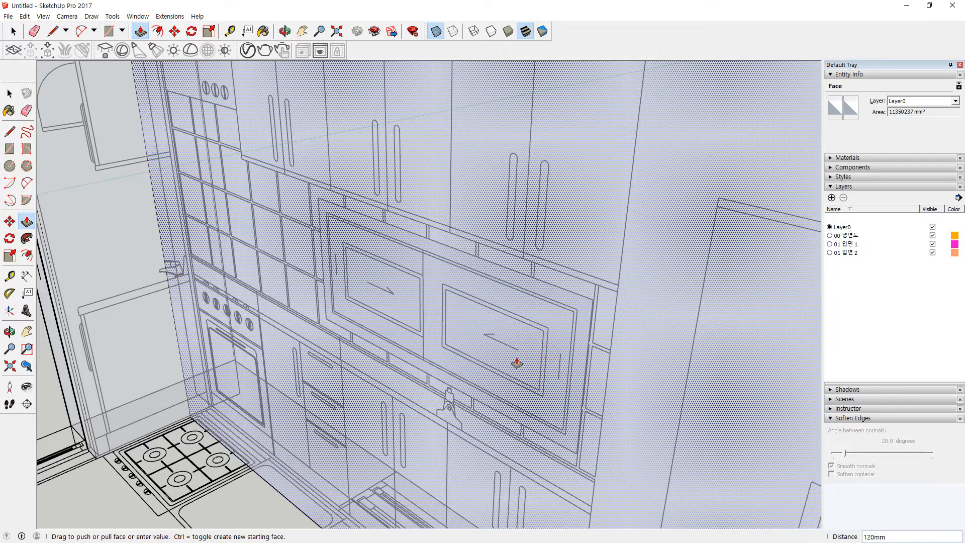
{"action": "key", "text": "Escape"}
{"action": "middle_click_drag", "start_coordinate": [484, 330], "coordinate": [511, 288]}
{"action": "key", "text": "space"}
{"action": "left_click", "coordinate": [448, 364]}
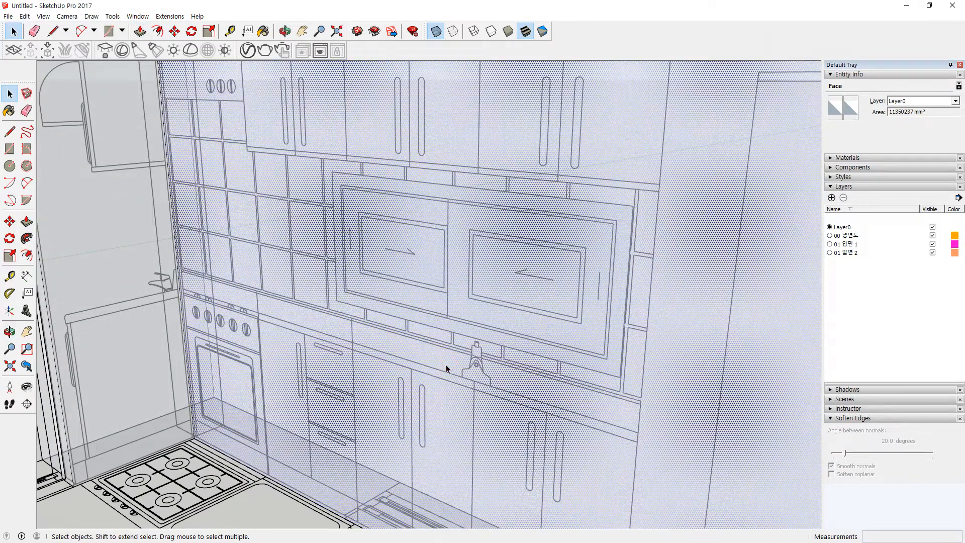
{"action": "key", "text": "Delete"}
Step: Pull the cabinet face 350mm out from the kitchen wall
{"action": "key", "text": "p"}
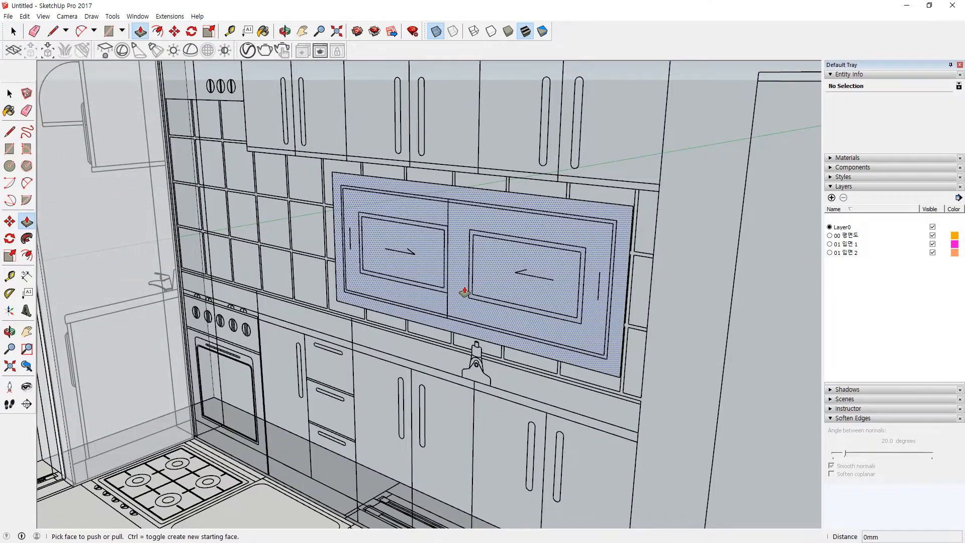
{"action": "left_click", "coordinate": [464, 292]}
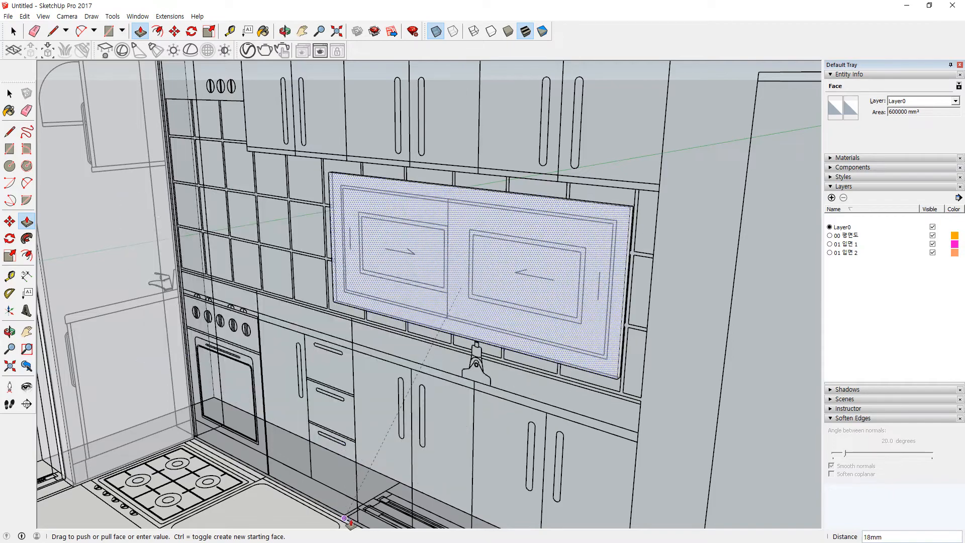
{"action": "key", "text": "Escape"}
{"action": "middle_click_drag", "start_coordinate": [345, 523], "coordinate": [309, 258]}
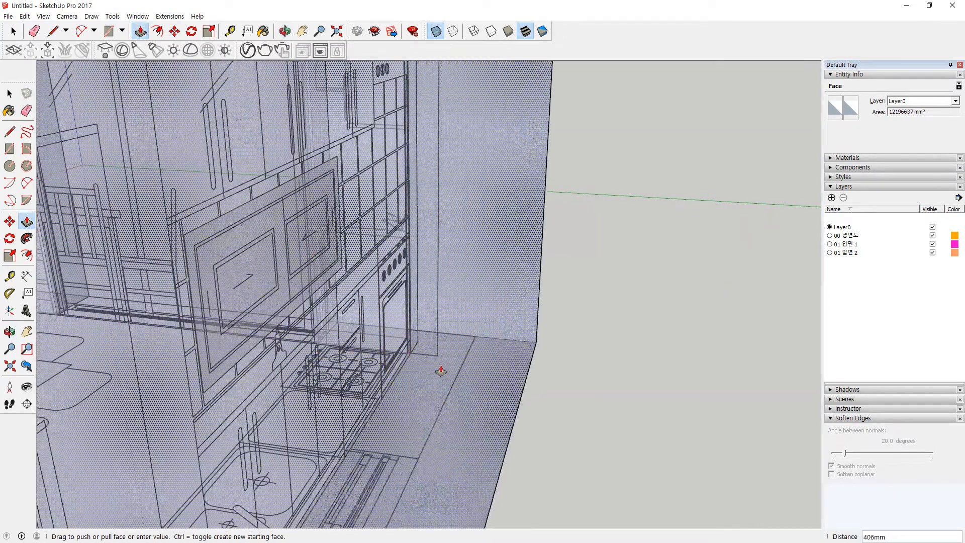
{"action": "middle_click_drag", "start_coordinate": [199, 314], "coordinate": [526, 315]}
{"action": "scroll", "coordinate": [290, 322], "scroll_direction": "down", "scroll_amount": 5}
{"action": "middle_click_drag", "start_coordinate": [328, 348], "coordinate": [560, 377], "text": "shift"}
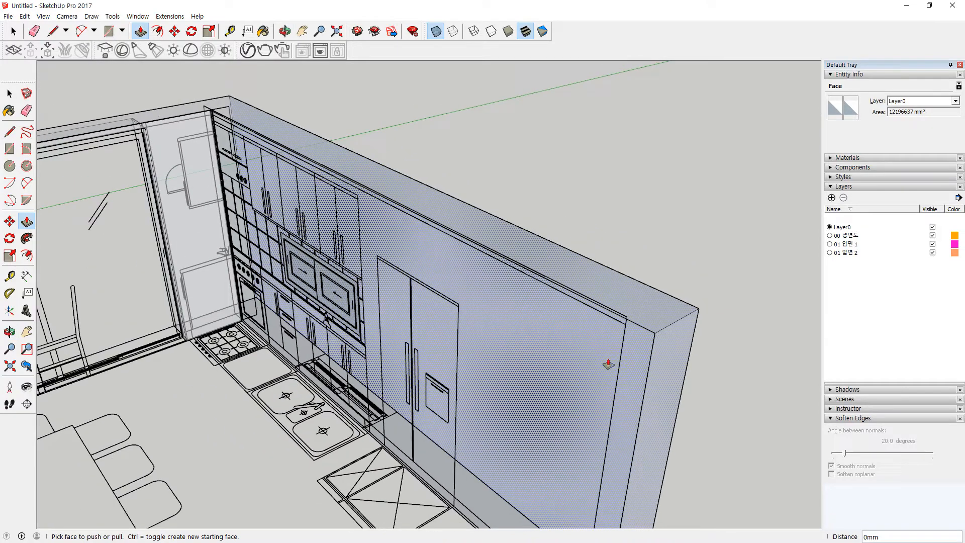
{"action": "scroll", "coordinate": [324, 298], "scroll_direction": "up", "scroll_amount": 5}
{"action": "left_click", "coordinate": [315, 296]}
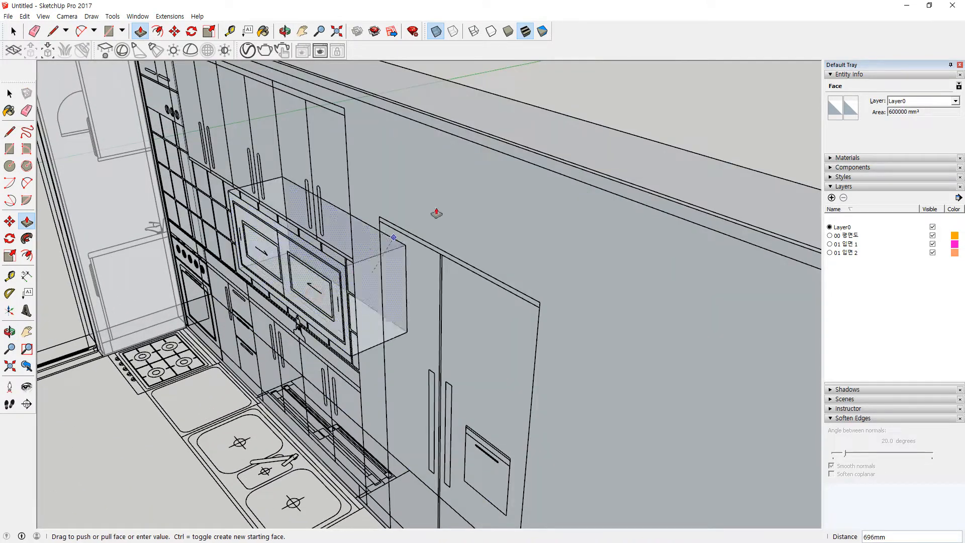
{"action": "middle_click_drag", "start_coordinate": [632, 139], "coordinate": [211, 161]}
Step: Turn X-ray off so the model is opaque, then check the room from the front
{"action": "left_click", "coordinate": [43, 16]}
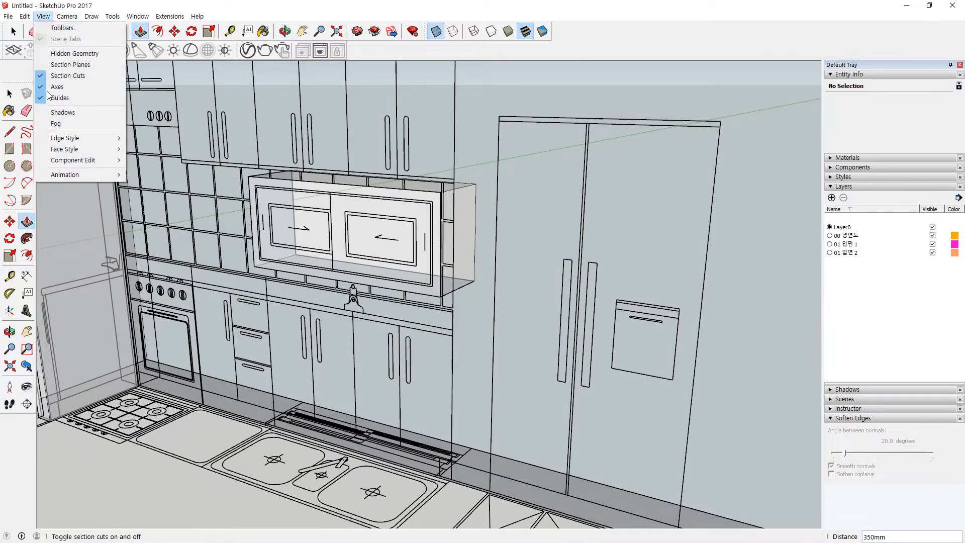
{"action": "mouse_move", "coordinate": [64, 149]}
{"action": "left_click", "coordinate": [151, 149]}
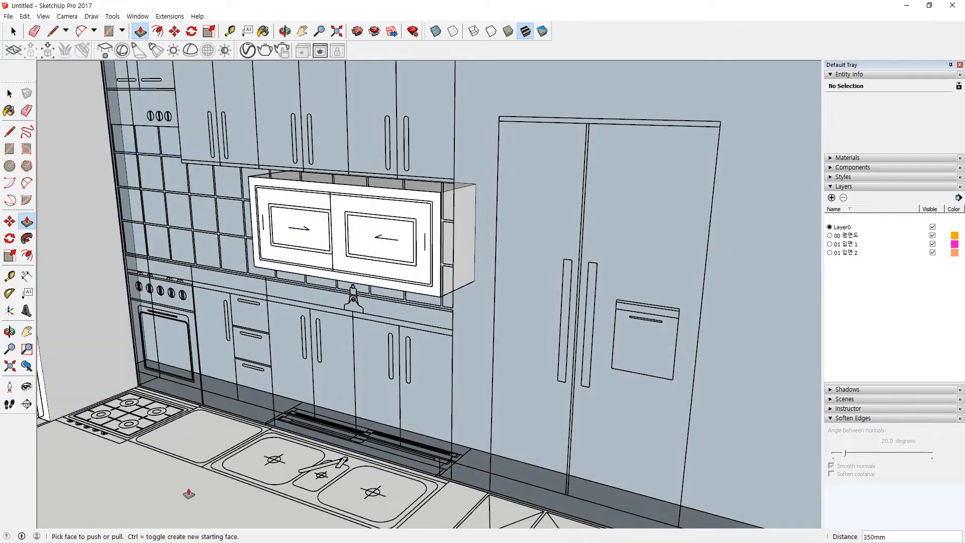
{"action": "key", "text": "space"}
{"action": "scroll", "coordinate": [459, 396], "scroll_direction": "down", "scroll_amount": 5}
{"action": "middle_click_drag", "start_coordinate": [458, 396], "coordinate": [487, 320]}
{"action": "scroll", "coordinate": [486, 320], "scroll_direction": "up", "scroll_amount": 3}
{"action": "scroll", "coordinate": [553, 354], "scroll_direction": "down", "scroll_amount": 1}
{"action": "middle_click_drag", "start_coordinate": [553, 354], "coordinate": [504, 338]}
{"action": "scroll", "coordinate": [664, 306], "scroll_direction": "down", "scroll_amount": 2}
{"action": "key", "text": "space"}
Step: Close the long cabinet-side wall outline with the Line tool to form its face
{"action": "key", "text": "p"}
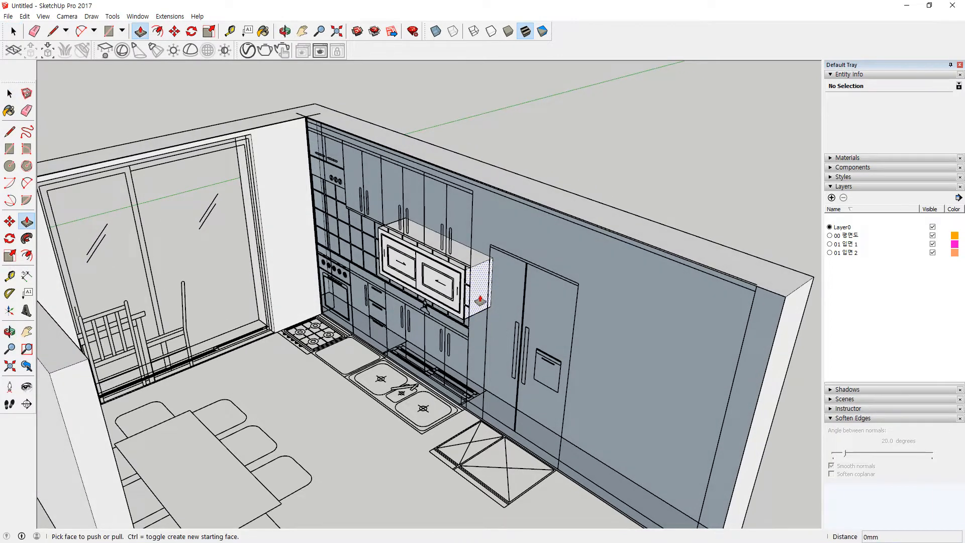
{"action": "key", "text": "l"}
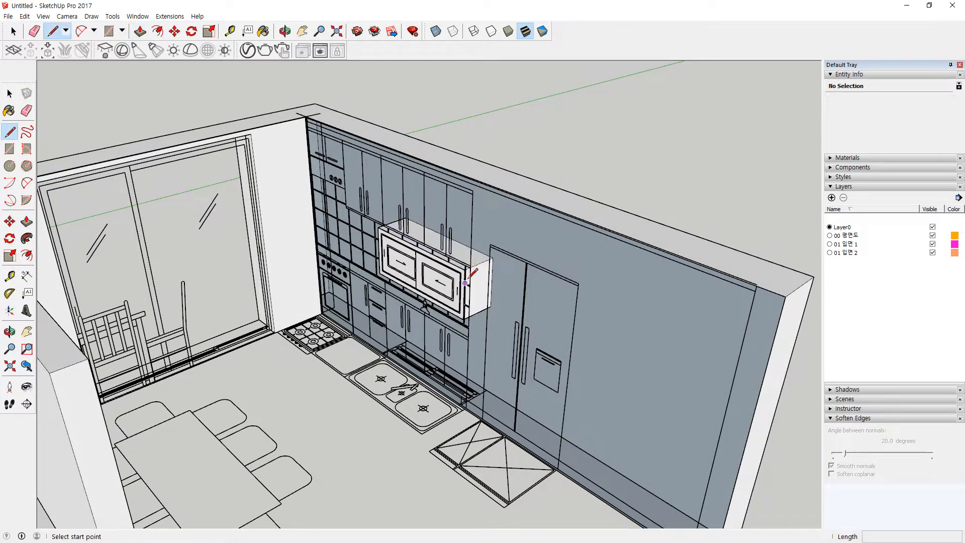
{"action": "scroll", "coordinate": [471, 275], "scroll_direction": "up", "scroll_amount": 5}
{"action": "middle_click_drag", "start_coordinate": [261, 203], "coordinate": [439, 341], "text": "shift"}
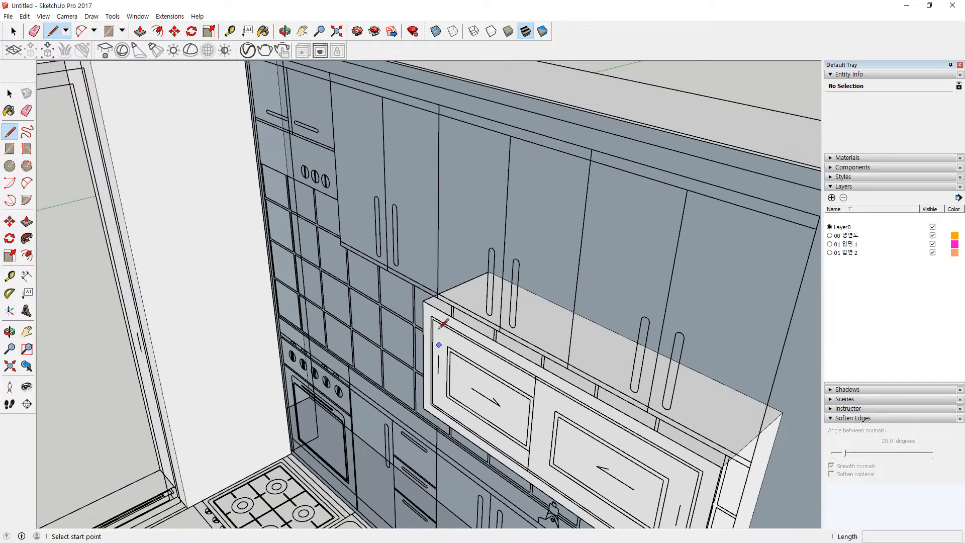
{"action": "scroll", "coordinate": [424, 300], "scroll_direction": "down", "scroll_amount": 4}
{"action": "scroll", "coordinate": [302, 179], "scroll_direction": "up", "scroll_amount": 2}
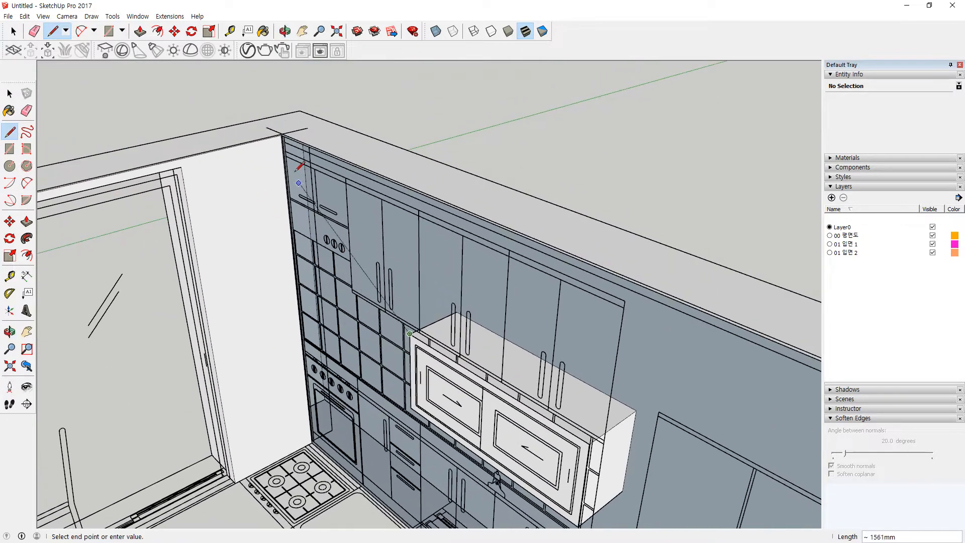
{"action": "scroll", "coordinate": [282, 124], "scroll_direction": "up", "scroll_amount": 3}
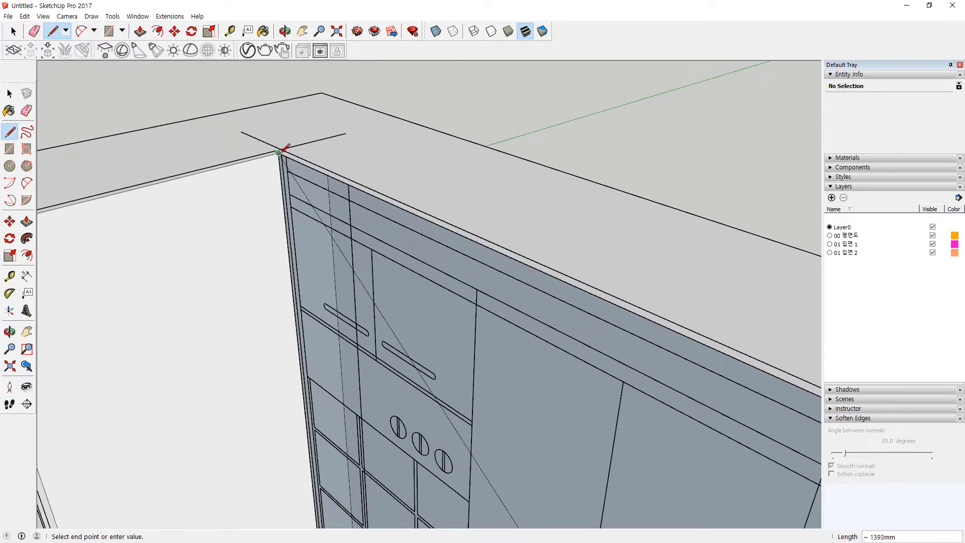
{"action": "scroll", "coordinate": [439, 227], "scroll_direction": "down", "scroll_amount": 6}
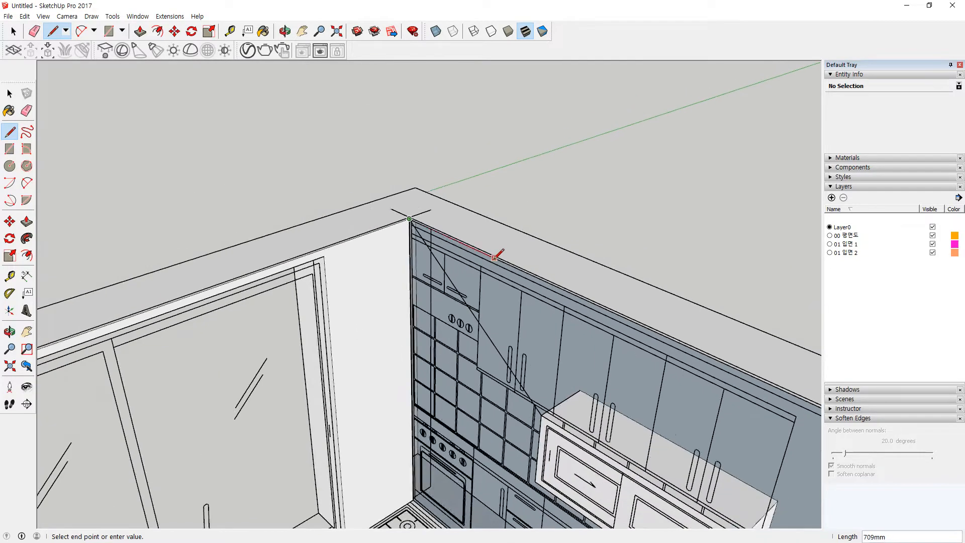
{"action": "scroll", "coordinate": [498, 230], "scroll_direction": "up", "scroll_amount": 1}
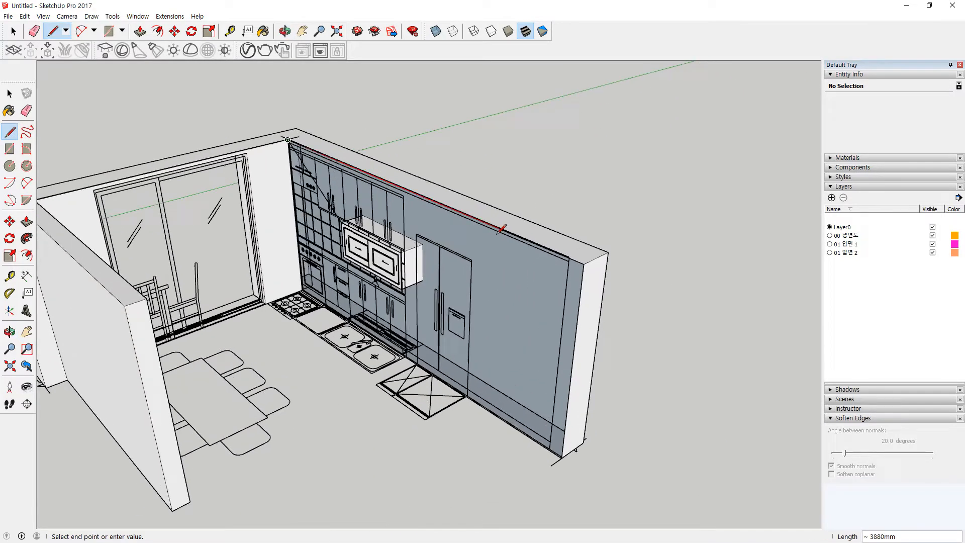
{"action": "scroll", "coordinate": [569, 260], "scroll_direction": "up", "scroll_amount": 3}
{"action": "left_click", "coordinate": [583, 260]}
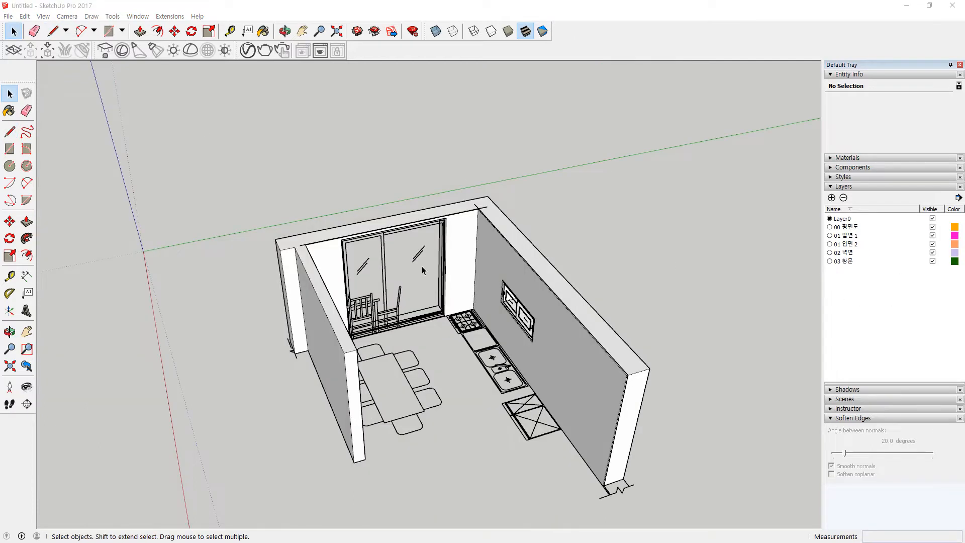
{"action": "scroll", "coordinate": [422, 270], "scroll_direction": "up", "scroll_amount": 5}
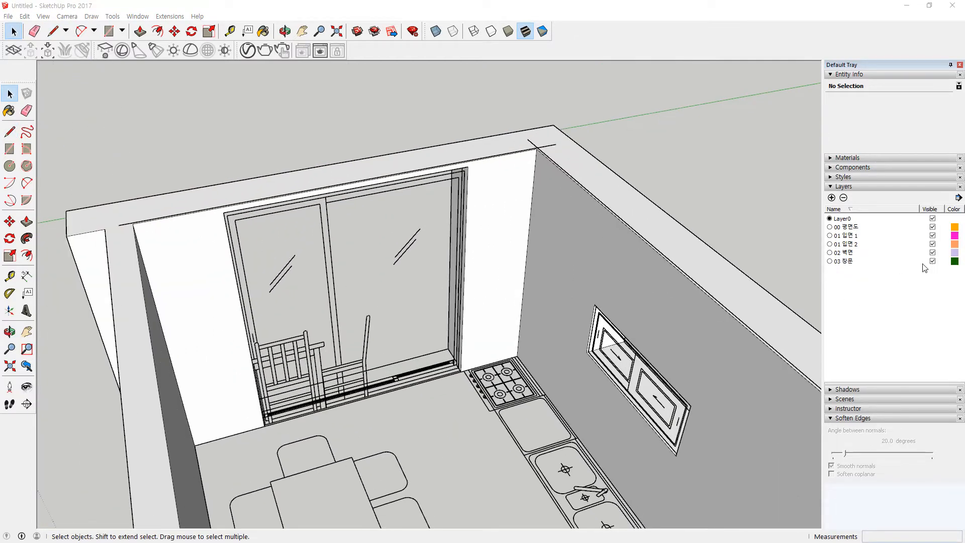
Step: Hide the 02 벽면 wall layer and tilt the view toward the door's bottom track
{"action": "left_click", "coordinate": [933, 253]}
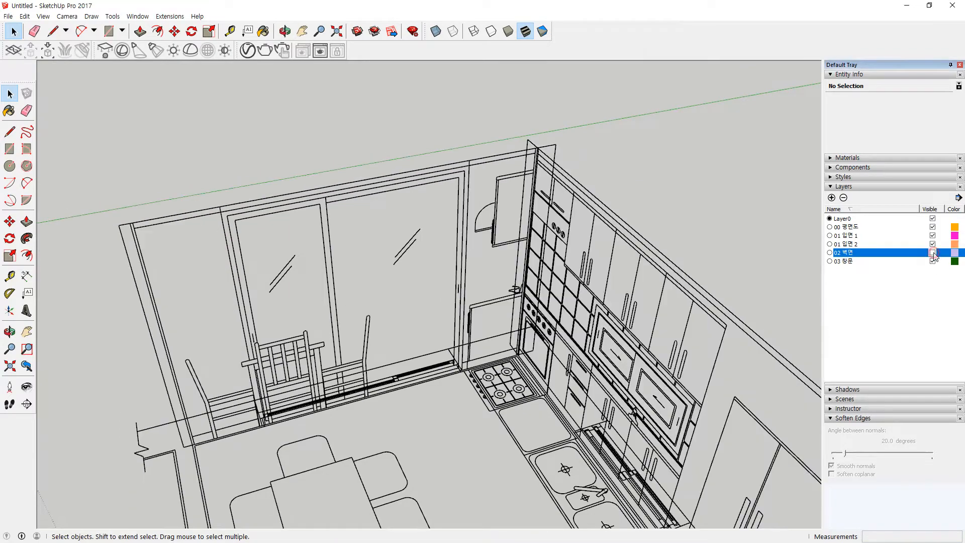
{"action": "scroll", "coordinate": [271, 269], "scroll_direction": "up", "scroll_amount": 2}
{"action": "middle_click_drag", "start_coordinate": [298, 486], "coordinate": [307, 442]}
{"action": "scroll", "coordinate": [307, 442], "scroll_direction": "up", "scroll_amount": 4}
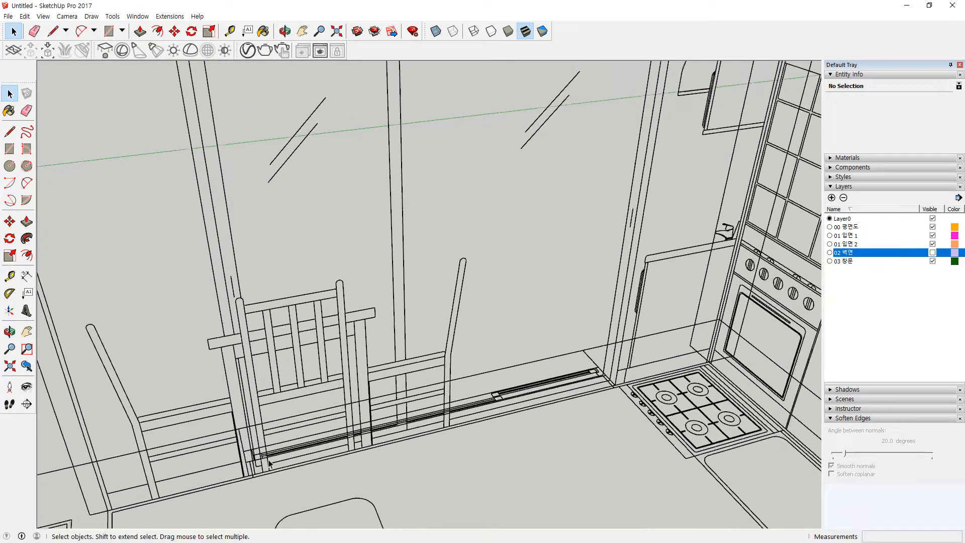
{"action": "scroll", "coordinate": [646, 378], "scroll_direction": "up", "scroll_amount": 5}
Step: Start drawing a frame rectangle across the sliding door area
{"action": "key", "text": "r"}
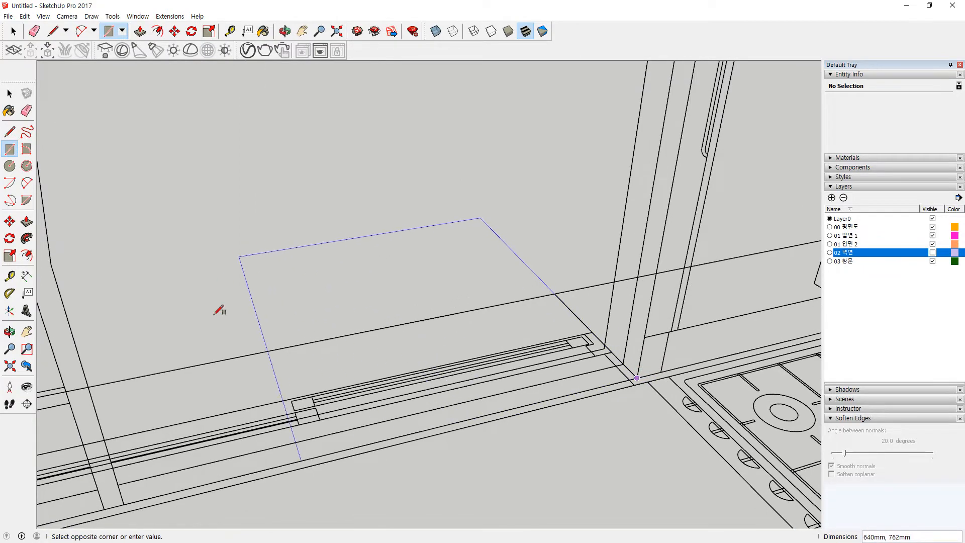
{"action": "scroll", "coordinate": [88, 385], "scroll_direction": "down", "scroll_amount": 2}
{"action": "scroll", "coordinate": [90, 383], "scroll_direction": "down", "scroll_amount": 3}
{"action": "middle_click_drag", "start_coordinate": [93, 381], "coordinate": [406, 360]}
{"action": "scroll", "coordinate": [173, 216], "scroll_direction": "up", "scroll_amount": 2}
{"action": "left_click", "coordinate": [117, 217]}
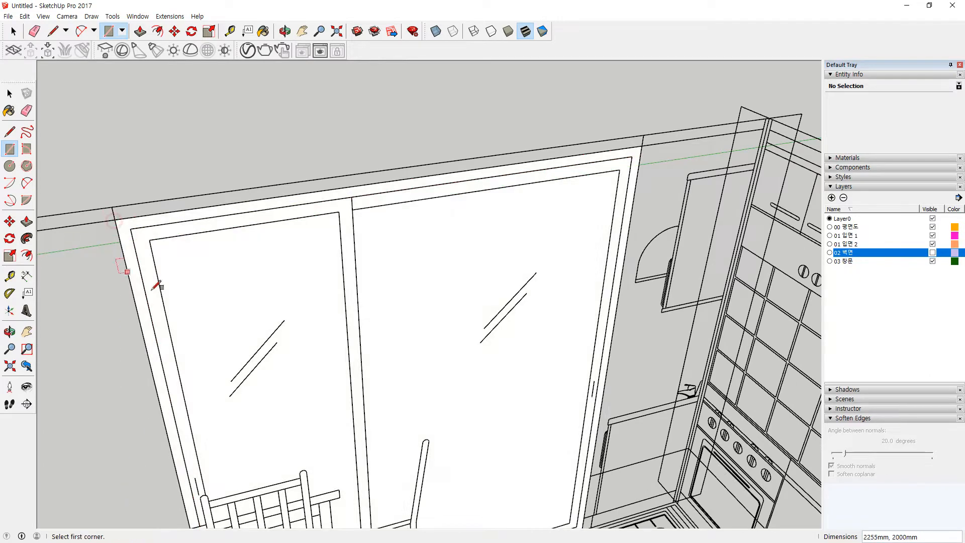
{"action": "key", "text": "Escape"}
Step: Complete the frame rectangle at the door's top-left corner and view the frame base
{"action": "middle_click_drag", "start_coordinate": [553, 497], "coordinate": [524, 310]}
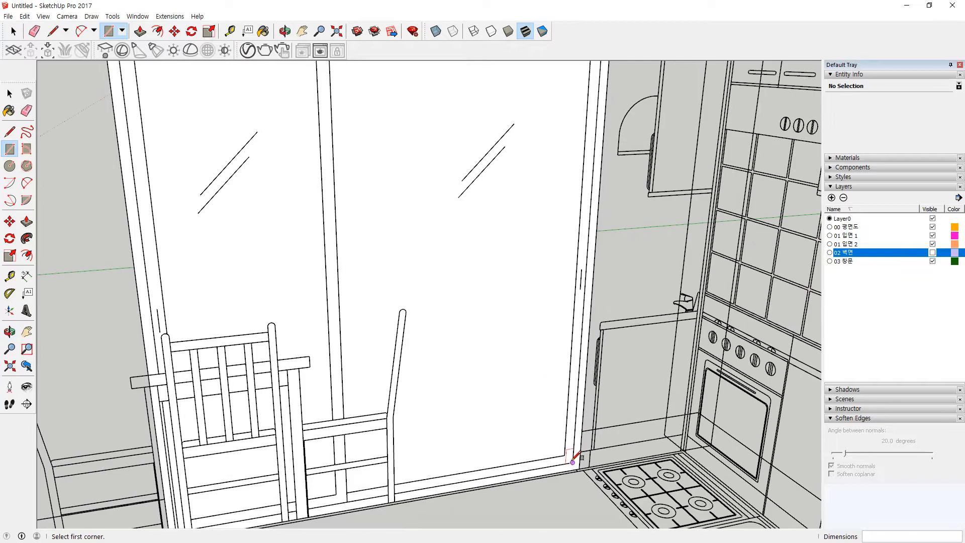
{"action": "scroll", "coordinate": [230, 229], "scroll_direction": "down", "scroll_amount": 1}
{"action": "middle_click_drag", "start_coordinate": [220, 191], "coordinate": [259, 295], "text": "shift"}
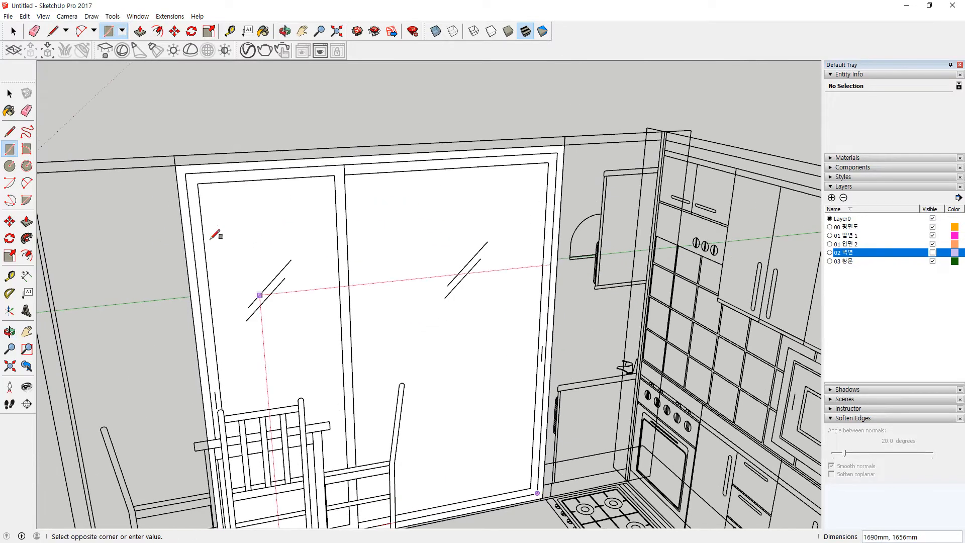
{"action": "left_click", "coordinate": [187, 173]}
{"action": "key", "text": "space"}
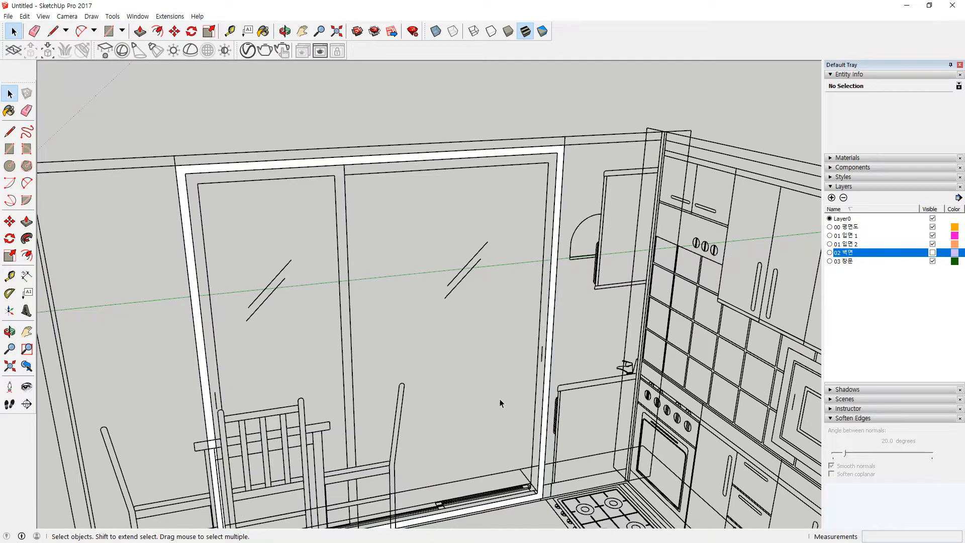
{"action": "scroll", "coordinate": [386, 383], "scroll_direction": "up", "scroll_amount": 6}
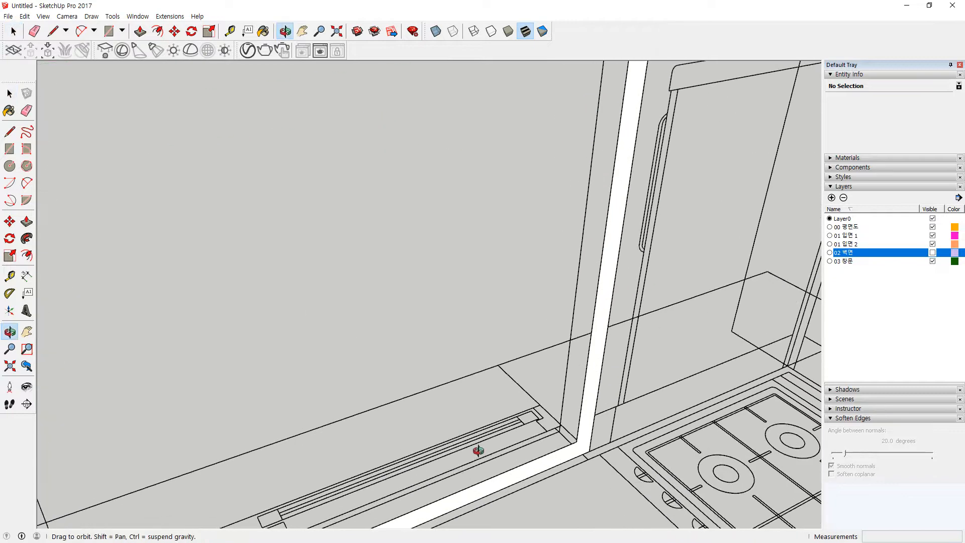
{"action": "scroll", "coordinate": [614, 417], "scroll_direction": "up", "scroll_amount": 3}
{"action": "key", "text": "t"}
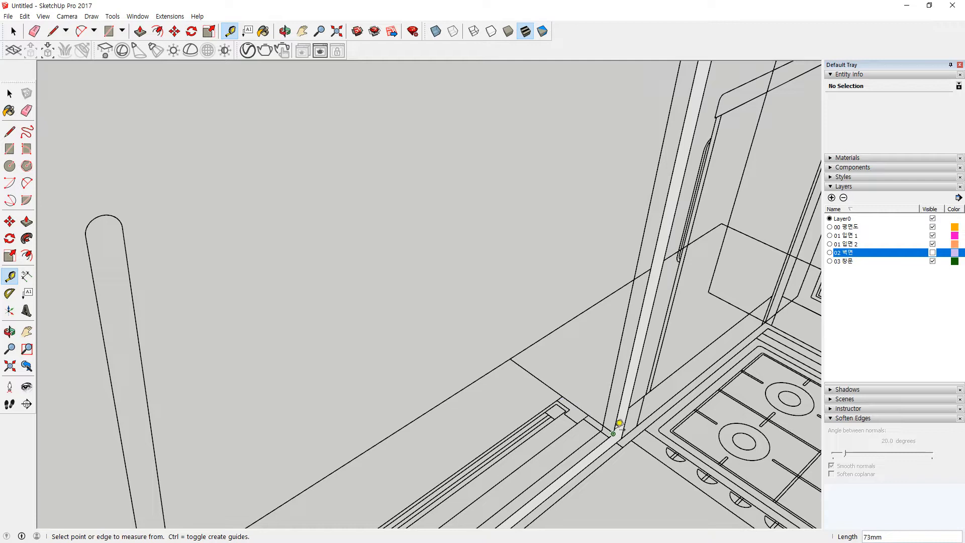
{"action": "middle_click_drag", "start_coordinate": [616, 425], "coordinate": [544, 335]}
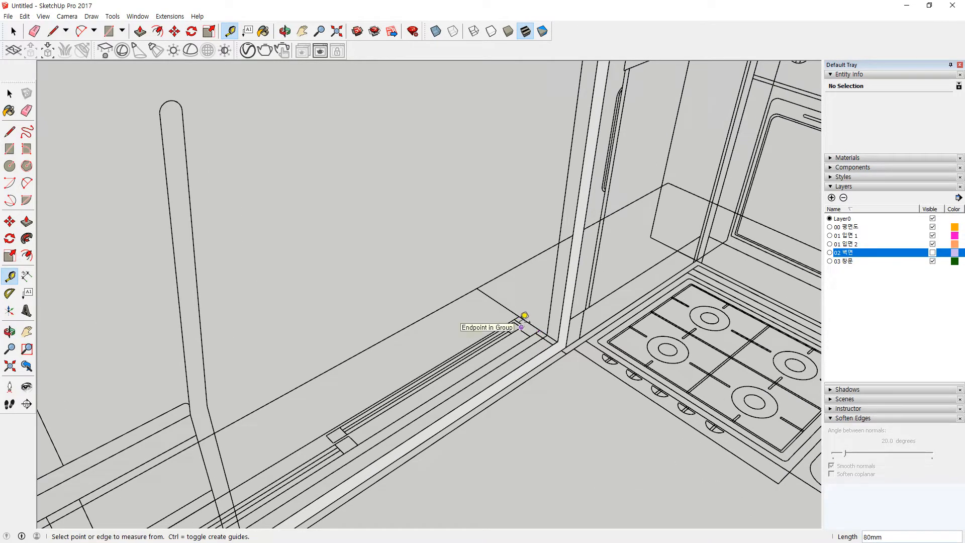
Step: Push/Pull the door frame strip 100 mm
{"action": "key", "text": "p"}
{"action": "left_click", "coordinate": [554, 351]}
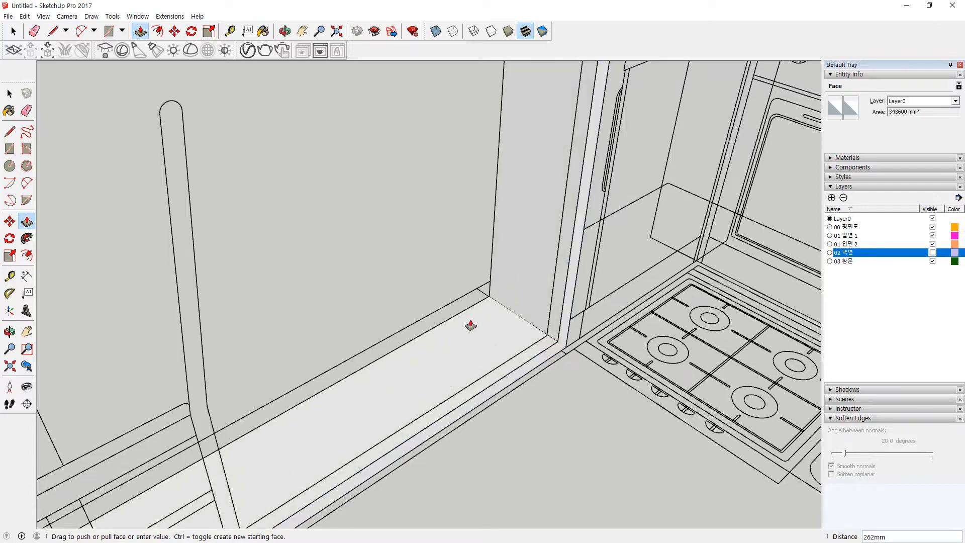
{"action": "type", "text": "100"}
{"action": "key", "text": "Return"}
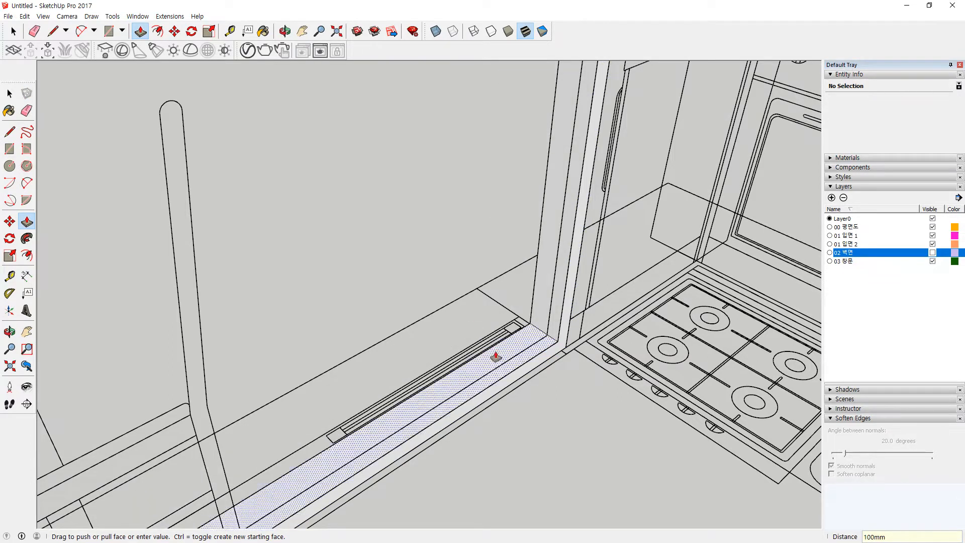
Step: Group all the connected frame geometry
{"action": "key", "text": "space"}
{"action": "triple_click", "coordinate": [497, 353]}
{"action": "right_click", "coordinate": [497, 353]}
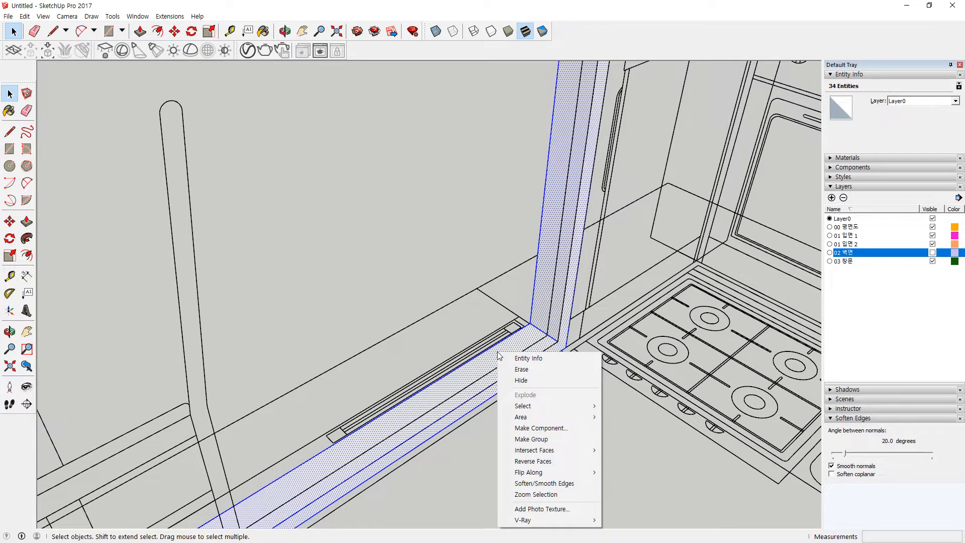
{"action": "key", "text": "g"}
Step: Reverse the faces inside the frame group so they face outward
{"action": "double_click", "coordinate": [498, 352]}
{"action": "triple_click", "coordinate": [498, 352]}
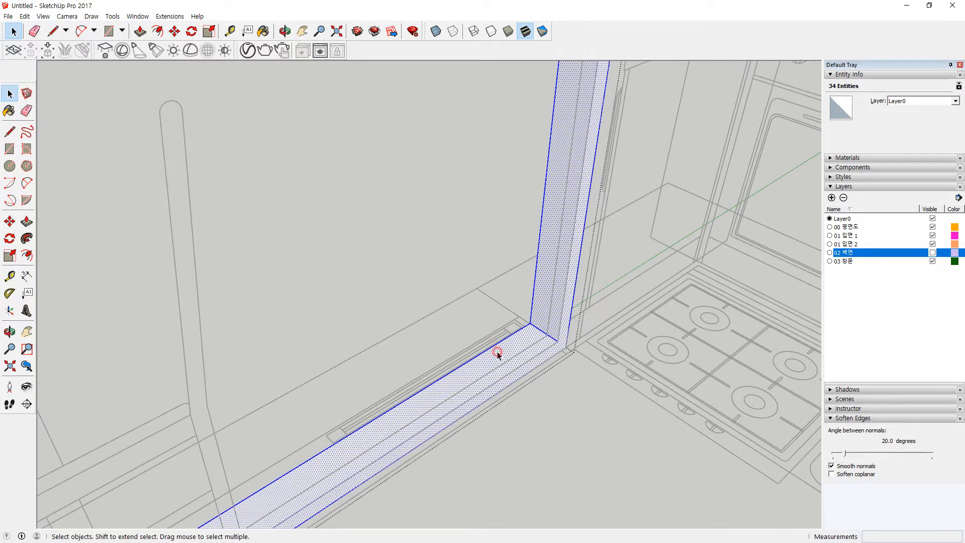
{"action": "right_click", "coordinate": [498, 354]}
{"action": "key", "text": "r"}
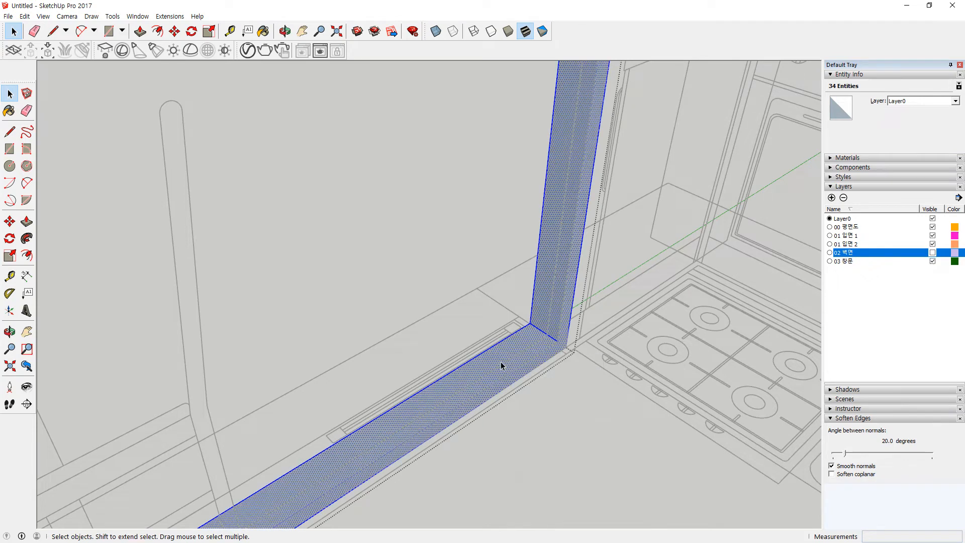
{"action": "left_click", "coordinate": [533, 452]}
{"action": "scroll", "coordinate": [492, 433], "scroll_direction": "down", "scroll_amount": 5}
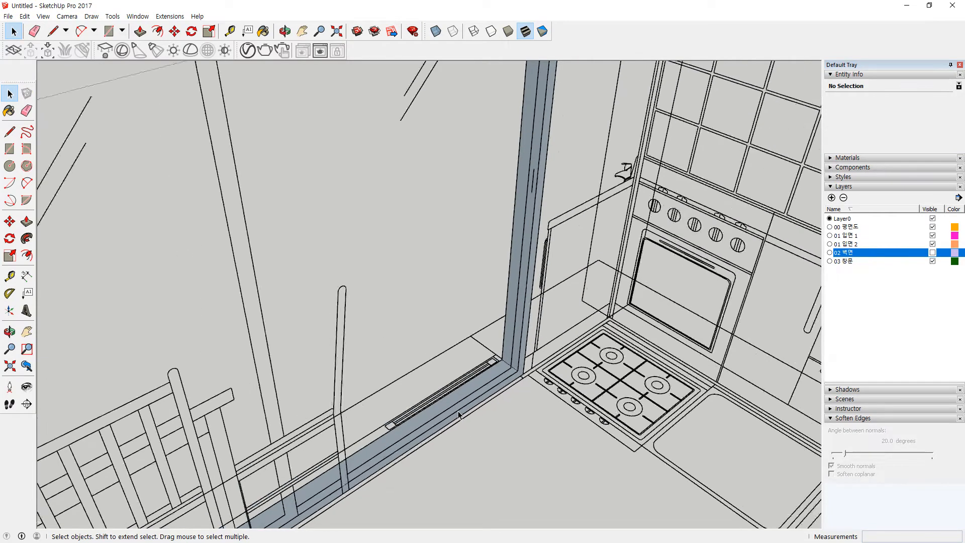
Step: Draw nested rectangles in the left window half and delete the inner face, leaving a frame strip
{"action": "middle_click_drag", "start_coordinate": [390, 430], "coordinate": [367, 386]}
{"action": "key", "text": "r"}
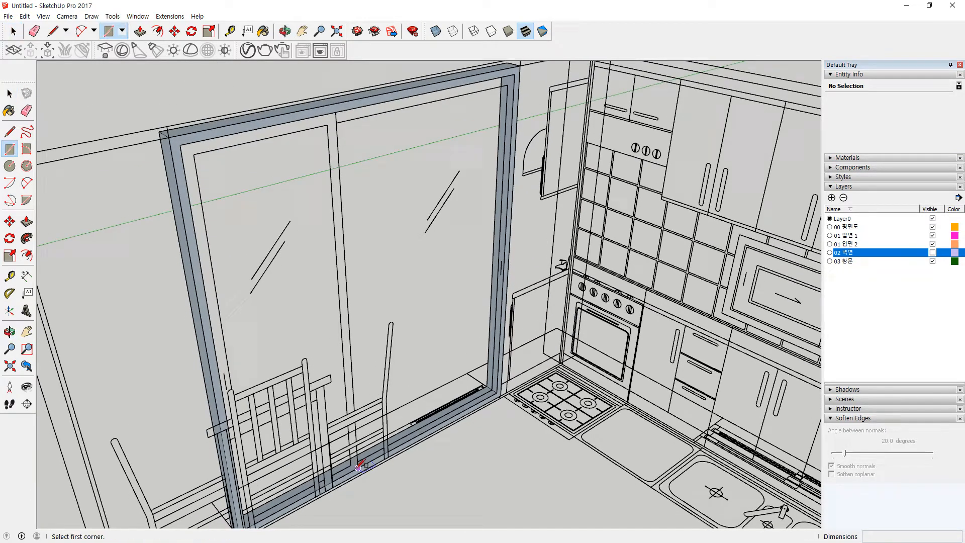
{"action": "left_click", "coordinate": [358, 467]}
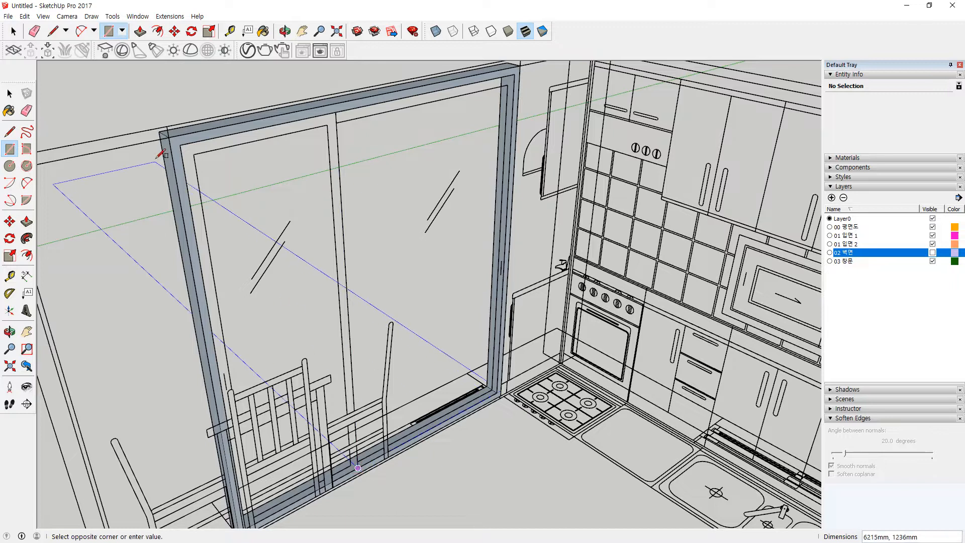
{"action": "left_click", "coordinate": [180, 145]}
{"action": "left_click", "coordinate": [351, 465]}
{"action": "left_click", "coordinate": [194, 153]}
{"action": "key", "text": "space"}
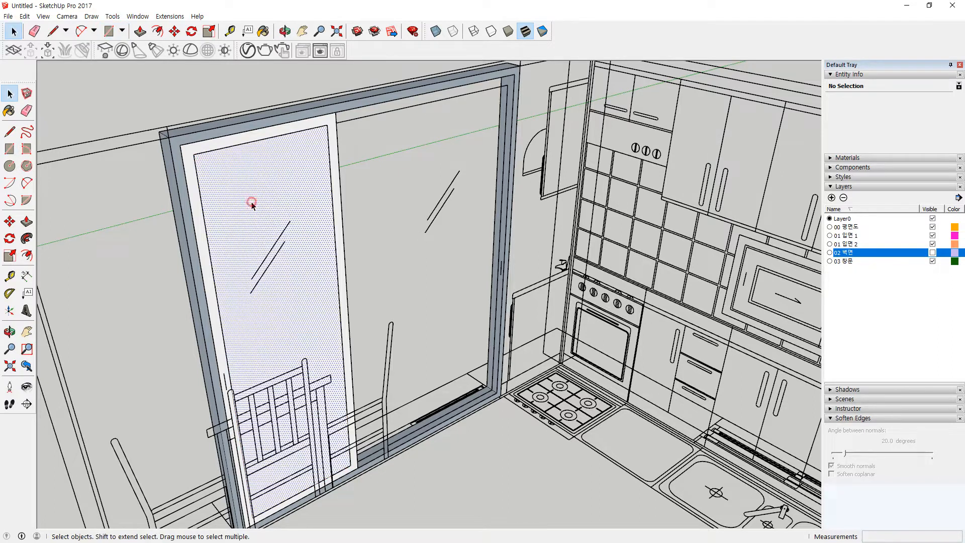
{"action": "left_click", "coordinate": [253, 201]}
{"action": "key", "text": "Delete"}
Step: Extrude the sash frame strip by 3 and make it a group
{"action": "key", "text": "p"}
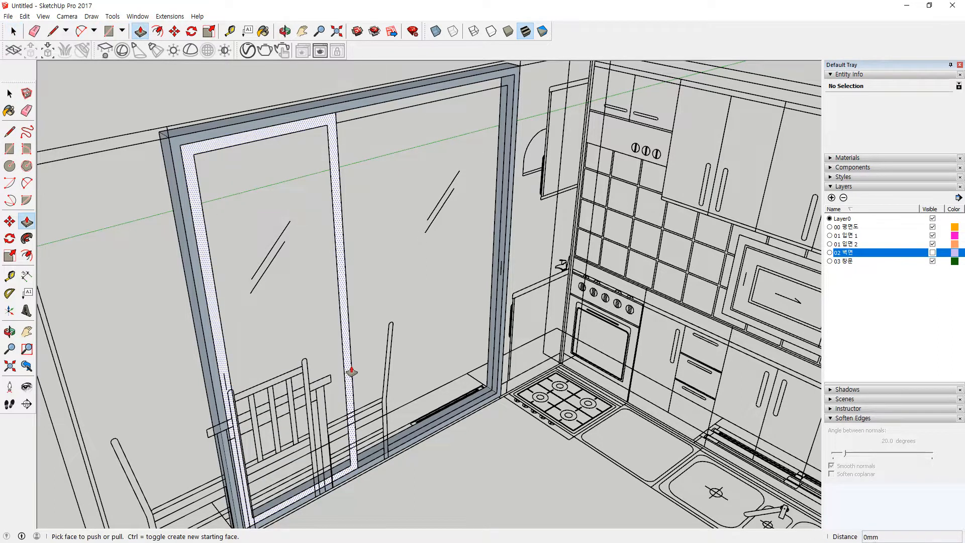
{"action": "left_click", "coordinate": [347, 375]}
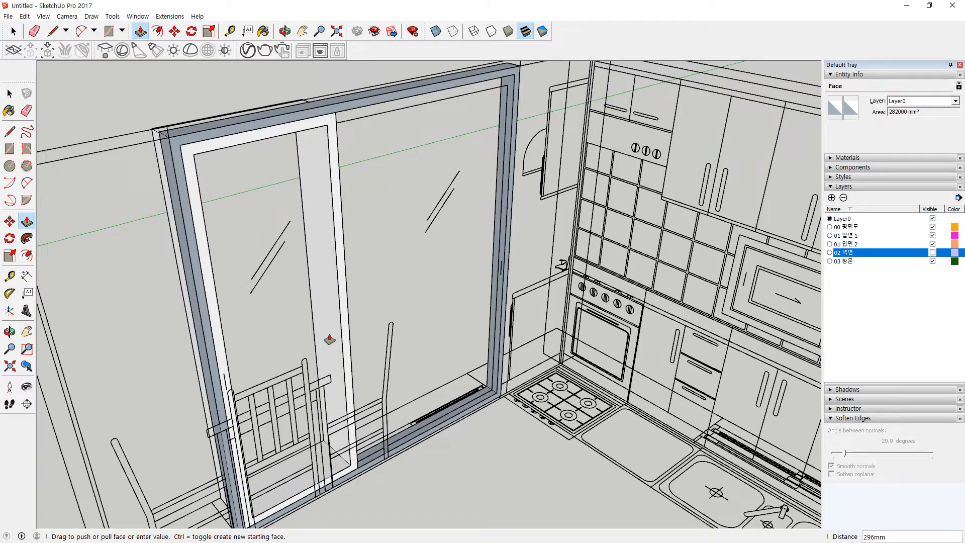
{"action": "type", "text": "3"}
{"action": "key", "text": "Return"}
{"action": "key", "text": "space"}
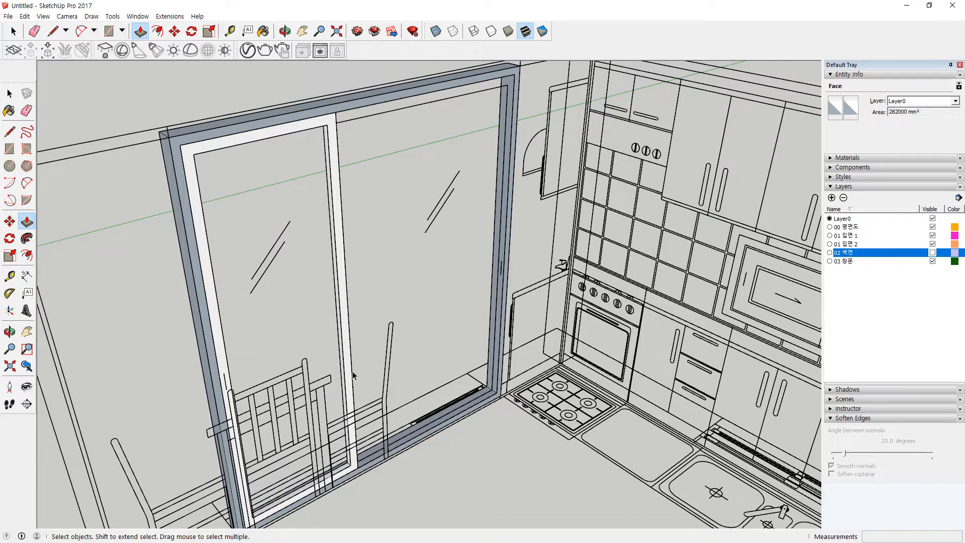
{"action": "left_click", "coordinate": [347, 364]}
{"action": "triple_click", "coordinate": [347, 365]}
{"action": "right_click", "coordinate": [348, 366]}
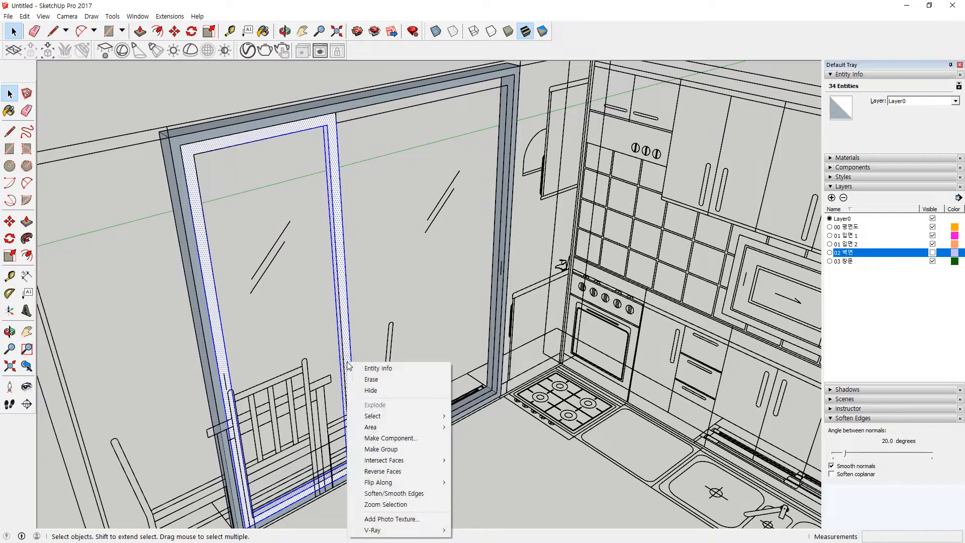
{"action": "left_click", "coordinate": [372, 449]}
Step: Draw the glass panel rectangle inside the sash and group it
{"action": "key", "text": "r"}
{"action": "left_click", "coordinate": [351, 465]}
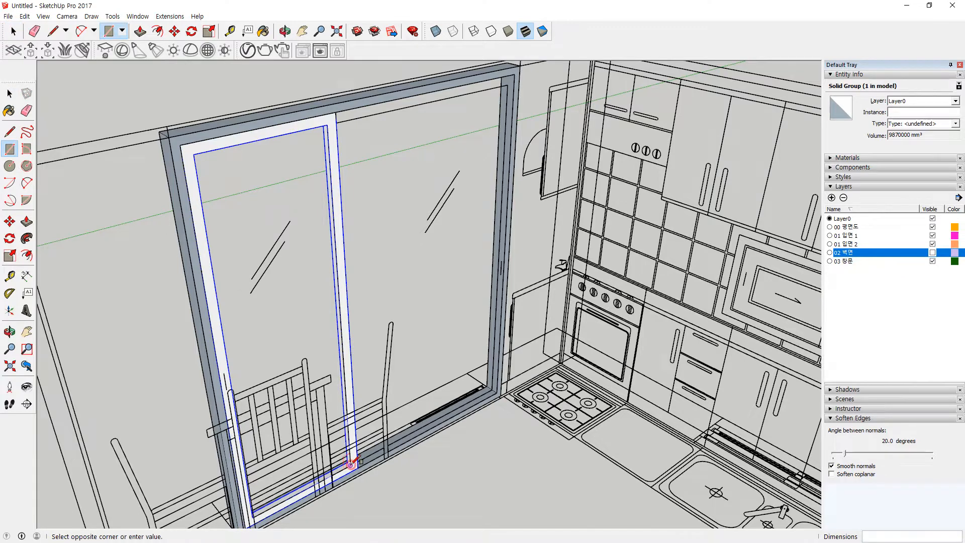
{"action": "left_click", "coordinate": [194, 154]}
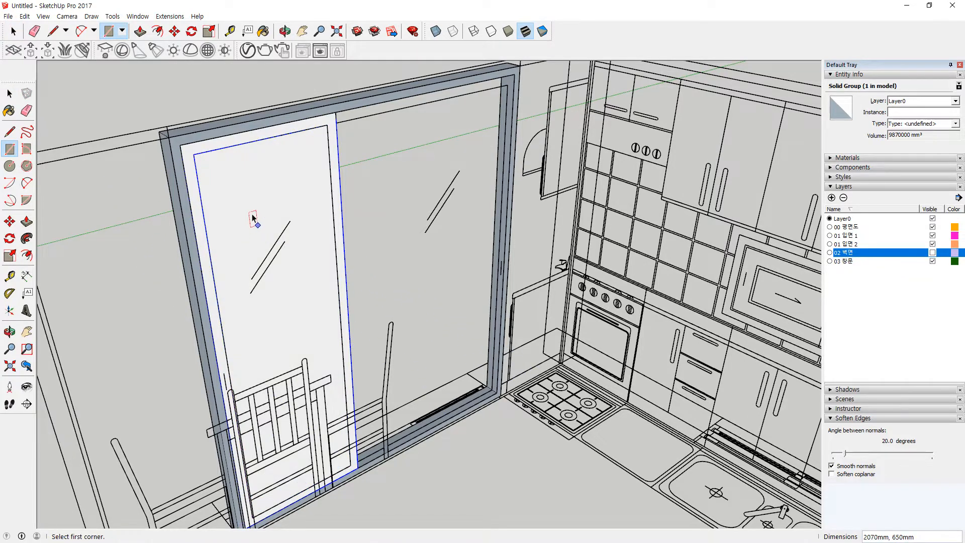
{"action": "key", "text": "space"}
{"action": "right_click", "coordinate": [199, 206]}
{"action": "left_click", "coordinate": [244, 207]}
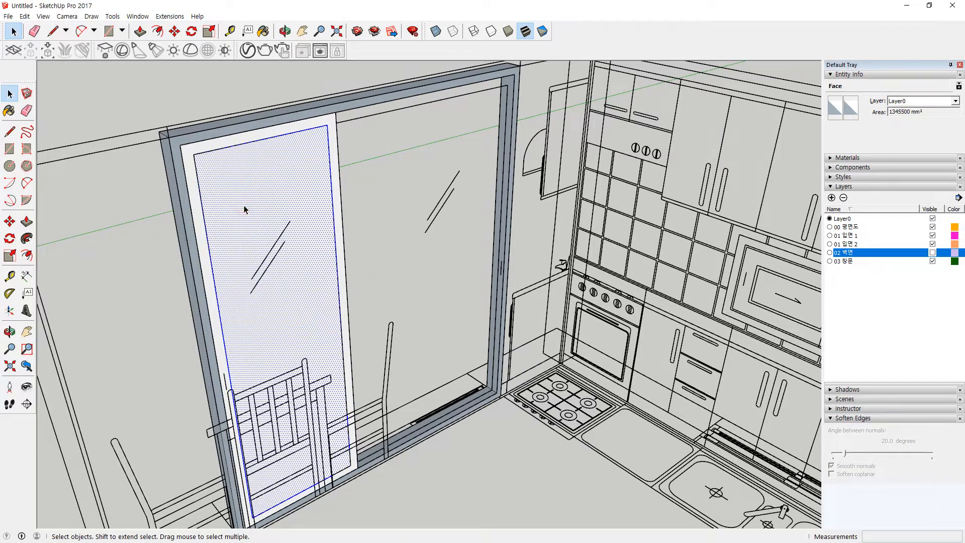
{"action": "double_click", "coordinate": [244, 210]}
{"action": "right_click", "coordinate": [245, 210]}
{"action": "left_click", "coordinate": [287, 295]}
{"action": "middle_click_drag", "start_coordinate": [300, 308], "coordinate": [481, 321]}
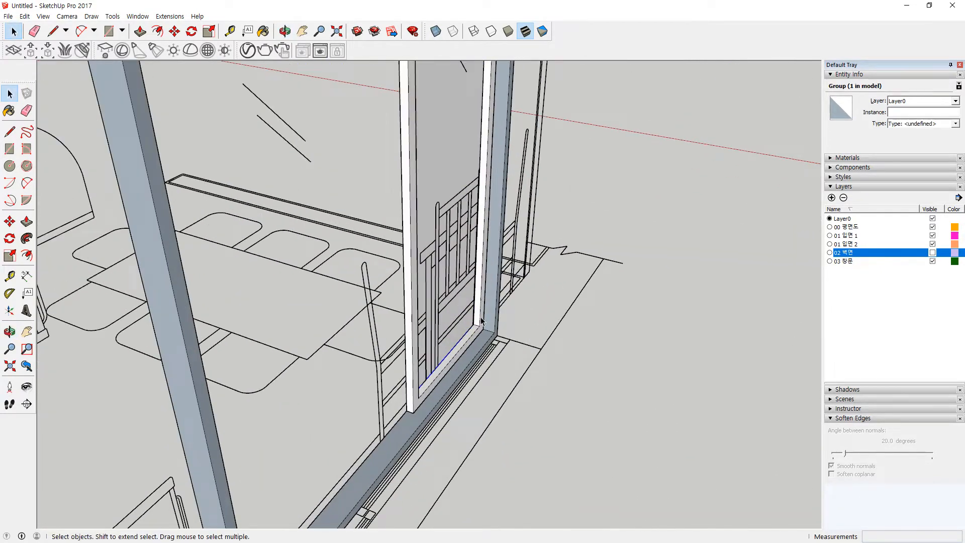
Step: Move the left sash along the red axis until it sits against the jamb corner
{"action": "scroll", "coordinate": [481, 320], "scroll_direction": "up", "scroll_amount": 6}
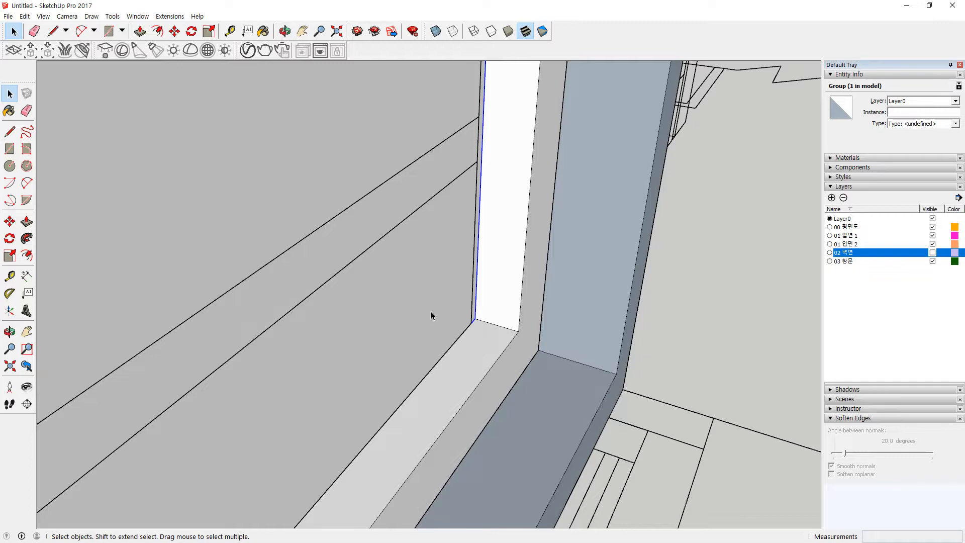
{"action": "key", "text": "m"}
{"action": "scroll", "coordinate": [465, 316], "scroll_direction": "up", "scroll_amount": 4}
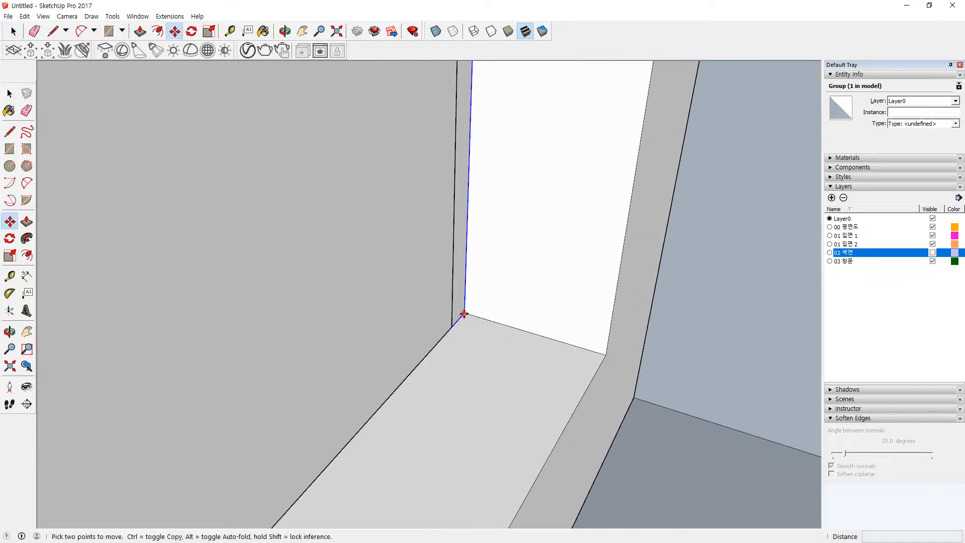
{"action": "left_click", "coordinate": [463, 314]}
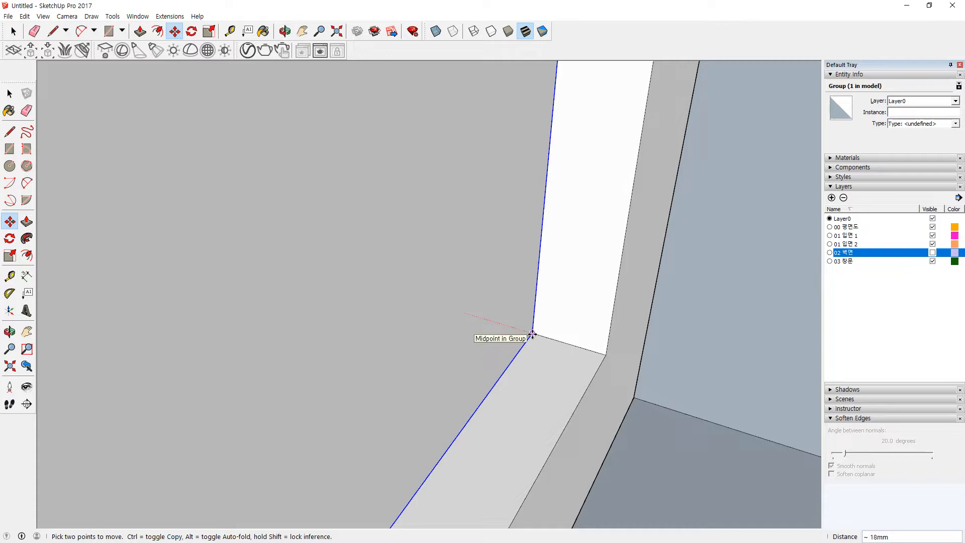
{"action": "scroll", "coordinate": [420, 340], "scroll_direction": "down", "scroll_amount": 6}
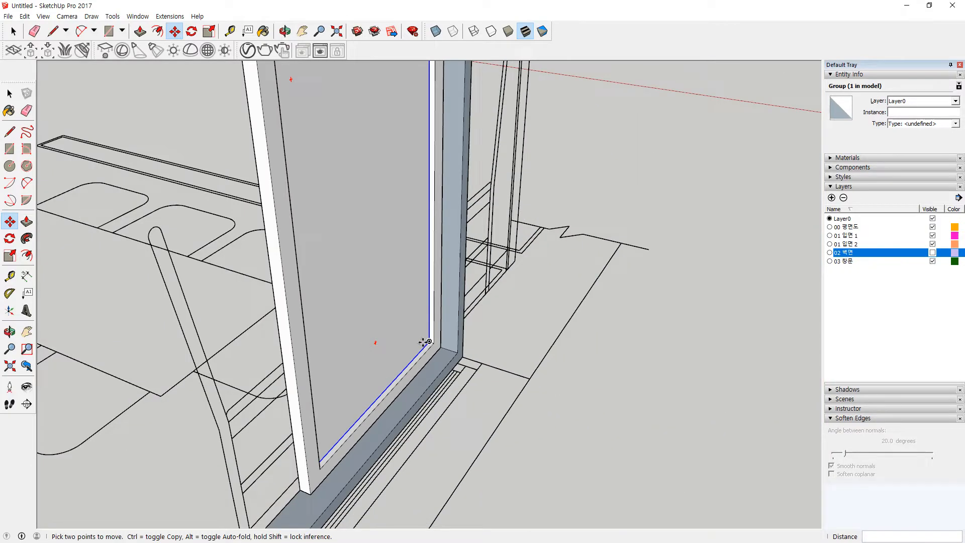
{"action": "key", "text": "space"}
Step: Face the window from inside and start a line at the frame's inner corner
{"action": "middle_click_drag", "start_coordinate": [226, 375], "coordinate": [728, 386]}
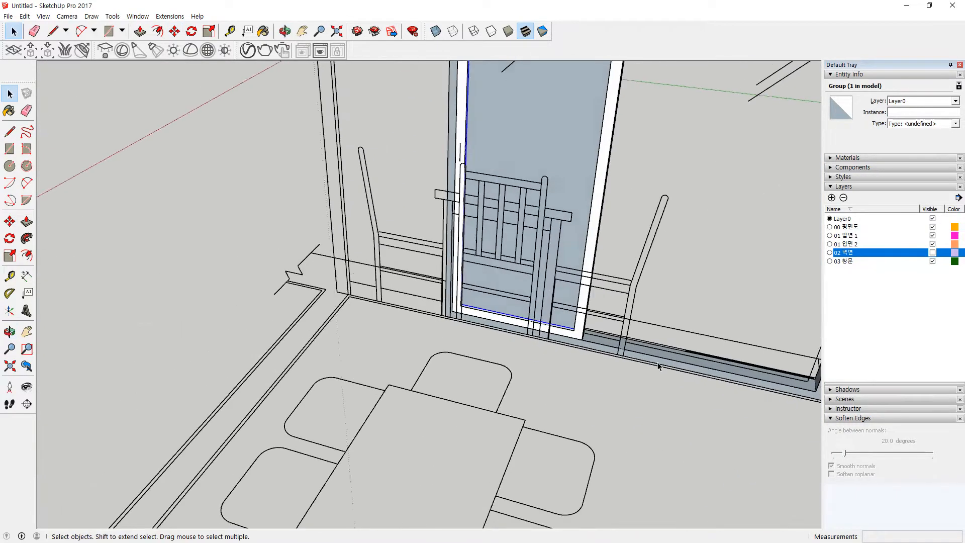
{"action": "scroll", "coordinate": [576, 347], "scroll_direction": "up", "scroll_amount": 2}
{"action": "scroll", "coordinate": [576, 346], "scroll_direction": "up", "scroll_amount": 2}
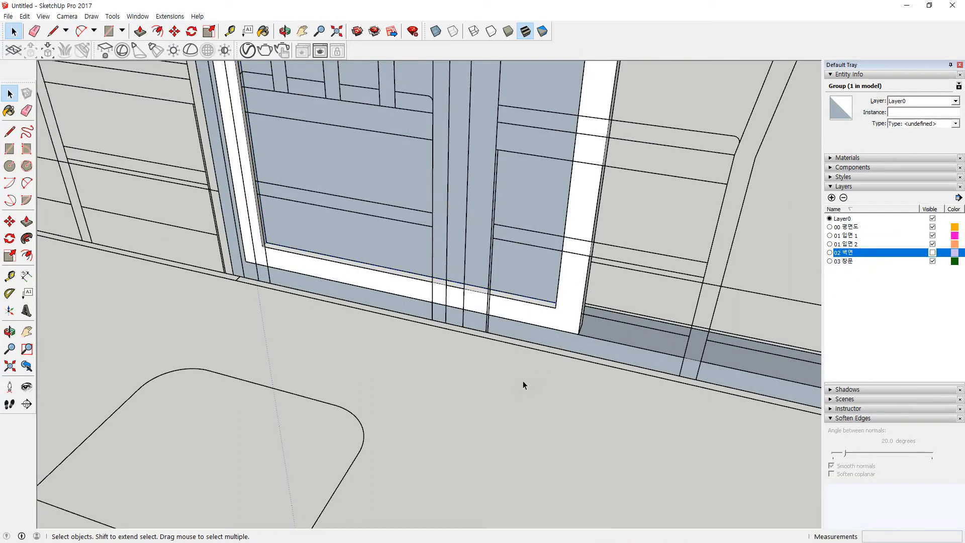
{"action": "key", "text": "l"}
{"action": "left_click", "coordinate": [556, 308]}
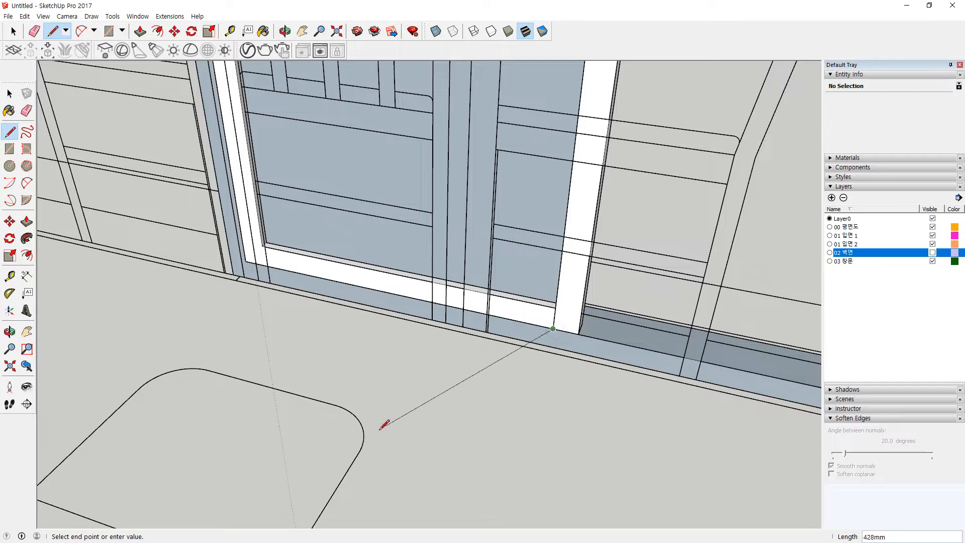
Step: Erase the stray corner edge and draw a rectangle filling the right pane opening
{"action": "key", "text": "e"}
{"action": "left_click", "coordinate": [555, 319]}
{"action": "key", "text": "r"}
{"action": "left_click", "coordinate": [553, 328]}
{"action": "scroll", "coordinate": [697, 352], "scroll_direction": "down", "scroll_amount": 2}
{"action": "scroll", "coordinate": [697, 354], "scroll_direction": "down", "scroll_amount": 5}
{"action": "middle_click_drag", "start_coordinate": [746, 317], "coordinate": [492, 394], "text": "shift"}
{"action": "scroll", "coordinate": [606, 301], "scroll_direction": "up", "scroll_amount": 1}
{"action": "left_click", "coordinate": [623, 240]}
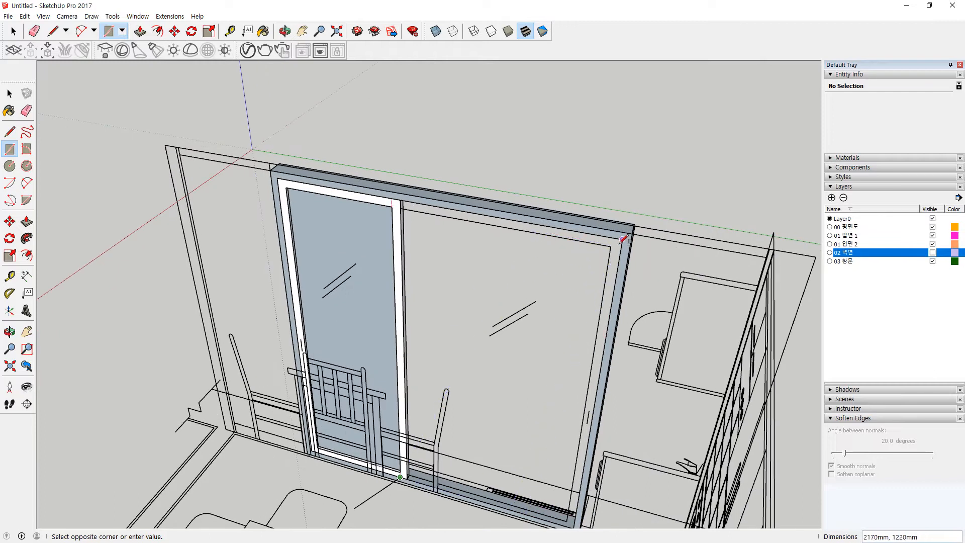
{"action": "left_click", "coordinate": [624, 240]}
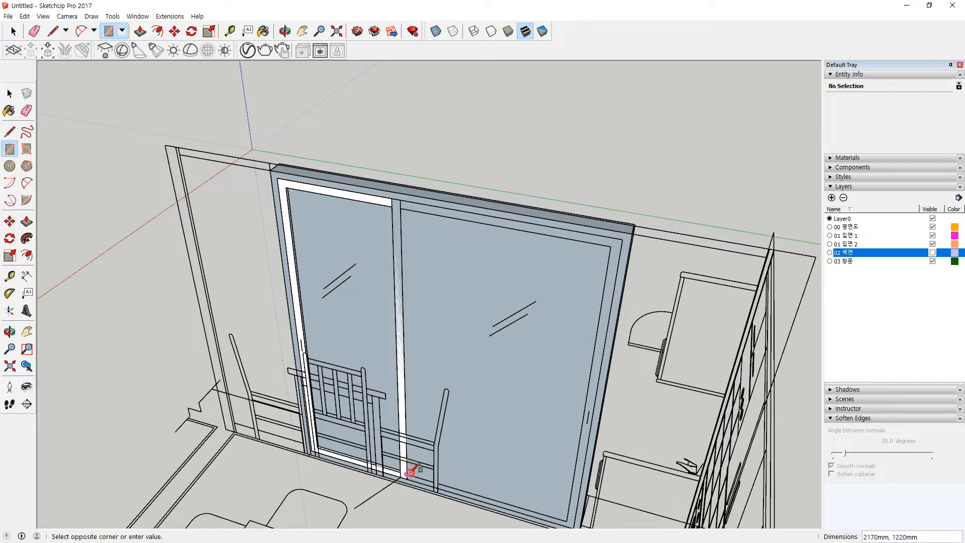
{"action": "key", "text": "Escape"}
Step: Delete the right pane's inner face
{"action": "key", "text": "e"}
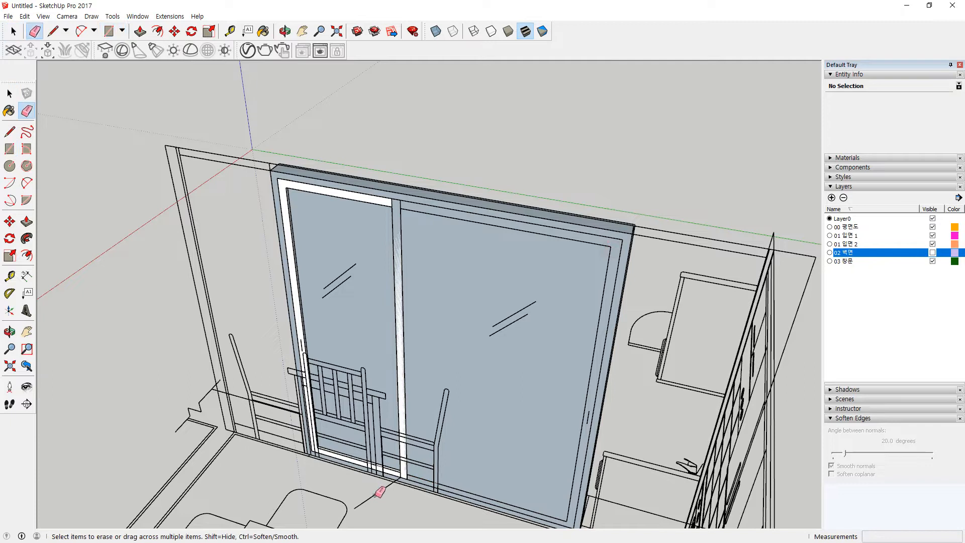
{"action": "key", "text": "space"}
{"action": "left_click", "coordinate": [497, 418]}
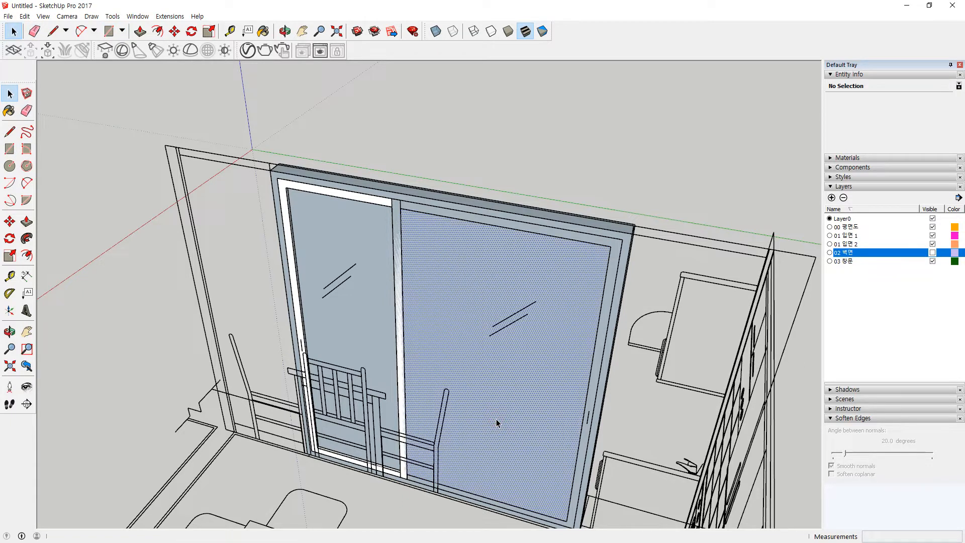
{"action": "key", "text": "Delete"}
Step: Extrude the second sash frame by 3 and make it a group
{"action": "key", "text": "p"}
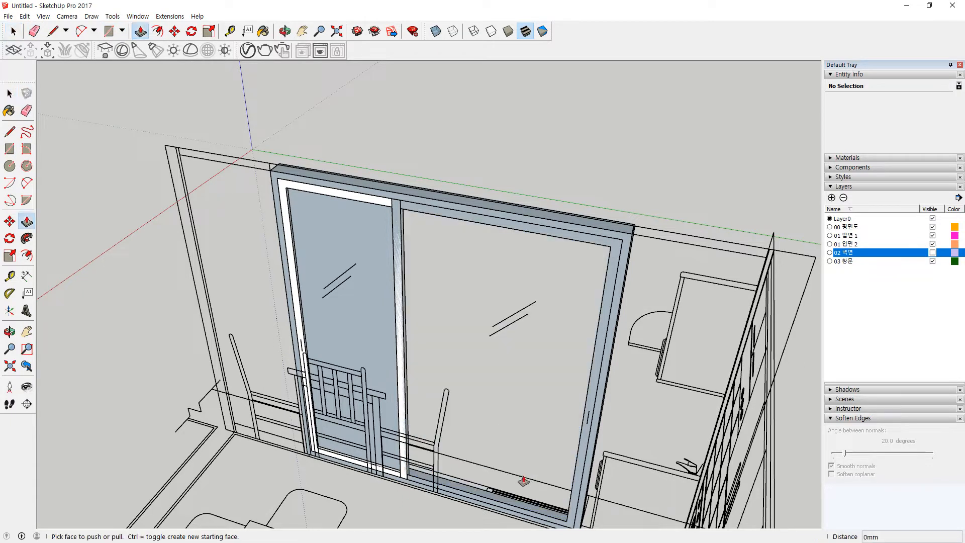
{"action": "left_click", "coordinate": [515, 508]}
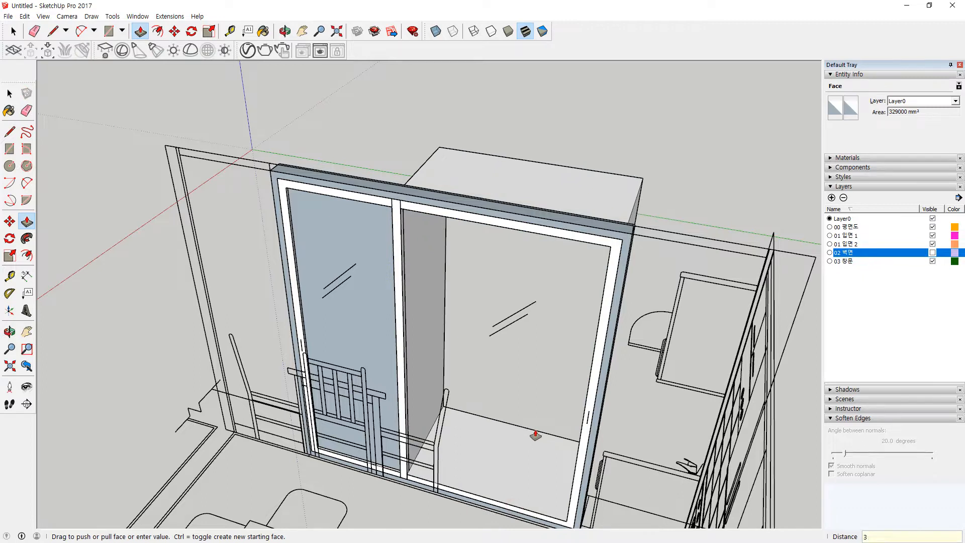
{"action": "type", "text": "3"}
{"action": "key", "text": "Return"}
{"action": "key", "text": "space"}
{"action": "left_click", "coordinate": [596, 243]}
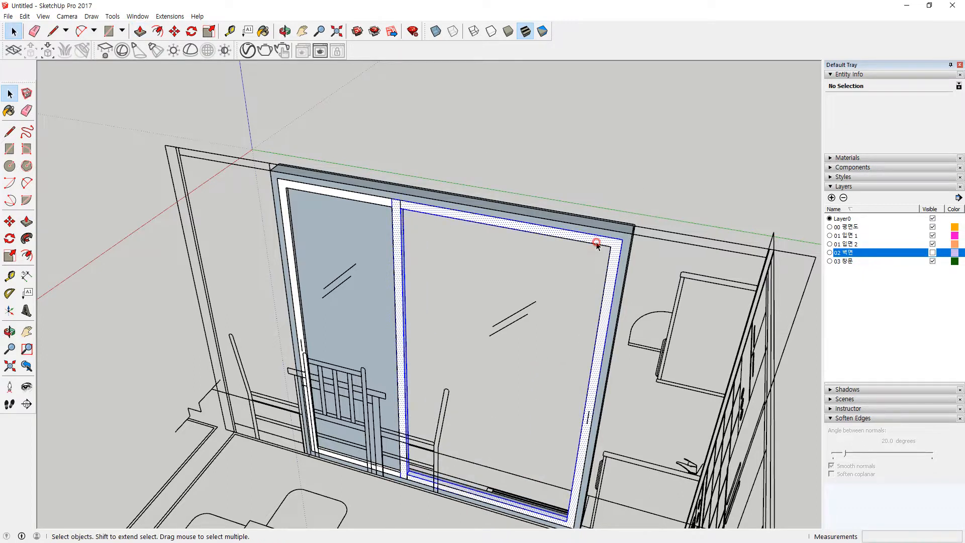
{"action": "right_click", "coordinate": [597, 243]}
{"action": "left_click", "coordinate": [636, 325]}
Step: Draw the second glass panel rectangle inside the sash and group it
{"action": "key", "text": "r"}
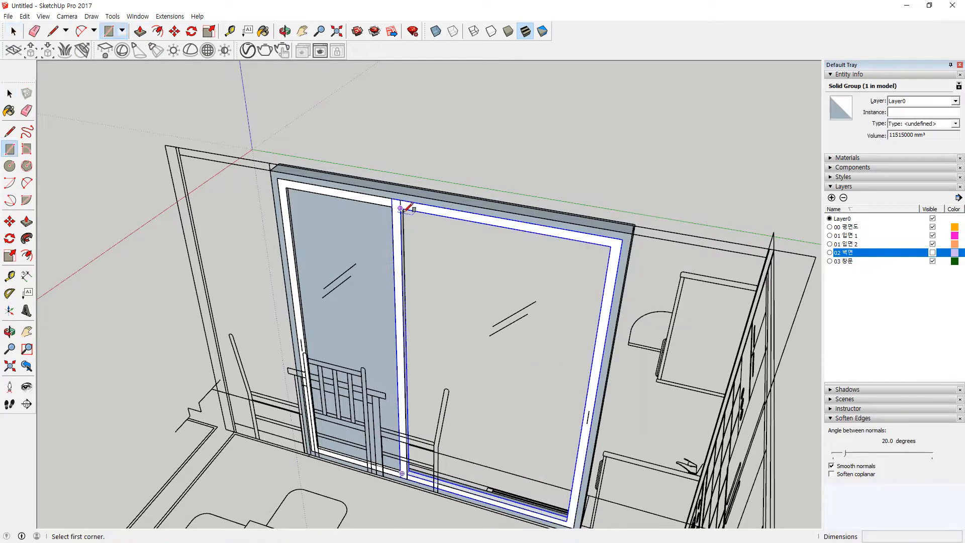
{"action": "left_click", "coordinate": [401, 207]}
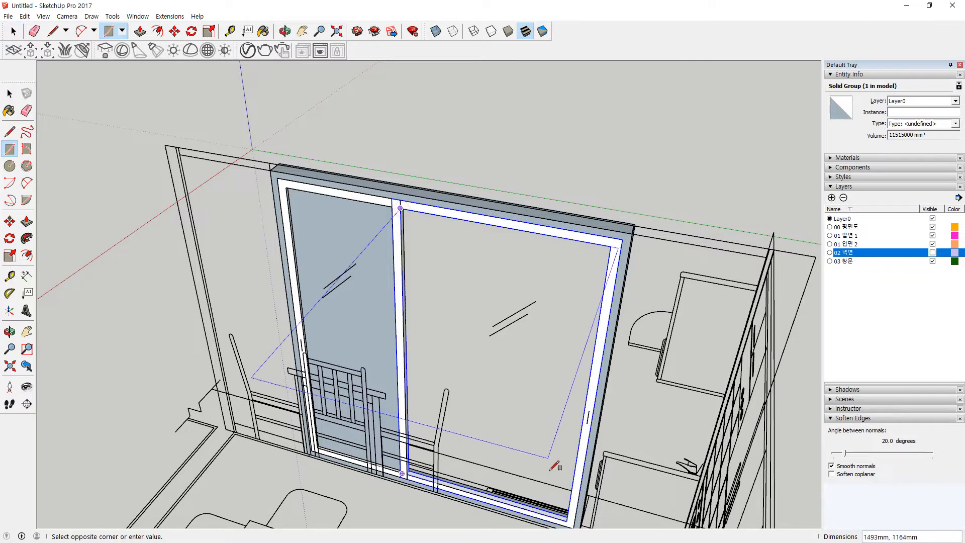
{"action": "left_click", "coordinate": [567, 520]}
{"action": "key", "text": "space"}
{"action": "double_click", "coordinate": [487, 370]}
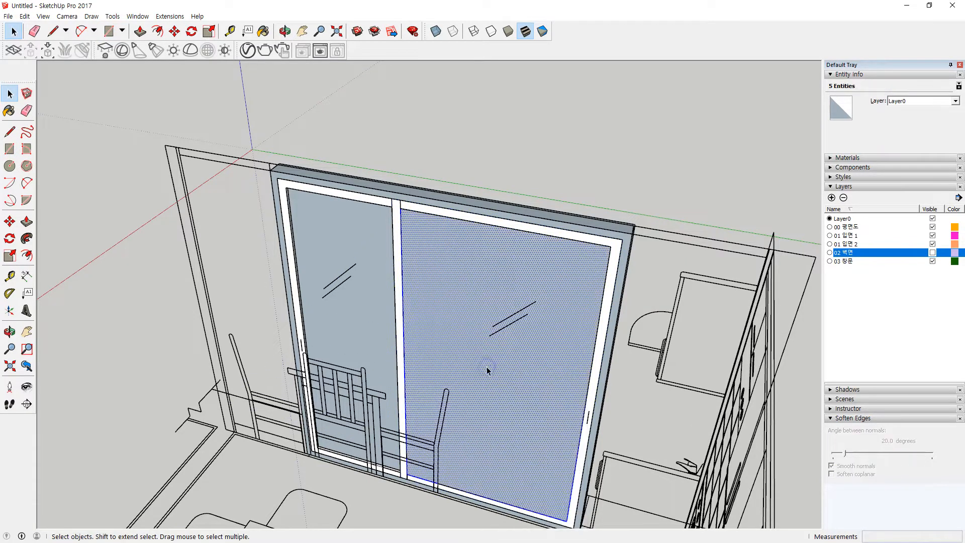
{"action": "right_click", "coordinate": [487, 370]}
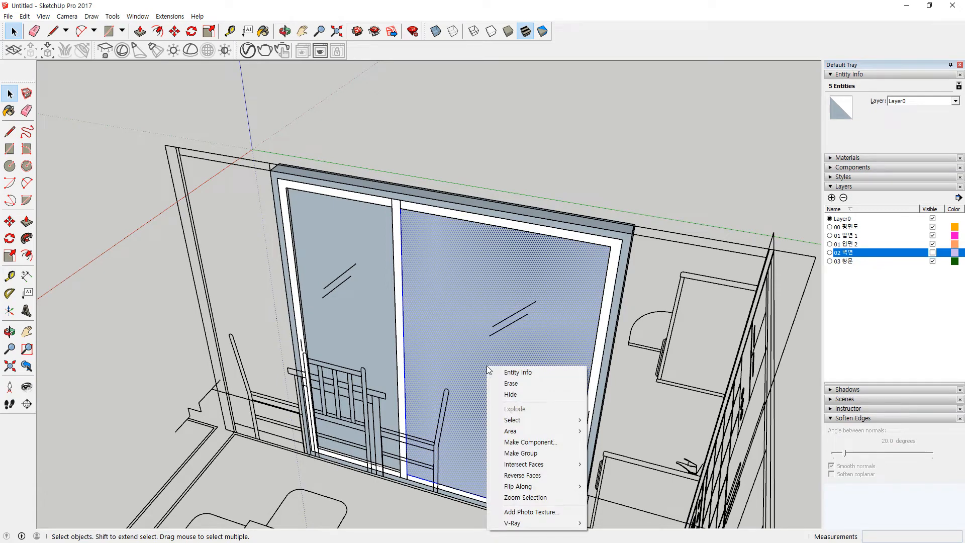
{"action": "left_click", "coordinate": [520, 453]}
Step: View the window from the room side; a frame move is started and cancelled
{"action": "middle_click_drag", "start_coordinate": [628, 399], "coordinate": [111, 466]}
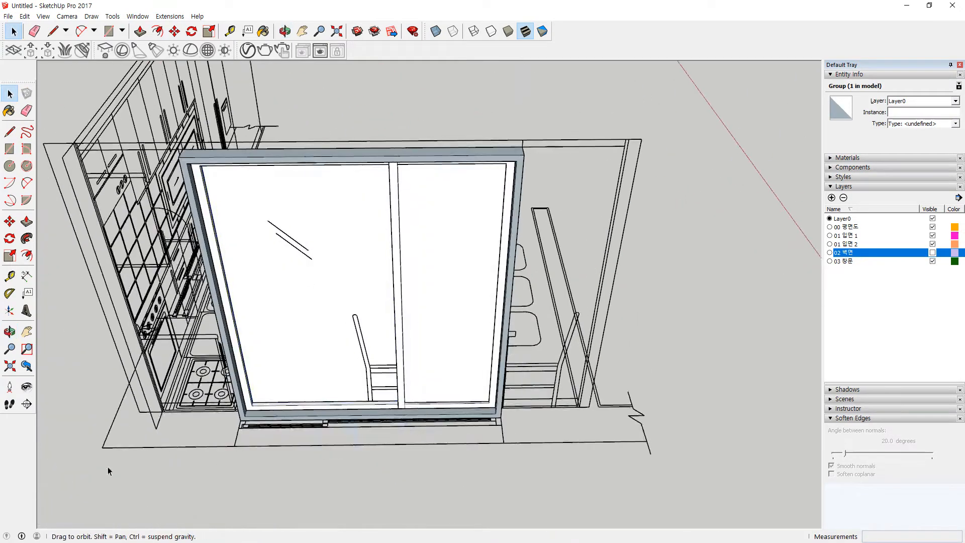
{"action": "scroll", "coordinate": [265, 401], "scroll_direction": "up", "scroll_amount": 10}
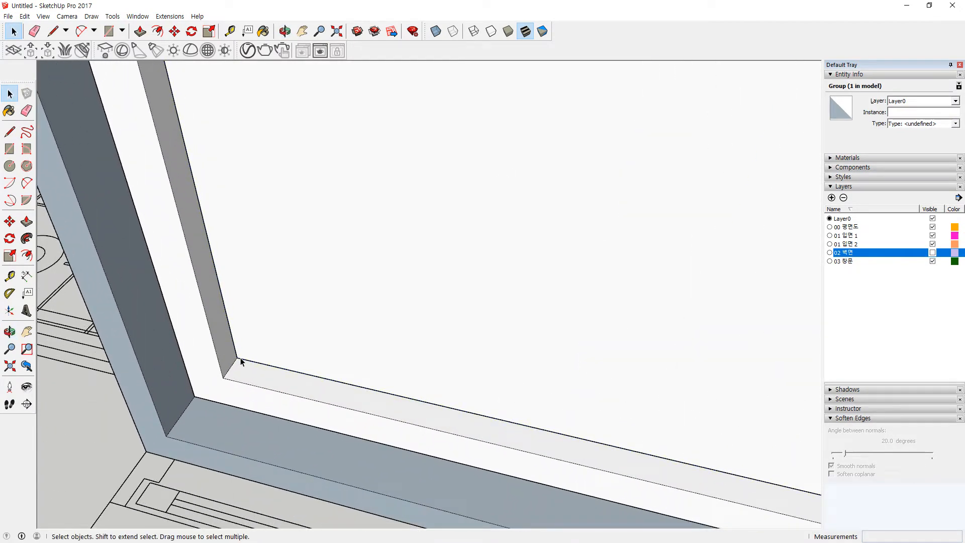
{"action": "key", "text": "m"}
{"action": "left_click", "coordinate": [237, 357]}
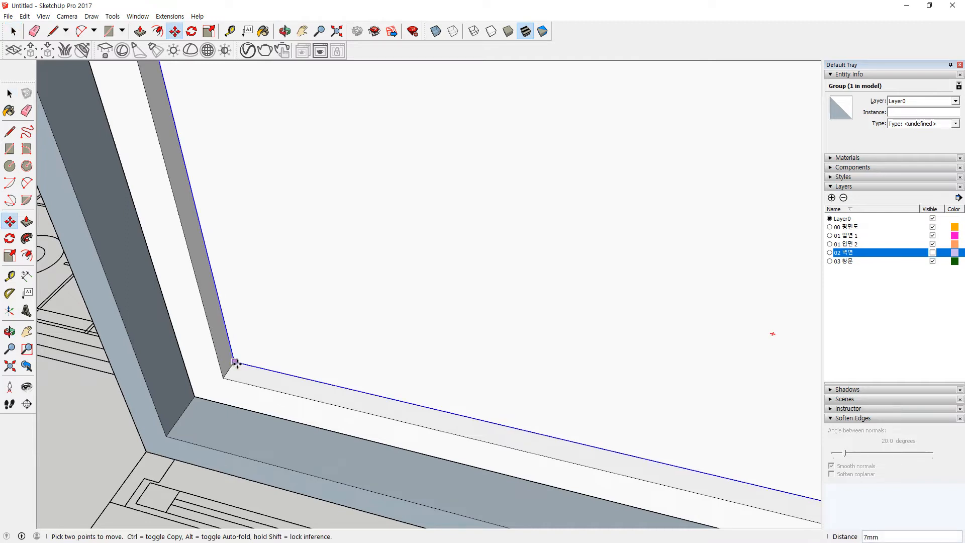
{"action": "key", "text": "Escape"}
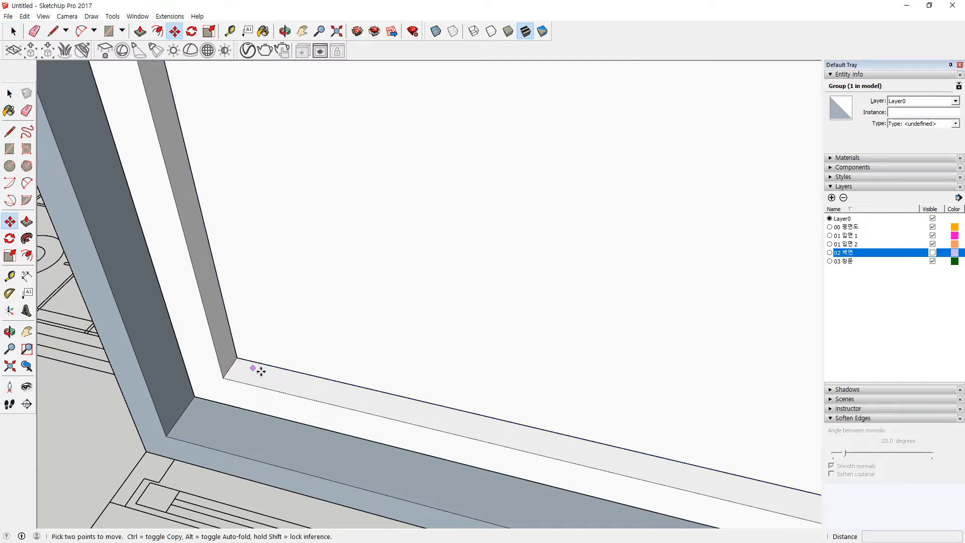
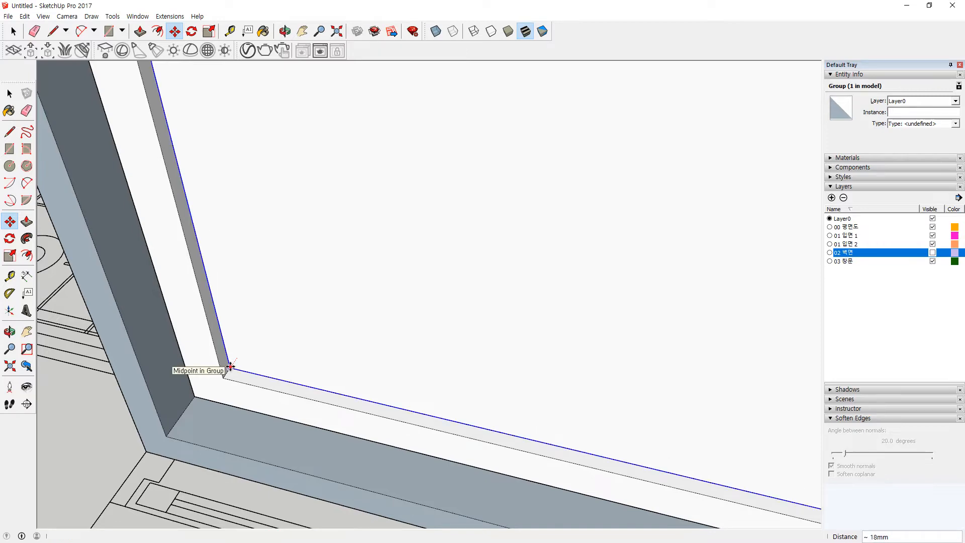
Step: Add the second frame group to the selection and start a move from the frame corner
{"action": "key", "text": "space"}
{"action": "scroll", "coordinate": [526, 307], "scroll_direction": "up", "scroll_amount": 3}
{"action": "middle_click_drag", "start_coordinate": [525, 308], "coordinate": [189, 344]}
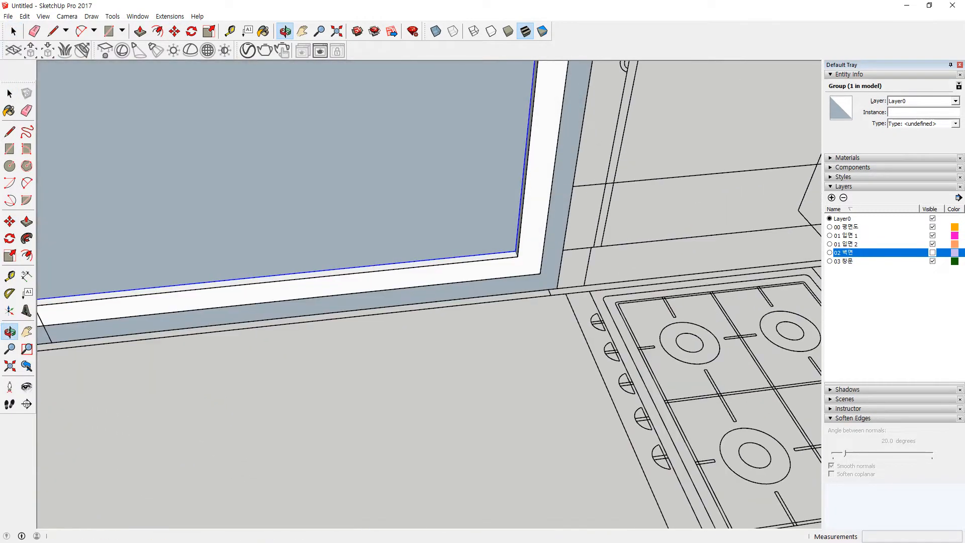
{"action": "scroll", "coordinate": [513, 266], "scroll_direction": "up", "scroll_amount": 2}
{"action": "left_click", "coordinate": [533, 272], "text": "shift"}
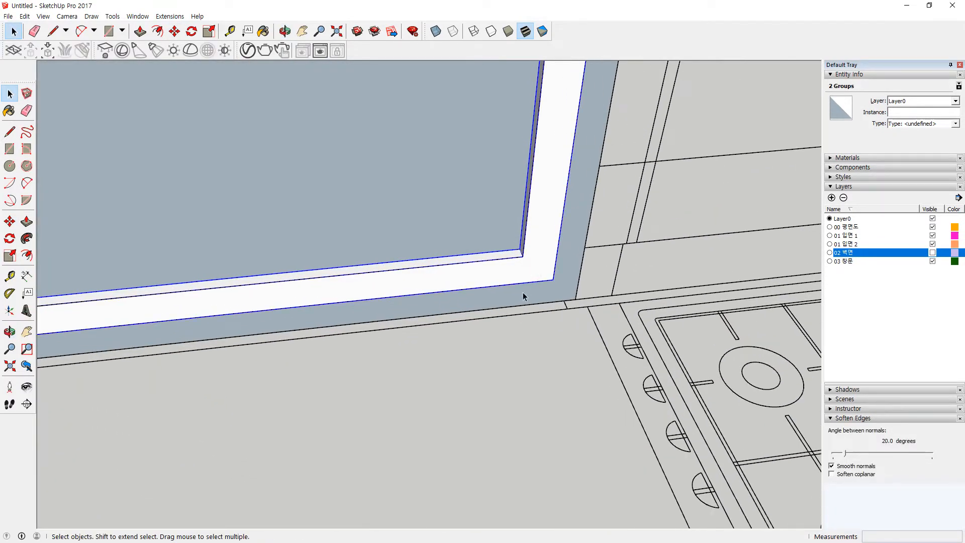
{"action": "scroll", "coordinate": [523, 279], "scroll_direction": "up", "scroll_amount": 4}
{"action": "key", "text": "m"}
{"action": "left_click", "coordinate": [554, 269]}
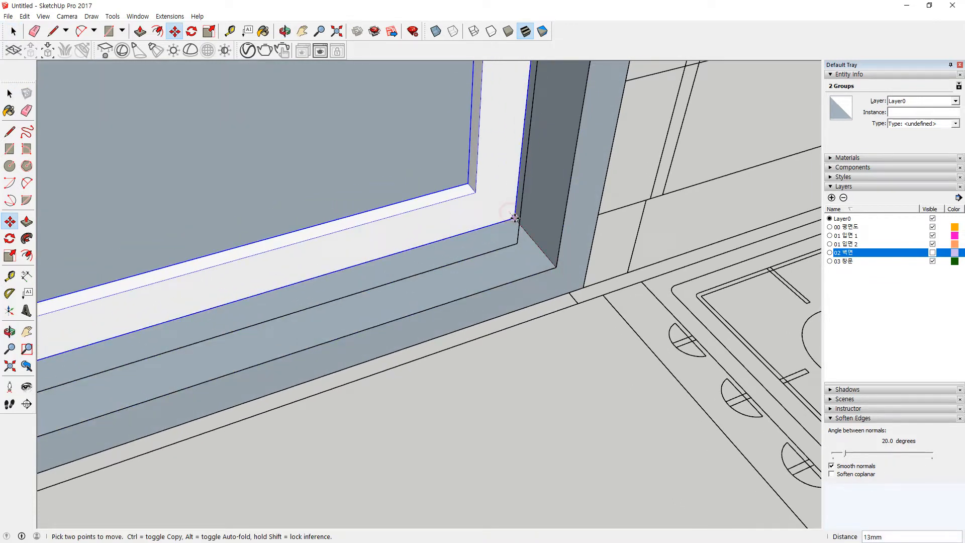
{"action": "scroll", "coordinate": [531, 236], "scroll_direction": "up", "scroll_amount": 4}
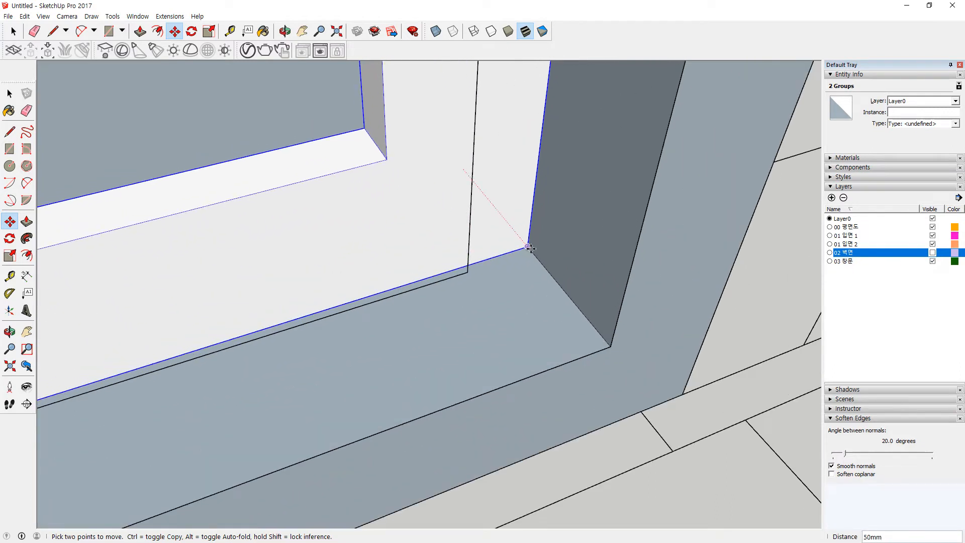
{"action": "middle_click_drag", "start_coordinate": [646, 263], "coordinate": [516, 174]}
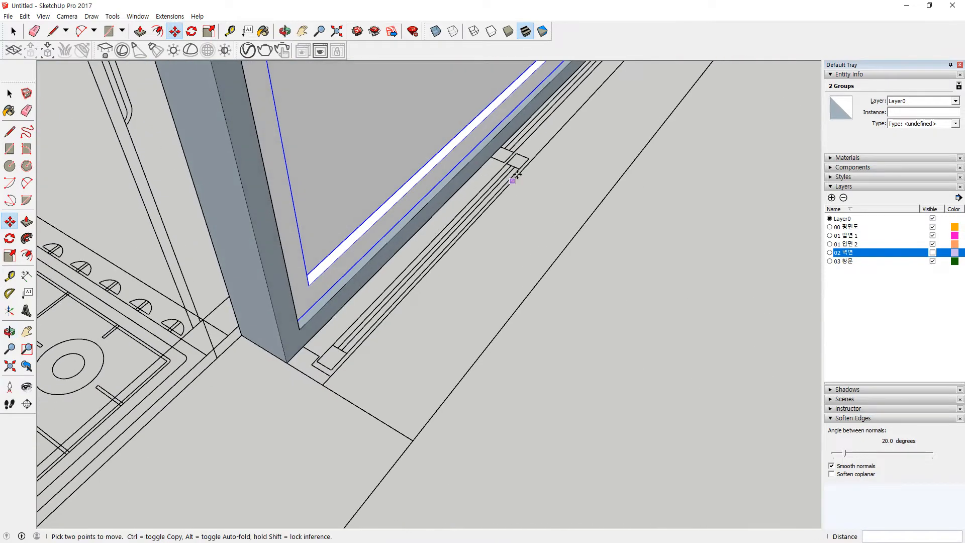
{"action": "middle_click_drag", "start_coordinate": [634, 146], "coordinate": [409, 259]}
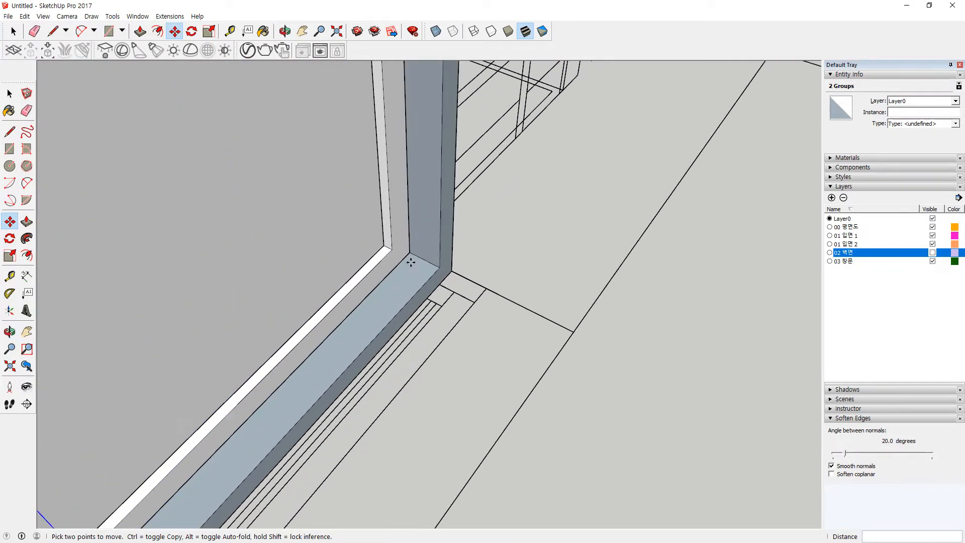
Step: Reselect the two frame groups and move them 50mm along
{"action": "key", "text": "space"}
{"action": "double_click", "coordinate": [400, 240]}
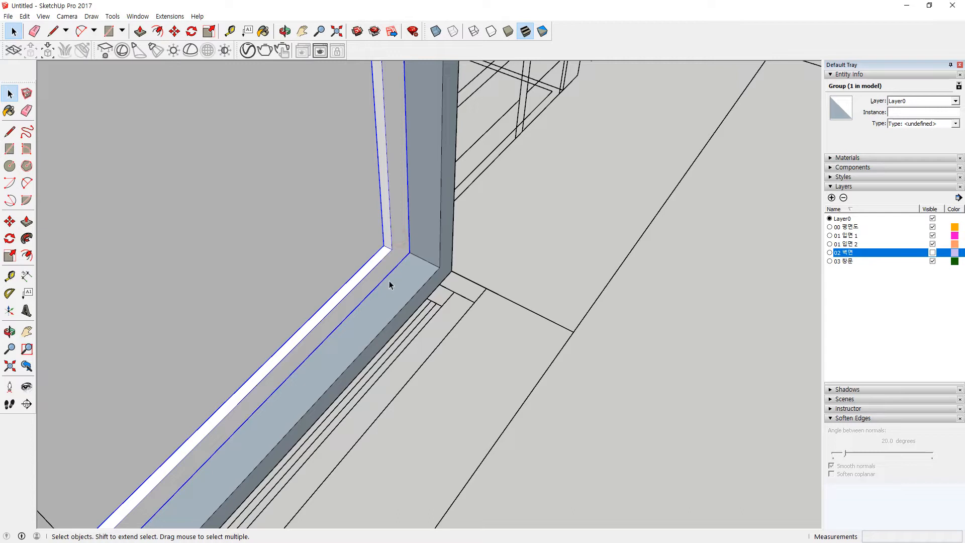
{"action": "left_click", "coordinate": [394, 238]}
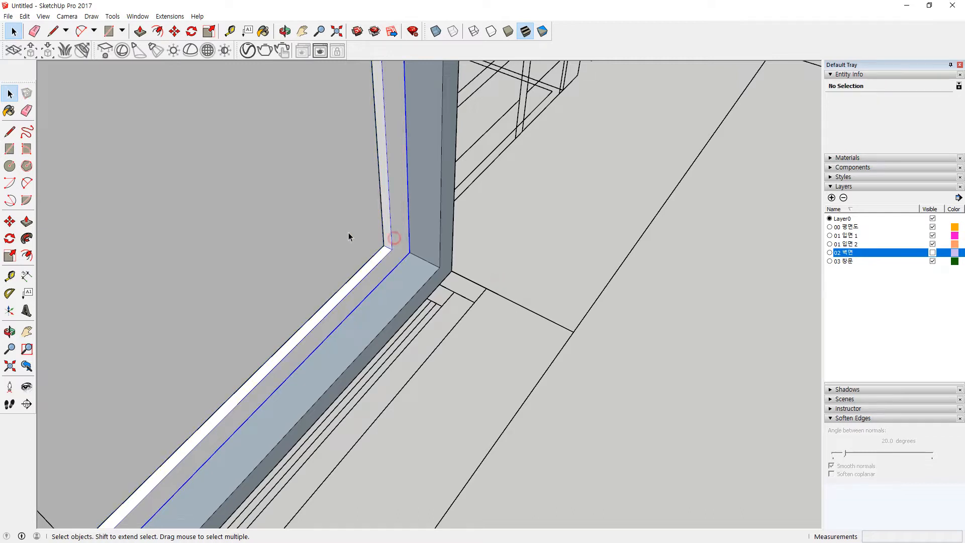
{"action": "left_click", "coordinate": [372, 254]}
{"action": "key", "text": "m"}
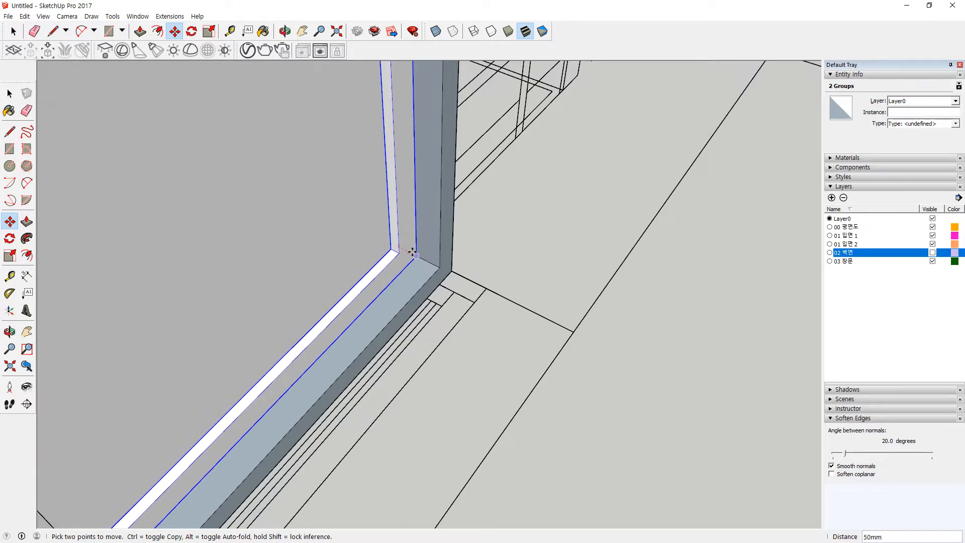
{"action": "left_click", "coordinate": [417, 256]}
{"action": "scroll", "coordinate": [346, 338], "scroll_direction": "down", "scroll_amount": 3}
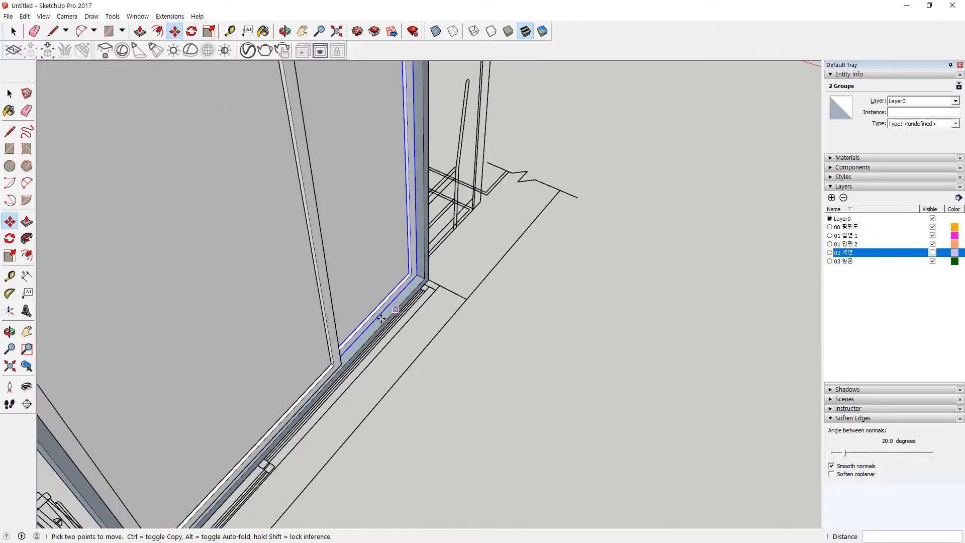
{"action": "key", "text": "space"}
Step: Add the sliding door panel and move all five window groups onto the wall corner endpoint
{"action": "left_click", "coordinate": [289, 351], "text": "shift"}
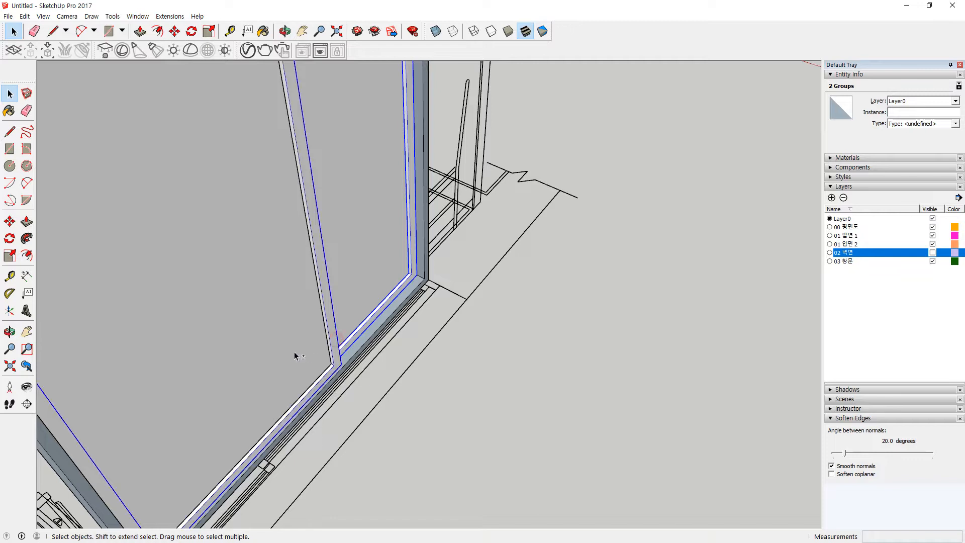
{"action": "scroll", "coordinate": [426, 285], "scroll_direction": "up", "scroll_amount": 5}
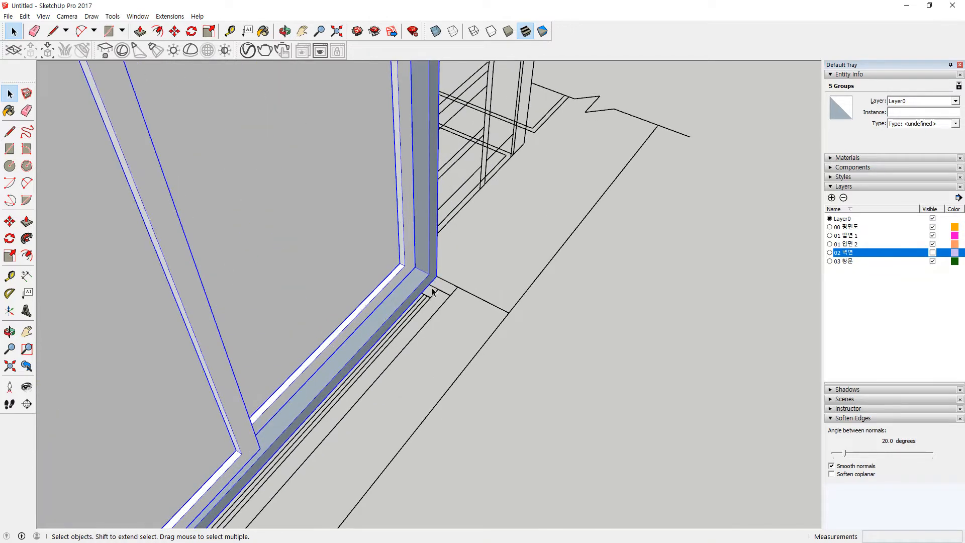
{"action": "key", "text": "m"}
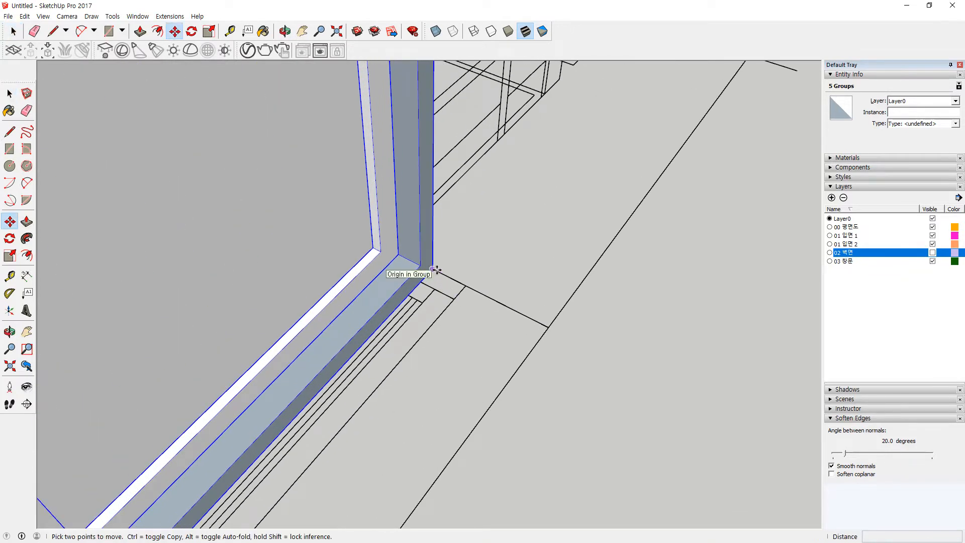
{"action": "left_click", "coordinate": [435, 270]}
{"action": "left_click", "coordinate": [466, 286]}
{"action": "middle_click_drag", "start_coordinate": [558, 266], "coordinate": [439, 248]}
{"action": "left_click", "coordinate": [429, 249]}
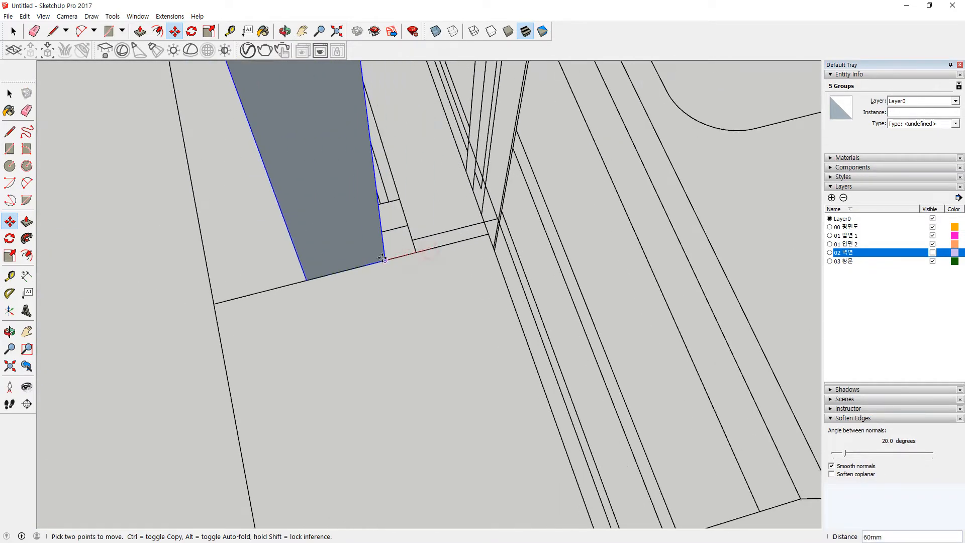
{"action": "key", "text": "space"}
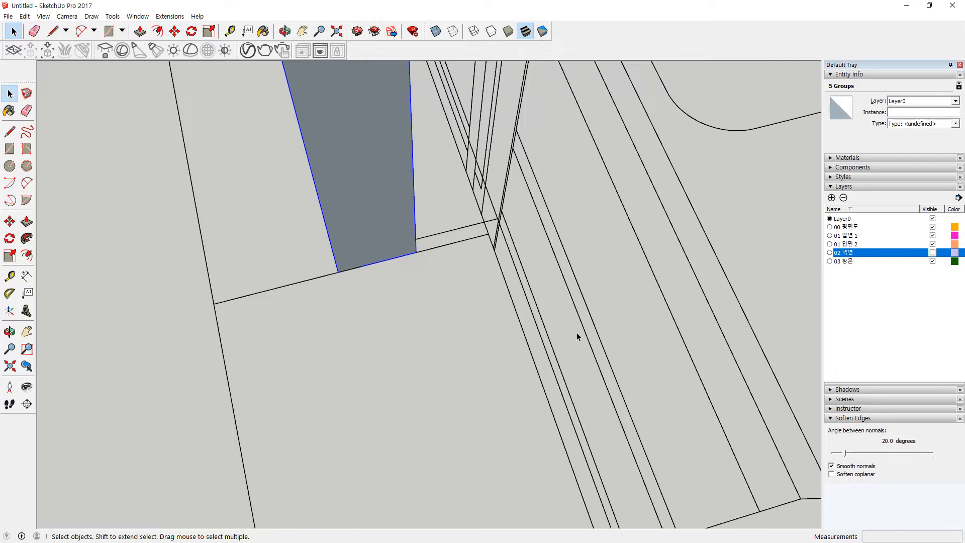
{"action": "scroll", "coordinate": [577, 335], "scroll_direction": "down", "scroll_amount": 5}
{"action": "scroll", "coordinate": [637, 299], "scroll_direction": "down", "scroll_amount": 5}
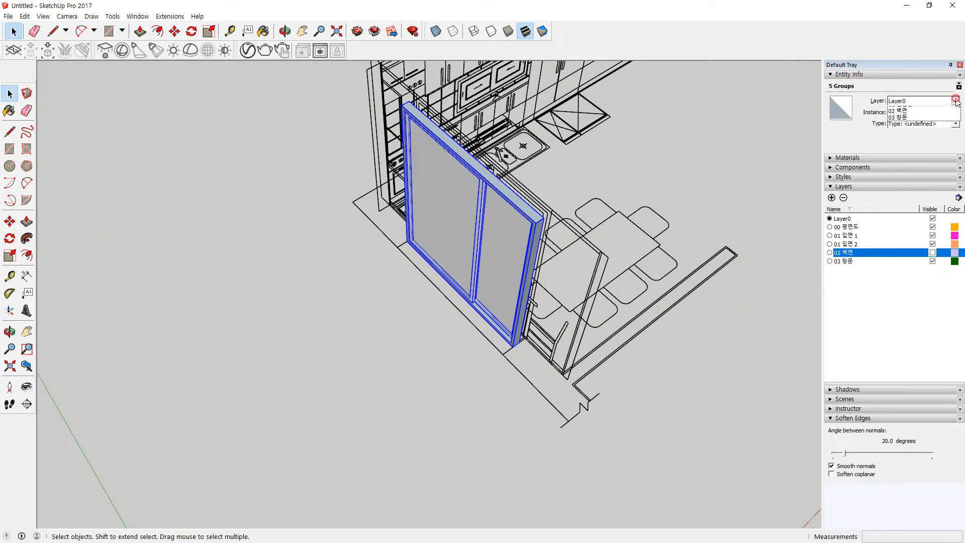
Step: Put the window groups on layer 03 창문 and make it the current layer
{"action": "left_click", "coordinate": [924, 143]}
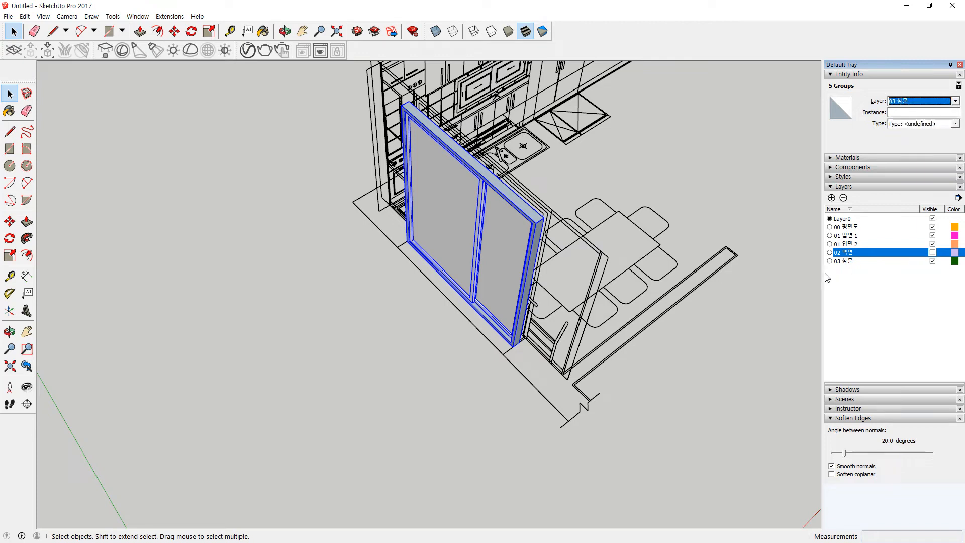
{"action": "left_click", "coordinate": [829, 261]}
{"action": "middle_click_drag", "start_coordinate": [377, 327], "coordinate": [551, 137]}
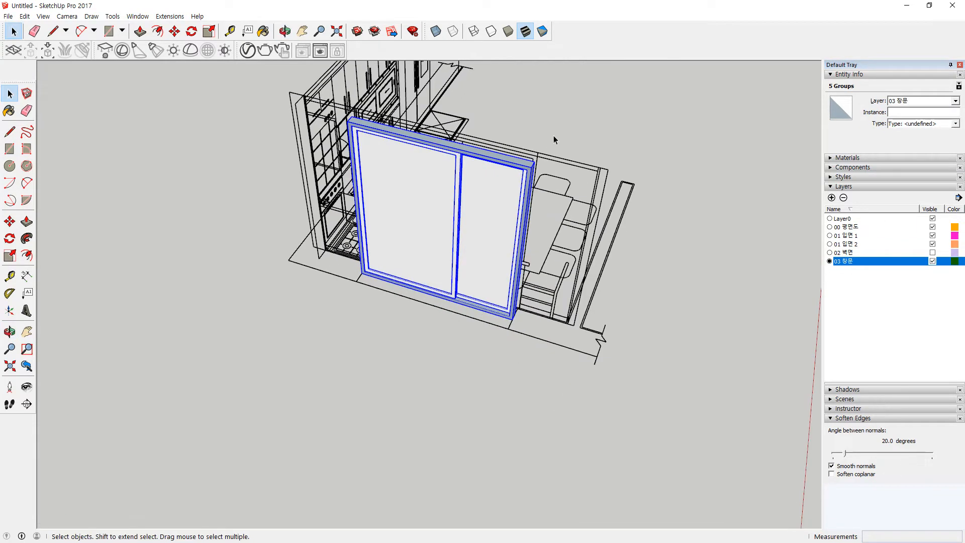
Step: Assign the window frame's contents and the left glass pane to layer 03 창문
{"action": "double_click", "coordinate": [522, 169]}
{"action": "key", "text": "ctrl+a"}
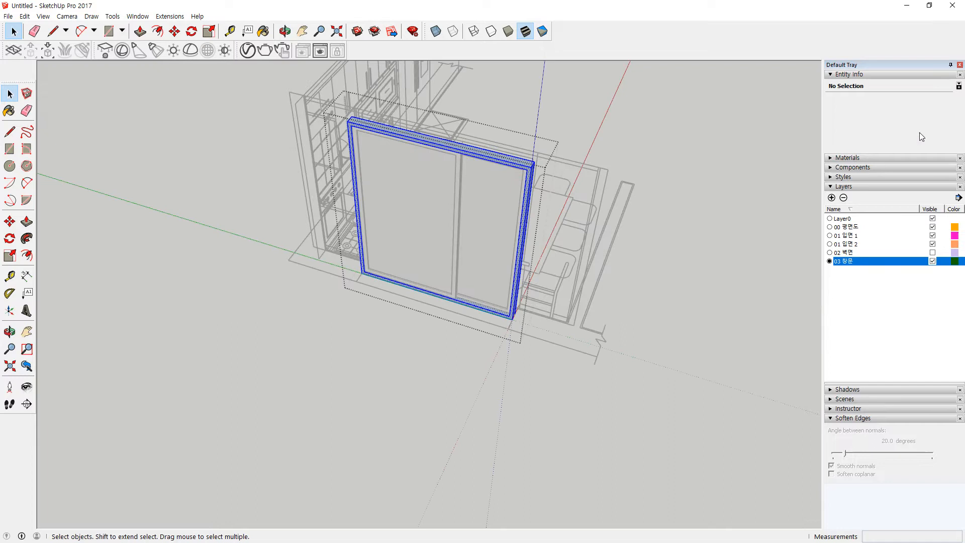
{"action": "left_click", "coordinate": [941, 102]}
{"action": "left_click", "coordinate": [935, 144]}
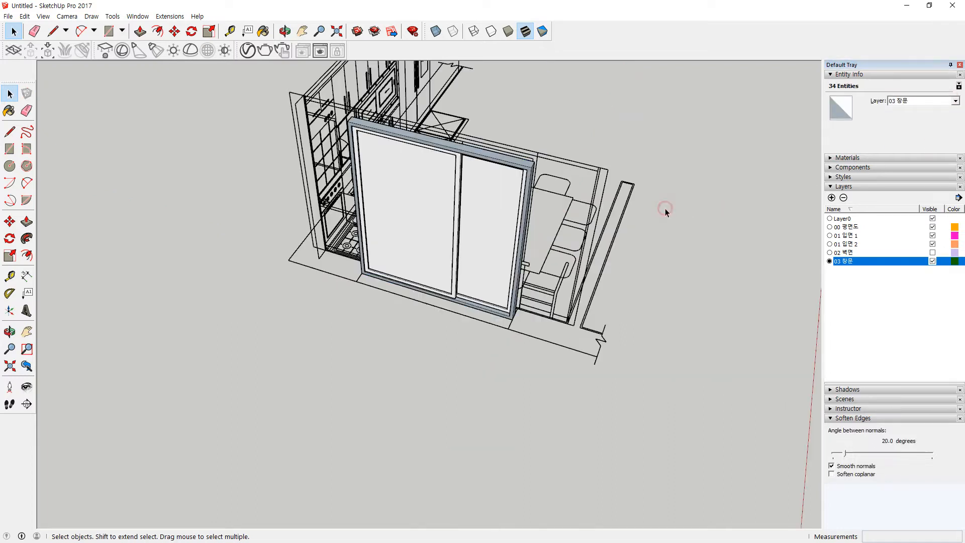
{"action": "left_click", "coordinate": [665, 209]}
{"action": "double_click", "coordinate": [427, 201]}
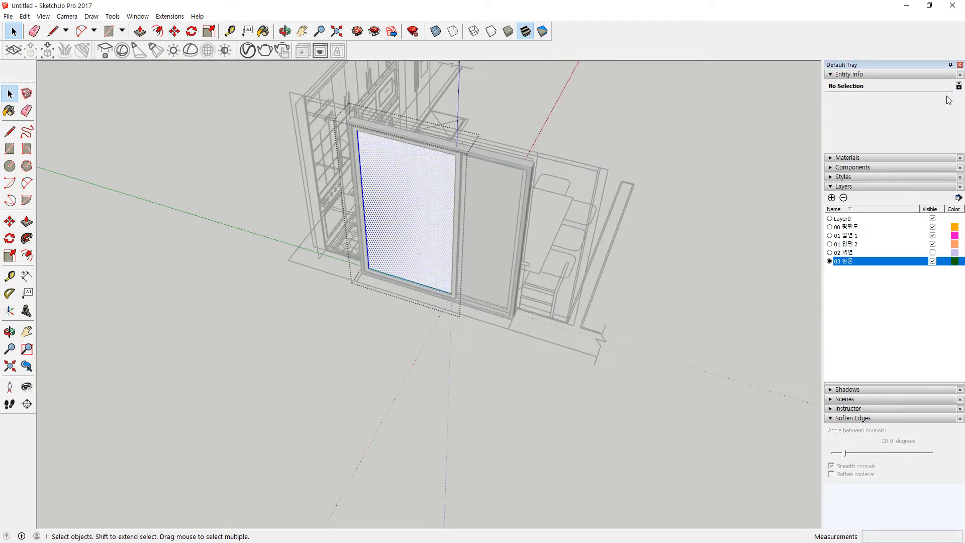
{"action": "left_click", "coordinate": [942, 101]}
{"action": "left_click", "coordinate": [923, 143]}
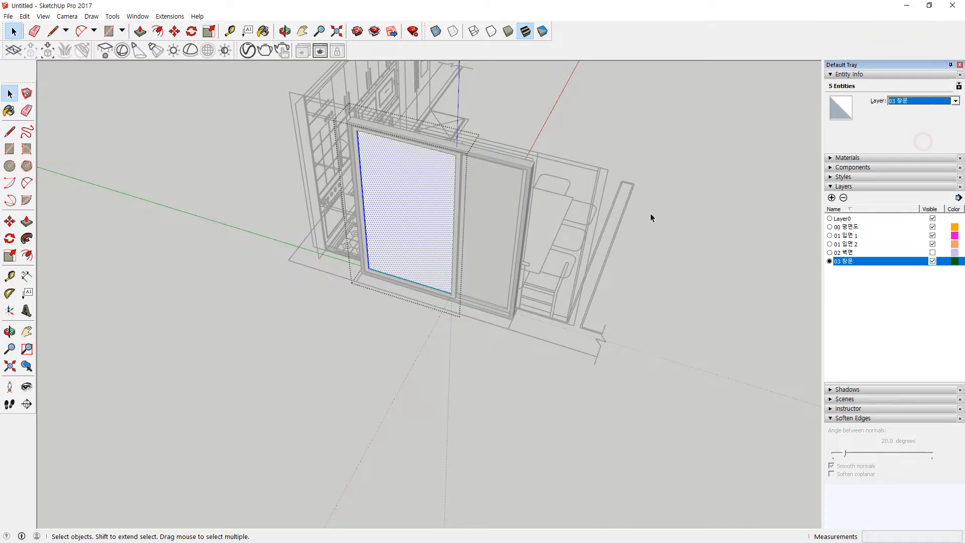
{"action": "left_click", "coordinate": [651, 216]}
Step: Assign the right and left sash groups' geometry to layer 03 창문
{"action": "double_click", "coordinate": [487, 209]}
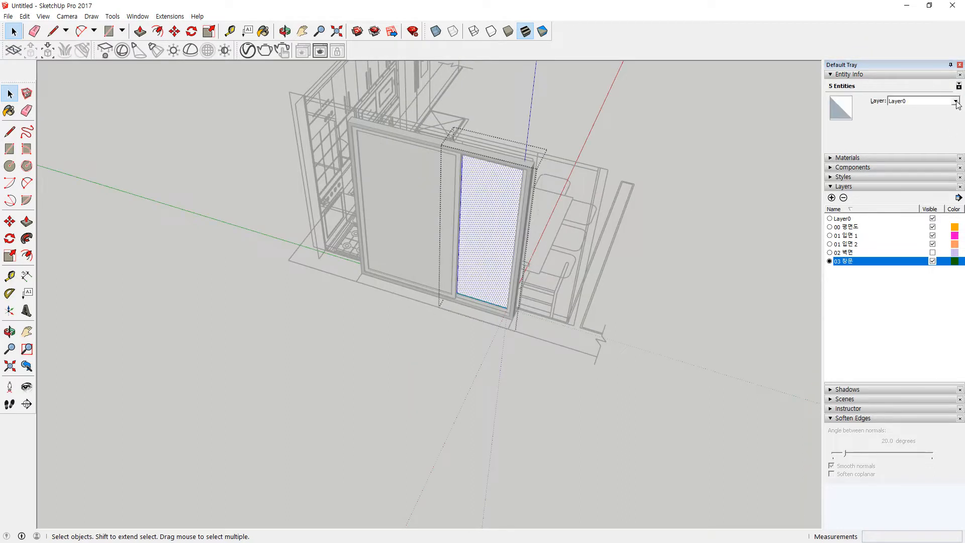
{"action": "left_click", "coordinate": [930, 101]}
{"action": "left_click", "coordinate": [919, 143]}
{"action": "left_click", "coordinate": [649, 222]}
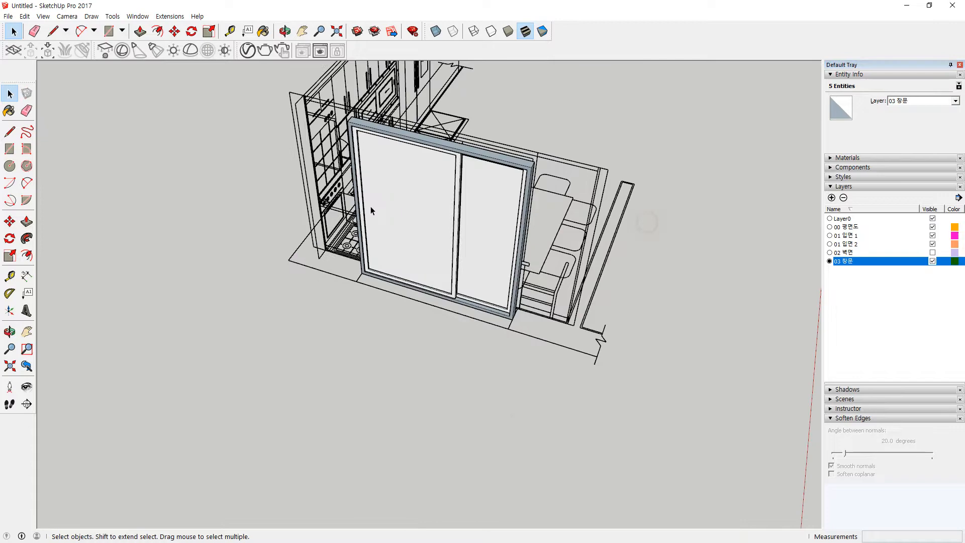
{"action": "double_click", "coordinate": [456, 170]}
{"action": "key", "text": "ctrl+a"}
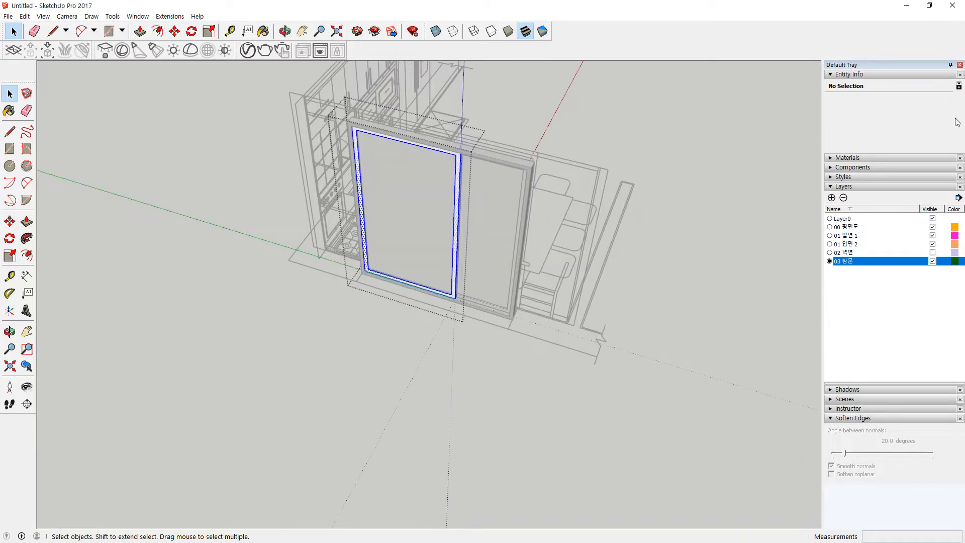
{"action": "left_click", "coordinate": [950, 102]}
{"action": "left_click", "coordinate": [918, 144]}
{"action": "left_click", "coordinate": [633, 232]}
{"action": "middle_click_drag", "start_coordinate": [632, 232], "coordinate": [382, 237]}
{"action": "scroll", "coordinate": [367, 219], "scroll_direction": "up", "scroll_amount": 2}
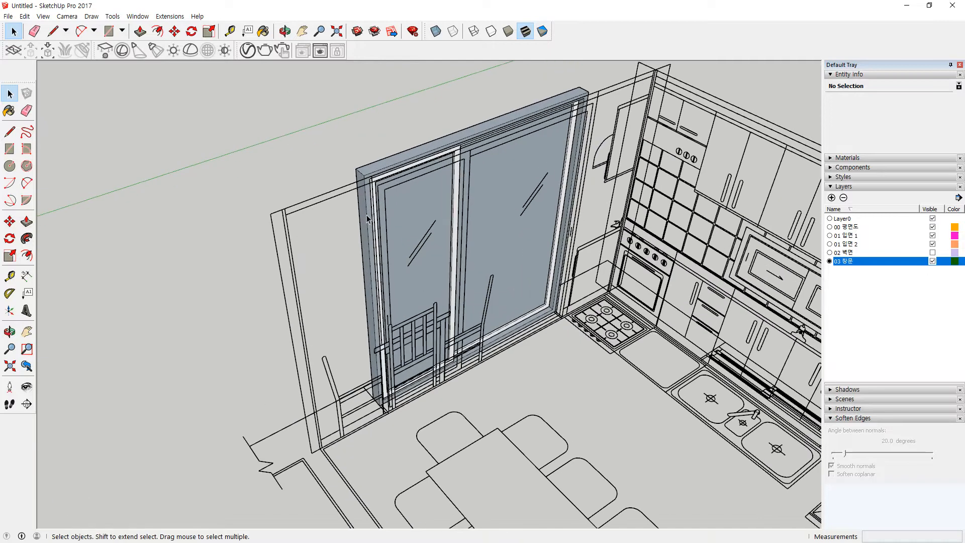
Step: Assign the remaining sash group's contents to layer 03 창문
{"action": "double_click", "coordinate": [458, 184]}
{"action": "key", "text": "ctrl+a"}
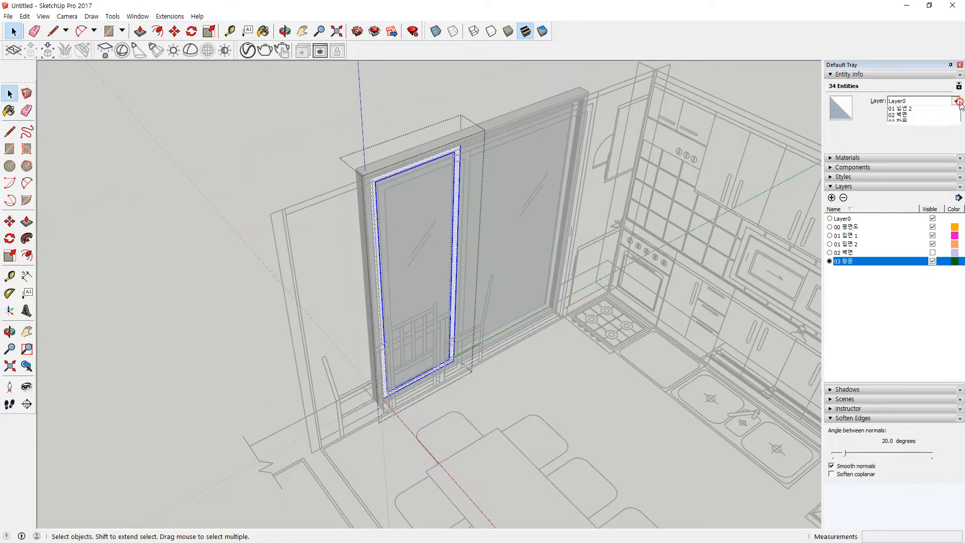
{"action": "left_click", "coordinate": [939, 144]}
{"action": "left_click", "coordinate": [653, 245]}
Step: Select the floor plan linework and make layer 02 벽면 visible again
{"action": "left_click", "coordinate": [629, 310]}
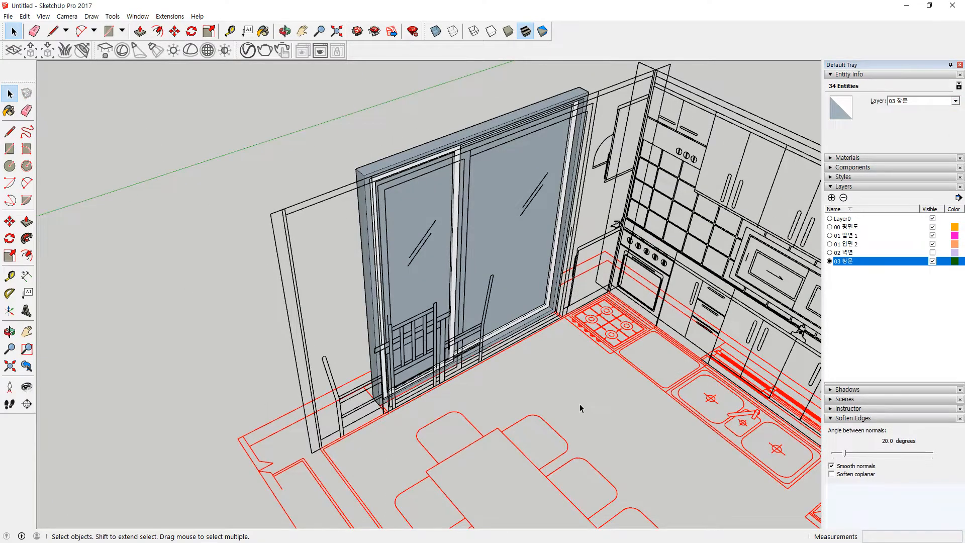
{"action": "scroll", "coordinate": [580, 409], "scroll_direction": "down", "scroll_amount": 1}
{"action": "left_click", "coordinate": [933, 252]}
{"action": "middle_click_drag", "start_coordinate": [528, 327], "coordinate": [472, 352]}
{"action": "left_click", "coordinate": [475, 461]}
Step: Orbit around the sliding door and the right wall to inspect them
{"action": "scroll", "coordinate": [504, 348], "scroll_direction": "up", "scroll_amount": 3}
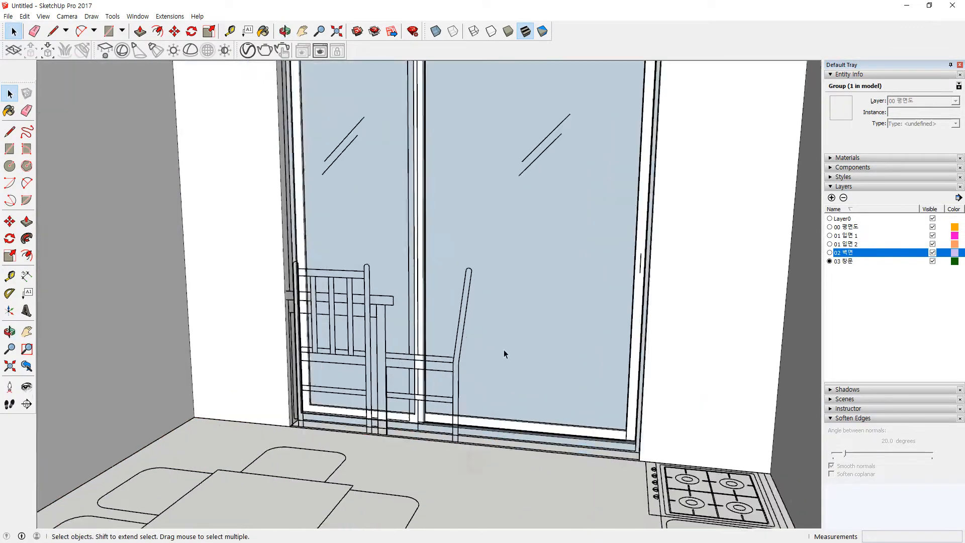
{"action": "middle_click_drag", "start_coordinate": [564, 442], "coordinate": [628, 481]}
{"action": "scroll", "coordinate": [626, 422], "scroll_direction": "up", "scroll_amount": 5}
{"action": "middle_click_drag", "start_coordinate": [627, 422], "coordinate": [679, 433]}
{"action": "scroll", "coordinate": [544, 380], "scroll_direction": "down", "scroll_amount": 4}
{"action": "scroll", "coordinate": [544, 379], "scroll_direction": "down", "scroll_amount": 4}
{"action": "scroll", "coordinate": [530, 376], "scroll_direction": "up", "scroll_amount": 2}
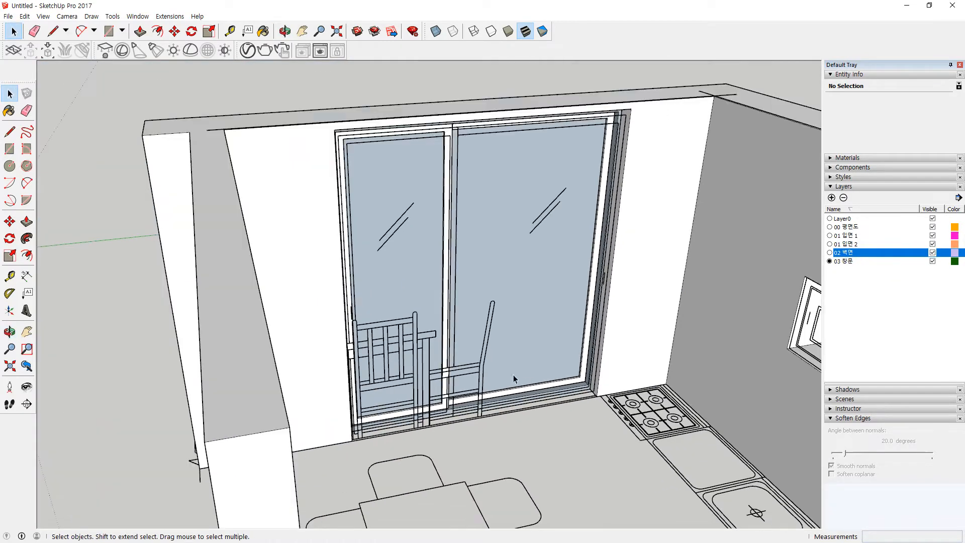
{"action": "mouse_move", "coordinate": [365, 444]}
{"action": "left_mouse_down"}
{"action": "mouse_move", "coordinate": [566, 37]}
{"action": "mouse_move", "coordinate": [463, 431]}
{"action": "left_mouse_up"}
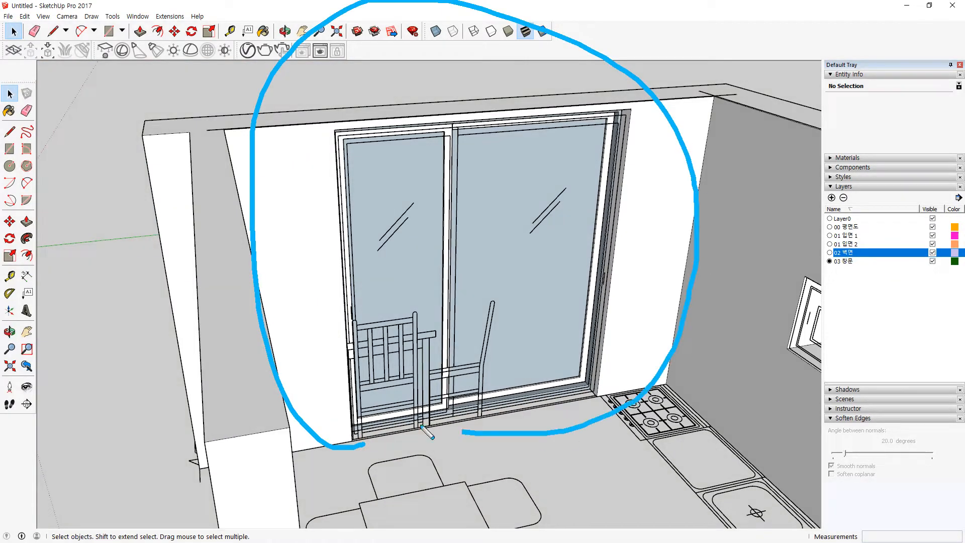
{"action": "key", "text": "Escape"}
{"action": "middle_click_drag", "start_coordinate": [331, 410], "coordinate": [443, 347]}
{"action": "scroll", "coordinate": [553, 322], "scroll_direction": "up", "scroll_amount": 5}
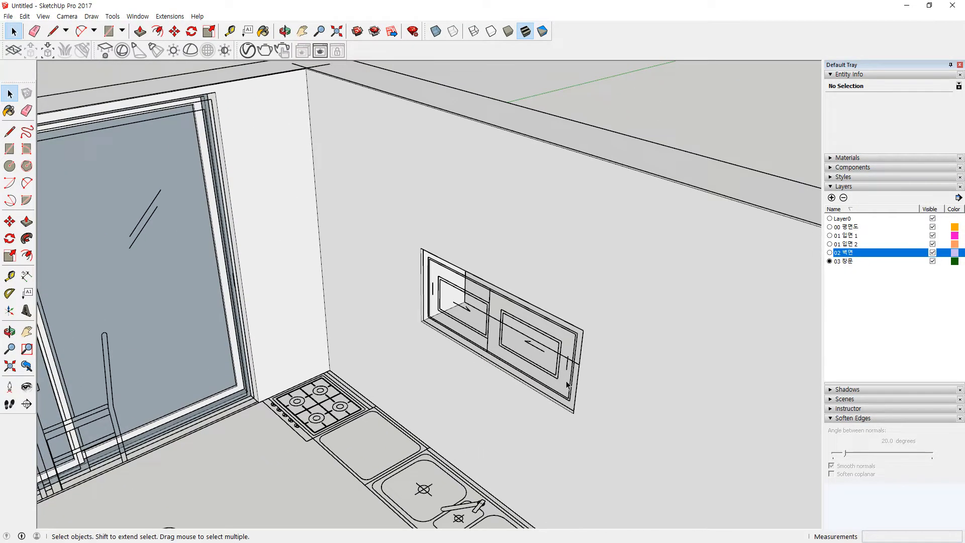
{"action": "key", "text": "space"}
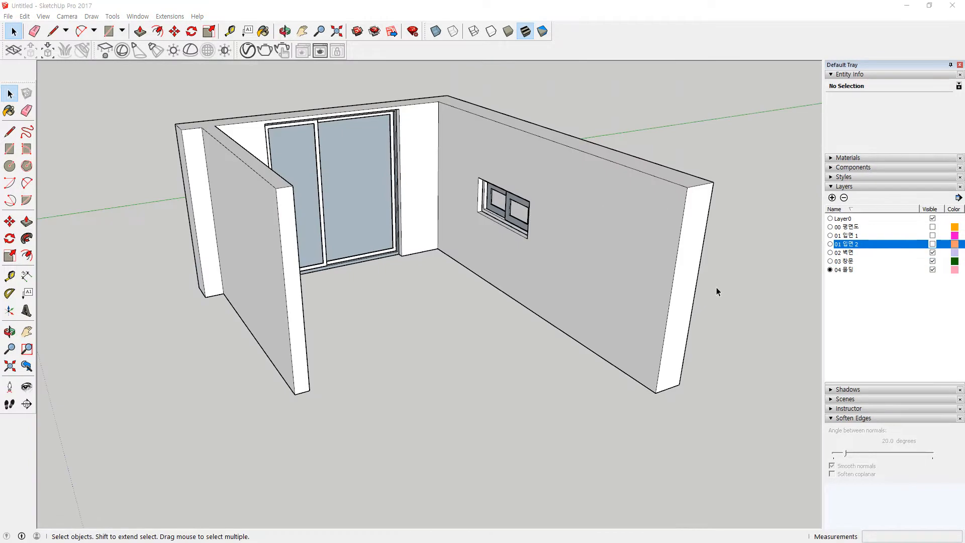
{"action": "scroll", "coordinate": [406, 268], "scroll_direction": "up", "scroll_amount": 2}
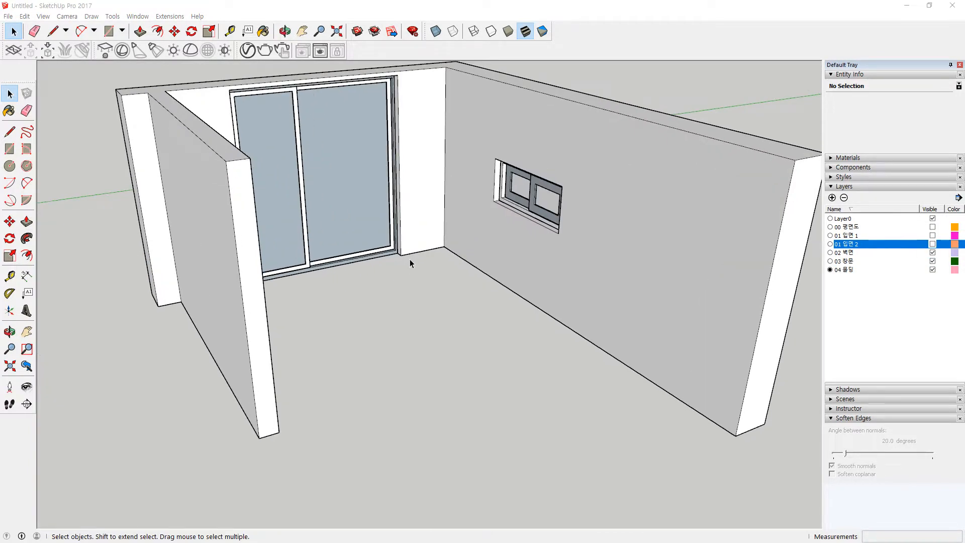
Step: Trace base lines along the wall and draw a 10 × 100 mm baseboard profile rectangle at the far corner
{"action": "key", "text": "l"}
{"action": "left_click", "coordinate": [401, 255]}
{"action": "left_click", "coordinate": [444, 248]}
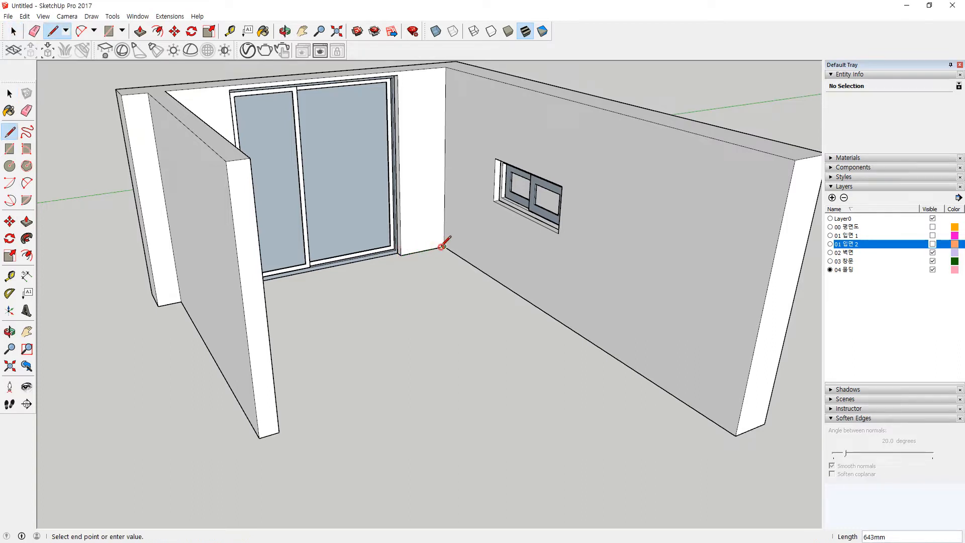
{"action": "left_click", "coordinate": [735, 435]}
{"action": "scroll", "coordinate": [736, 437], "scroll_direction": "up", "scroll_amount": 5}
{"action": "key", "text": "r"}
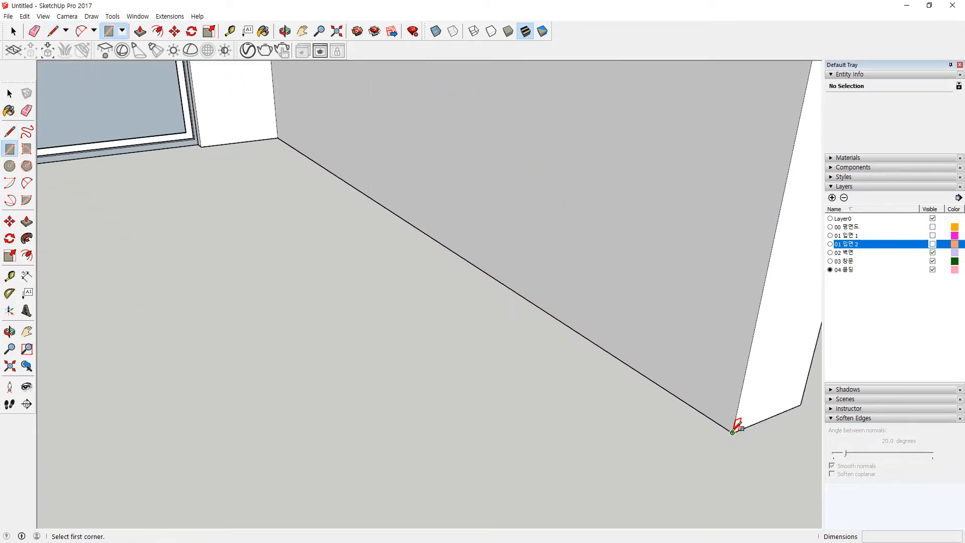
{"action": "left_click", "coordinate": [732, 433]}
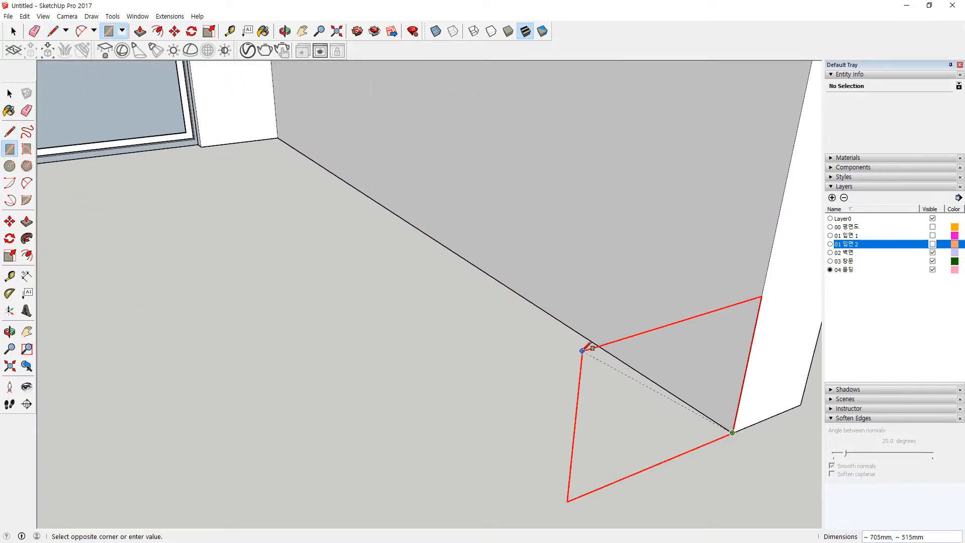
{"action": "type", "text": "10,100"}
{"action": "key", "text": "Return"}
Step: Select the profile rectangle and move it onto the wall's corner endpoint
{"action": "scroll", "coordinate": [719, 418], "scroll_direction": "up", "scroll_amount": 3}
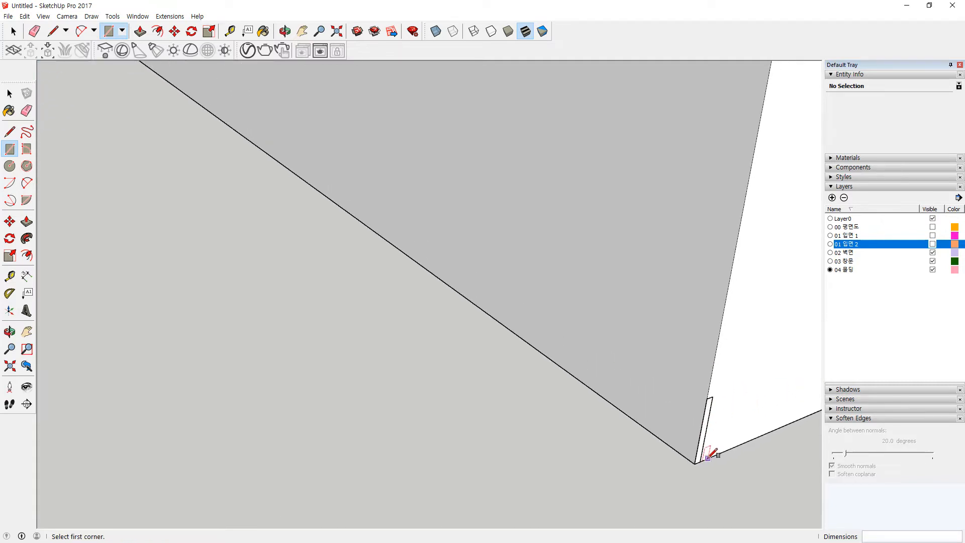
{"action": "scroll", "coordinate": [708, 458], "scroll_direction": "up", "scroll_amount": 2}
{"action": "key", "text": "space"}
{"action": "double_click", "coordinate": [695, 446]}
{"action": "left_click_drag", "start_coordinate": [694, 336], "coordinate": [724, 528]}
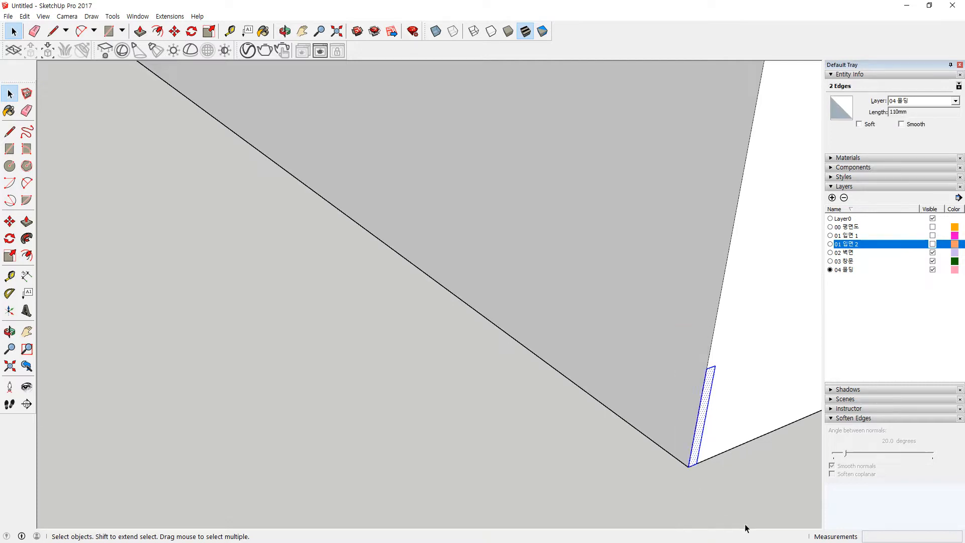
{"action": "key", "text": "m"}
{"action": "left_click", "coordinate": [697, 463]}
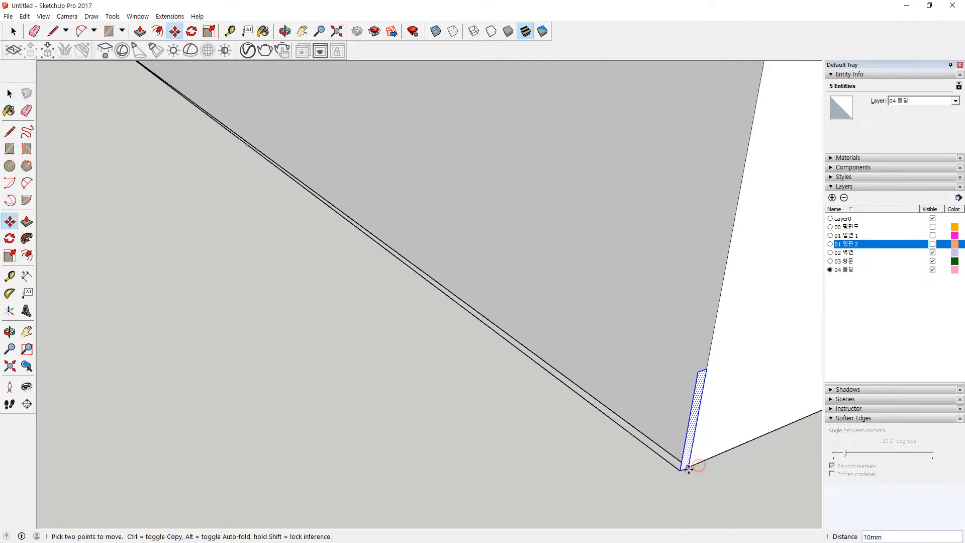
{"action": "left_click", "coordinate": [688, 468]}
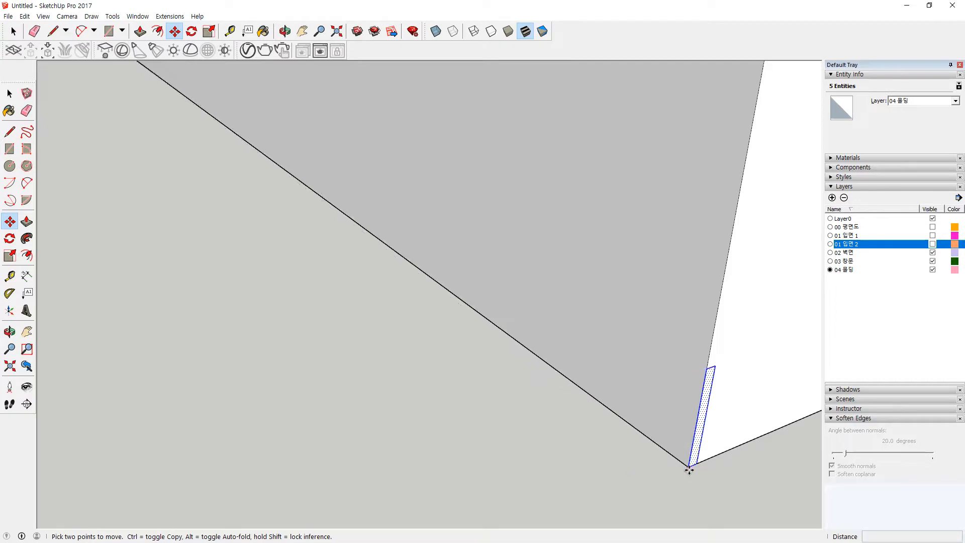
Step: Clean up the profile by erasing its extra right and top edges and the short bottom edge
{"action": "left_click", "coordinate": [697, 463]}
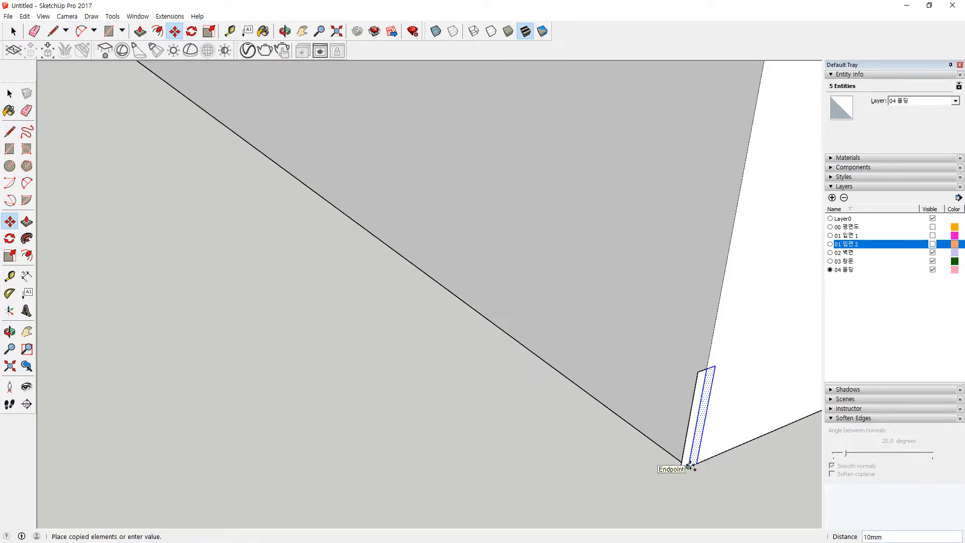
{"action": "scroll", "coordinate": [721, 376], "scroll_direction": "up", "scroll_amount": 1}
{"action": "key", "text": "e"}
{"action": "left_click_drag", "start_coordinate": [708, 359], "coordinate": [712, 402]}
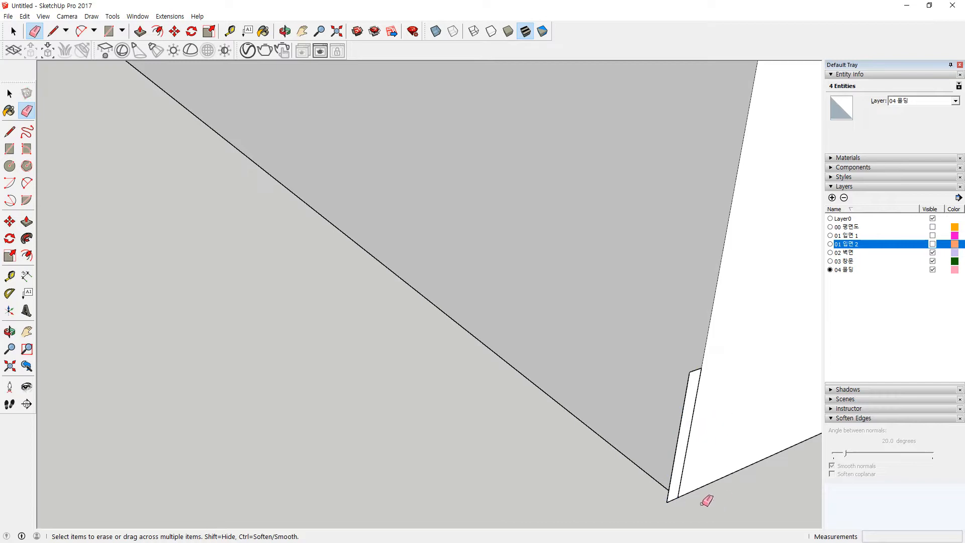
{"action": "key", "text": "space"}
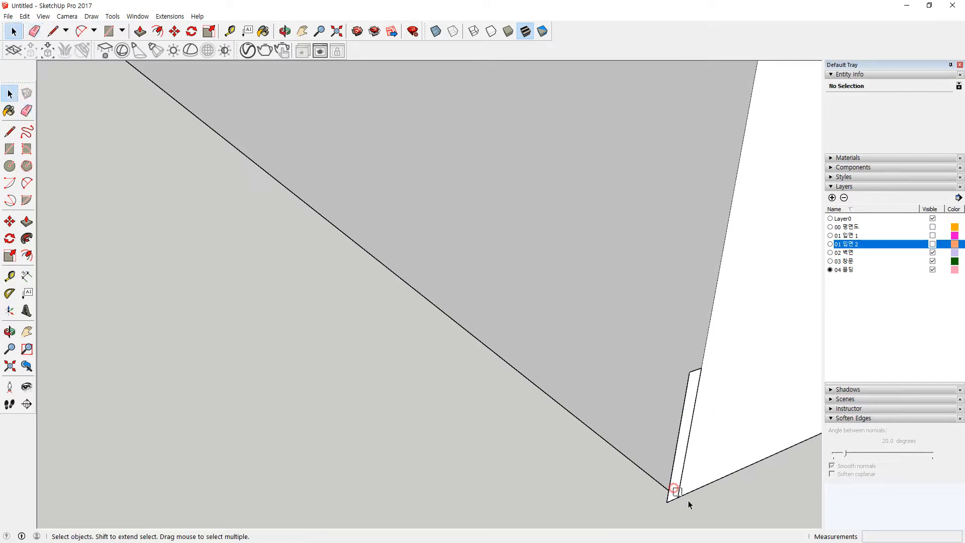
{"action": "key", "text": "Delete"}
Step: Follow Me the profile along the long floor edge and adjoining edge to form the baseboard
{"action": "left_click", "coordinate": [645, 472]}
{"action": "scroll", "coordinate": [467, 362], "scroll_direction": "down", "scroll_amount": 3}
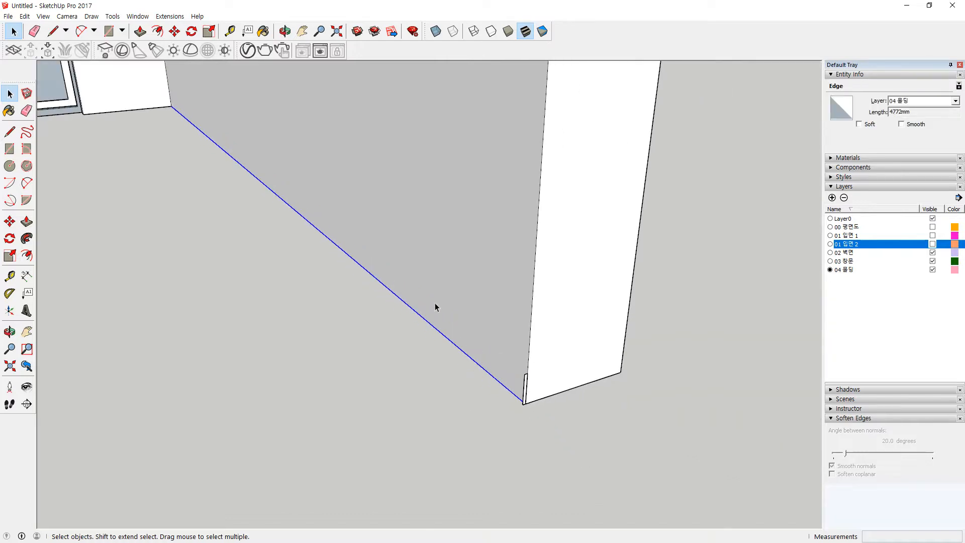
{"action": "left_click", "coordinate": [144, 111], "text": "shift"}
{"action": "left_click", "coordinate": [27, 238]}
{"action": "scroll", "coordinate": [461, 401], "scroll_direction": "up", "scroll_amount": 1}
{"action": "scroll", "coordinate": [580, 404], "scroll_direction": "up", "scroll_amount": 1}
{"action": "left_click", "coordinate": [583, 397]}
{"action": "scroll", "coordinate": [339, 340], "scroll_direction": "down", "scroll_amount": 3}
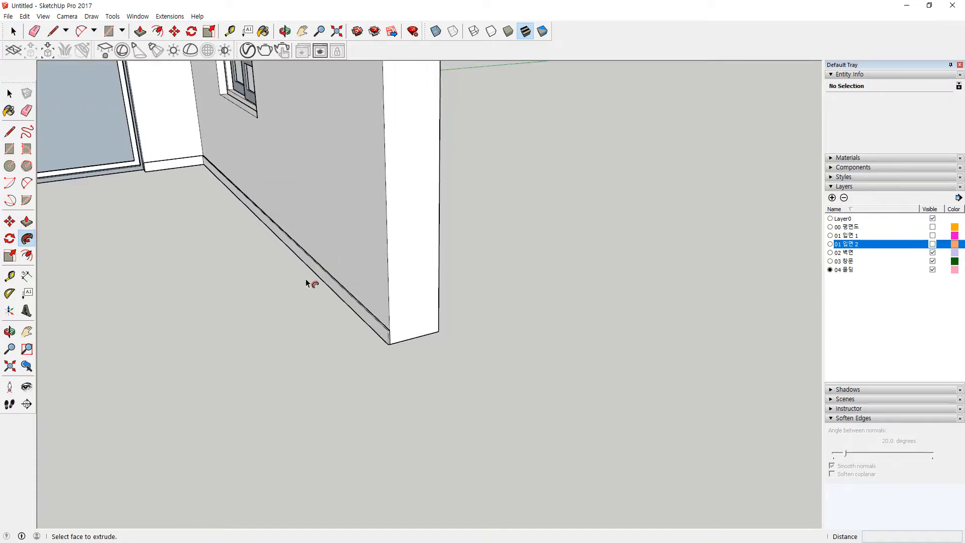
{"action": "scroll", "coordinate": [352, 301], "scroll_direction": "up", "scroll_amount": 2}
Step: Reverse the baseboard's faces and make it a group
{"action": "key", "text": "space"}
{"action": "triple_click", "coordinate": [353, 302]}
{"action": "right_click", "coordinate": [353, 301]}
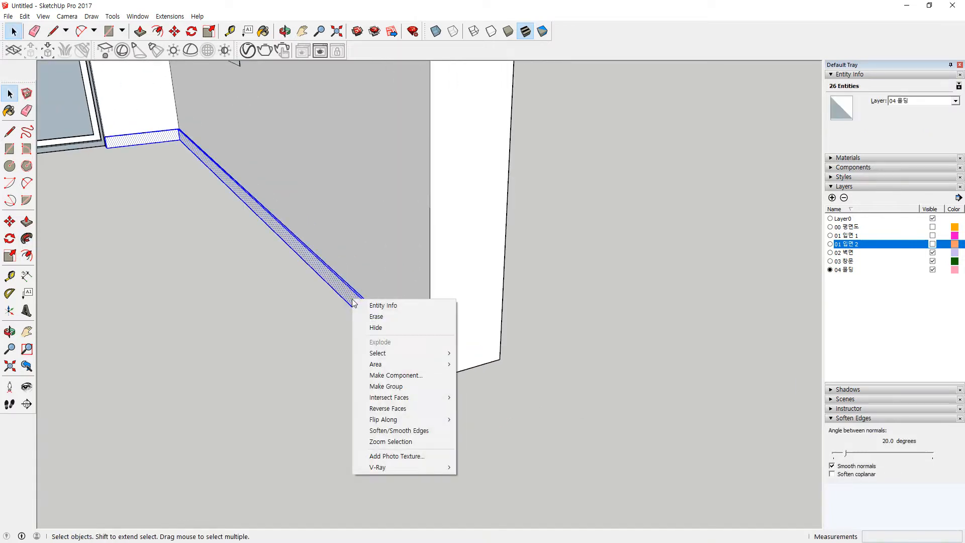
{"action": "key", "text": "r"}
{"action": "right_click", "coordinate": [352, 299]}
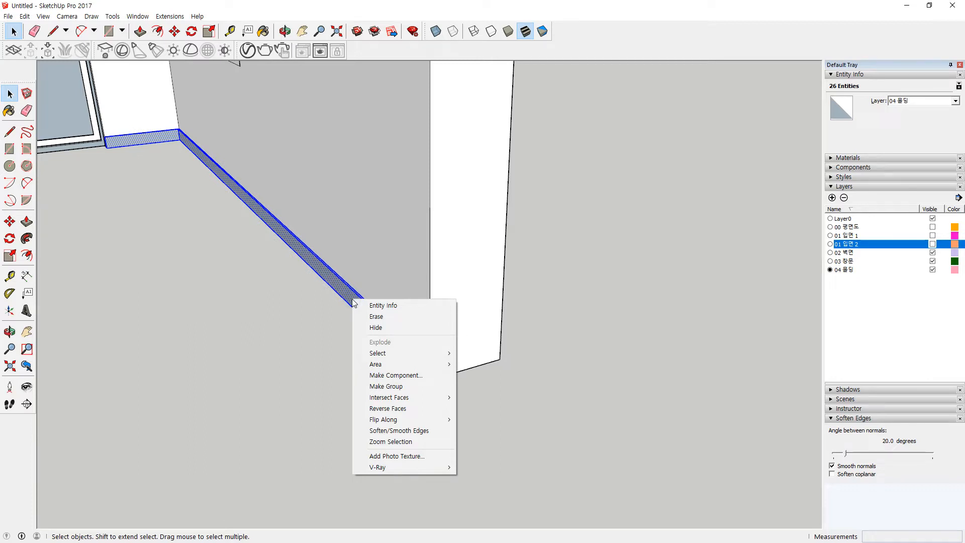
{"action": "key", "text": "g"}
{"action": "left_click", "coordinate": [169, 334]}
{"action": "scroll", "coordinate": [157, 327], "scroll_direction": "down", "scroll_amount": 2}
{"action": "middle_click_drag", "start_coordinate": [157, 327], "coordinate": [359, 387], "text": "shift"}
{"action": "scroll", "coordinate": [289, 130], "scroll_direction": "up", "scroll_amount": 2}
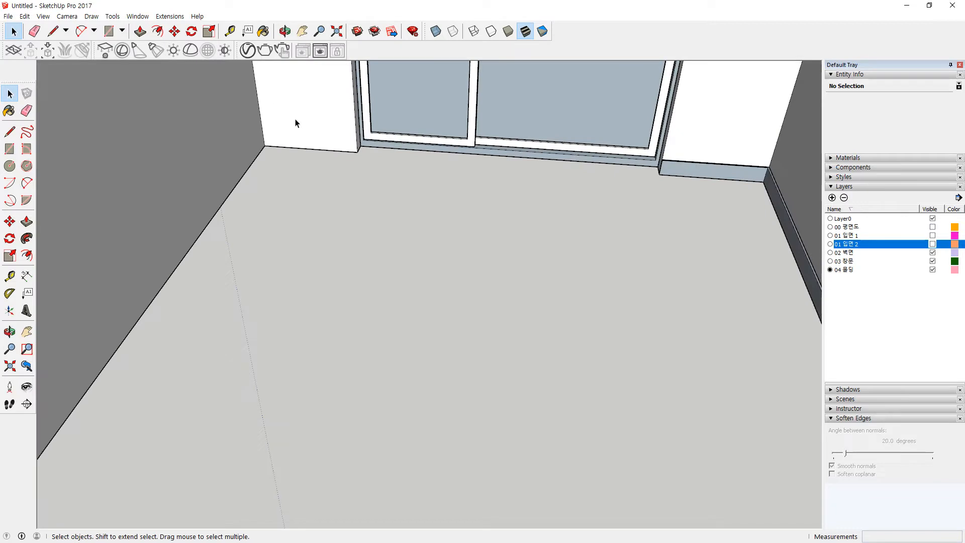
{"action": "scroll", "coordinate": [302, 136], "scroll_direction": "down", "scroll_amount": 1}
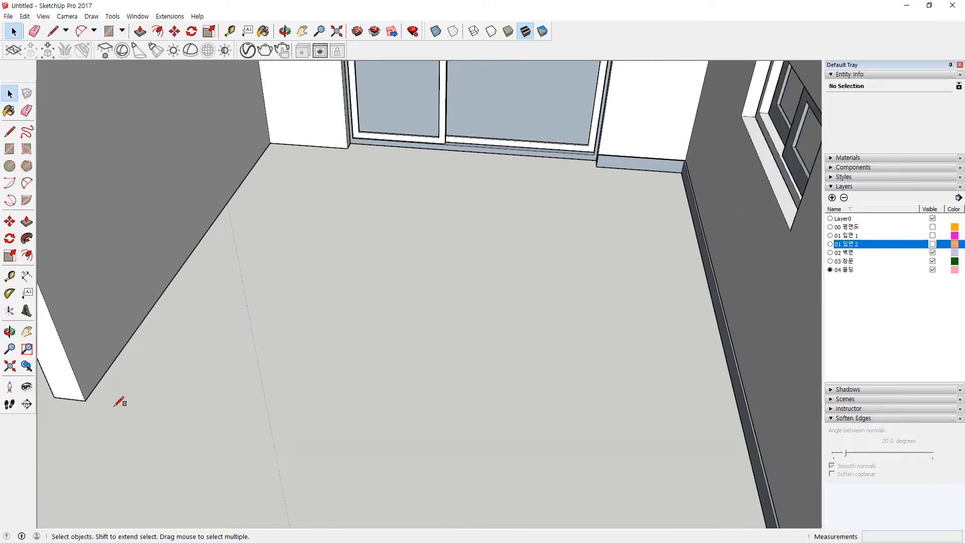
Step: Draw a 10 × 10 mm profile at the left wall corner and a line path to the column
{"action": "key", "text": "r"}
{"action": "left_click", "coordinate": [85, 401]}
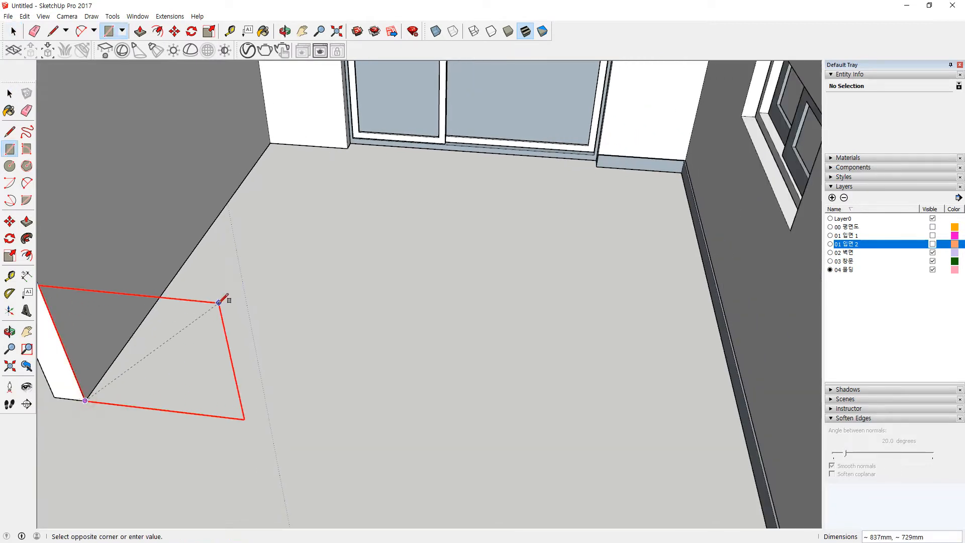
{"action": "type", "text": "10,10"}
{"action": "key", "text": "Return"}
{"action": "scroll", "coordinate": [99, 401], "scroll_direction": "up", "scroll_amount": 2}
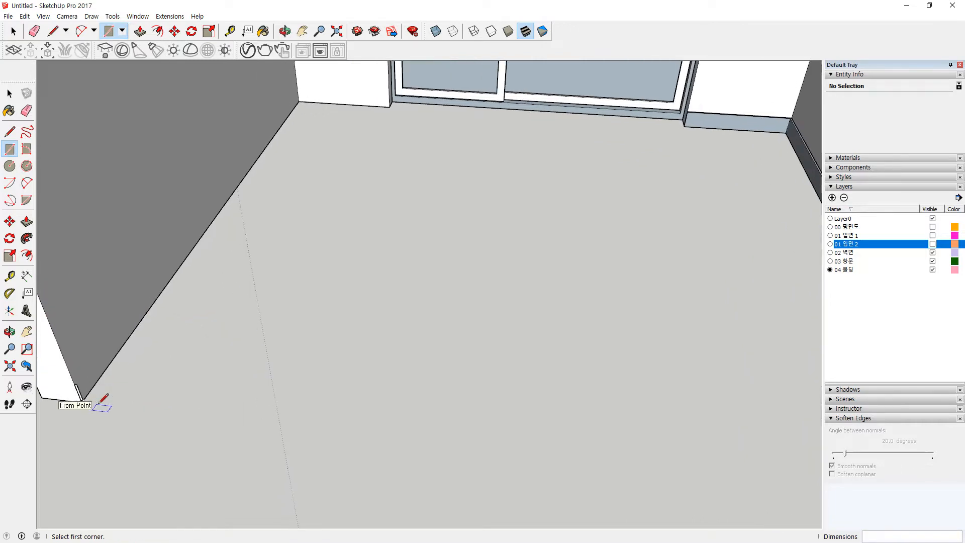
{"action": "key", "text": "l"}
{"action": "scroll", "coordinate": [83, 400], "scroll_direction": "up", "scroll_amount": 3}
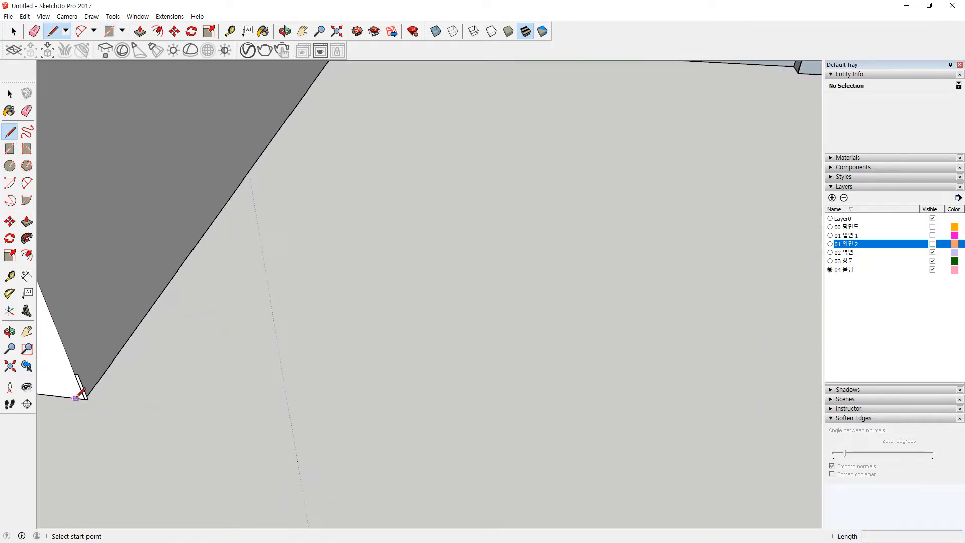
{"action": "left_click", "coordinate": [91, 400]}
{"action": "scroll", "coordinate": [276, 155], "scroll_direction": "down", "scroll_amount": 4}
{"action": "middle_click_drag", "start_coordinate": [269, 125], "coordinate": [118, 372], "text": "shift"}
{"action": "scroll", "coordinate": [221, 232], "scroll_direction": "up", "scroll_amount": 2}
{"action": "left_click", "coordinate": [261, 212]}
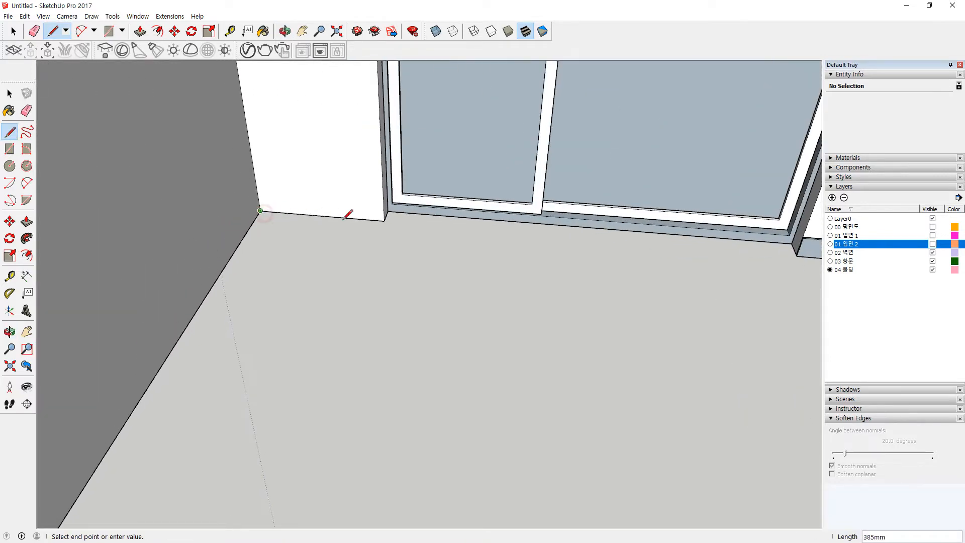
{"action": "left_click", "coordinate": [383, 223]}
Step: Follow Me the small profile along the diagonal floor edge into a molding strip
{"action": "key", "text": "space"}
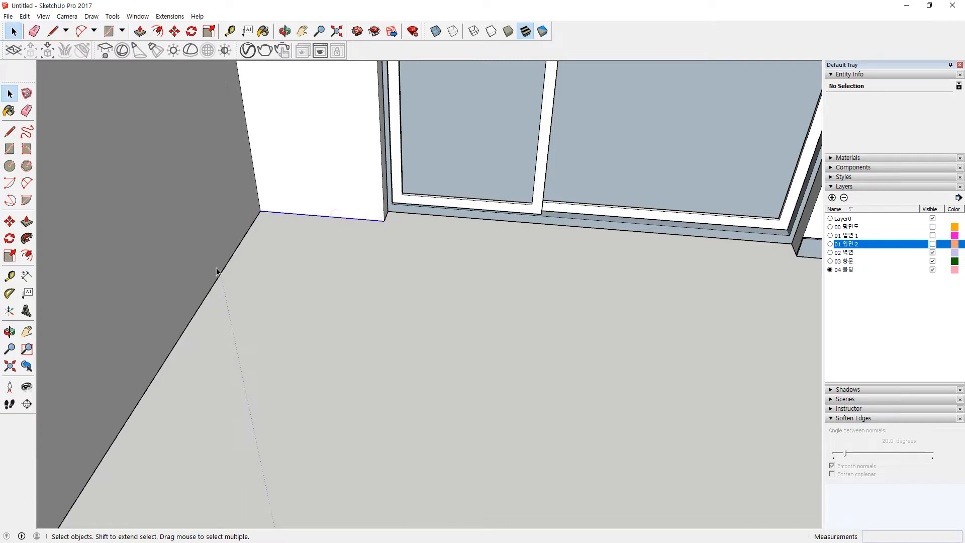
{"action": "left_click", "coordinate": [223, 273]}
{"action": "scroll", "coordinate": [206, 339], "scroll_direction": "down", "scroll_amount": 3}
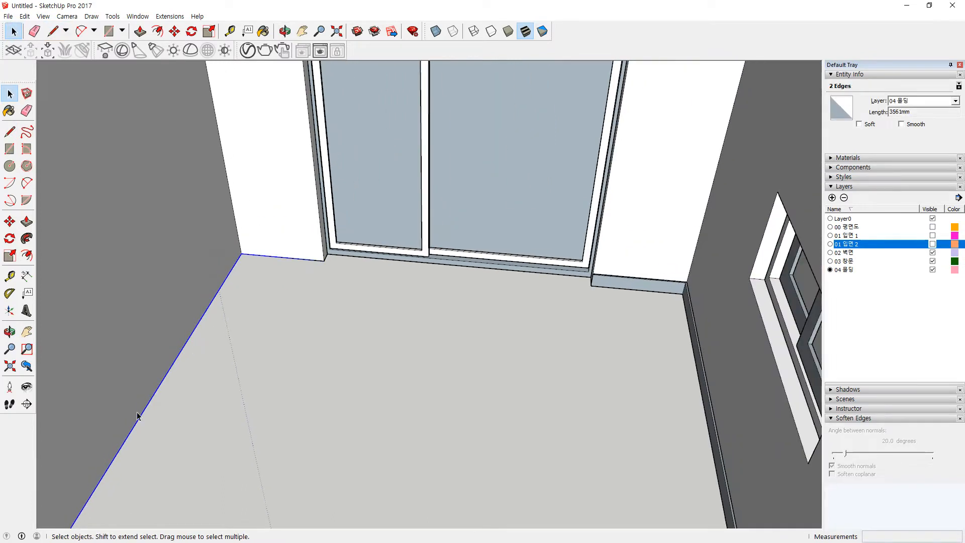
{"action": "middle_click_drag", "start_coordinate": [138, 416], "coordinate": [317, 129], "text": "shift"}
{"action": "scroll", "coordinate": [254, 236], "scroll_direction": "up", "scroll_amount": 3}
{"action": "scroll", "coordinate": [254, 238], "scroll_direction": "up", "scroll_amount": 2}
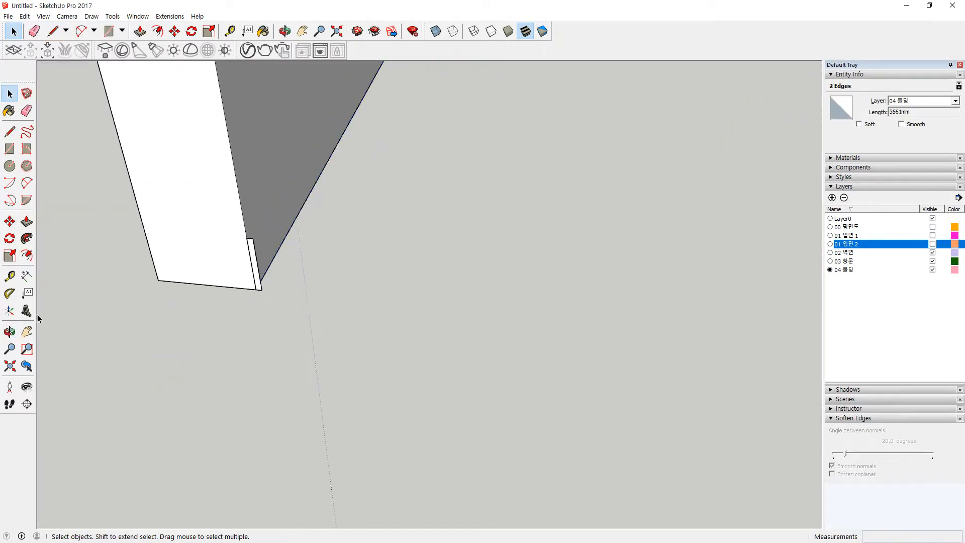
{"action": "left_click", "coordinate": [27, 239]}
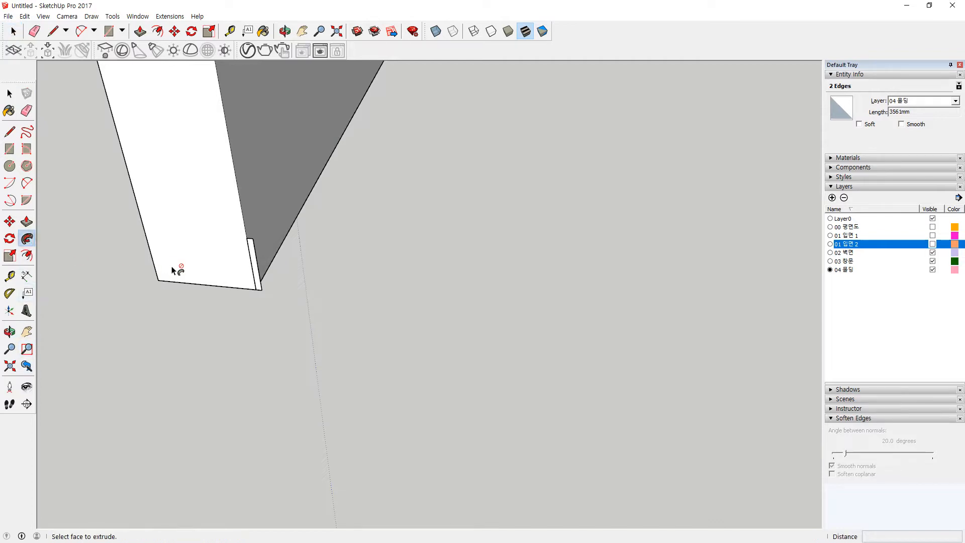
{"action": "left_click", "coordinate": [257, 279]}
Step: Reverse the molding strip's faces and group it into one solid
{"action": "key", "text": "space"}
{"action": "triple_click", "coordinate": [287, 215]}
{"action": "right_click", "coordinate": [287, 214]}
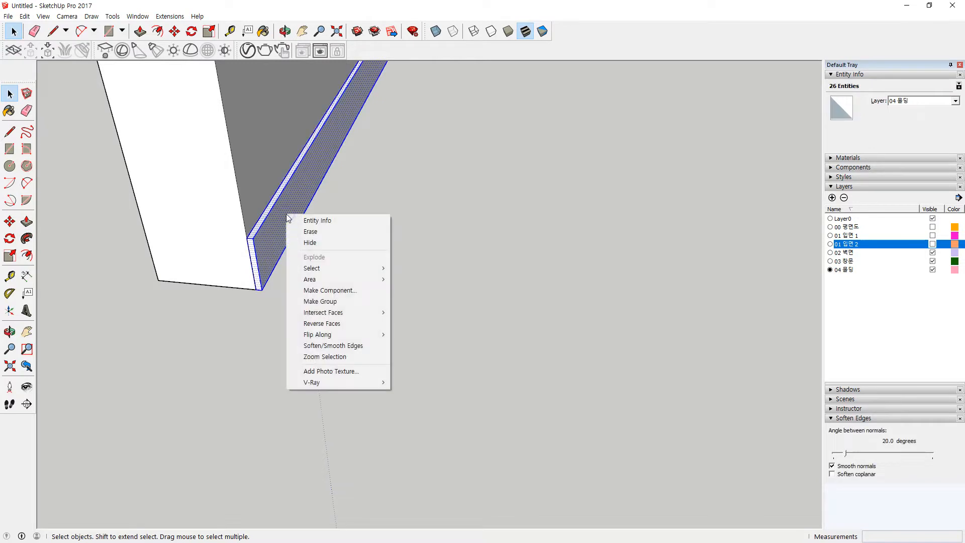
{"action": "key", "text": "r"}
{"action": "right_click", "coordinate": [285, 214]}
{"action": "left_click", "coordinate": [313, 299]}
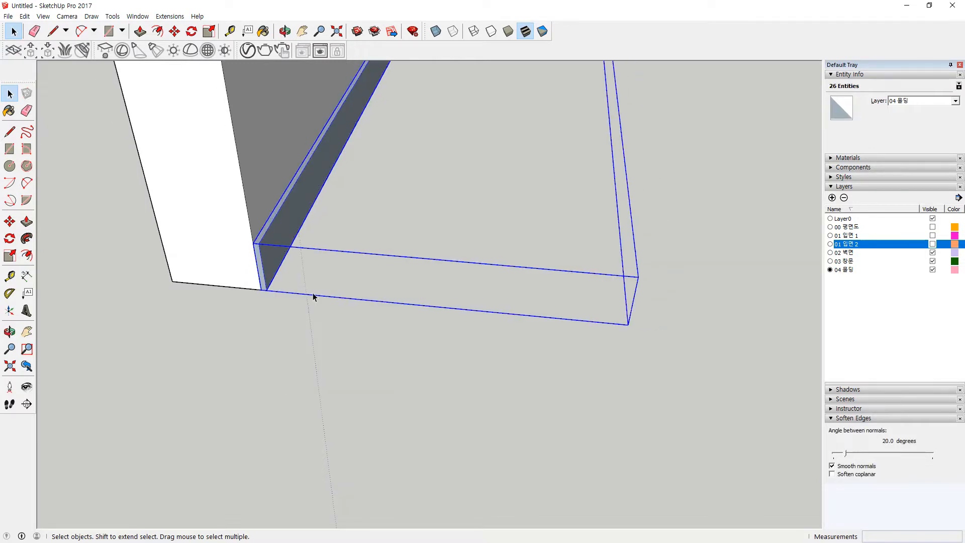
{"action": "scroll", "coordinate": [313, 294], "scroll_direction": "down", "scroll_amount": 6}
{"action": "left_click", "coordinate": [426, 311]}
Step: Draw path lines along the tops of the right, back and left walls
{"action": "scroll", "coordinate": [442, 301], "scroll_direction": "up", "scroll_amount": 3}
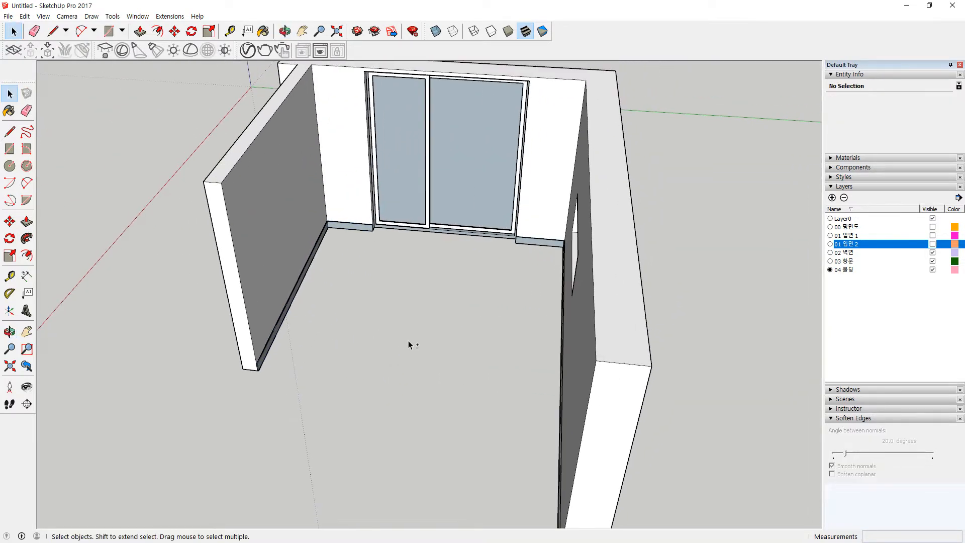
{"action": "key", "text": "l"}
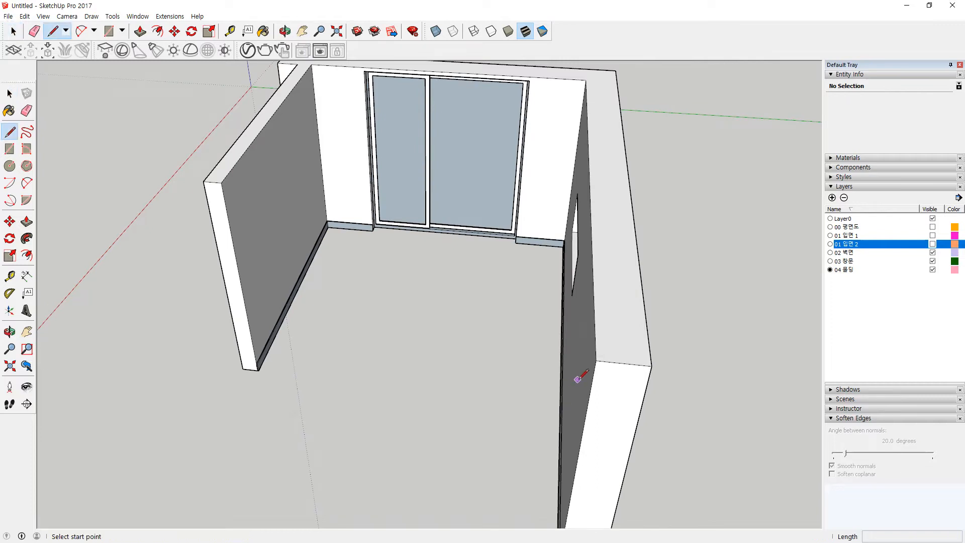
{"action": "left_click", "coordinate": [596, 361]}
{"action": "left_click", "coordinate": [585, 80]}
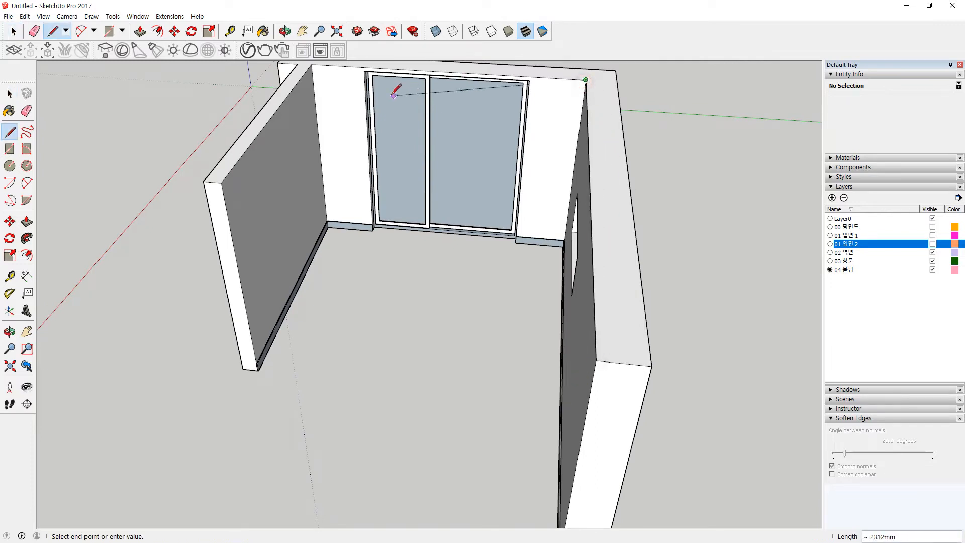
{"action": "middle_click_drag", "start_coordinate": [367, 76], "coordinate": [370, 101], "text": "shift"}
{"action": "left_click", "coordinate": [314, 90]}
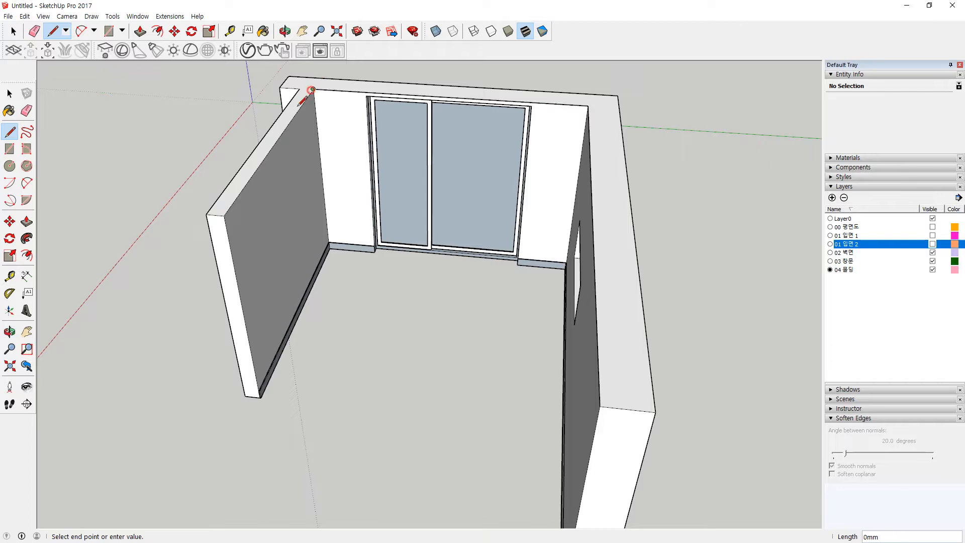
{"action": "left_click", "coordinate": [223, 215]}
{"action": "key", "text": "space"}
Step: Draw a 45 × 45 mm profile square at the right wall's top corner
{"action": "middle_click_drag", "start_coordinate": [436, 440], "coordinate": [772, 327]}
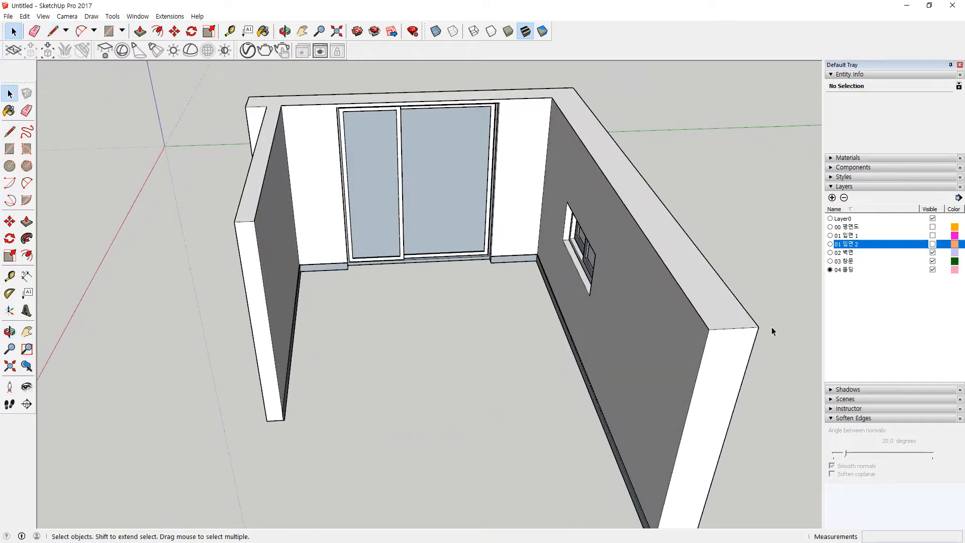
{"action": "scroll", "coordinate": [728, 338], "scroll_direction": "up", "scroll_amount": 5}
{"action": "scroll", "coordinate": [726, 333], "scroll_direction": "up", "scroll_amount": 1}
{"action": "key", "text": "r"}
{"action": "left_click", "coordinate": [715, 315]}
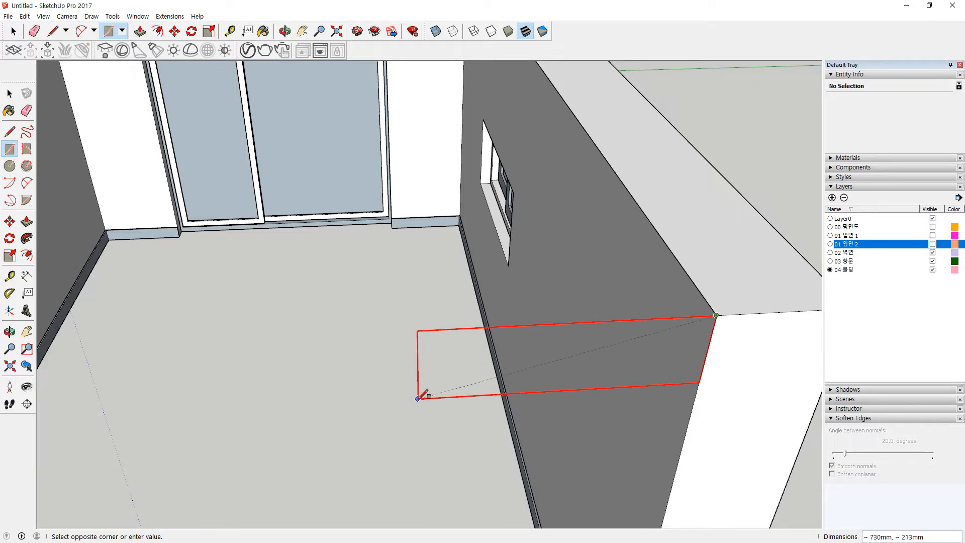
{"action": "type", "text": "45,45"}
{"action": "key", "text": "Return"}
Step: Select the wall-top edges and Follow Me the square profile along them
{"action": "key", "text": "space"}
{"action": "scroll", "coordinate": [668, 254], "scroll_direction": "up", "scroll_amount": 1}
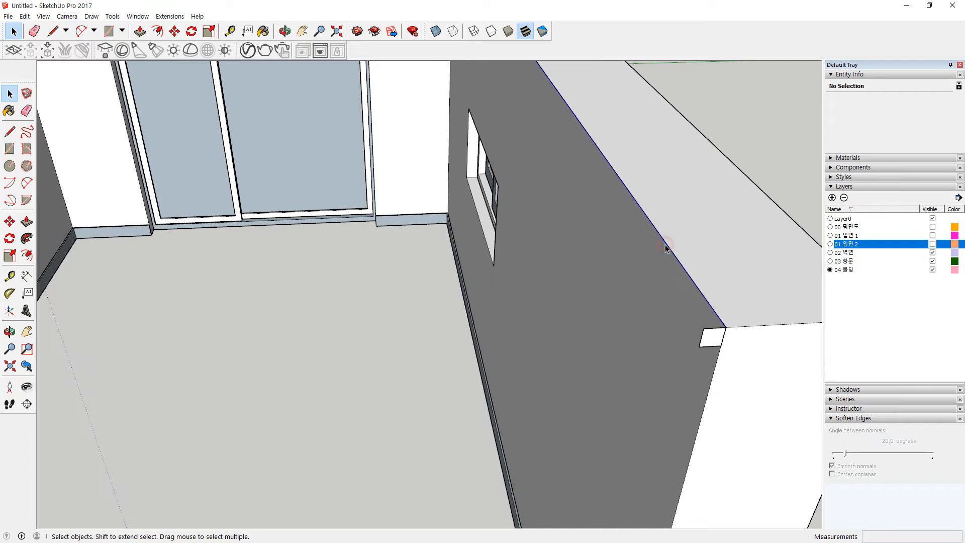
{"action": "left_click", "coordinate": [667, 246]}
{"action": "left_click", "coordinate": [691, 339], "text": "shift"}
{"action": "scroll", "coordinate": [710, 352], "scroll_direction": "up", "scroll_amount": 1}
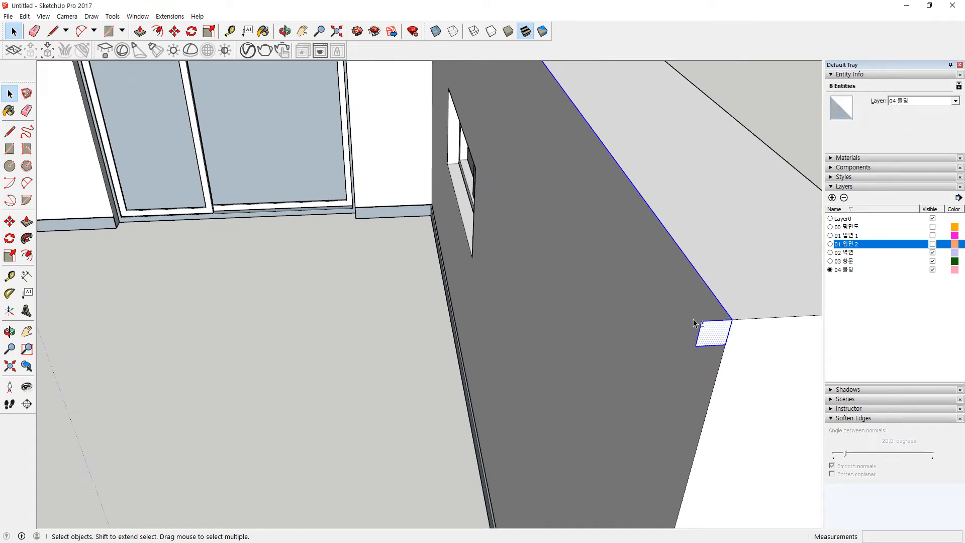
{"action": "left_click_drag", "start_coordinate": [689, 314], "coordinate": [760, 390], "text": "shift"}
{"action": "scroll", "coordinate": [573, 219], "scroll_direction": "down", "scroll_amount": 6}
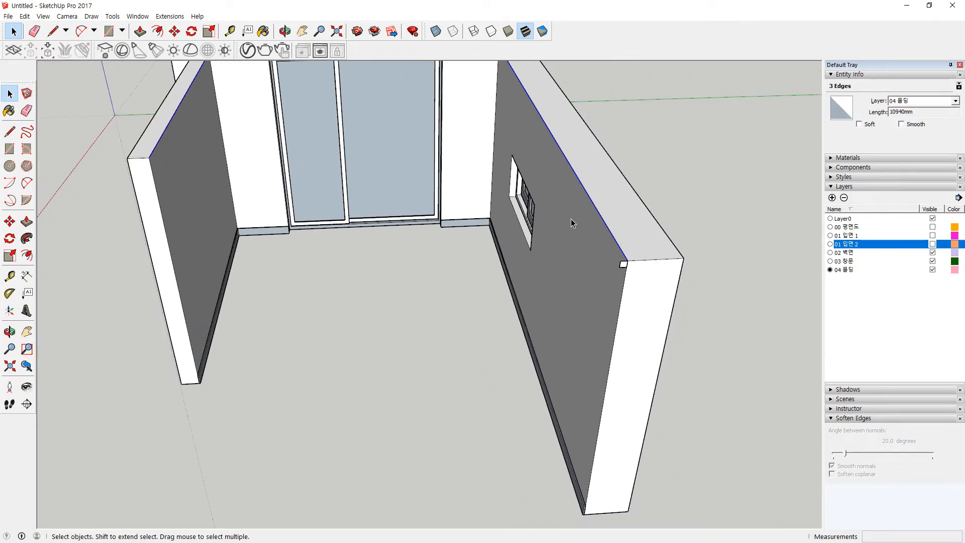
{"action": "scroll", "coordinate": [550, 287], "scroll_direction": "up", "scroll_amount": 4}
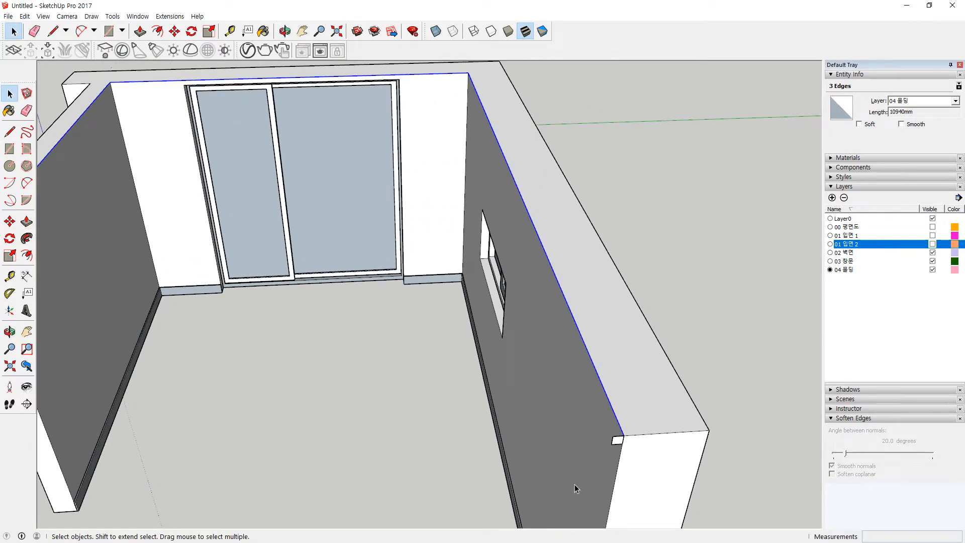
{"action": "left_click", "coordinate": [26, 238]}
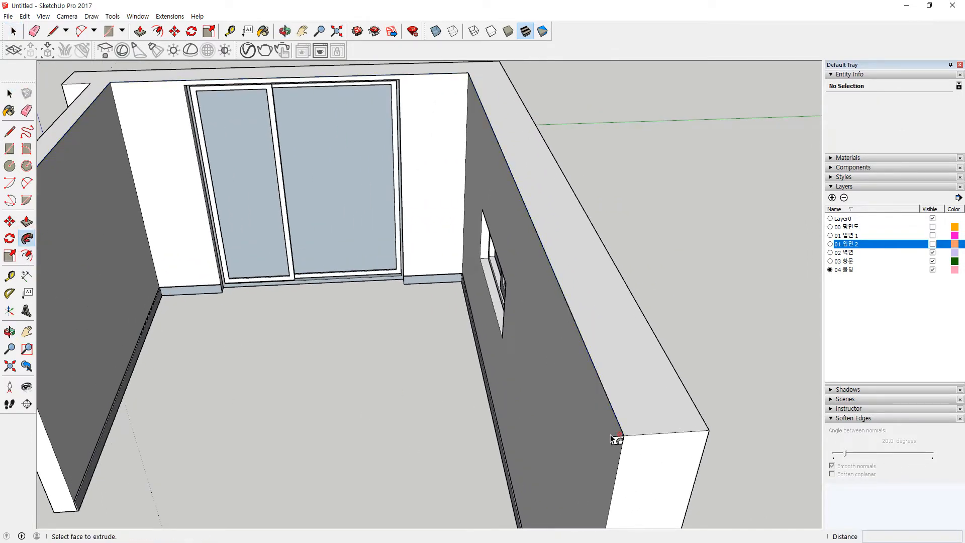
Step: Group the whole crown molding into one solid
{"action": "scroll", "coordinate": [575, 436], "scroll_direction": "down", "scroll_amount": 5}
{"action": "key", "text": "space"}
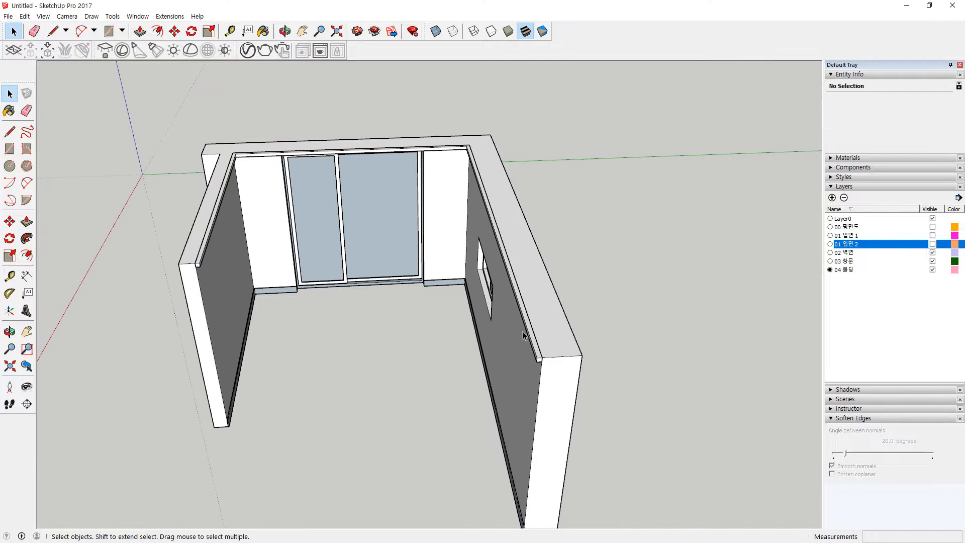
{"action": "triple_click", "coordinate": [530, 335]}
{"action": "right_click", "coordinate": [530, 335]}
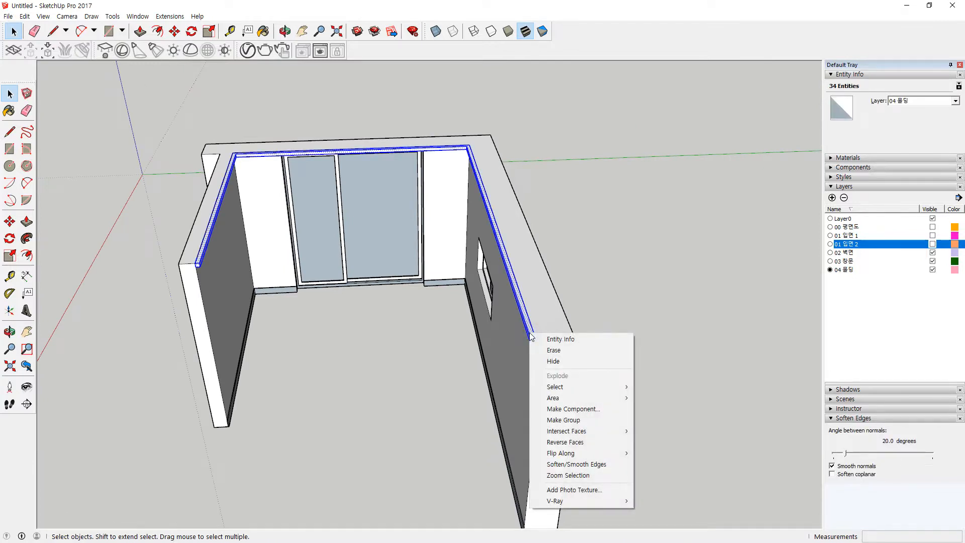
{"action": "right_click", "coordinate": [530, 335]}
{"action": "left_click", "coordinate": [563, 420]}
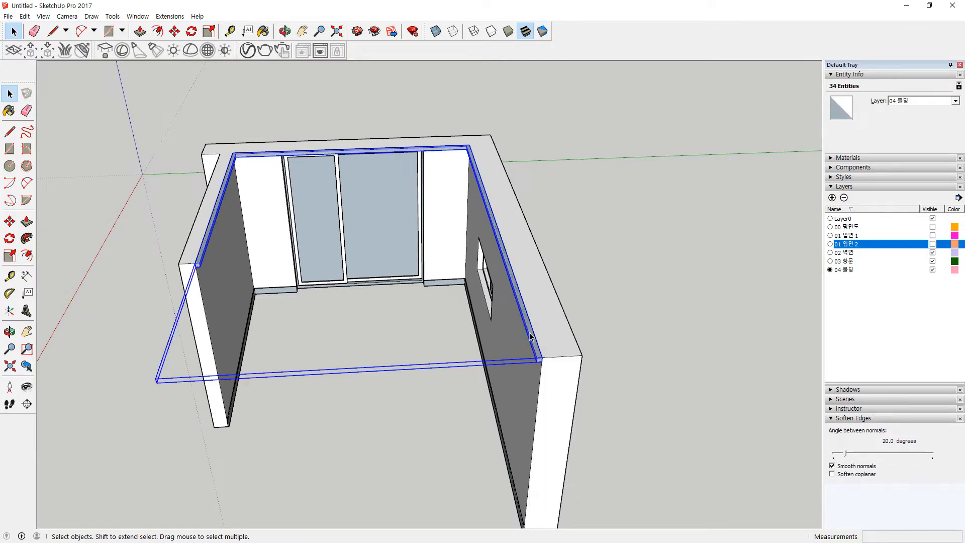
{"action": "left_click", "coordinate": [638, 399]}
{"action": "middle_click_drag", "start_coordinate": [442, 431], "coordinate": [527, 399]}
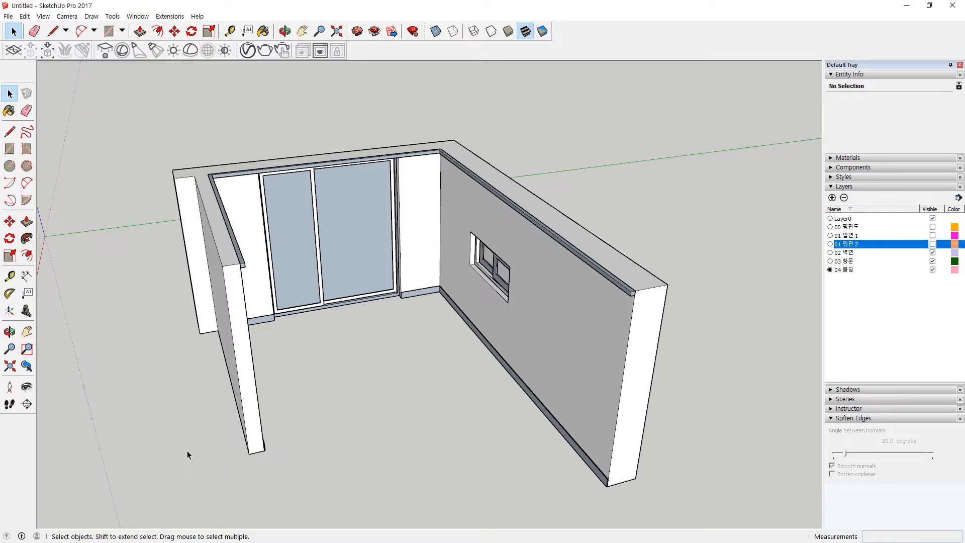
Step: Add a layer named 01 청정 and make it the current layer
{"action": "key", "text": "super+plus"}
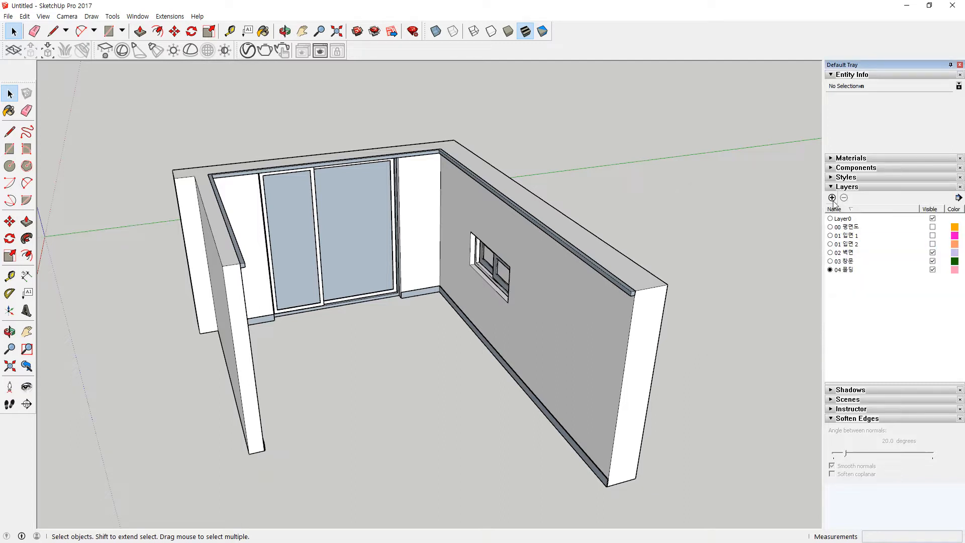
{"action": "left_click", "coordinate": [832, 199]}
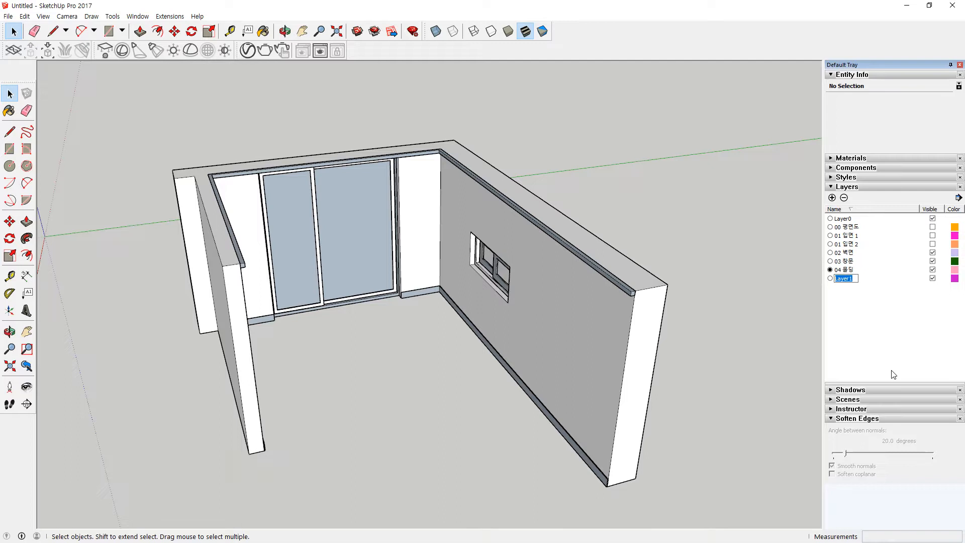
{"action": "type", "text": "01 정정"}
{"action": "key", "text": "Return"}
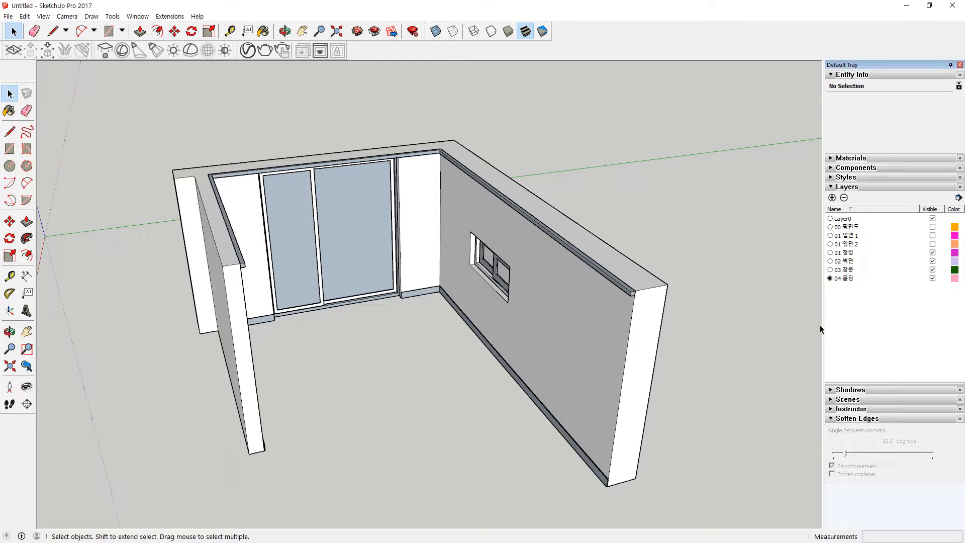
{"action": "left_click", "coordinate": [830, 252]}
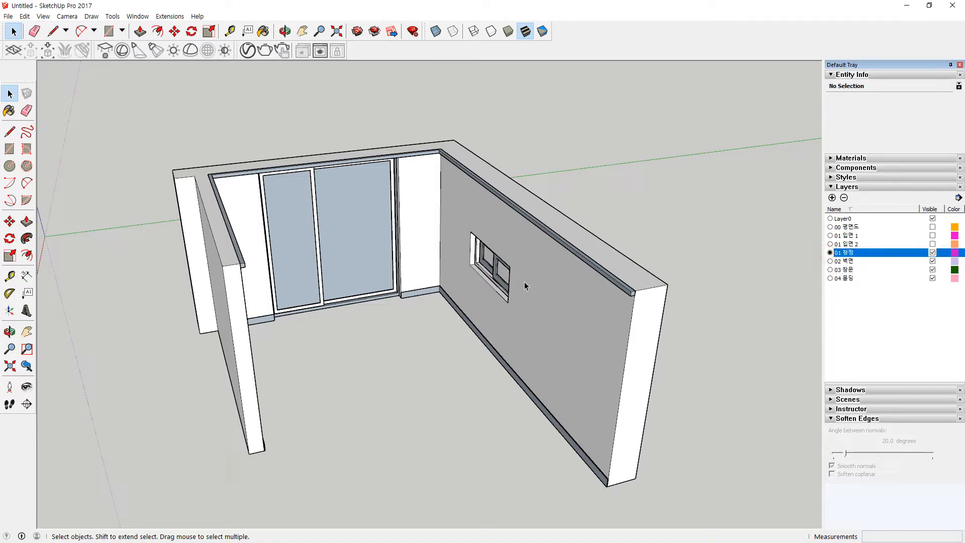
{"action": "left_click", "coordinate": [219, 145]}
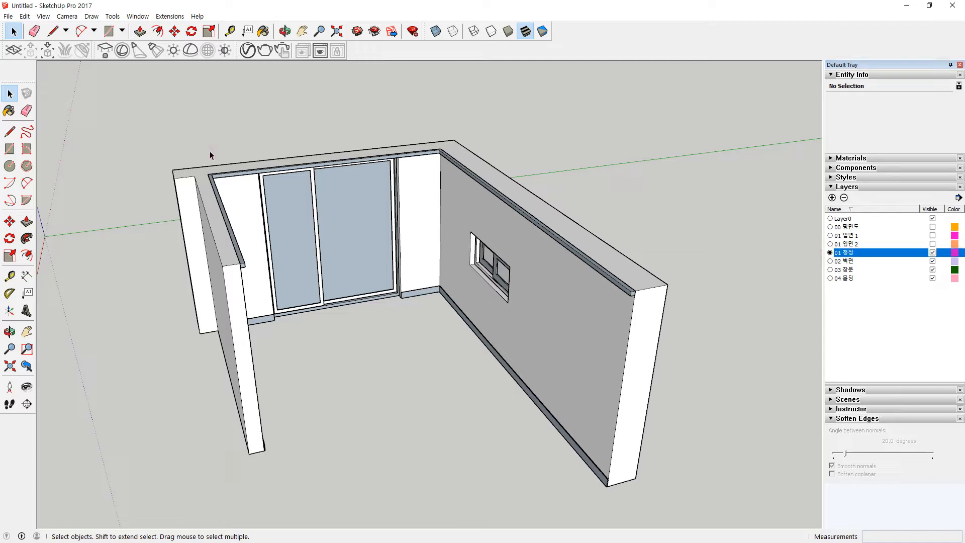
Step: Draw a rectangle over the walls, push it up 300 mm, and group the ceiling slab
{"action": "key", "text": "r"}
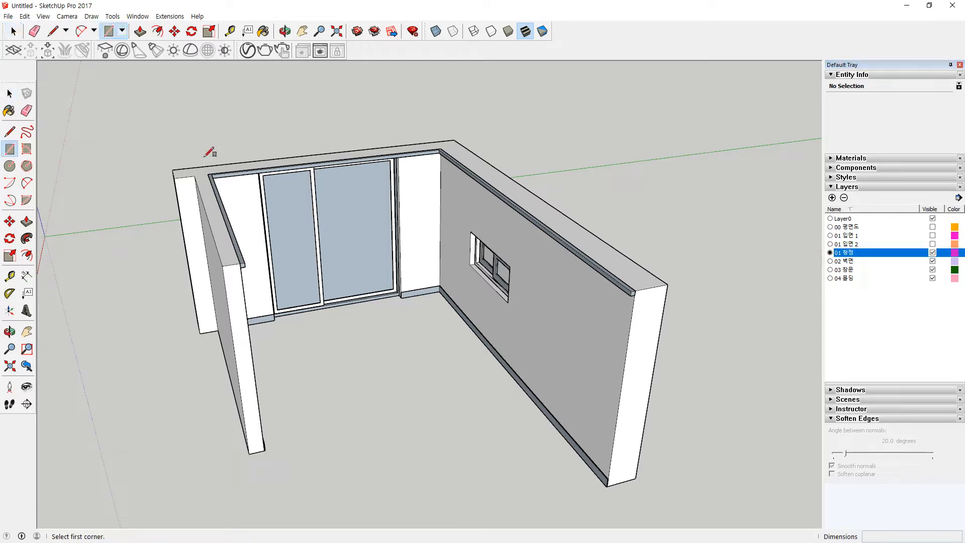
{"action": "left_click", "coordinate": [172, 170]}
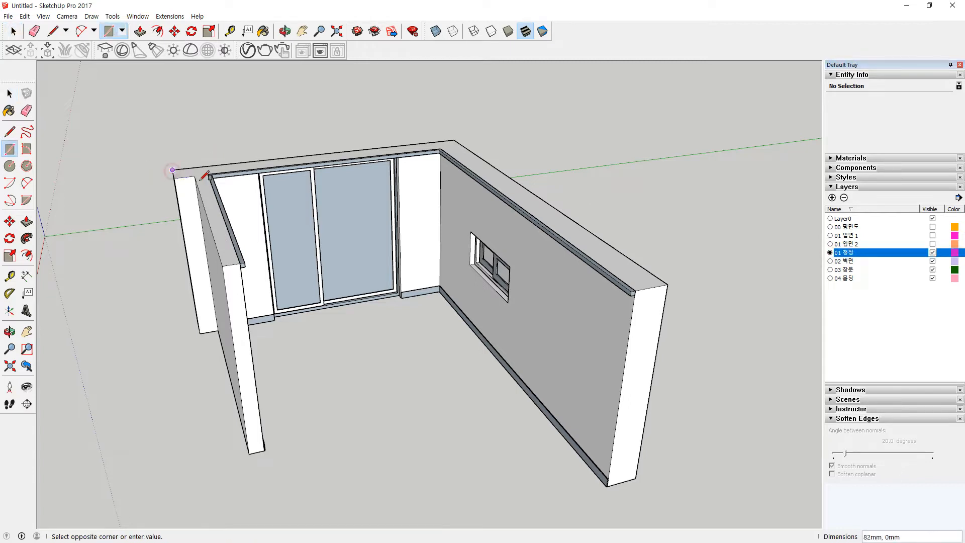
{"action": "left_click", "coordinate": [668, 285]}
{"action": "key", "text": "p"}
{"action": "left_click", "coordinate": [479, 295]}
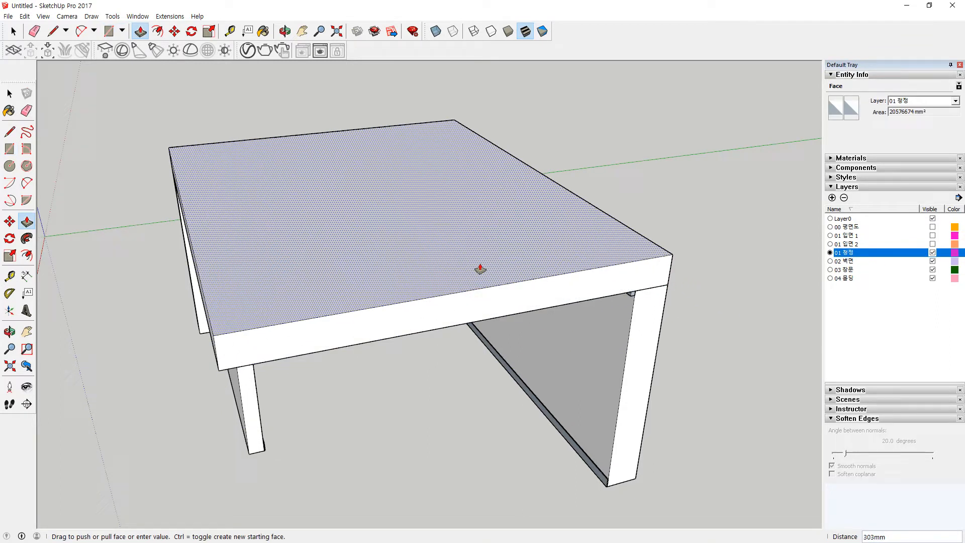
{"action": "type", "text": "300"}
{"action": "key", "text": "Return"}
{"action": "key", "text": "space"}
{"action": "middle_click_drag", "start_coordinate": [465, 403], "coordinate": [421, 222]}
{"action": "triple_click", "coordinate": [478, 241]}
{"action": "key", "text": "g"}
Step: Pull a 100 mm dropped panel down from the ceiling underside and group it
{"action": "key", "text": "r"}
{"action": "left_click", "coordinate": [154, 359]}
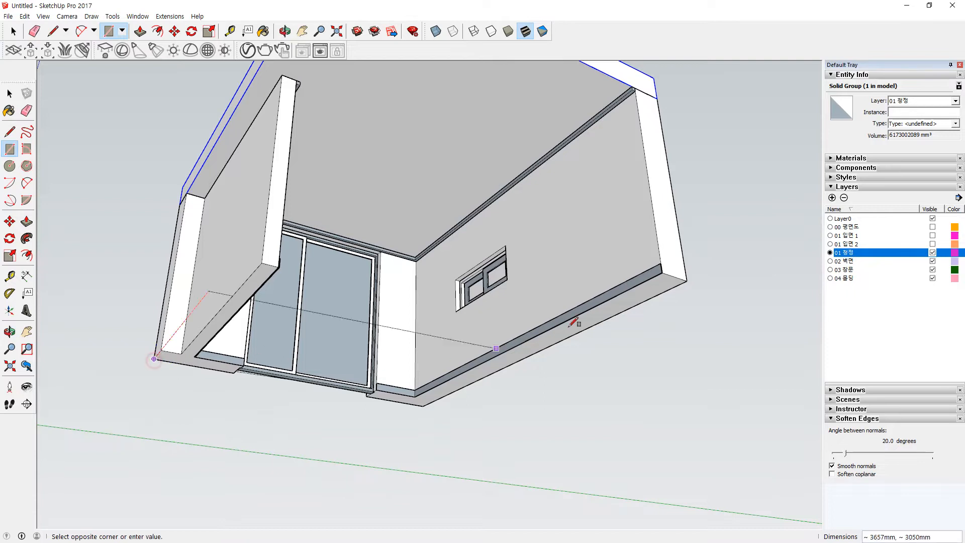
{"action": "left_click", "coordinate": [688, 278]}
{"action": "key", "text": "p"}
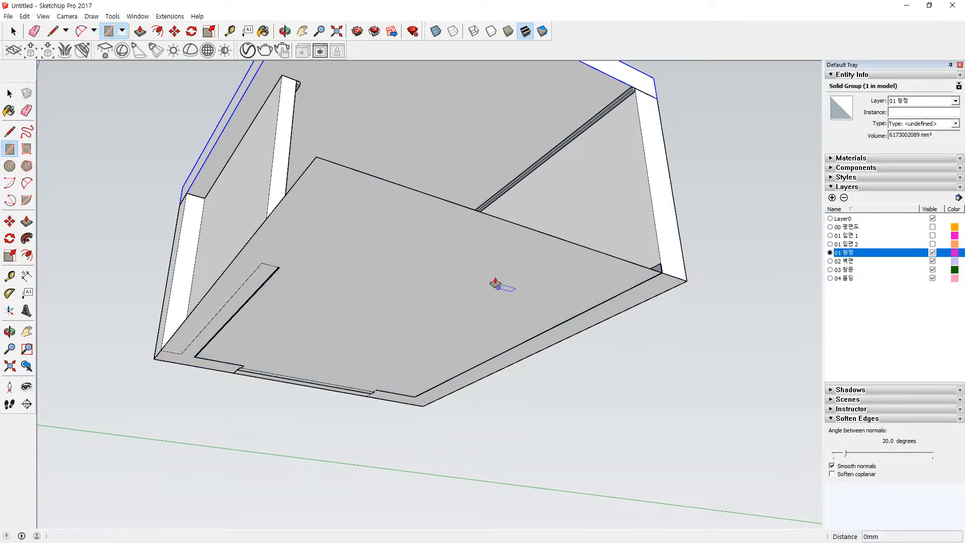
{"action": "left_click", "coordinate": [495, 287]}
{"action": "key", "text": "Return"}
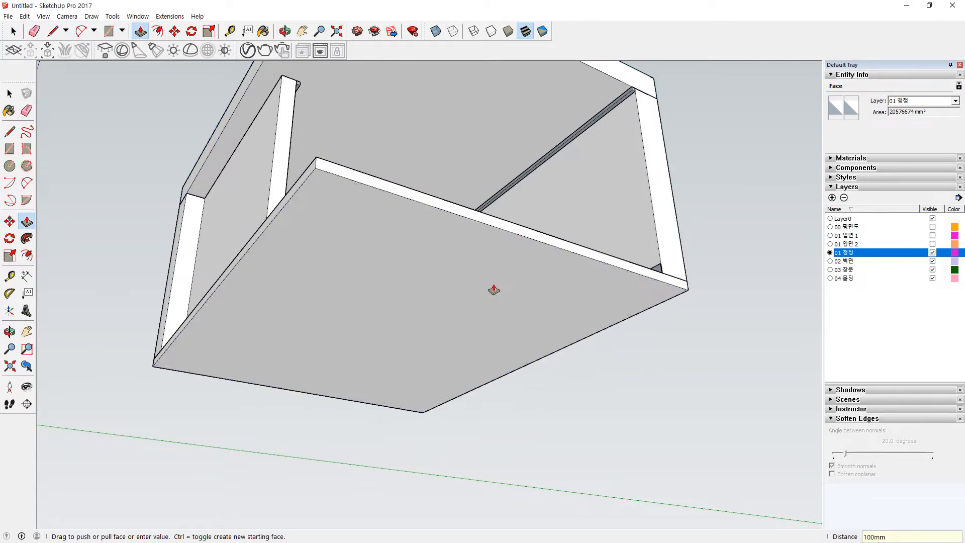
{"action": "key", "text": "space"}
{"action": "triple_click", "coordinate": [493, 266]}
{"action": "right_click", "coordinate": [493, 266]}
{"action": "left_click", "coordinate": [526, 353]}
{"action": "middle_click_drag", "start_coordinate": [699, 247], "coordinate": [599, 233]}
{"action": "scroll", "coordinate": [541, 269], "scroll_direction": "up", "scroll_amount": 3}
{"action": "scroll", "coordinate": [541, 265], "scroll_direction": "up", "scroll_amount": 5}
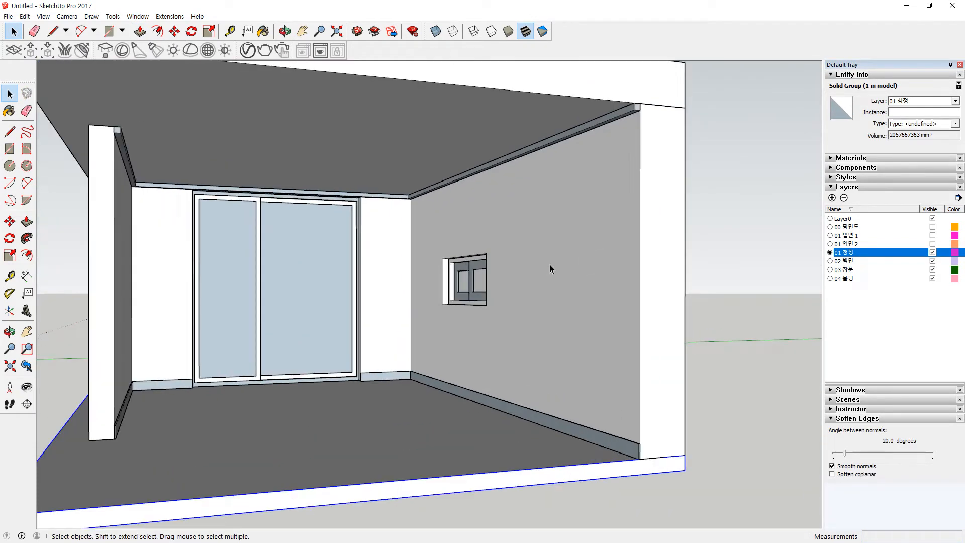
Step: Hide the 01 천정, 02 벽면 and 03 창문 layers in the Layers tray
{"action": "middle_click_drag", "start_coordinate": [523, 288], "coordinate": [559, 287], "text": "shift"}
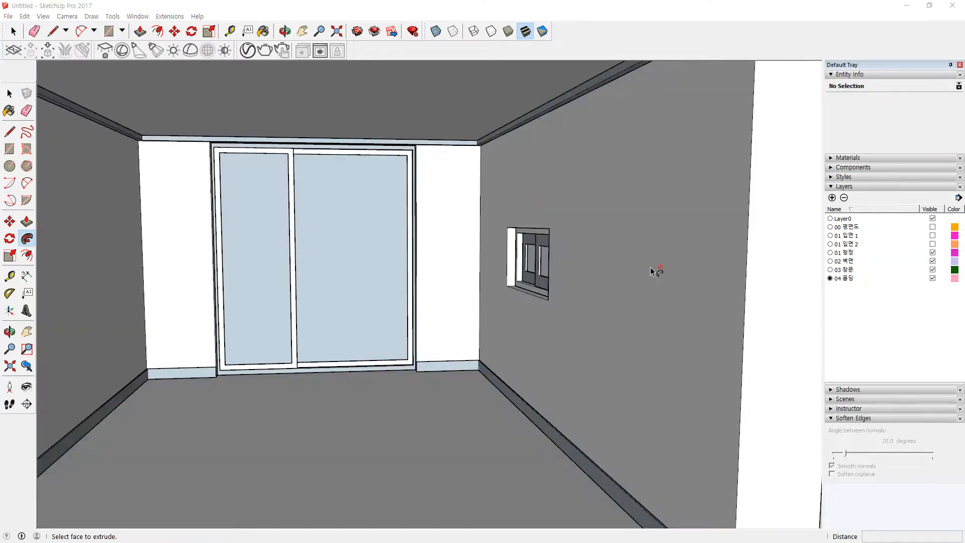
{"action": "left_click", "coordinate": [831, 226]}
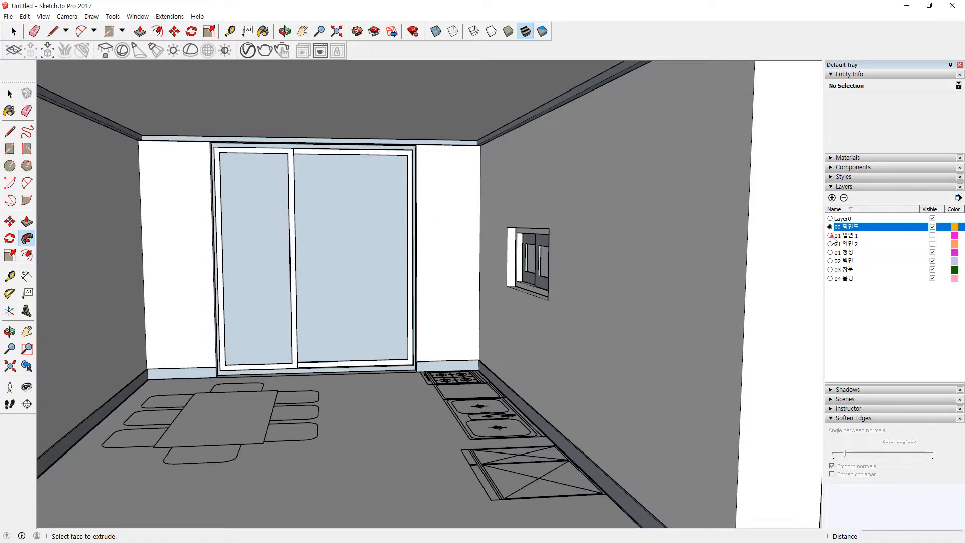
{"action": "left_click", "coordinate": [831, 235]}
{"action": "left_click", "coordinate": [830, 244]}
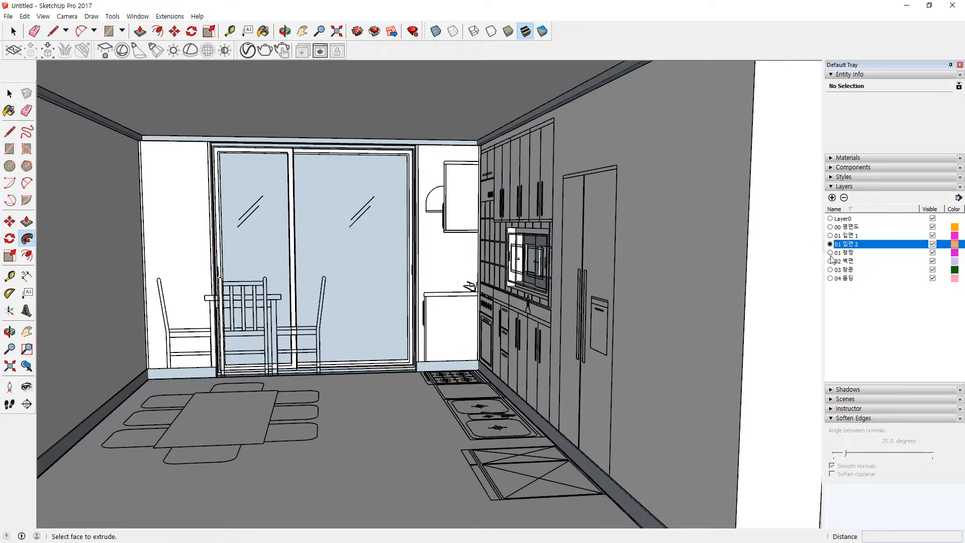
{"action": "left_click", "coordinate": [933, 252]}
{"action": "left_click", "coordinate": [933, 261]}
{"action": "left_click", "coordinate": [933, 270]}
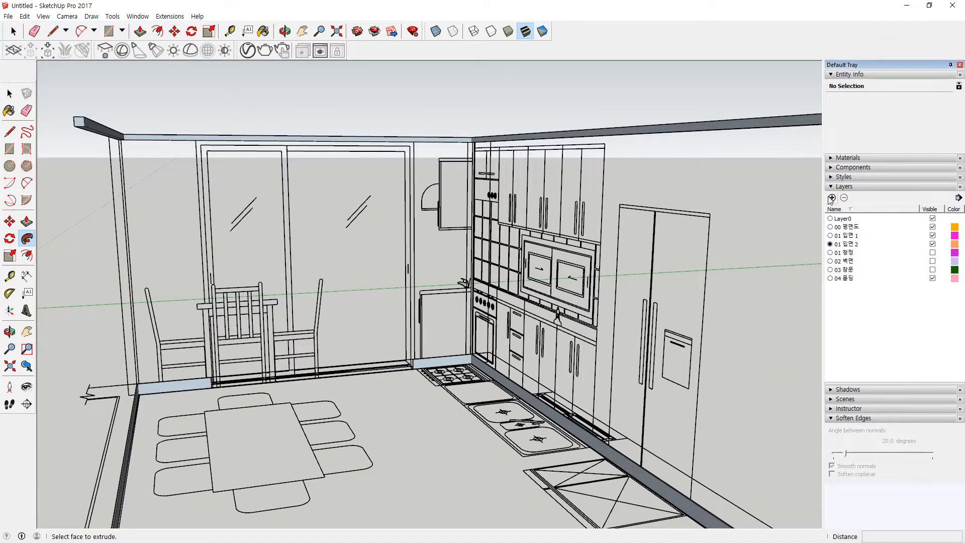
Step: Add a layer named 05 가구, make it current, and hide the 04 몰딩 layer
{"action": "left_click", "coordinate": [832, 197]}
{"action": "type", "text": "05 가구"}
{"action": "key", "text": "Return"}
{"action": "left_click", "coordinate": [831, 287]}
{"action": "middle_click_drag", "start_coordinate": [427, 387], "coordinate": [271, 334]}
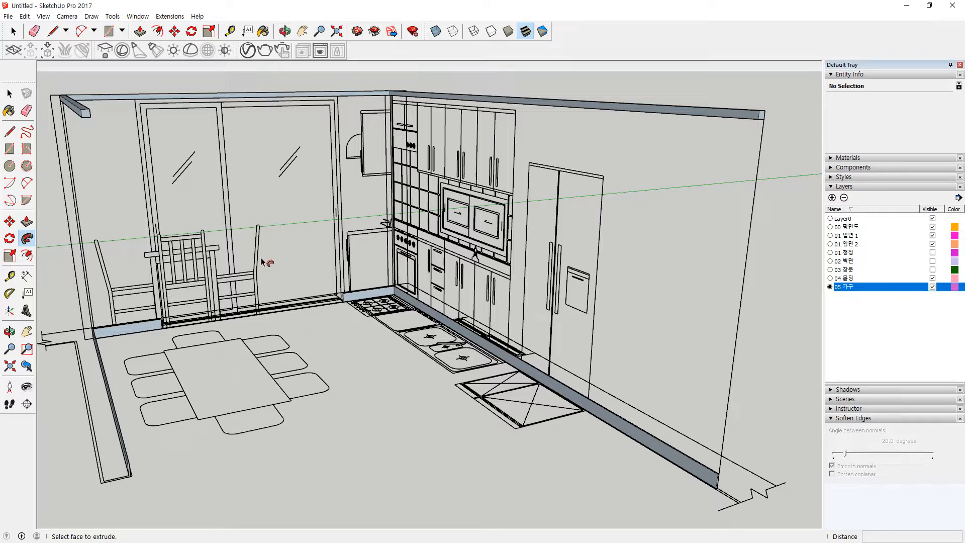
{"action": "left_click", "coordinate": [933, 278]}
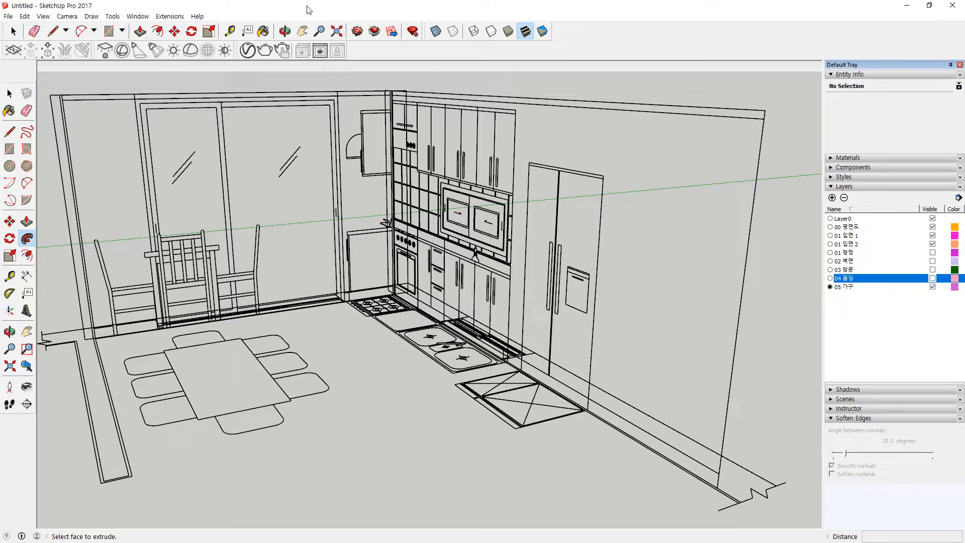
Step: Open the 3D Warehouse window from the Window menu and move it up and right
{"action": "left_click", "coordinate": [145, 19]}
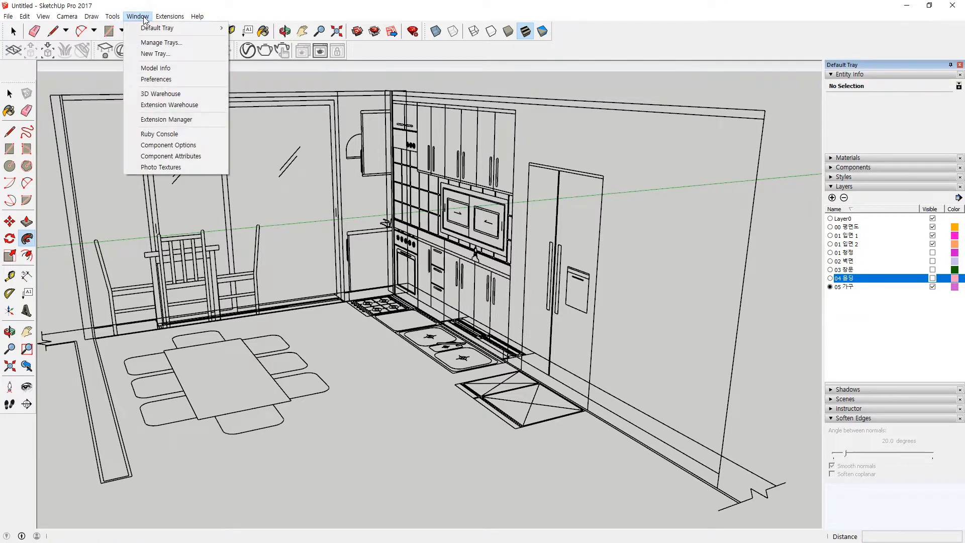
{"action": "left_click", "coordinate": [195, 90]}
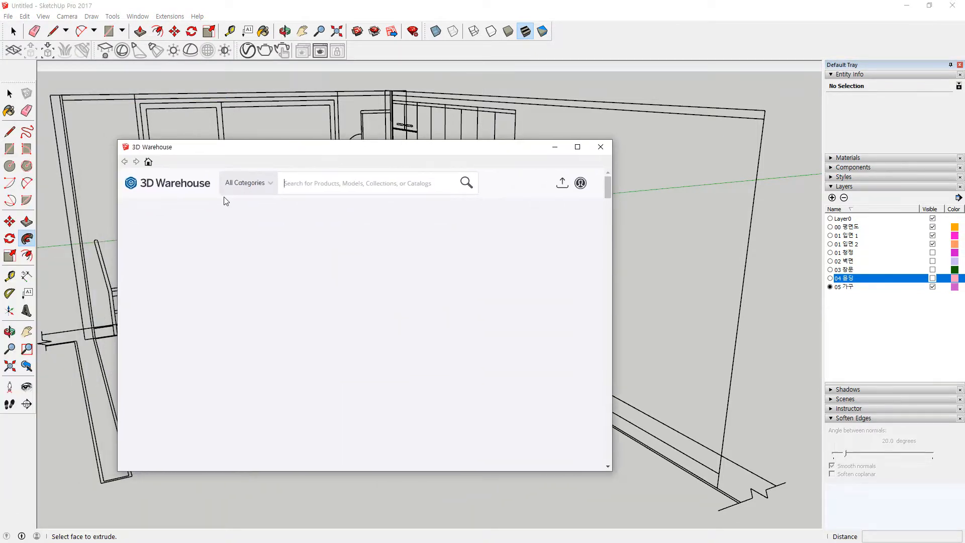
{"action": "left_click_drag", "start_coordinate": [306, 150], "coordinate": [352, 125]}
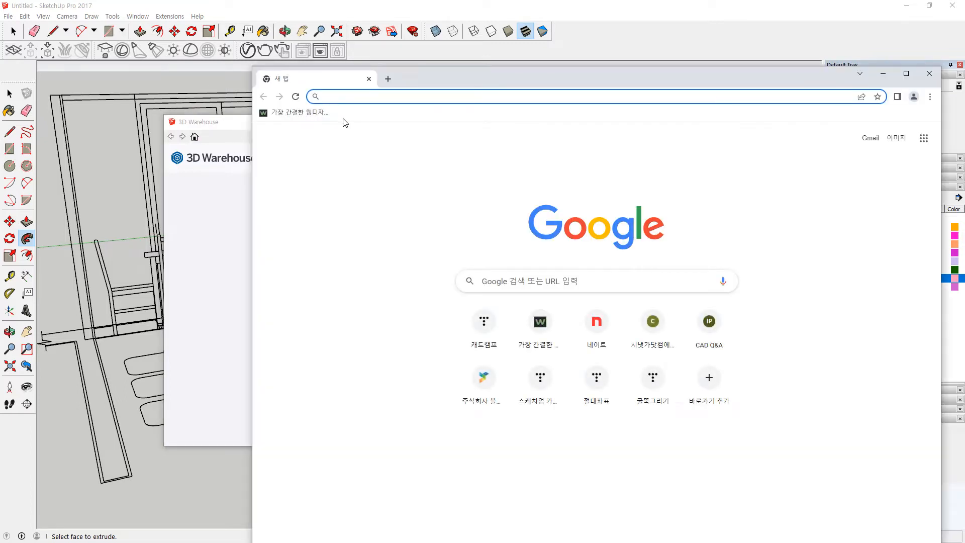
Step: Search Google for '3dwharehouse' and open the 3D Warehouse - SketchUp website
{"action": "type", "text": "3dwharehouse"}
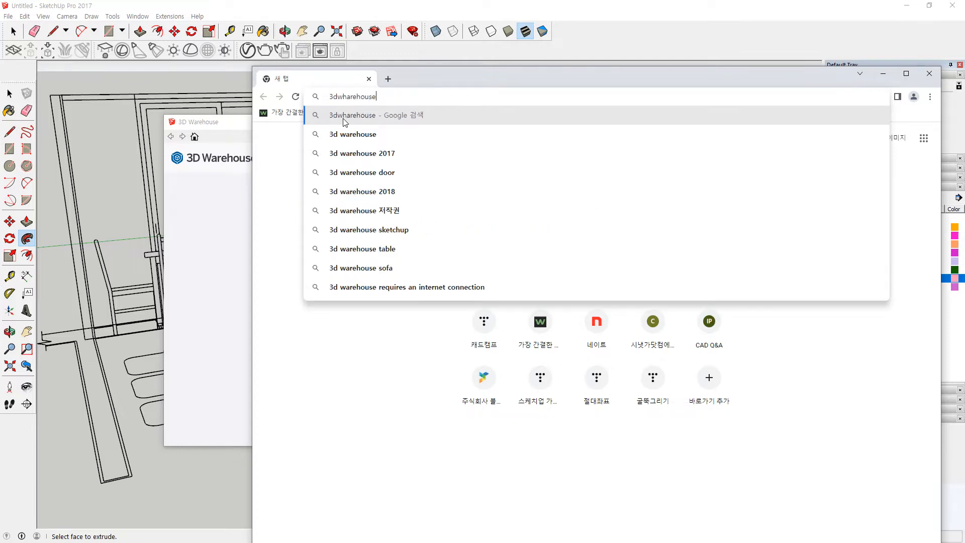
{"action": "key", "text": "Return"}
{"action": "left_click", "coordinate": [498, 225]}
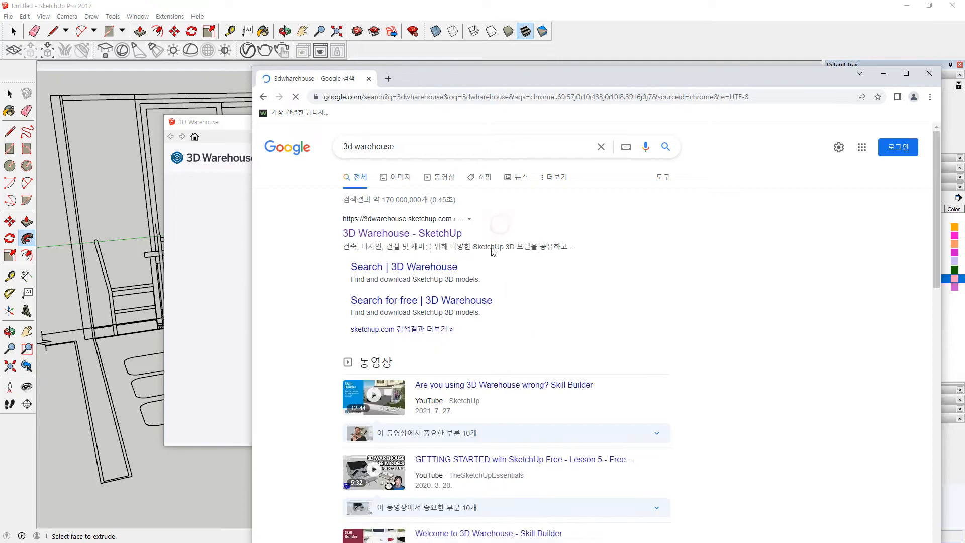
{"action": "left_click", "coordinate": [571, 76]}
{"action": "left_click_drag", "start_coordinate": [552, 65], "coordinate": [526, 46]}
{"action": "scroll", "coordinate": [459, 332], "scroll_direction": "down", "scroll_amount": 10}
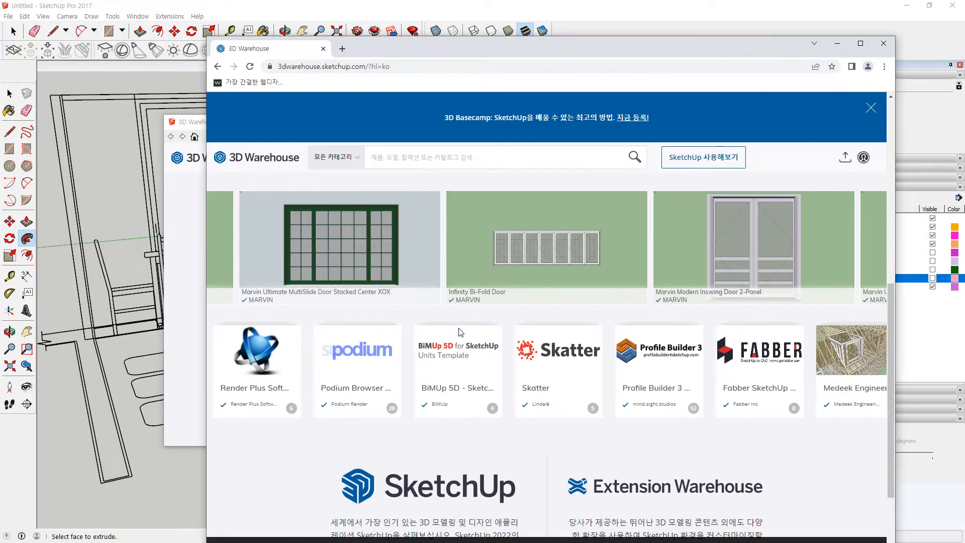
Step: Dismiss the 3D Basecamp banner and open the Infinity Bi-Fold Door from Featured Commercial Models
{"action": "mouse_move", "coordinate": [459, 332]}
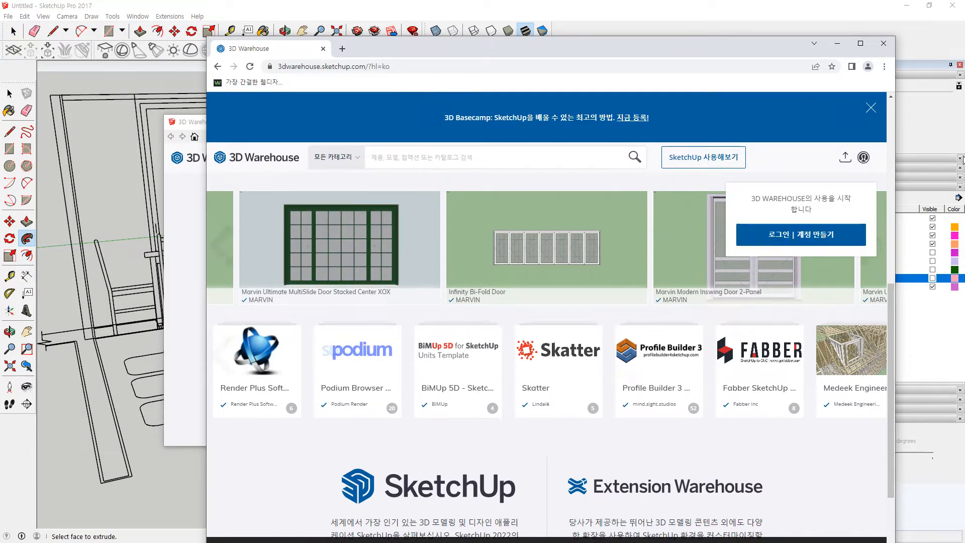
{"action": "left_click", "coordinate": [877, 109]}
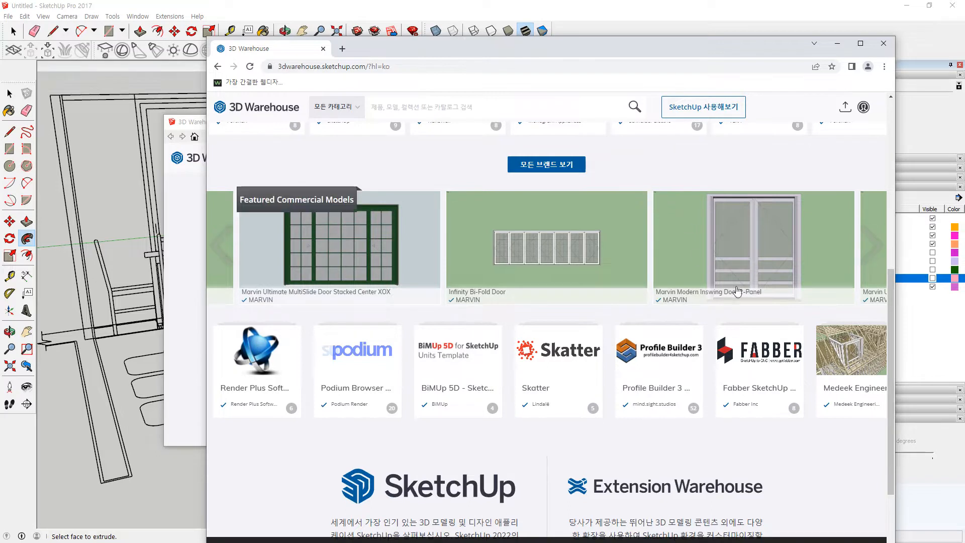
{"action": "scroll", "coordinate": [425, 283], "scroll_direction": "up", "scroll_amount": 5}
{"action": "scroll", "coordinate": [425, 283], "scroll_direction": "up", "scroll_amount": 1}
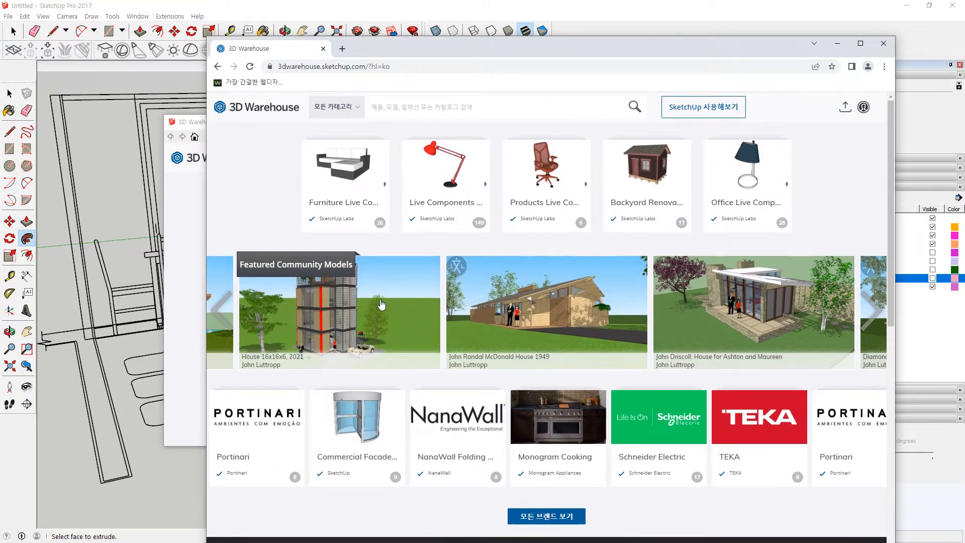
{"action": "scroll", "coordinate": [463, 330], "scroll_direction": "down", "scroll_amount": 10}
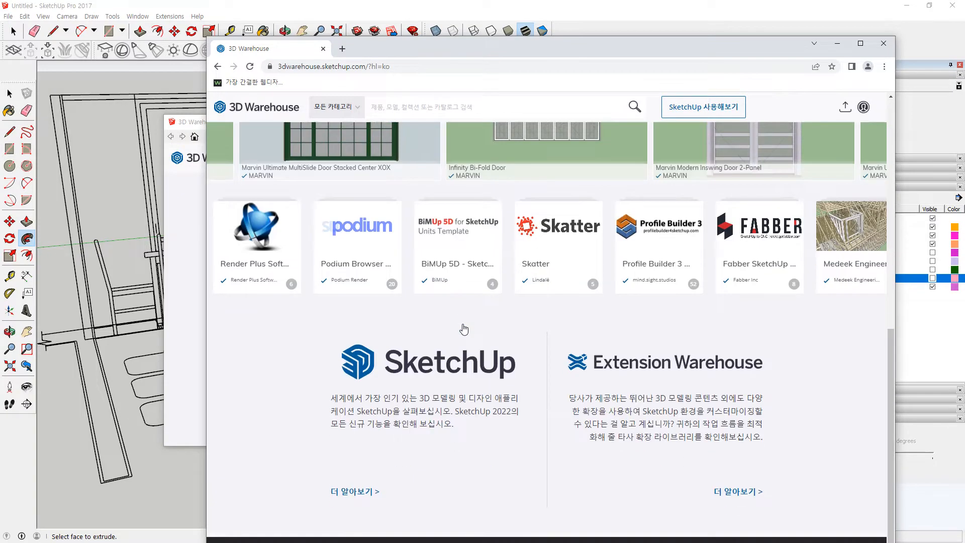
{"action": "scroll", "coordinate": [464, 330], "scroll_direction": "up", "scroll_amount": 3}
{"action": "left_click", "coordinate": [516, 306]}
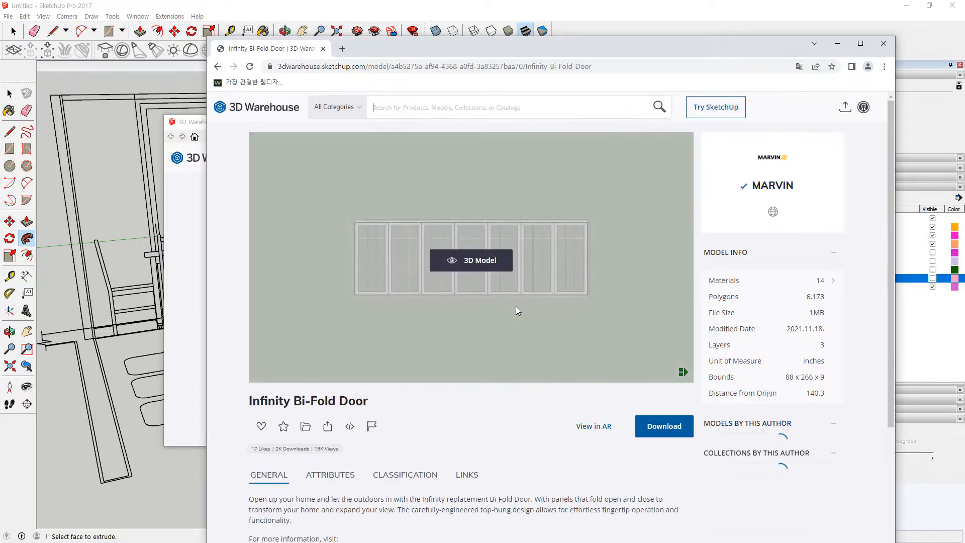
Step: Request the Infinity Bi-Fold Door download, which leads to the Sign In page
{"action": "scroll", "coordinate": [503, 306], "scroll_direction": "down", "scroll_amount": 2}
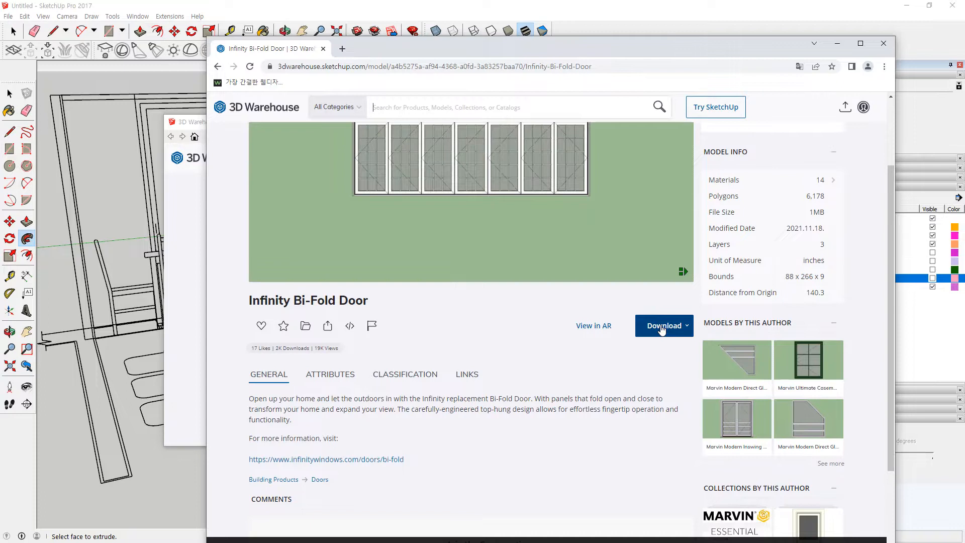
{"action": "left_click", "coordinate": [662, 327]}
{"action": "left_click", "coordinate": [561, 296]}
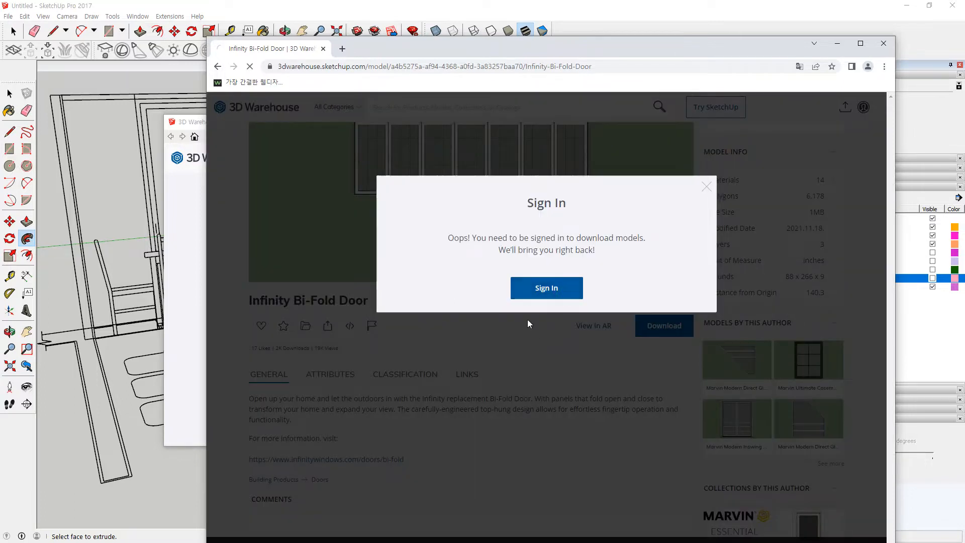
{"action": "left_click", "coordinate": [544, 291]}
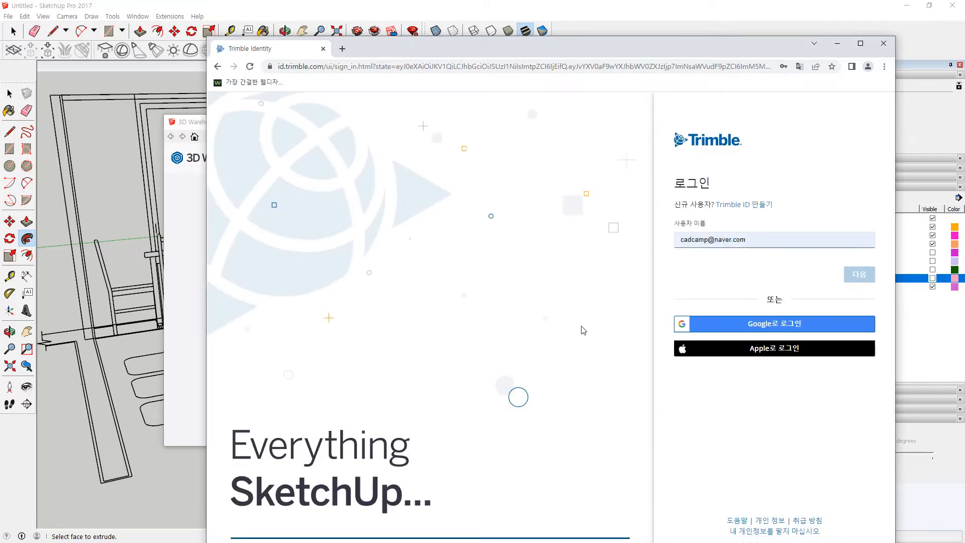
Step: Sign in through Trimble Identity with the saved username and password
{"action": "left_click", "coordinate": [708, 246]}
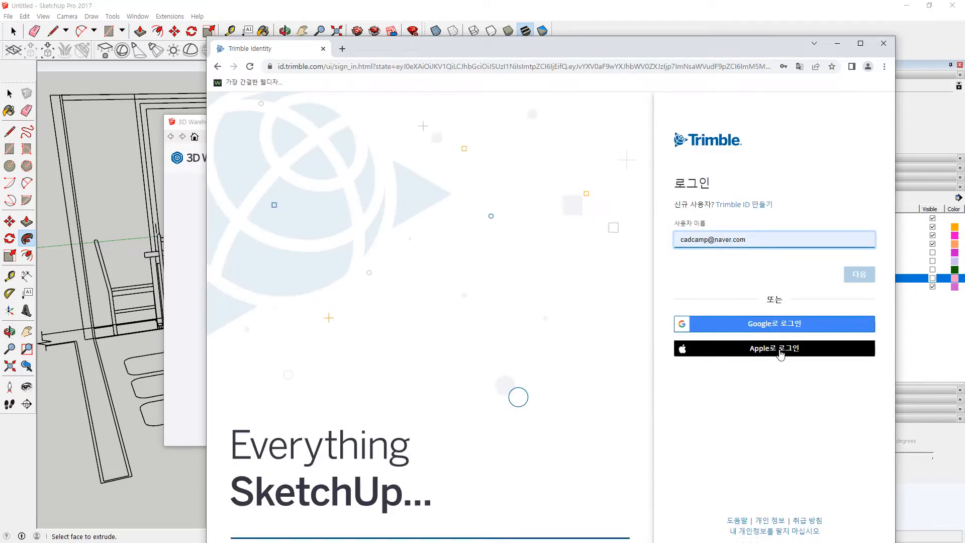
{"action": "left_click", "coordinate": [726, 234]}
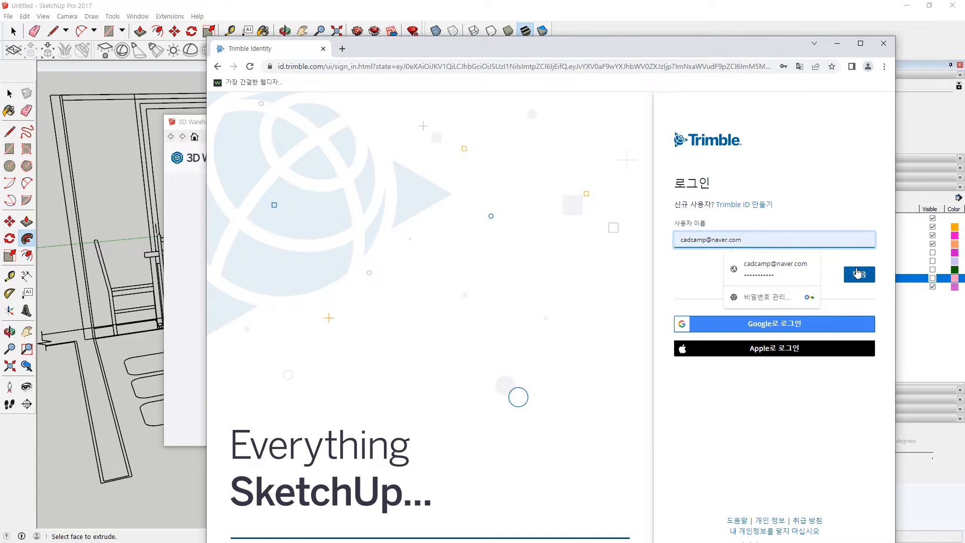
{"action": "left_click", "coordinate": [860, 275]}
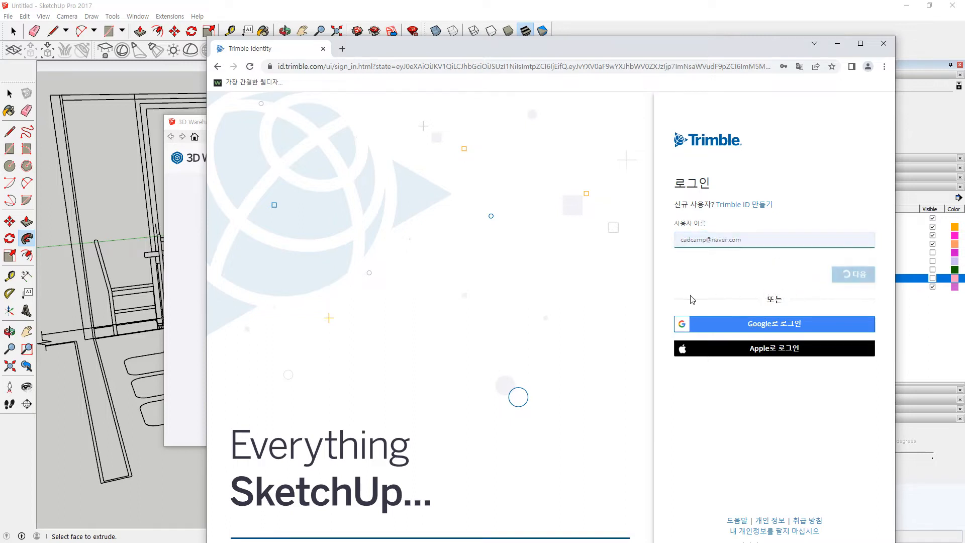
{"action": "left_click", "coordinate": [731, 244]}
{"action": "left_click", "coordinate": [797, 276]}
{"action": "left_click", "coordinate": [854, 286]}
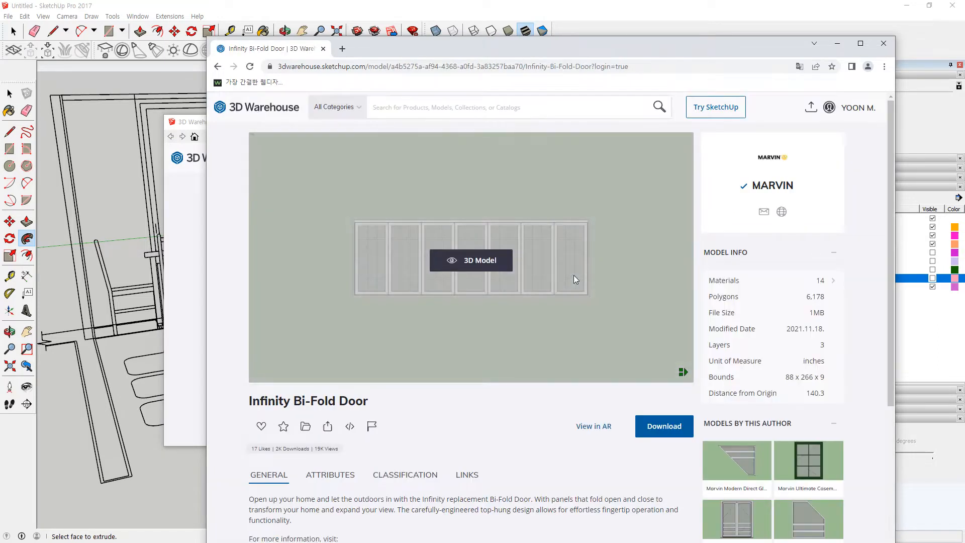
Step: Download the Infinity Bi-Fold Door as a Collada File zip
{"action": "scroll", "coordinate": [574, 275], "scroll_direction": "down", "scroll_amount": 2}
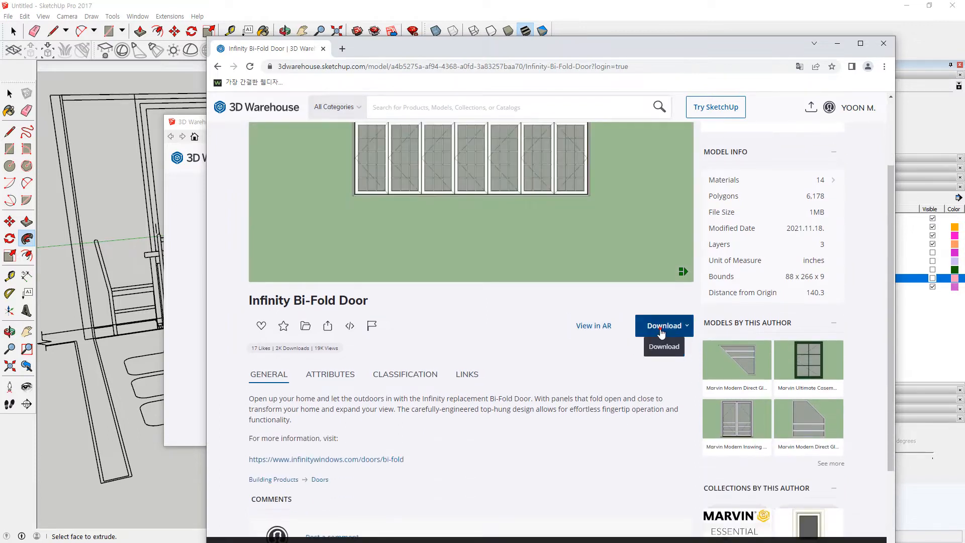
{"action": "left_click", "coordinate": [662, 327]}
{"action": "scroll", "coordinate": [625, 436], "scroll_direction": "down", "scroll_amount": 1}
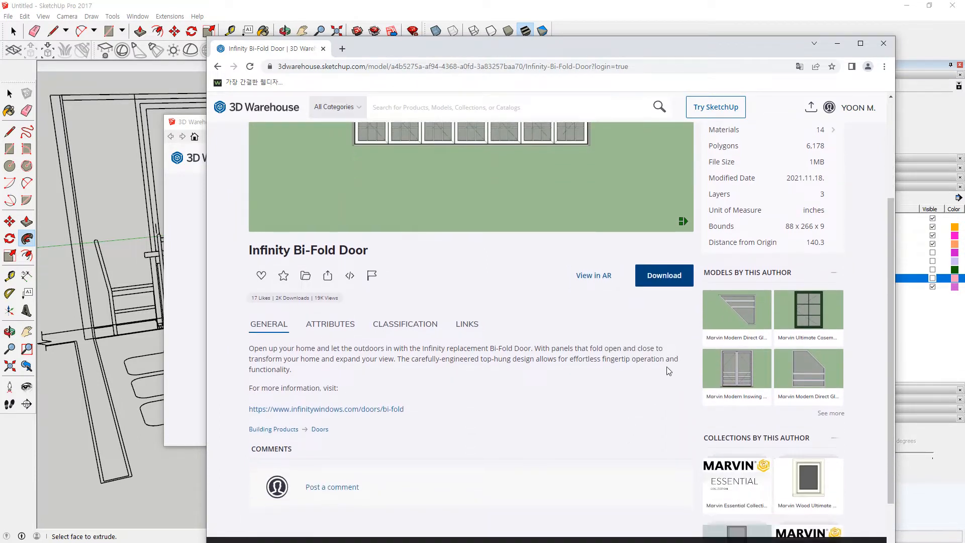
{"action": "left_click", "coordinate": [672, 276]}
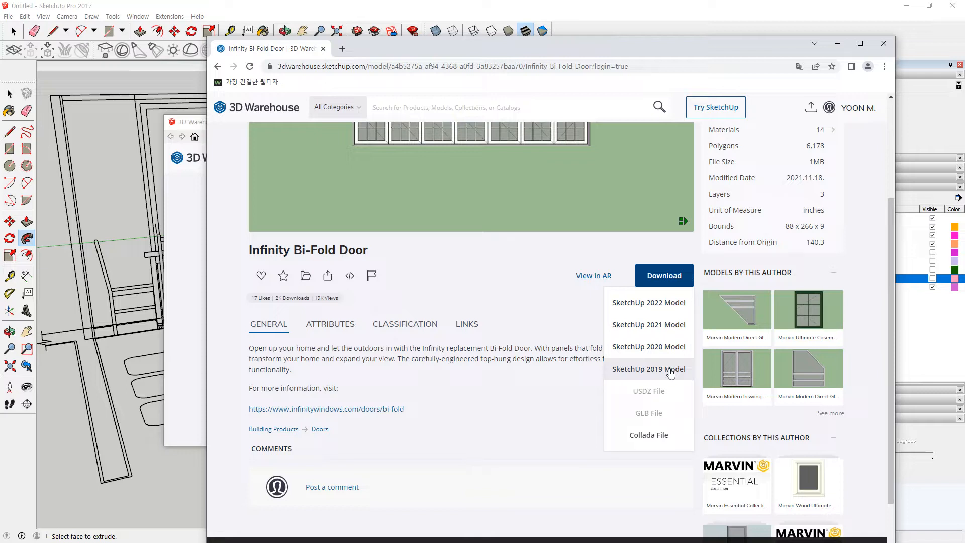
{"action": "left_click", "coordinate": [667, 438]}
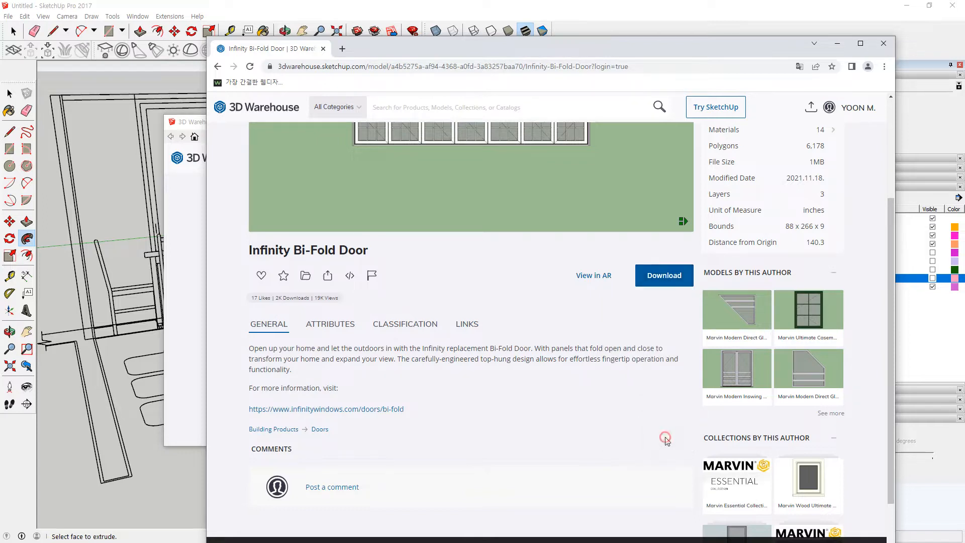
{"action": "left_click", "coordinate": [657, 280]}
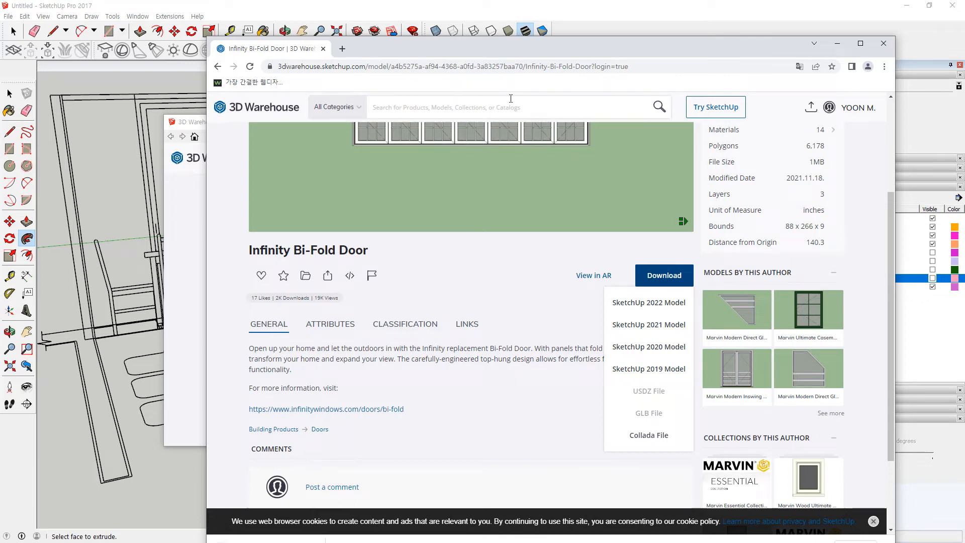
Step: Extract the downloaded zip with Bandizip and bring SketchUp back to the front
{"action": "left_click_drag", "start_coordinate": [573, 37], "coordinate": [593, 32]}
{"action": "scroll", "coordinate": [455, 225], "scroll_direction": "down", "scroll_amount": 4}
{"action": "left_click", "coordinate": [329, 475]}
{"action": "left_click", "coordinate": [330, 468]}
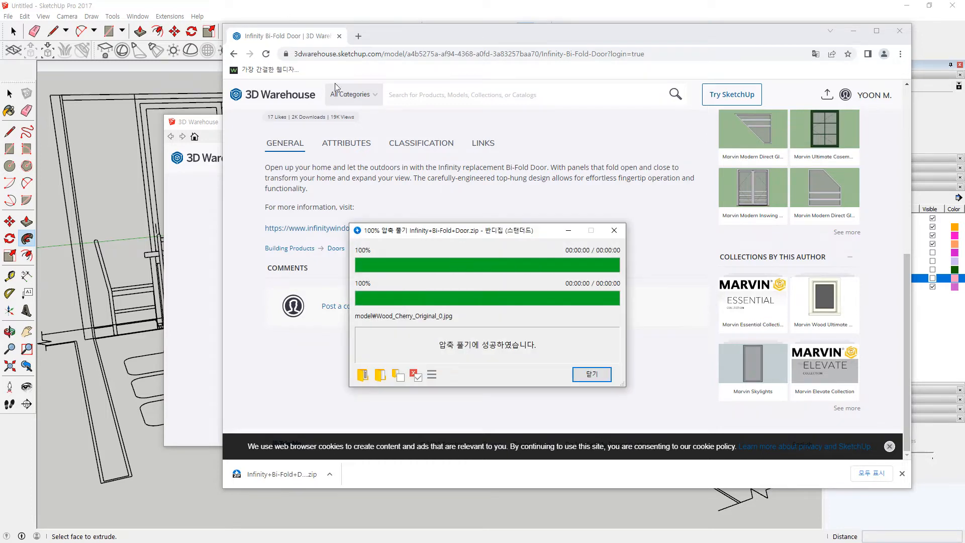
{"action": "left_click", "coordinate": [591, 375]}
{"action": "left_click", "coordinate": [251, 6]}
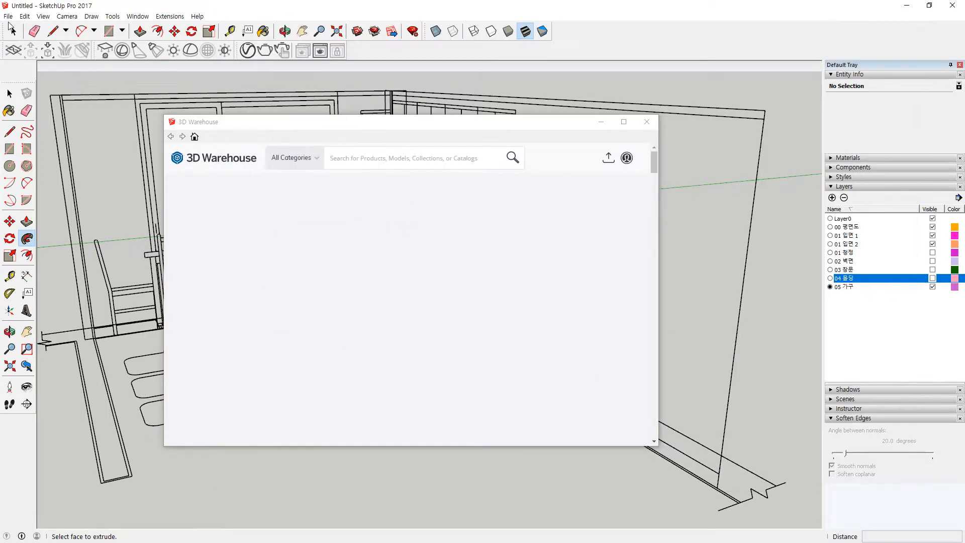
Step: Close 3D Warehouse and import model.dae (COLLADA) from Downloads > Infinity+Bi-Fold+Door
{"action": "left_click", "coordinate": [647, 122]}
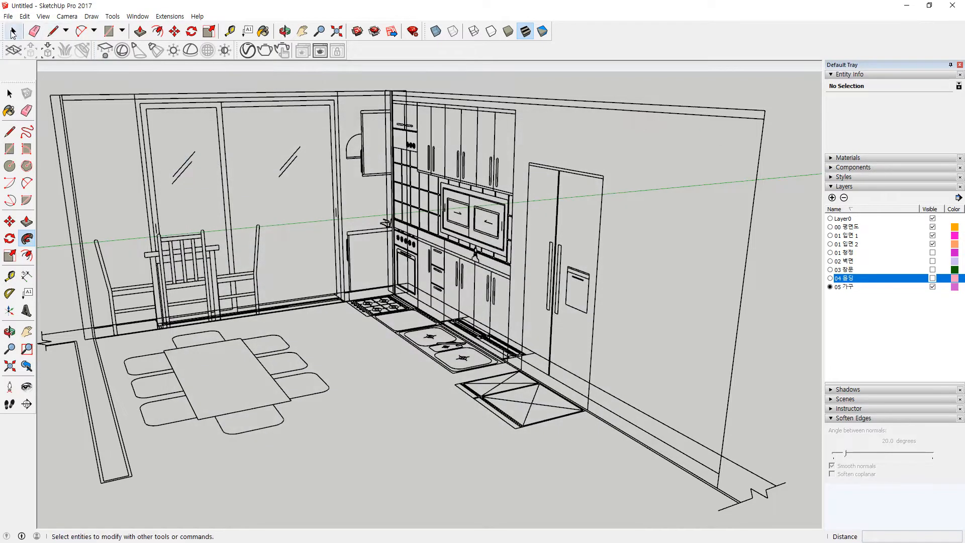
{"action": "left_click", "coordinate": [9, 17]}
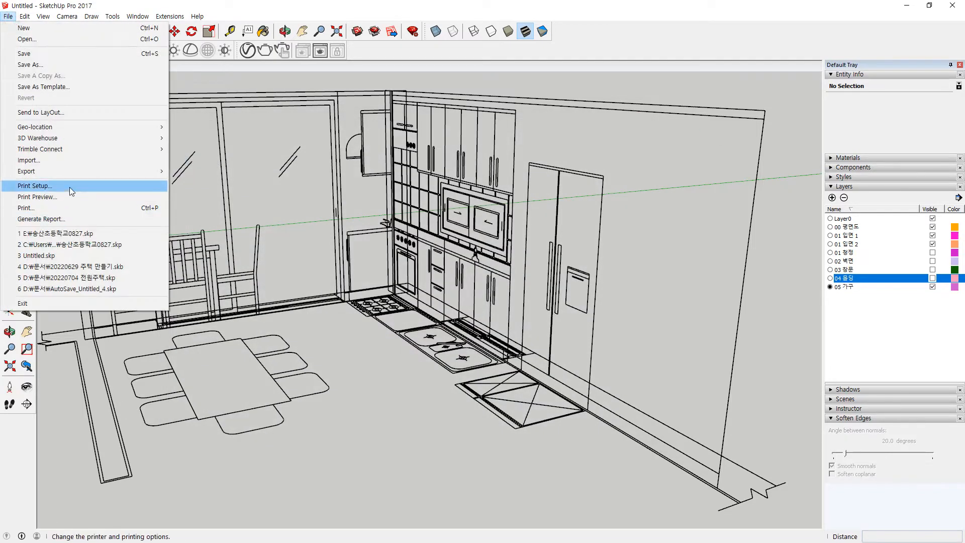
{"action": "left_click", "coordinate": [65, 161]}
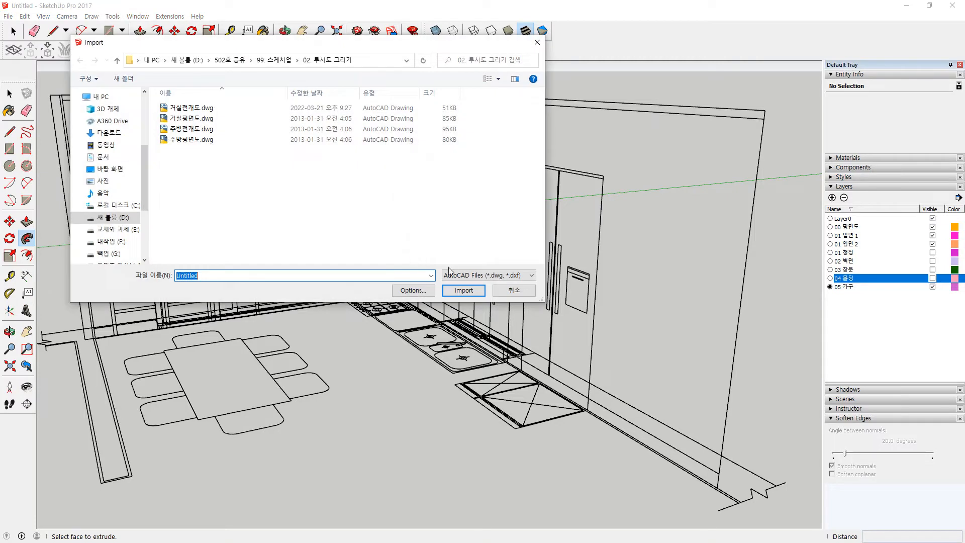
{"action": "left_click", "coordinate": [491, 276]}
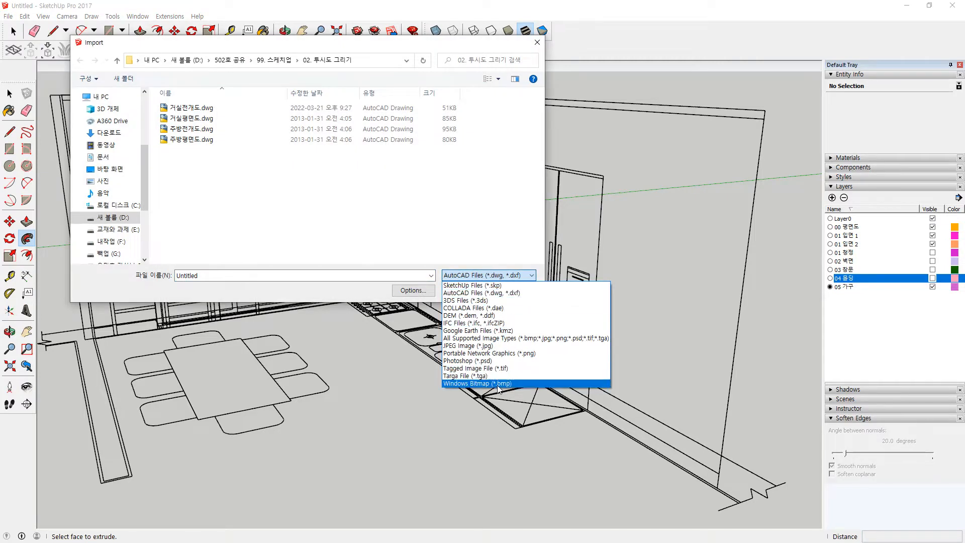
{"action": "left_click", "coordinate": [517, 307]}
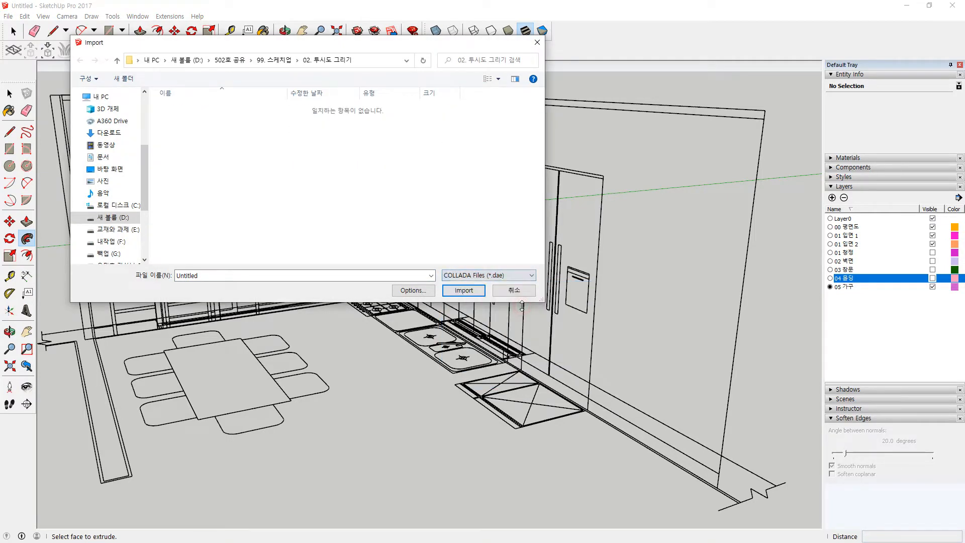
{"action": "left_click", "coordinate": [111, 136]}
{"action": "double_click", "coordinate": [207, 123]}
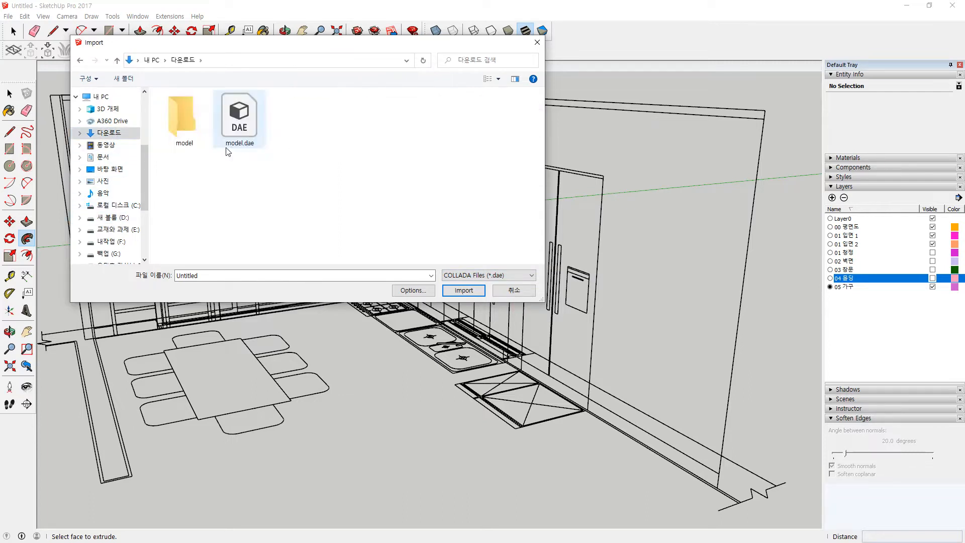
{"action": "left_click", "coordinate": [237, 129]}
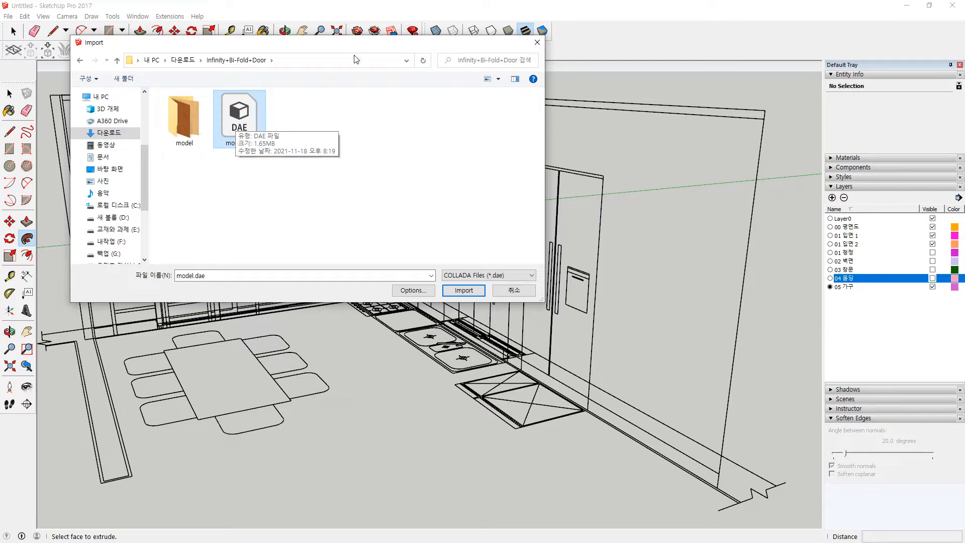
{"action": "left_click", "coordinate": [463, 291]}
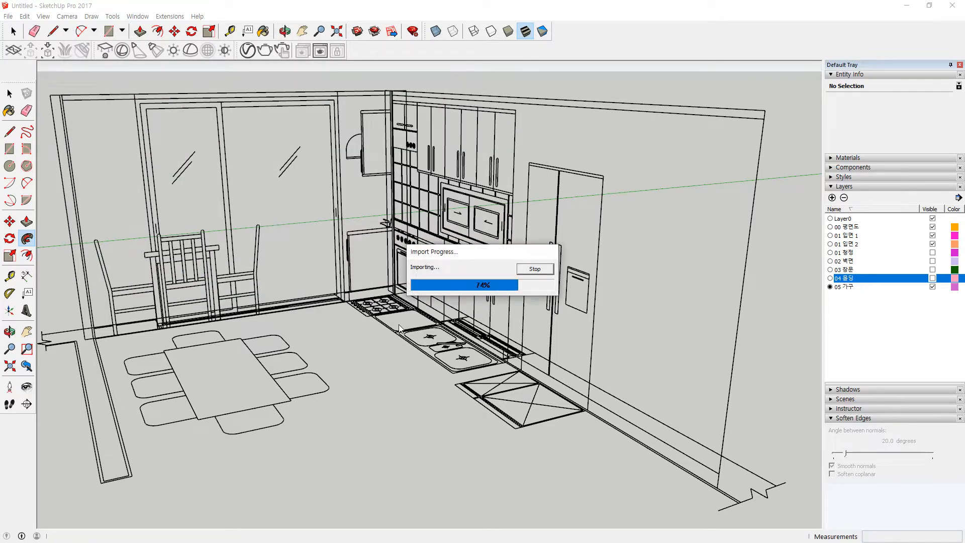
Step: Place the imported bi-fold door, delete it, and expand the Components tray panel
{"action": "scroll", "coordinate": [120, 236], "scroll_direction": "down", "scroll_amount": 8}
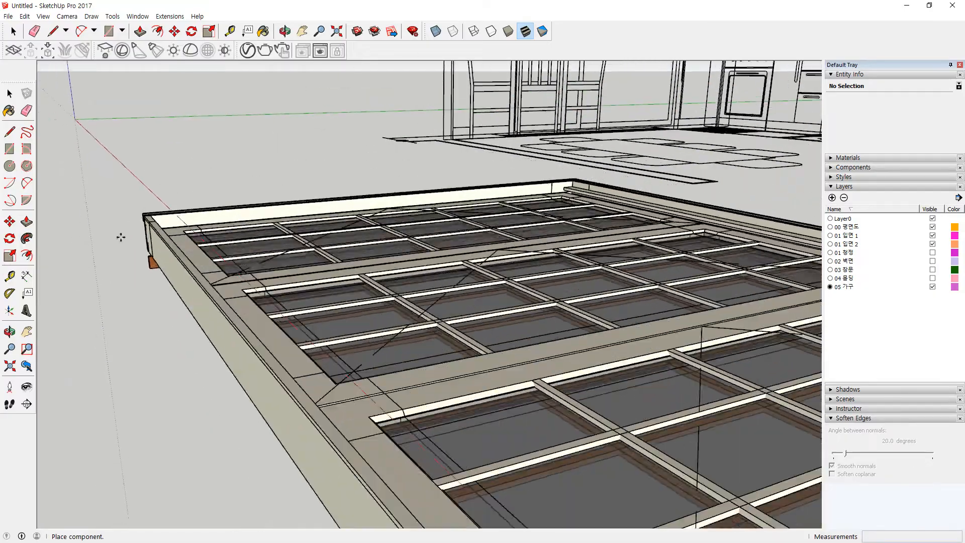
{"action": "left_click", "coordinate": [113, 220]}
{"action": "middle_click_drag", "start_coordinate": [112, 273], "coordinate": [432, 400]}
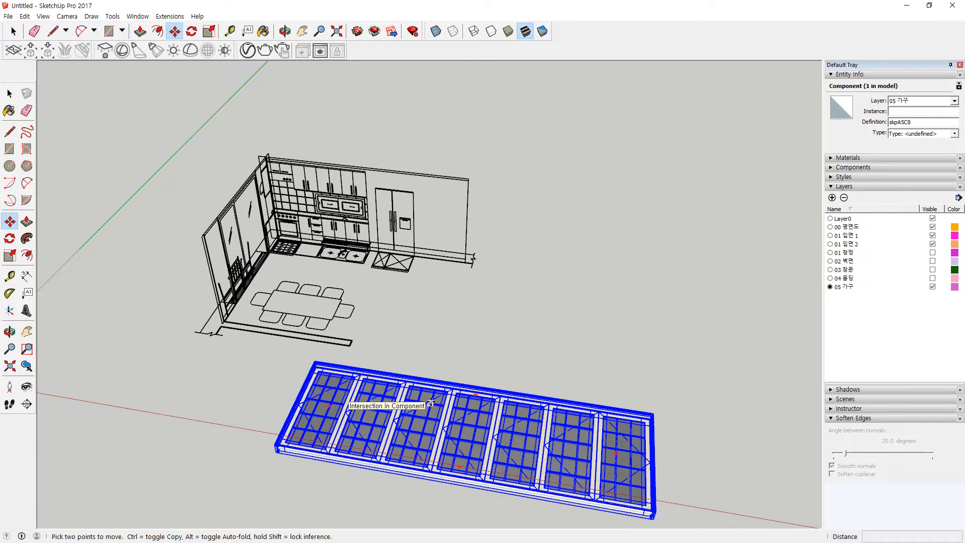
{"action": "key", "text": "Delete"}
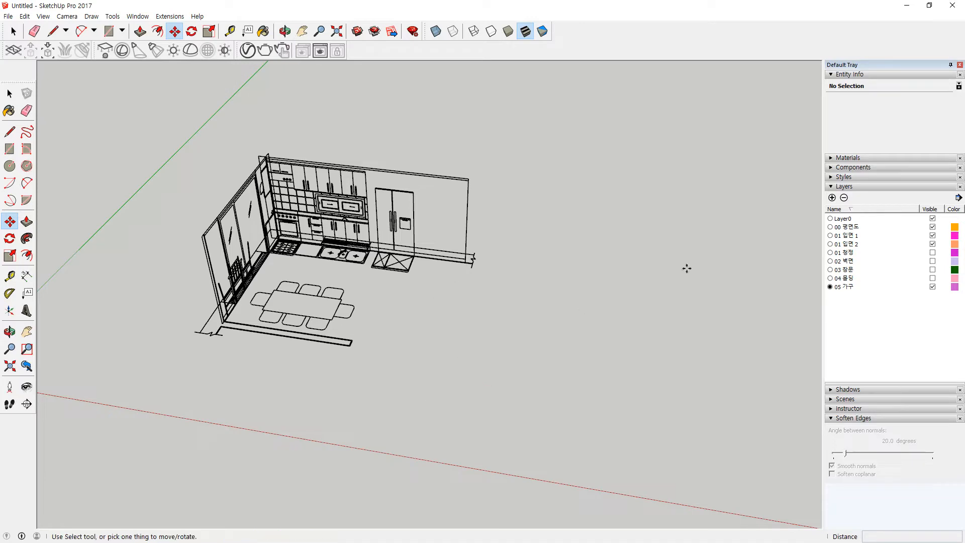
{"action": "left_click", "coordinate": [849, 169]}
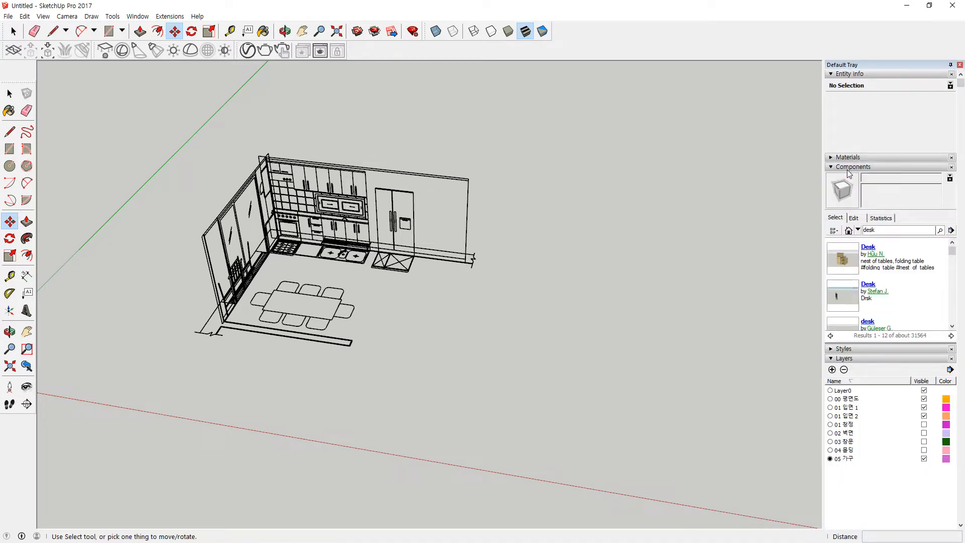
Step: Place the Chris figure from In Model components, then delete it
{"action": "left_click", "coordinate": [846, 230]}
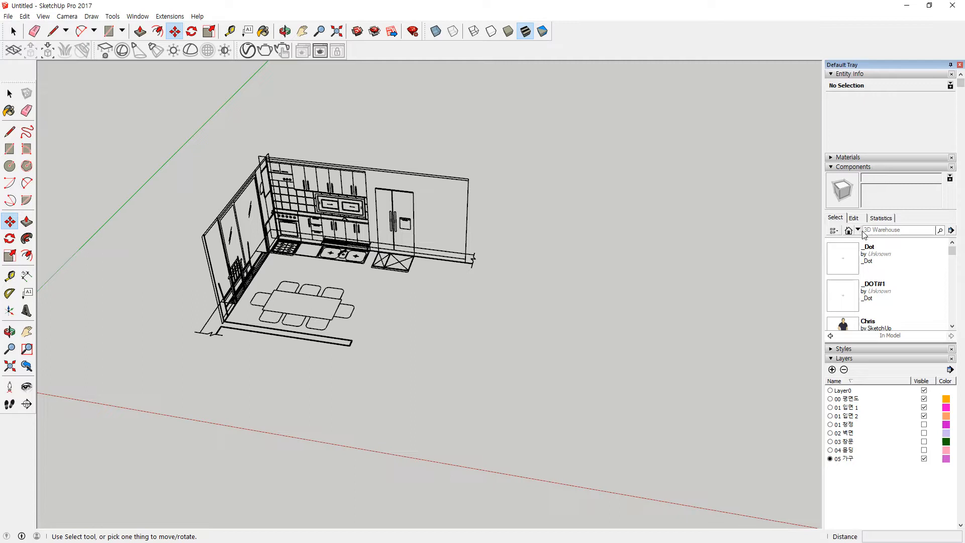
{"action": "left_click", "coordinate": [843, 324]}
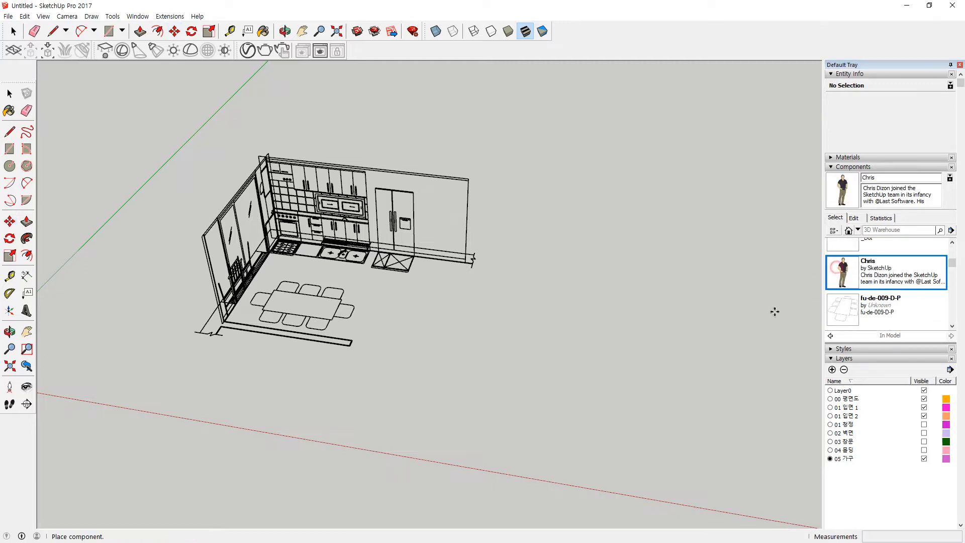
{"action": "left_click", "coordinate": [554, 352]}
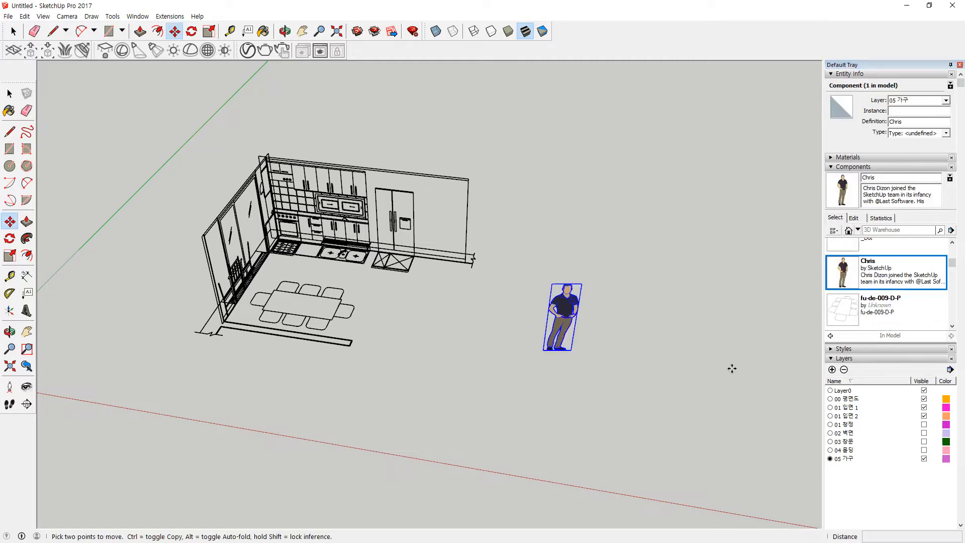
{"action": "key", "text": "Delete"}
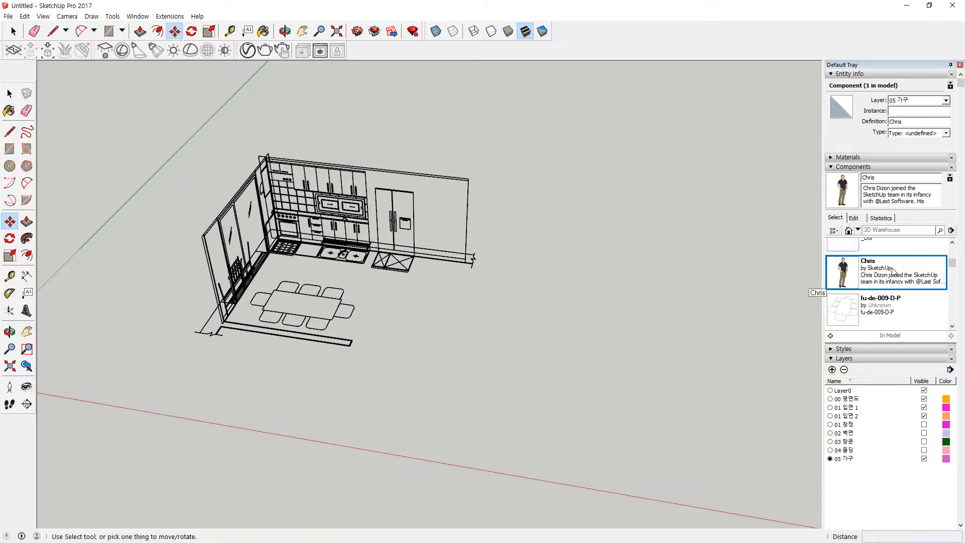
Step: Search Components for 'desk' and open the DESK result's 3D Warehouse page
{"action": "left_click", "coordinate": [918, 233]}
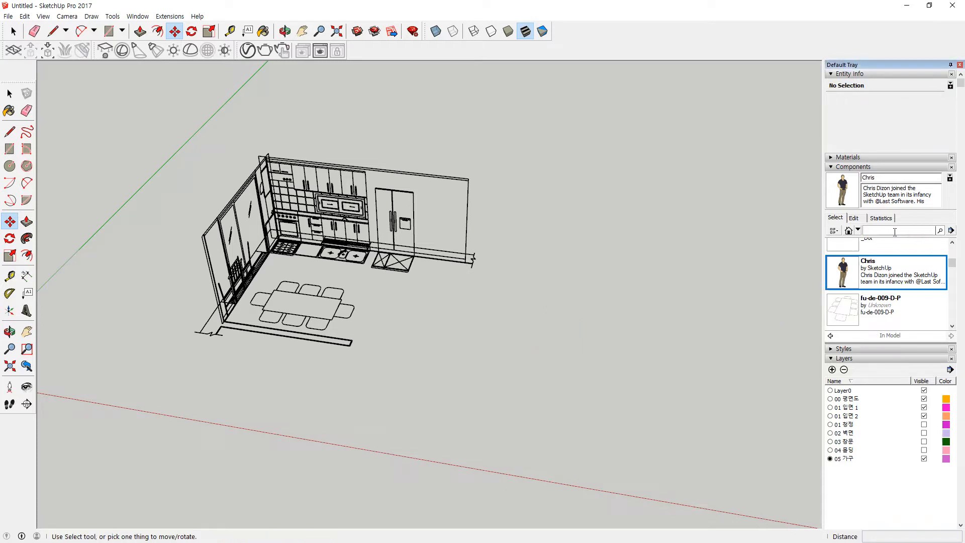
{"action": "mouse_move", "coordinate": [911, 240]}
{"action": "left_mouse_down"}
{"action": "mouse_move", "coordinate": [897, 222]}
{"action": "mouse_move", "coordinate": [911, 247]}
{"action": "left_mouse_up"}
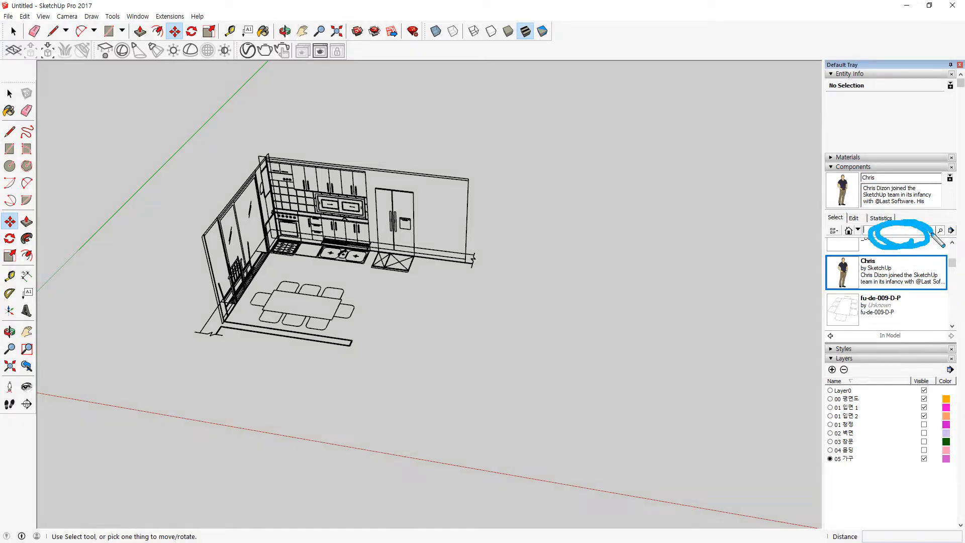
{"action": "left_click", "coordinate": [893, 229]}
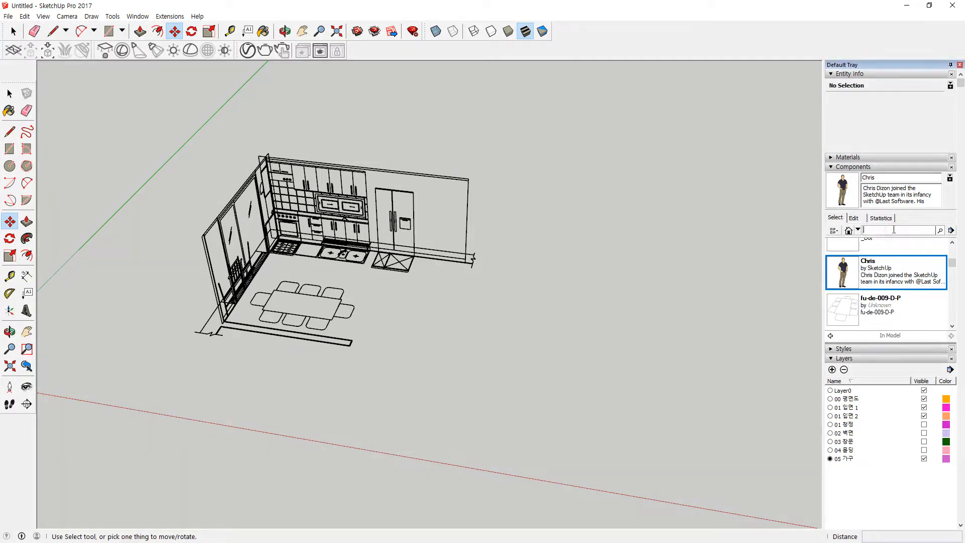
{"action": "type", "text": "ㅇㄷ"}
{"action": "type", "text": "desk"}
{"action": "key", "text": "Return"}
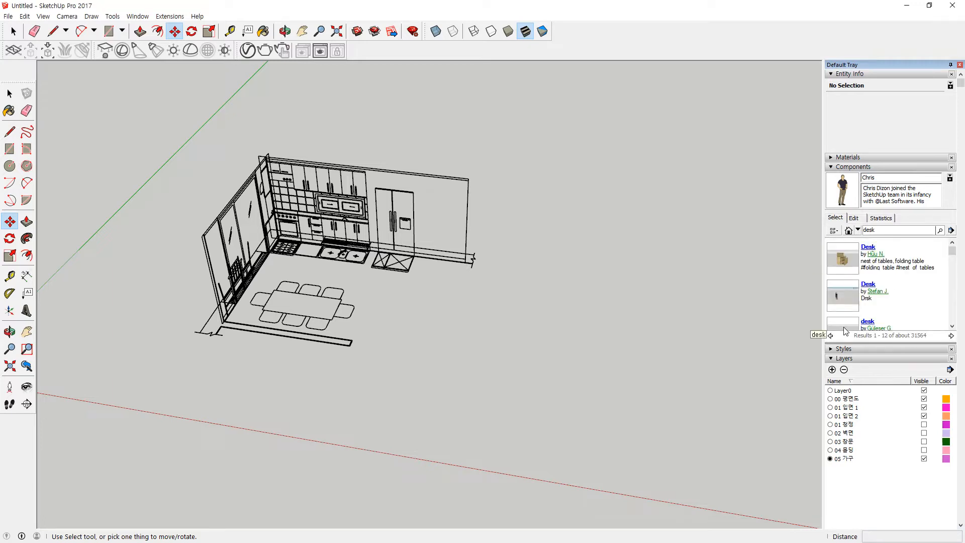
{"action": "mouse_move", "coordinate": [893, 229]}
{"action": "left_mouse_down"}
{"action": "mouse_move", "coordinate": [874, 338]}
{"action": "mouse_move", "coordinate": [920, 256]}
{"action": "mouse_move", "coordinate": [889, 233]}
{"action": "left_mouse_up"}
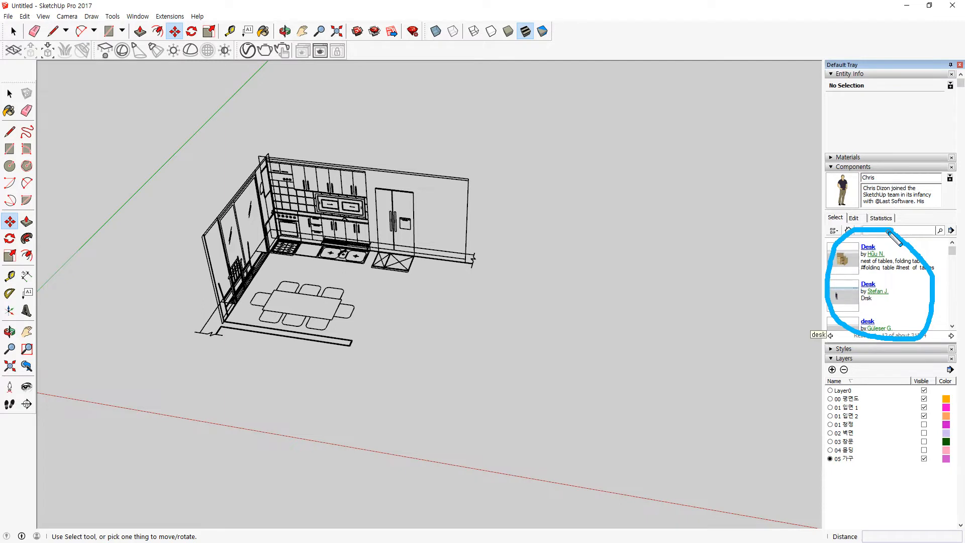
{"action": "scroll", "coordinate": [904, 302], "scroll_direction": "down", "scroll_amount": 1}
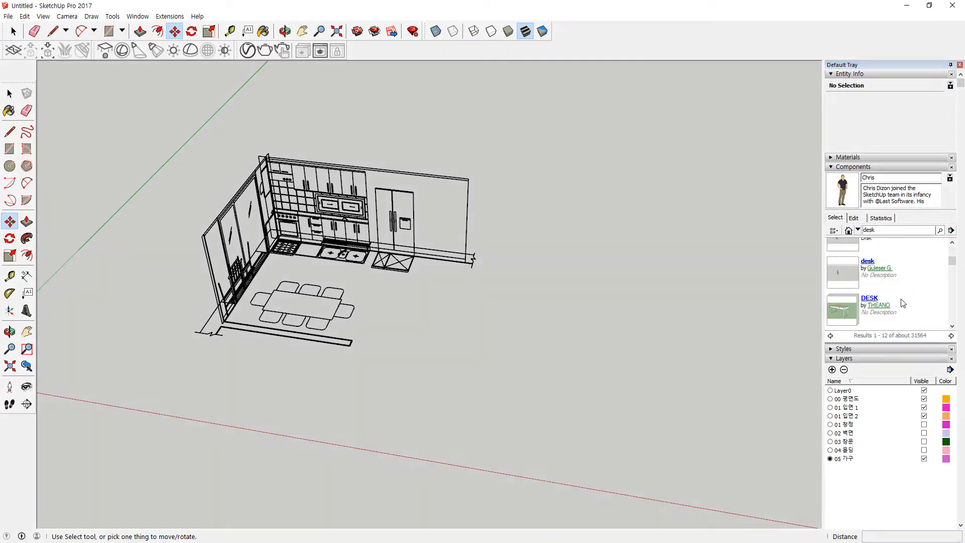
{"action": "left_click", "coordinate": [869, 298]}
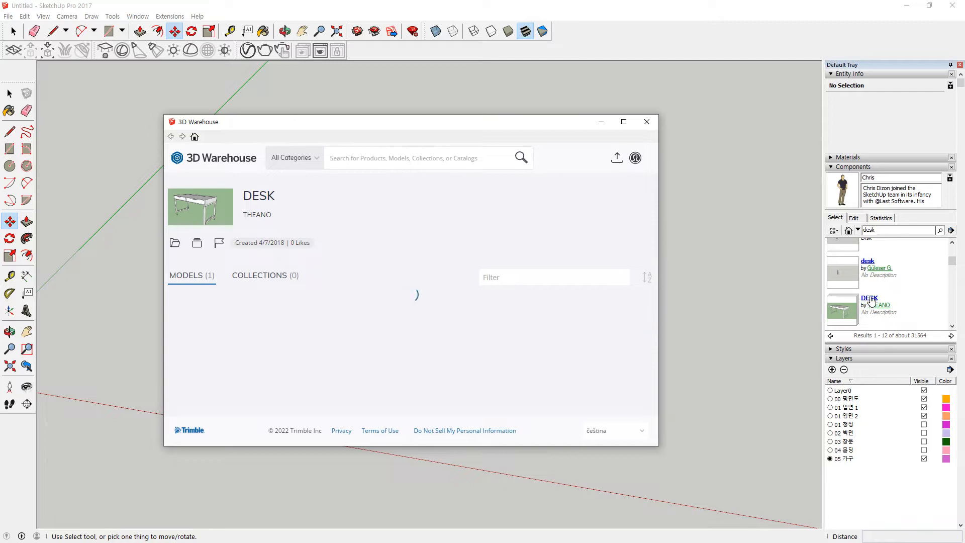
Step: Close 3D Warehouse, place the Ikea Alex desk, zoom in to inspect, then delete it
{"action": "left_click", "coordinate": [647, 121]}
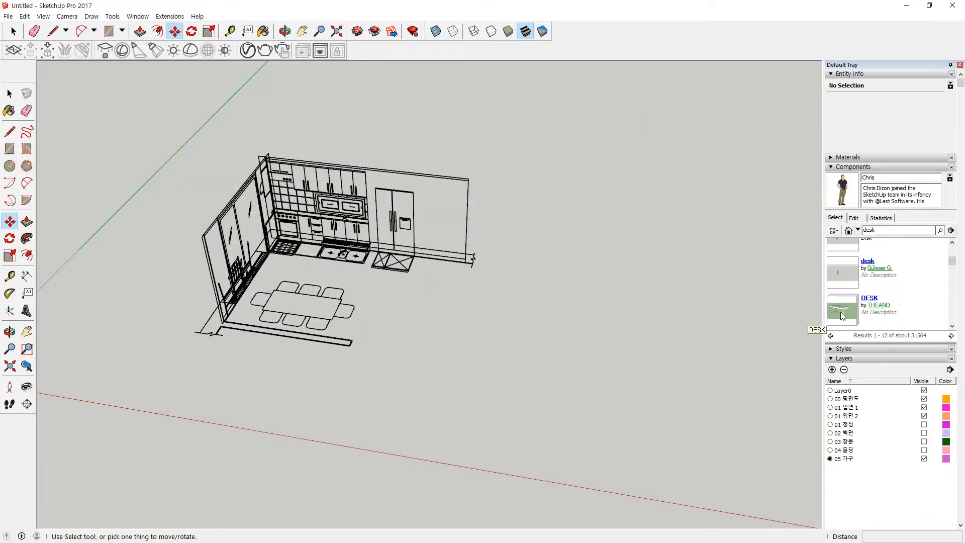
{"action": "left_click", "coordinate": [857, 265]}
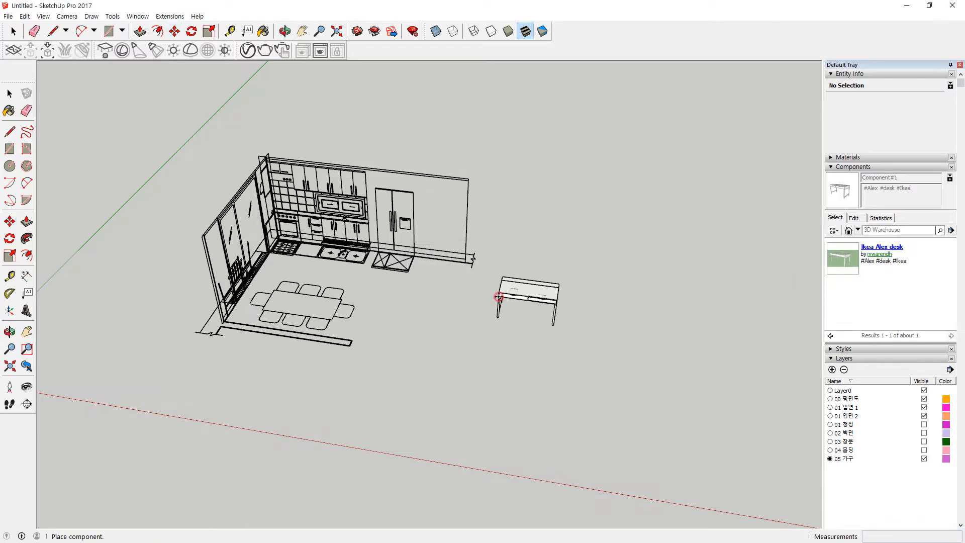
{"action": "left_click", "coordinate": [498, 297]}
{"action": "scroll", "coordinate": [578, 335], "scroll_direction": "up", "scroll_amount": 8}
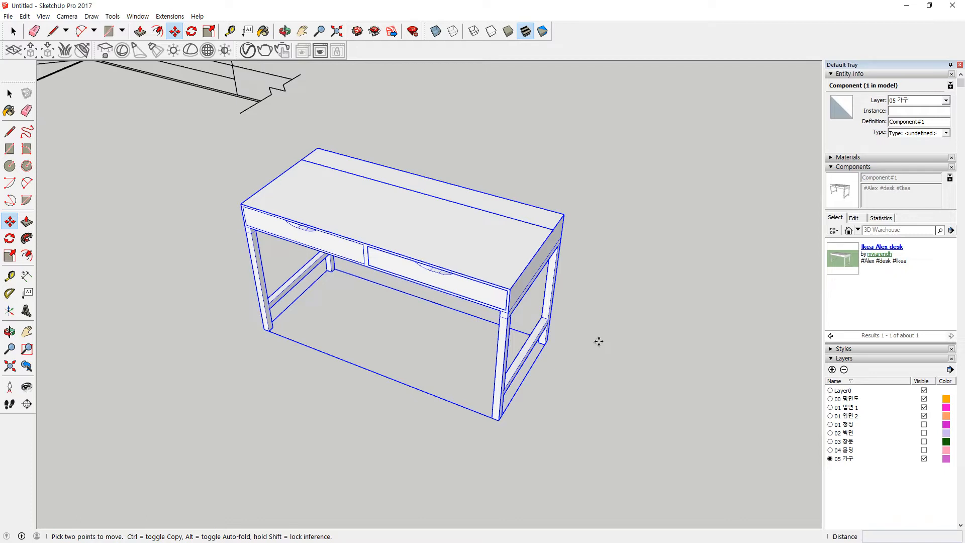
{"action": "key", "text": "Delete"}
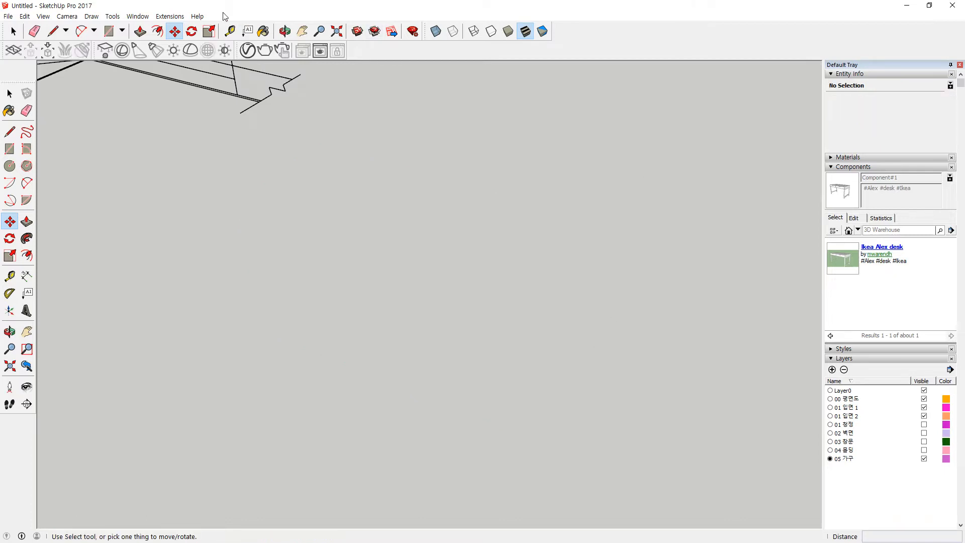
Step: Draw a first tall rectangle from the floor mat's left corner up to the fridge top
{"action": "key", "text": "shift+z"}
{"action": "scroll", "coordinate": [349, 407], "scroll_direction": "up", "scroll_amount": 2}
{"action": "middle_click_drag", "start_coordinate": [349, 407], "coordinate": [240, 280]}
{"action": "scroll", "coordinate": [239, 280], "scroll_direction": "up", "scroll_amount": 1}
{"action": "scroll", "coordinate": [550, 268], "scroll_direction": "down", "scroll_amount": 1}
{"action": "middle_click_drag", "start_coordinate": [551, 269], "coordinate": [584, 332]}
{"action": "scroll", "coordinate": [584, 333], "scroll_direction": "up", "scroll_amount": 6}
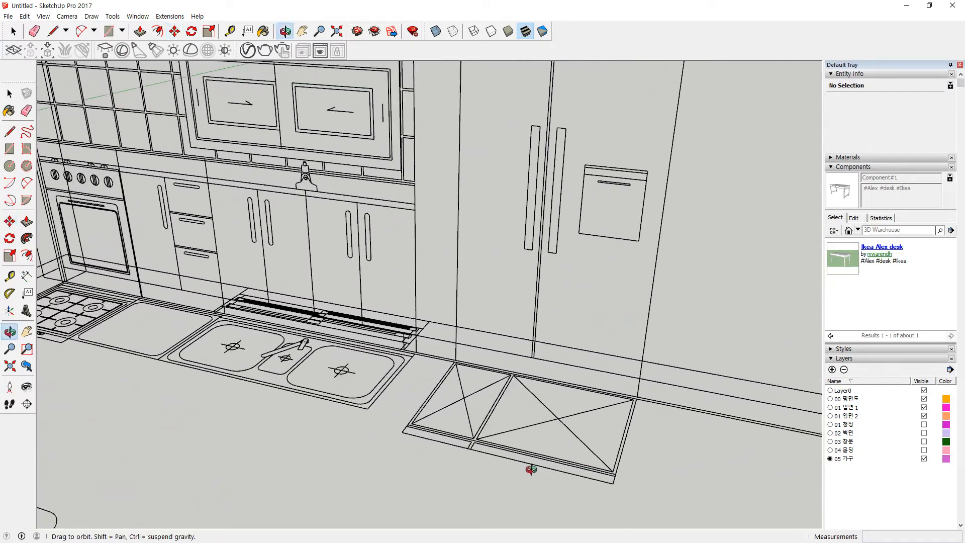
{"action": "scroll", "coordinate": [420, 450], "scroll_direction": "up", "scroll_amount": 1}
{"action": "key", "text": "r"}
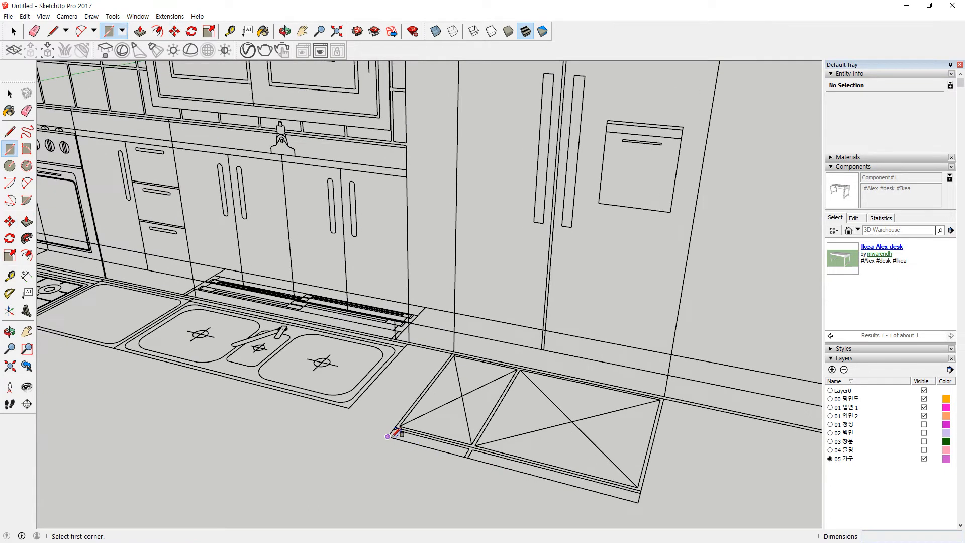
{"action": "left_click", "coordinate": [392, 435]}
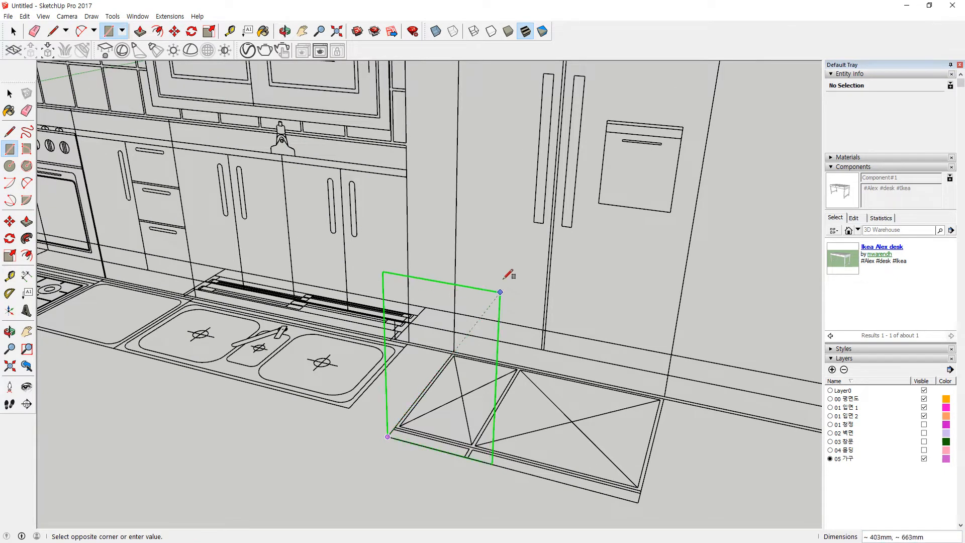
{"action": "scroll", "coordinate": [525, 179], "scroll_direction": "down", "scroll_amount": 1}
{"action": "scroll", "coordinate": [525, 180], "scroll_direction": "down", "scroll_amount": 1}
{"action": "middle_click_drag", "start_coordinate": [533, 138], "coordinate": [483, 316], "text": "shift"}
{"action": "key", "text": "z"}
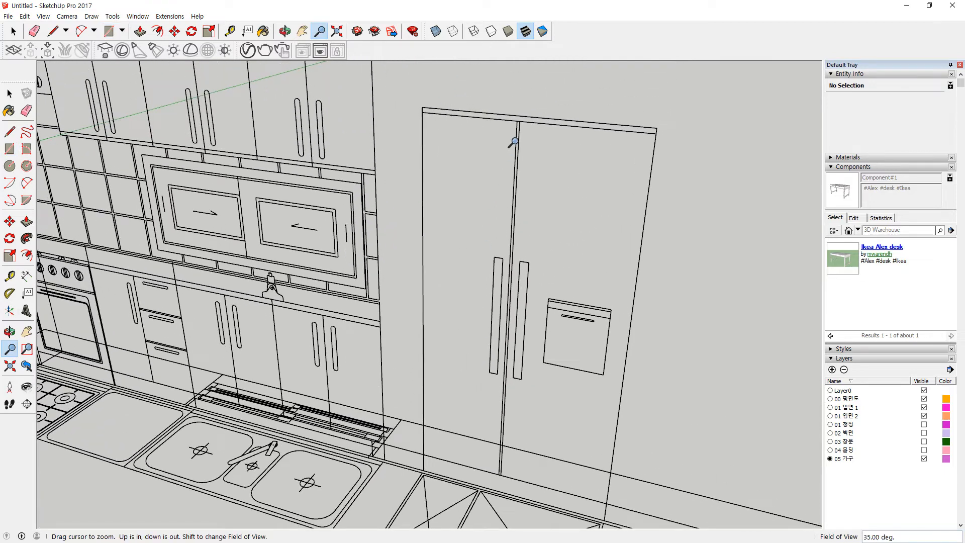
{"action": "key", "text": "Escape"}
{"action": "scroll", "coordinate": [485, 267], "scroll_direction": "down", "scroll_amount": 1}
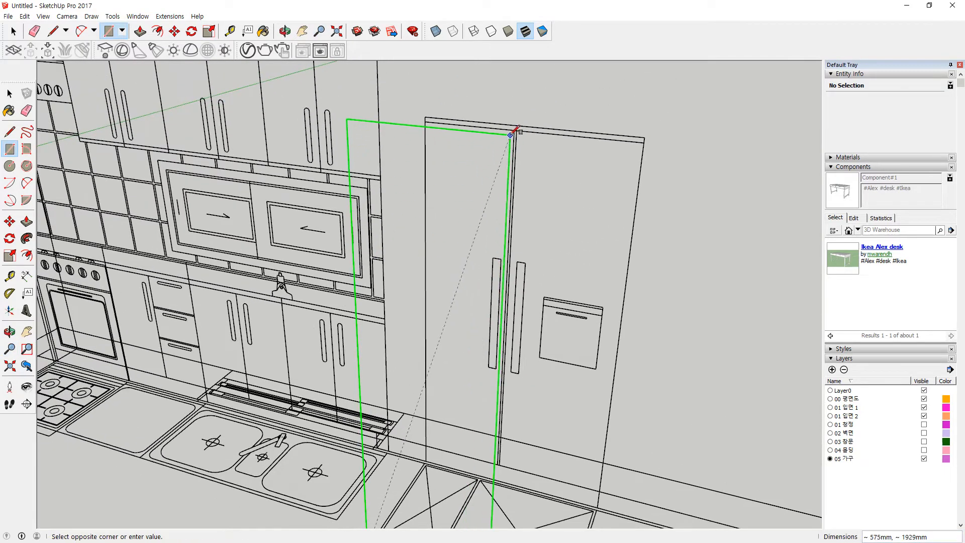
{"action": "left_click", "coordinate": [516, 128]}
Step: Draw a rectangle from the rug corner, then undo the misplaced white face
{"action": "middle_click_drag", "start_coordinate": [523, 371], "coordinate": [493, 329]}
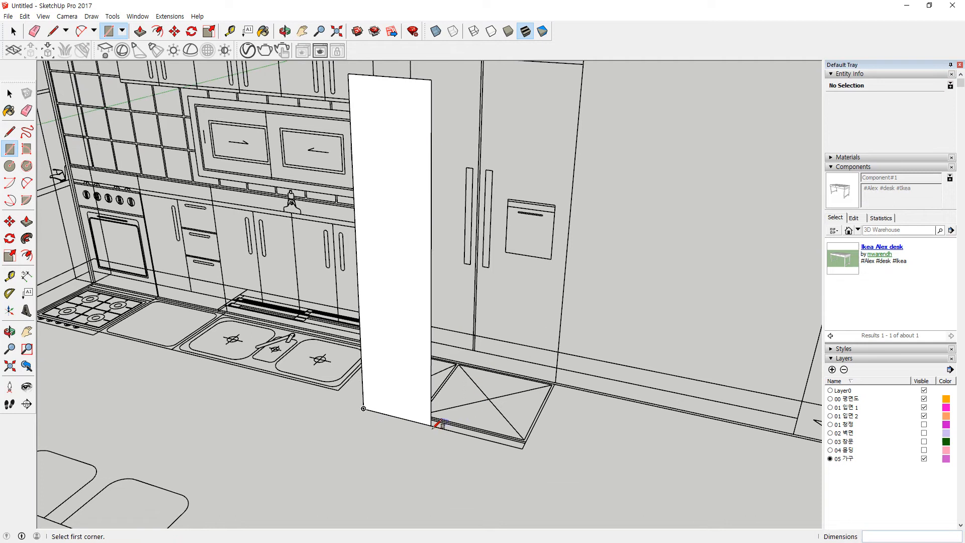
{"action": "left_click", "coordinate": [522, 447]}
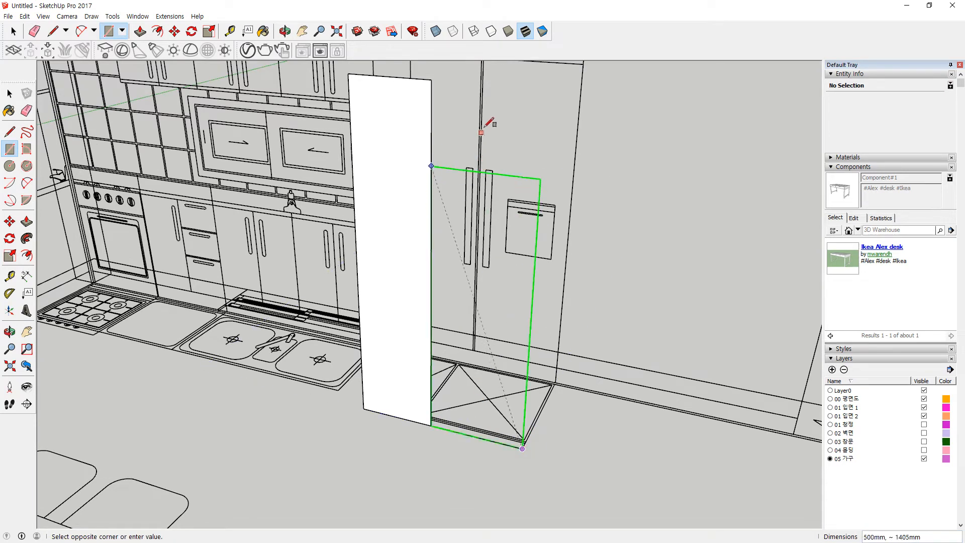
{"action": "middle_click_drag", "start_coordinate": [492, 95], "coordinate": [482, 168], "text": "shift"}
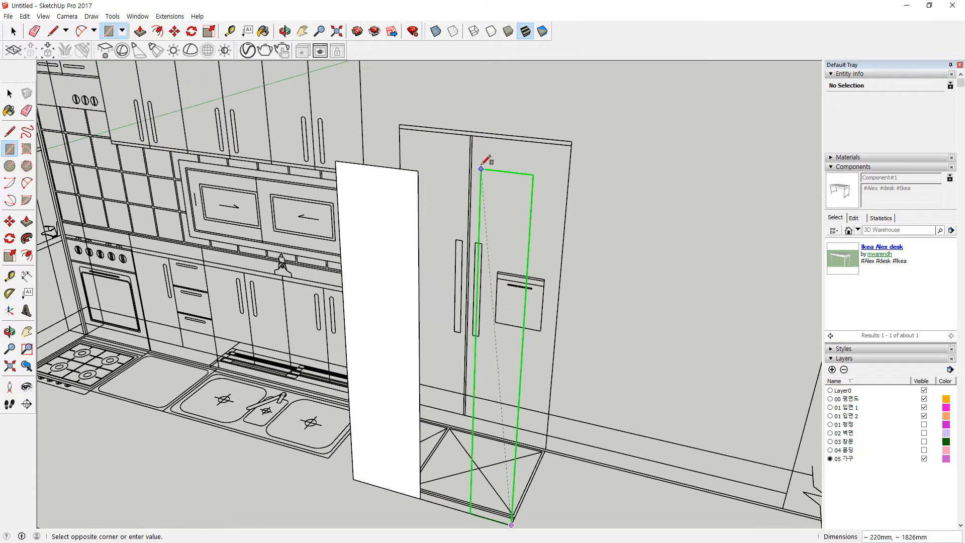
{"action": "scroll", "coordinate": [478, 134], "scroll_direction": "up", "scroll_amount": 3}
{"action": "scroll", "coordinate": [479, 133], "scroll_direction": "up", "scroll_amount": 2}
{"action": "left_click", "coordinate": [476, 133]}
{"action": "scroll", "coordinate": [379, 273], "scroll_direction": "down", "scroll_amount": 5}
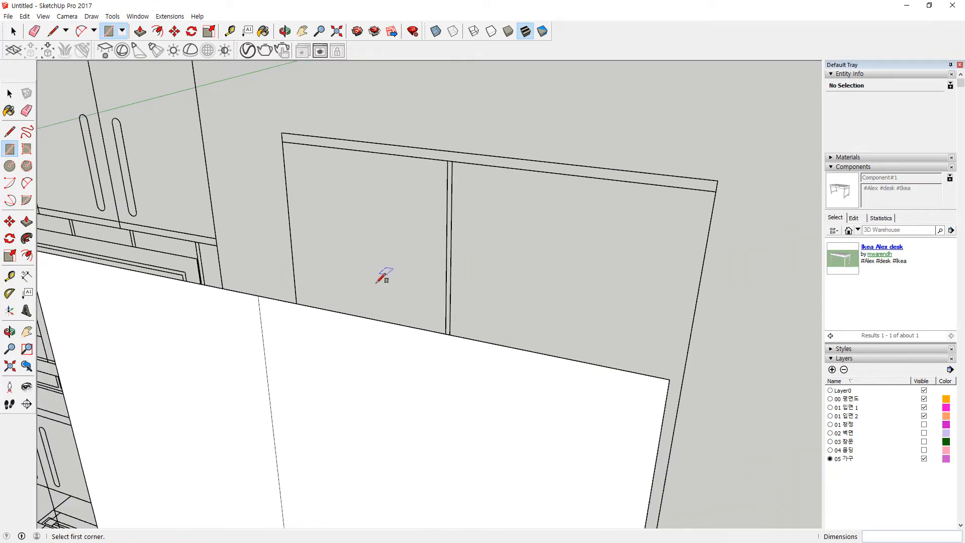
{"action": "scroll", "coordinate": [160, 395], "scroll_direction": "down", "scroll_amount": 3}
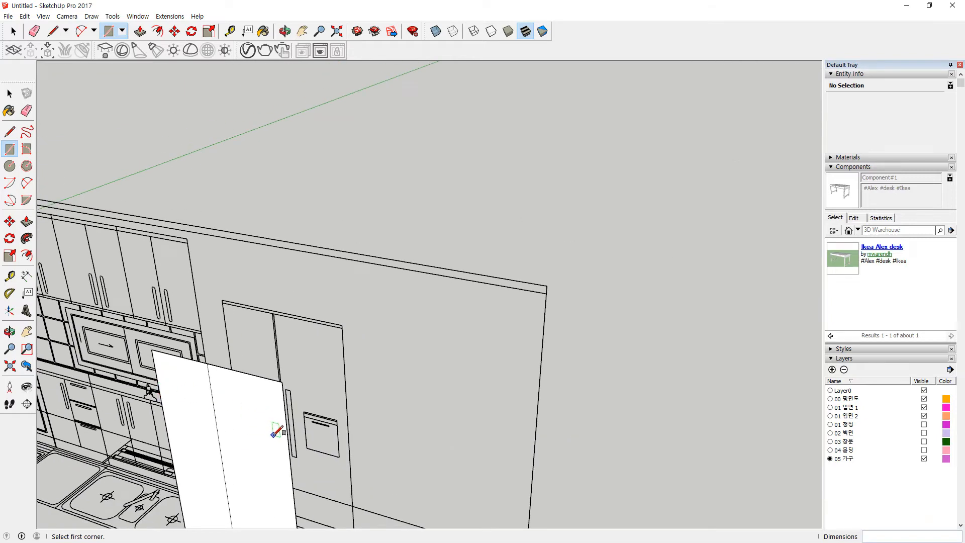
{"action": "key", "text": "ctrl+z"}
Step: Try a rectangle from the fridge's floor corner to its top, then undo it
{"action": "scroll", "coordinate": [214, 436], "scroll_direction": "down", "scroll_amount": 2}
{"action": "middle_click_drag", "start_coordinate": [206, 448], "coordinate": [290, 346], "text": "shift"}
{"action": "scroll", "coordinate": [294, 375], "scroll_direction": "up", "scroll_amount": 2}
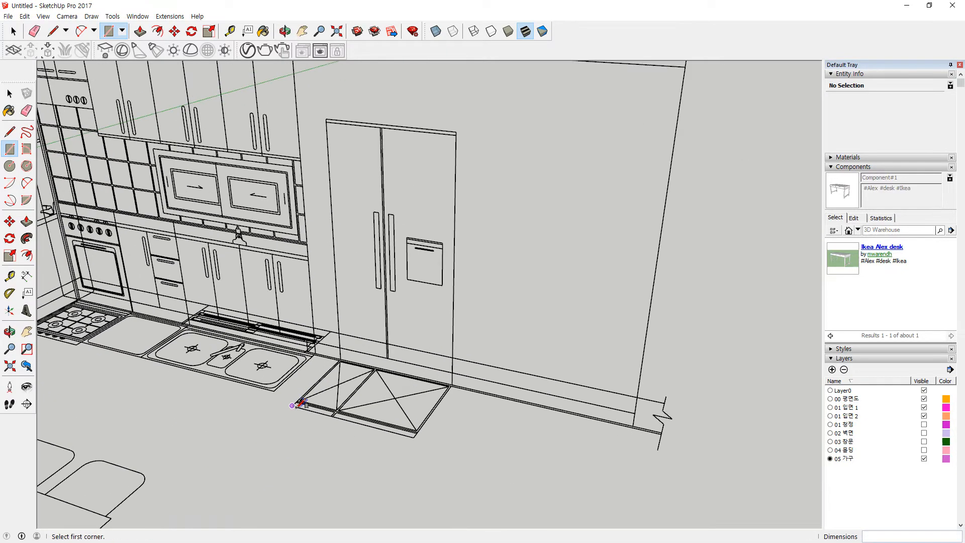
{"action": "left_click", "coordinate": [293, 405]}
{"action": "scroll", "coordinate": [387, 120], "scroll_direction": "up", "scroll_amount": 4}
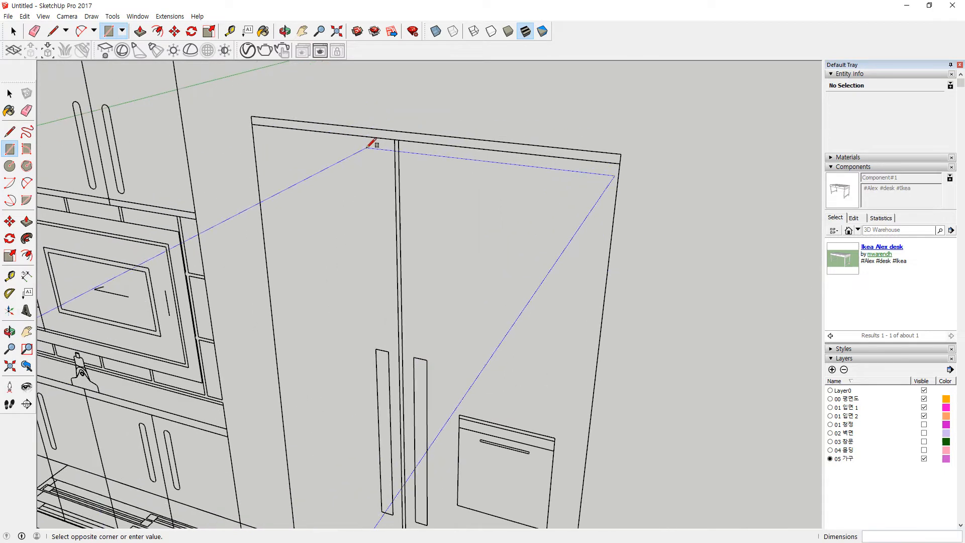
{"action": "left_click", "coordinate": [395, 136]}
{"action": "scroll", "coordinate": [459, 209], "scroll_direction": "down", "scroll_amount": 4}
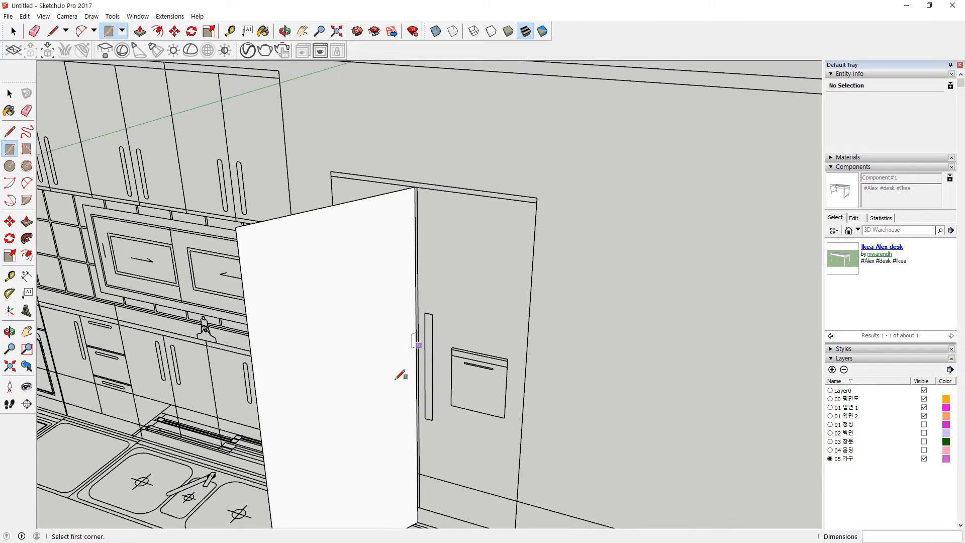
{"action": "key", "text": "ctrl+z"}
Step: Draw the left and right door panel rectangles from the floor up to the fridge top
{"action": "scroll", "coordinate": [349, 387], "scroll_direction": "down", "scroll_amount": 5}
{"action": "scroll", "coordinate": [334, 339], "scroll_direction": "up", "scroll_amount": 3}
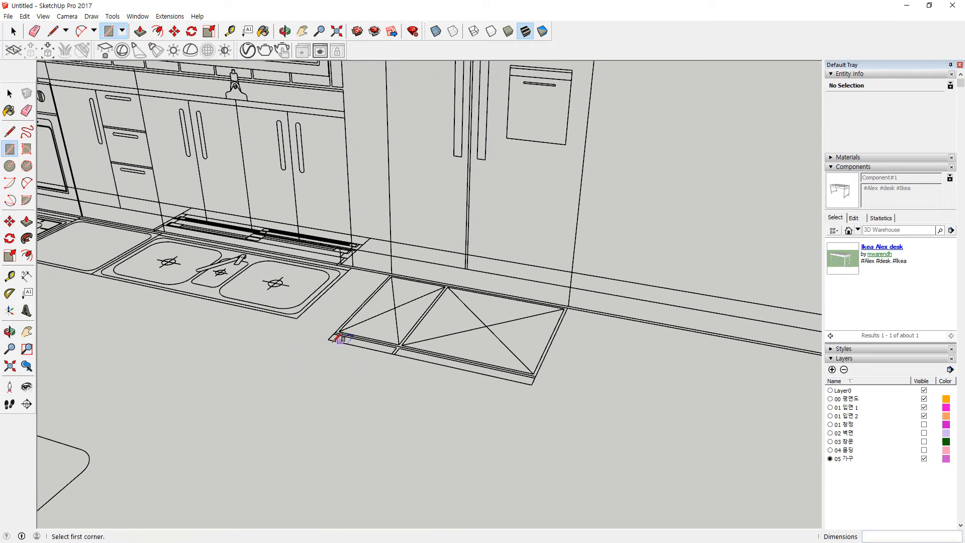
{"action": "left_click", "coordinate": [327, 339]}
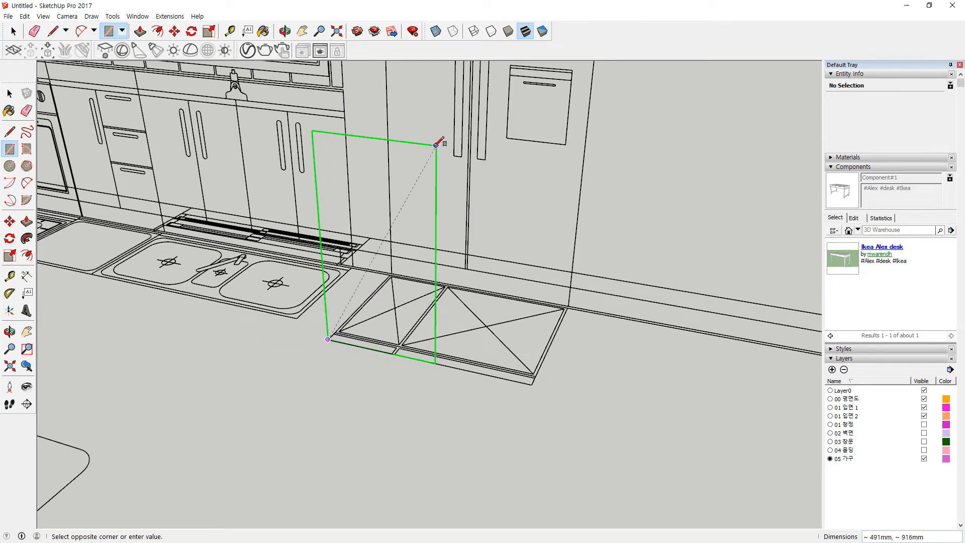
{"action": "scroll", "coordinate": [437, 144], "scroll_direction": "down", "scroll_amount": 1}
{"action": "middle_click_drag", "start_coordinate": [435, 140], "coordinate": [413, 280], "text": "shift"}
{"action": "middle_click_drag", "start_coordinate": [429, 95], "coordinate": [420, 142], "text": "shift"}
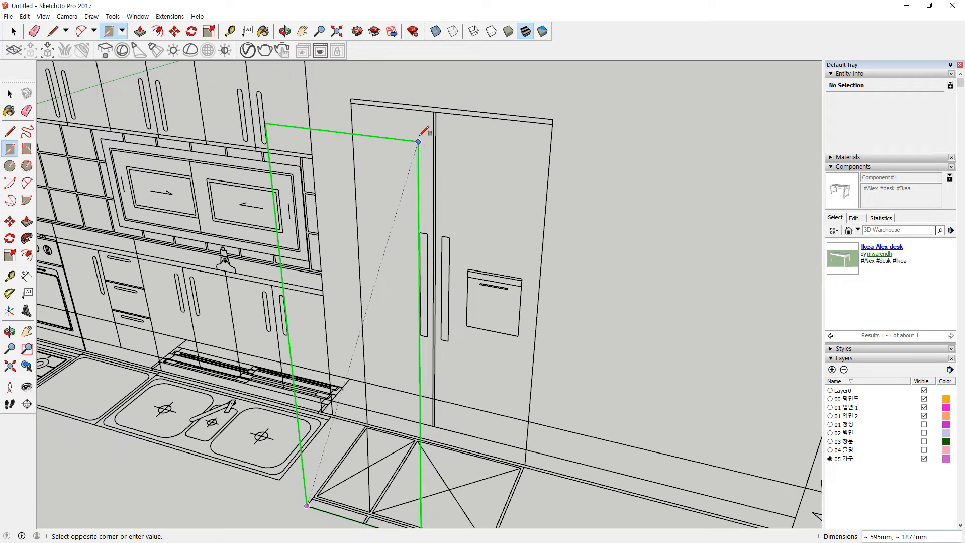
{"action": "left_click", "coordinate": [428, 117]}
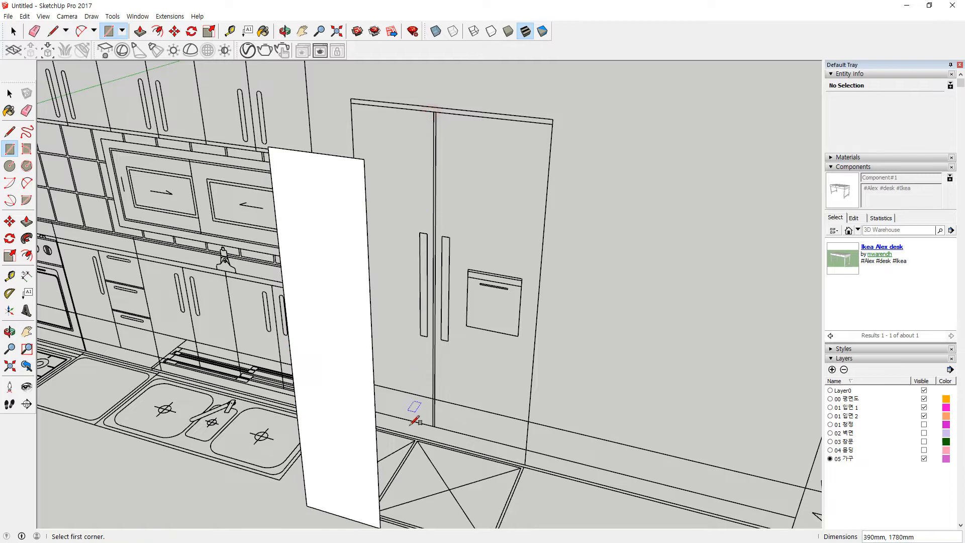
{"action": "scroll", "coordinate": [418, 407], "scroll_direction": "up", "scroll_amount": 2}
{"action": "left_click", "coordinate": [475, 458]}
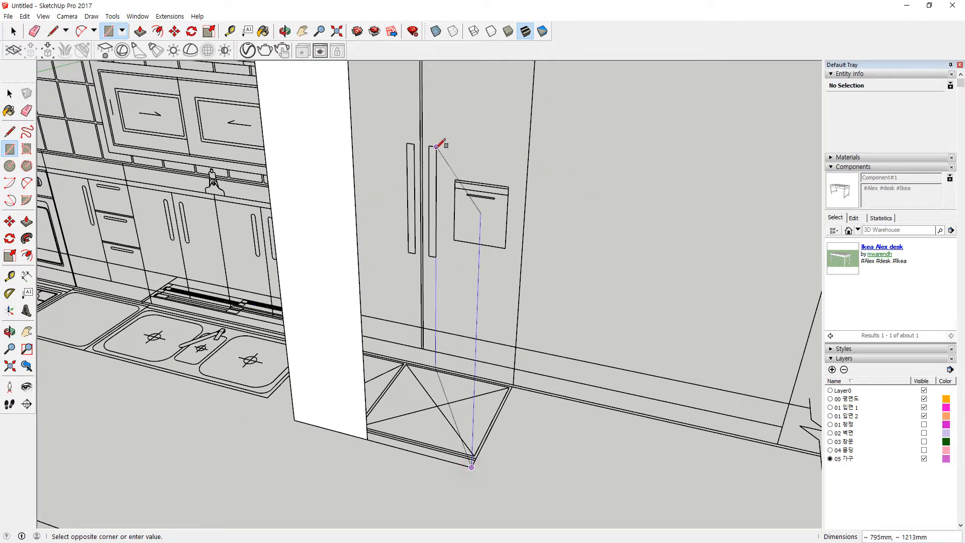
{"action": "middle_click_drag", "start_coordinate": [442, 142], "coordinate": [418, 221], "text": "shift"}
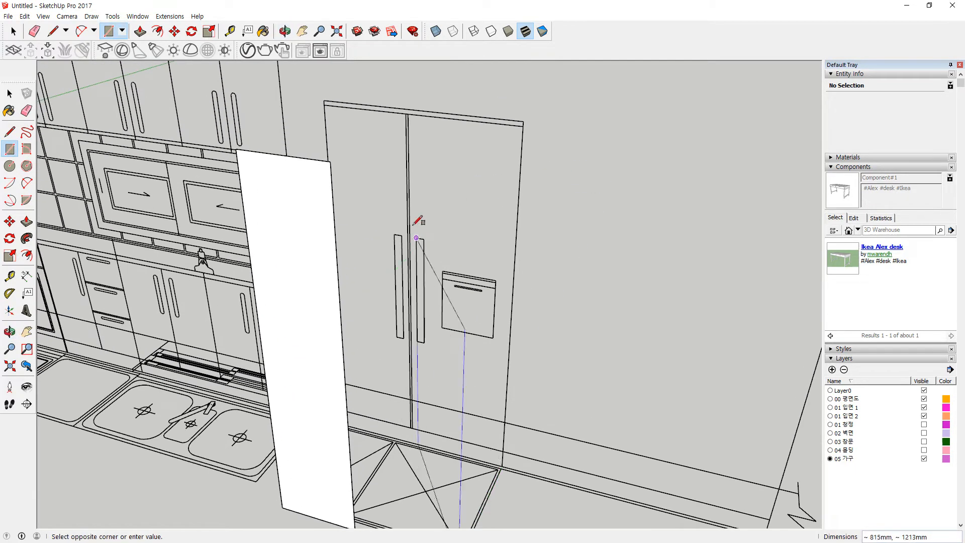
{"action": "left_click", "coordinate": [408, 114]}
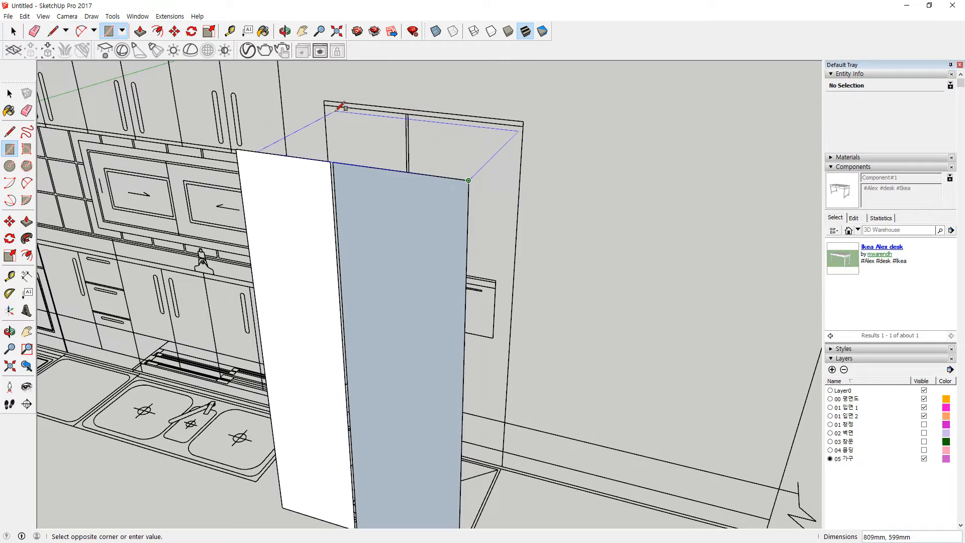
Step: Finish the thin rectangle across the fridge top
{"action": "left_click", "coordinate": [324, 99]}
{"action": "middle_click_drag", "start_coordinate": [334, 107], "coordinate": [270, 422]}
{"action": "middle_click_drag", "start_coordinate": [369, 397], "coordinate": [249, 424]}
{"action": "scroll", "coordinate": [332, 371], "scroll_direction": "up", "scroll_amount": 4}
{"action": "middle_click_drag", "start_coordinate": [318, 409], "coordinate": [212, 411]}
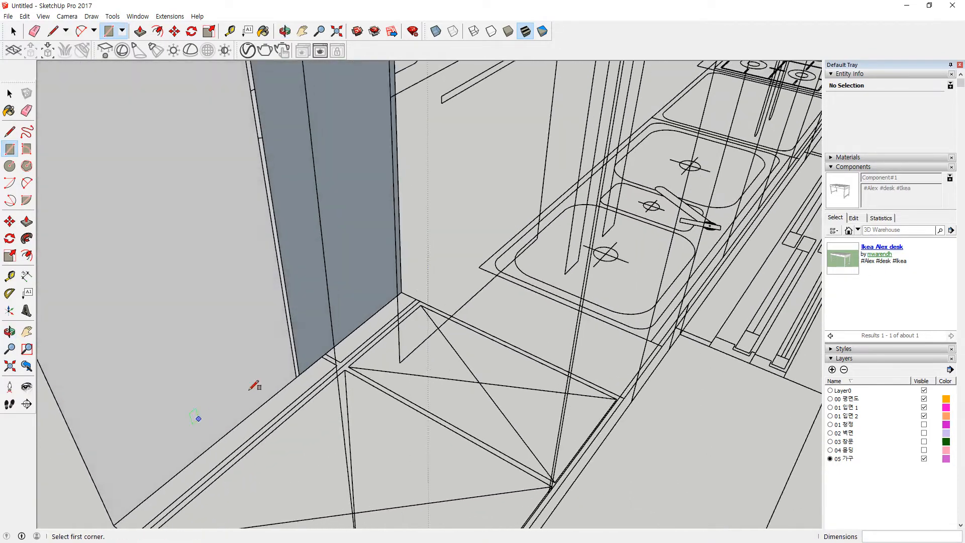
{"action": "scroll", "coordinate": [349, 306], "scroll_direction": "up", "scroll_amount": 3}
Step: Push/pull the door panel face out 50 mm
{"action": "key", "text": "p"}
{"action": "left_click", "coordinate": [360, 303]}
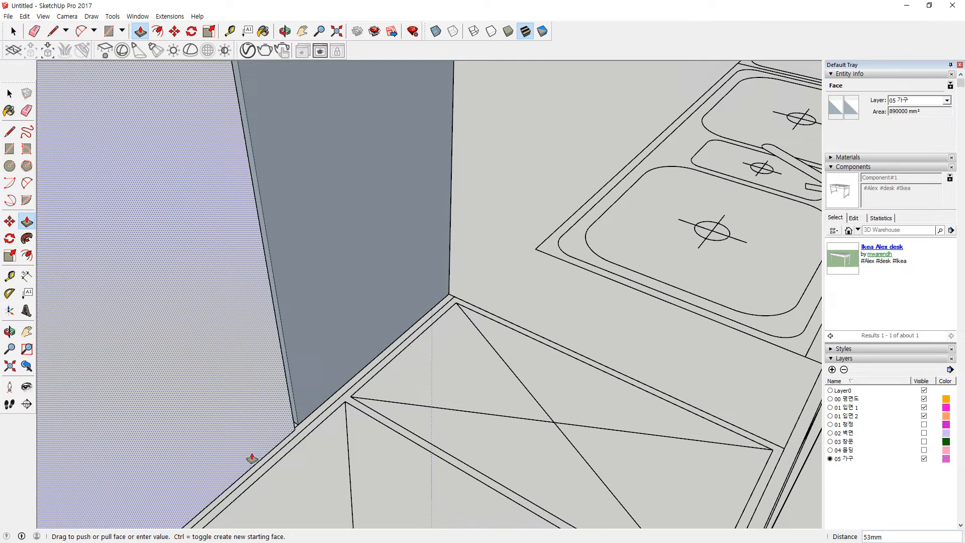
{"action": "left_click", "coordinate": [386, 332]}
{"action": "middle_click_drag", "start_coordinate": [388, 324], "coordinate": [286, 157]}
Step: Pull the panel's top face 618 mm to form the solid fridge body
{"action": "left_click", "coordinate": [253, 146]}
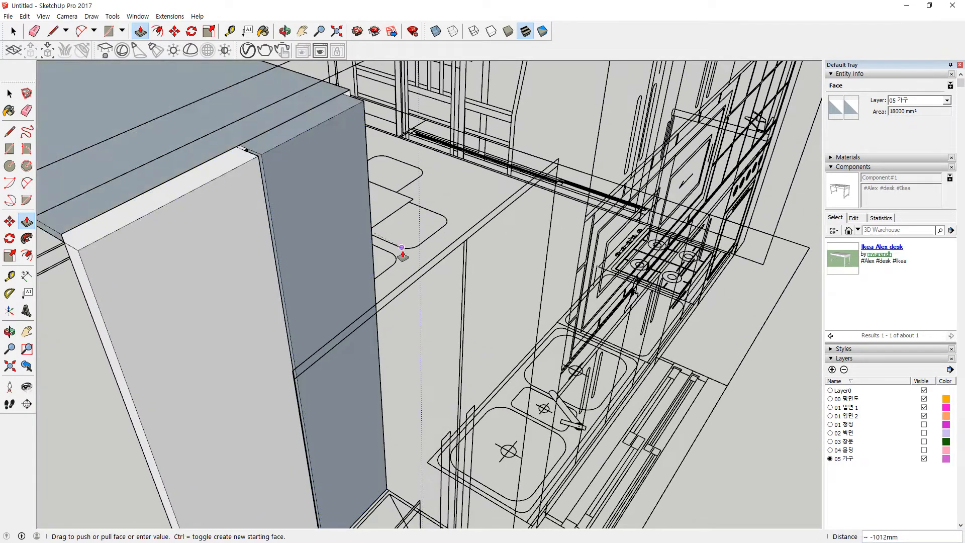
{"action": "left_click", "coordinate": [372, 206]}
{"action": "left_click", "coordinate": [371, 320]}
{"action": "middle_click_drag", "start_coordinate": [371, 320], "coordinate": [472, 243]}
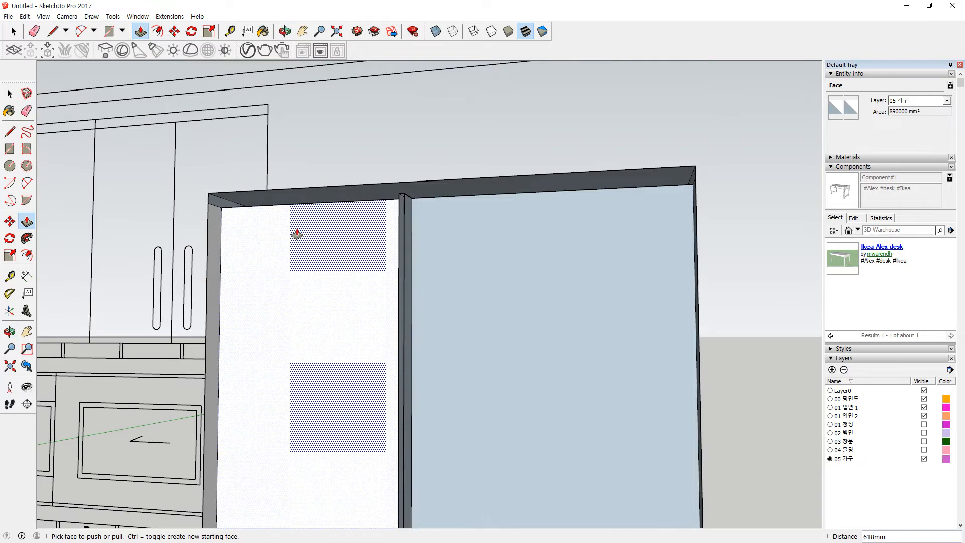
{"action": "scroll", "coordinate": [351, 241], "scroll_direction": "down", "scroll_amount": 5}
Step: Draw a line across the fridge top between the corners to split the face
{"action": "key", "text": "l"}
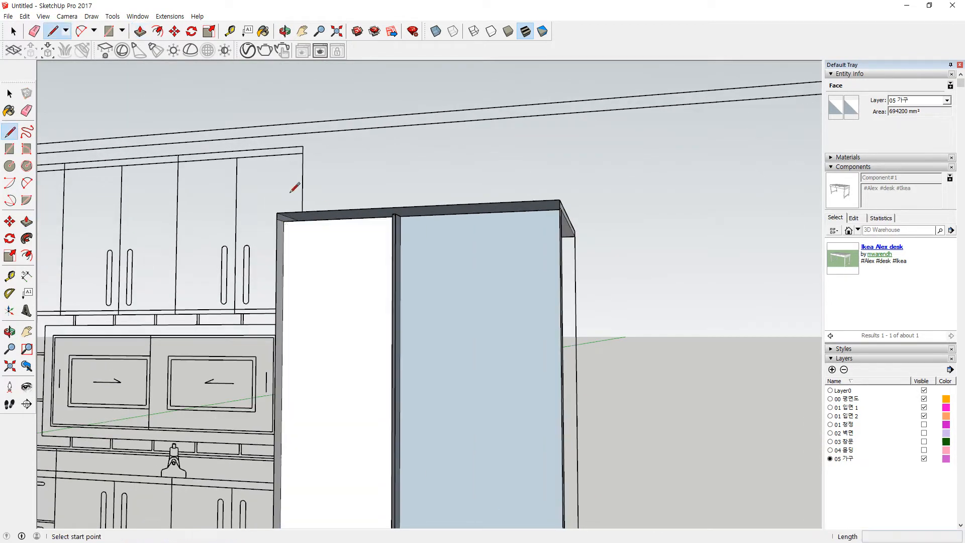
{"action": "left_click", "coordinate": [277, 213]}
{"action": "left_click", "coordinate": [560, 199]}
{"action": "middle_click_drag", "start_coordinate": [528, 308], "coordinate": [537, 265]}
{"action": "scroll", "coordinate": [560, 248], "scroll_direction": "up", "scroll_amount": 3}
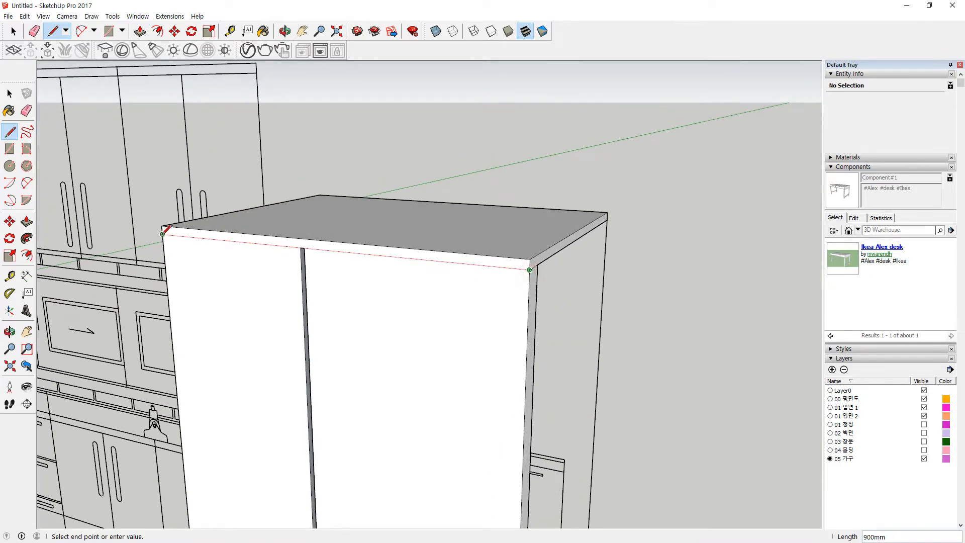
{"action": "scroll", "coordinate": [297, 341], "scroll_direction": "down", "scroll_amount": 4}
{"action": "middle_click_drag", "start_coordinate": [459, 401], "coordinate": [294, 386], "text": "shift"}
{"action": "scroll", "coordinate": [297, 382], "scroll_direction": "up", "scroll_amount": 5}
Step: Draw a rectangle face covering the fridge front
{"action": "key", "text": "r"}
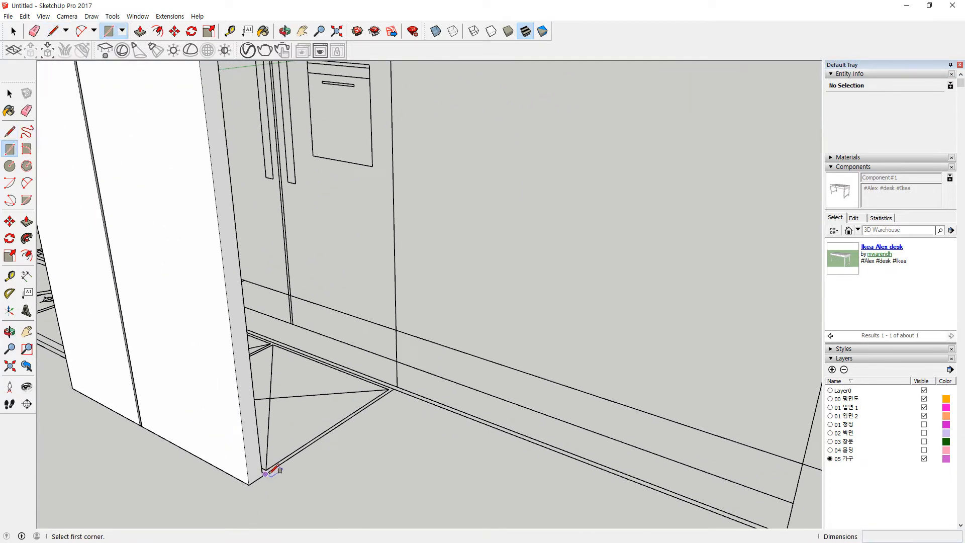
{"action": "scroll", "coordinate": [277, 470], "scroll_direction": "up", "scroll_amount": 3}
{"action": "scroll", "coordinate": [276, 471], "scroll_direction": "up", "scroll_amount": 2}
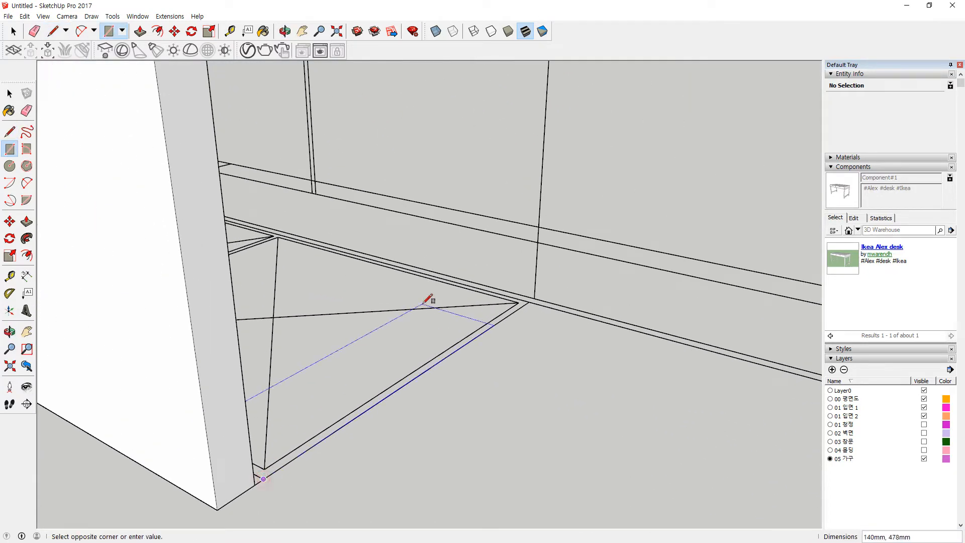
{"action": "scroll", "coordinate": [451, 286], "scroll_direction": "down", "scroll_amount": 5}
{"action": "middle_click_drag", "start_coordinate": [521, 170], "coordinate": [395, 510], "text": "shift"}
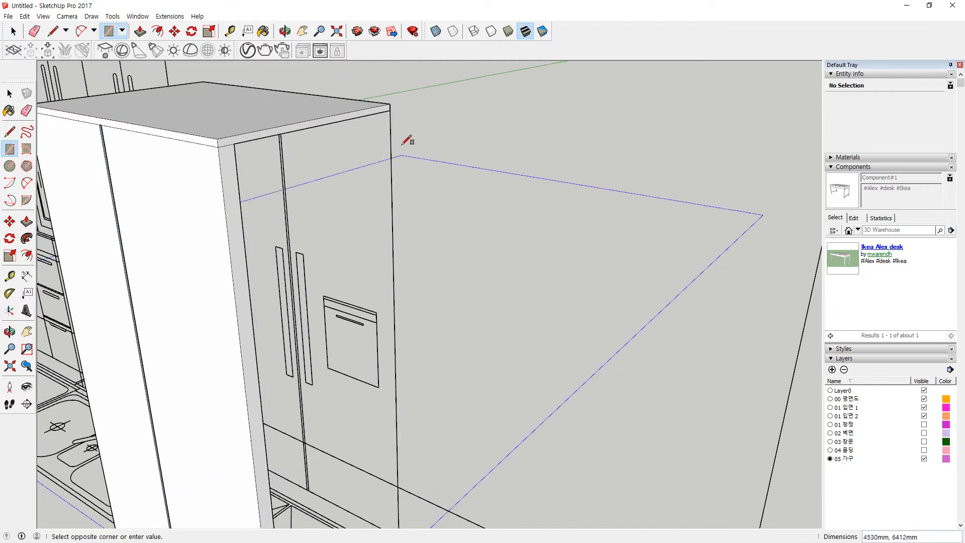
{"action": "left_click", "coordinate": [393, 107]}
{"action": "middle_click_drag", "start_coordinate": [292, 276], "coordinate": [540, 157]}
{"action": "scroll", "coordinate": [528, 454], "scroll_direction": "up", "scroll_amount": 2}
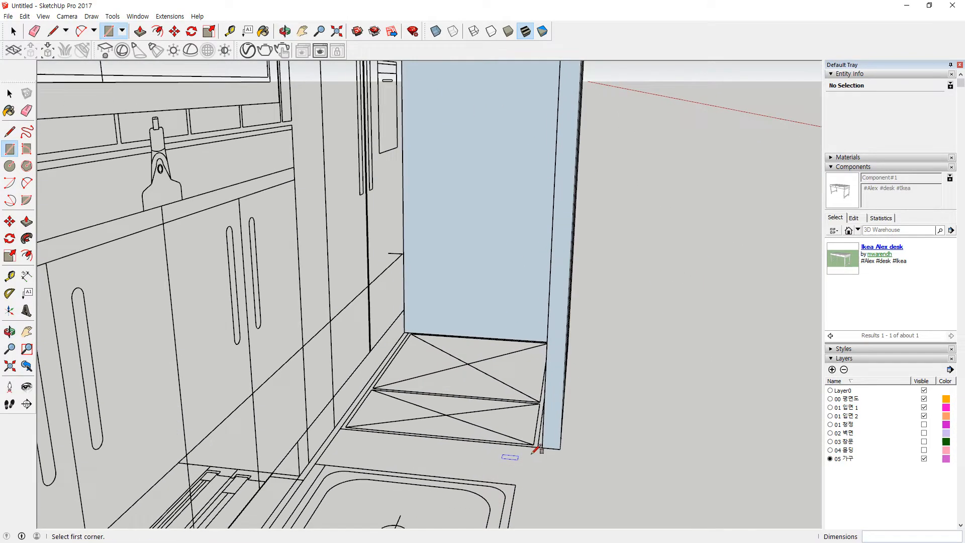
{"action": "scroll", "coordinate": [524, 457], "scroll_direction": "up", "scroll_amount": 2}
Step: Draw a rectangle on the fridge side from the floor corner to the top edge
{"action": "left_click", "coordinate": [540, 446]}
{"action": "scroll", "coordinate": [367, 190], "scroll_direction": "down", "scroll_amount": 4}
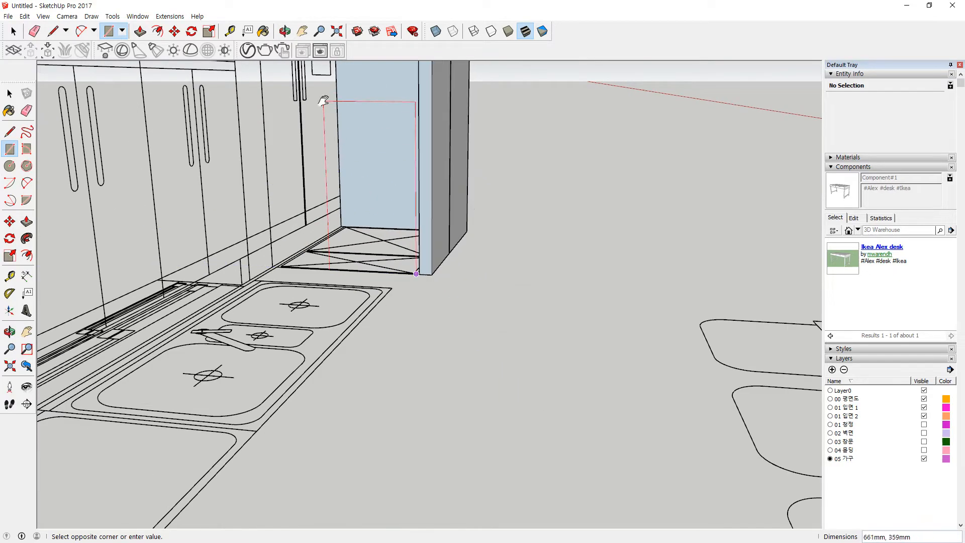
{"action": "middle_click_drag", "start_coordinate": [327, 97], "coordinate": [296, 322], "text": "shift"}
{"action": "scroll", "coordinate": [236, 163], "scroll_direction": "up", "scroll_amount": 1}
{"action": "left_click", "coordinate": [221, 150]}
Step: Outline the right door's handle with a narrow 37 × 559 mm rectangle
{"action": "middle_click_drag", "start_coordinate": [222, 150], "coordinate": [445, 523]}
{"action": "scroll", "coordinate": [248, 150], "scroll_direction": "up", "scroll_amount": 3}
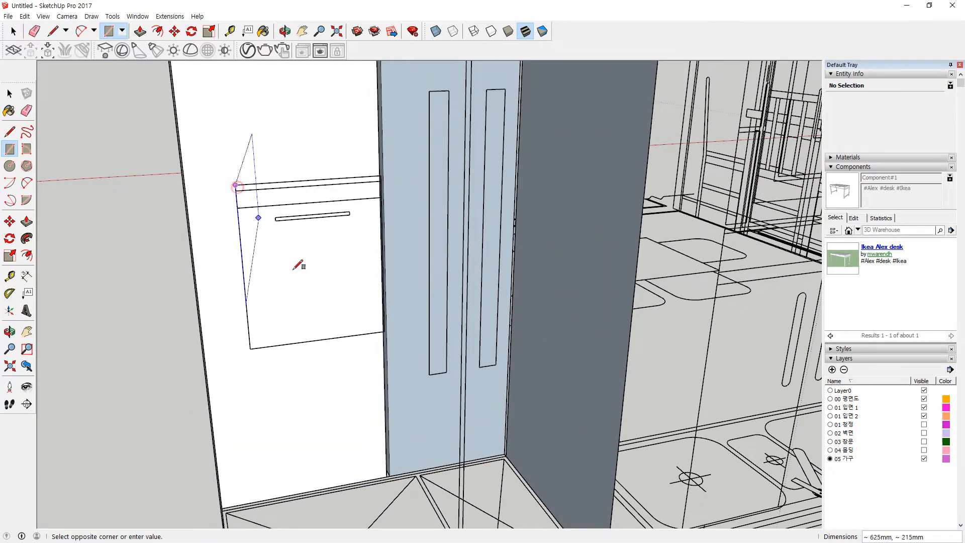
{"action": "key", "text": "Escape"}
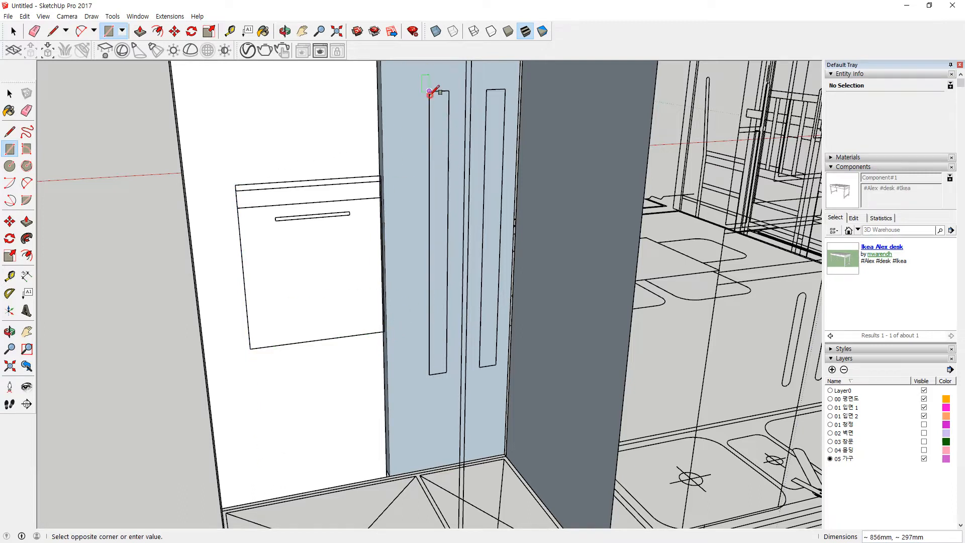
{"action": "left_click", "coordinate": [446, 372]}
Step: Select both door-handle outline faces and start moving them
{"action": "key", "text": "space"}
{"action": "left_click", "coordinate": [490, 315]}
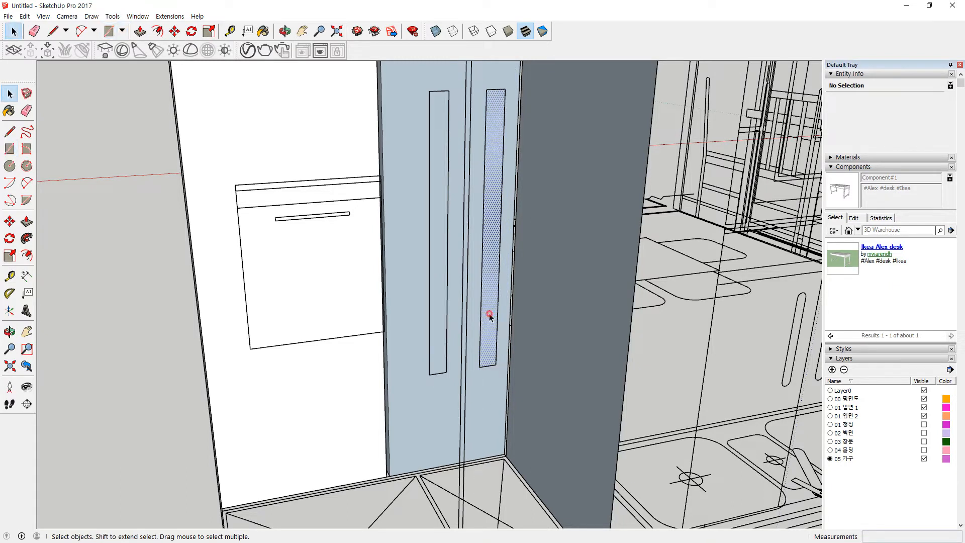
{"action": "left_click", "coordinate": [437, 333], "text": "shift"}
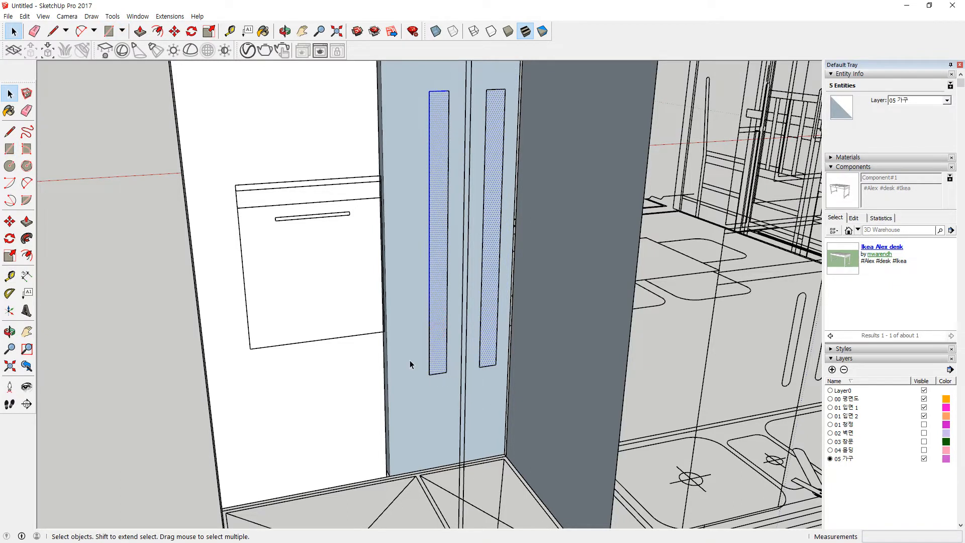
{"action": "scroll", "coordinate": [411, 365], "scroll_direction": "down", "scroll_amount": 5}
{"action": "scroll", "coordinate": [448, 501], "scroll_direction": "up", "scroll_amount": 5}
{"action": "scroll", "coordinate": [448, 448], "scroll_direction": "up", "scroll_amount": 1}
{"action": "middle_click_drag", "start_coordinate": [448, 448], "coordinate": [452, 492]}
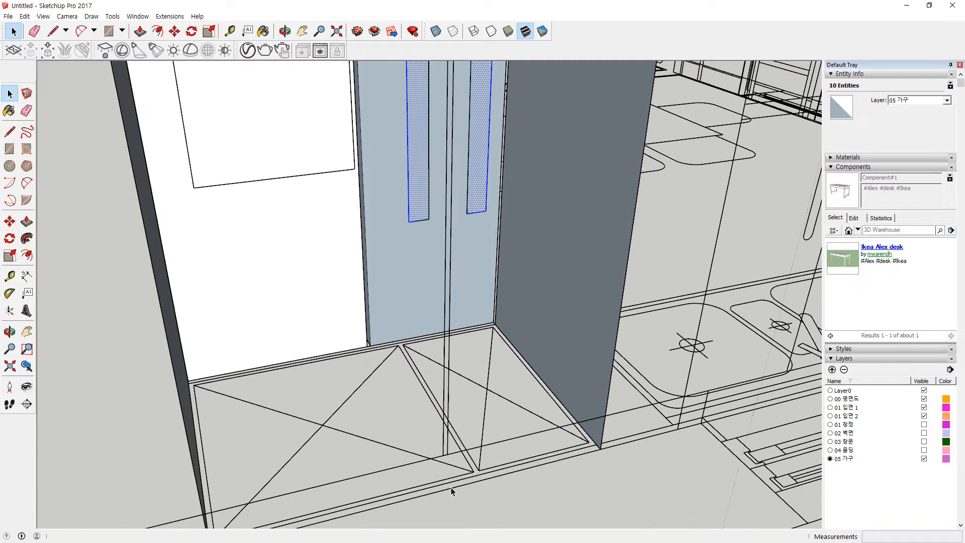
{"action": "key", "text": "m"}
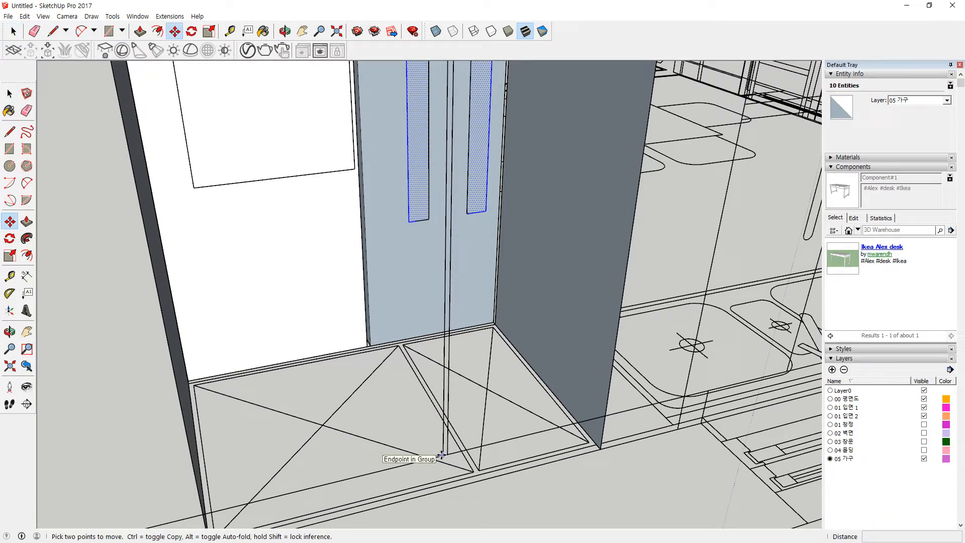
{"action": "middle_click_drag", "start_coordinate": [441, 455], "coordinate": [440, 435]}
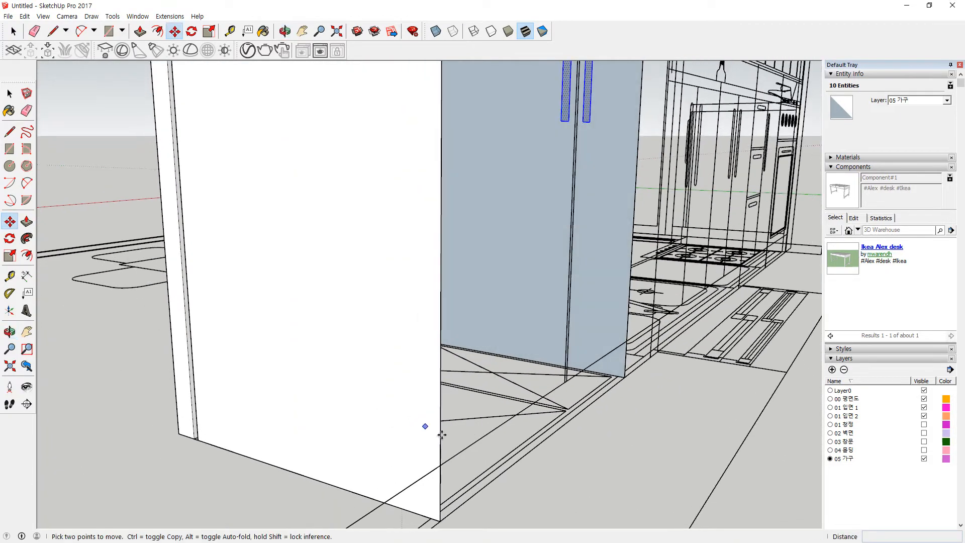
Step: Draw base lines near the floor around the fridge box's sides
{"action": "key", "text": "l"}
{"action": "left_click", "coordinate": [440, 465]}
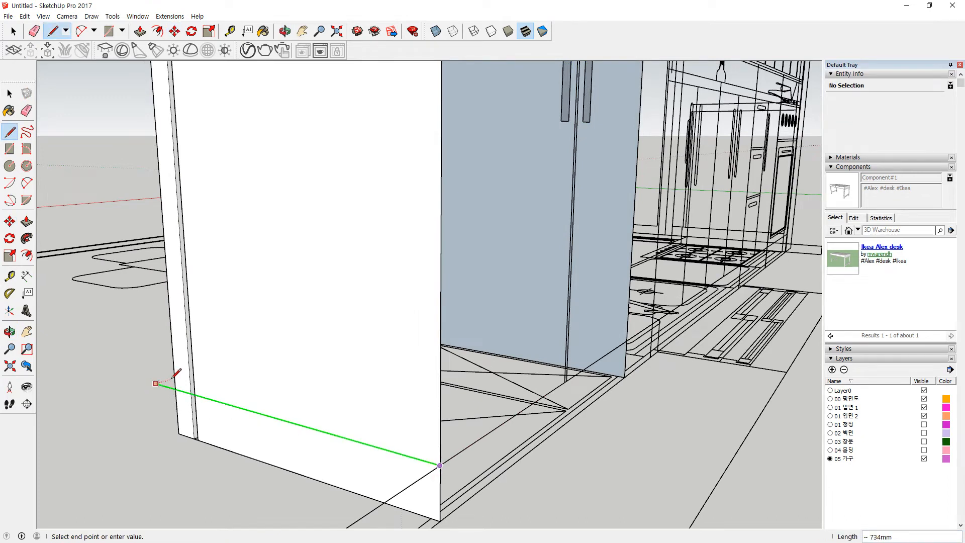
{"action": "key", "text": "Escape"}
{"action": "middle_click_drag", "start_coordinate": [140, 399], "coordinate": [612, 395]}
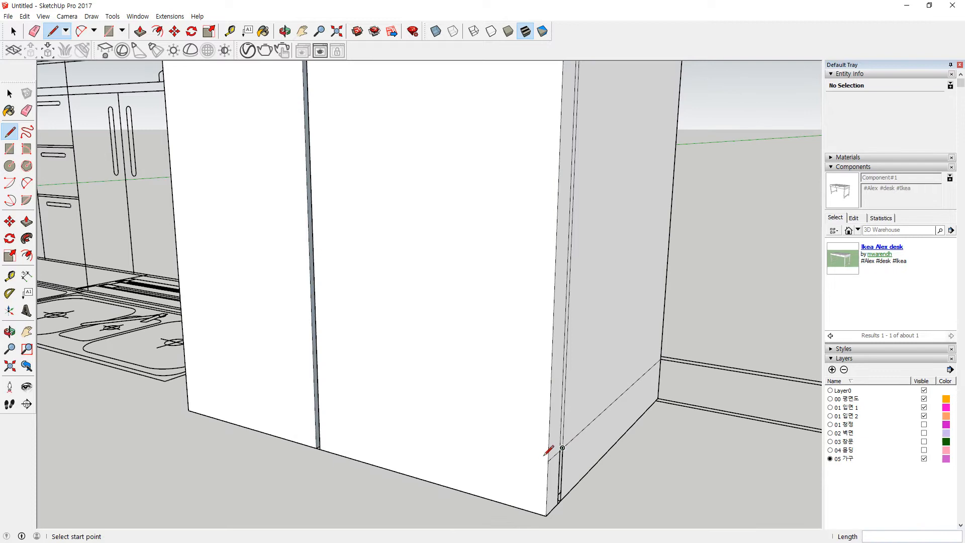
{"action": "left_click", "coordinate": [185, 366]}
{"action": "middle_click_drag", "start_coordinate": [190, 362], "coordinate": [478, 453]}
{"action": "middle_click_drag", "start_coordinate": [387, 442], "coordinate": [469, 321]}
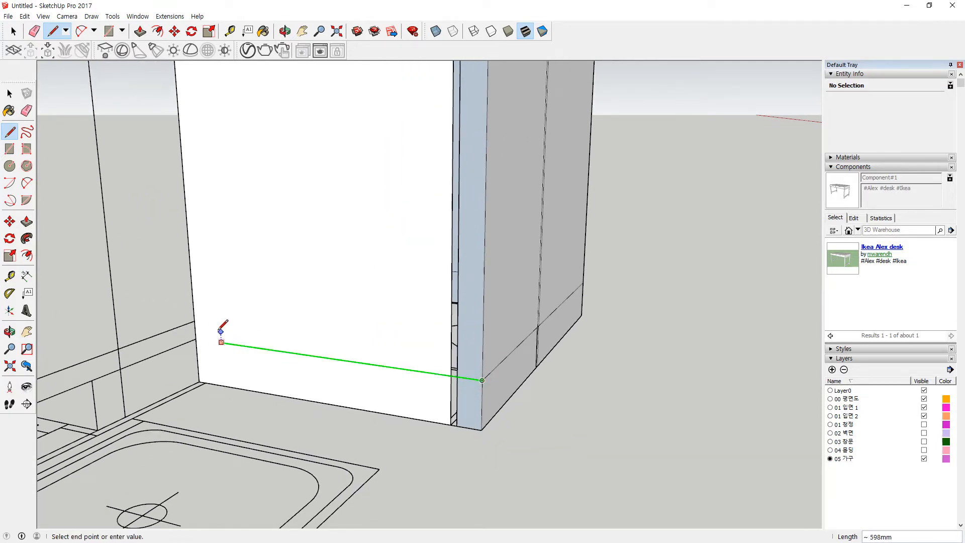
{"action": "left_click", "coordinate": [193, 311]}
{"action": "middle_click_drag", "start_coordinate": [472, 405], "coordinate": [465, 423]}
{"action": "scroll", "coordinate": [464, 423], "scroll_direction": "up", "scroll_amount": 2}
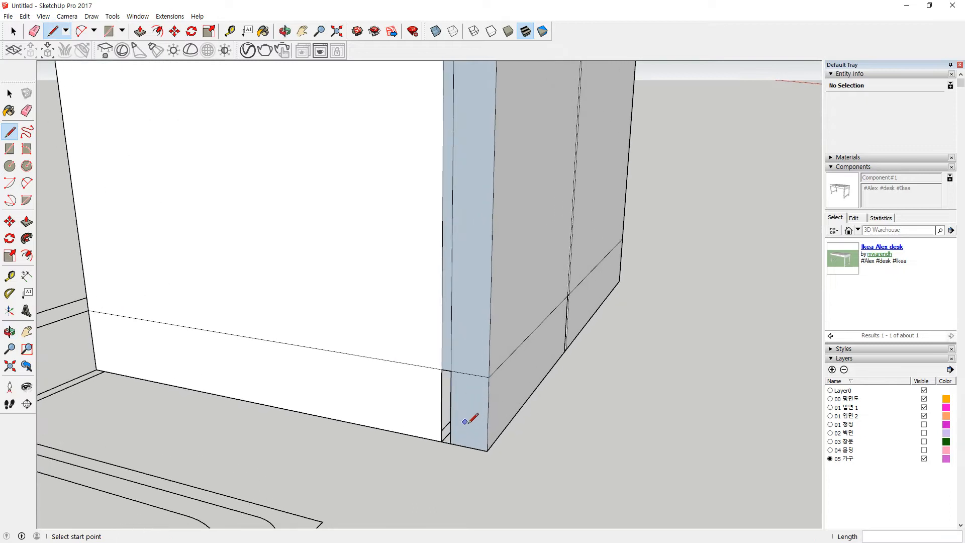
{"action": "scroll", "coordinate": [456, 439], "scroll_direction": "up", "scroll_amount": 1}
{"action": "left_click", "coordinate": [447, 444]}
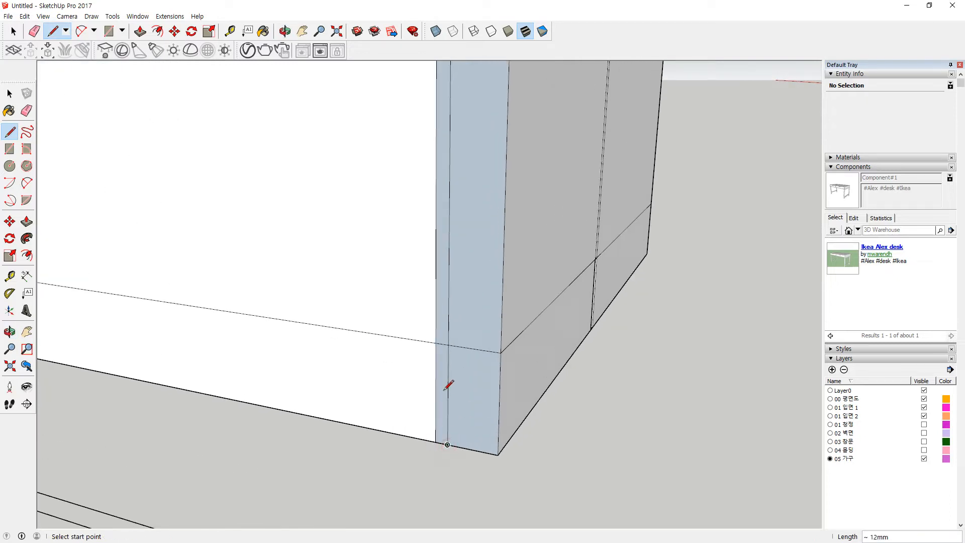
{"action": "key", "text": "space"}
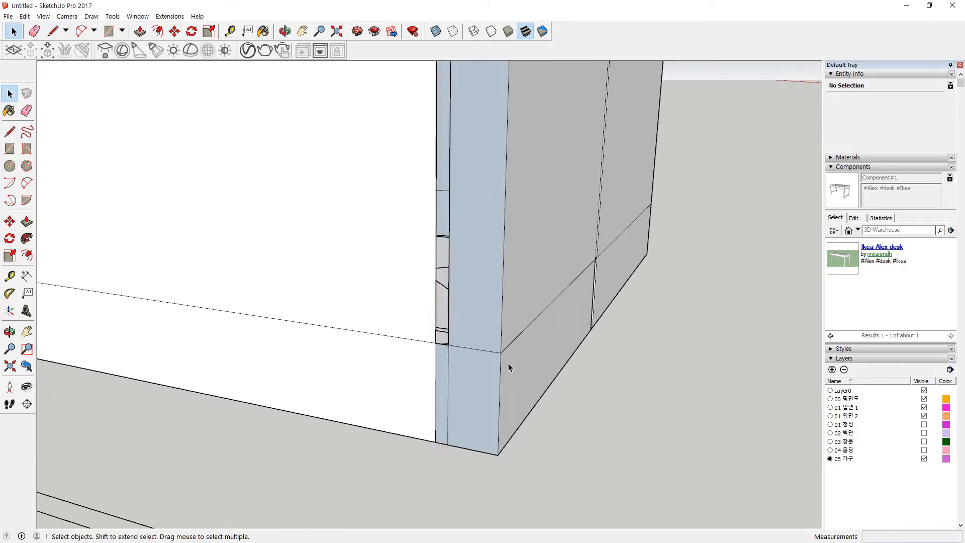
Step: Close the bottom of the narrow door gap with a line and delete its strip face
{"action": "middle_click_drag", "start_coordinate": [541, 355], "coordinate": [367, 334]}
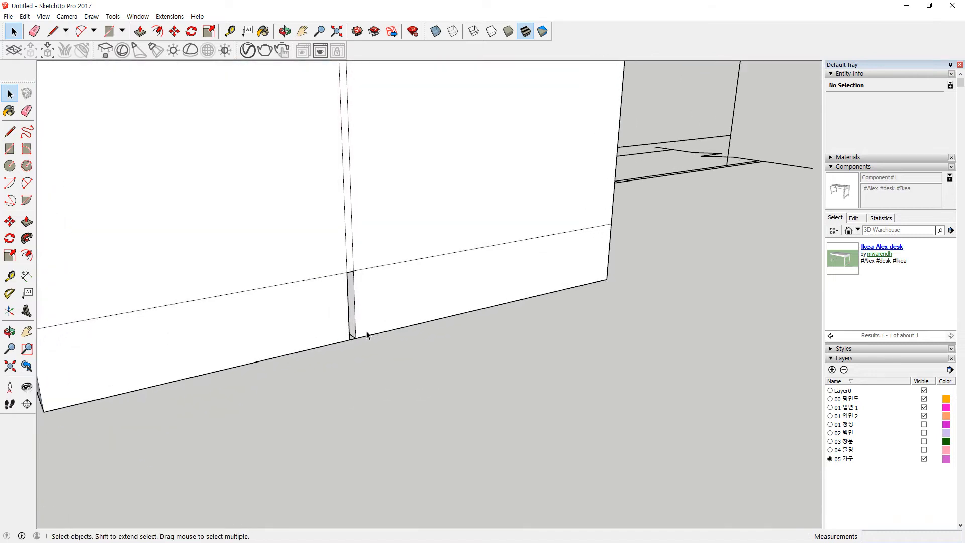
{"action": "scroll", "coordinate": [355, 335], "scroll_direction": "up", "scroll_amount": 2}
{"action": "scroll", "coordinate": [354, 335], "scroll_direction": "up", "scroll_amount": 1}
{"action": "key", "text": "l"}
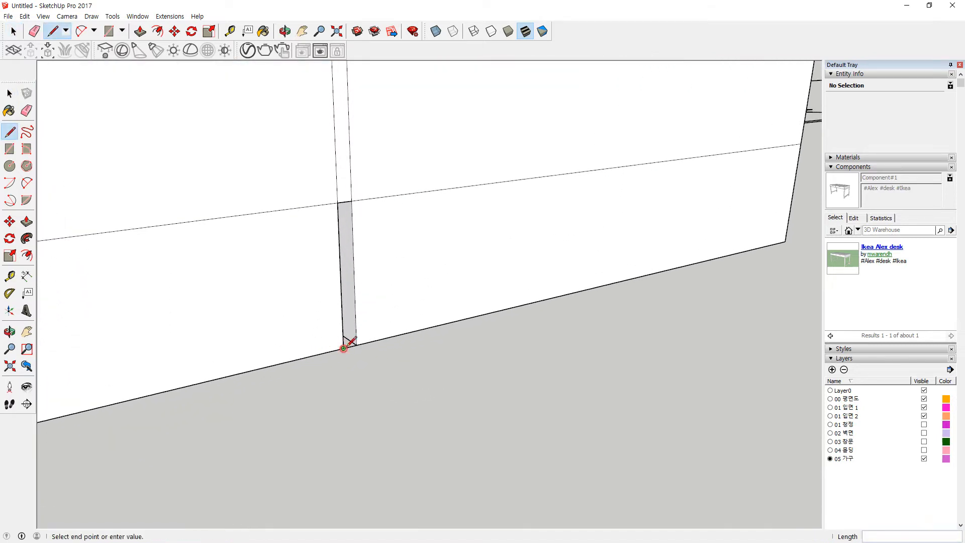
{"action": "left_click", "coordinate": [355, 345]}
{"action": "key", "text": "space"}
{"action": "left_click", "coordinate": [345, 172]}
{"action": "key", "text": "Delete"}
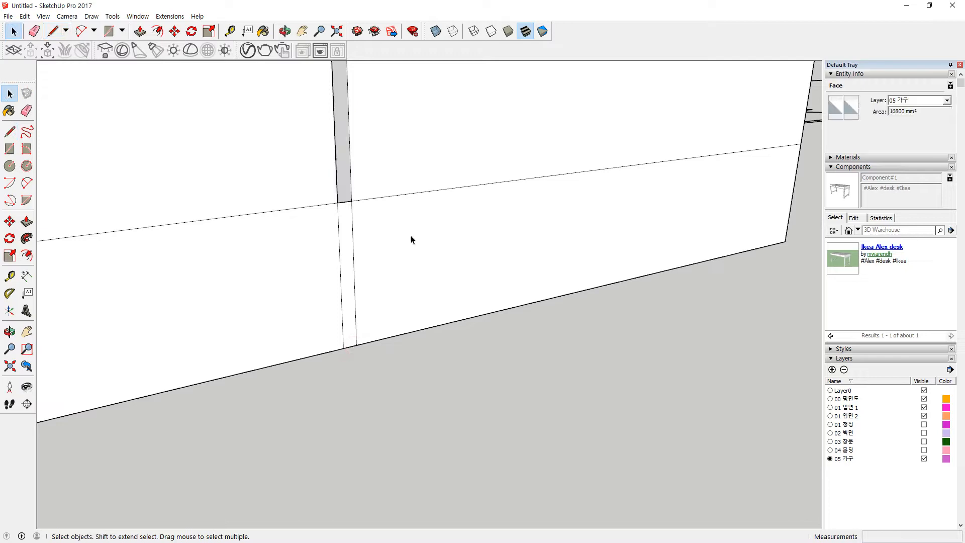
Step: On the box's other face, close the narrow opening's bottom and delete the upper strip face
{"action": "scroll", "coordinate": [417, 242], "scroll_direction": "down", "scroll_amount": 2}
{"action": "middle_click_drag", "start_coordinate": [417, 243], "coordinate": [216, 271]}
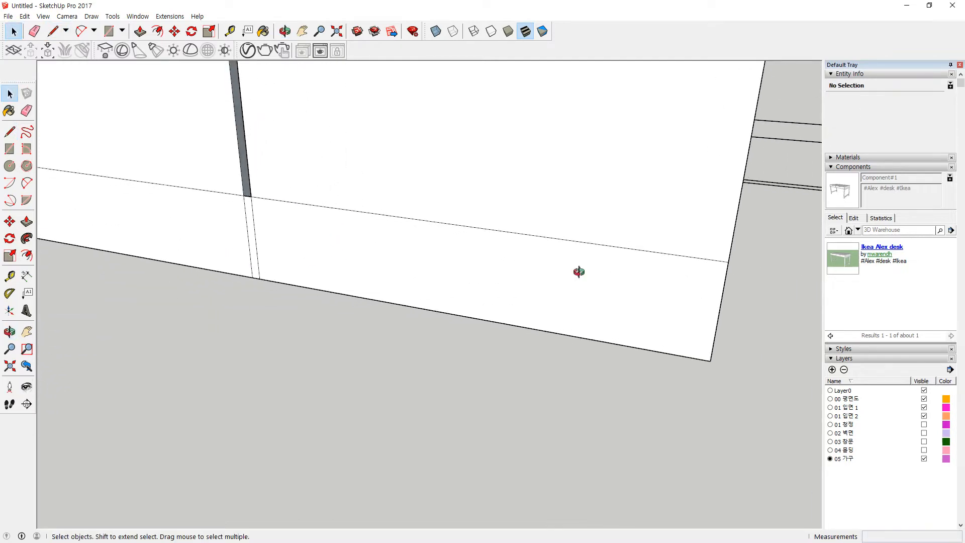
{"action": "middle_click_drag", "start_coordinate": [584, 276], "coordinate": [362, 281]}
{"action": "scroll", "coordinate": [588, 307], "scroll_direction": "up", "scroll_amount": 2}
{"action": "key", "text": "l"}
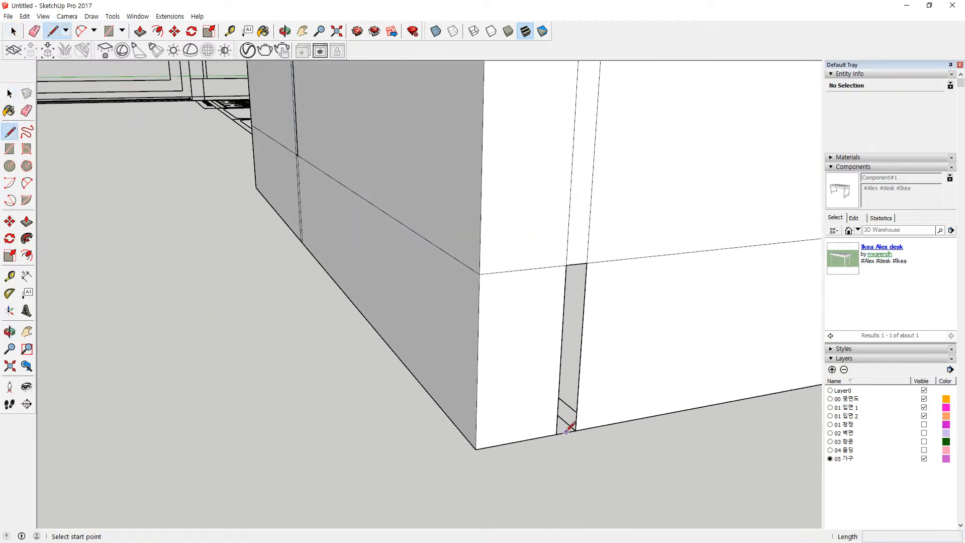
{"action": "left_click", "coordinate": [556, 434]}
{"action": "left_click", "coordinate": [576, 429]}
{"action": "key", "text": "space"}
{"action": "left_click", "coordinate": [577, 241]}
{"action": "key", "text": "Delete"}
{"action": "scroll", "coordinate": [601, 346], "scroll_direction": "down", "scroll_amount": 7}
{"action": "middle_click_drag", "start_coordinate": [703, 279], "coordinate": [340, 394], "text": "shift"}
Step: Select both handle outlines and move them into place on the fridge doors
{"action": "scroll", "coordinate": [487, 287], "scroll_direction": "up", "scroll_amount": 5}
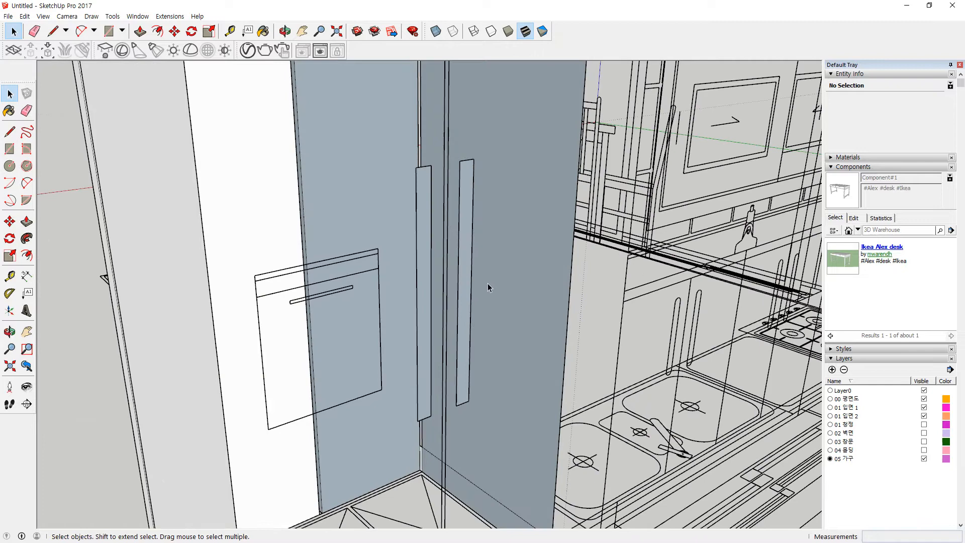
{"action": "left_click", "coordinate": [471, 285]}
{"action": "double_click", "coordinate": [424, 304], "text": "shift"}
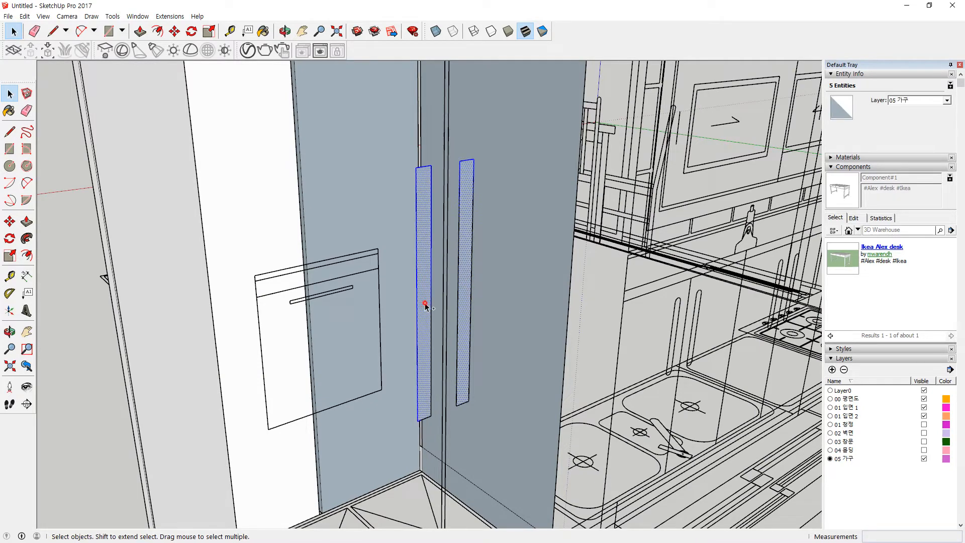
{"action": "scroll", "coordinate": [427, 325], "scroll_direction": "down", "scroll_amount": 4}
{"action": "middle_click_drag", "start_coordinate": [429, 397], "coordinate": [493, 446]}
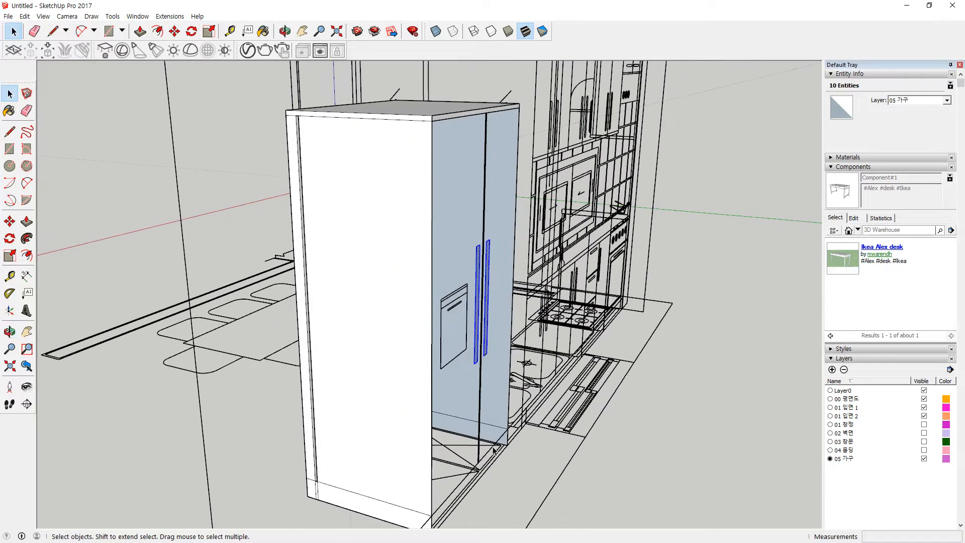
{"action": "key", "text": "m"}
{"action": "scroll", "coordinate": [438, 512], "scroll_direction": "up", "scroll_amount": 3}
{"action": "left_click", "coordinate": [432, 512]}
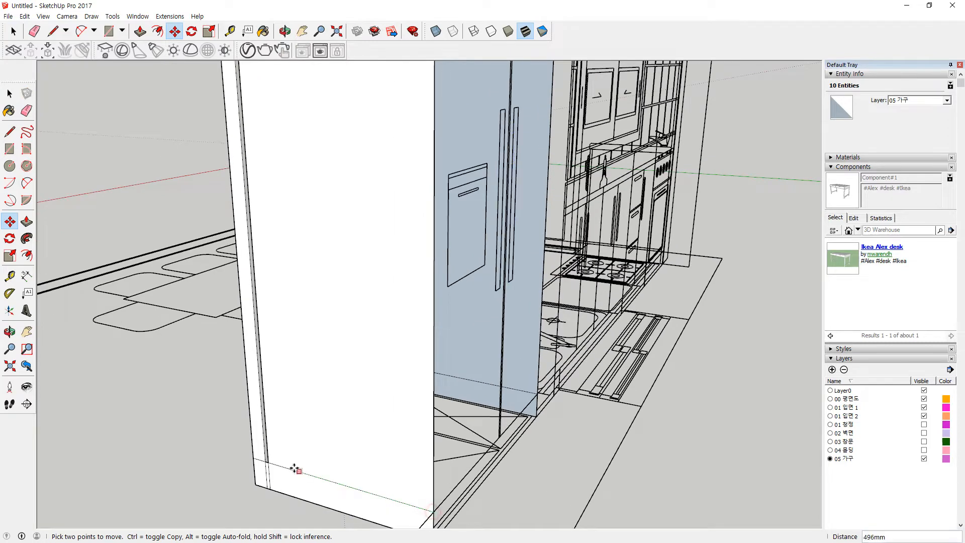
{"action": "left_click", "coordinate": [241, 458]}
{"action": "middle_click_drag", "start_coordinate": [241, 458], "coordinate": [829, 452]}
{"action": "key", "text": "space"}
{"action": "left_click", "coordinate": [689, 437]}
Step: Push/pull the right and left handle faces outward 10 mm
{"action": "scroll", "coordinate": [523, 119], "scroll_direction": "up", "scroll_amount": 5}
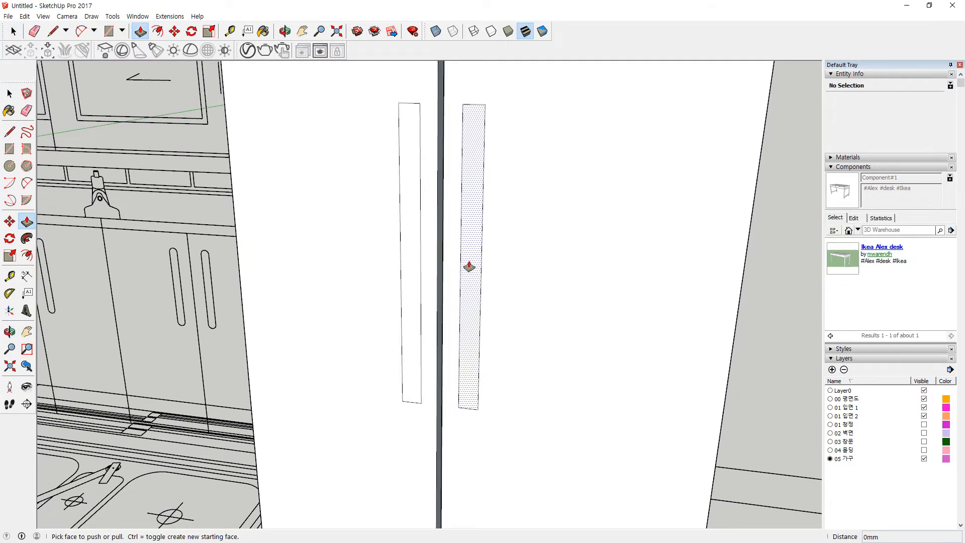
{"action": "left_click", "coordinate": [466, 266]}
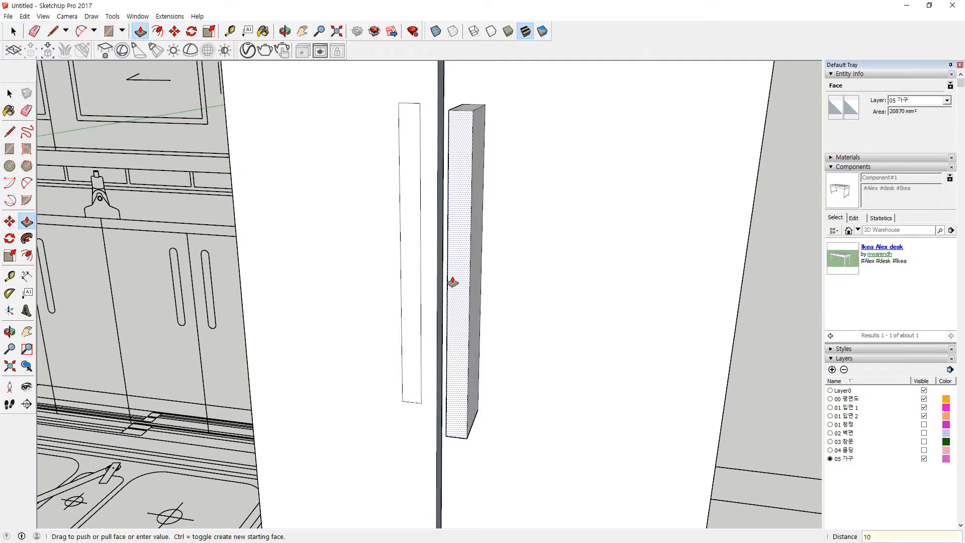
{"action": "key", "text": "Return"}
{"action": "left_click", "coordinate": [408, 281]}
{"action": "key", "text": "Return"}
{"action": "middle_click_drag", "start_coordinate": [390, 287], "coordinate": [425, 280]}
{"action": "left_click", "coordinate": [442, 282]}
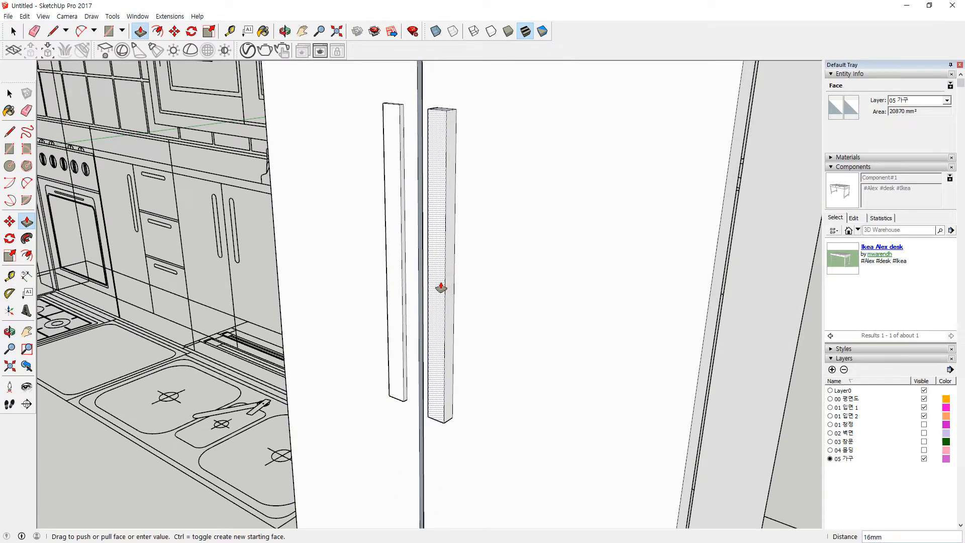
{"action": "key", "text": "Return"}
{"action": "left_click", "coordinate": [398, 277]}
{"action": "type", "text": "10"}
{"action": "key", "text": "Return"}
Step: Orbit around the fridge doors to inspect the extruded handle bars
{"action": "scroll", "coordinate": [381, 199], "scroll_direction": "up", "scroll_amount": 2}
{"action": "scroll", "coordinate": [755, 255], "scroll_direction": "down", "scroll_amount": 1}
{"action": "middle_click_drag", "start_coordinate": [764, 254], "coordinate": [237, 254]}
{"action": "scroll", "coordinate": [475, 308], "scroll_direction": "down", "scroll_amount": 1}
{"action": "scroll", "coordinate": [475, 308], "scroll_direction": "down", "scroll_amount": 3}
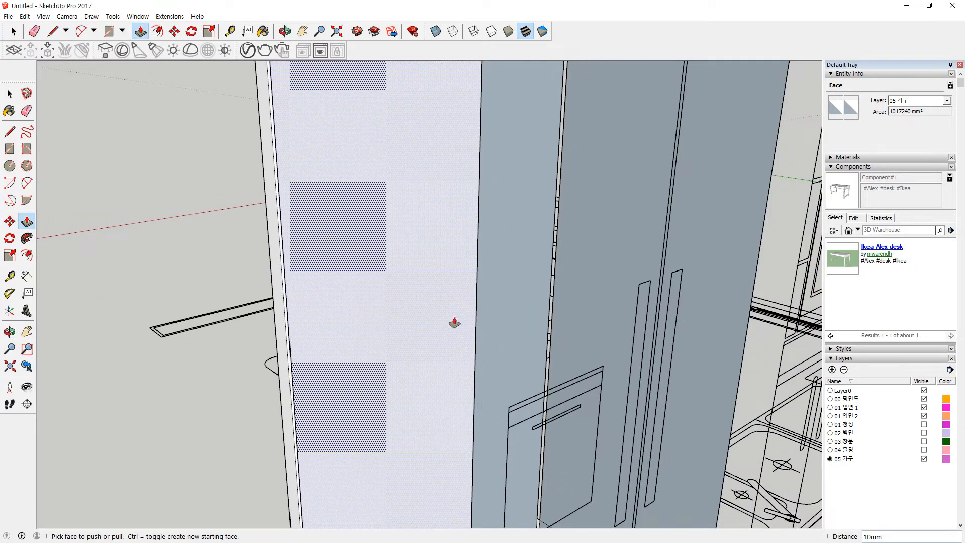
{"action": "middle_click_drag", "start_coordinate": [454, 323], "coordinate": [777, 326]}
{"action": "scroll", "coordinate": [429, 331], "scroll_direction": "up", "scroll_amount": 3}
{"action": "middle_click_drag", "start_coordinate": [503, 327], "coordinate": [598, 321]}
{"action": "scroll", "coordinate": [493, 280], "scroll_direction": "up", "scroll_amount": 4}
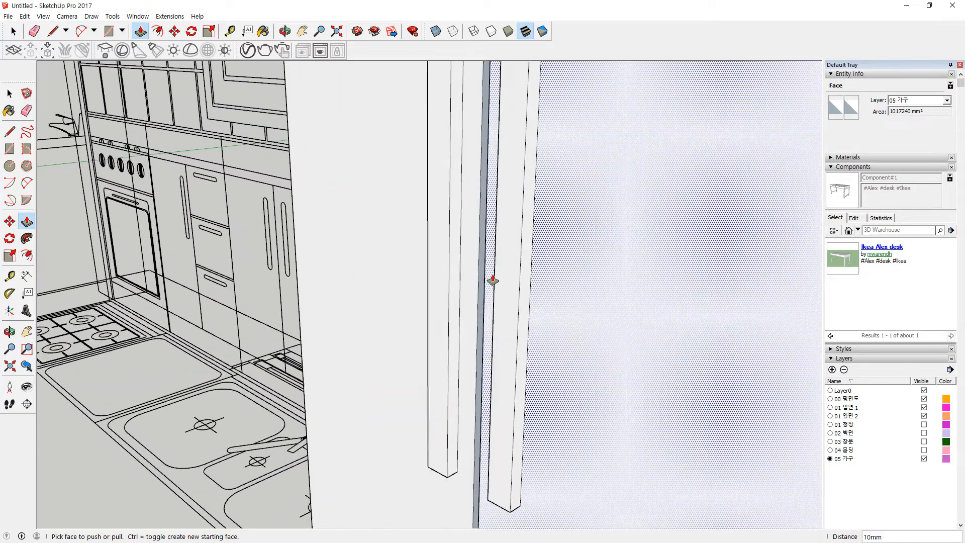
Step: Draw a line across the handles and erase its middle portion
{"action": "key", "text": "l"}
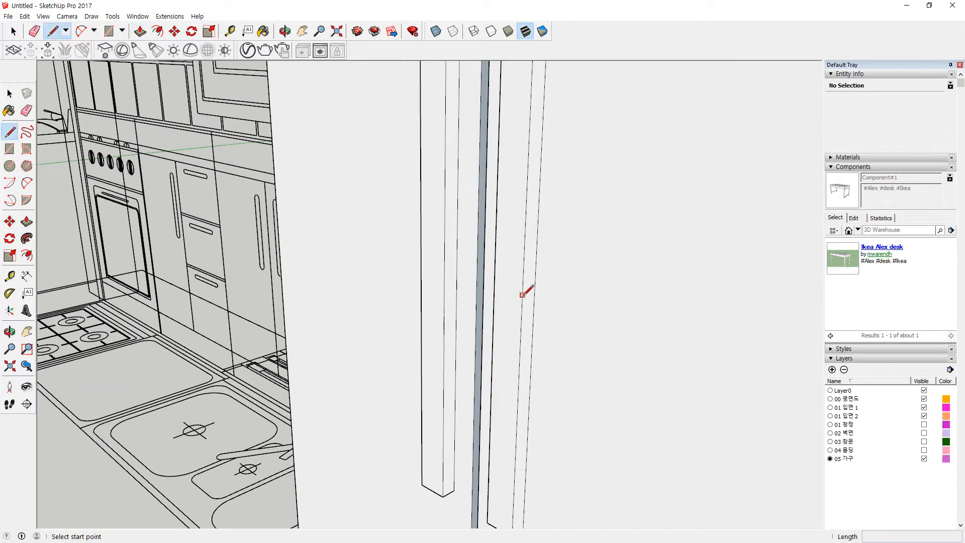
{"action": "left_click", "coordinate": [522, 305]}
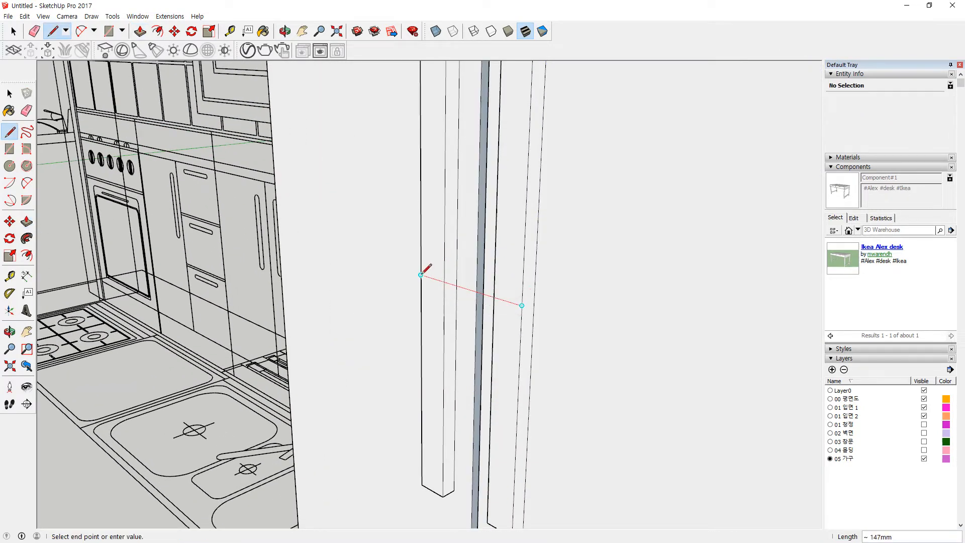
{"action": "scroll", "coordinate": [468, 297], "scroll_direction": "up", "scroll_amount": 1}
{"action": "key", "text": "space"}
{"action": "key", "text": "e"}
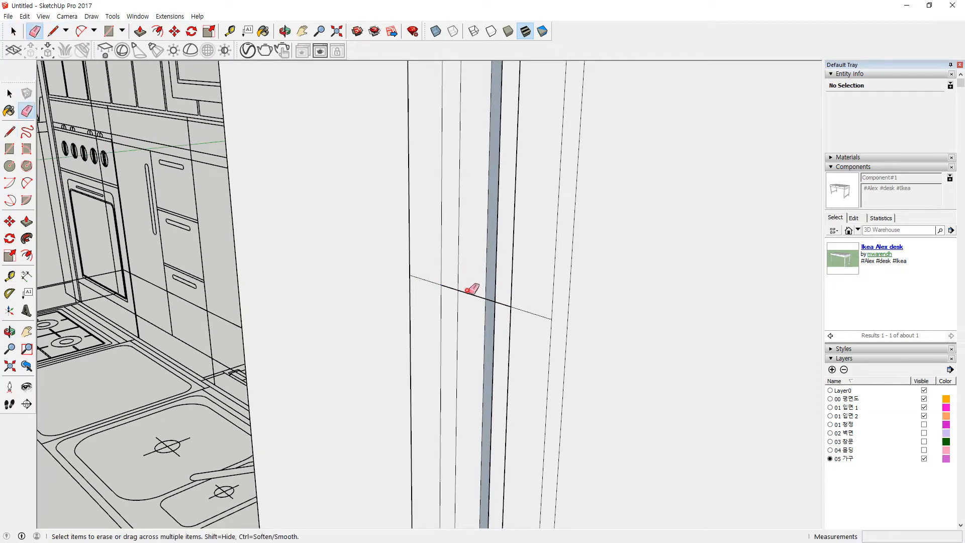
{"action": "left_click", "coordinate": [475, 295]}
{"action": "scroll", "coordinate": [474, 296], "scroll_direction": "down", "scroll_amount": 4}
{"action": "scroll", "coordinate": [487, 166], "scroll_direction": "up", "scroll_amount": 6}
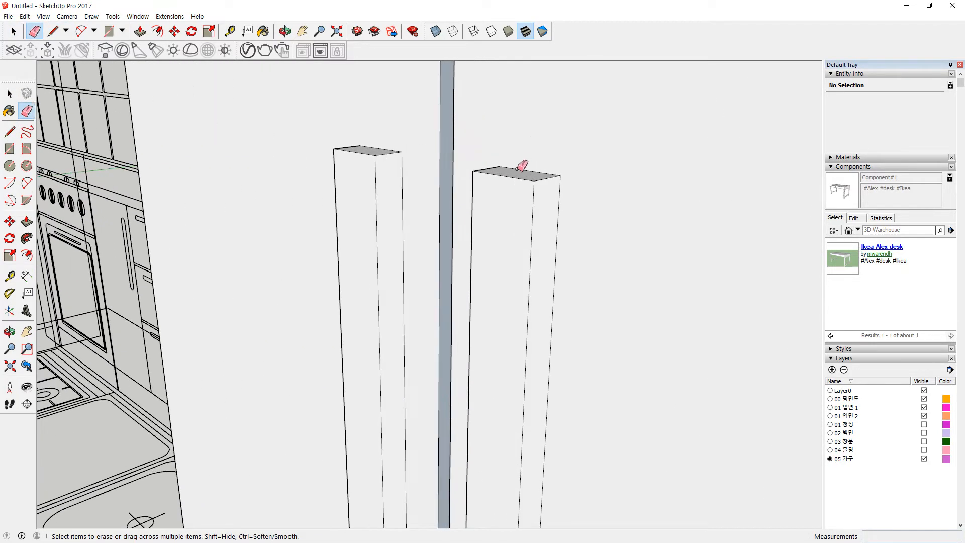
{"action": "key", "text": "space"}
Step: Move the right handle's top front edge sideways to angle the handle top
{"action": "left_click", "coordinate": [511, 178]}
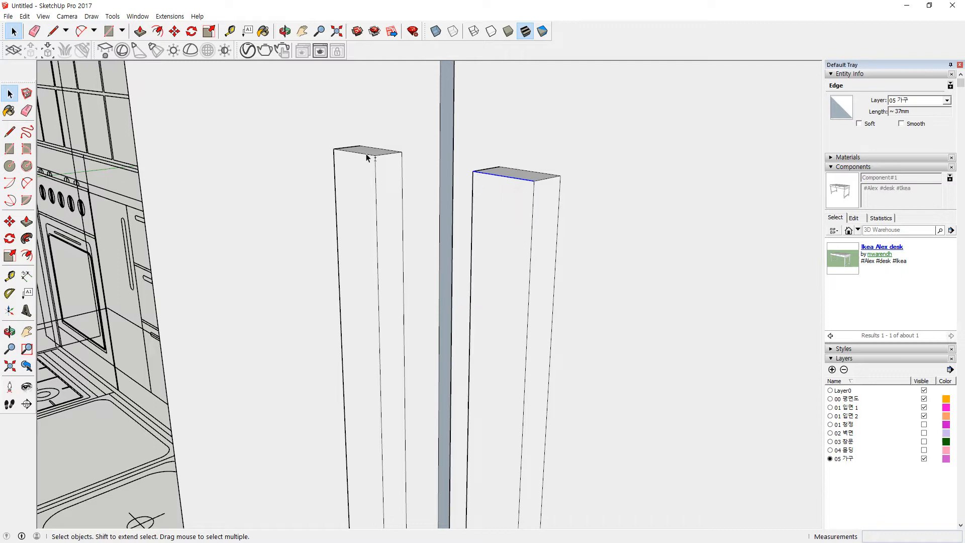
{"action": "key", "text": "m"}
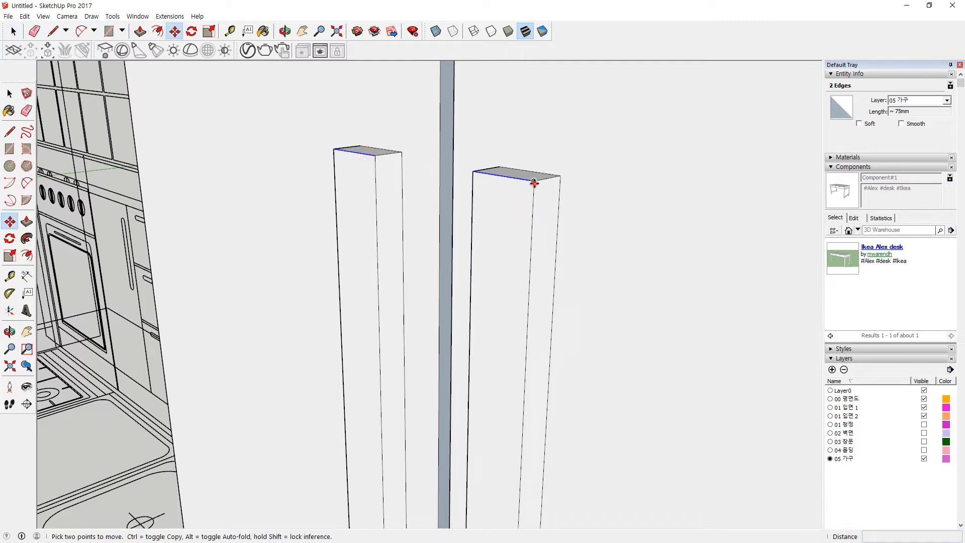
{"action": "left_click", "coordinate": [535, 183]}
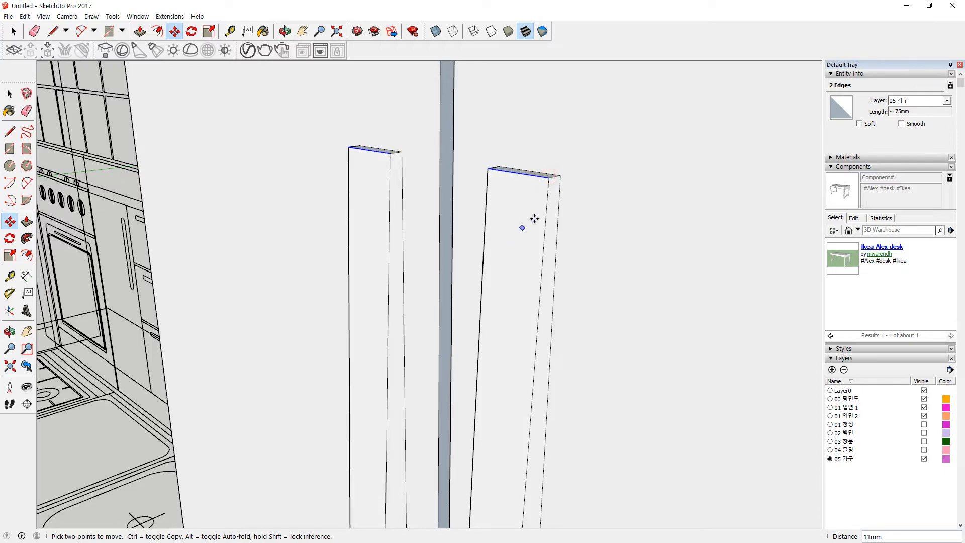
{"action": "scroll", "coordinate": [540, 242], "scroll_direction": "down", "scroll_amount": 4}
{"action": "middle_click_drag", "start_coordinate": [528, 427], "coordinate": [490, 81]}
{"action": "scroll", "coordinate": [483, 230], "scroll_direction": "up", "scroll_amount": 2}
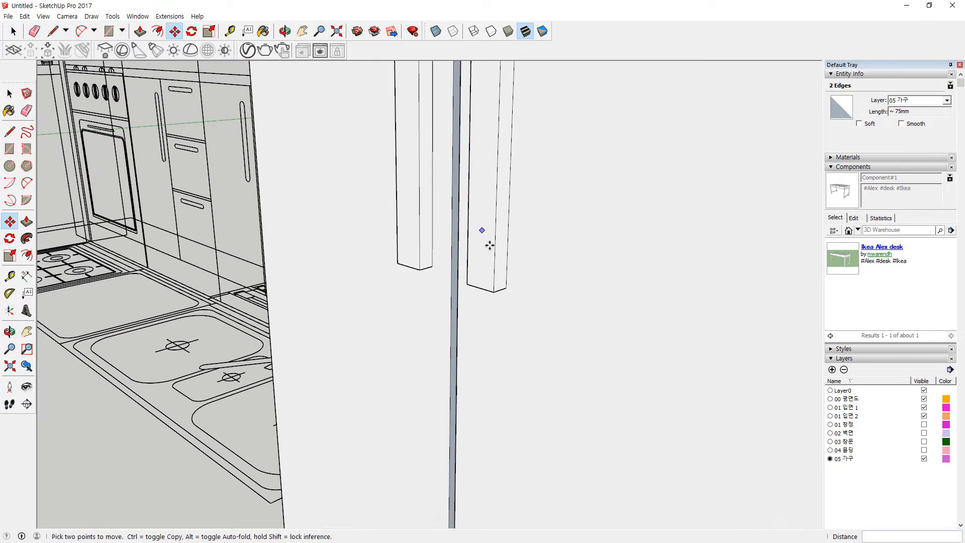
Step: Move both handles' bottom edges about 13 mm so each handle tapers downward
{"action": "key", "text": "space"}
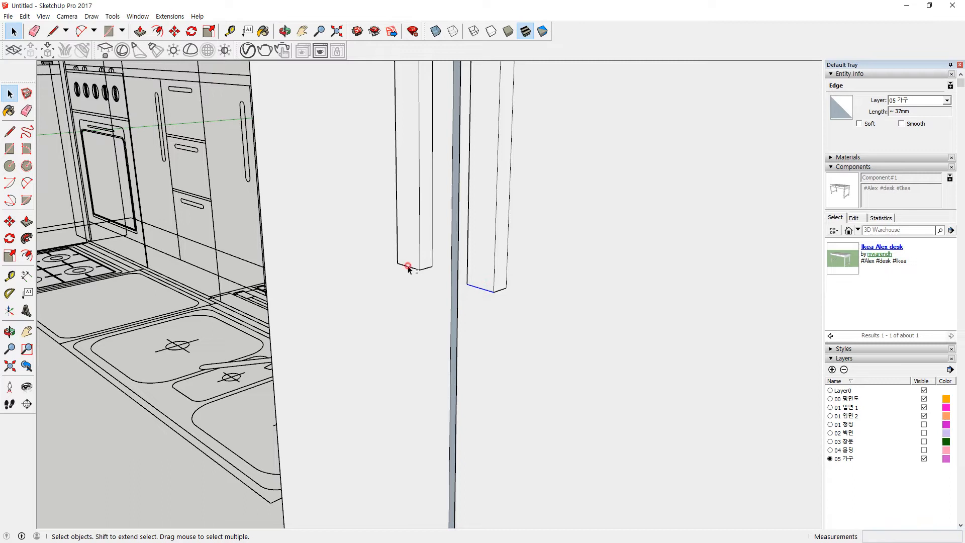
{"action": "scroll", "coordinate": [495, 275], "scroll_direction": "up", "scroll_amount": 2}
{"action": "key", "text": "m"}
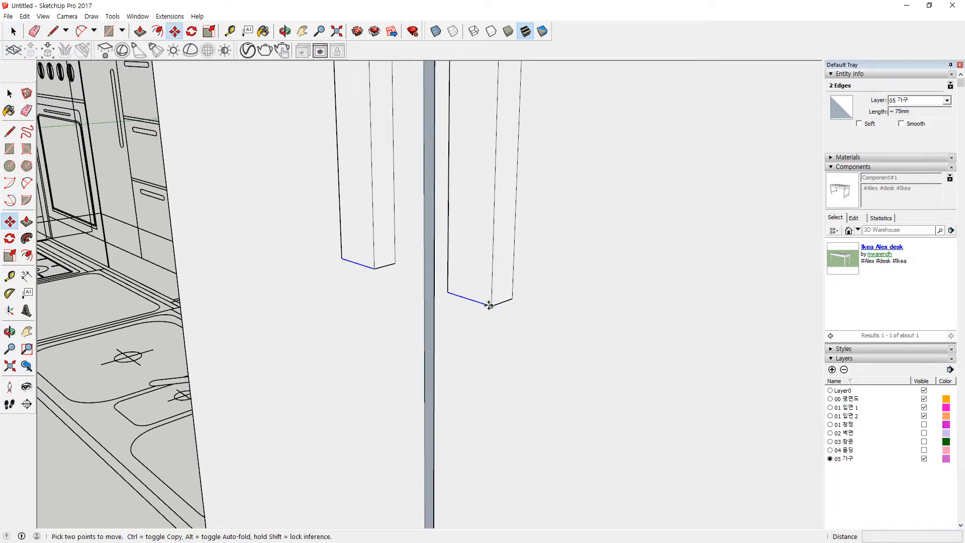
{"action": "left_click", "coordinate": [489, 305]}
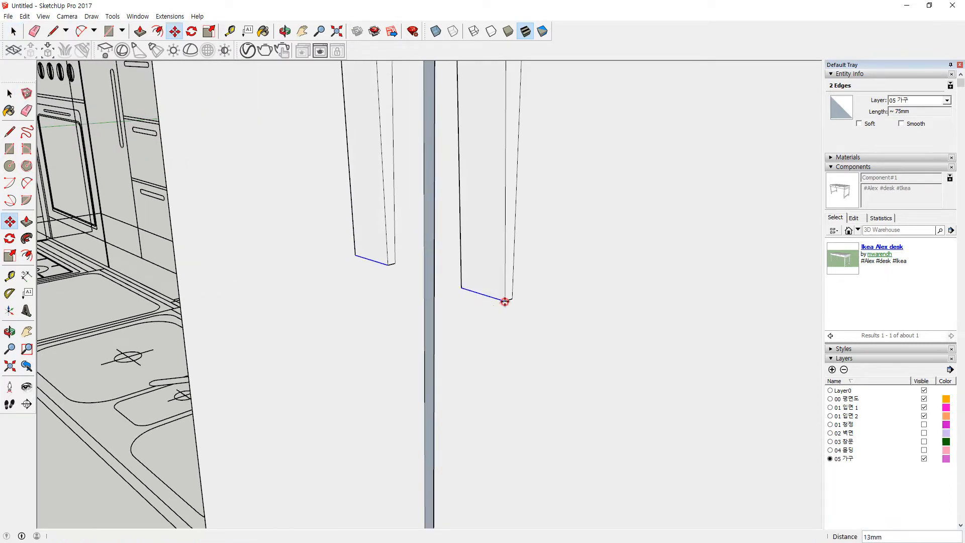
{"action": "left_click", "coordinate": [504, 302]}
{"action": "scroll", "coordinate": [511, 198], "scroll_direction": "down", "scroll_amount": 1}
{"action": "middle_click_drag", "start_coordinate": [510, 198], "coordinate": [467, 207]}
Step: Start an offset on the door face, then cancel it and clear the selection
{"action": "key", "text": "space"}
{"action": "left_click", "coordinate": [535, 218]}
{"action": "key", "text": "f"}
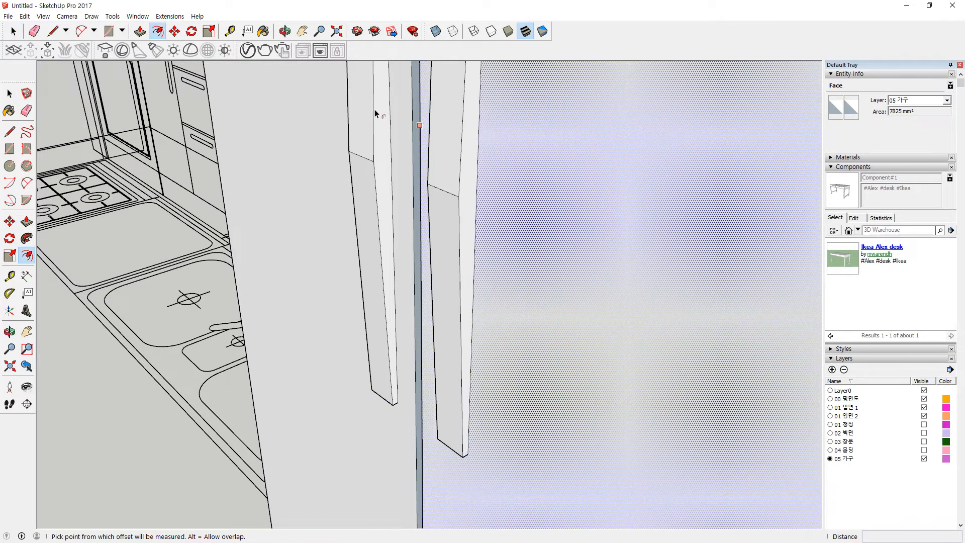
{"action": "scroll", "coordinate": [412, 176], "scroll_direction": "up", "scroll_amount": 2}
{"action": "scroll", "coordinate": [501, 241], "scroll_direction": "down", "scroll_amount": 2}
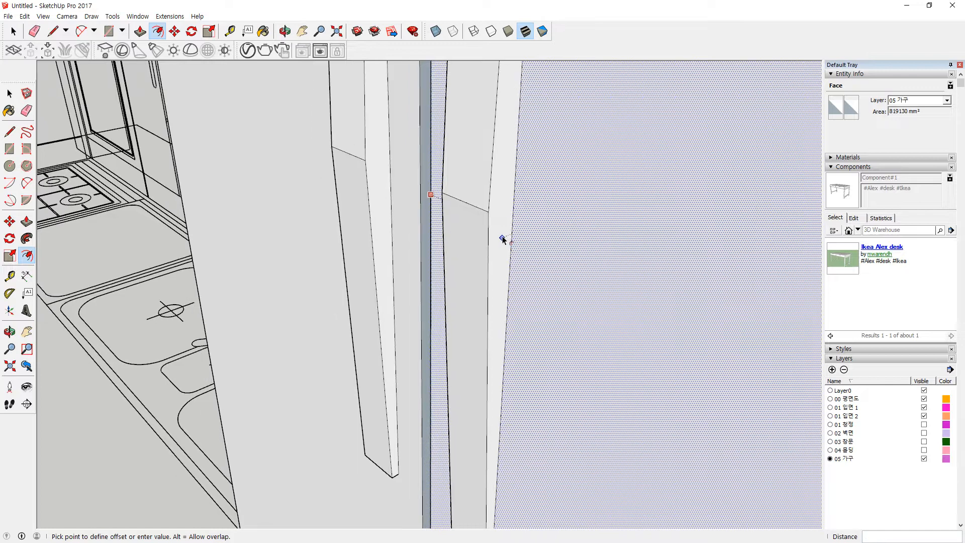
{"action": "key", "text": "Escape"}
{"action": "key", "text": "space"}
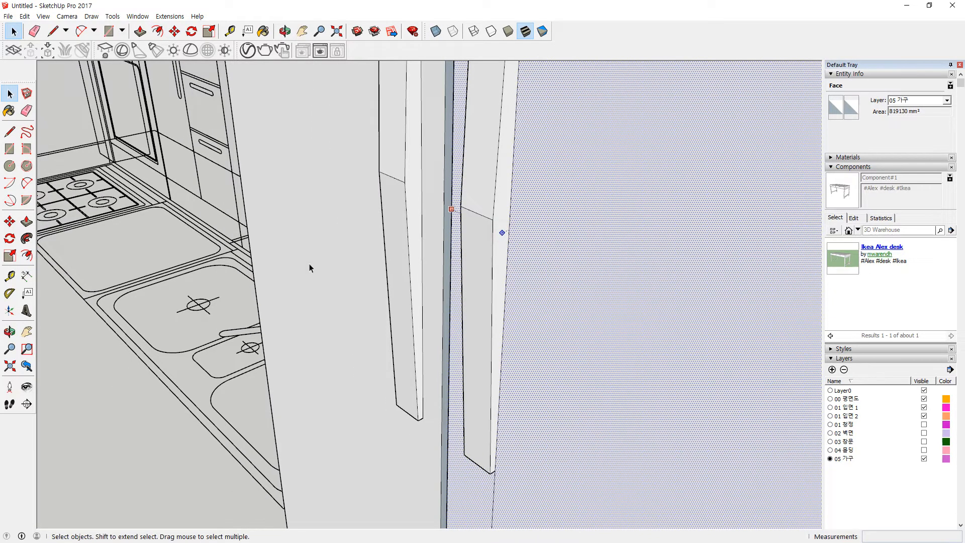
{"action": "key", "text": "Escape"}
Step: Offset the first handle's narrow face 2 mm and recess the inset about 4 mm
{"action": "key", "text": "f"}
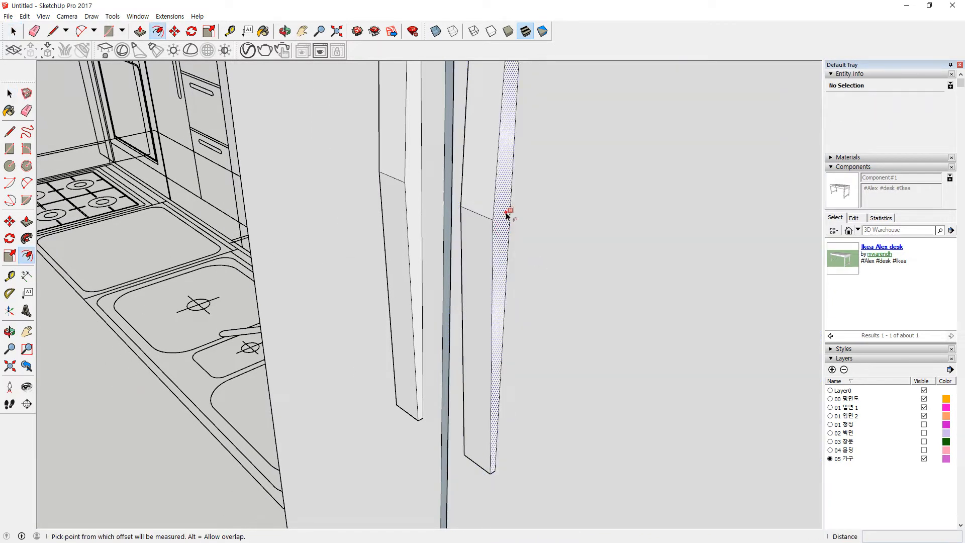
{"action": "left_click", "coordinate": [509, 211]}
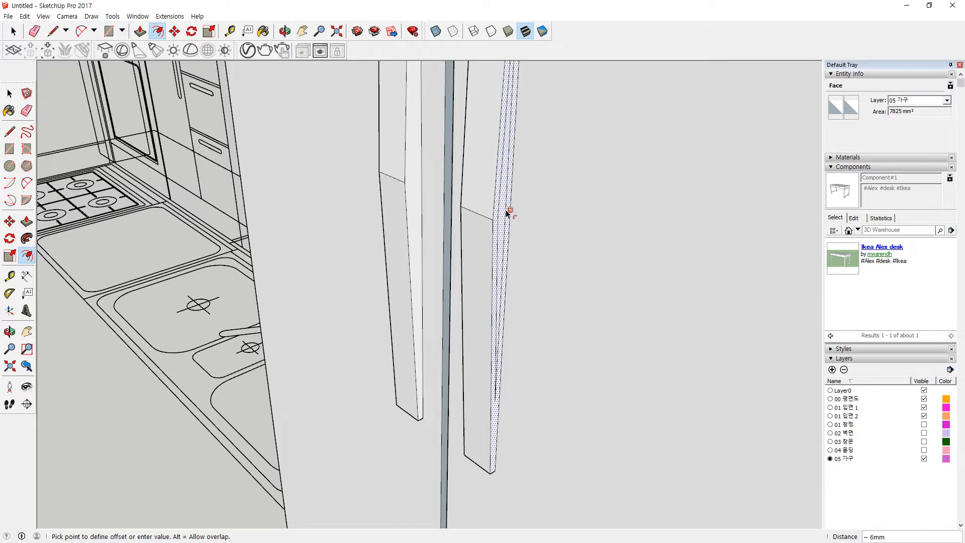
{"action": "type", "text": "2"}
{"action": "key", "text": "Return"}
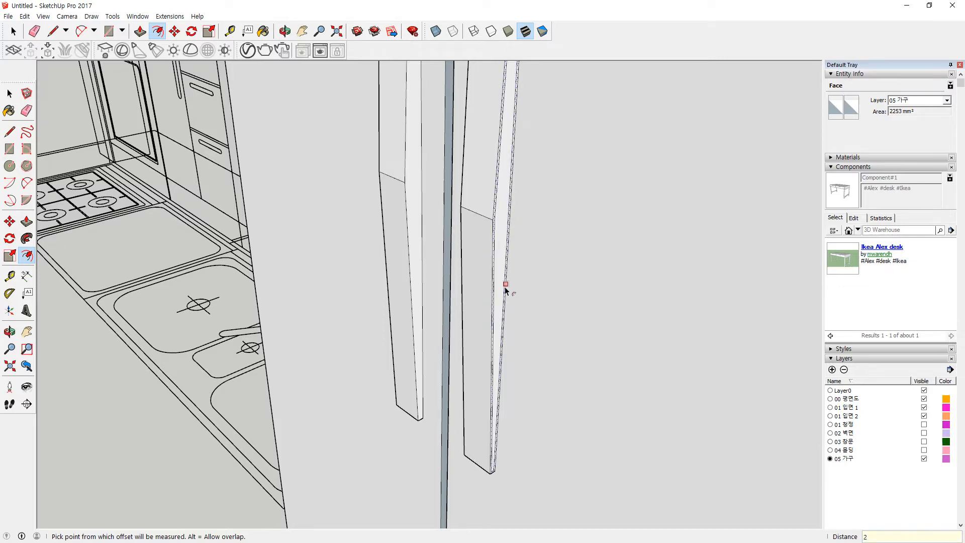
{"action": "scroll", "coordinate": [508, 286], "scroll_direction": "up", "scroll_amount": 2}
{"action": "key", "text": "p"}
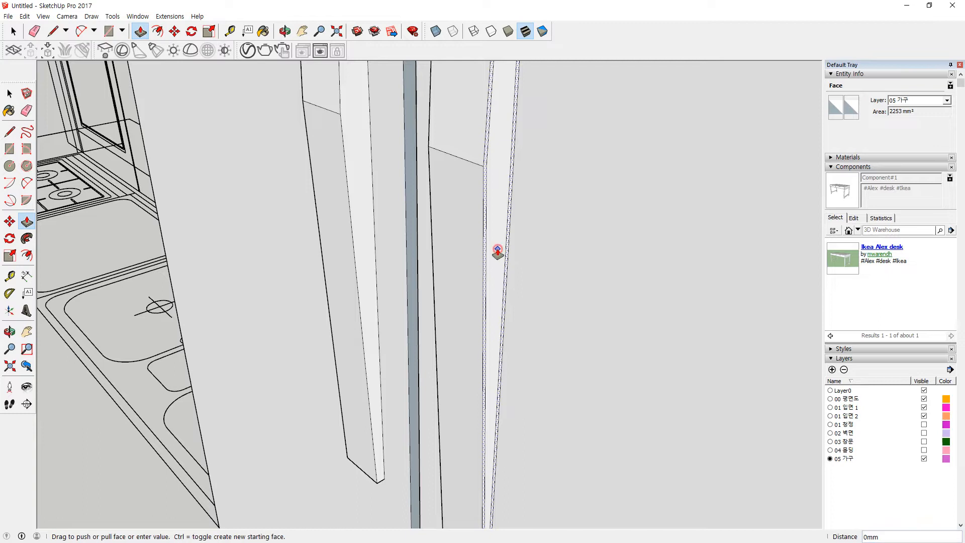
{"action": "key", "text": "space"}
{"action": "left_click", "coordinate": [500, 243]}
{"action": "key", "text": "p"}
{"action": "left_click_drag", "start_coordinate": [497, 251], "coordinate": [495, 240]}
{"action": "left_click", "coordinate": [496, 240]}
Step: Inset the second handle face and push the inner face in about 5 mm
{"action": "middle_click_drag", "start_coordinate": [334, 269], "coordinate": [506, 297]}
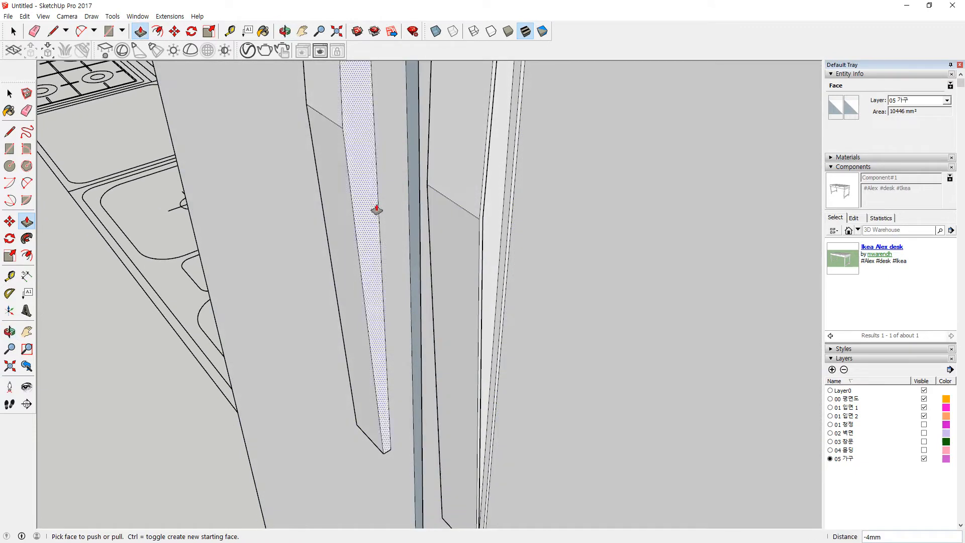
{"action": "key", "text": "space"}
{"action": "key", "text": "f"}
{"action": "left_click", "coordinate": [364, 159]}
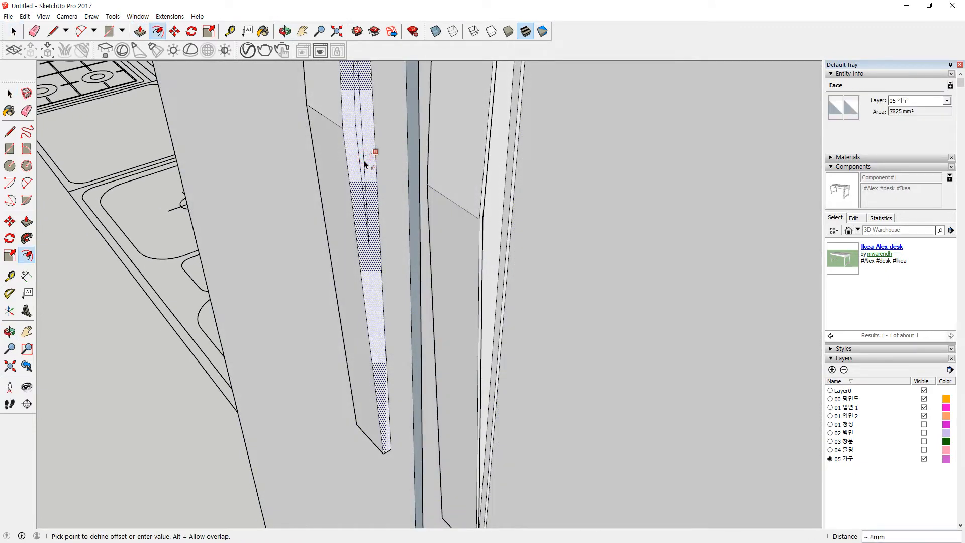
{"action": "left_click", "coordinate": [364, 161]}
{"action": "scroll", "coordinate": [364, 161], "scroll_direction": "up", "scroll_amount": 2}
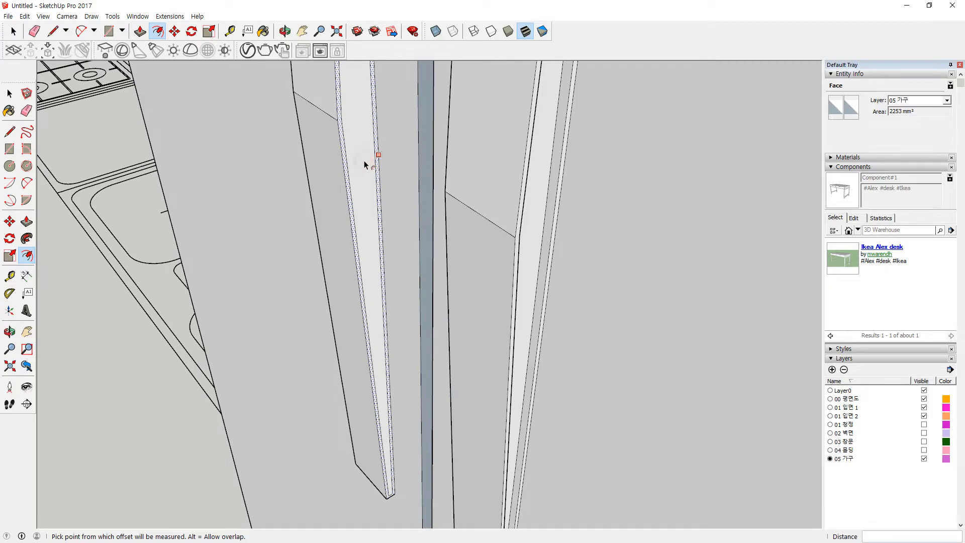
{"action": "key", "text": "space"}
{"action": "left_click", "coordinate": [364, 162]}
{"action": "key", "text": "p"}
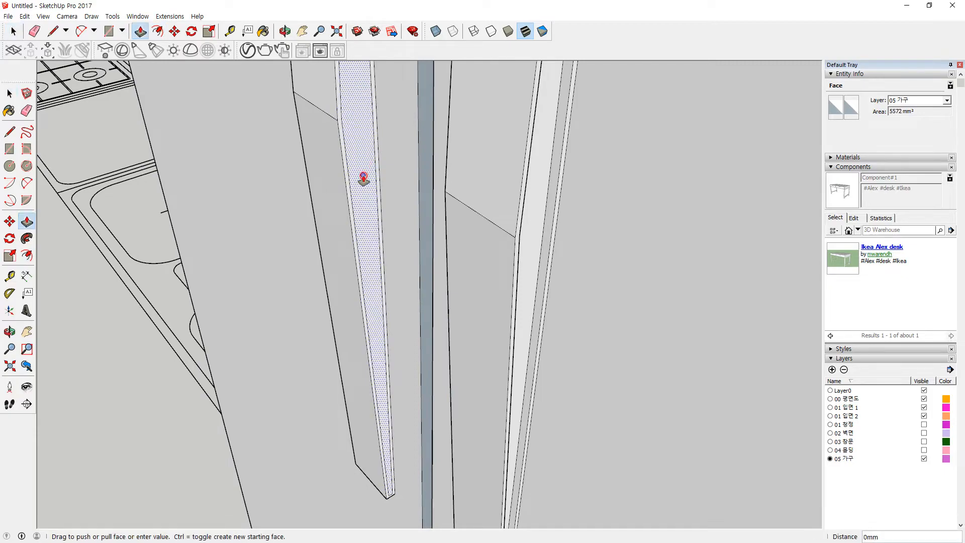
{"action": "left_click", "coordinate": [363, 177]}
Step: Offset the third handle face by 2 mm and push its inner face inward
{"action": "middle_click_drag", "start_coordinate": [338, 213], "coordinate": [655, 235]}
{"action": "key", "text": "space"}
{"action": "left_click", "coordinate": [459, 204]}
{"action": "key", "text": "f"}
{"action": "left_click", "coordinate": [444, 182]}
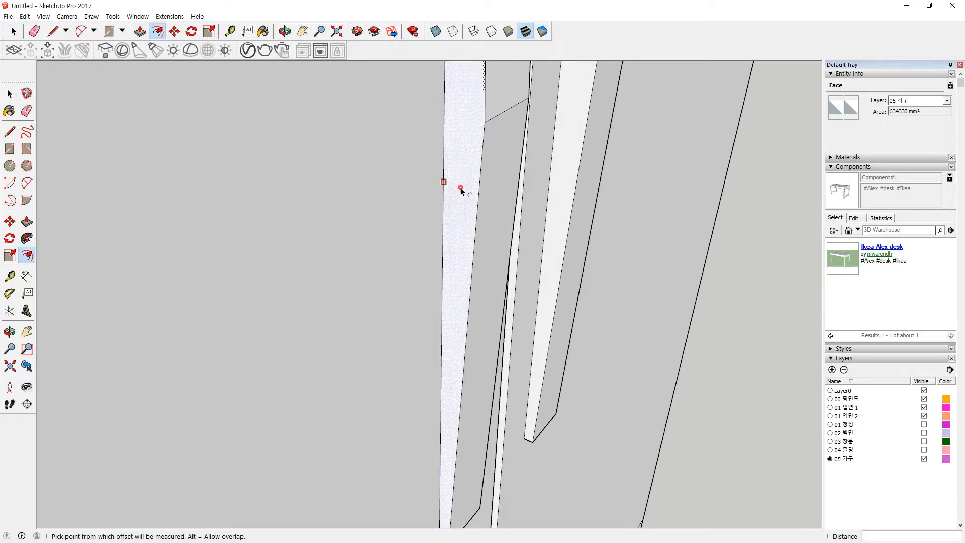
{"action": "type", "text": "2"}
{"action": "key", "text": "Return"}
{"action": "key", "text": "space"}
{"action": "left_click", "coordinate": [457, 197]}
{"action": "left_click", "coordinate": [456, 197]}
{"action": "left_click", "coordinate": [460, 199]}
Step: Inset the last handle's narrow face and recess it about 4 mm
{"action": "key", "text": "space"}
{"action": "key", "text": "f"}
{"action": "left_click", "coordinate": [567, 167]}
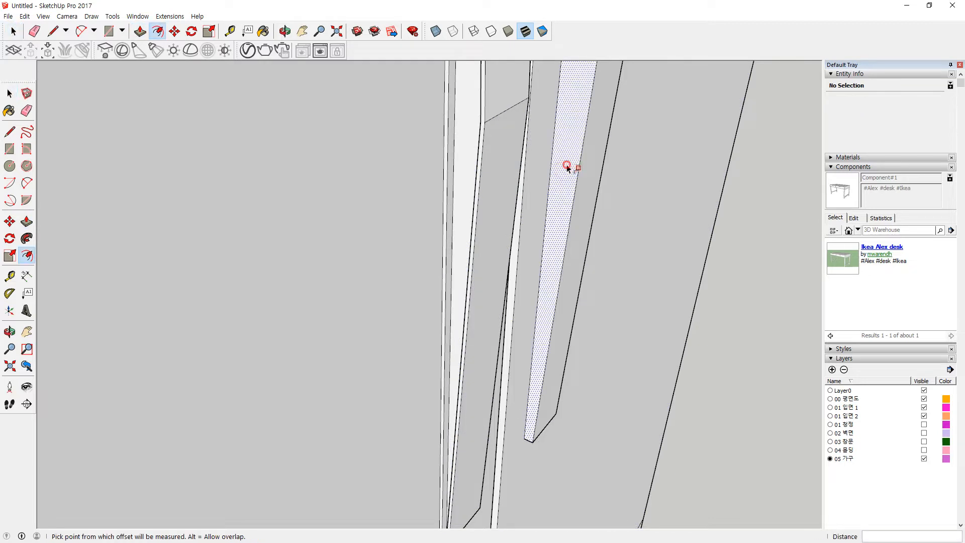
{"action": "left_click", "coordinate": [565, 169]}
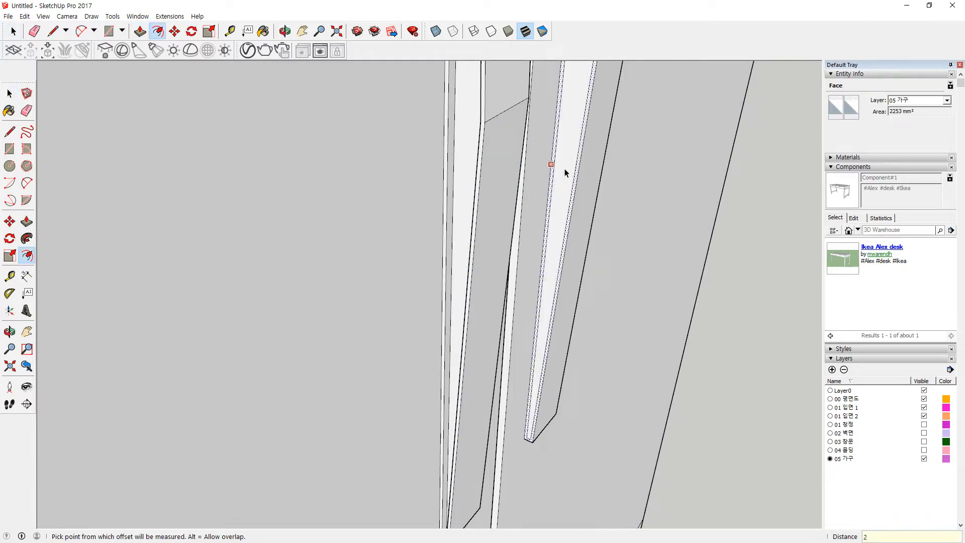
{"action": "key", "text": "space"}
{"action": "key", "text": "p"}
{"action": "left_click", "coordinate": [563, 175]}
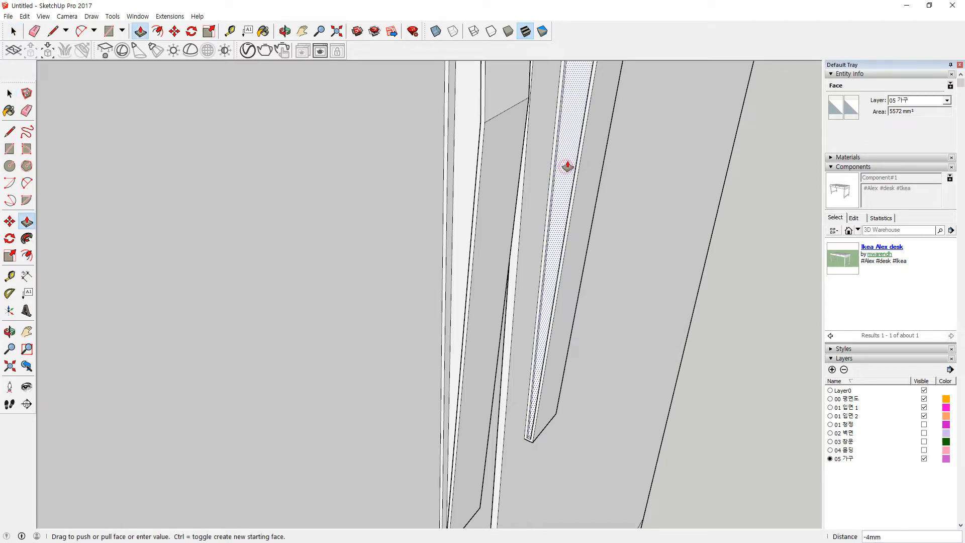
{"action": "left_click", "coordinate": [567, 166]}
{"action": "key", "text": "space"}
Step: Draw a line closing the fridge's bottom corner
{"action": "left_click", "coordinate": [720, 378]}
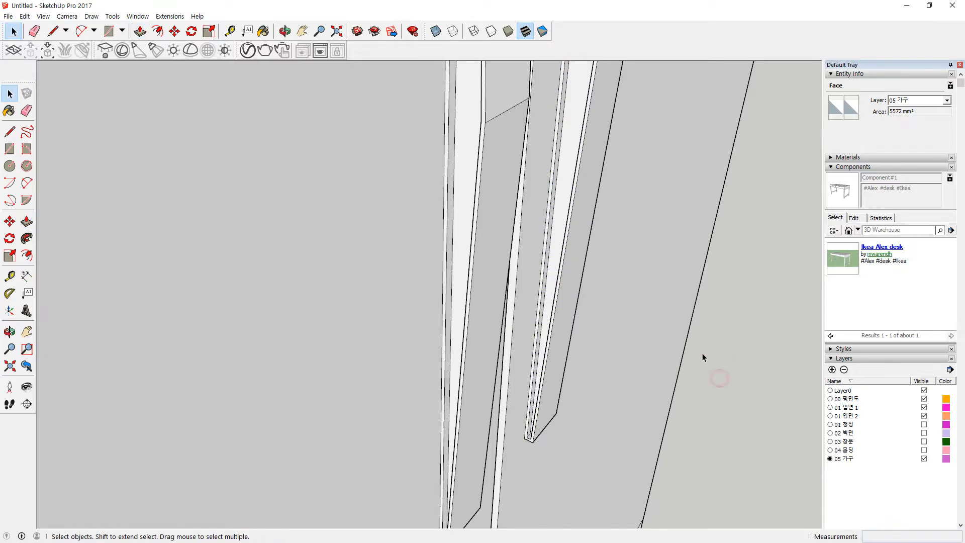
{"action": "scroll", "coordinate": [646, 351], "scroll_direction": "down", "scroll_amount": 7}
{"action": "scroll", "coordinate": [642, 345], "scroll_direction": "down", "scroll_amount": 5}
{"action": "middle_click_drag", "start_coordinate": [665, 354], "coordinate": [611, 411]}
{"action": "scroll", "coordinate": [531, 341], "scroll_direction": "up", "scroll_amount": 4}
{"action": "scroll", "coordinate": [531, 341], "scroll_direction": "up", "scroll_amount": 8}
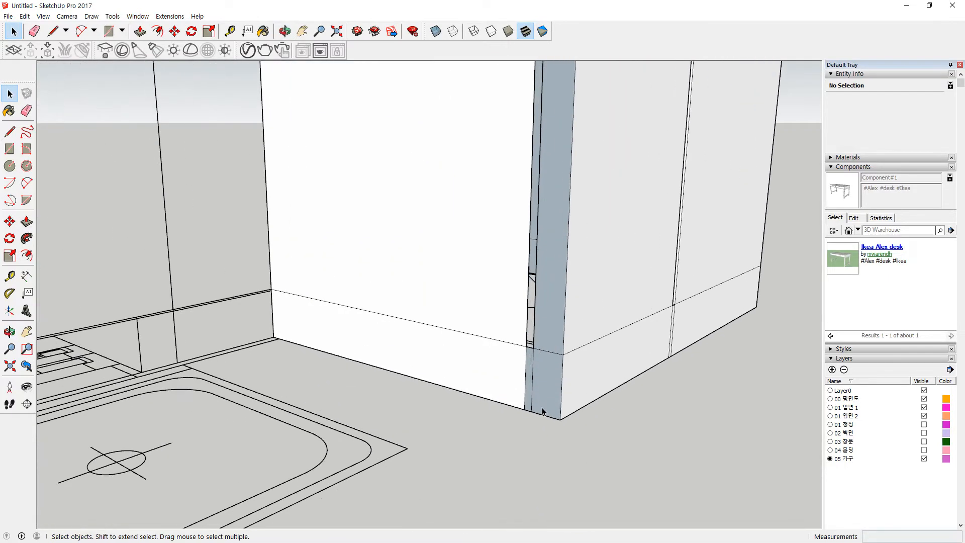
{"action": "key", "text": "l"}
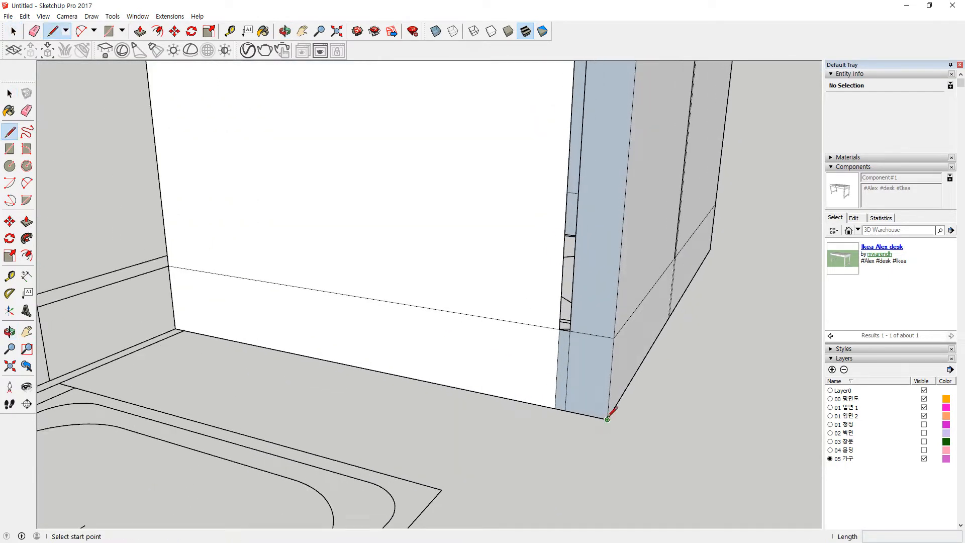
{"action": "left_click", "coordinate": [607, 419]}
{"action": "left_click", "coordinate": [555, 408]}
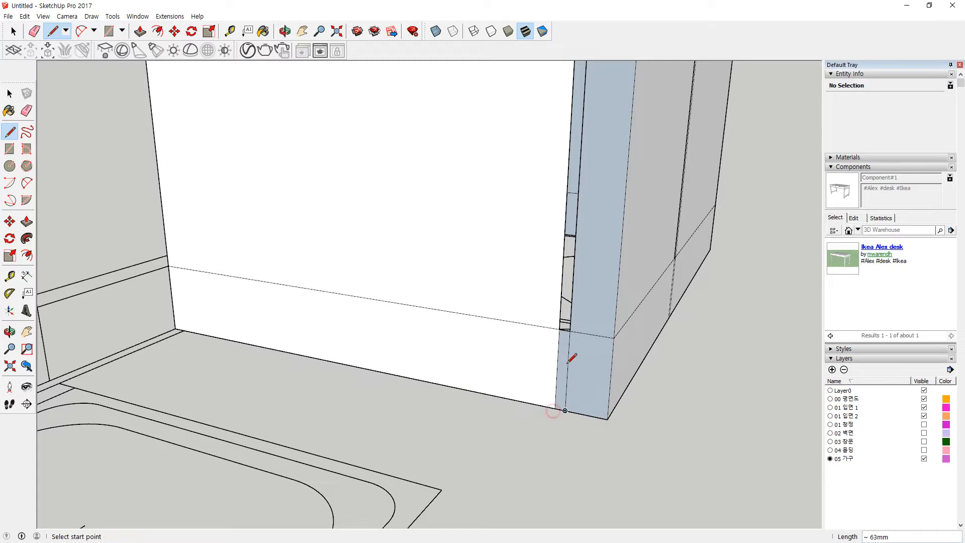
Step: Reverse the thin strip face at the fridge's base corner
{"action": "key", "text": "space"}
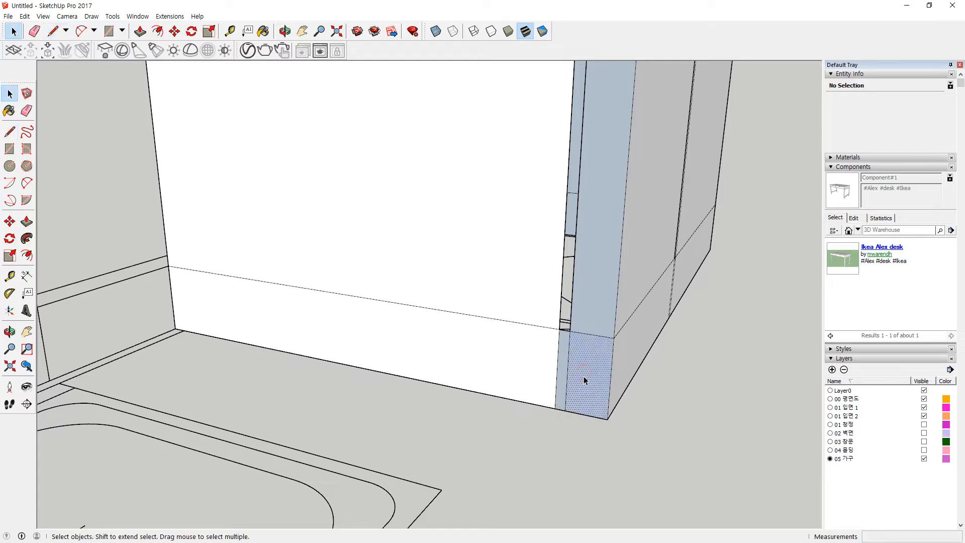
{"action": "left_click", "coordinate": [583, 376]}
{"action": "right_click", "coordinate": [563, 356]}
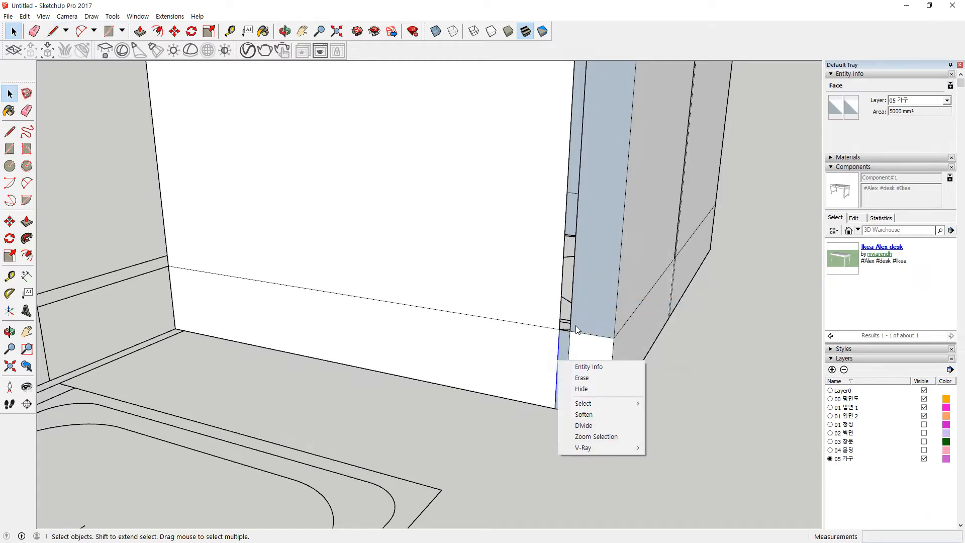
{"action": "key", "text": "Escape"}
{"action": "left_click", "coordinate": [564, 352]}
{"action": "middle_click_drag", "start_coordinate": [608, 352], "coordinate": [403, 366]}
{"action": "left_click", "coordinate": [731, 313]}
{"action": "scroll", "coordinate": [446, 248], "scroll_direction": "up", "scroll_amount": 2}
{"action": "right_click", "coordinate": [451, 246]}
{"action": "left_click", "coordinate": [480, 350]}
{"action": "scroll", "coordinate": [435, 310], "scroll_direction": "down", "scroll_amount": 2}
{"action": "middle_click_drag", "start_coordinate": [435, 310], "coordinate": [506, 351]}
{"action": "left_click", "coordinate": [705, 389]}
Step: Draw a 900 mm line along the fridge base and orbit to show the whole fridge
{"action": "middle_click_drag", "start_coordinate": [706, 390], "coordinate": [261, 332]}
{"action": "middle_click_drag", "start_coordinate": [473, 514], "coordinate": [482, 366]}
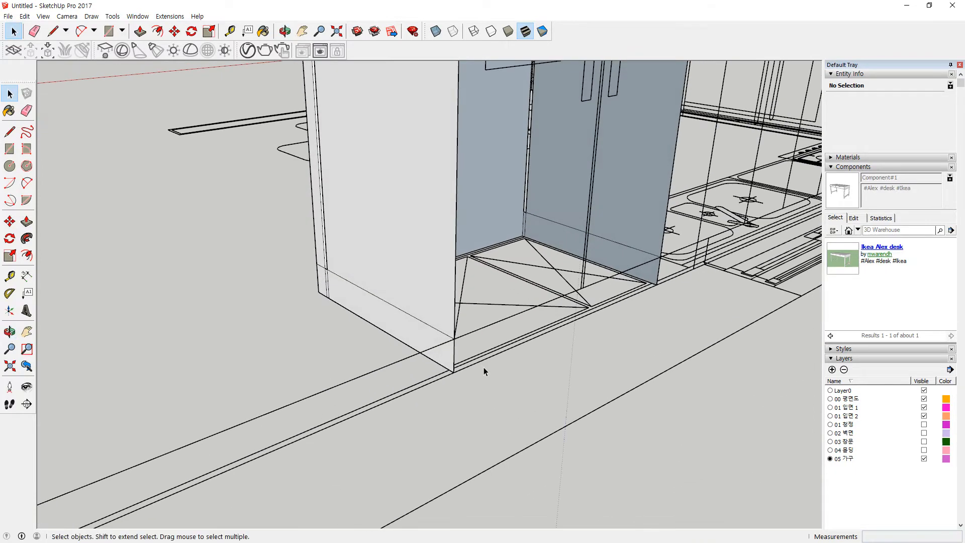
{"action": "key", "text": "l"}
{"action": "left_click", "coordinate": [453, 372]}
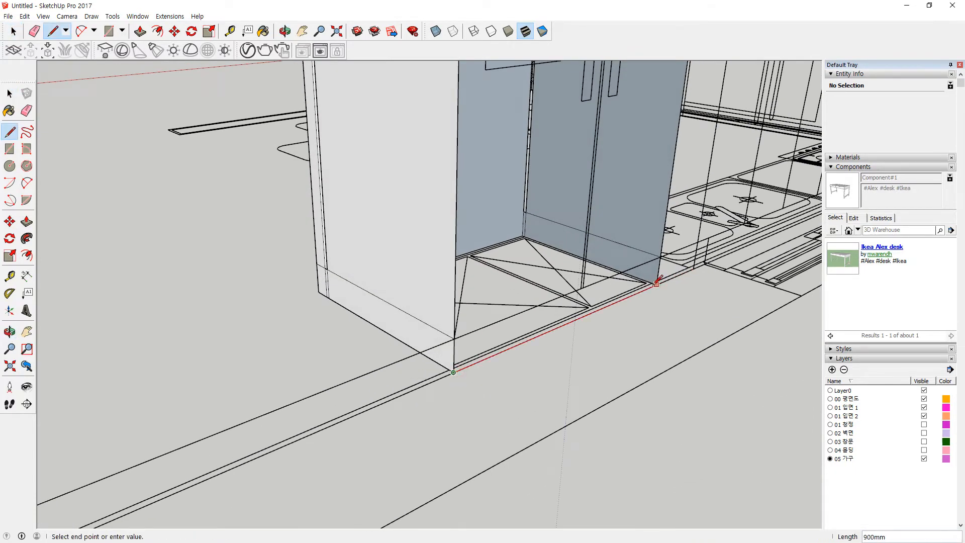
{"action": "left_click", "coordinate": [656, 283]}
{"action": "middle_click_drag", "start_coordinate": [576, 345], "coordinate": [372, 259]}
{"action": "middle_click_drag", "start_coordinate": [468, 254], "coordinate": [467, 286]}
{"action": "scroll", "coordinate": [397, 214], "scroll_direction": "up", "scroll_amount": 3}
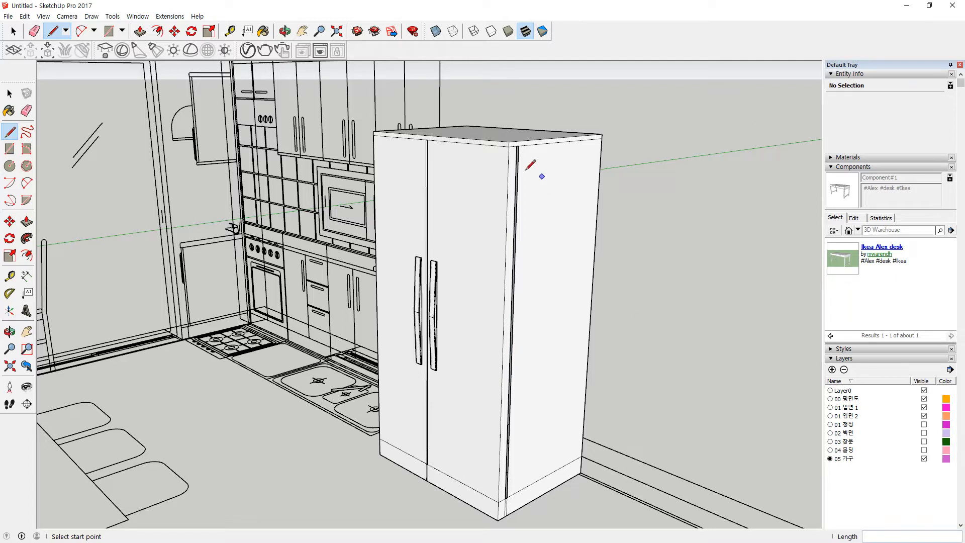
Step: Erase the stray door seam lines below the refrigerator base at both corners
{"action": "scroll", "coordinate": [426, 336], "scroll_direction": "up", "scroll_amount": 2}
{"action": "middle_click_drag", "start_coordinate": [447, 464], "coordinate": [539, 204], "text": "shift"}
{"action": "scroll", "coordinate": [541, 209], "scroll_direction": "up", "scroll_amount": 2}
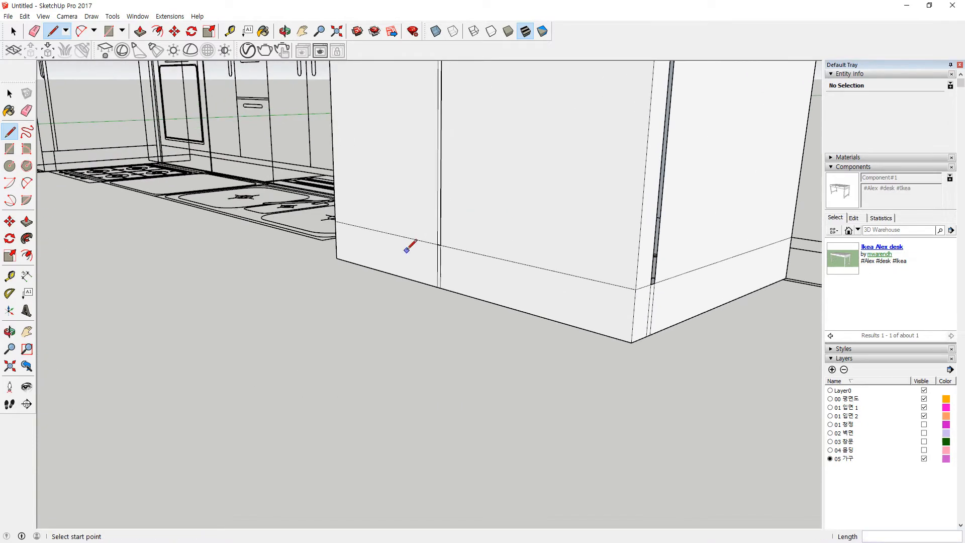
{"action": "scroll", "coordinate": [405, 252], "scroll_direction": "up", "scroll_amount": 2}
{"action": "key", "text": "e"}
{"action": "left_click_drag", "start_coordinate": [458, 282], "coordinate": [439, 278]}
{"action": "scroll", "coordinate": [606, 305], "scroll_direction": "down", "scroll_amount": 2}
{"action": "left_click_drag", "start_coordinate": [724, 341], "coordinate": [738, 337]}
{"action": "middle_click_drag", "start_coordinate": [365, 254], "coordinate": [848, 286]}
{"action": "scroll", "coordinate": [410, 256], "scroll_direction": "up", "scroll_amount": 2}
{"action": "left_click_drag", "start_coordinate": [426, 258], "coordinate": [401, 261]}
{"action": "scroll", "coordinate": [400, 272], "scroll_direction": "down", "scroll_amount": 5}
Step: Hide the refrigerator group to reveal the elevation linework behind it
{"action": "middle_click_drag", "start_coordinate": [400, 230], "coordinate": [398, 301], "text": "shift"}
{"action": "scroll", "coordinate": [398, 301], "scroll_direction": "up", "scroll_amount": 5}
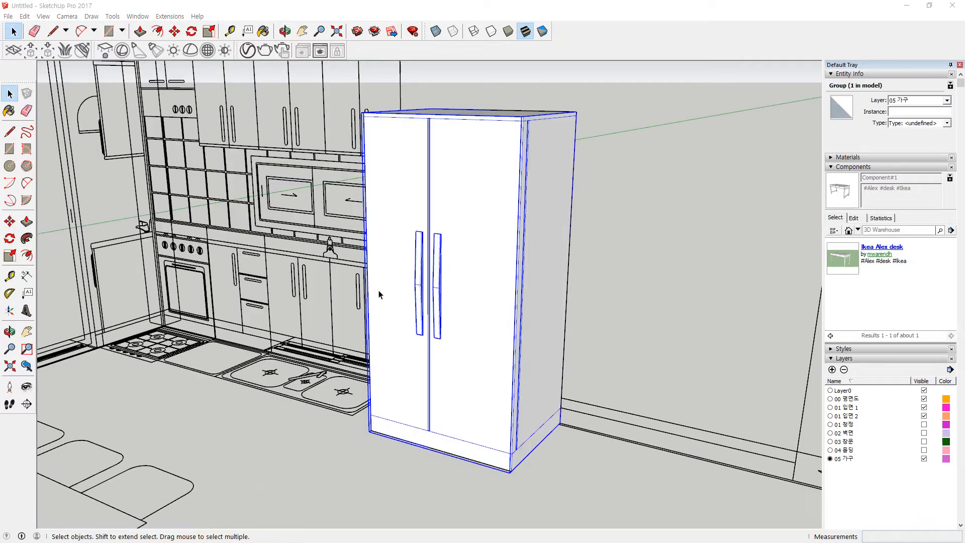
{"action": "middle_click_drag", "start_coordinate": [505, 348], "coordinate": [463, 207]}
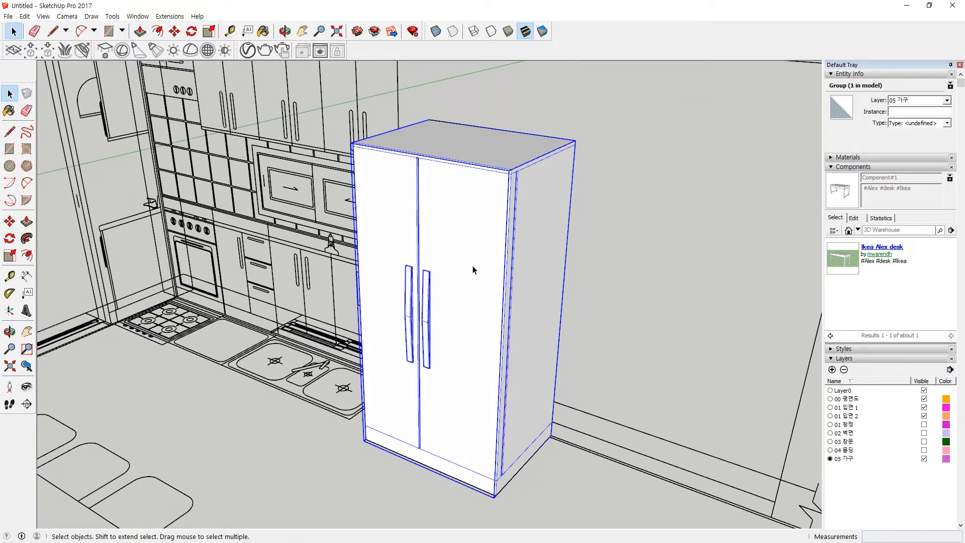
{"action": "right_click", "coordinate": [486, 220]}
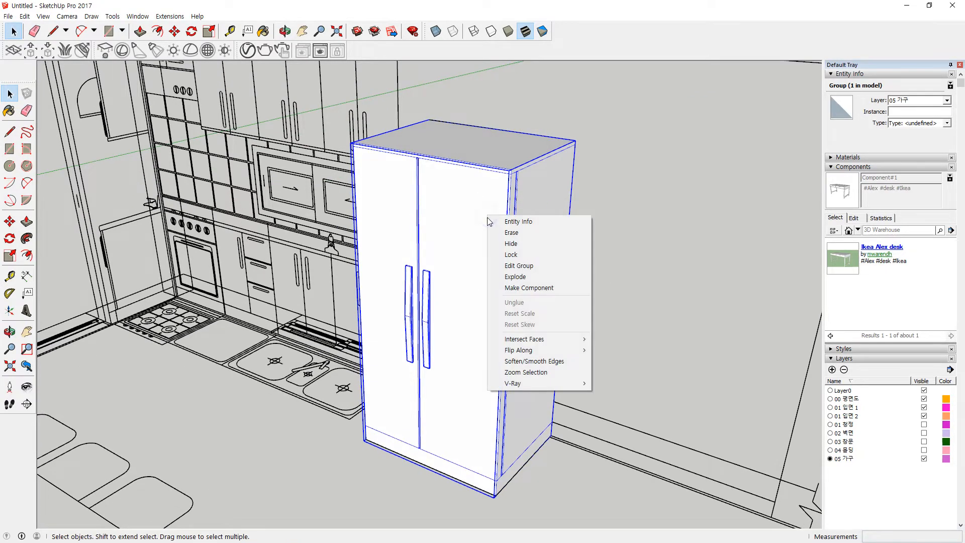
{"action": "left_click", "coordinate": [520, 248]}
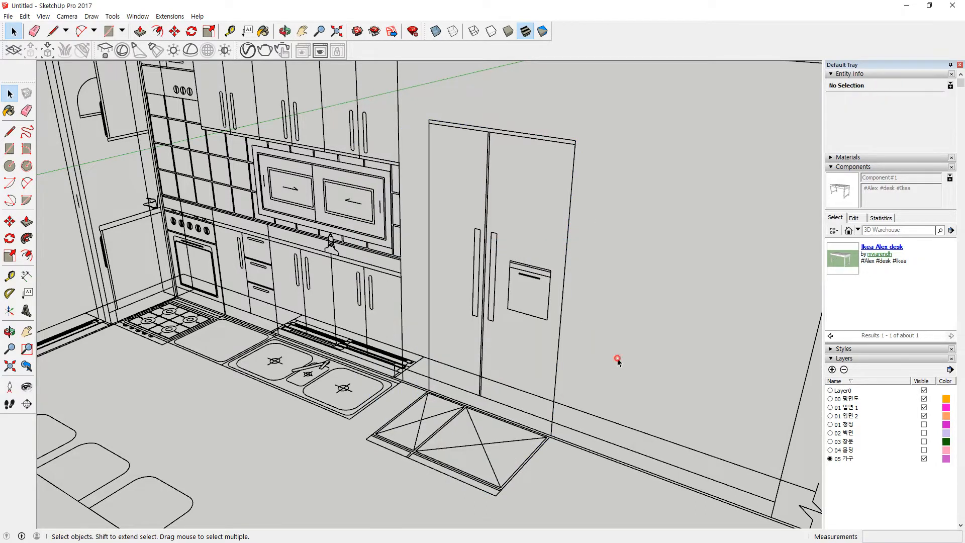
Step: Draw a rectangle covering the whole oven front face
{"action": "middle_click_drag", "start_coordinate": [255, 320], "coordinate": [447, 347], "text": "shift"}
{"action": "scroll", "coordinate": [371, 338], "scroll_direction": "up", "scroll_amount": 5}
{"action": "middle_click_drag", "start_coordinate": [377, 375], "coordinate": [410, 397]}
{"action": "scroll", "coordinate": [284, 105], "scroll_direction": "up", "scroll_amount": 6}
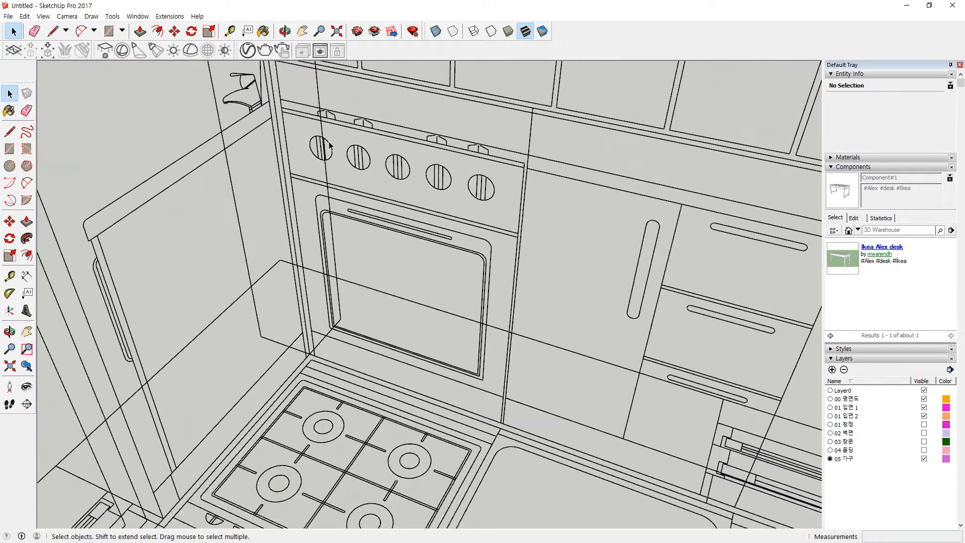
{"action": "key", "text": "r"}
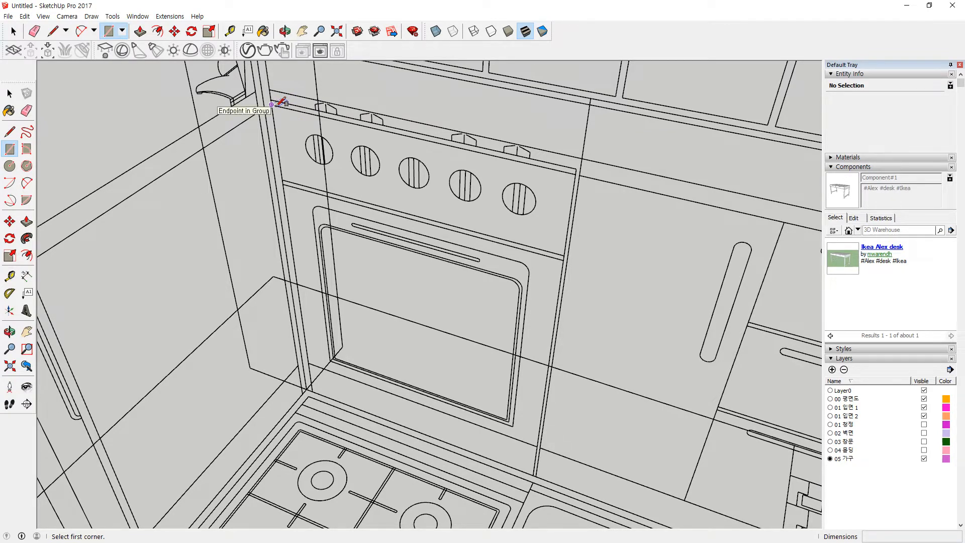
{"action": "left_click", "coordinate": [272, 104]}
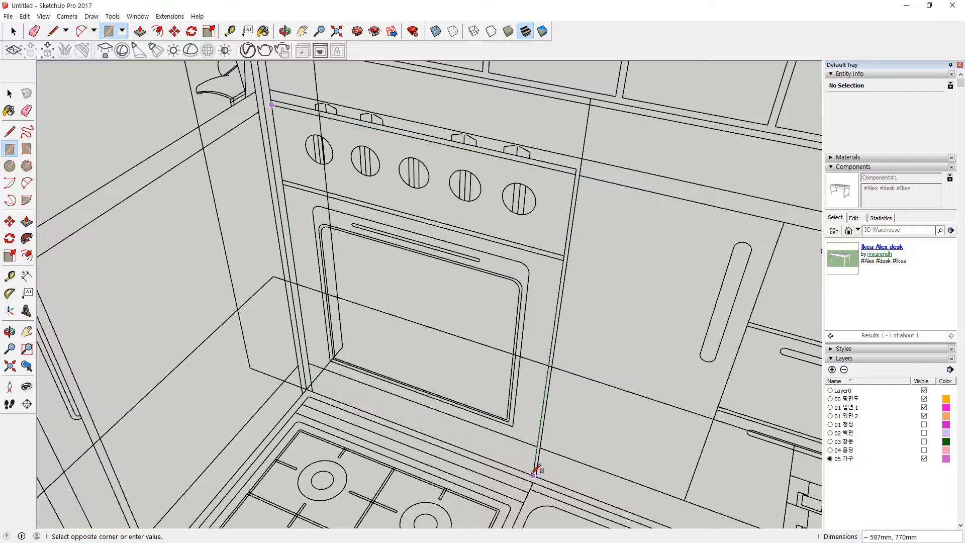
{"action": "middle_click_drag", "start_coordinate": [539, 459], "coordinate": [619, 321]}
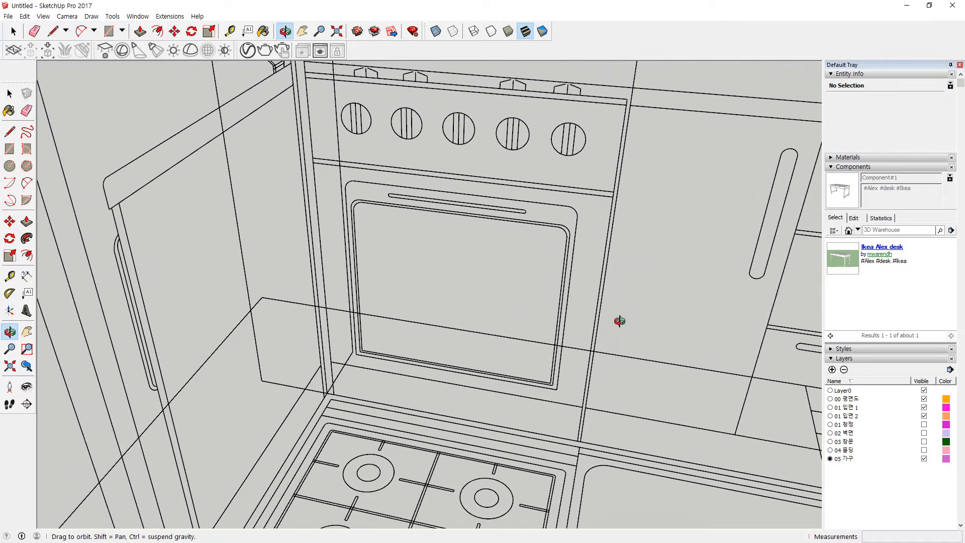
{"action": "left_click", "coordinate": [578, 440]}
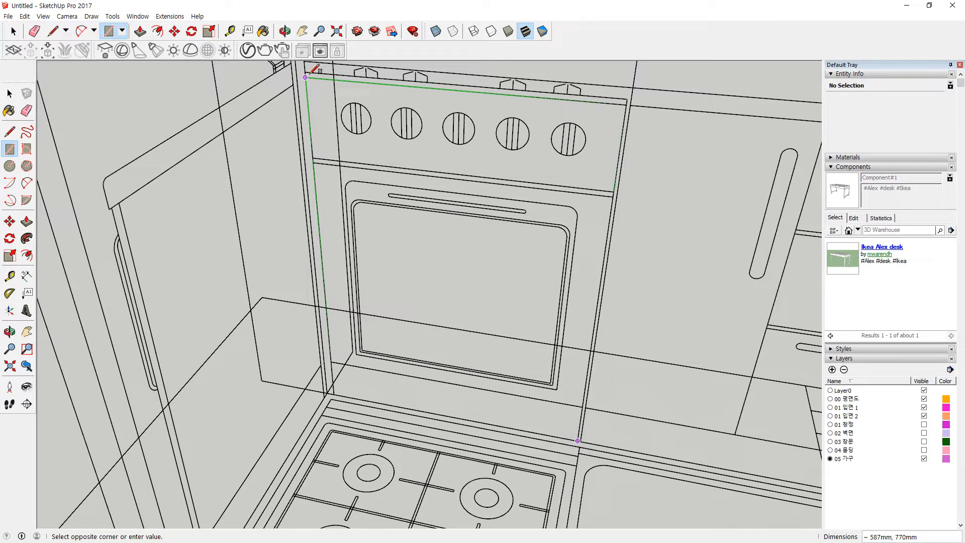
{"action": "left_click", "coordinate": [306, 76]}
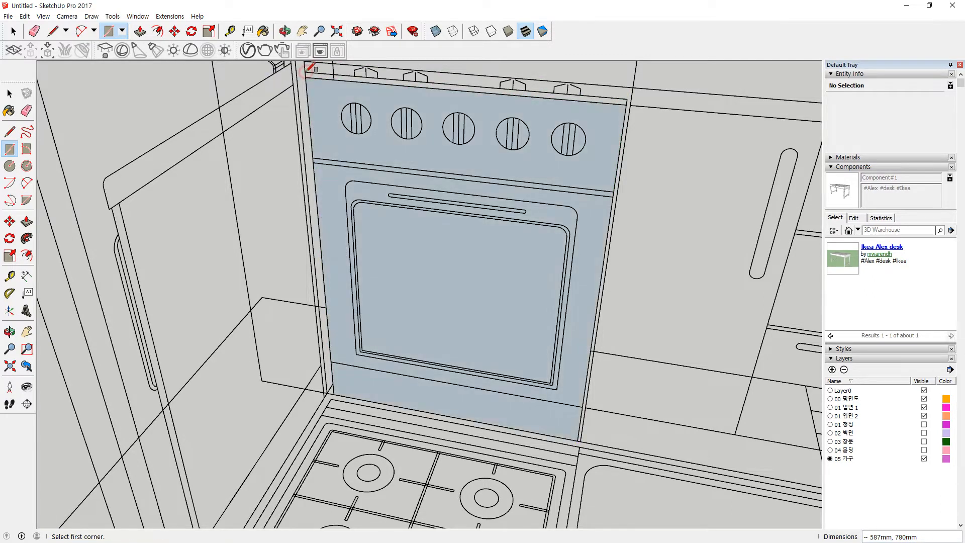
Step: Draw a thin strip rectangle across the top of the oven front
{"action": "left_click", "coordinate": [306, 71]}
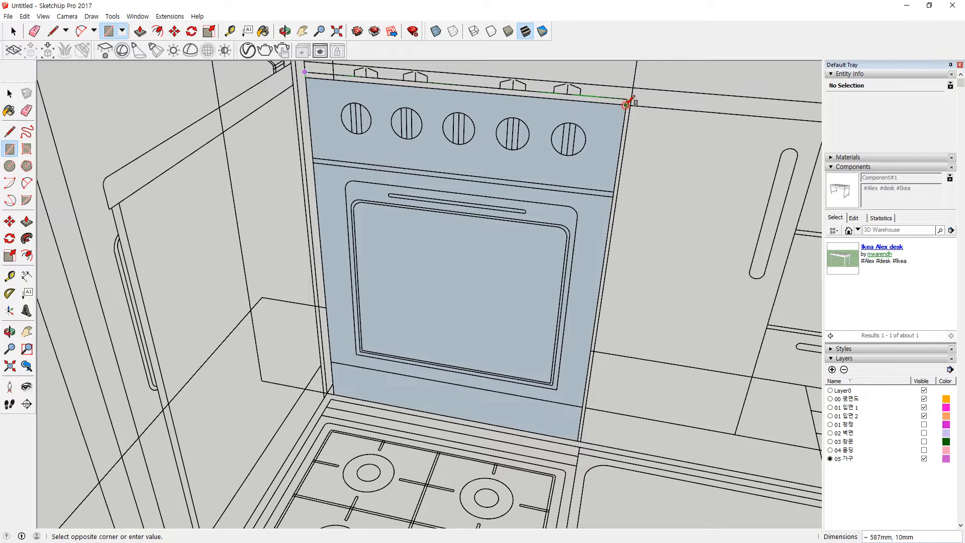
{"action": "left_click", "coordinate": [629, 99]}
{"action": "key", "text": "e"}
{"action": "scroll", "coordinate": [323, 97], "scroll_direction": "up", "scroll_amount": 3}
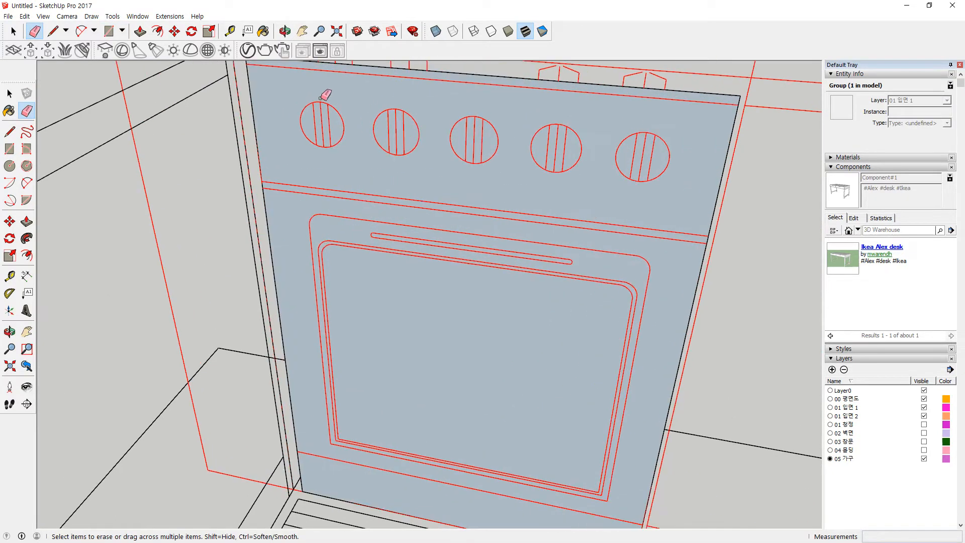
Step: Draw a circle over the first oven control knob
{"action": "key", "text": "c"}
{"action": "scroll", "coordinate": [317, 108], "scroll_direction": "up", "scroll_amount": 3}
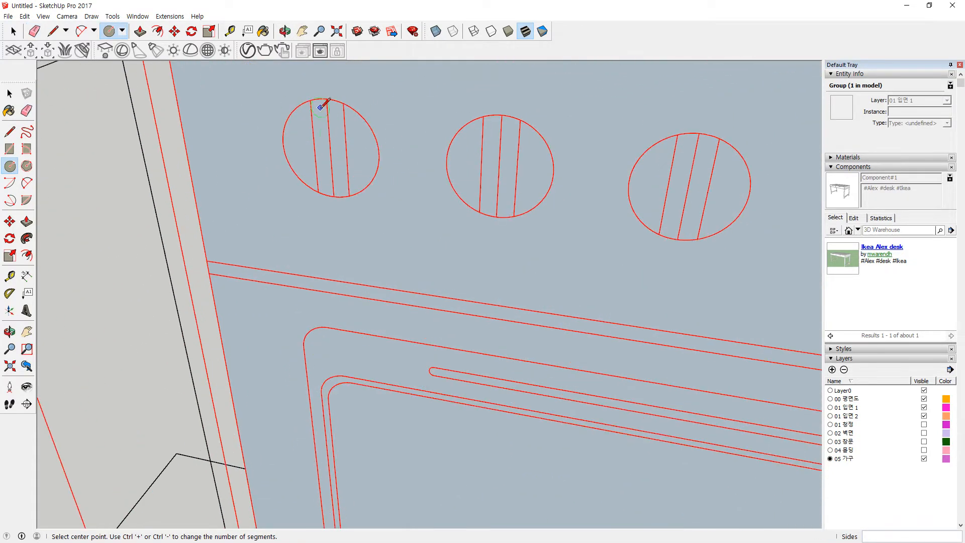
{"action": "left_click", "coordinate": [330, 149]}
{"action": "left_click", "coordinate": [327, 101]}
Step: Redraw the first knob's two grip lines across its circle
{"action": "key", "text": "l"}
{"action": "scroll", "coordinate": [318, 100], "scroll_direction": "up", "scroll_amount": 5}
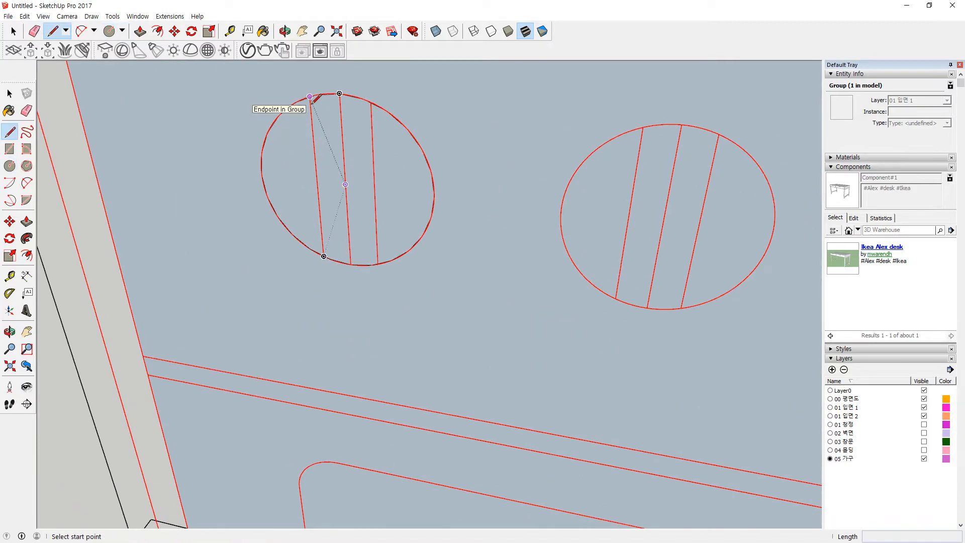
{"action": "scroll", "coordinate": [275, 91], "scroll_direction": "up", "scroll_amount": 2}
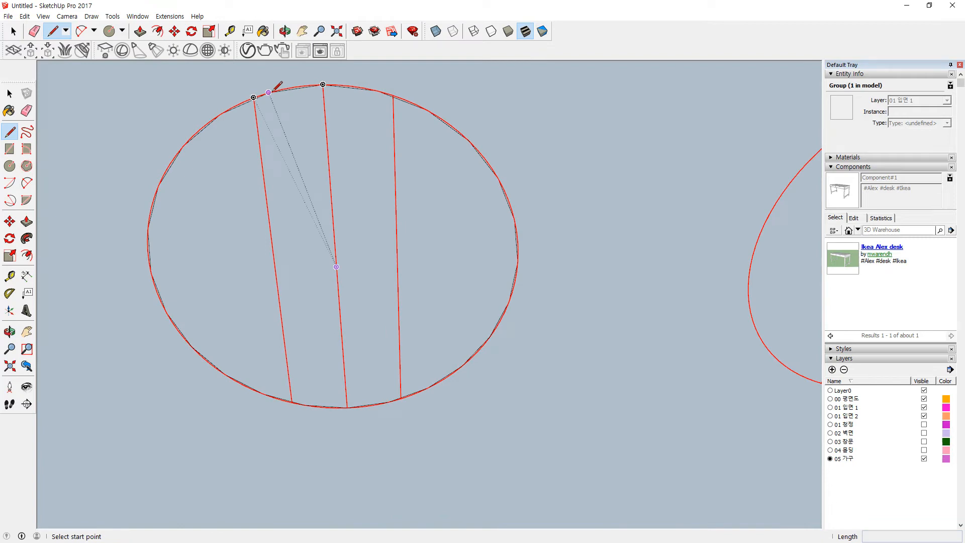
{"action": "left_click", "coordinate": [269, 93]}
{"action": "left_click", "coordinate": [304, 403]}
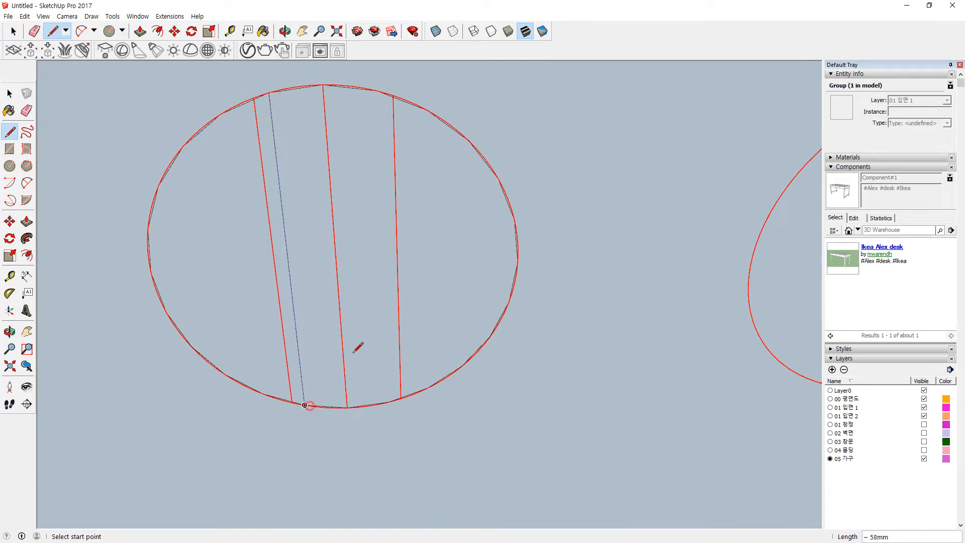
{"action": "left_click", "coordinate": [377, 91]}
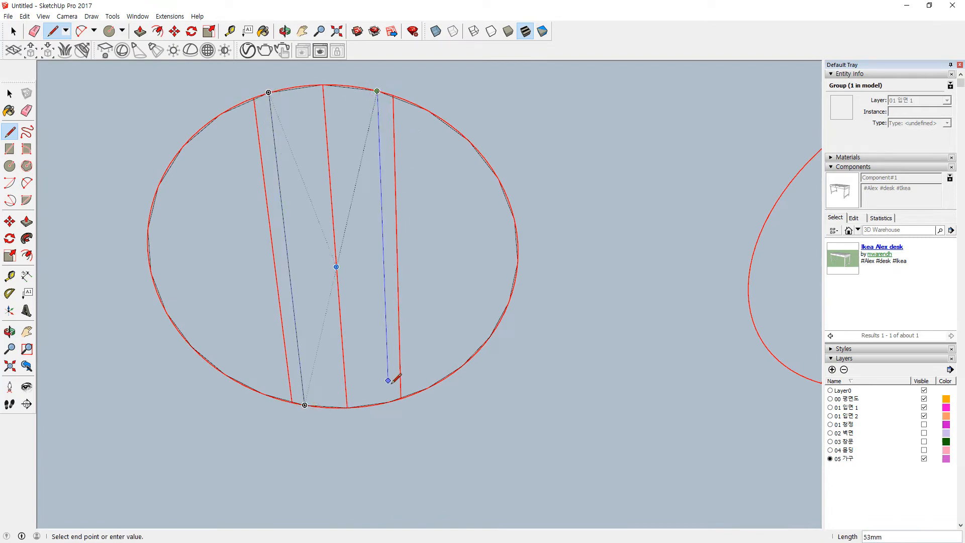
{"action": "left_click", "coordinate": [395, 400]}
{"action": "scroll", "coordinate": [377, 251], "scroll_direction": "down", "scroll_amount": 5}
{"action": "scroll", "coordinate": [457, 270], "scroll_direction": "down", "scroll_amount": 1}
{"action": "middle_click_drag", "start_coordinate": [458, 270], "coordinate": [295, 158], "text": "shift"}
{"action": "scroll", "coordinate": [472, 206], "scroll_direction": "up", "scroll_amount": 2}
Step: Draw a 587 mm by 10 mm strip and a rectangle over the oven door frame
{"action": "key", "text": "r"}
{"action": "left_click", "coordinate": [622, 206]}
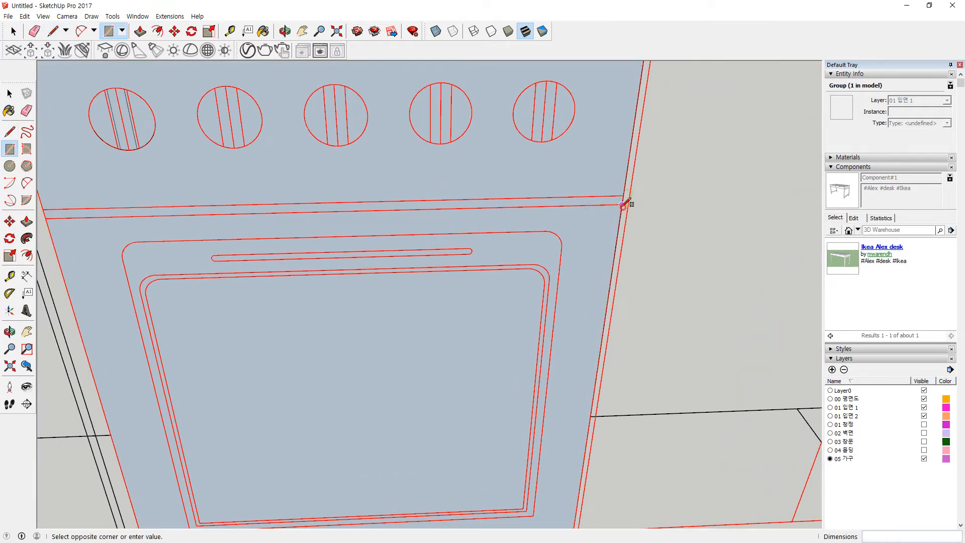
{"action": "left_click", "coordinate": [46, 206]}
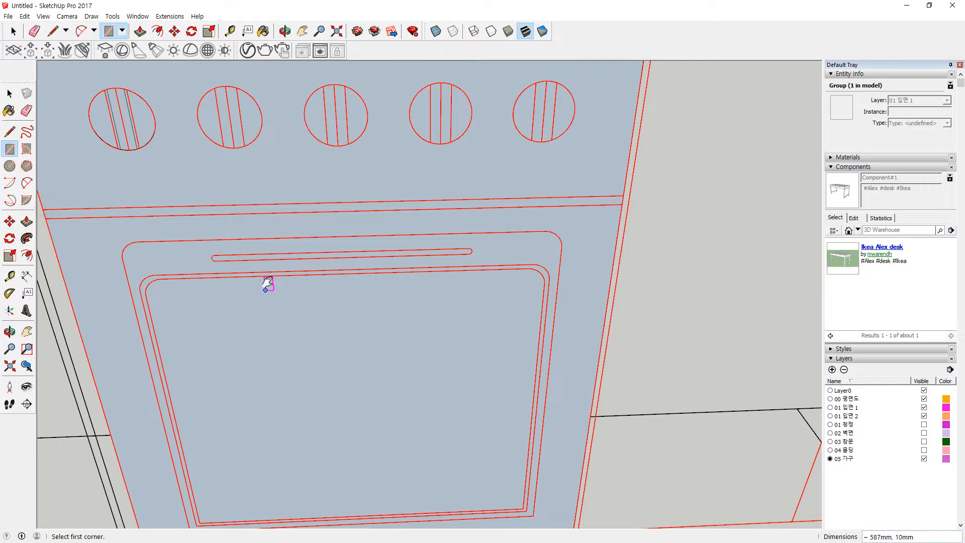
{"action": "middle_click_drag", "start_coordinate": [268, 285], "coordinate": [274, 208], "text": "shift"}
{"action": "left_click", "coordinate": [195, 469]}
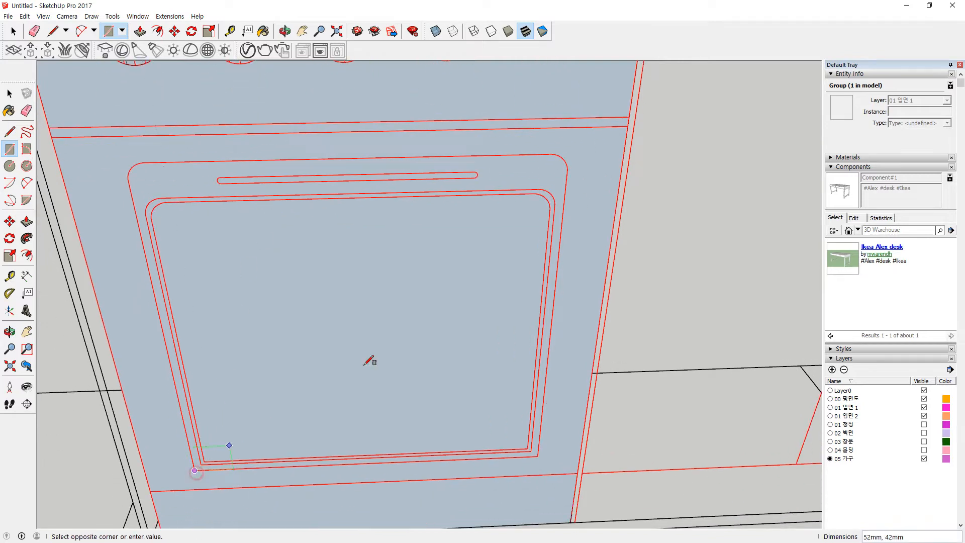
{"action": "left_click", "coordinate": [570, 152]}
{"action": "scroll", "coordinate": [570, 163], "scroll_direction": "up", "scroll_amount": 2}
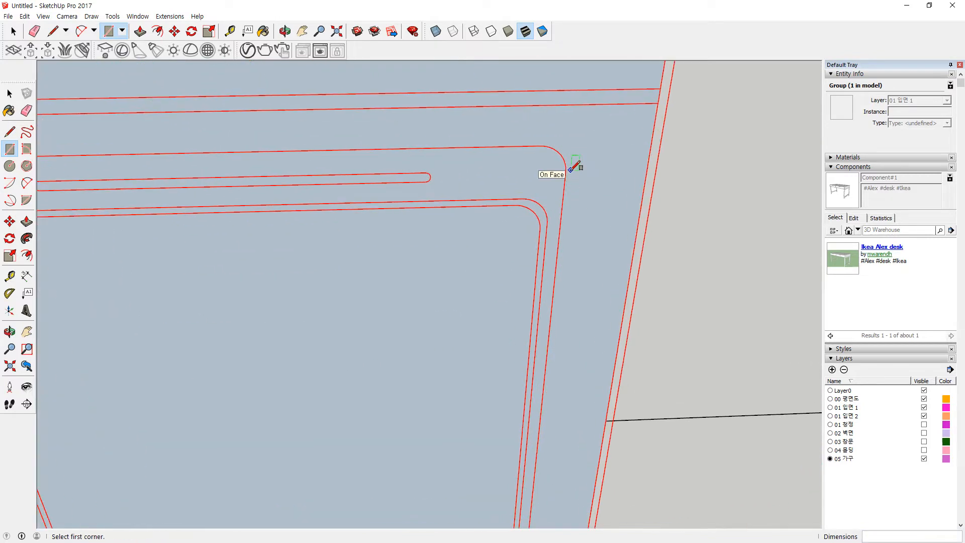
Step: Add two short lines at the door's arc corner and erase the leftover stub
{"action": "key", "text": "l"}
{"action": "left_click", "coordinate": [565, 172]}
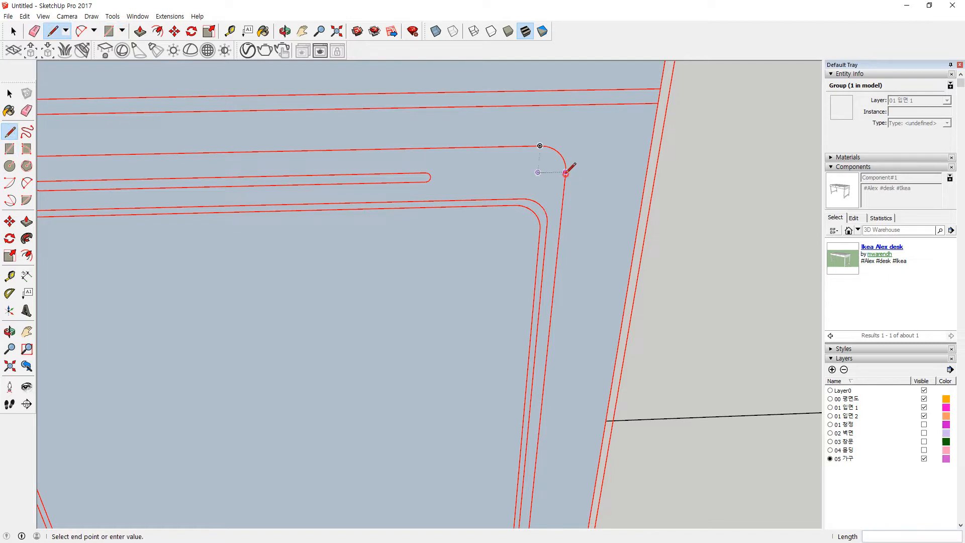
{"action": "left_click", "coordinate": [571, 121]}
{"action": "key", "text": "Escape"}
{"action": "left_click", "coordinate": [540, 146]}
{"action": "left_click", "coordinate": [604, 145]}
{"action": "key", "text": "e"}
{"action": "mouse_move", "coordinate": [590, 136]}
{"action": "left_mouse_down"}
{"action": "mouse_move", "coordinate": [592, 151]}
{"action": "mouse_move", "coordinate": [573, 142]}
{"action": "left_mouse_up"}
Step: Draw a rectangle from the arc corner down to the door's bottom-left
{"action": "key", "text": "f"}
{"action": "key", "text": "r"}
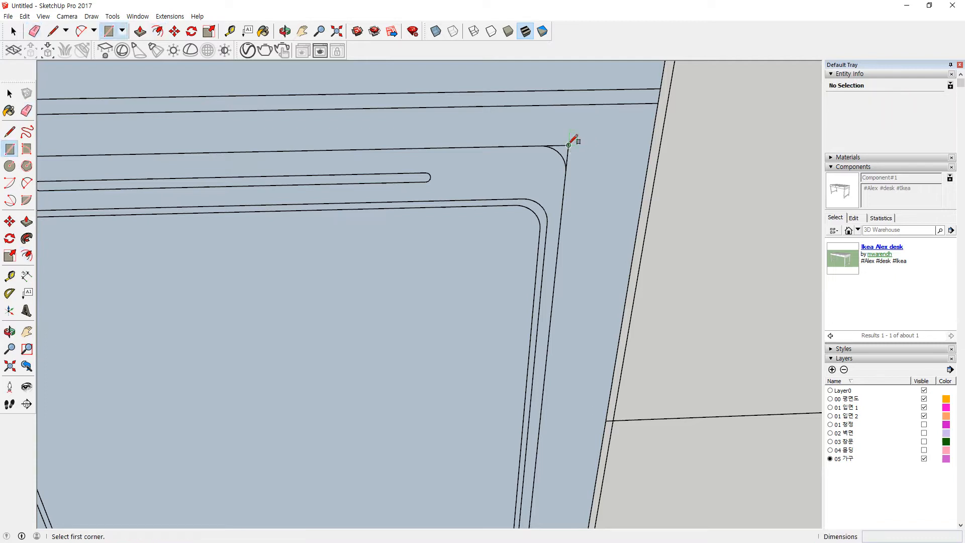
{"action": "left_click", "coordinate": [568, 145]}
{"action": "scroll", "coordinate": [345, 302], "scroll_direction": "down", "scroll_amount": 3}
{"action": "middle_click_drag", "start_coordinate": [345, 302], "coordinate": [315, 257], "text": "shift"}
{"action": "scroll", "coordinate": [255, 340], "scroll_direction": "up", "scroll_amount": 3}
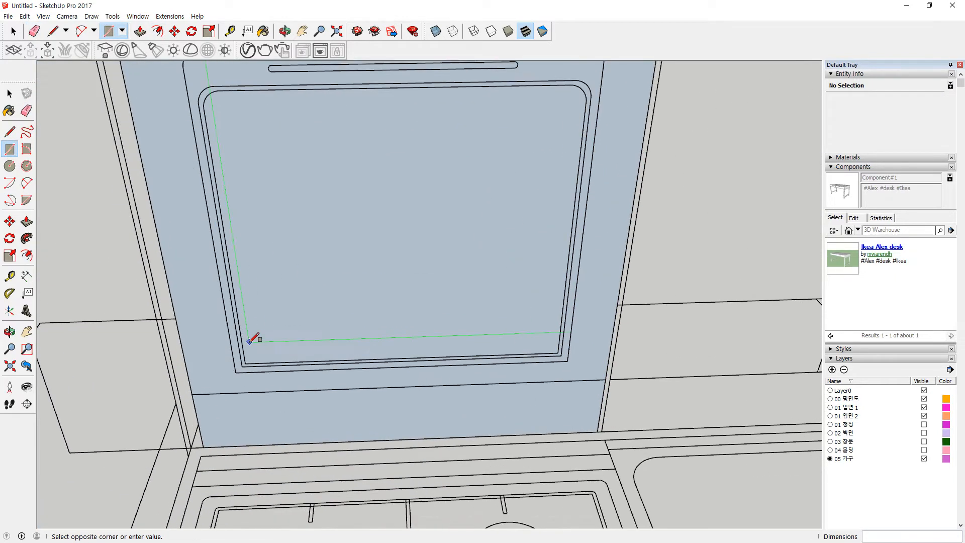
{"action": "left_click", "coordinate": [236, 376]}
{"action": "scroll", "coordinate": [263, 270], "scroll_direction": "down", "scroll_amount": 3}
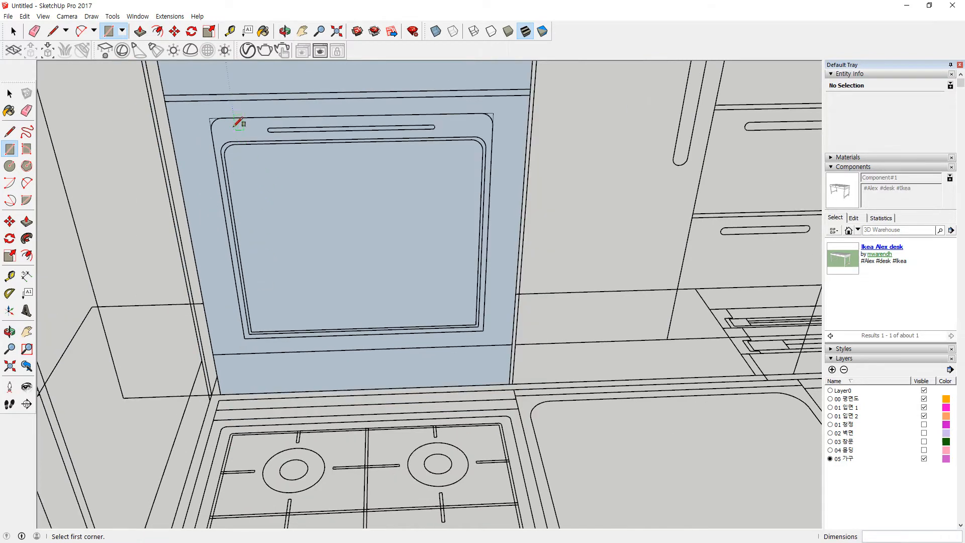
{"action": "scroll", "coordinate": [236, 122], "scroll_direction": "up", "scroll_amount": 5}
Step: Round a door corner with a circle, erasing the sharp edges and leftover arc
{"action": "key", "text": "c"}
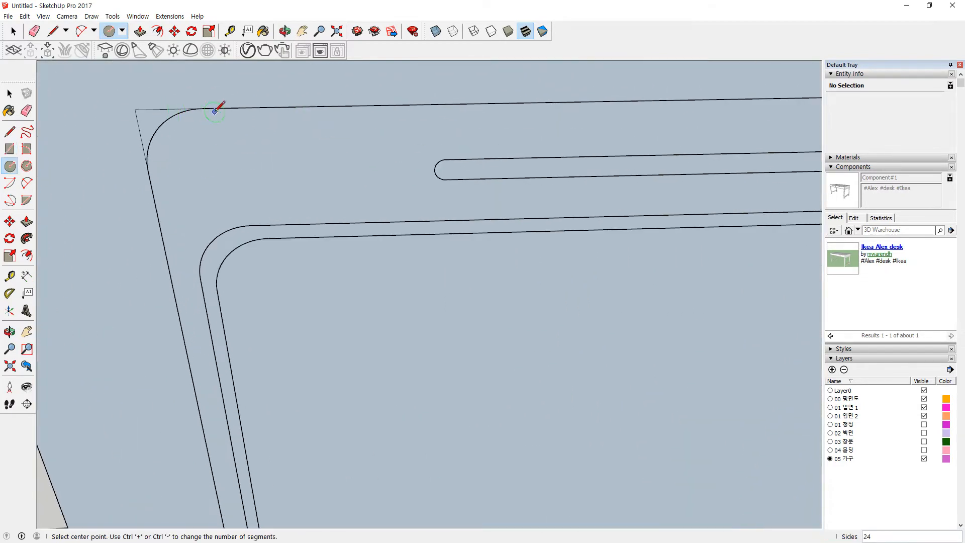
{"action": "left_click", "coordinate": [212, 169]}
{"action": "left_click", "coordinate": [202, 108]}
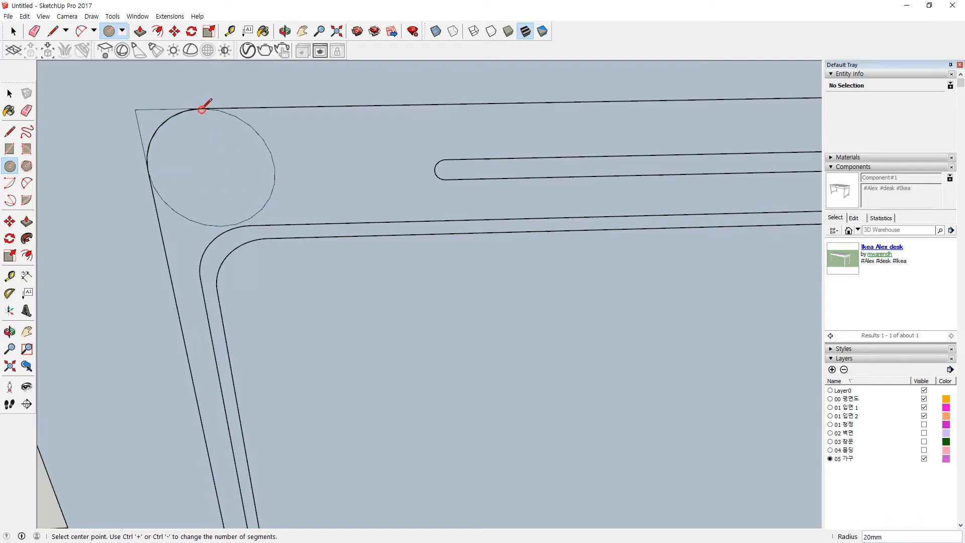
{"action": "key", "text": "e"}
{"action": "left_click_drag", "start_coordinate": [157, 99], "coordinate": [139, 126]}
{"action": "left_click_drag", "start_coordinate": [290, 197], "coordinate": [273, 203]}
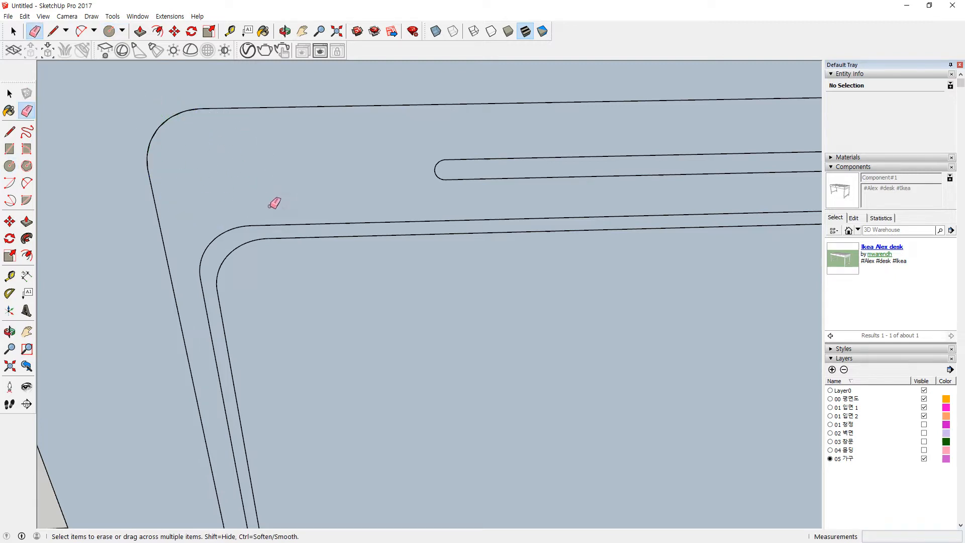
{"action": "key", "text": "space"}
{"action": "mouse_move", "coordinate": [256, 131]}
{"action": "middle_mouse_down"}
{"action": "mouse_move", "coordinate": [513, 188]}
{"action": "mouse_move", "coordinate": [132, 228]}
{"action": "middle_mouse_up"}
{"action": "scroll", "coordinate": [661, 188], "scroll_direction": "up", "scroll_amount": 3}
Step: Round the last sharp door corner the same way and select the door panel face
{"action": "key", "text": "c"}
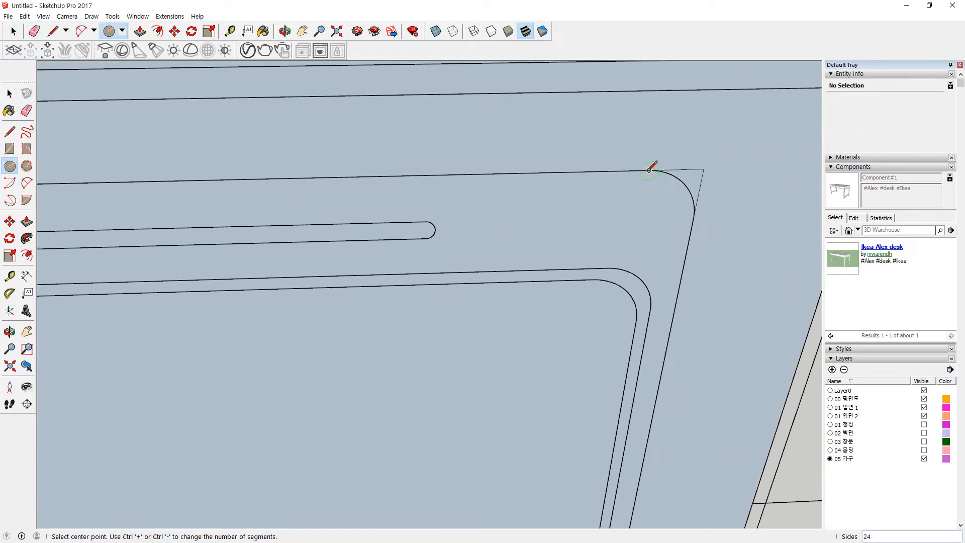
{"action": "left_click", "coordinate": [641, 221]}
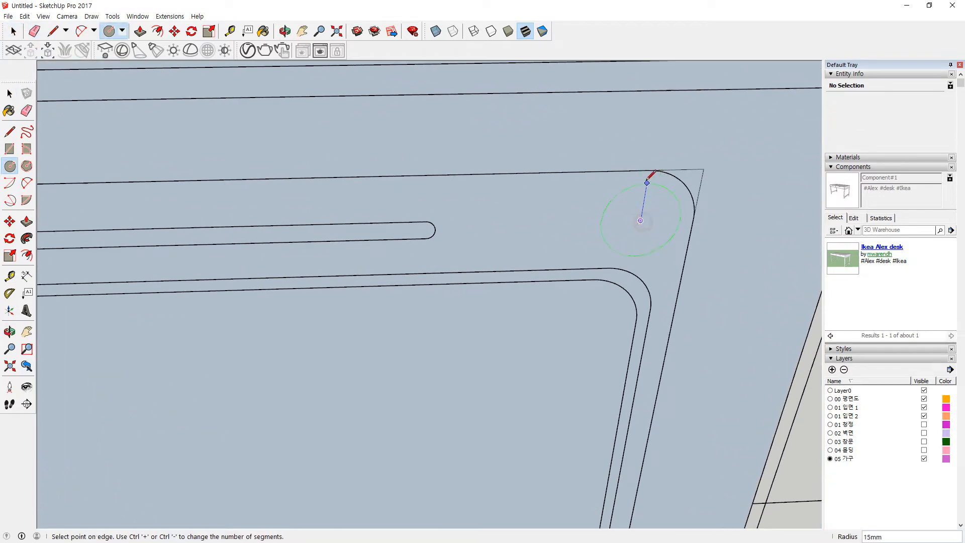
{"action": "left_click", "coordinate": [650, 171]}
{"action": "key", "text": "e"}
{"action": "left_click", "coordinate": [667, 252]}
{"action": "left_click_drag", "start_coordinate": [694, 161], "coordinate": [717, 188]}
{"action": "scroll", "coordinate": [655, 205], "scroll_direction": "down", "scroll_amount": 4}
{"action": "key", "text": "space"}
{"action": "left_click", "coordinate": [392, 282]}
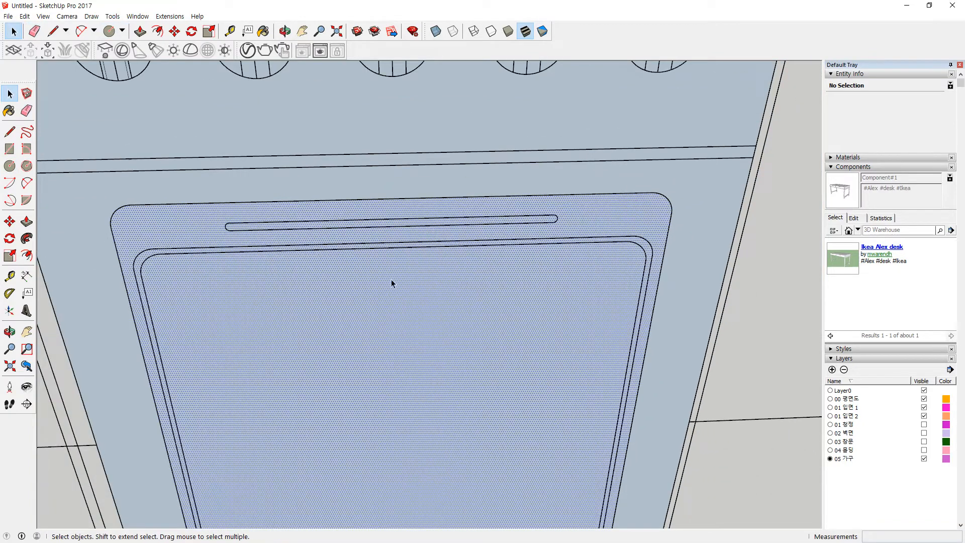
{"action": "scroll", "coordinate": [387, 284], "scroll_direction": "down", "scroll_amount": 3}
Step: Draw a rectangle spanning the handle slot from its left end to its right end
{"action": "middle_click_drag", "start_coordinate": [381, 287], "coordinate": [261, 245]}
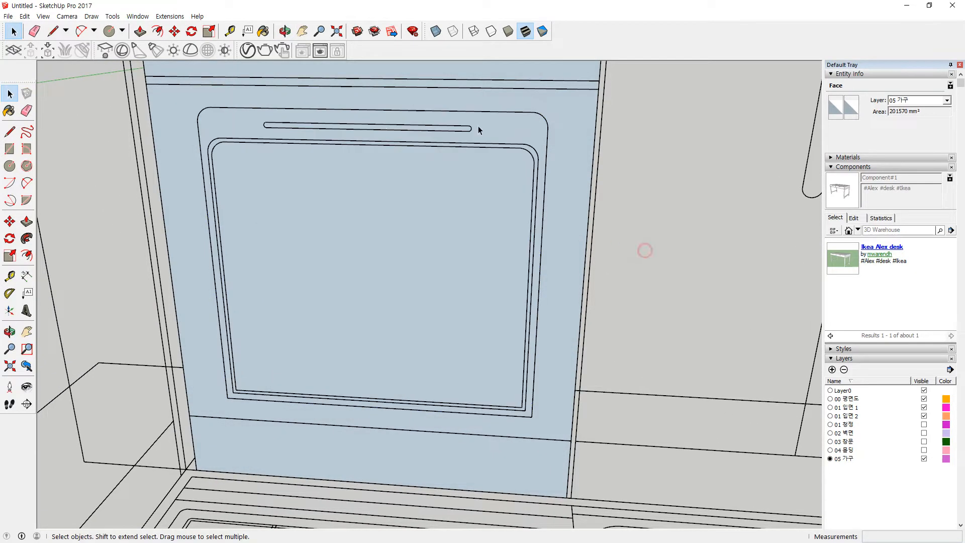
{"action": "left_click", "coordinate": [642, 249]}
{"action": "scroll", "coordinate": [362, 127], "scroll_direction": "up", "scroll_amount": 8}
{"action": "scroll", "coordinate": [209, 153], "scroll_direction": "up", "scroll_amount": 4}
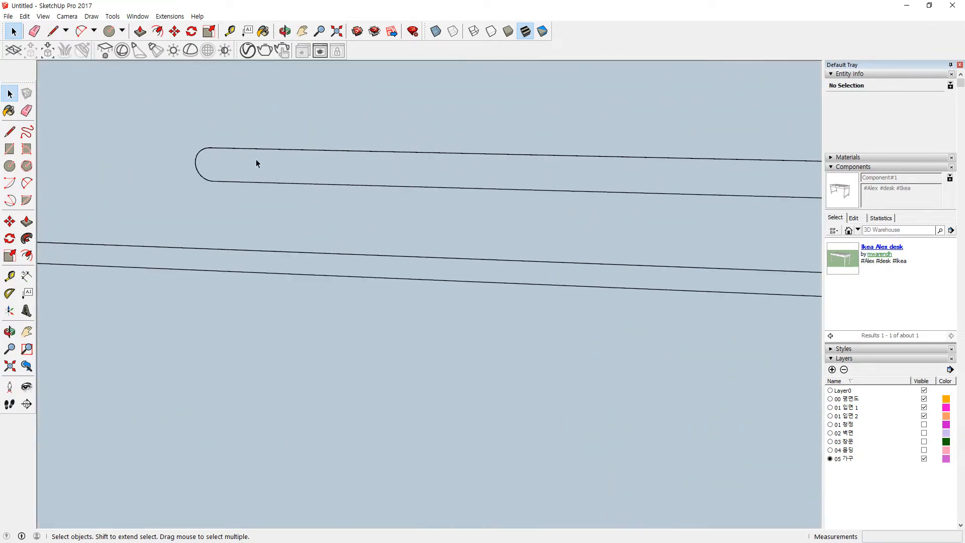
{"action": "key", "text": "c"}
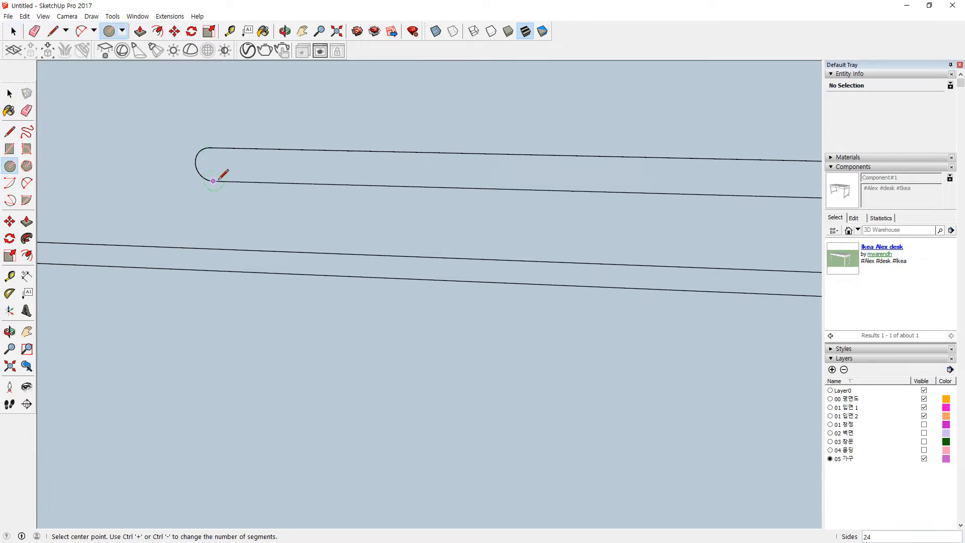
{"action": "key", "text": "r"}
{"action": "left_click", "coordinate": [214, 181]}
{"action": "scroll", "coordinate": [571, 187], "scroll_direction": "down", "scroll_amount": 2}
{"action": "middle_click_drag", "start_coordinate": [693, 200], "coordinate": [425, 205], "text": "shift"}
{"action": "middle_click_drag", "start_coordinate": [698, 184], "coordinate": [408, 181], "text": "shift"}
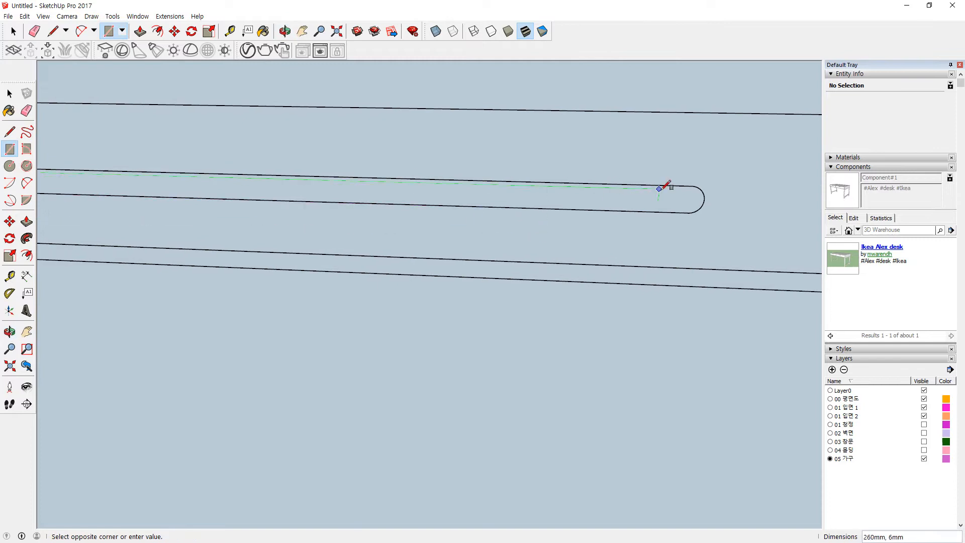
{"action": "left_click", "coordinate": [690, 186]}
{"action": "scroll", "coordinate": [384, 201], "scroll_direction": "down", "scroll_amount": 2}
{"action": "middle_click_drag", "start_coordinate": [248, 189], "coordinate": [468, 176], "text": "shift"}
{"action": "scroll", "coordinate": [201, 168], "scroll_direction": "up", "scroll_amount": 2}
Step: Round the slot's left end with a circle and erase its inner edges
{"action": "key", "text": "c"}
{"action": "left_click", "coordinate": [179, 175]}
{"action": "left_click", "coordinate": [177, 156]}
{"action": "key", "text": "e"}
{"action": "left_click_drag", "start_coordinate": [173, 180], "coordinate": [213, 186]}
Step: Round the slot's right end the same way, erasing the circle's inner arc and diameter
{"action": "scroll", "coordinate": [290, 194], "scroll_direction": "down", "scroll_amount": 4}
{"action": "middle_click_drag", "start_coordinate": [673, 200], "coordinate": [312, 204], "text": "shift"}
{"action": "scroll", "coordinate": [480, 202], "scroll_direction": "up", "scroll_amount": 1}
{"action": "scroll", "coordinate": [485, 200], "scroll_direction": "up", "scroll_amount": 1}
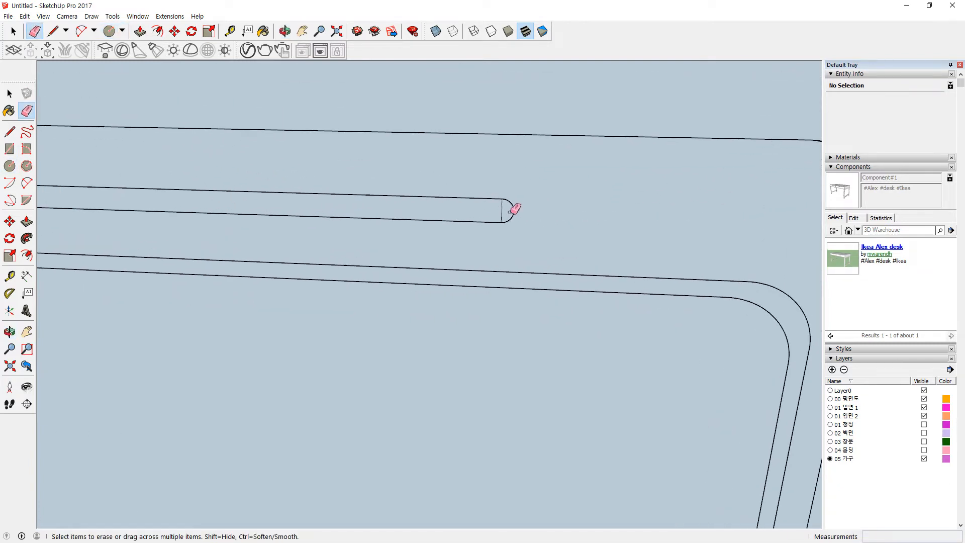
{"action": "key", "text": "c"}
{"action": "left_click", "coordinate": [502, 210]}
{"action": "scroll", "coordinate": [506, 206], "scroll_direction": "up", "scroll_amount": 3}
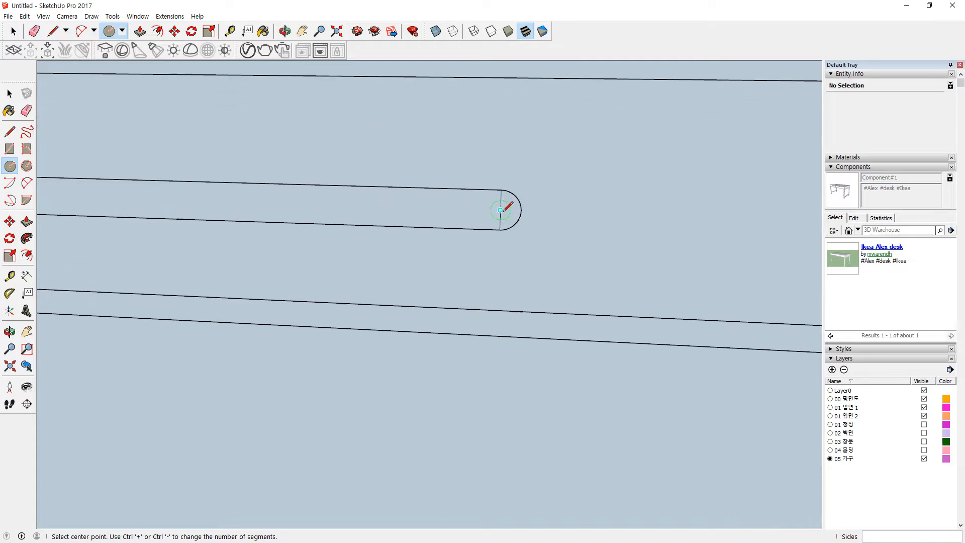
{"action": "left_click", "coordinate": [499, 184]}
{"action": "key", "text": "e"}
{"action": "left_click_drag", "start_coordinate": [466, 209], "coordinate": [452, 207]}
{"action": "key", "text": "space"}
{"action": "left_click", "coordinate": [448, 211]}
Step: Offset the window face outline to form a narrow band around it
{"action": "scroll", "coordinate": [447, 211], "scroll_direction": "down", "scroll_amount": 2}
{"action": "scroll", "coordinate": [447, 211], "scroll_direction": "down", "scroll_amount": 4}
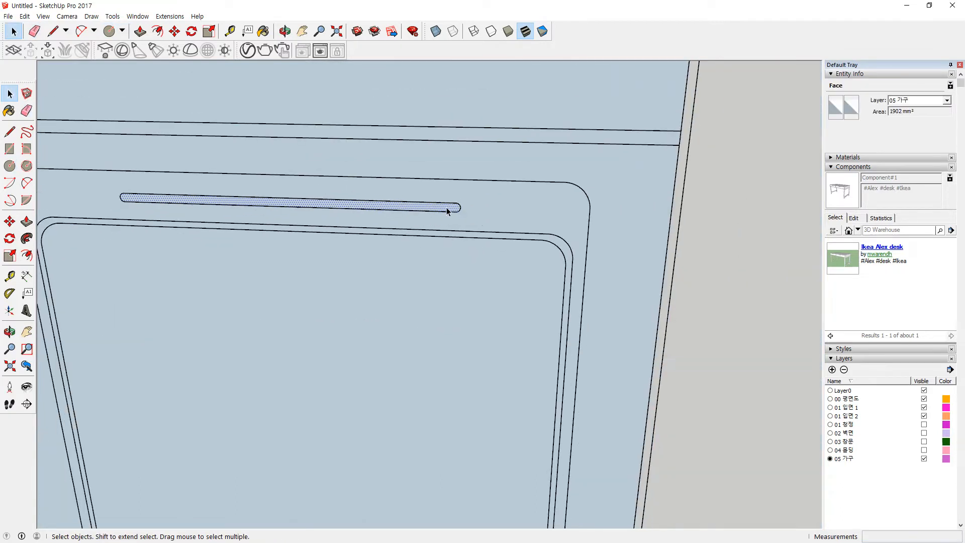
{"action": "middle_click_drag", "start_coordinate": [436, 320], "coordinate": [481, 279]}
{"action": "scroll", "coordinate": [481, 276], "scroll_direction": "up", "scroll_amount": 6}
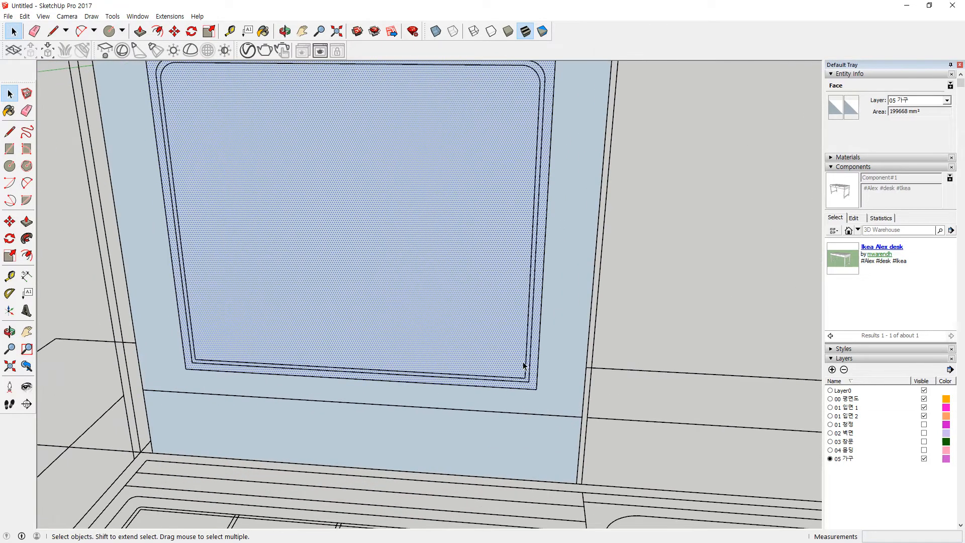
{"action": "key", "text": "f"}
{"action": "left_click", "coordinate": [549, 395]}
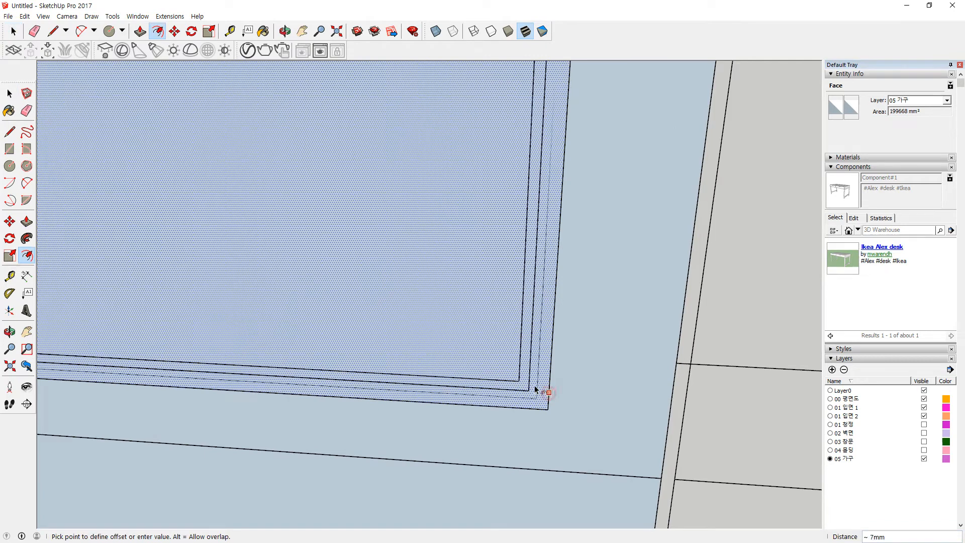
{"action": "left_click", "coordinate": [526, 393]}
Step: Select only the top edges of the new band face
{"action": "scroll", "coordinate": [461, 268], "scroll_direction": "down", "scroll_amount": 6}
{"action": "middle_click_drag", "start_coordinate": [435, 198], "coordinate": [464, 360], "text": "shift"}
{"action": "scroll", "coordinate": [483, 242], "scroll_direction": "up", "scroll_amount": 1}
{"action": "scroll", "coordinate": [482, 242], "scroll_direction": "up", "scroll_amount": 1}
{"action": "key", "text": "space"}
{"action": "left_click", "coordinate": [681, 211]}
{"action": "scroll", "coordinate": [539, 195], "scroll_direction": "up", "scroll_amount": 2}
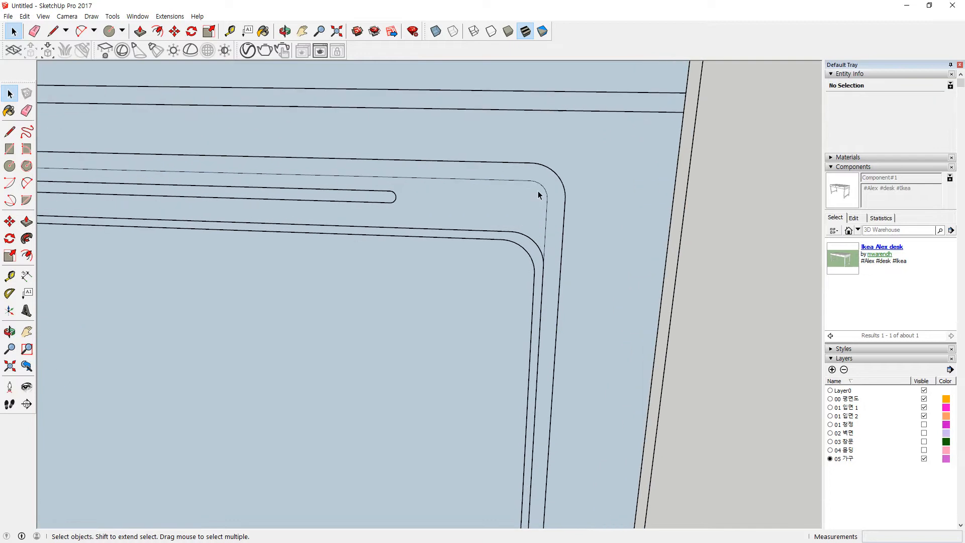
{"action": "left_click", "coordinate": [498, 185]}
{"action": "double_click", "coordinate": [486, 180]}
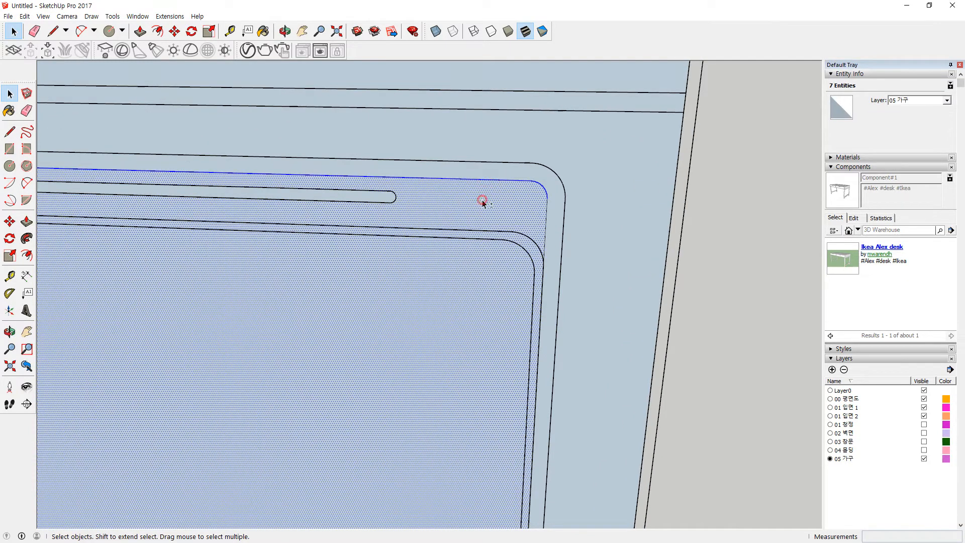
{"action": "left_click", "coordinate": [482, 200], "text": "shift"}
{"action": "scroll", "coordinate": [243, 220], "scroll_direction": "down", "scroll_amount": 2}
Step: Move the band's selected top edges down 30mm
{"action": "middle_click_drag", "start_coordinate": [160, 222], "coordinate": [401, 220], "text": "shift"}
{"action": "scroll", "coordinate": [246, 189], "scroll_direction": "up", "scroll_amount": 2}
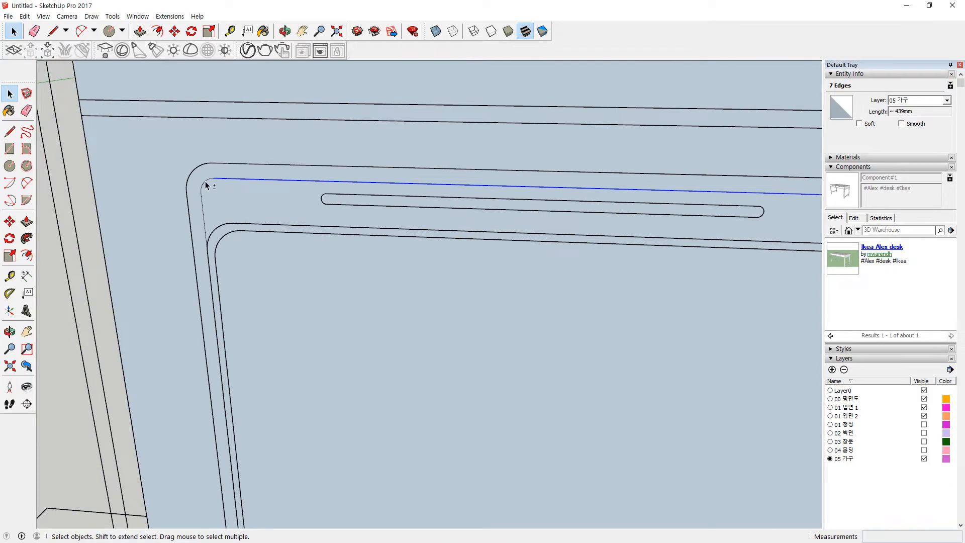
{"action": "key", "text": "m"}
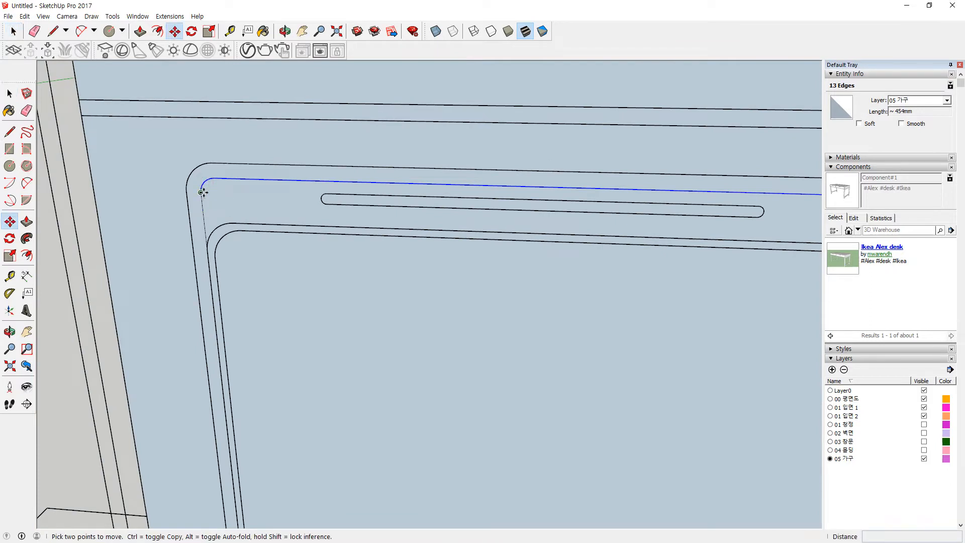
{"action": "left_click", "coordinate": [214, 178]}
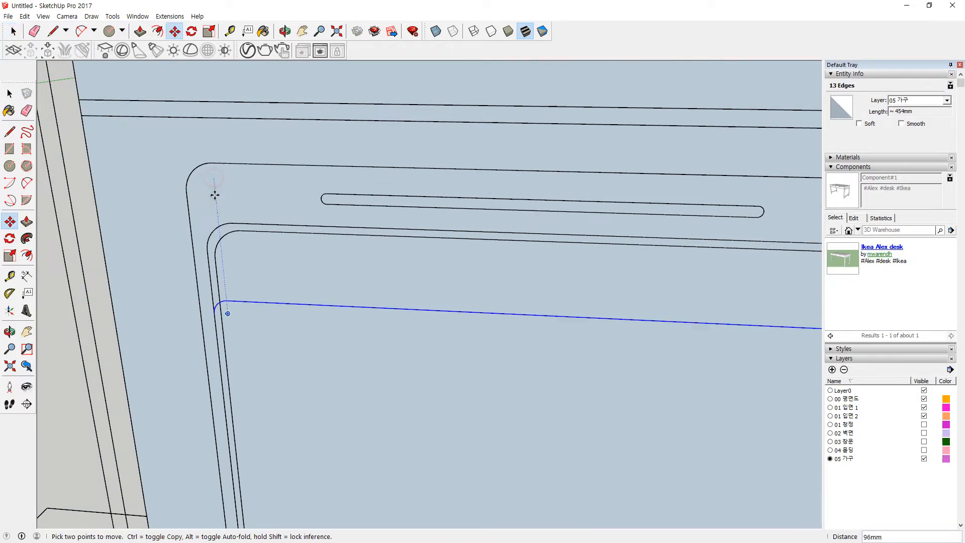
{"action": "key", "text": "Escape"}
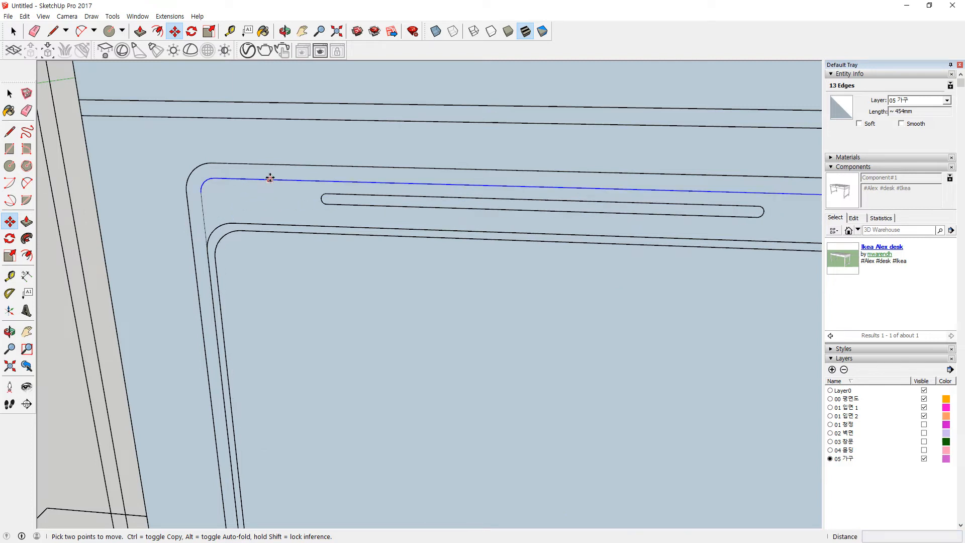
{"action": "left_click", "coordinate": [270, 178]}
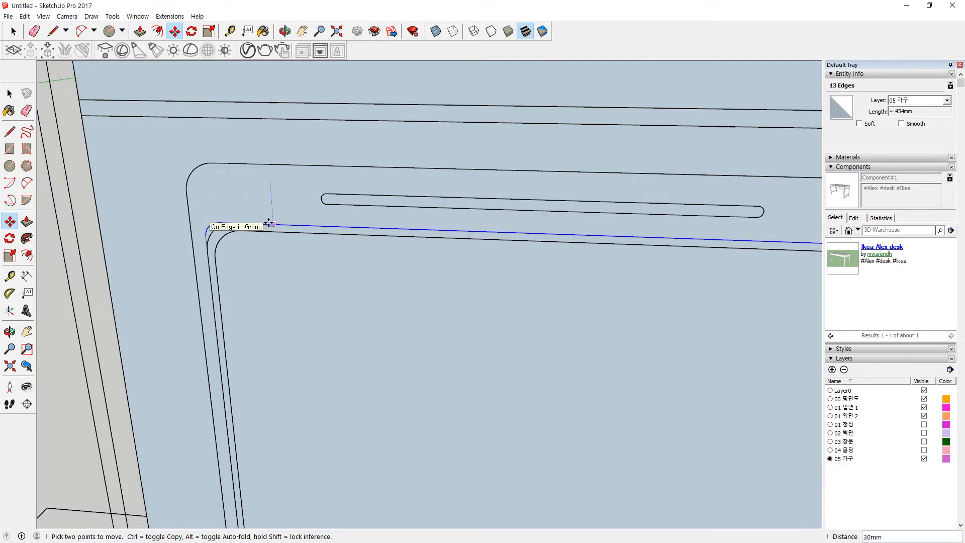
{"action": "left_click", "coordinate": [269, 224]}
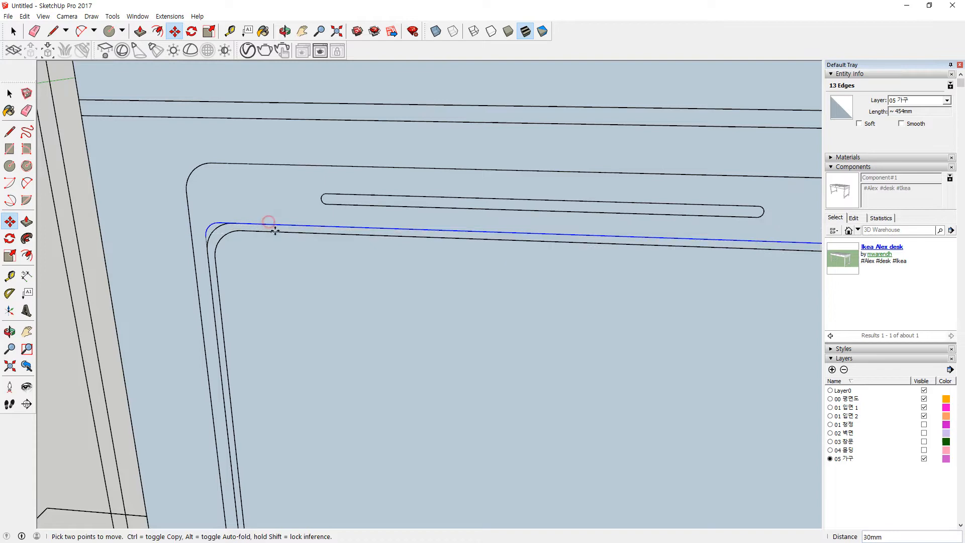
{"action": "scroll", "coordinate": [305, 254], "scroll_direction": "down", "scroll_amount": 2}
{"action": "middle_click_drag", "start_coordinate": [502, 295], "coordinate": [371, 197], "text": "shift"}
Step: Offset the inner window face inward by 5mm to add a nested frame outline
{"action": "key", "text": "space"}
{"action": "left_click", "coordinate": [451, 248]}
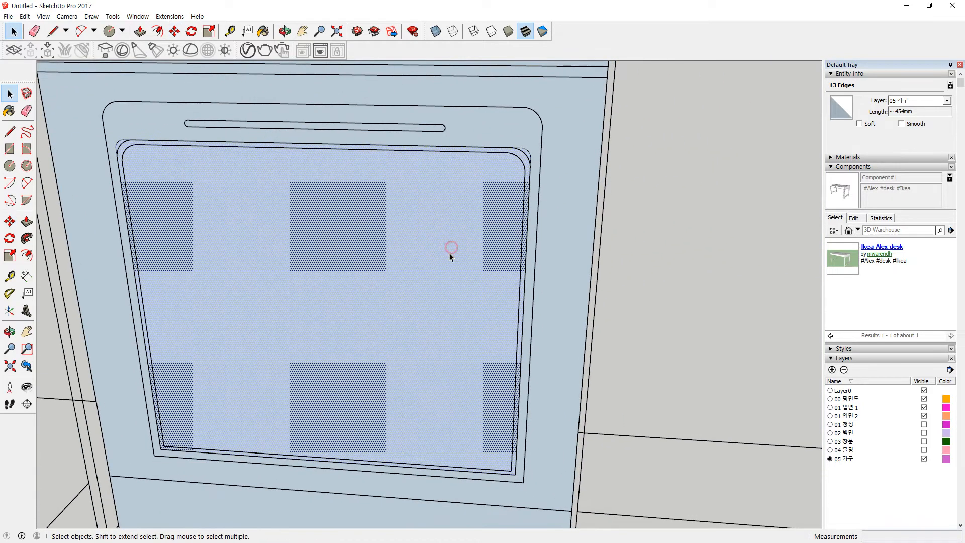
{"action": "scroll", "coordinate": [517, 484], "scroll_direction": "up", "scroll_amount": 4}
{"action": "key", "text": "f"}
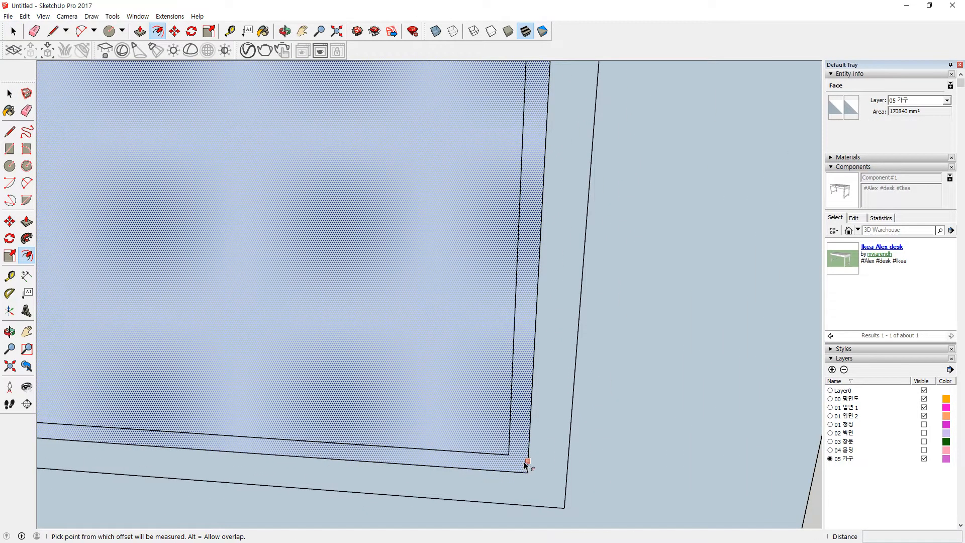
{"action": "left_click", "coordinate": [528, 467]}
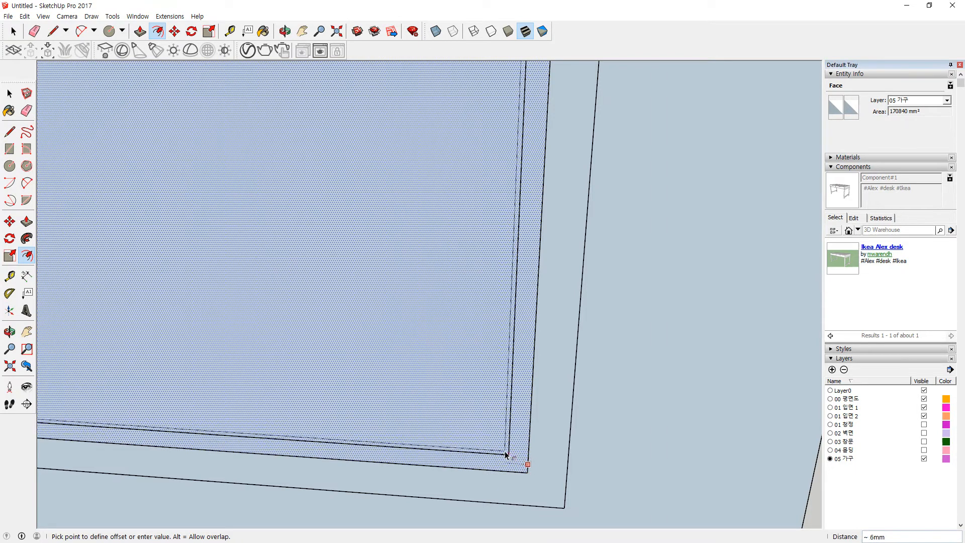
{"action": "left_click", "coordinate": [507, 453]}
{"action": "key", "text": "space"}
{"action": "scroll", "coordinate": [401, 354], "scroll_direction": "down", "scroll_amount": 6}
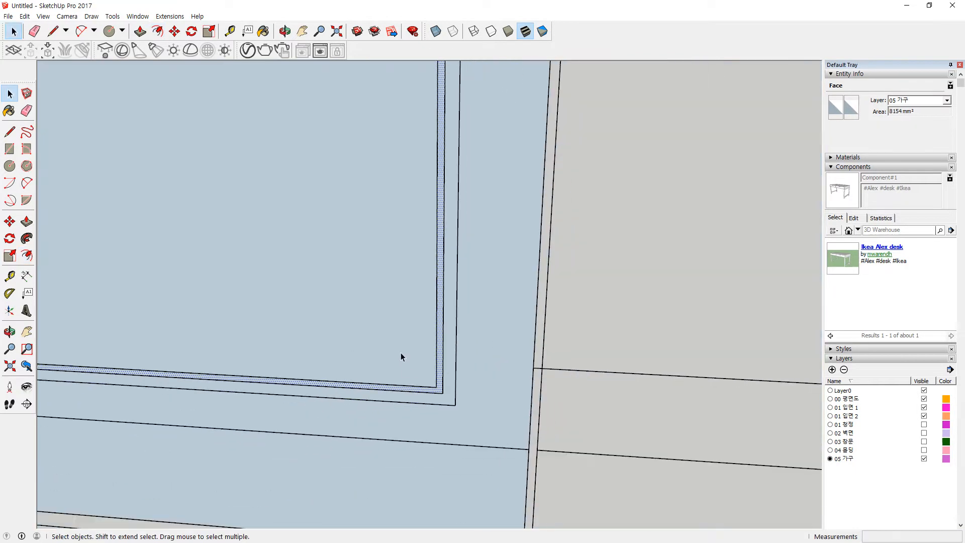
{"action": "left_click", "coordinate": [337, 186]}
{"action": "scroll", "coordinate": [415, 97], "scroll_direction": "up", "scroll_amount": 6}
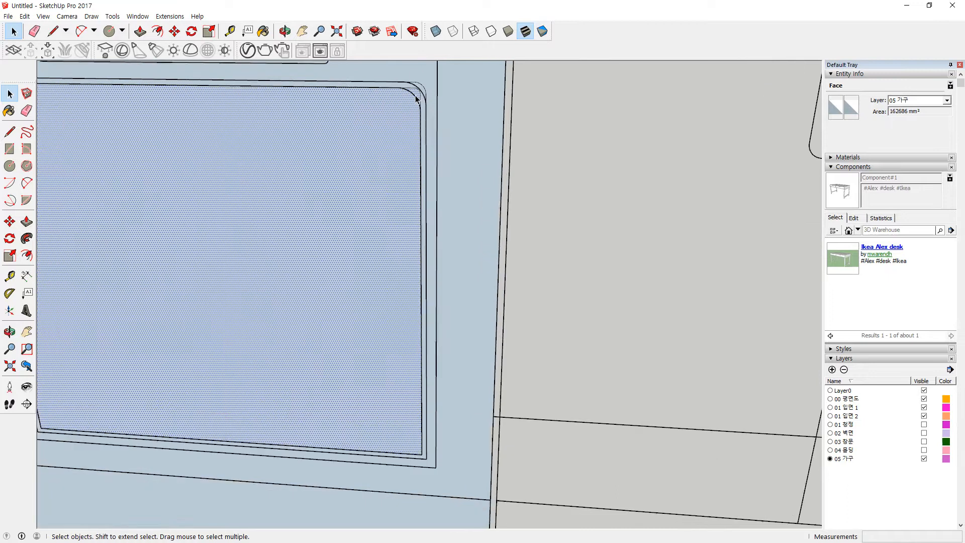
{"action": "scroll", "coordinate": [421, 156], "scroll_direction": "up", "scroll_amount": 2}
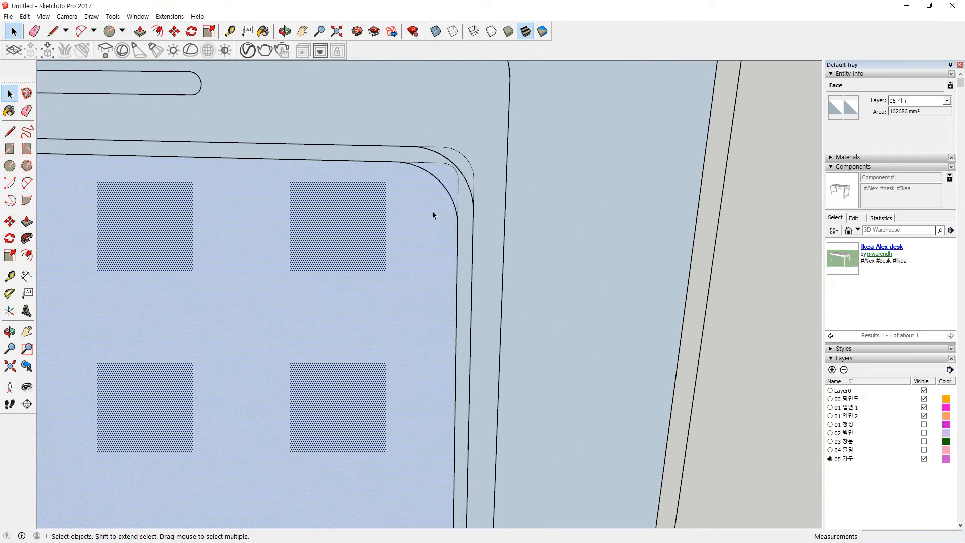
{"action": "scroll", "coordinate": [429, 209], "scroll_direction": "down", "scroll_amount": 4}
{"action": "left_click", "coordinate": [599, 209]}
Step: Move the whole oven door panel by its bottom corner onto the stove's front corner
{"action": "left_click", "coordinate": [583, 221]}
{"action": "triple_click", "coordinate": [504, 233]}
{"action": "scroll", "coordinate": [499, 250], "scroll_direction": "down", "scroll_amount": 5}
{"action": "scroll", "coordinate": [499, 245], "scroll_direction": "down", "scroll_amount": 3}
{"action": "mouse_move", "coordinate": [499, 246]}
{"action": "middle_mouse_down"}
{"action": "mouse_move", "coordinate": [475, 273]}
{"action": "mouse_move", "coordinate": [513, 256]}
{"action": "middle_mouse_up"}
{"action": "middle_click_drag", "start_coordinate": [514, 426], "coordinate": [499, 467]}
{"action": "scroll", "coordinate": [496, 418], "scroll_direction": "up", "scroll_amount": 2}
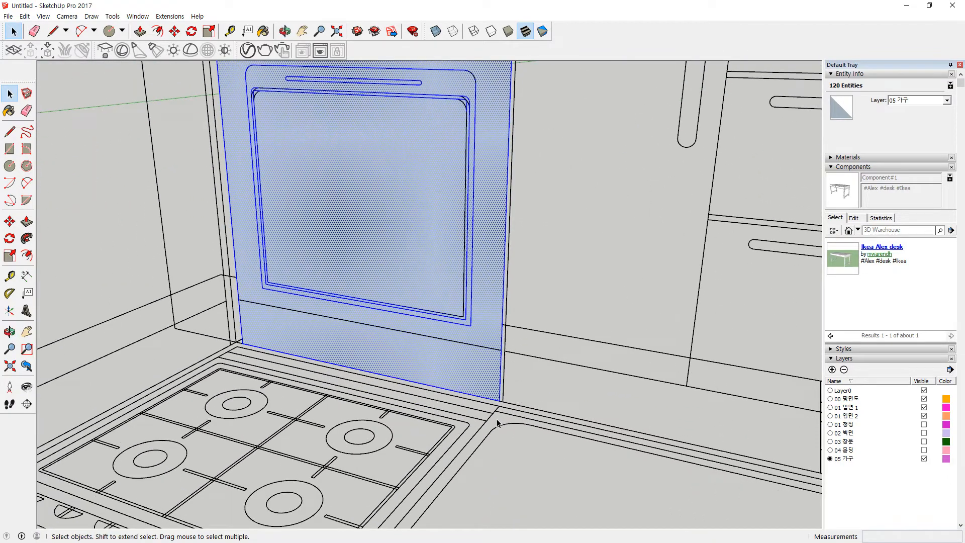
{"action": "key", "text": "m"}
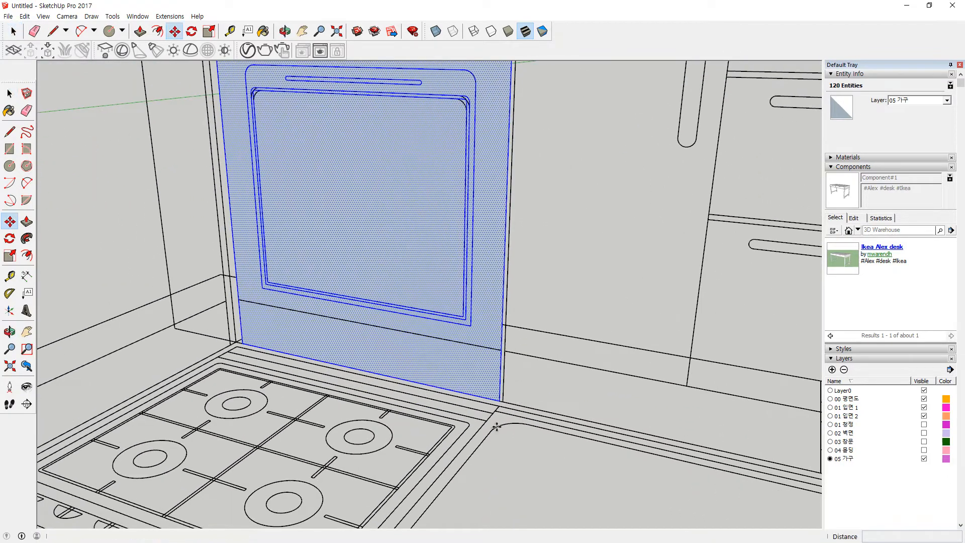
{"action": "left_click", "coordinate": [498, 400]}
{"action": "scroll", "coordinate": [498, 401], "scroll_direction": "down", "scroll_amount": 2}
{"action": "middle_click_drag", "start_coordinate": [425, 448], "coordinate": [450, 336]}
{"action": "scroll", "coordinate": [436, 387], "scroll_direction": "up", "scroll_amount": 2}
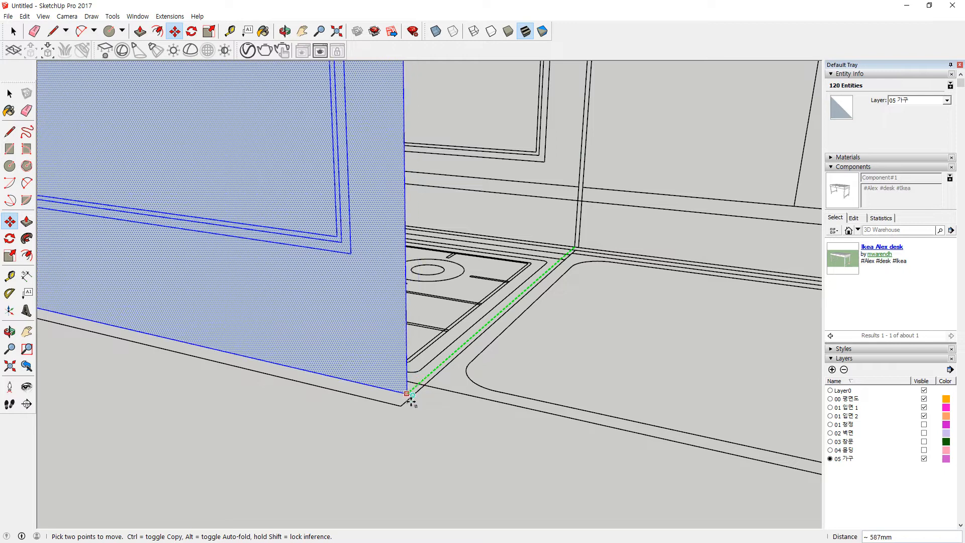
{"action": "left_click", "coordinate": [430, 387]}
{"action": "scroll", "coordinate": [318, 359], "scroll_direction": "down", "scroll_amount": 4}
{"action": "middle_click_drag", "start_coordinate": [293, 297], "coordinate": [448, 410], "text": "shift"}
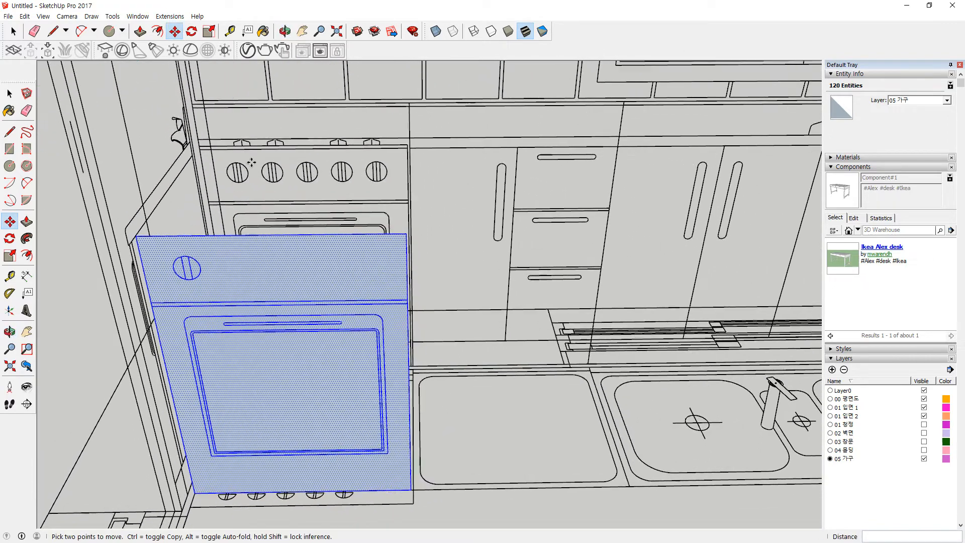
{"action": "key", "text": "space"}
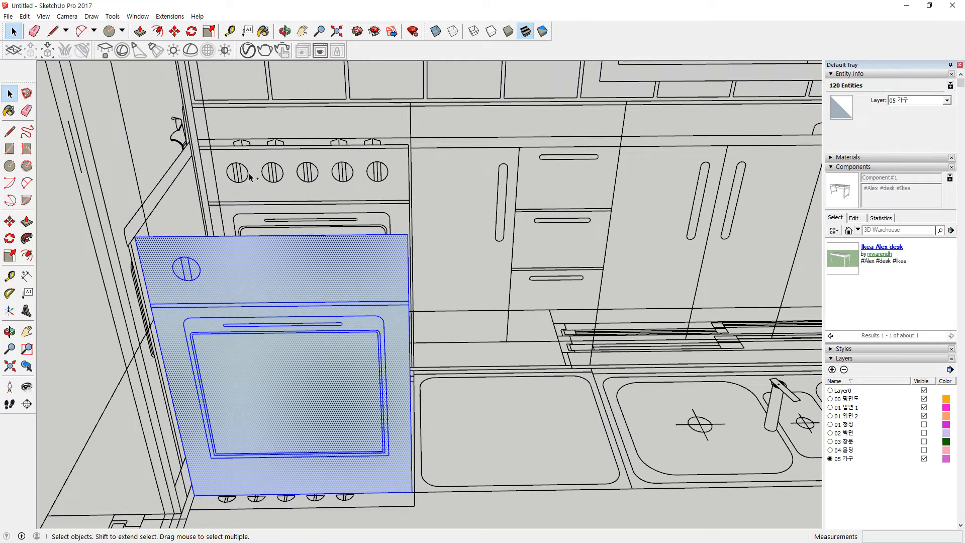
Step: Copy the first knob's groove faces onto the second knob using Move with Ctrl
{"action": "scroll", "coordinate": [250, 180], "scroll_direction": "up", "scroll_amount": 8}
{"action": "left_click", "coordinate": [288, 85]}
{"action": "left_click", "coordinate": [216, 210]}
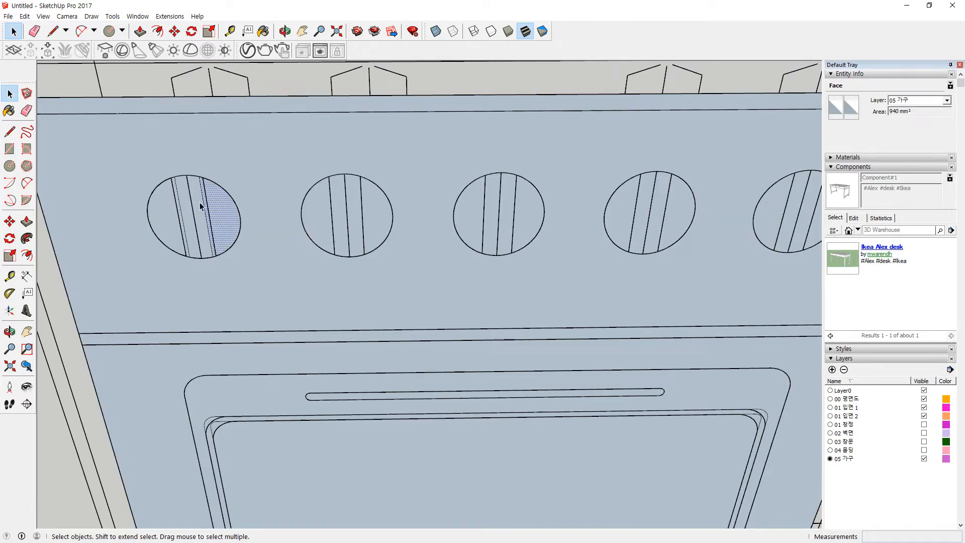
{"action": "scroll", "coordinate": [204, 270], "scroll_direction": "up", "scroll_amount": 2}
{"action": "scroll", "coordinate": [208, 269], "scroll_direction": "down", "scroll_amount": 1}
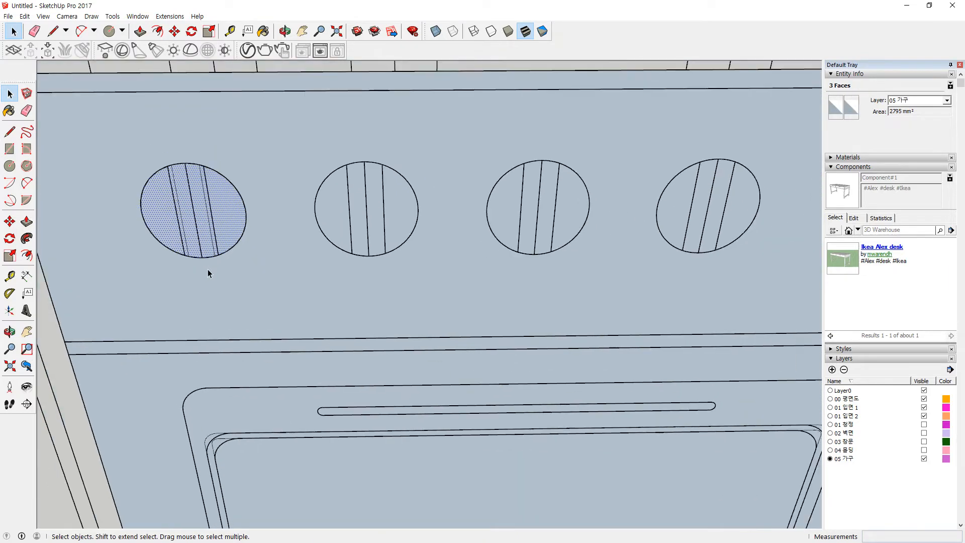
{"action": "key", "text": "m"}
{"action": "left_click", "coordinate": [201, 257]}
{"action": "key", "text": "ctrl"}
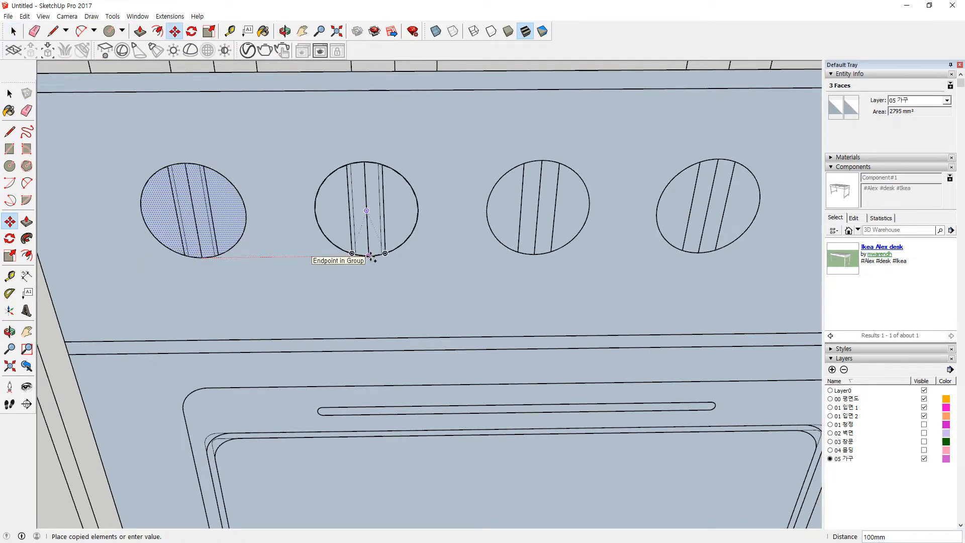
{"action": "scroll", "coordinate": [370, 256], "scroll_direction": "down", "scroll_amount": 3}
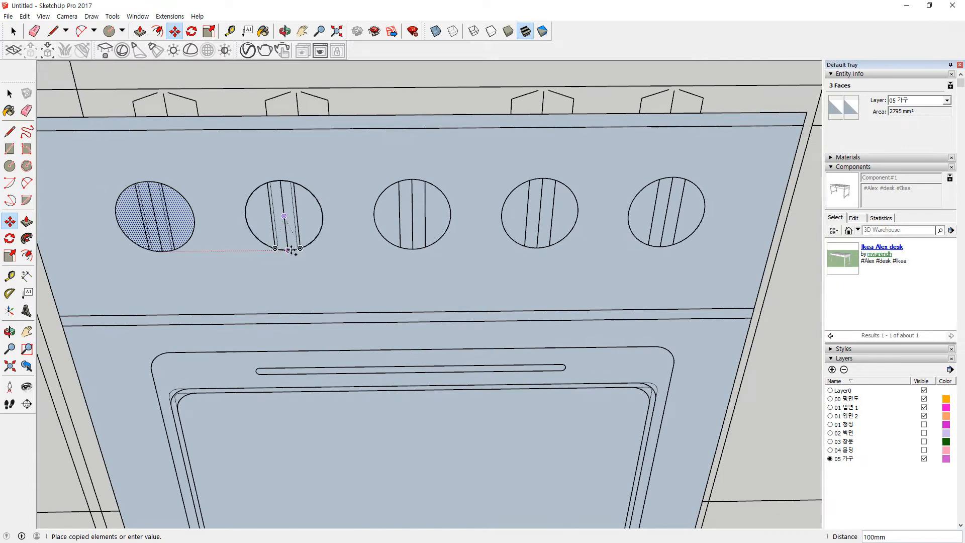
{"action": "left_click", "coordinate": [289, 249]}
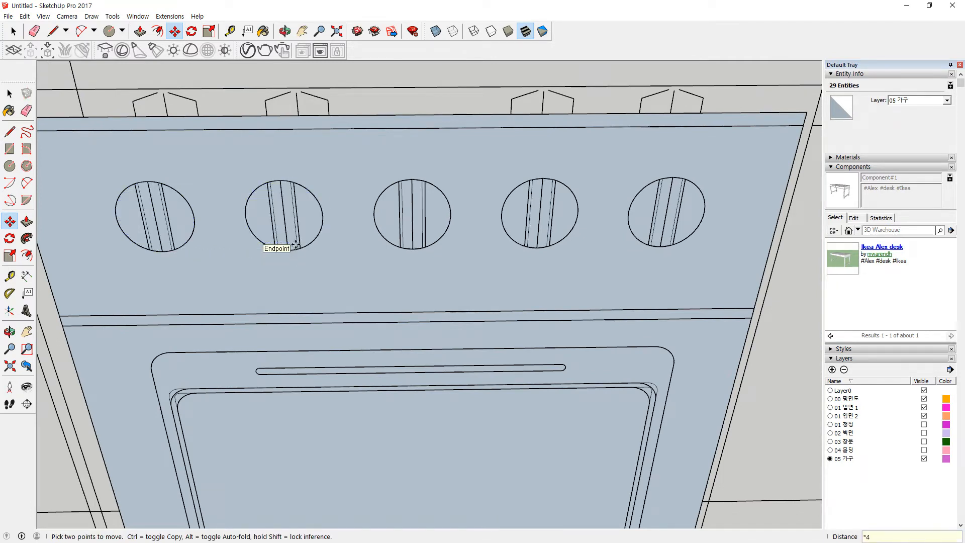
{"action": "key", "text": "space"}
{"action": "triple_click", "coordinate": [453, 281]}
Step: Move the knobbed front panel from its bottom corner to the cooktop's front corner
{"action": "scroll", "coordinate": [454, 281], "scroll_direction": "down", "scroll_amount": 3}
{"action": "middle_click_drag", "start_coordinate": [455, 280], "coordinate": [376, 394]}
{"action": "scroll", "coordinate": [466, 397], "scroll_direction": "up", "scroll_amount": 2}
{"action": "scroll", "coordinate": [441, 345], "scroll_direction": "up", "scroll_amount": 2}
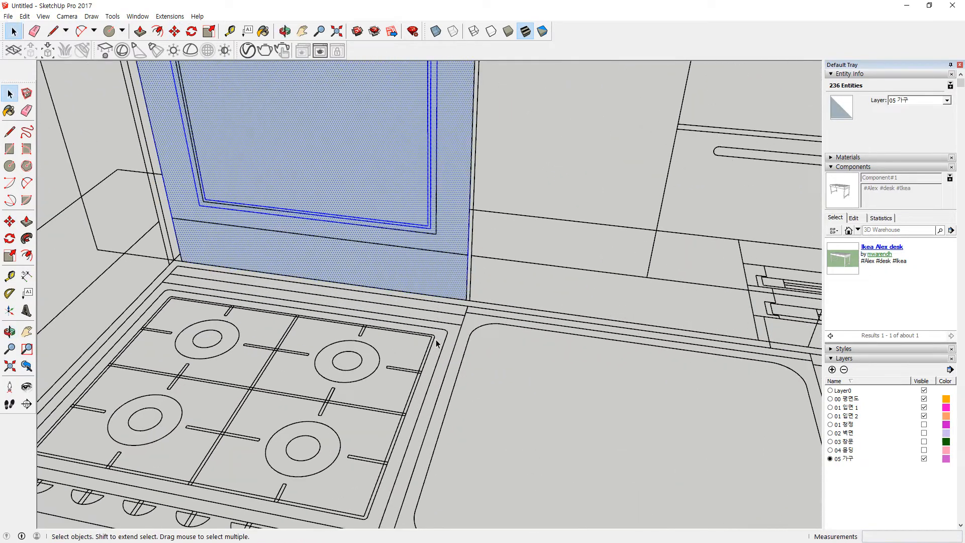
{"action": "key", "text": "m"}
{"action": "left_click", "coordinate": [465, 300]}
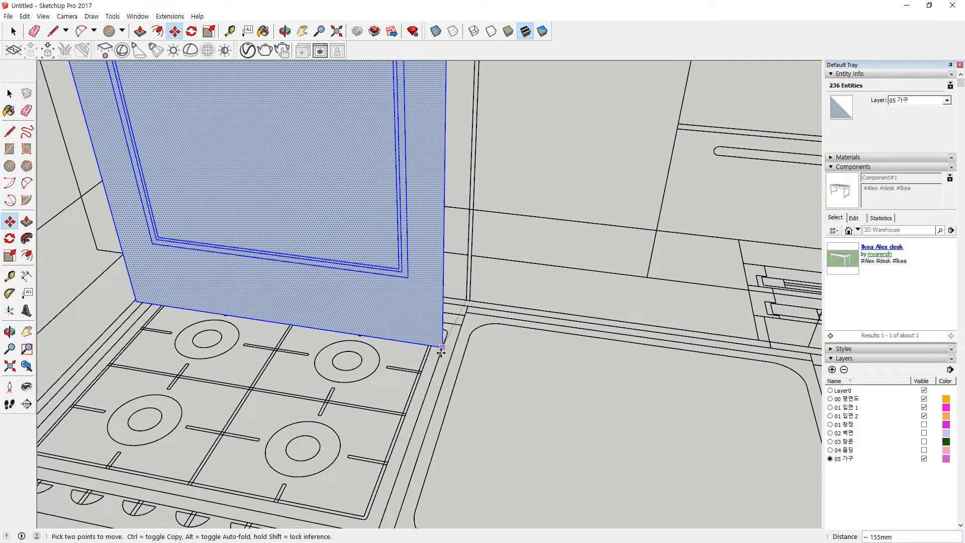
{"action": "scroll", "coordinate": [386, 466], "scroll_direction": "up", "scroll_amount": 3}
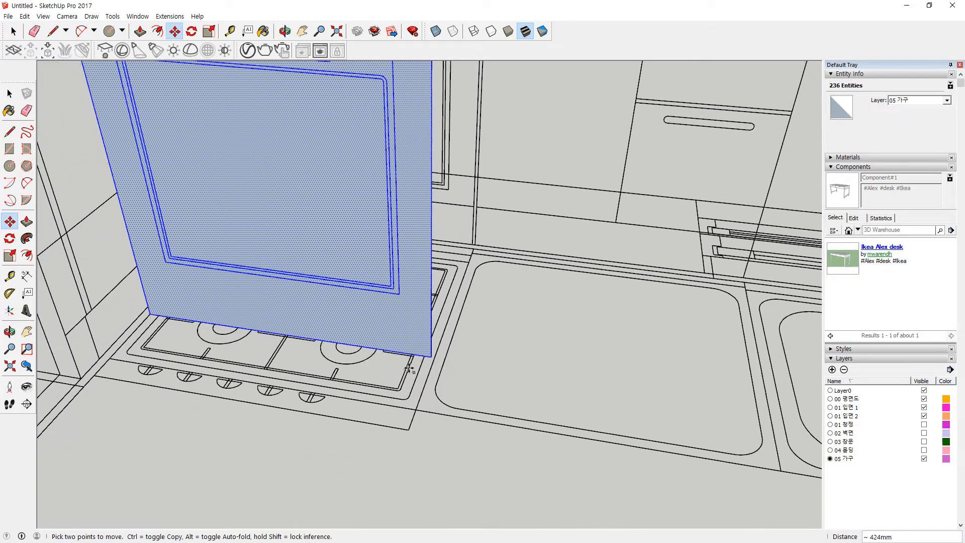
{"action": "left_click", "coordinate": [426, 412]}
{"action": "scroll", "coordinate": [392, 402], "scroll_direction": "down", "scroll_amount": 4}
{"action": "key", "text": "space"}
{"action": "left_click", "coordinate": [374, 439]}
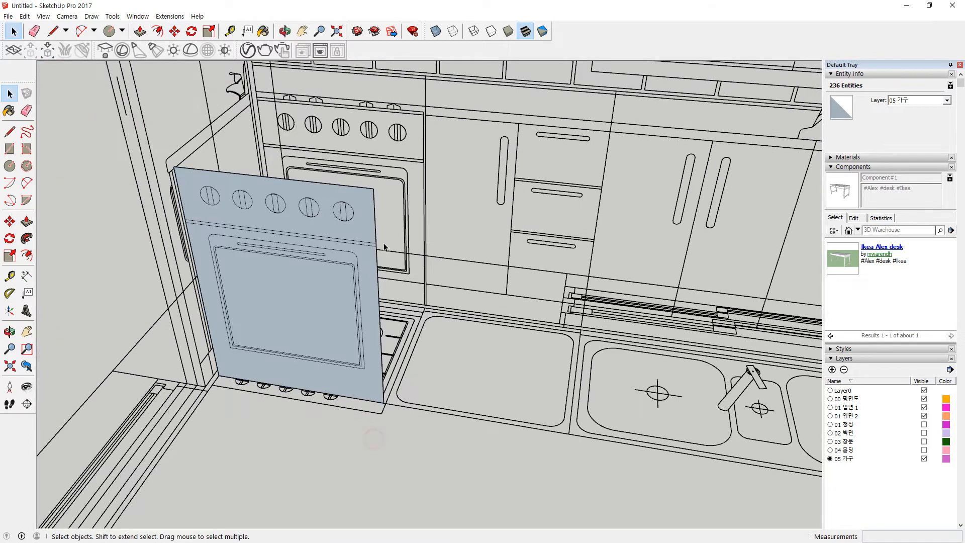
{"action": "scroll", "coordinate": [390, 400], "scroll_direction": "up", "scroll_amount": 5}
Step: Draw a rectangle from the counter corner to close the stove's side face
{"action": "key", "text": "r"}
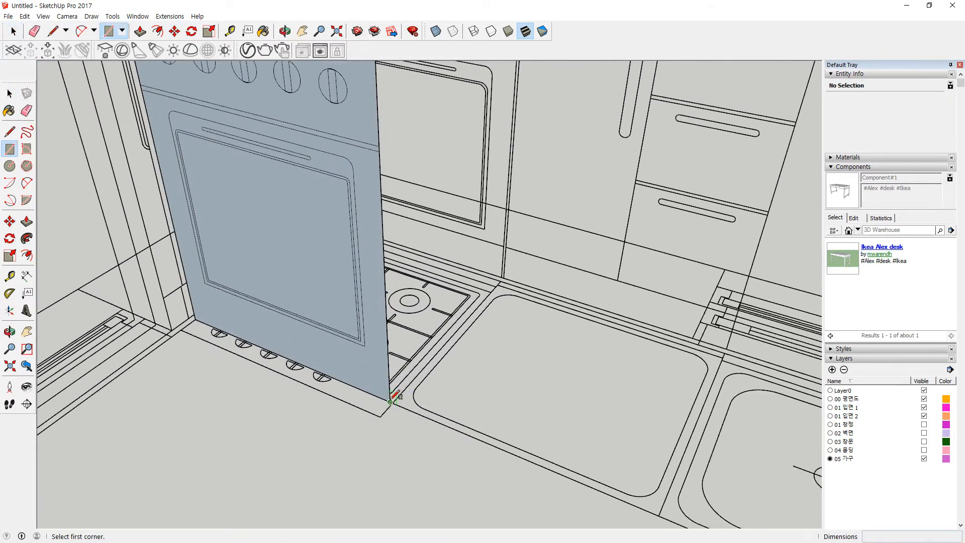
{"action": "left_click", "coordinate": [392, 398]}
{"action": "key", "text": "Escape"}
{"action": "scroll", "coordinate": [495, 259], "scroll_direction": "up", "scroll_amount": 3}
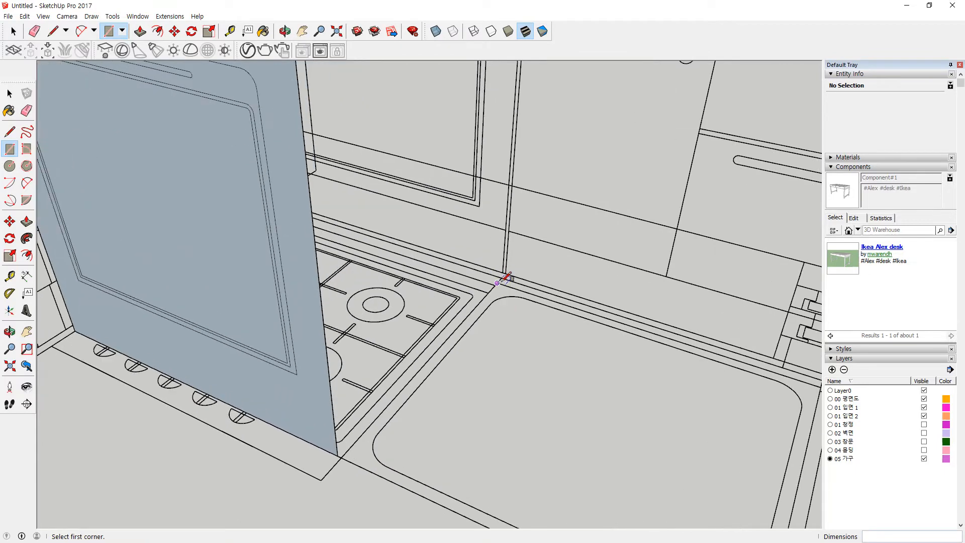
{"action": "middle_click_drag", "start_coordinate": [396, 161], "coordinate": [366, 179]}
{"action": "left_click", "coordinate": [338, 173]}
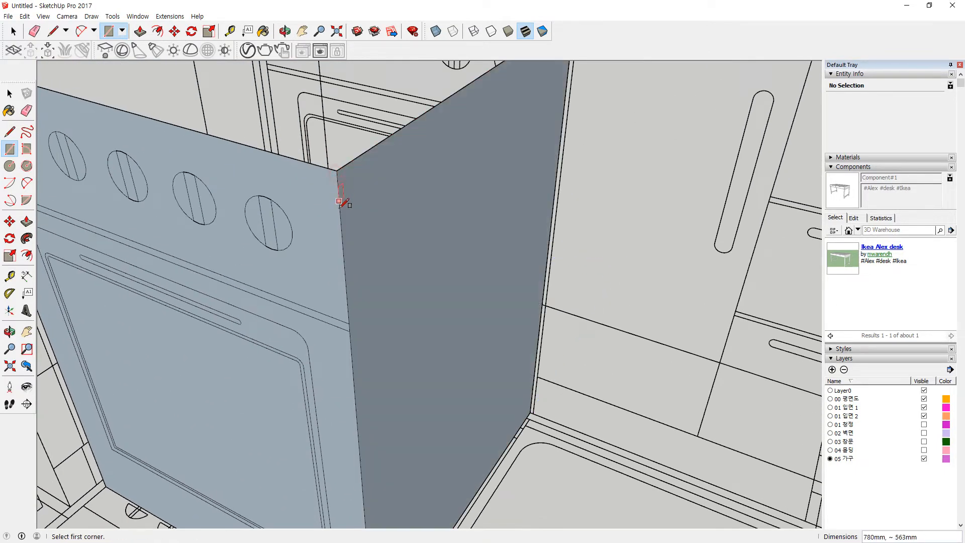
Step: Draw rectangles from the cooktop corner to the counter's front corner and across the cabinet top
{"action": "scroll", "coordinate": [252, 261], "scroll_direction": "down", "scroll_amount": 5}
{"action": "middle_click_drag", "start_coordinate": [252, 261], "coordinate": [468, 298]}
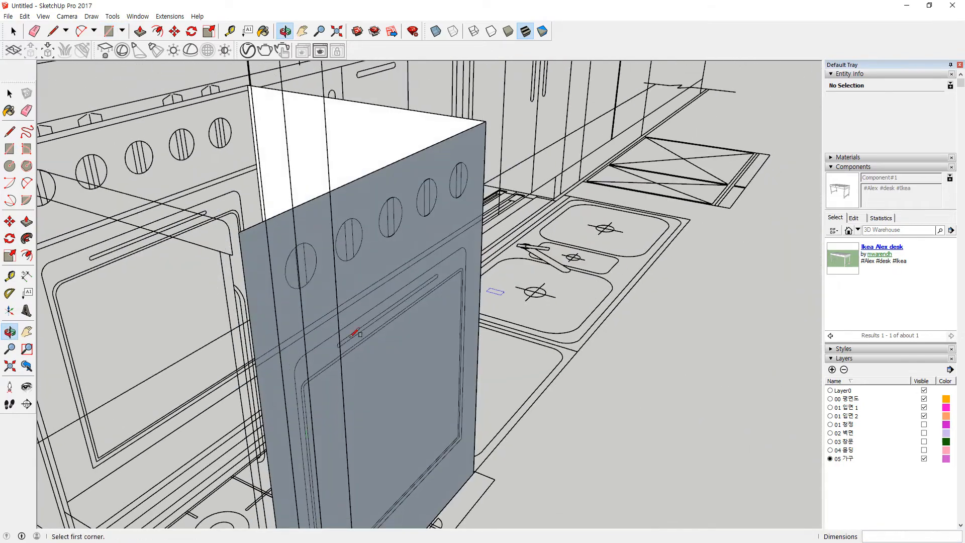
{"action": "middle_click_drag", "start_coordinate": [315, 423], "coordinate": [473, 168], "text": "shift"}
{"action": "scroll", "coordinate": [423, 422], "scroll_direction": "up", "scroll_amount": 3}
{"action": "scroll", "coordinate": [161, 378], "scroll_direction": "up", "scroll_amount": 1}
{"action": "scroll", "coordinate": [161, 378], "scroll_direction": "up", "scroll_amount": 1}
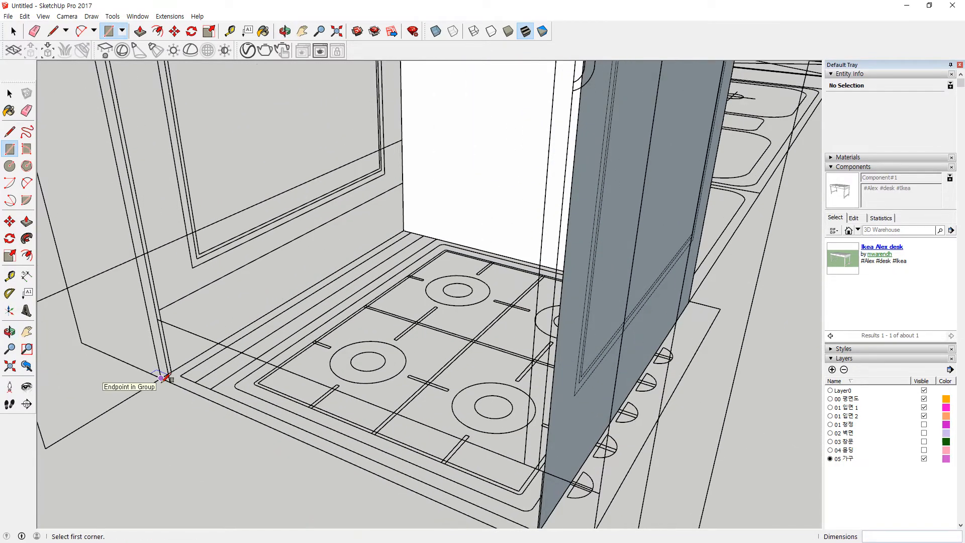
{"action": "left_click", "coordinate": [161, 378]}
{"action": "scroll", "coordinate": [518, 198], "scroll_direction": "down", "scroll_amount": 3}
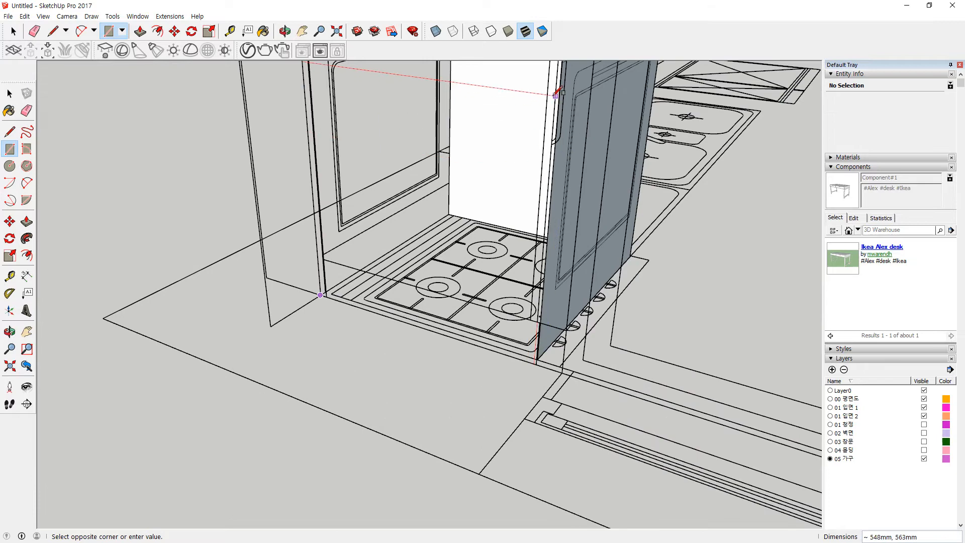
{"action": "middle_click_drag", "start_coordinate": [558, 91], "coordinate": [463, 183]}
{"action": "left_click", "coordinate": [444, 220]}
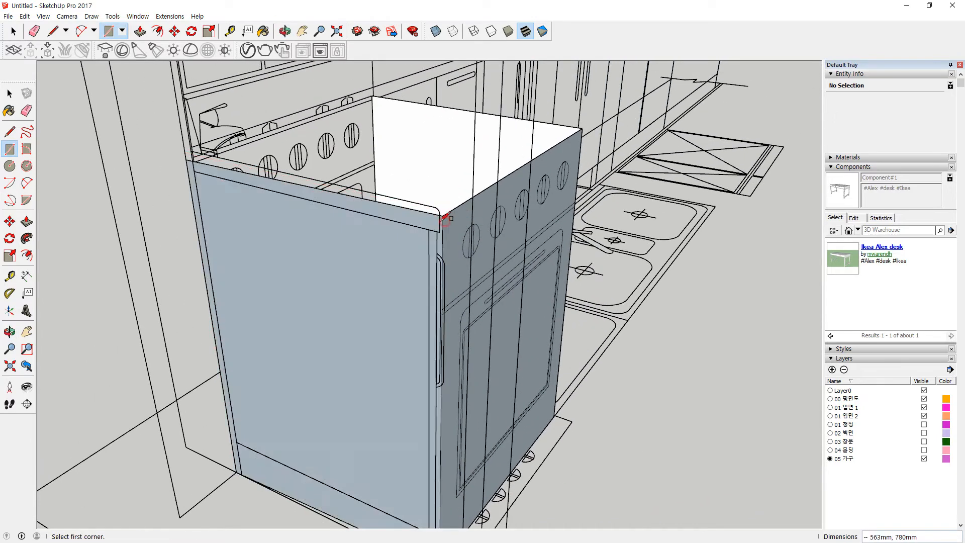
{"action": "left_click", "coordinate": [186, 160]}
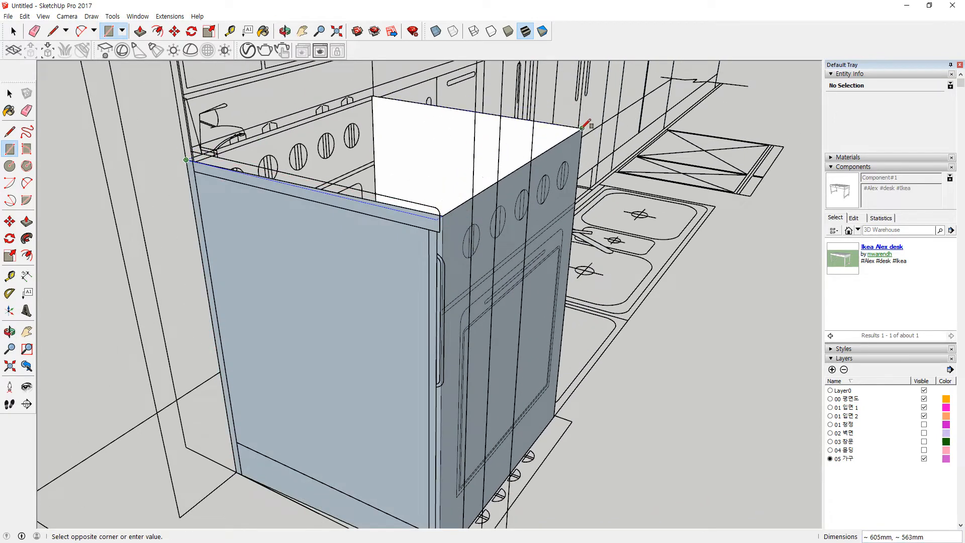
{"action": "left_click", "coordinate": [581, 130]}
Step: Select the whole stove cabinet and reverse its faces so the outside shows white
{"action": "key", "text": "space"}
{"action": "left_click", "coordinate": [407, 254]}
{"action": "triple_click", "coordinate": [407, 254]}
{"action": "right_click", "coordinate": [387, 248]}
{"action": "left_click", "coordinate": [422, 356]}
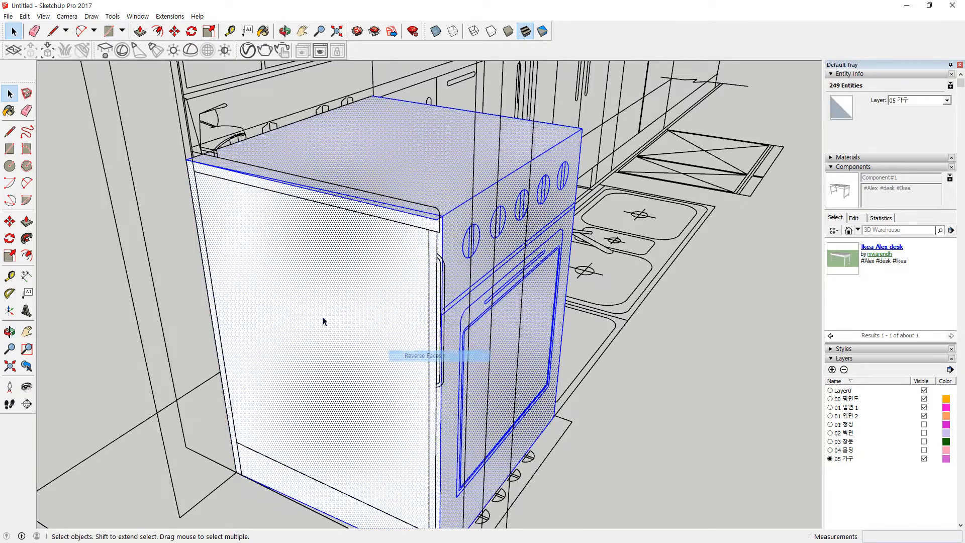
{"action": "left_click", "coordinate": [135, 280]}
{"action": "middle_click_drag", "start_coordinate": [287, 256], "coordinate": [2, 297]}
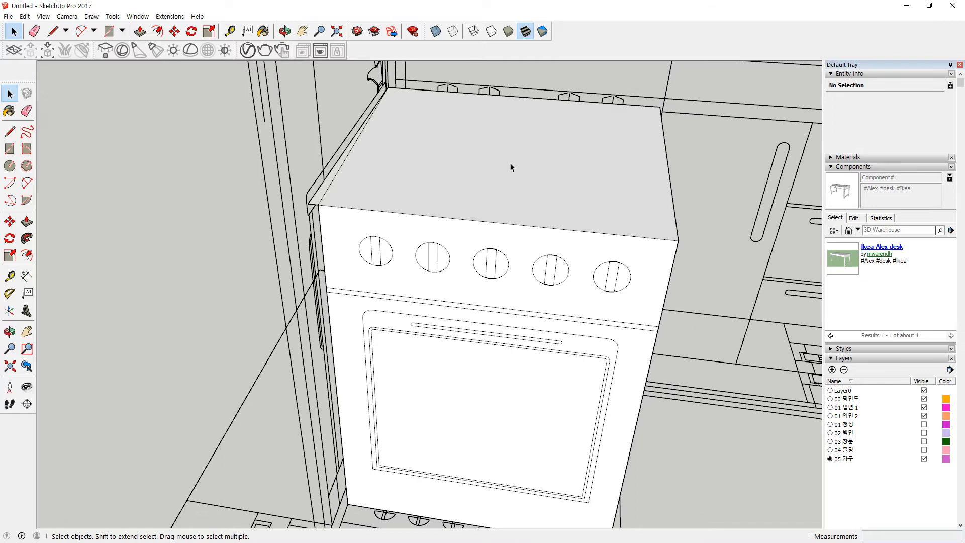
Step: Erase the two short stray edges along the oven top's left edge
{"action": "scroll", "coordinate": [539, 211], "scroll_direction": "up", "scroll_amount": 1}
{"action": "key", "text": "r"}
{"action": "left_click", "coordinate": [265, 202]}
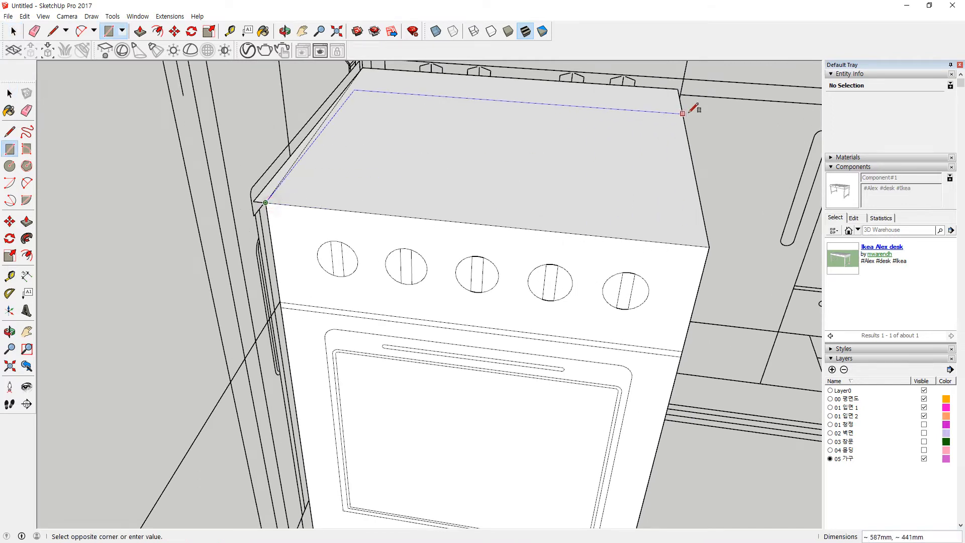
{"action": "scroll", "coordinate": [302, 129], "scroll_direction": "up", "scroll_amount": 4}
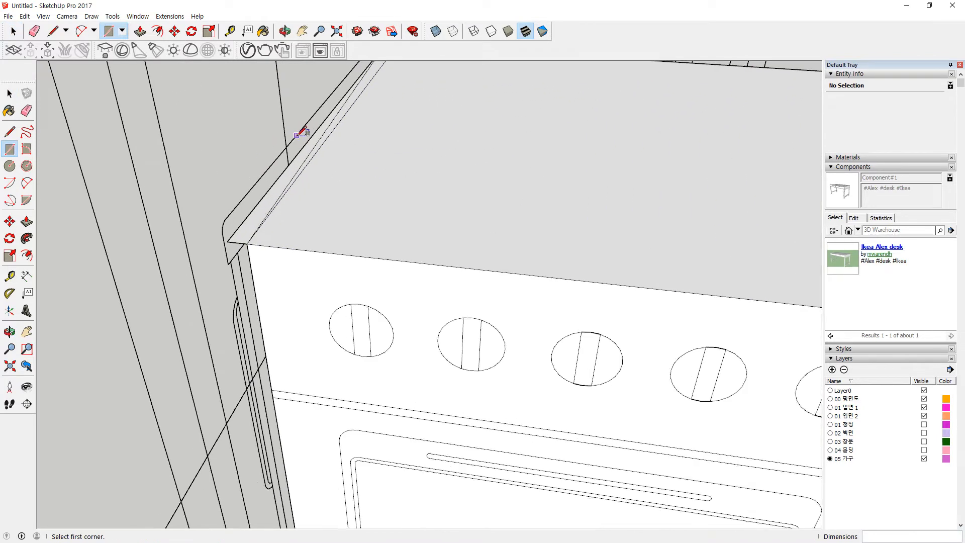
{"action": "key", "text": "e"}
{"action": "left_click", "coordinate": [326, 122]}
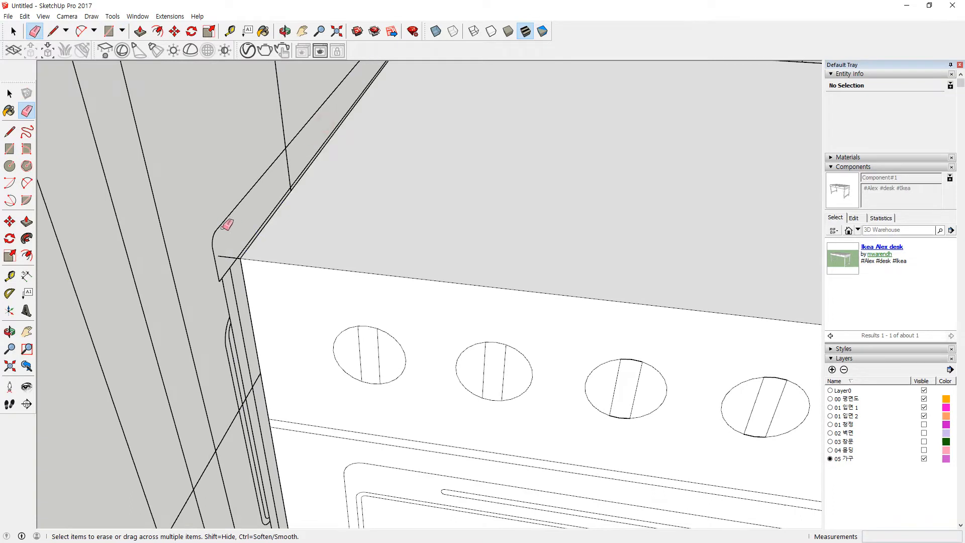
{"action": "left_click", "coordinate": [228, 256]}
Step: Orbit the view toward the room's floor corner and over to the desk top
{"action": "middle_click_drag", "start_coordinate": [330, 98], "coordinate": [328, 263]}
{"action": "scroll", "coordinate": [329, 262], "scroll_direction": "up", "scroll_amount": 3}
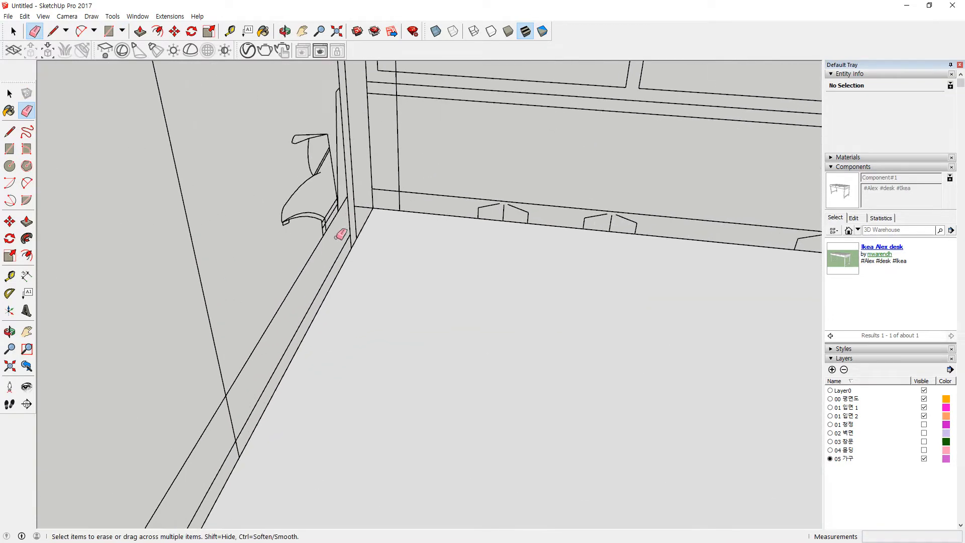
{"action": "left_click", "coordinate": [355, 210]}
{"action": "mouse_move", "coordinate": [229, 315]}
{"action": "middle_mouse_down"}
{"action": "mouse_move", "coordinate": [400, 306]}
{"action": "mouse_move", "coordinate": [534, 286]}
{"action": "mouse_move", "coordinate": [538, 246]}
{"action": "mouse_move", "coordinate": [494, 209]}
{"action": "middle_mouse_up"}
{"action": "scroll", "coordinate": [536, 285], "scroll_direction": "down", "scroll_amount": 2}
Step: Draw a rectangle snapped to the oven's corners to close its side face
{"action": "key", "text": "r"}
{"action": "left_click", "coordinate": [541, 513]}
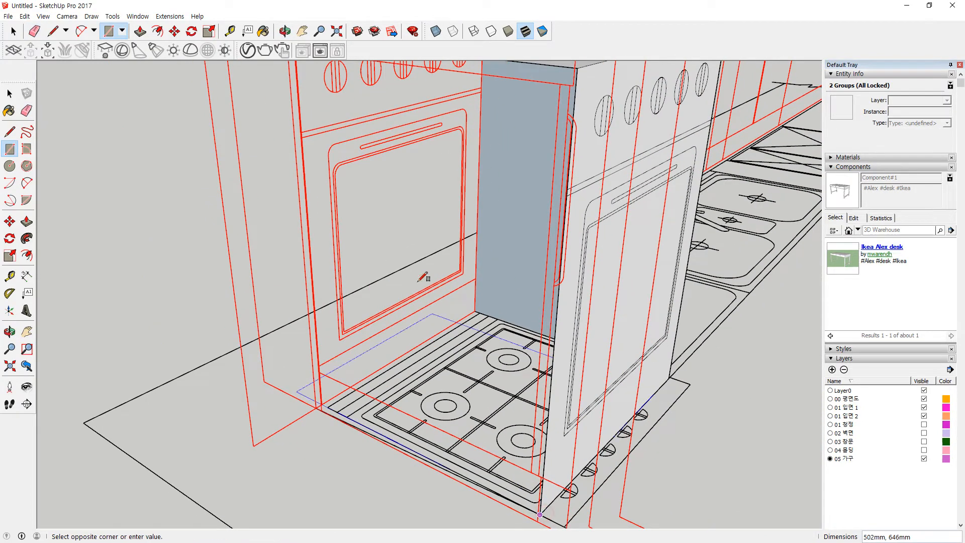
{"action": "middle_click_drag", "start_coordinate": [422, 277], "coordinate": [311, 130]}
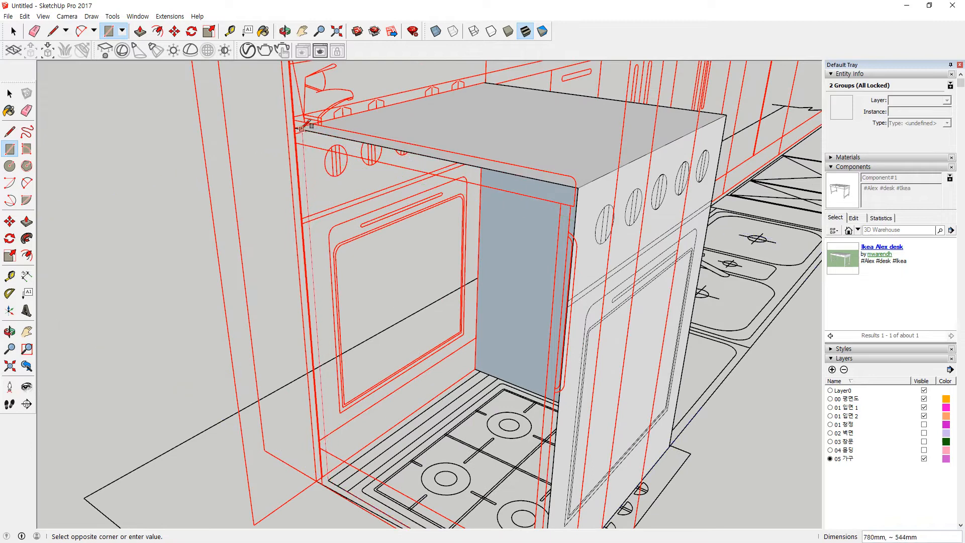
{"action": "left_click", "coordinate": [295, 128]}
{"action": "middle_click_drag", "start_coordinate": [375, 482], "coordinate": [329, 437], "text": "shift"}
Step: Draw a rectangle from the oven top to its bottom corner to cover the oven front
{"action": "key", "text": "e"}
{"action": "mouse_move", "coordinate": [319, 332]}
{"action": "middle_mouse_down"}
{"action": "mouse_move", "coordinate": [291, 302]}
{"action": "mouse_move", "coordinate": [274, 345]}
{"action": "mouse_move", "coordinate": [244, 308]}
{"action": "mouse_move", "coordinate": [420, 283]}
{"action": "mouse_move", "coordinate": [422, 334]}
{"action": "mouse_move", "coordinate": [505, 288]}
{"action": "middle_mouse_up"}
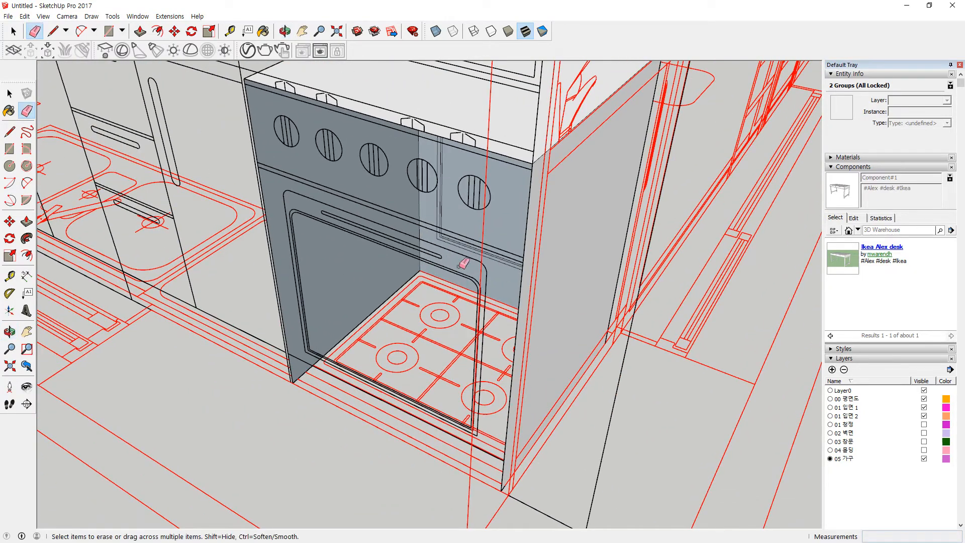
{"action": "key", "text": "r"}
{"action": "left_click", "coordinate": [245, 78]}
{"action": "scroll", "coordinate": [498, 500], "scroll_direction": "up", "scroll_amount": 3}
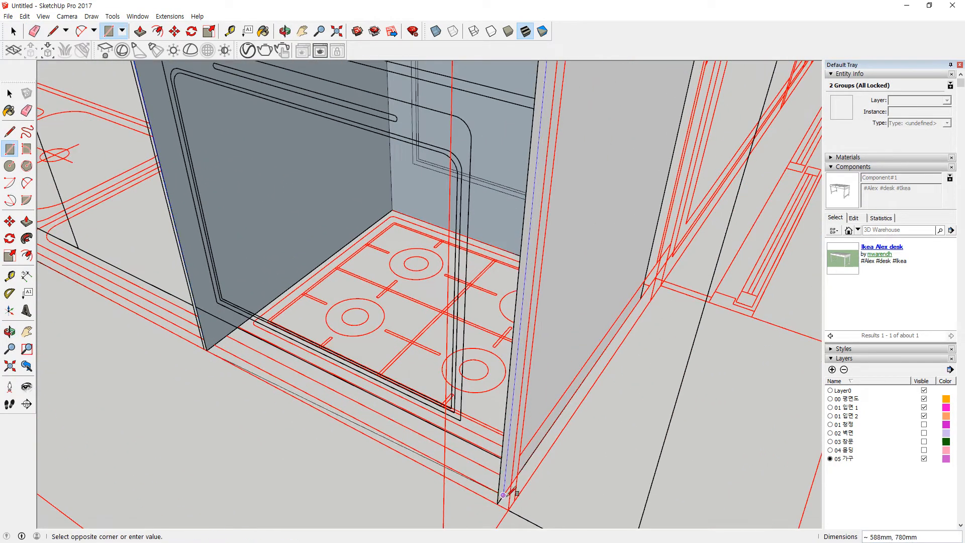
{"action": "left_click", "coordinate": [497, 502]}
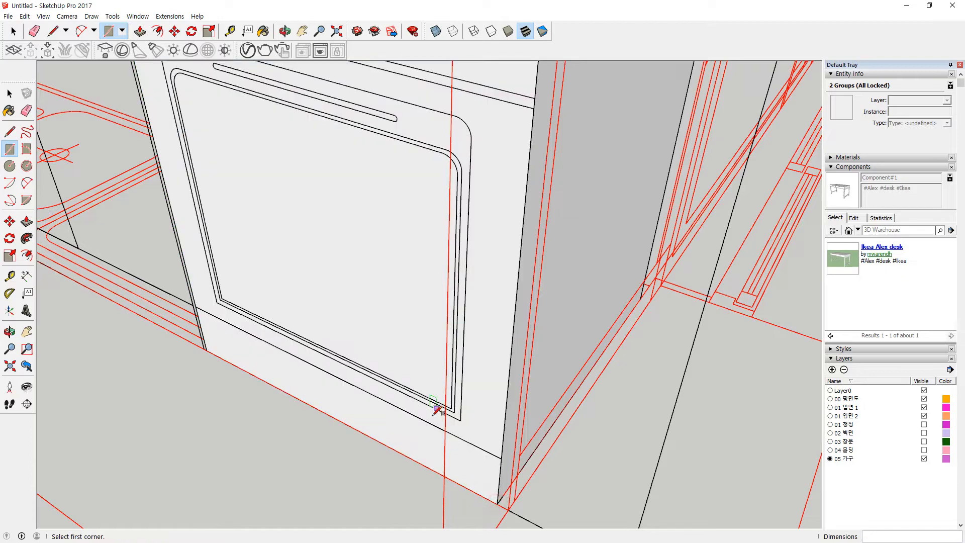
Step: Select the oven's top face and edges and delete them
{"action": "scroll", "coordinate": [436, 409], "scroll_direction": "down", "scroll_amount": 4}
{"action": "middle_click_drag", "start_coordinate": [504, 269], "coordinate": [151, 267]}
{"action": "middle_click_drag", "start_coordinate": [442, 254], "coordinate": [613, 200]}
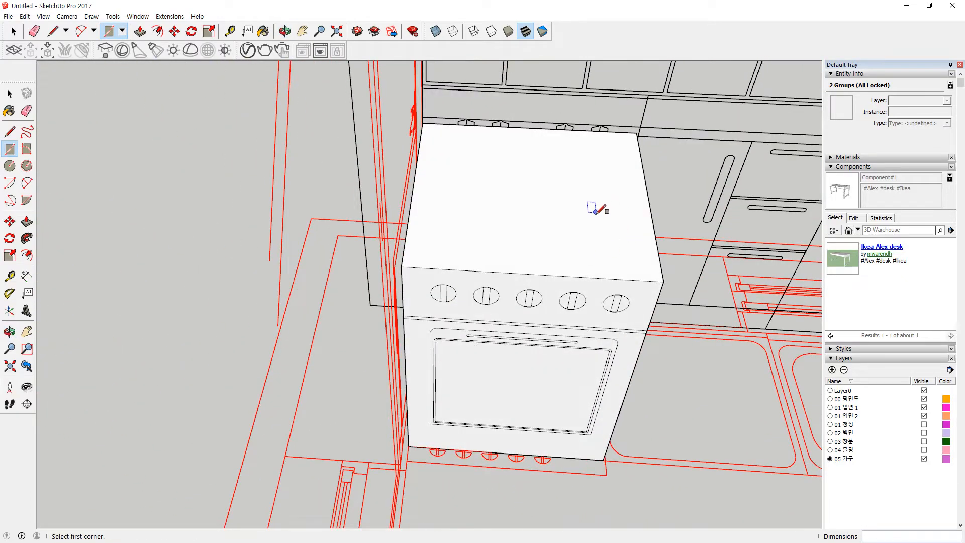
{"action": "key", "text": "space"}
{"action": "double_click", "coordinate": [570, 221]}
{"action": "key", "text": "Delete"}
{"action": "middle_click_drag", "start_coordinate": [675, 306], "coordinate": [602, 287]}
{"action": "key", "text": "ctrl+z"}
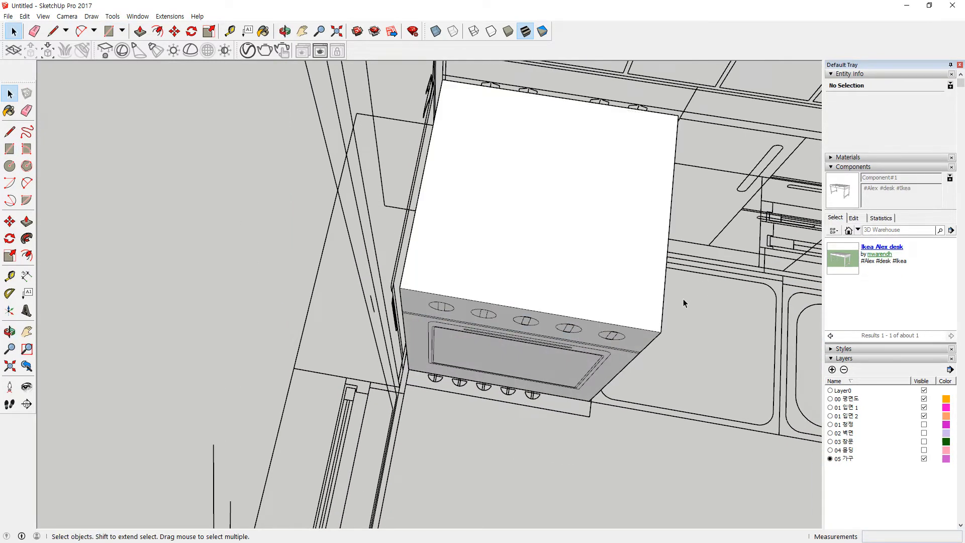
{"action": "middle_click_drag", "start_coordinate": [683, 299], "coordinate": [594, 263]}
{"action": "double_click", "coordinate": [576, 252]}
{"action": "key", "text": "Delete"}
{"action": "middle_click_drag", "start_coordinate": [685, 334], "coordinate": [585, 325]}
{"action": "scroll", "coordinate": [560, 322], "scroll_direction": "up", "scroll_amount": 4}
{"action": "middle_click_drag", "start_coordinate": [520, 318], "coordinate": [499, 364]}
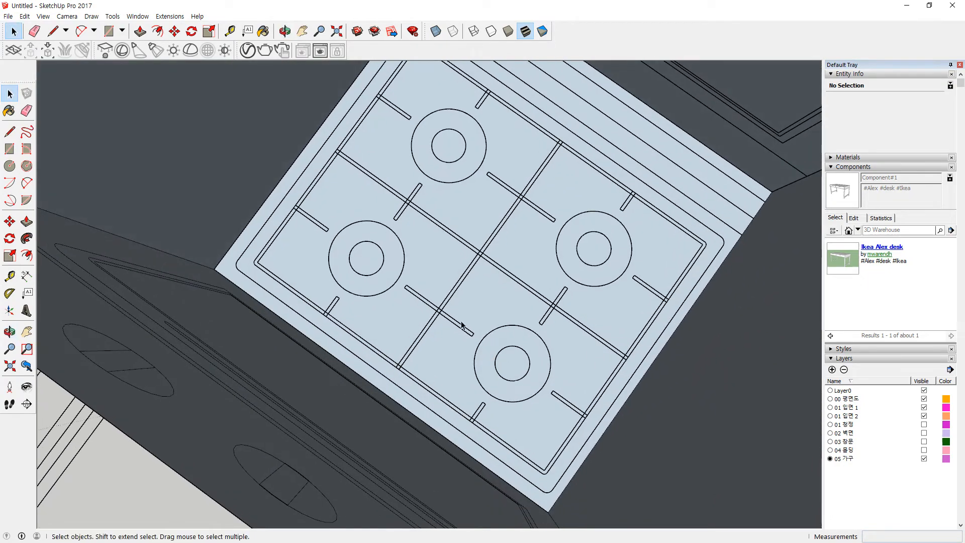
{"action": "middle_click_drag", "start_coordinate": [460, 324], "coordinate": [373, 314]}
{"action": "left_click", "coordinate": [446, 282]}
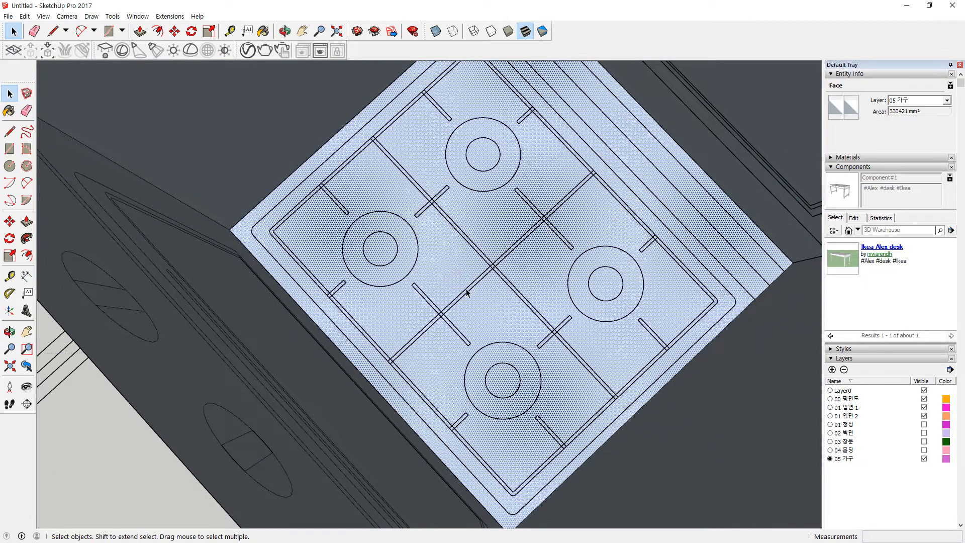
{"action": "scroll", "coordinate": [418, 211], "scroll_direction": "up", "scroll_amount": 2}
{"action": "scroll", "coordinate": [358, 236], "scroll_direction": "down", "scroll_amount": 1}
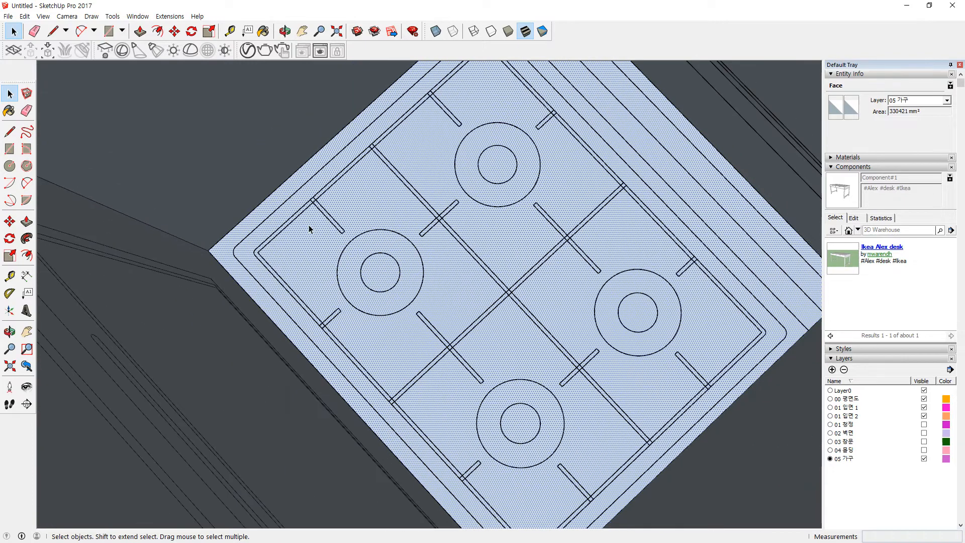
{"action": "scroll", "coordinate": [502, 180], "scroll_direction": "down", "scroll_amount": 3}
{"action": "scroll", "coordinate": [684, 311], "scroll_direction": "up", "scroll_amount": 6}
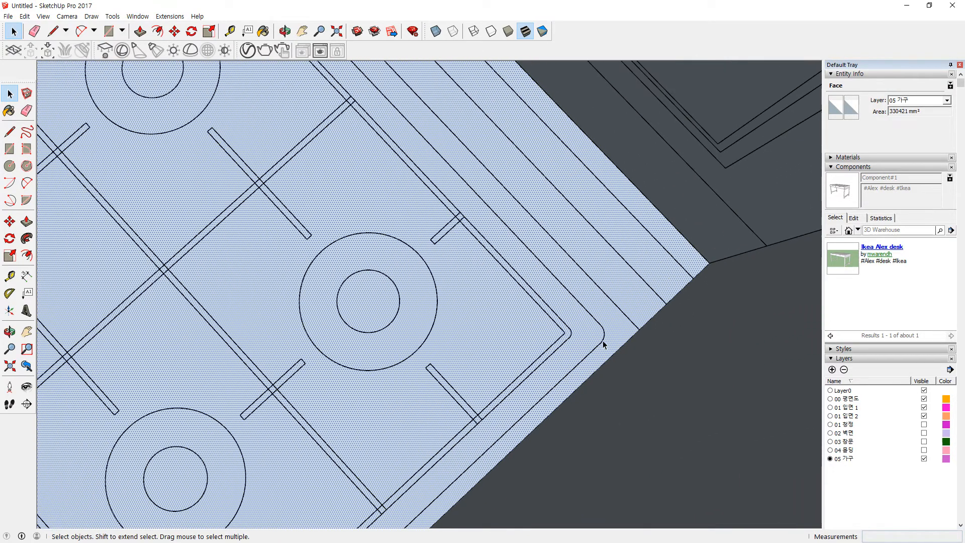
Step: Draw a small rectangle at the stove top's right outer corner
{"action": "key", "text": "r"}
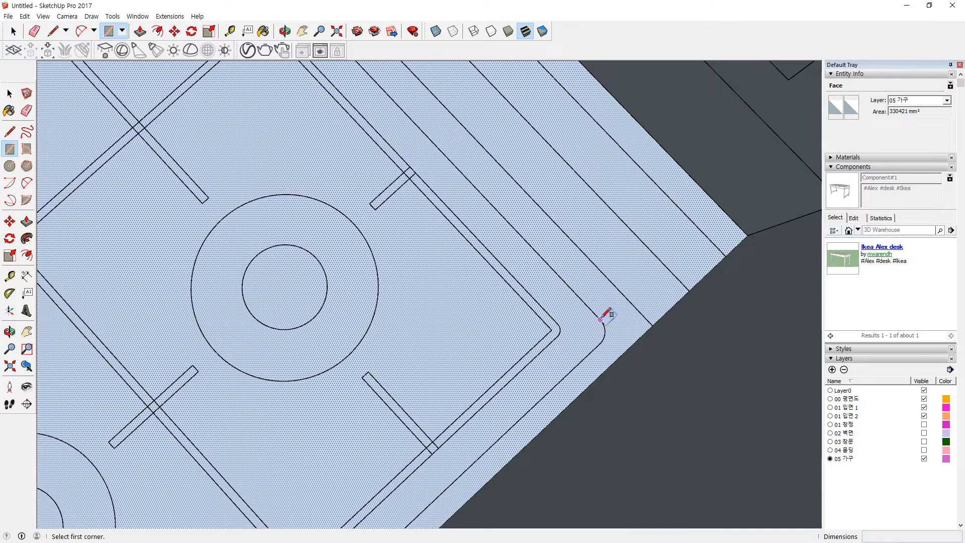
{"action": "left_click", "coordinate": [602, 319]}
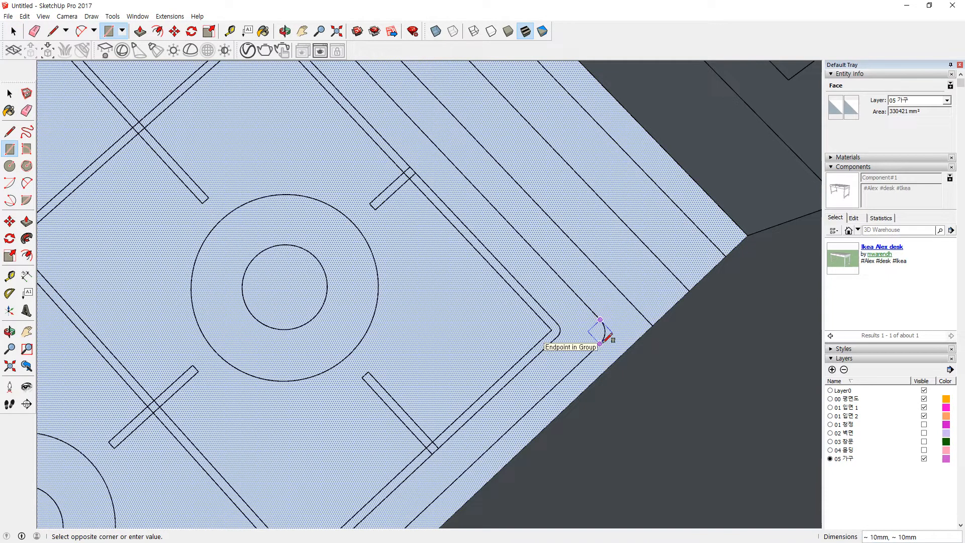
{"action": "scroll", "coordinate": [330, 310], "scroll_direction": "down", "scroll_amount": 5}
{"action": "middle_click_drag", "start_coordinate": [176, 289], "coordinate": [289, 336], "text": "shift"}
{"action": "scroll", "coordinate": [59, 289], "scroll_direction": "up", "scroll_amount": 2}
{"action": "key", "text": "Escape"}
{"action": "scroll", "coordinate": [78, 300], "scroll_direction": "up", "scroll_amount": 2}
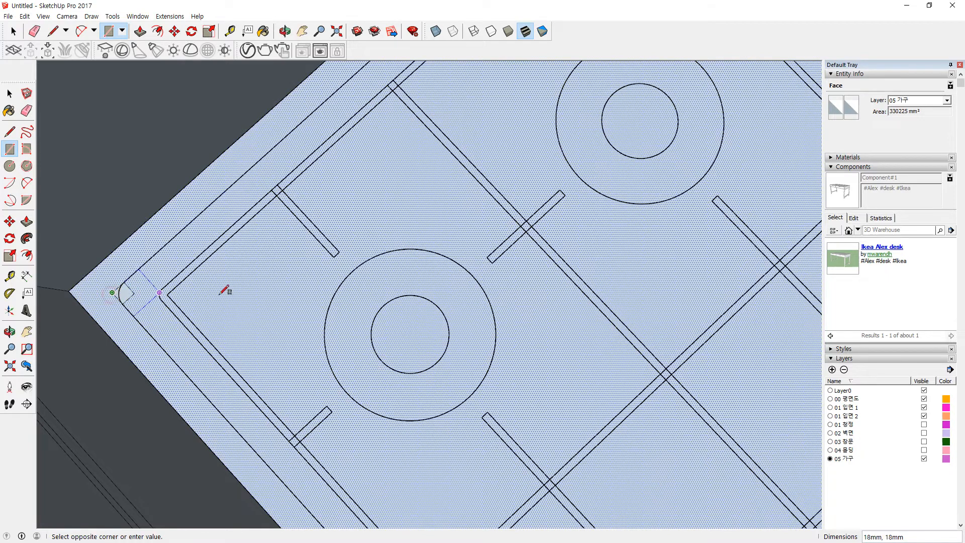
{"action": "scroll", "coordinate": [498, 293], "scroll_direction": "down", "scroll_amount": 4}
{"action": "middle_click_drag", "start_coordinate": [558, 292], "coordinate": [244, 227], "text": "shift"}
{"action": "scroll", "coordinate": [436, 291], "scroll_direction": "up", "scroll_amount": 2}
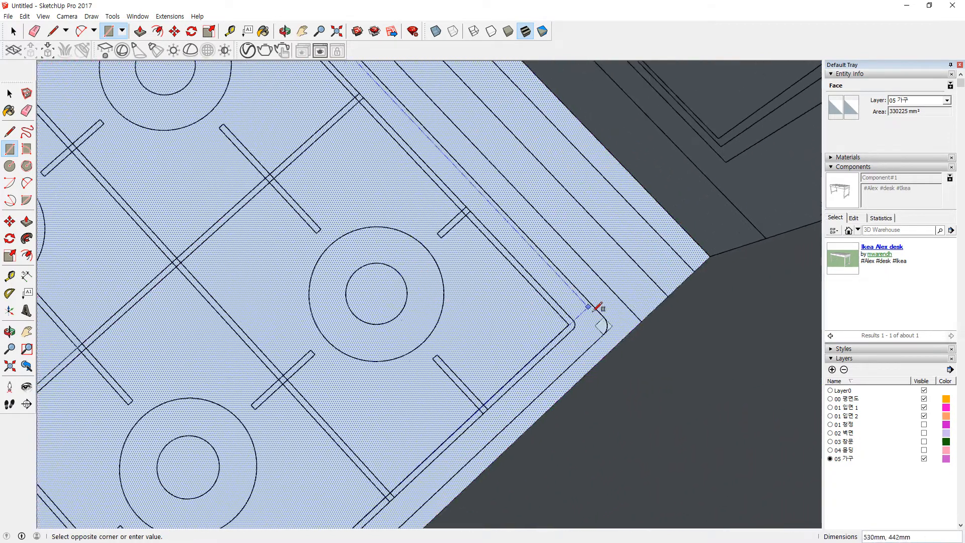
{"action": "left_click", "coordinate": [609, 328]}
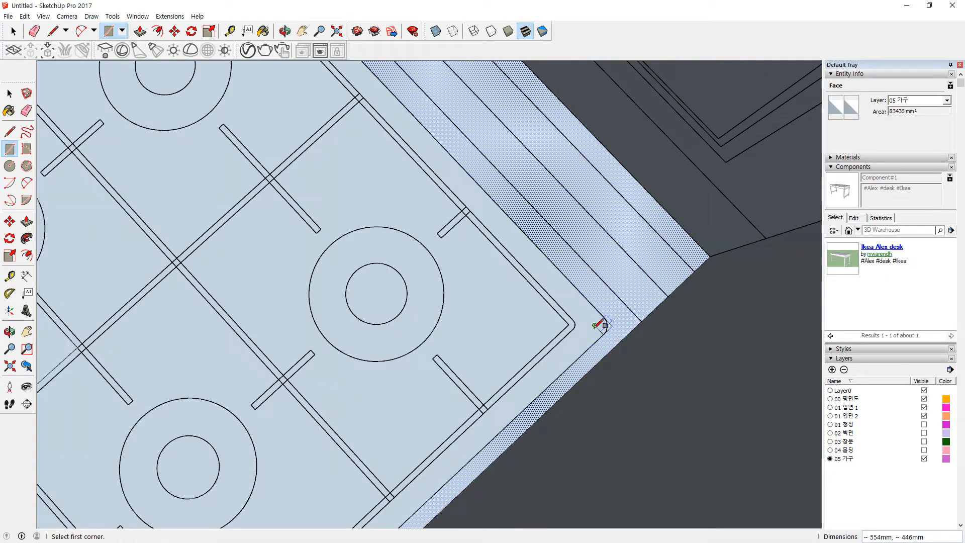
Step: Place a 10 mm circle inside the right corner and erase the leftover square-corner lines
{"action": "scroll", "coordinate": [598, 325], "scroll_direction": "up", "scroll_amount": 2}
{"action": "key", "text": "e"}
{"action": "scroll", "coordinate": [615, 332], "scroll_direction": "up", "scroll_amount": 2}
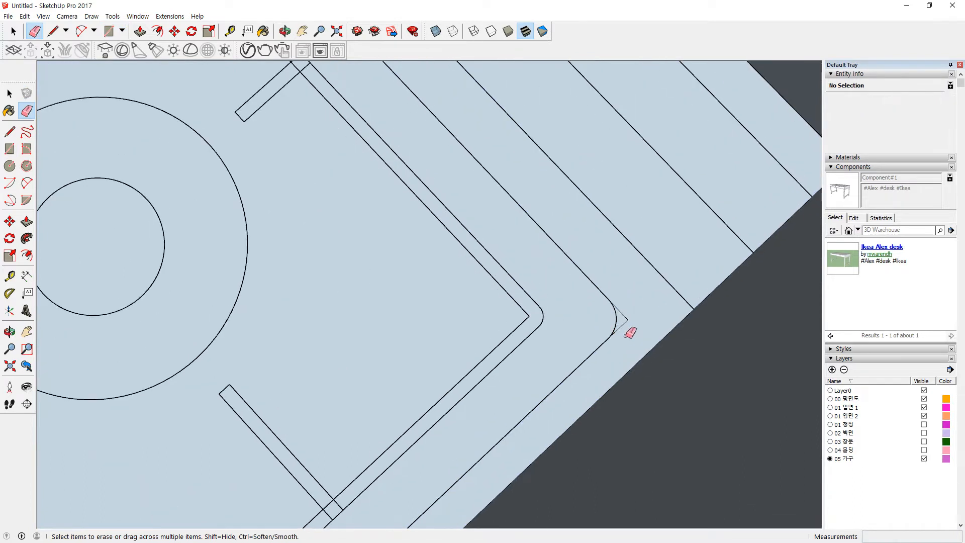
{"action": "scroll", "coordinate": [590, 322], "scroll_direction": "up", "scroll_amount": 2}
{"action": "key", "text": "c"}
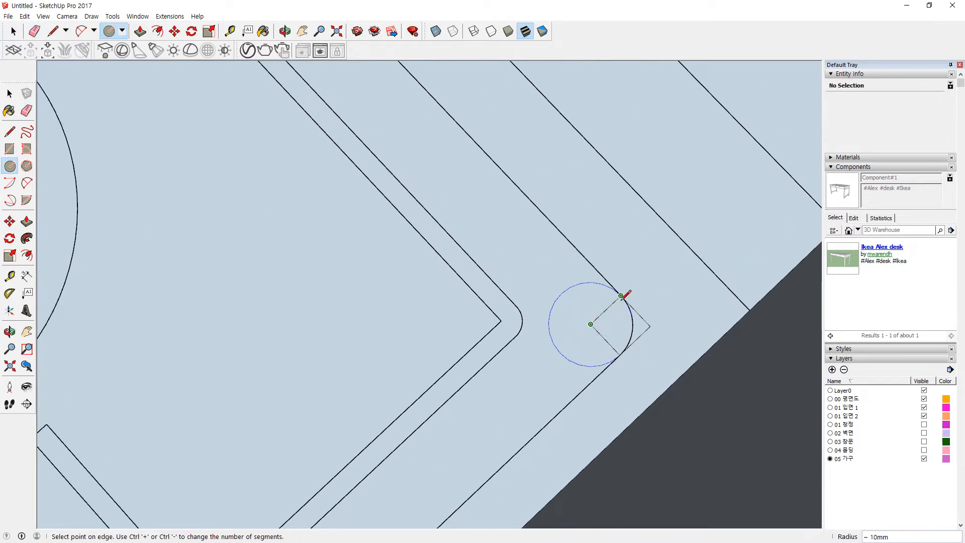
{"action": "left_click", "coordinate": [622, 296]}
{"action": "key", "text": "e"}
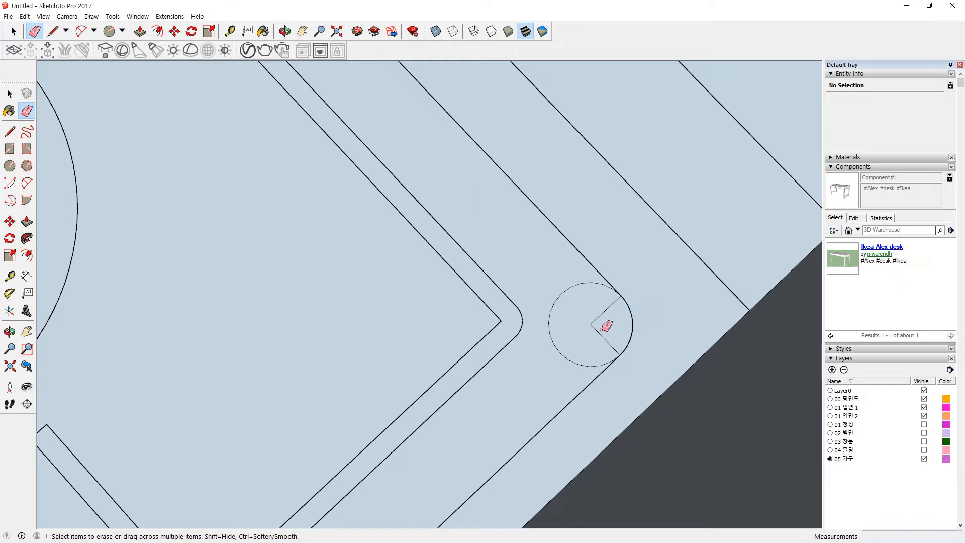
{"action": "left_click_drag", "start_coordinate": [600, 316], "coordinate": [576, 331]}
Step: Erase the leftover corner line at the stove top's left corner and select the cooktop face
{"action": "scroll", "coordinate": [521, 321], "scroll_direction": "down", "scroll_amount": 7}
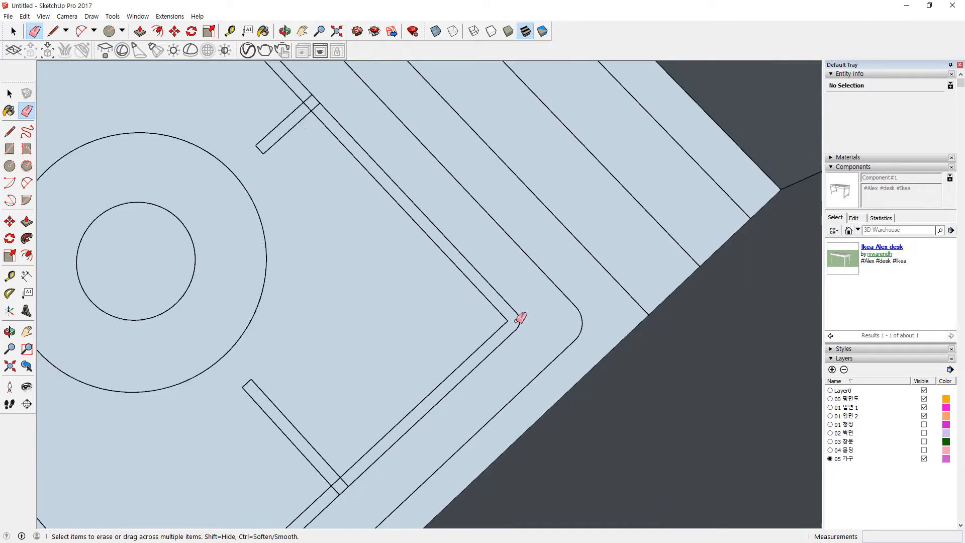
{"action": "middle_click_drag", "start_coordinate": [357, 261], "coordinate": [636, 377], "text": "shift"}
{"action": "scroll", "coordinate": [204, 340], "scroll_direction": "up", "scroll_amount": 1}
{"action": "scroll", "coordinate": [204, 339], "scroll_direction": "up", "scroll_amount": 6}
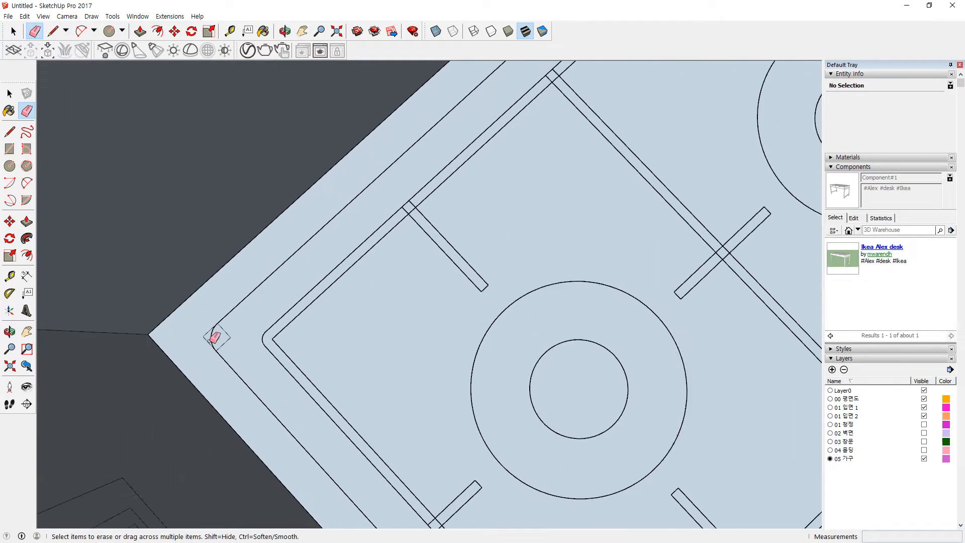
{"action": "key", "text": "c"}
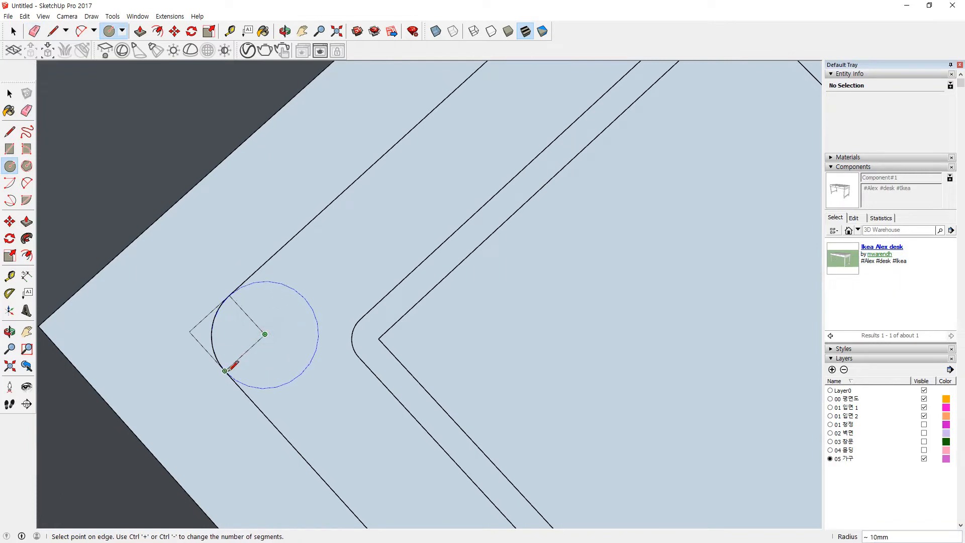
{"action": "key", "text": "e"}
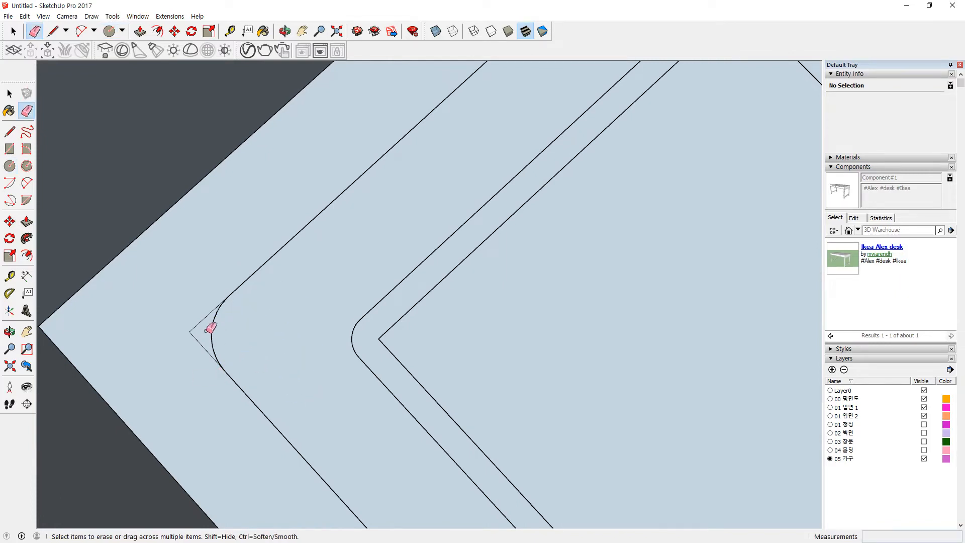
{"action": "key", "text": "space"}
{"action": "left_click_drag", "start_coordinate": [188, 338], "coordinate": [193, 351]}
{"action": "left_click", "coordinate": [266, 333]}
{"action": "key", "text": "e"}
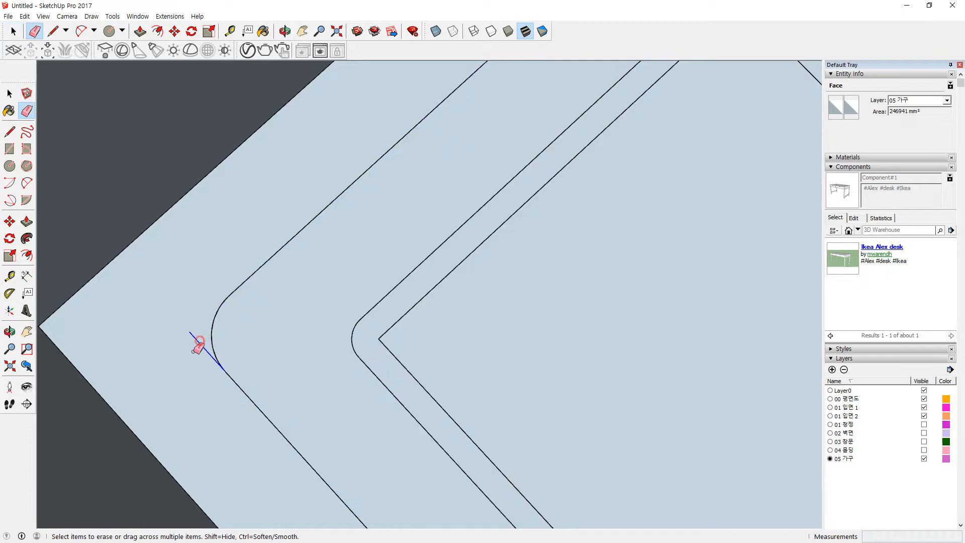
{"action": "key", "text": "space"}
{"action": "scroll", "coordinate": [276, 361], "scroll_direction": "down", "scroll_amount": 6}
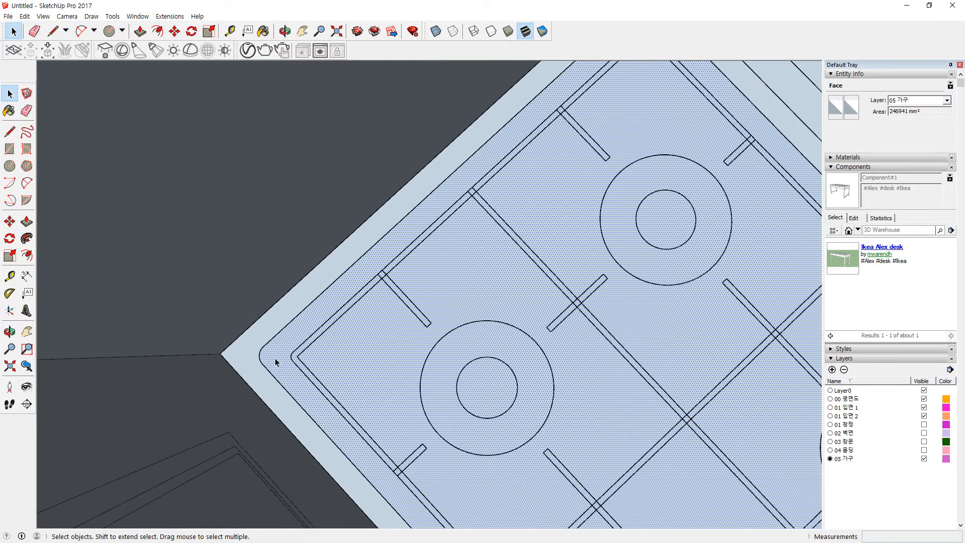
Step: Offset the board's border edge about 20 mm inward
{"action": "scroll", "coordinate": [312, 339], "scroll_direction": "down", "scroll_amount": 2}
{"action": "scroll", "coordinate": [214, 322], "scroll_direction": "up", "scroll_amount": 6}
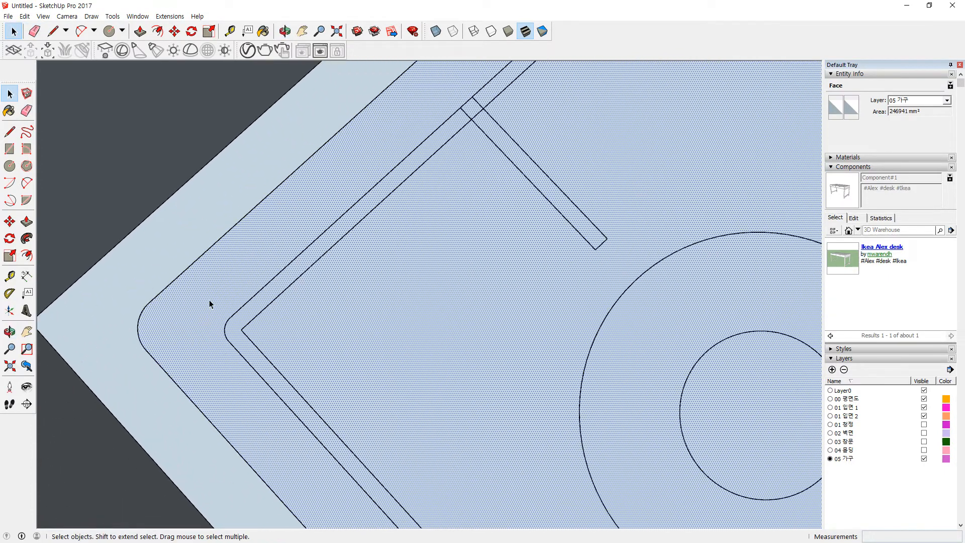
{"action": "key", "text": "f"}
{"action": "left_click", "coordinate": [219, 243]}
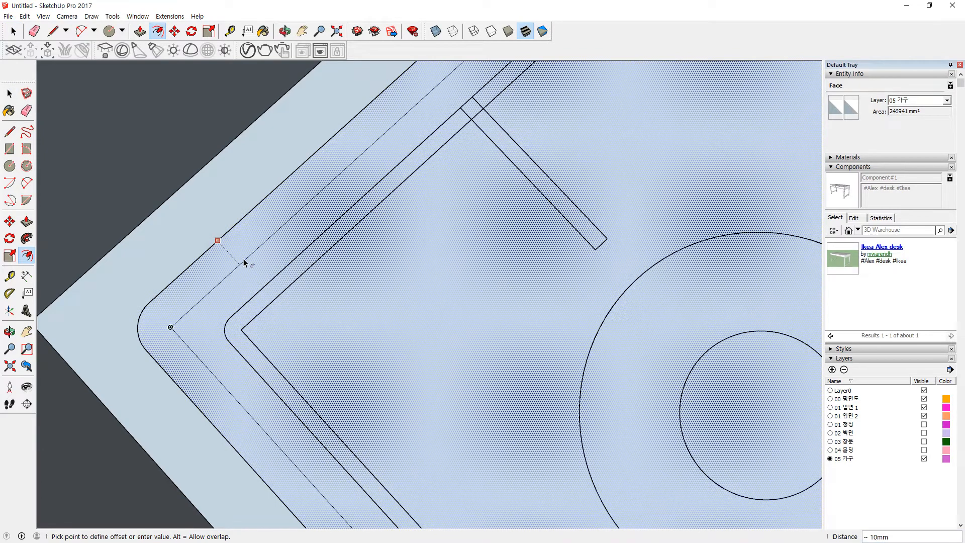
{"action": "left_click", "coordinate": [265, 291]}
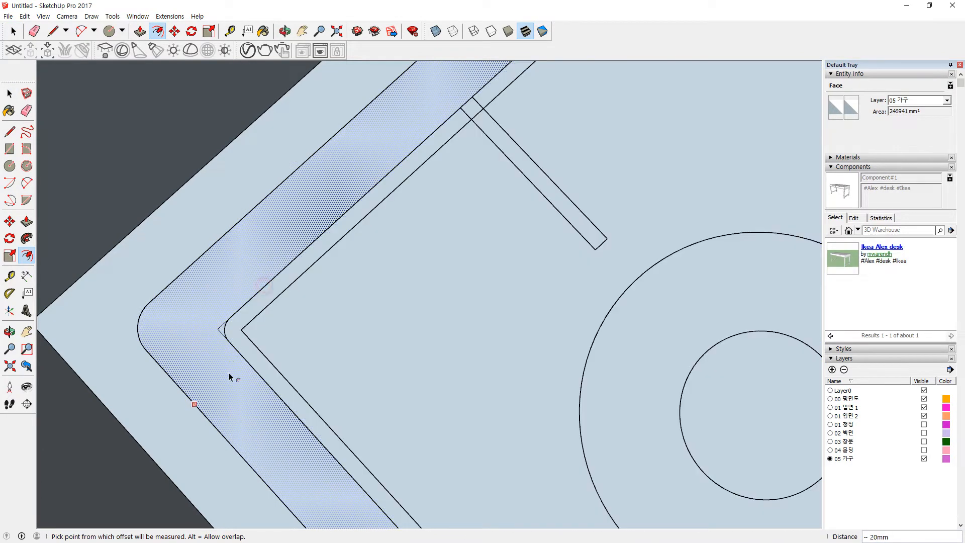
Step: Offset the larger inner face's edge to create a narrow band just inside it
{"action": "scroll", "coordinate": [232, 349], "scroll_direction": "up", "scroll_amount": 5}
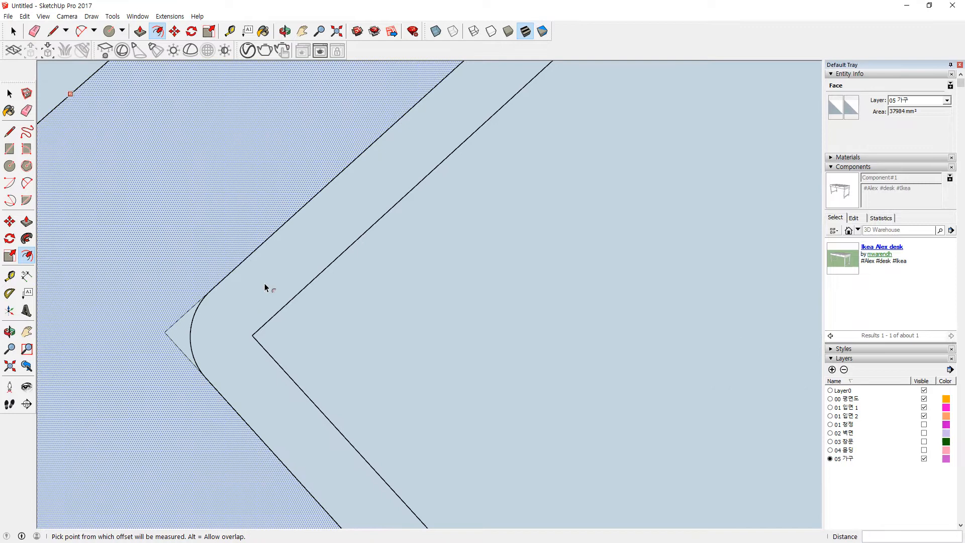
{"action": "key", "text": "space"}
{"action": "left_click", "coordinate": [292, 246]}
{"action": "key", "text": "f"}
{"action": "left_click", "coordinate": [287, 221]}
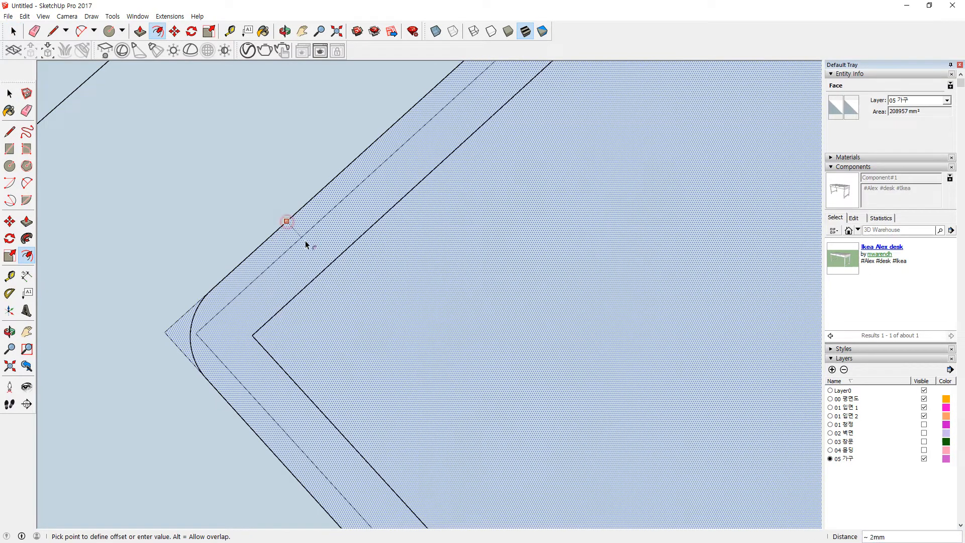
{"action": "left_click", "coordinate": [324, 270]}
Step: Draw a 5 mm circle centred on the band's inner corner
{"action": "key", "text": "c"}
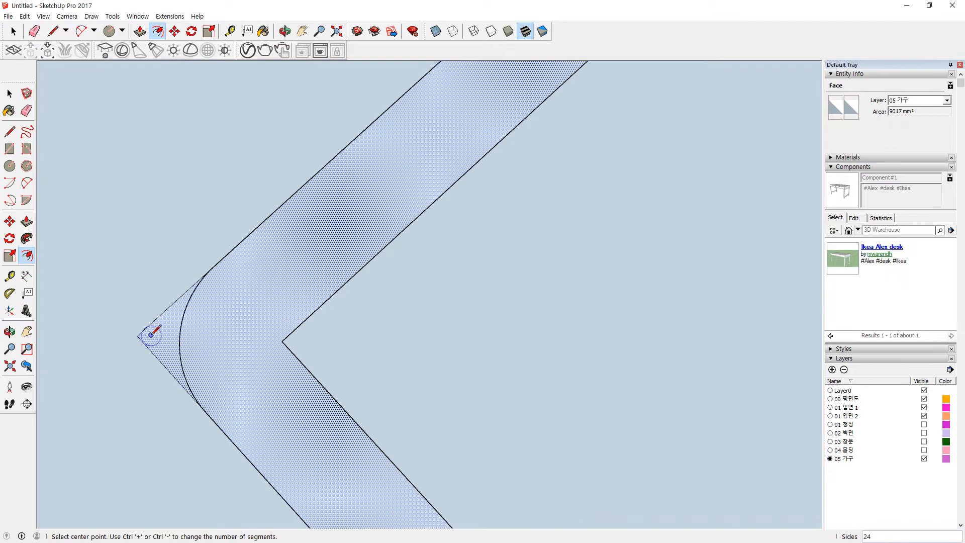
{"action": "key", "text": "r"}
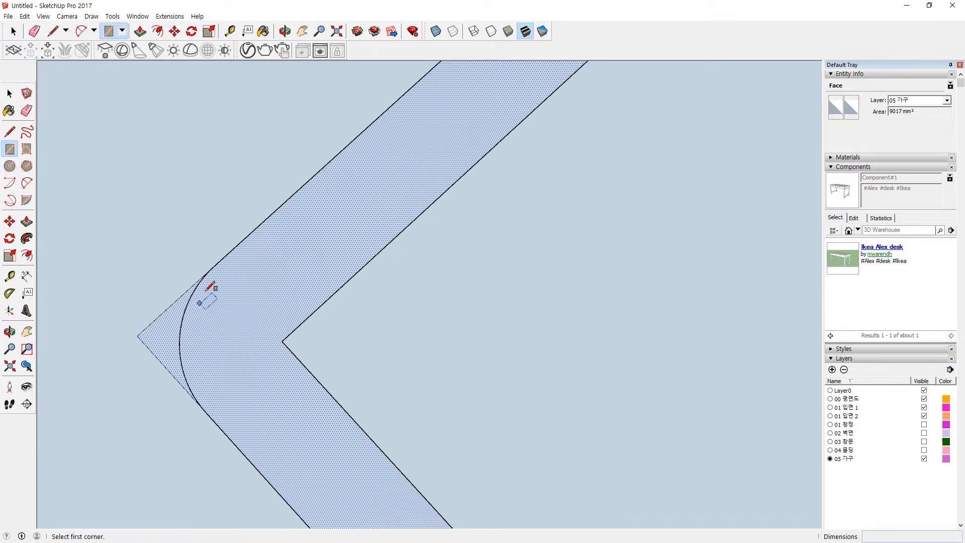
{"action": "left_click", "coordinate": [214, 267]}
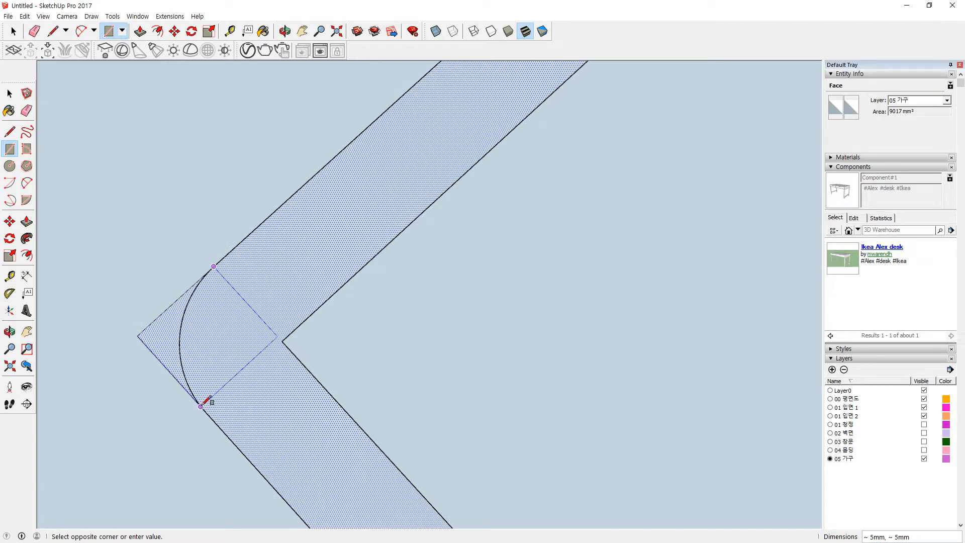
{"action": "key", "text": "Escape"}
{"action": "key", "text": "c"}
{"action": "left_click", "coordinate": [282, 342]}
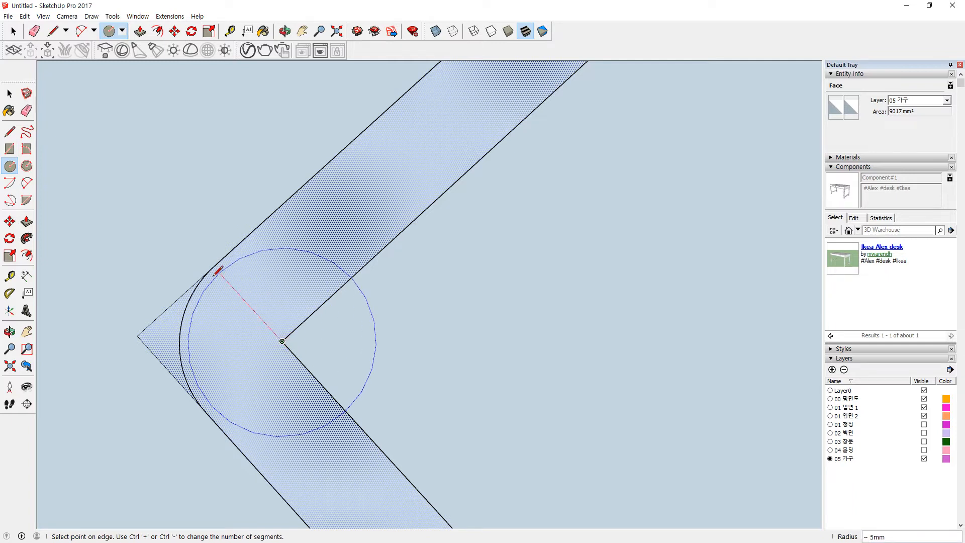
{"action": "left_click", "coordinate": [214, 267]}
Step: Erase the circle's unneeded arcs and leftover corner lines, then select the rounded band face
{"action": "key", "text": "e"}
{"action": "left_click_drag", "start_coordinate": [390, 353], "coordinate": [356, 350]}
{"action": "left_click_drag", "start_coordinate": [334, 236], "coordinate": [314, 269]}
{"action": "left_click_drag", "start_coordinate": [260, 434], "coordinate": [265, 449]}
{"action": "left_click_drag", "start_coordinate": [147, 272], "coordinate": [146, 391]}
{"action": "scroll", "coordinate": [141, 354], "scroll_direction": "down", "scroll_amount": 1}
{"action": "left_click_drag", "start_coordinate": [136, 318], "coordinate": [145, 348]}
{"action": "key", "text": "space"}
{"action": "left_click", "coordinate": [215, 356]}
Step: Draw a 10 mm circle just below the cooktop's top corner
{"action": "scroll", "coordinate": [236, 350], "scroll_direction": "down", "scroll_amount": 4}
{"action": "scroll", "coordinate": [352, 307], "scroll_direction": "down", "scroll_amount": 2}
{"action": "middle_click_drag", "start_coordinate": [352, 307], "coordinate": [375, 297]}
{"action": "scroll", "coordinate": [222, 426], "scroll_direction": "up", "scroll_amount": 3}
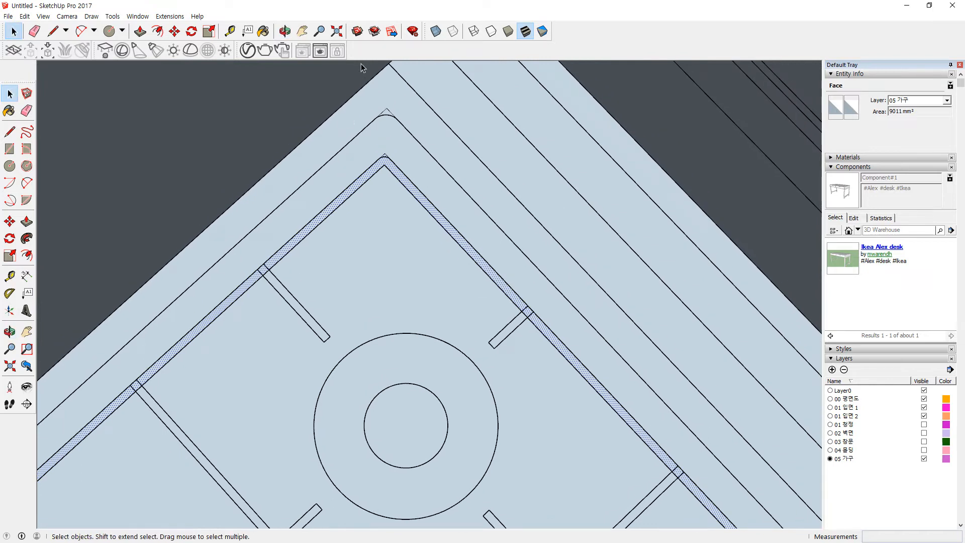
{"action": "scroll", "coordinate": [392, 137], "scroll_direction": "up", "scroll_amount": 5}
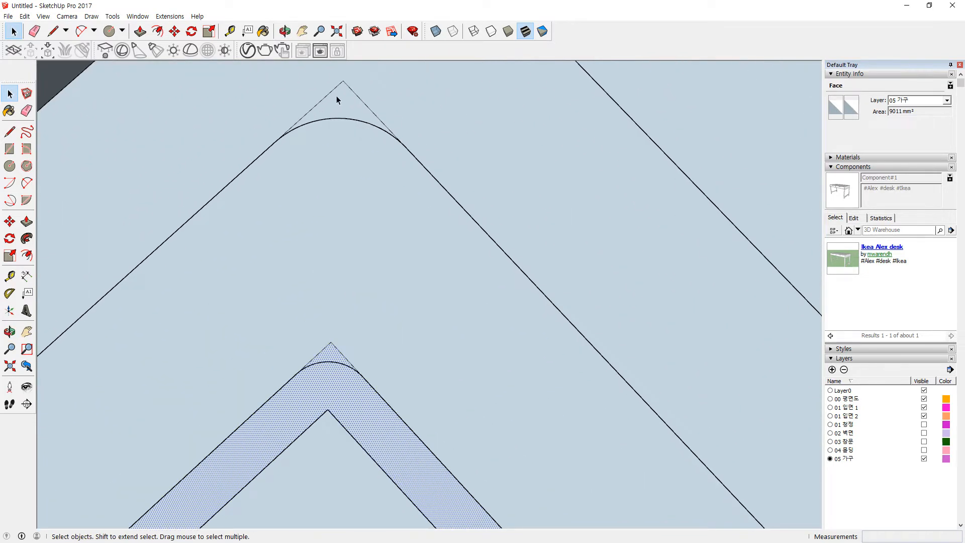
{"action": "key", "text": "r"}
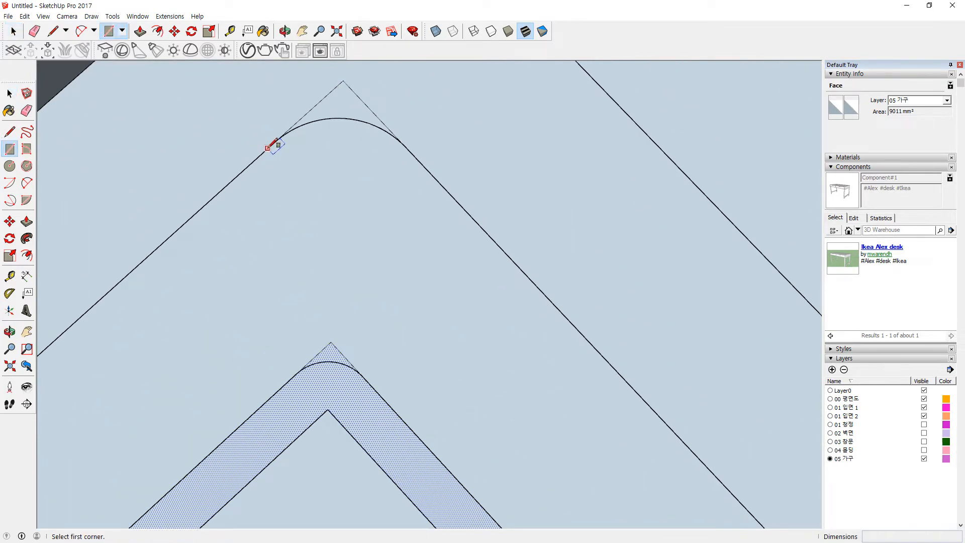
{"action": "left_click", "coordinate": [274, 142]}
{"action": "key", "text": "c"}
{"action": "left_click", "coordinate": [336, 209]}
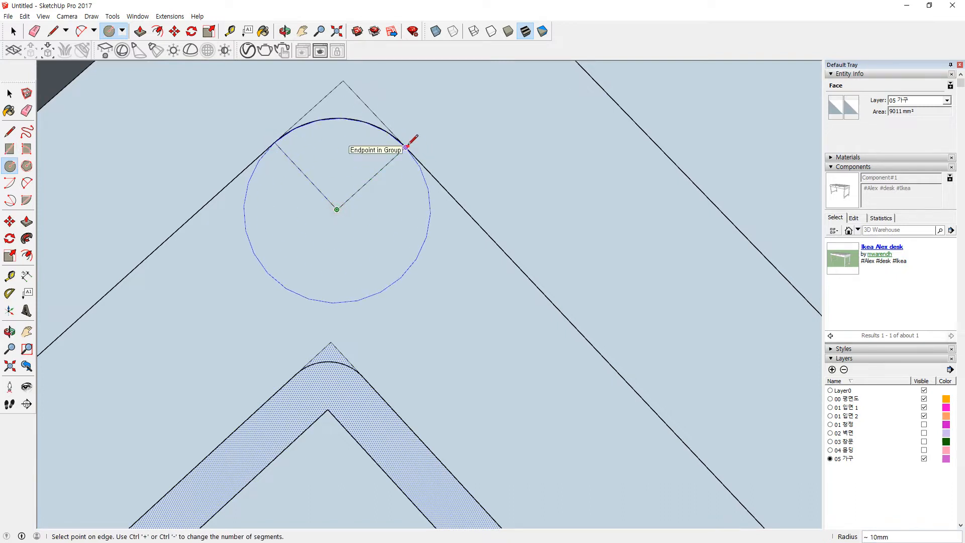
{"action": "left_click", "coordinate": [406, 148]}
Step: Erase the corner edges and leftover circle, leaving a rounded top corner
{"action": "key", "text": "e"}
{"action": "left_click_drag", "start_coordinate": [351, 90], "coordinate": [352, 116]}
{"action": "left_click_drag", "start_coordinate": [397, 285], "coordinate": [360, 288]}
{"action": "left_click", "coordinate": [332, 202]}
{"action": "left_click", "coordinate": [346, 201]}
{"action": "scroll", "coordinate": [379, 244], "scroll_direction": "down", "scroll_amount": 5}
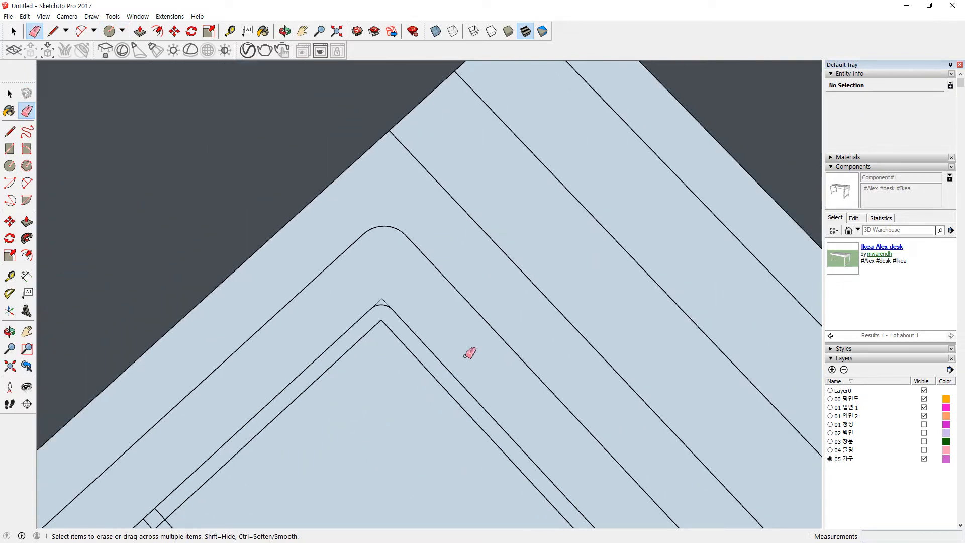
Step: Pan along the board's border, then Zoom Extents to show the whole kitchen
{"action": "middle_click_drag", "start_coordinate": [608, 427], "coordinate": [191, 107], "text": "shift"}
{"action": "middle_click_drag", "start_coordinate": [575, 452], "coordinate": [289, 69], "text": "shift"}
{"action": "middle_click_drag", "start_coordinate": [588, 407], "coordinate": [298, 93], "text": "shift"}
{"action": "middle_click_drag", "start_coordinate": [568, 462], "coordinate": [348, 184], "text": "shift"}
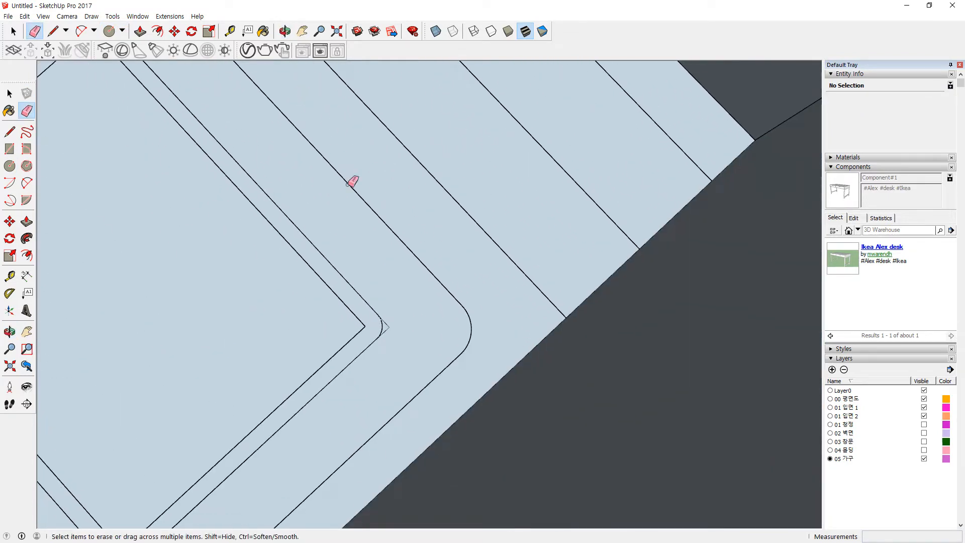
{"action": "scroll", "coordinate": [461, 345], "scroll_direction": "up", "scroll_amount": 2}
{"action": "scroll", "coordinate": [452, 332], "scroll_direction": "down", "scroll_amount": 4}
{"action": "middle_click_drag", "start_coordinate": [261, 430], "coordinate": [402, 296]}
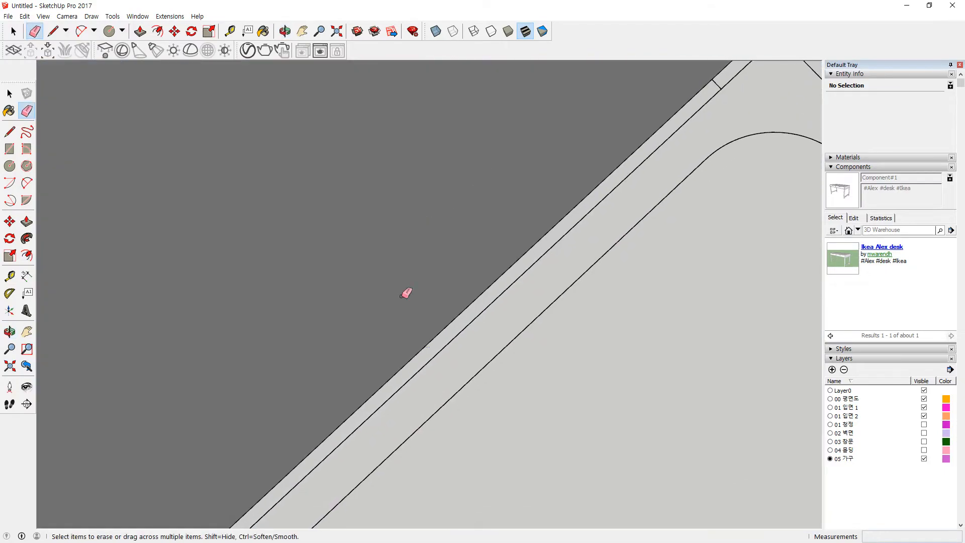
{"action": "key", "text": "shift+z"}
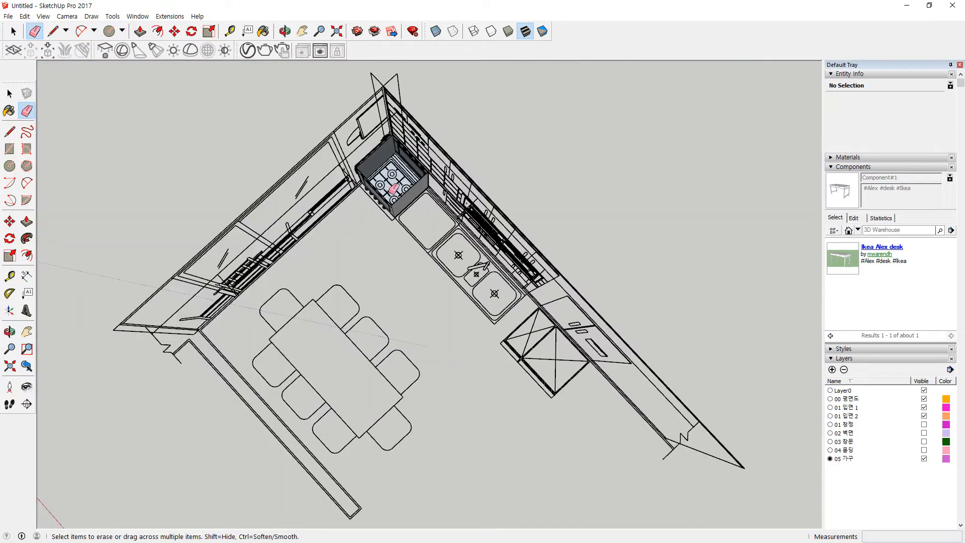
Step: Draw a helper square spanning the arc's left and right ends
{"action": "scroll", "coordinate": [393, 189], "scroll_direction": "up", "scroll_amount": 10}
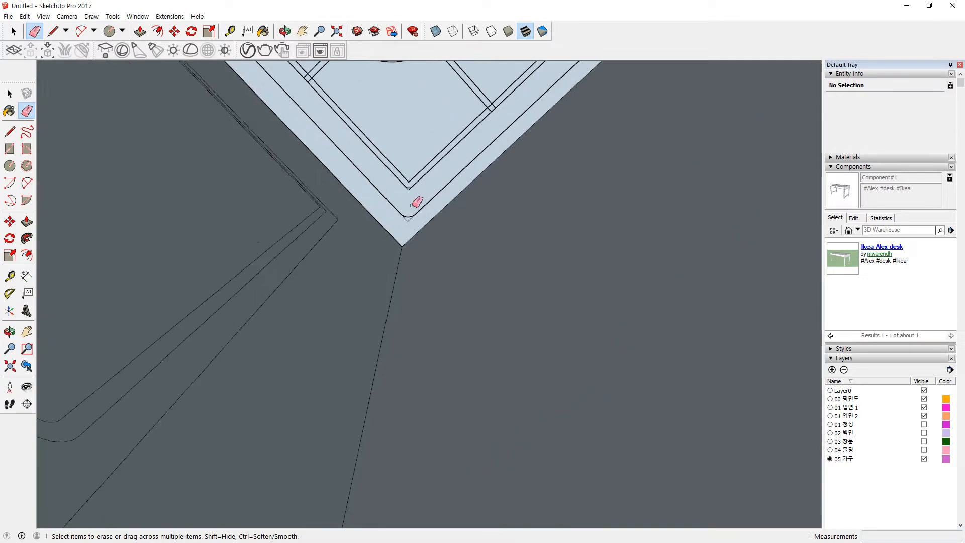
{"action": "scroll", "coordinate": [417, 202], "scroll_direction": "up", "scroll_amount": 5}
{"action": "key", "text": "c"}
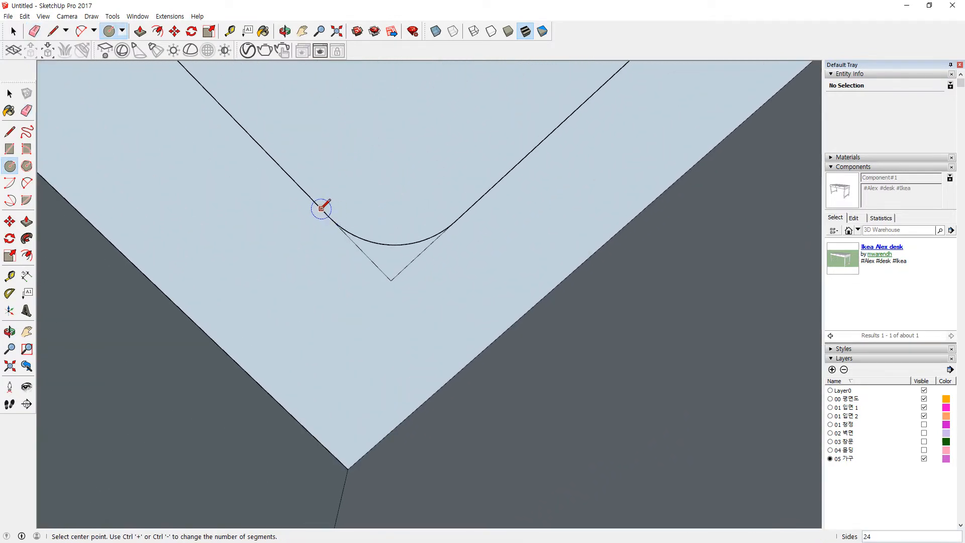
{"action": "key", "text": "r"}
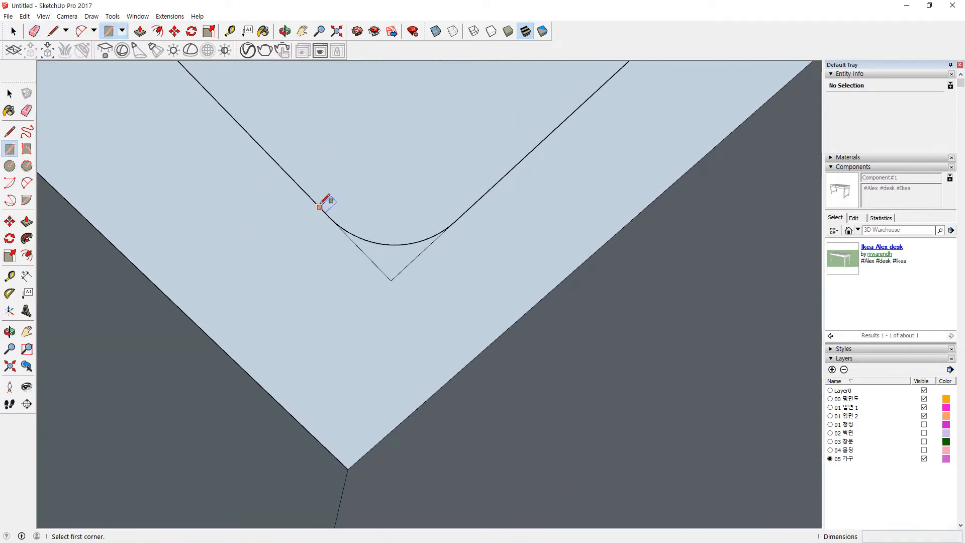
{"action": "left_click", "coordinate": [333, 221]}
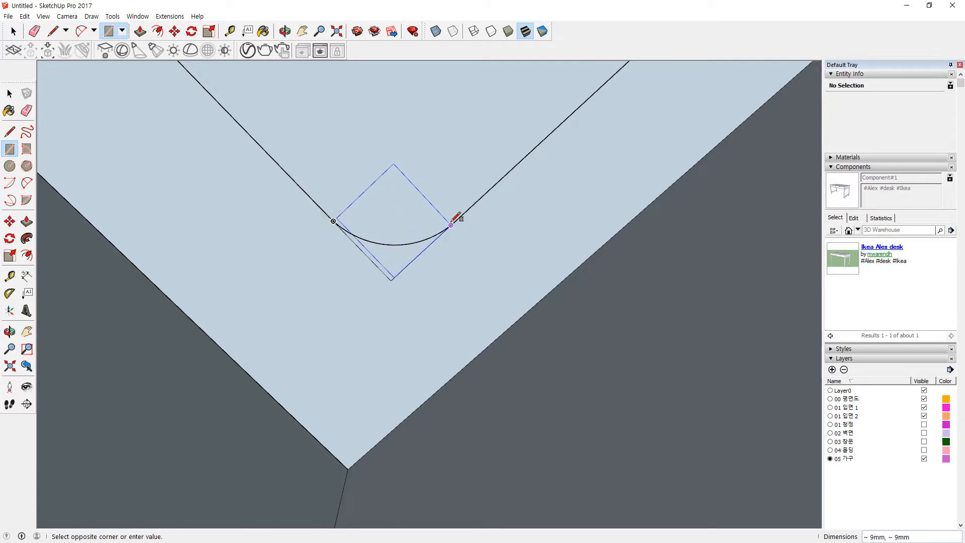
{"action": "key", "text": "Escape"}
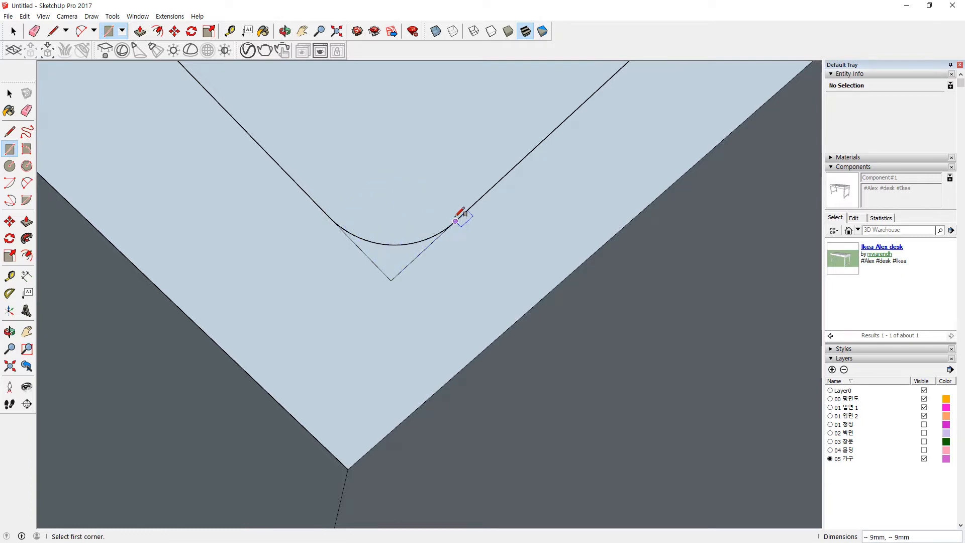
{"action": "left_click", "coordinate": [451, 225]}
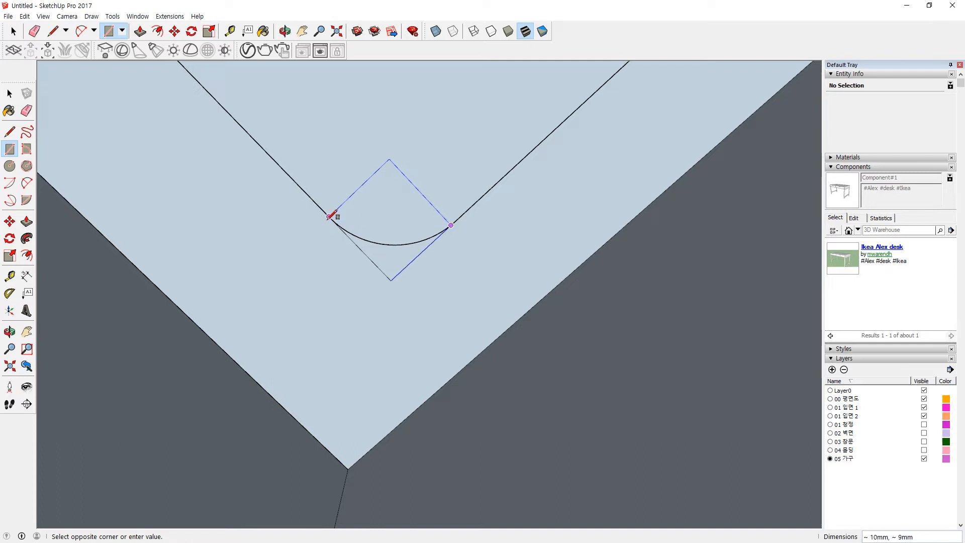
{"action": "left_click", "coordinate": [333, 220]}
Step: Add a helper circle through the arc end, then erase the circle, square edges and leftover V edges
{"action": "key", "text": "c"}
{"action": "left_click", "coordinate": [394, 164]}
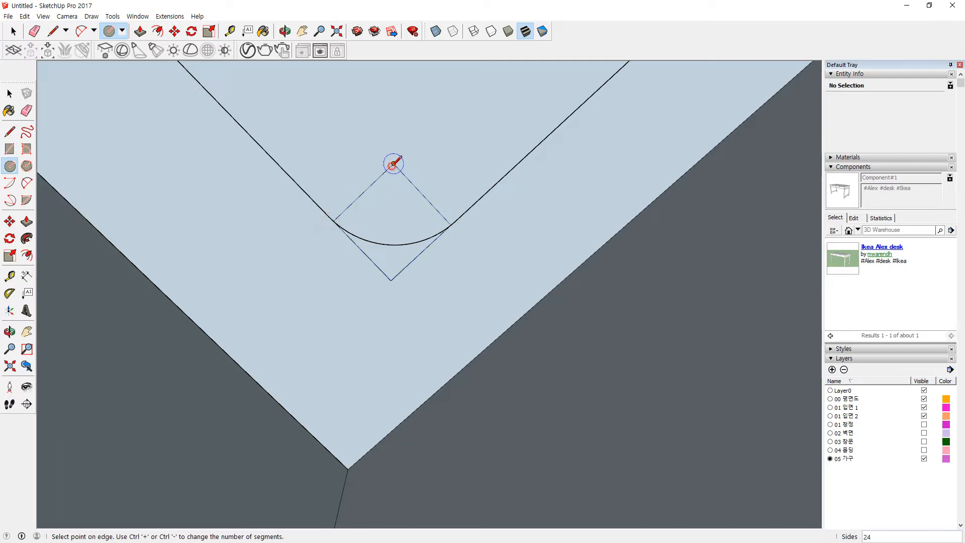
{"action": "key", "text": "Escape"}
{"action": "key", "text": "r"}
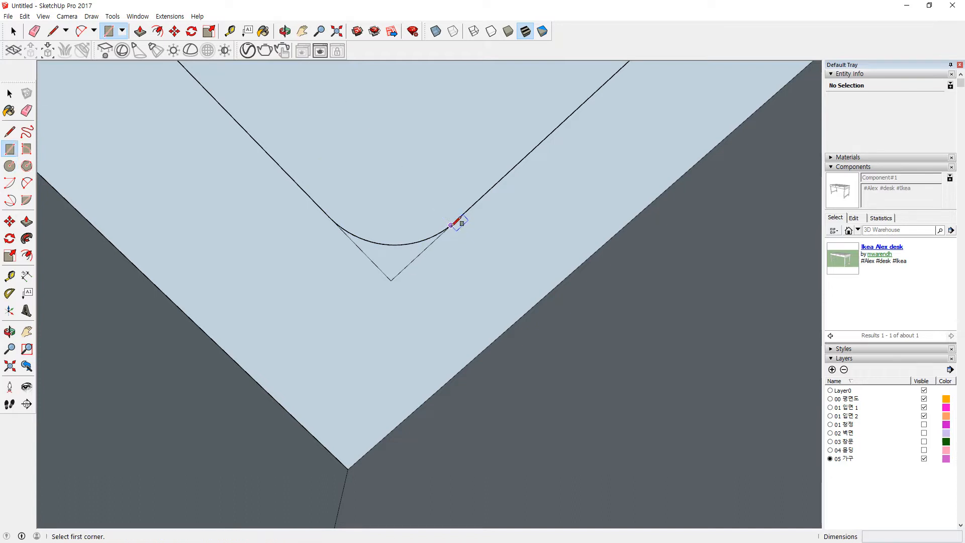
{"action": "left_click", "coordinate": [455, 221]}
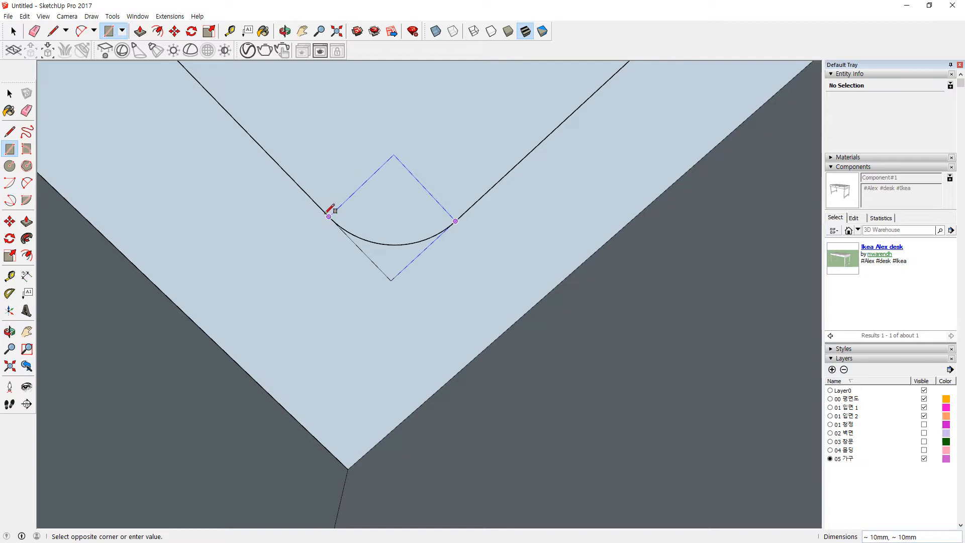
{"action": "key", "text": "c"}
{"action": "left_click", "coordinate": [393, 154]}
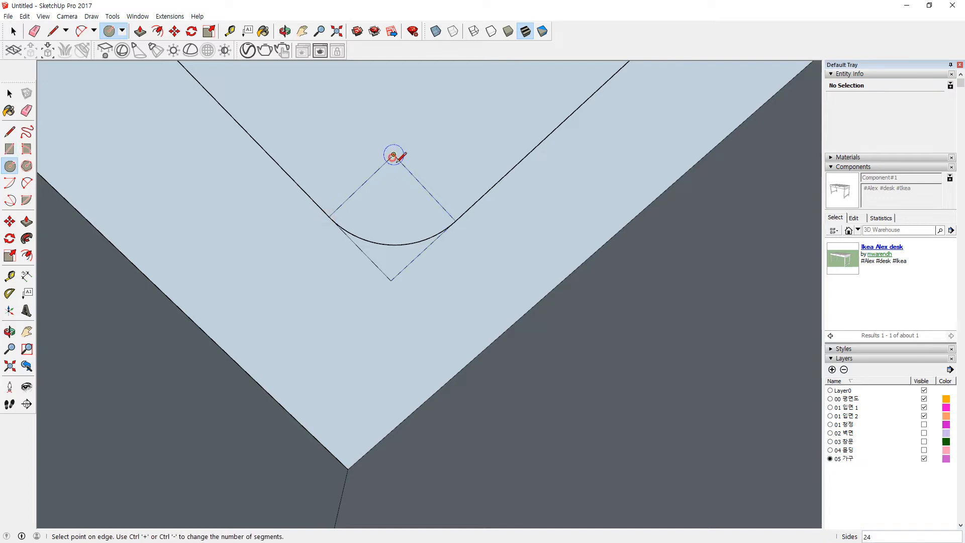
{"action": "left_click", "coordinate": [456, 221]}
{"action": "key", "text": "e"}
{"action": "left_click", "coordinate": [485, 141]}
{"action": "left_click_drag", "start_coordinate": [420, 167], "coordinate": [401, 166]}
{"action": "left_click", "coordinate": [378, 169]}
{"action": "left_click_drag", "start_coordinate": [383, 281], "coordinate": [361, 268]}
Step: Draw a circle centred on the V apex below the arc
{"action": "scroll", "coordinate": [384, 198], "scroll_direction": "down", "scroll_amount": 3}
{"action": "scroll", "coordinate": [376, 153], "scroll_direction": "up", "scroll_amount": 2}
{"action": "scroll", "coordinate": [382, 145], "scroll_direction": "up", "scroll_amount": 2}
{"action": "key", "text": "c"}
{"action": "left_click", "coordinate": [390, 128]}
{"action": "left_click", "coordinate": [421, 161]}
{"action": "key", "text": "e"}
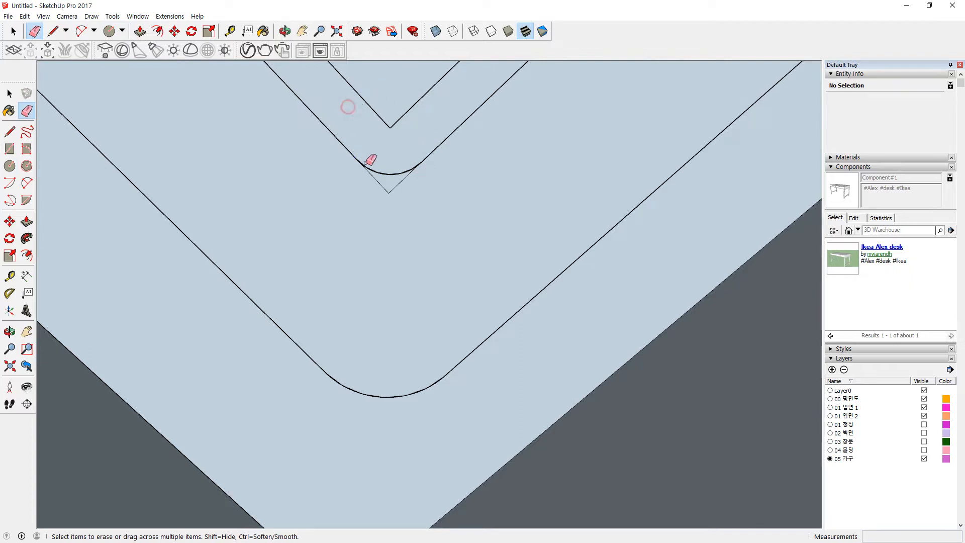
Step: Round the board's top-right inner corner with a roughly radius-60 circle and erase the sharp corner segments
{"action": "scroll", "coordinate": [426, 155], "scroll_direction": "down", "scroll_amount": 3}
{"action": "middle_click_drag", "start_coordinate": [437, 137], "coordinate": [284, 457], "text": "shift"}
{"action": "scroll", "coordinate": [443, 301], "scroll_direction": "down", "scroll_amount": 5}
{"action": "middle_click_drag", "start_coordinate": [467, 249], "coordinate": [274, 405]}
{"action": "middle_click_drag", "start_coordinate": [527, 151], "coordinate": [354, 388], "text": "shift"}
{"action": "scroll", "coordinate": [540, 176], "scroll_direction": "down", "scroll_amount": 2}
{"action": "middle_click_drag", "start_coordinate": [442, 284], "coordinate": [493, 231]}
{"action": "middle_click_drag", "start_coordinate": [417, 224], "coordinate": [420, 286]}
{"action": "mouse_move", "coordinate": [420, 286]}
{"action": "middle_mouse_down", "text": "shift"}
{"action": "mouse_move", "coordinate": [450, 116]}
{"action": "mouse_move", "coordinate": [308, 439]}
{"action": "middle_mouse_up", "text": "shift"}
{"action": "scroll", "coordinate": [477, 241], "scroll_direction": "up", "scroll_amount": 3}
{"action": "scroll", "coordinate": [480, 254], "scroll_direction": "up", "scroll_amount": 2}
{"action": "key", "text": "c"}
{"action": "left_click", "coordinate": [464, 237]}
{"action": "left_click", "coordinate": [480, 211]}
{"action": "key", "text": "e"}
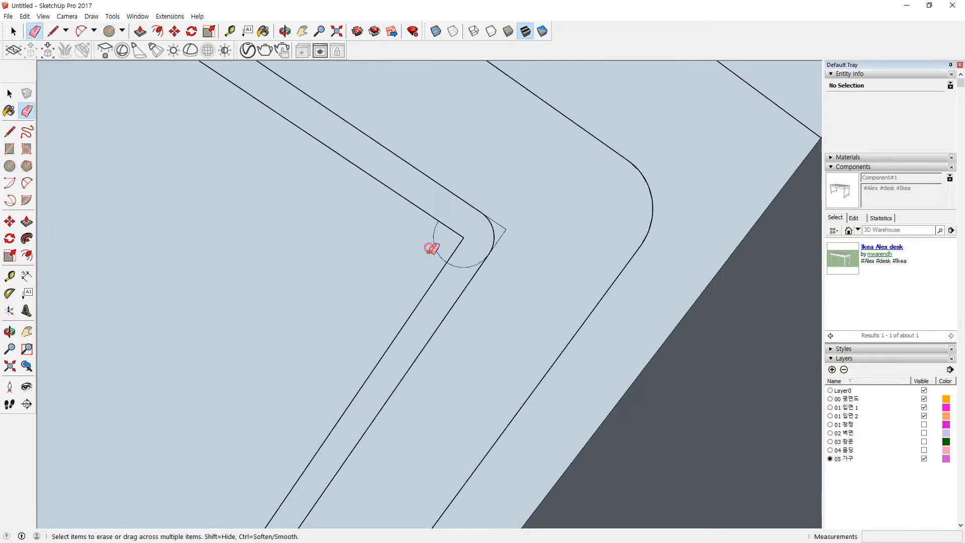
{"action": "left_click_drag", "start_coordinate": [503, 236], "coordinate": [504, 235]}
Step: Round the board's next inner corner with a circle and erase the corner arc
{"action": "scroll", "coordinate": [473, 236], "scroll_direction": "down", "scroll_amount": 5}
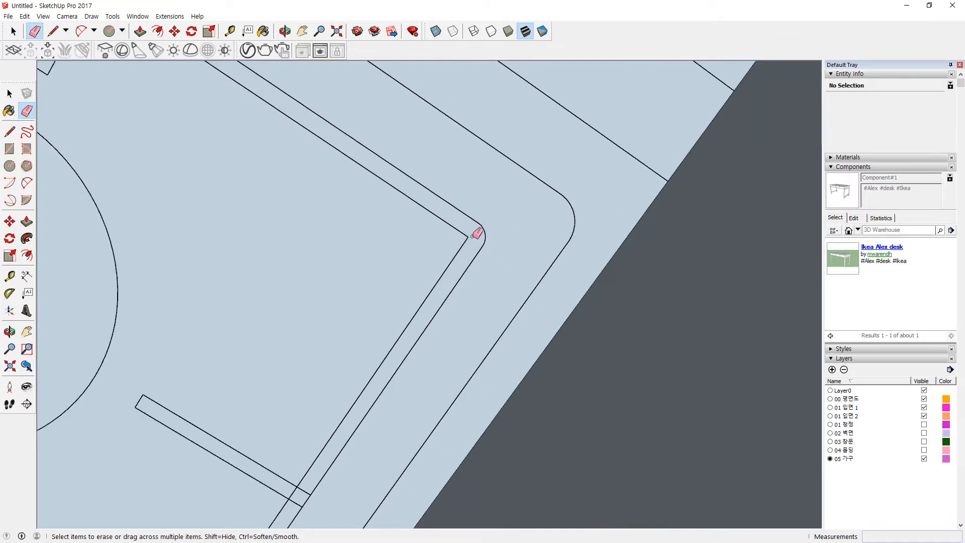
{"action": "middle_click_drag", "start_coordinate": [161, 116], "coordinate": [513, 380], "text": "shift"}
{"action": "middle_click_drag", "start_coordinate": [201, 186], "coordinate": [542, 416], "text": "shift"}
{"action": "scroll", "coordinate": [279, 146], "scroll_direction": "up", "scroll_amount": 3}
{"action": "key", "text": "c"}
{"action": "left_click", "coordinate": [280, 145]}
{"action": "left_click", "coordinate": [291, 127]}
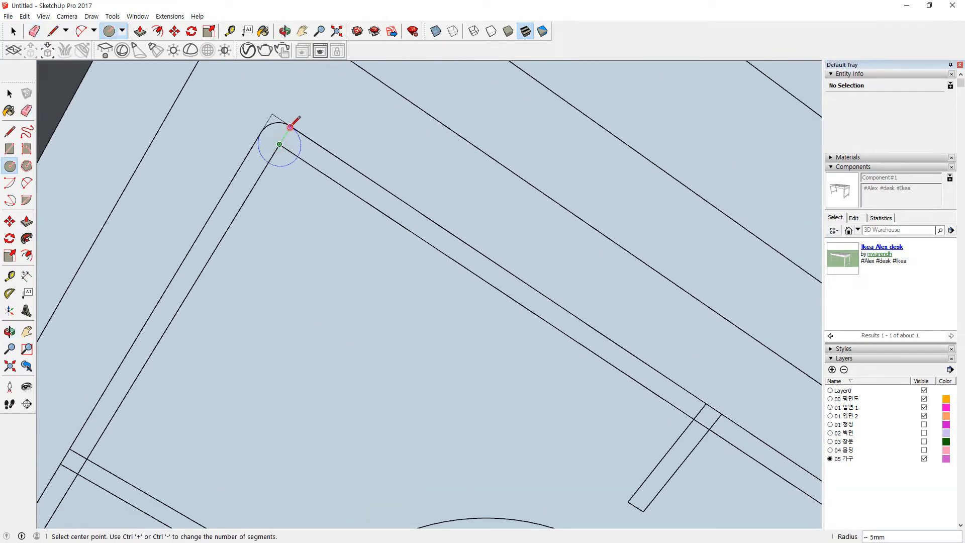
{"action": "key", "text": "e"}
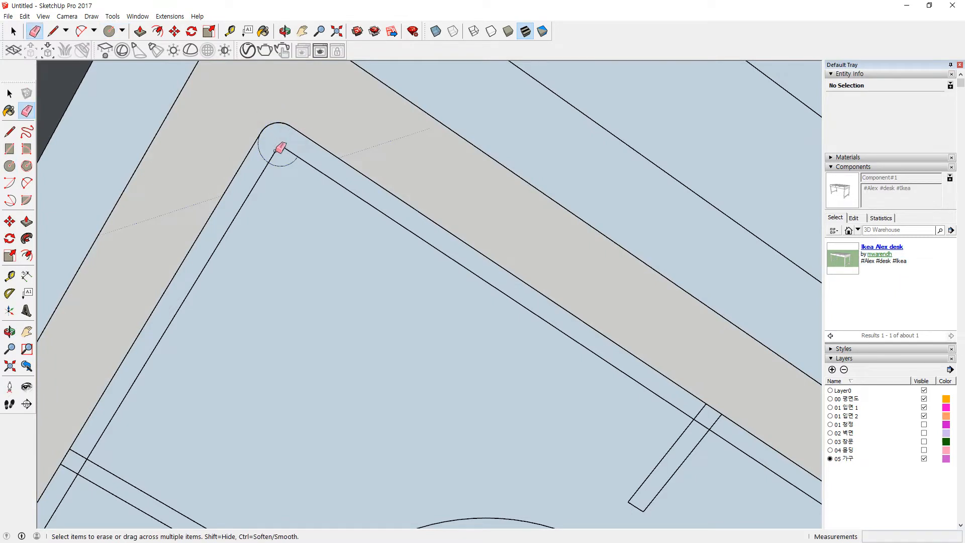
{"action": "left_click", "coordinate": [283, 166]}
{"action": "key", "text": "space"}
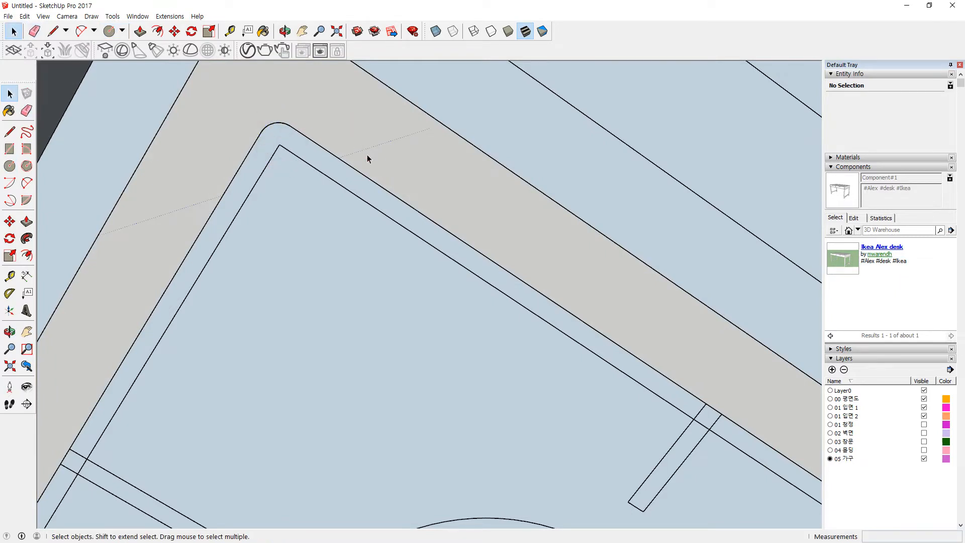
Step: At the burner grid's lower-left, draw a circle rounding the board's upper corner
{"action": "scroll", "coordinate": [347, 332], "scroll_direction": "down", "scroll_amount": 3}
{"action": "scroll", "coordinate": [344, 337], "scroll_direction": "down", "scroll_amount": 1}
{"action": "middle_click_drag", "start_coordinate": [280, 409], "coordinate": [360, 114], "text": "shift"}
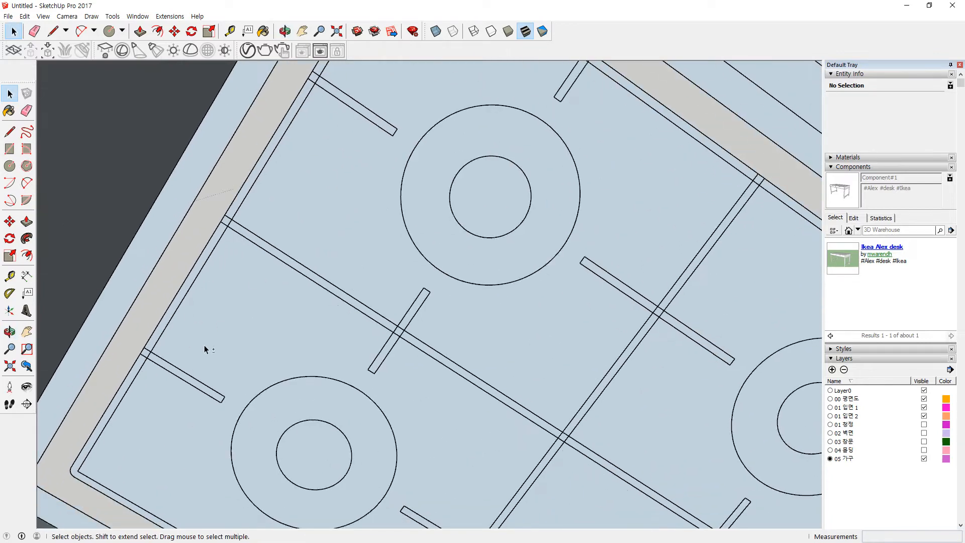
{"action": "middle_click_drag", "start_coordinate": [206, 347], "coordinate": [320, 248], "text": "shift"}
{"action": "scroll", "coordinate": [207, 384], "scroll_direction": "up", "scroll_amount": 2}
{"action": "scroll", "coordinate": [189, 390], "scroll_direction": "up", "scroll_amount": 1}
{"action": "key", "text": "l"}
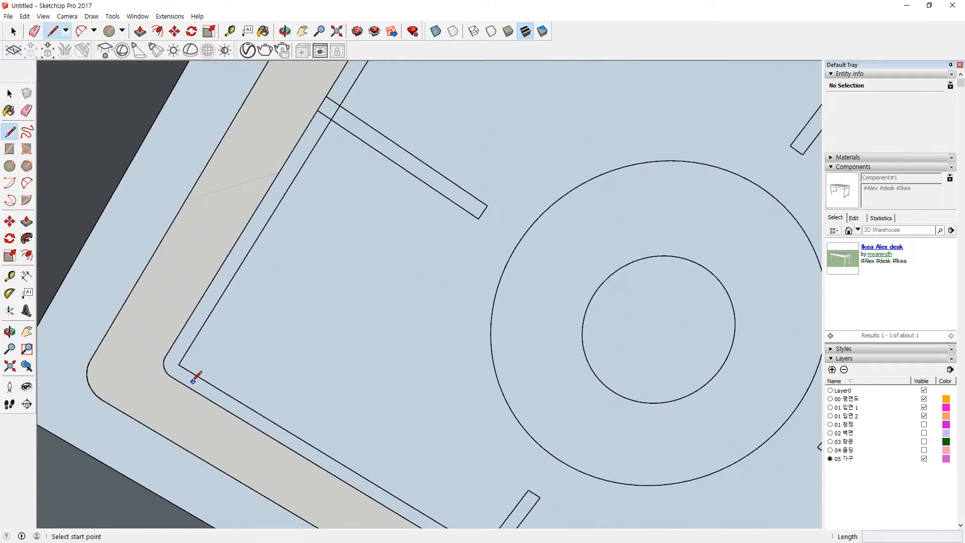
{"action": "left_click", "coordinate": [188, 386]}
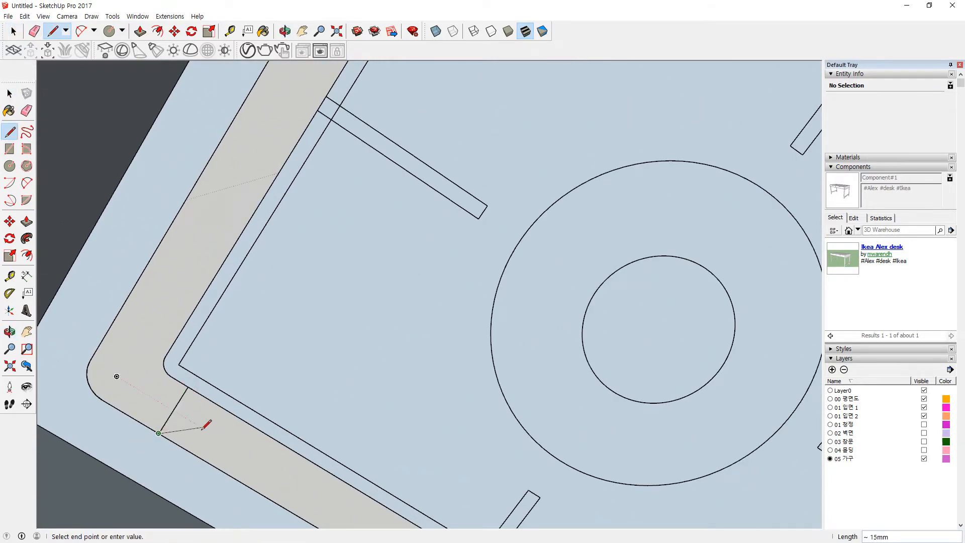
{"action": "key", "text": "Escape"}
{"action": "scroll", "coordinate": [338, 355], "scroll_direction": "down", "scroll_amount": 5}
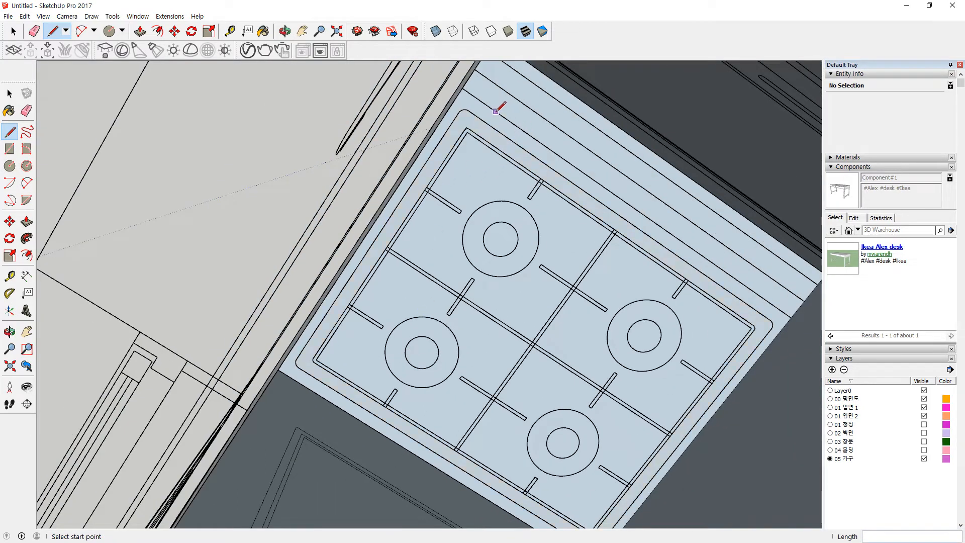
{"action": "scroll", "coordinate": [480, 117], "scroll_direction": "up", "scroll_amount": 6}
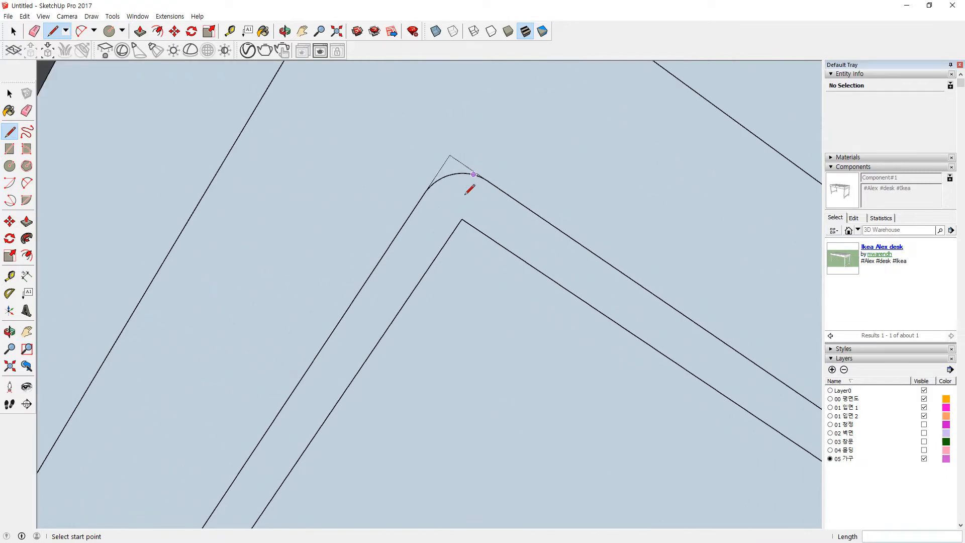
{"action": "key", "text": "c"}
{"action": "left_click", "coordinate": [462, 219]}
{"action": "left_click", "coordinate": [487, 181]}
Step: Redraw the inner-corner circle and erase its outer arc and the remaining helper arc
{"action": "key", "text": "e"}
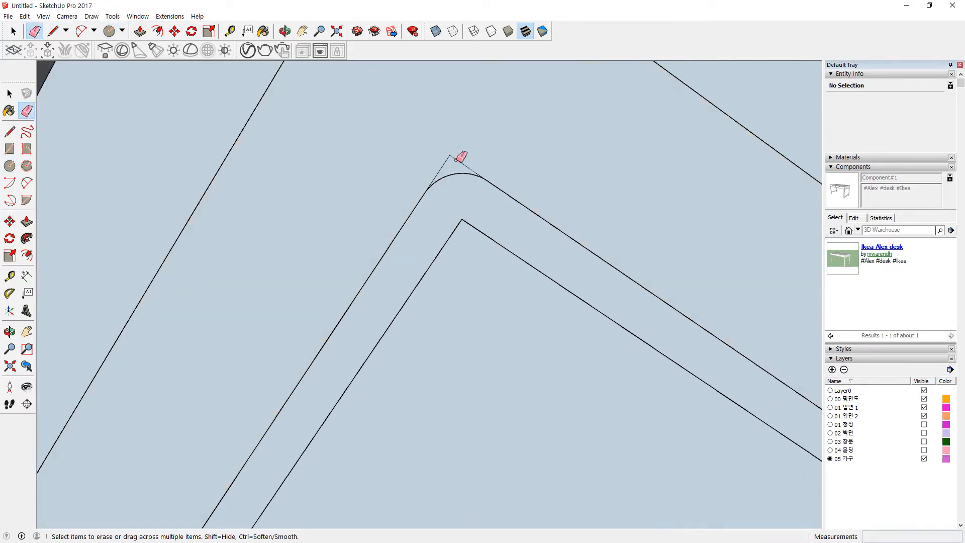
{"action": "key", "text": "c"}
{"action": "left_click", "coordinate": [462, 219]}
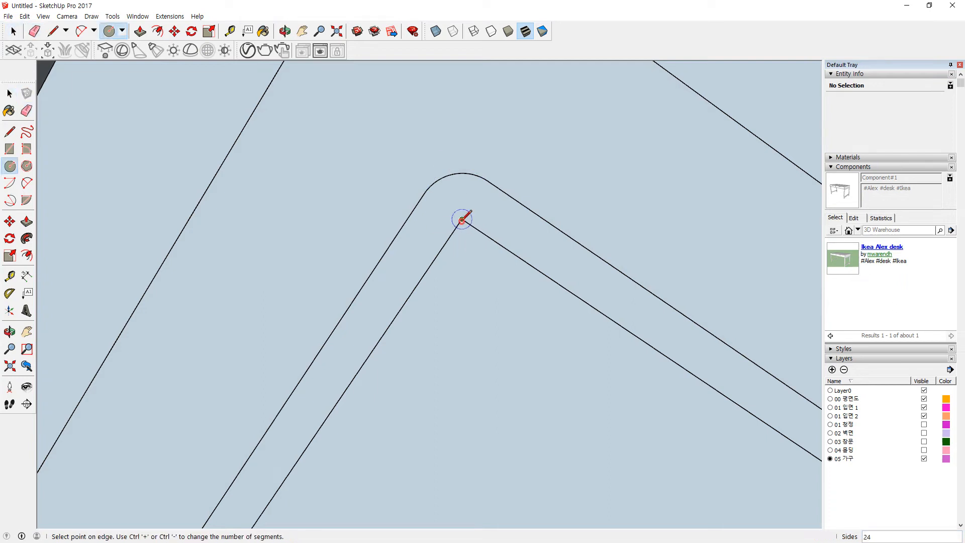
{"action": "left_click", "coordinate": [488, 180]}
{"action": "key", "text": "e"}
{"action": "left_click", "coordinate": [508, 218]}
{"action": "left_click", "coordinate": [480, 253]}
{"action": "scroll", "coordinate": [466, 277], "scroll_direction": "down", "scroll_amount": 10}
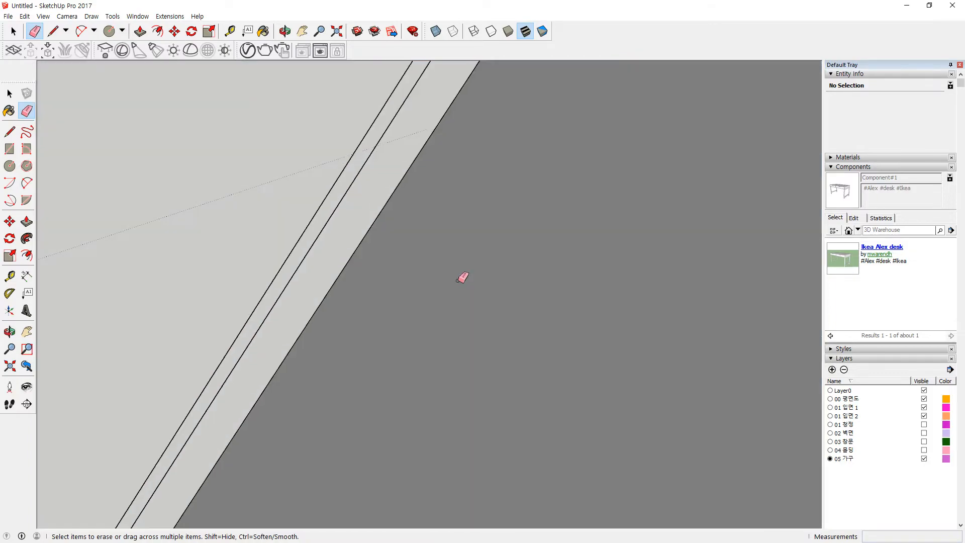
{"action": "scroll", "coordinate": [349, 165], "scroll_direction": "up", "scroll_amount": 10}
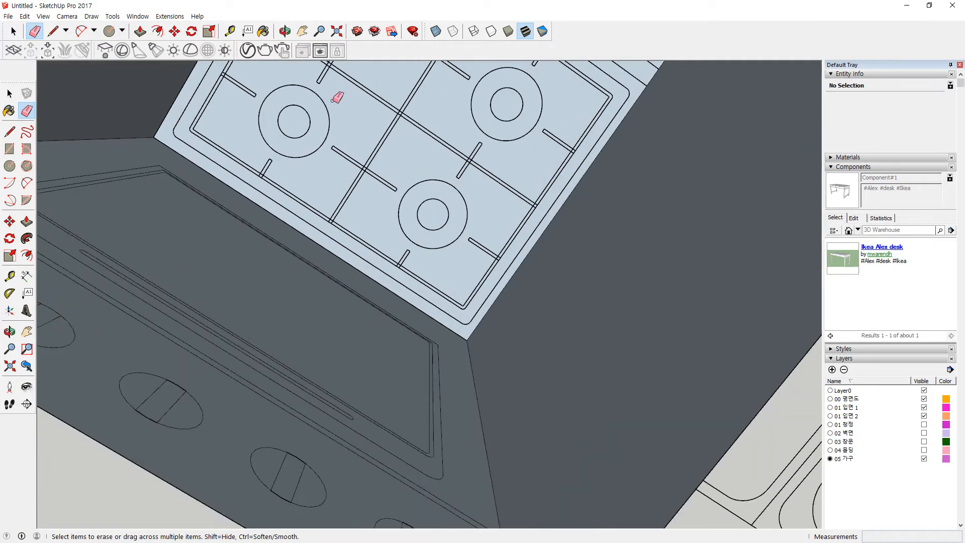
{"action": "mouse_move", "coordinate": [347, 190]}
{"action": "middle_mouse_down"}
{"action": "mouse_move", "coordinate": [373, 166]}
{"action": "mouse_move", "coordinate": [338, 289]}
{"action": "mouse_move", "coordinate": [319, 282]}
{"action": "middle_mouse_up"}
{"action": "scroll", "coordinate": [228, 183], "scroll_direction": "up", "scroll_amount": 2}
Step: Draw a rectangle from the slot's corner to its far end
{"action": "key", "text": "r"}
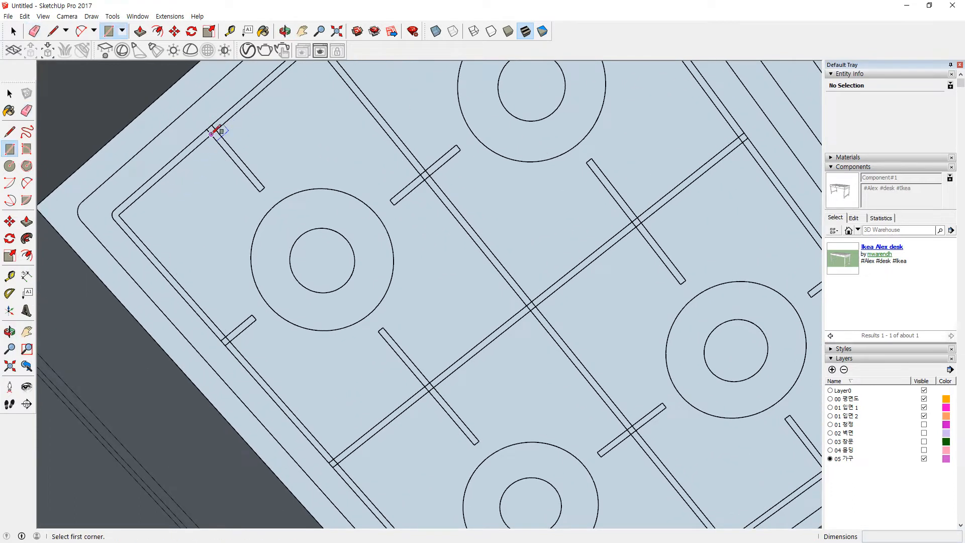
{"action": "scroll", "coordinate": [216, 132], "scroll_direction": "up", "scroll_amount": 3}
{"action": "left_click", "coordinate": [210, 132]}
{"action": "left_click", "coordinate": [295, 220]}
{"action": "key", "text": "e"}
{"action": "scroll", "coordinate": [382, 166], "scroll_direction": "down", "scroll_amount": 3}
{"action": "scroll", "coordinate": [334, 246], "scroll_direction": "up", "scroll_amount": 2}
{"action": "middle_click_drag", "start_coordinate": [334, 245], "coordinate": [323, 302], "text": "shift"}
Step: Draw thin grate-bar rectangles, including a 64 mm bar and a 54 by 5 mm bar
{"action": "key", "text": "r"}
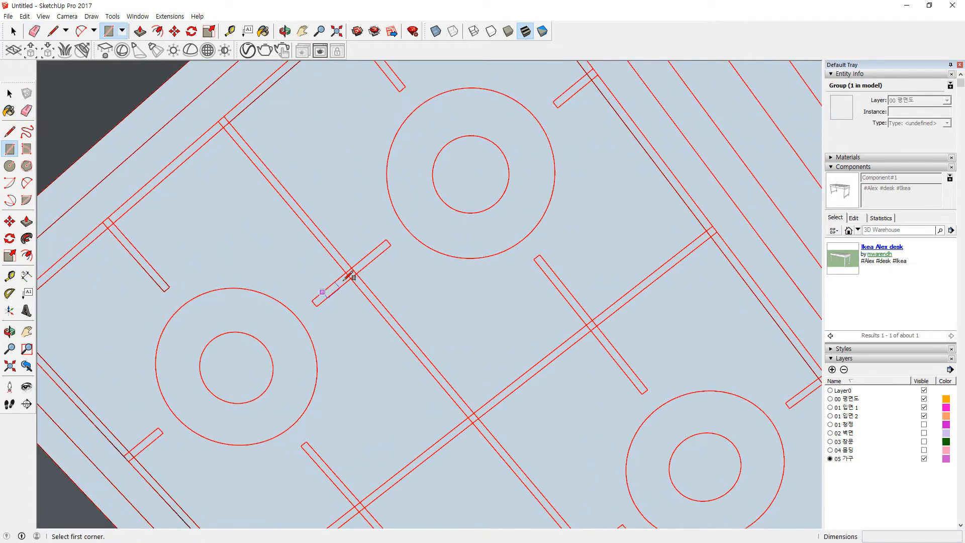
{"action": "left_click", "coordinate": [313, 300]}
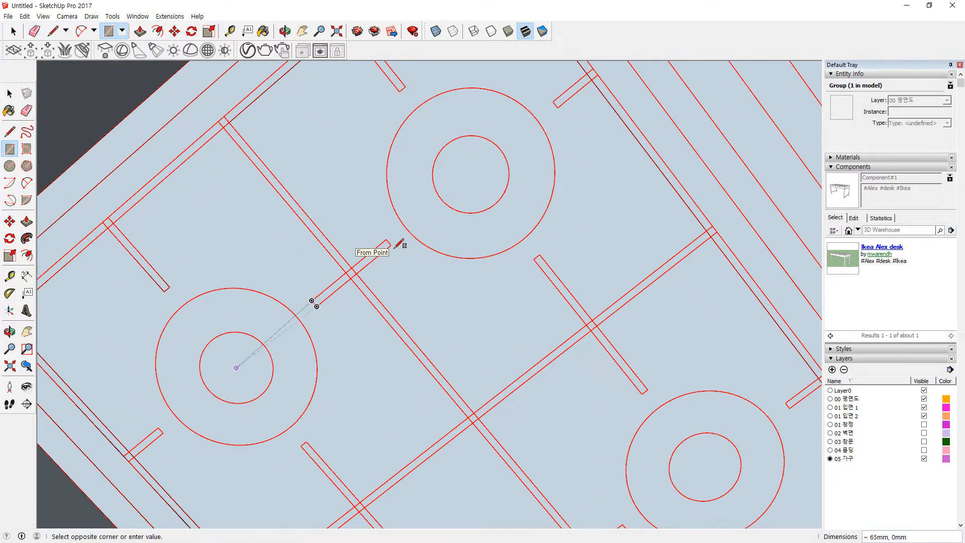
{"action": "middle_click_drag", "start_coordinate": [388, 129], "coordinate": [334, 280], "text": "shift"}
{"action": "left_click", "coordinate": [345, 409]}
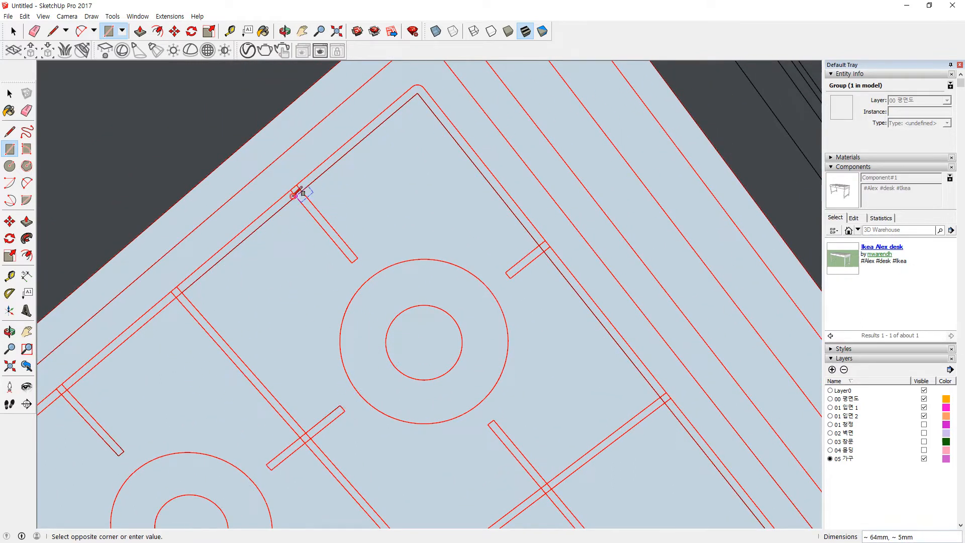
{"action": "left_click", "coordinate": [357, 257]}
{"action": "left_click", "coordinate": [506, 272]}
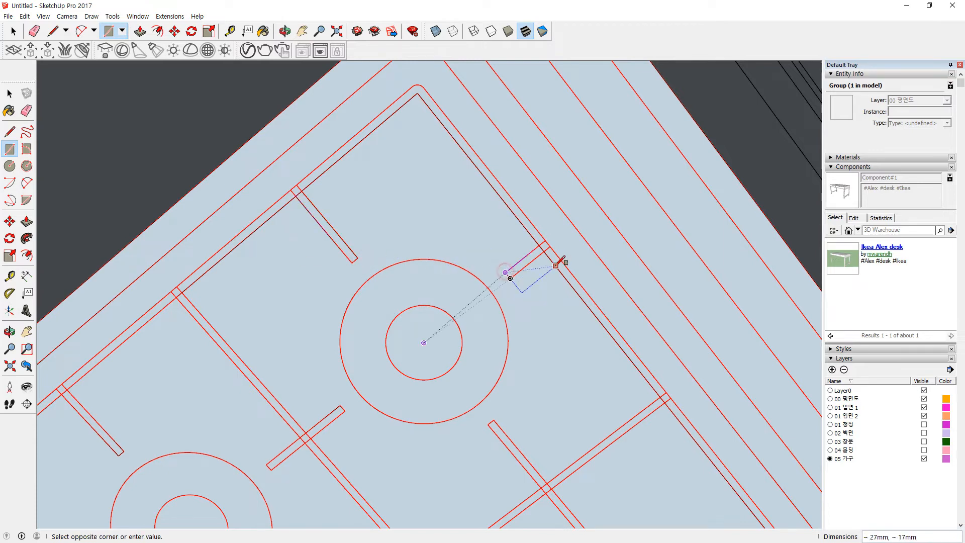
{"action": "left_click", "coordinate": [548, 251]}
{"action": "middle_click_drag", "start_coordinate": [556, 399], "coordinate": [447, 179], "text": "shift"}
{"action": "left_click", "coordinate": [382, 205]}
{"action": "left_click", "coordinate": [494, 345]}
Step: Close the remaining grate bar ends around the burners with thin strip rectangles
{"action": "left_click", "coordinate": [638, 359]}
{"action": "middle_click_drag", "start_coordinate": [657, 420], "coordinate": [528, 246]}
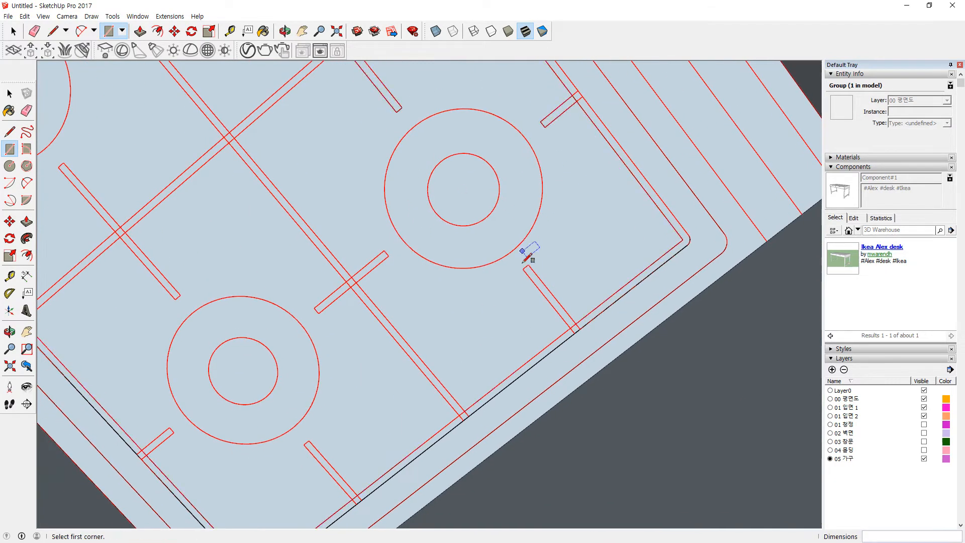
{"action": "left_click", "coordinate": [571, 327]}
{"action": "left_click", "coordinate": [388, 253]}
{"action": "left_click", "coordinate": [318, 313]}
{"action": "middle_click_drag", "start_coordinate": [345, 471], "coordinate": [396, 345], "text": "shift"}
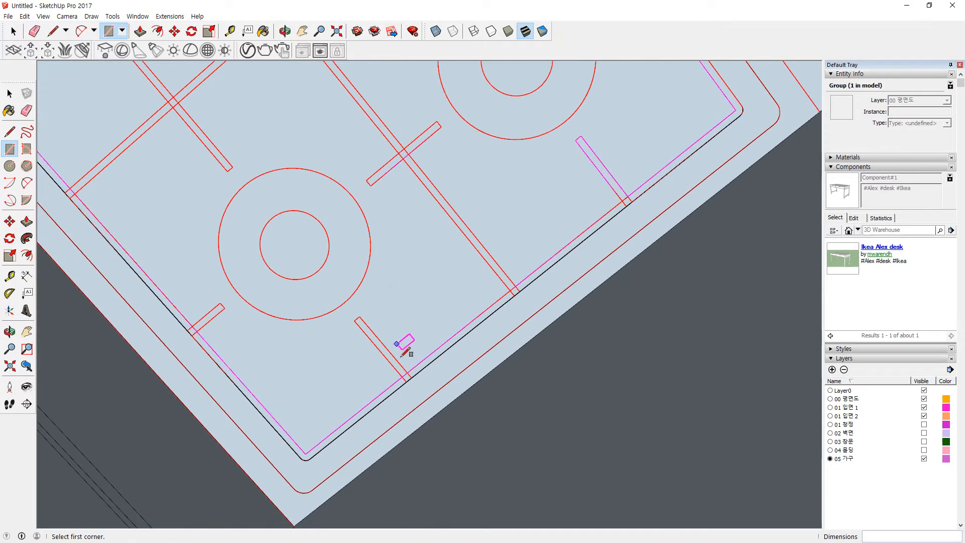
{"action": "left_click", "coordinate": [361, 318]}
{"action": "left_click", "coordinate": [197, 331]}
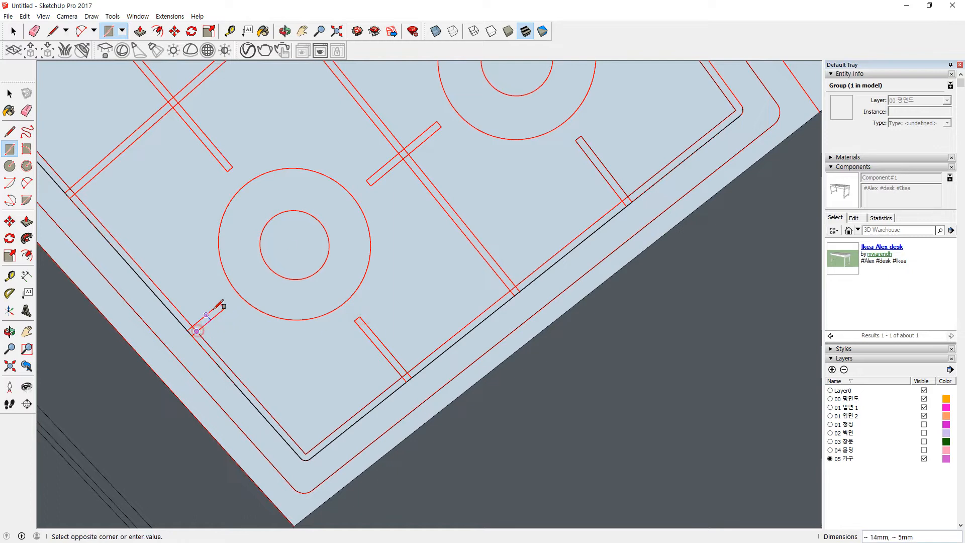
{"action": "left_click", "coordinate": [225, 306]}
{"action": "middle_click_drag", "start_coordinate": [151, 140], "coordinate": [316, 280], "text": "shift"}
{"action": "left_click", "coordinate": [151, 232]}
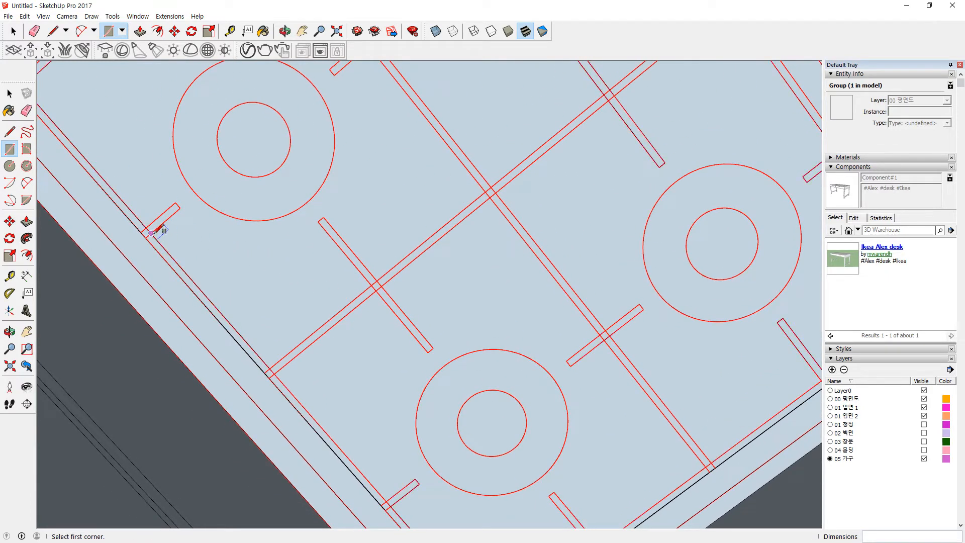
{"action": "left_click", "coordinate": [180, 207]}
{"action": "scroll", "coordinate": [334, 162], "scroll_direction": "down", "scroll_amount": 1}
{"action": "key", "text": "space"}
Step: Close off the last grate bar with a rectangle
{"action": "double_click", "coordinate": [371, 171]}
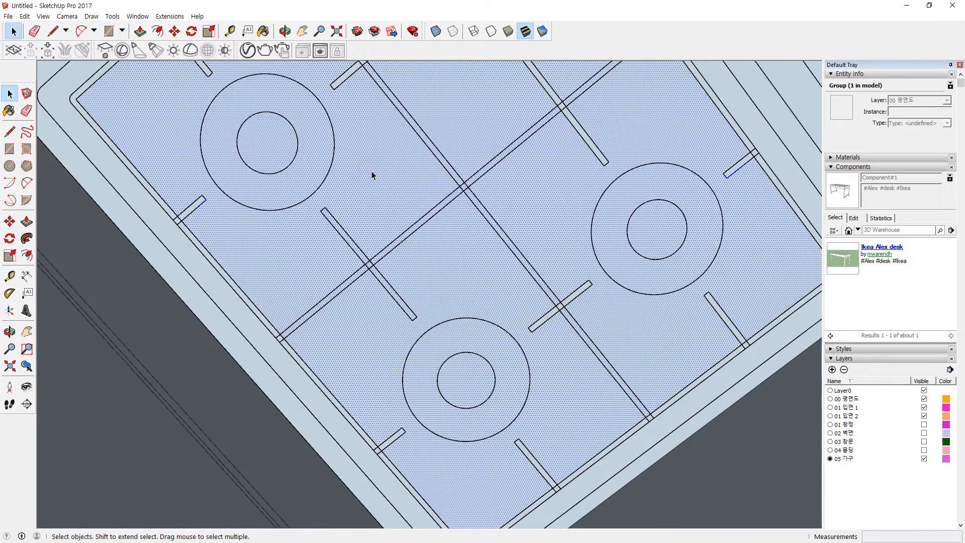
{"action": "scroll", "coordinate": [371, 170], "scroll_direction": "down", "scroll_amount": 2}
{"action": "middle_click_drag", "start_coordinate": [431, 172], "coordinate": [360, 280], "text": "shift"}
{"action": "key", "text": "r"}
{"action": "scroll", "coordinate": [271, 305], "scroll_direction": "up", "scroll_amount": 3}
{"action": "left_click", "coordinate": [272, 302]}
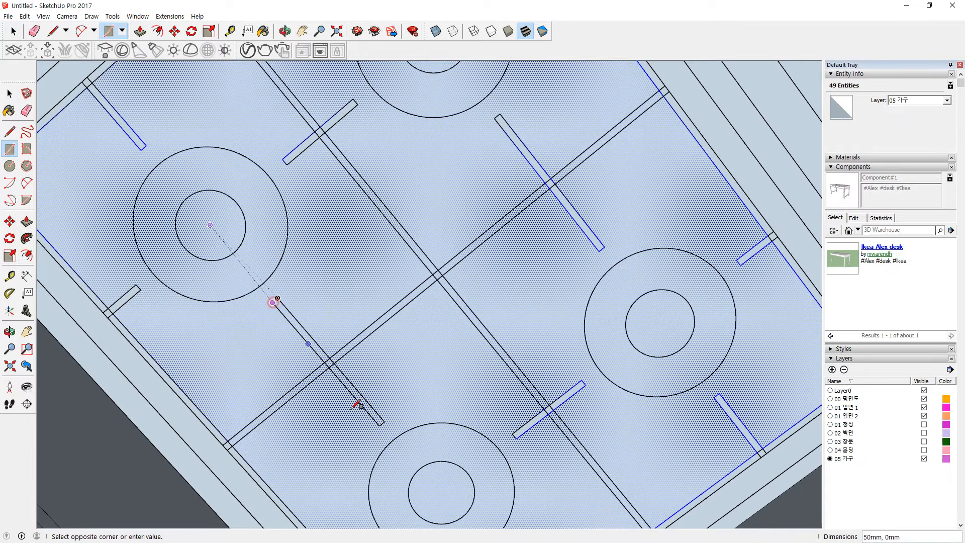
{"action": "left_click", "coordinate": [385, 422]}
{"action": "key", "text": "space"}
Step: Trace the inner disc and outer ring circles on the first burner
{"action": "left_click", "coordinate": [463, 393]}
{"action": "scroll", "coordinate": [448, 357], "scroll_direction": "down", "scroll_amount": 3}
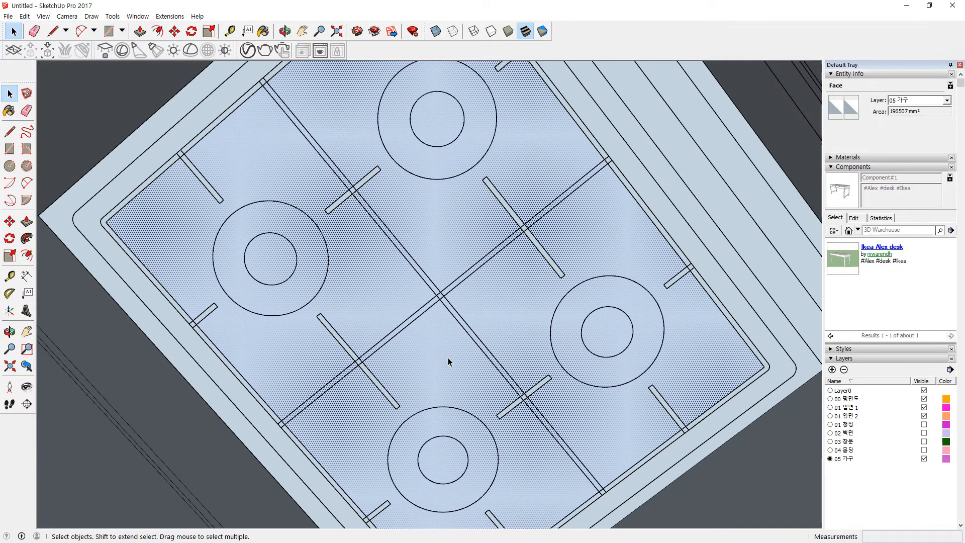
{"action": "scroll", "coordinate": [378, 272], "scroll_direction": "up", "scroll_amount": 5}
{"action": "scroll", "coordinate": [315, 288], "scroll_direction": "up", "scroll_amount": 2}
{"action": "key", "text": "c"}
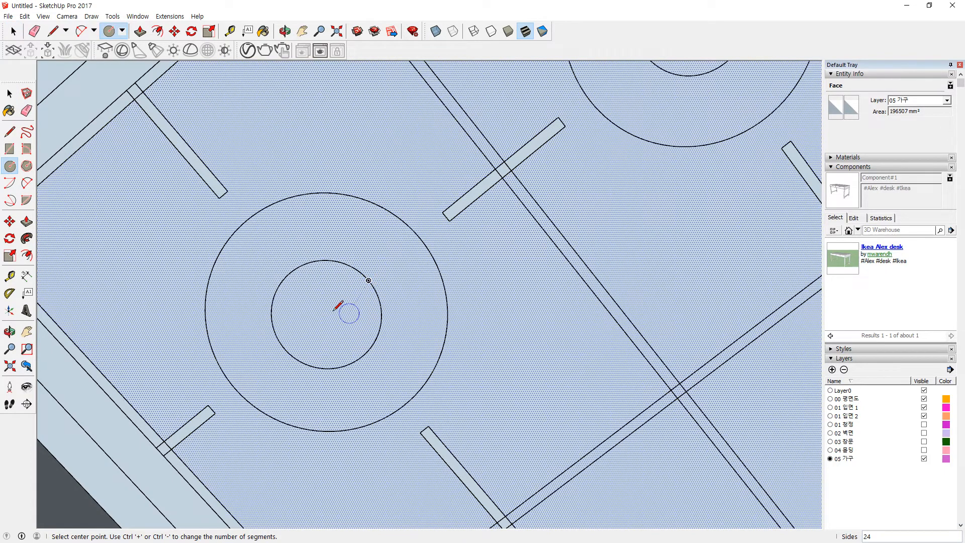
{"action": "left_click", "coordinate": [326, 314]}
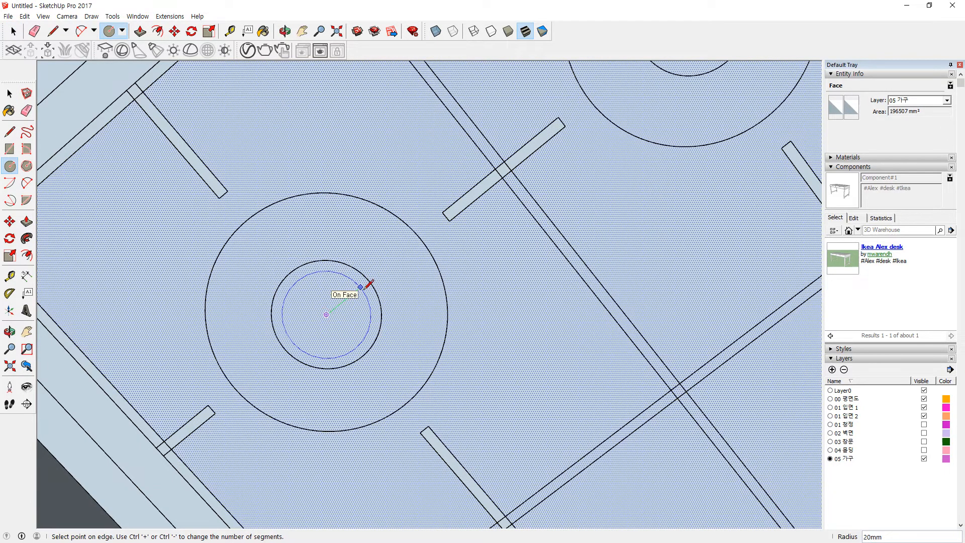
{"action": "left_click", "coordinate": [368, 280]}
{"action": "left_click", "coordinate": [327, 314]}
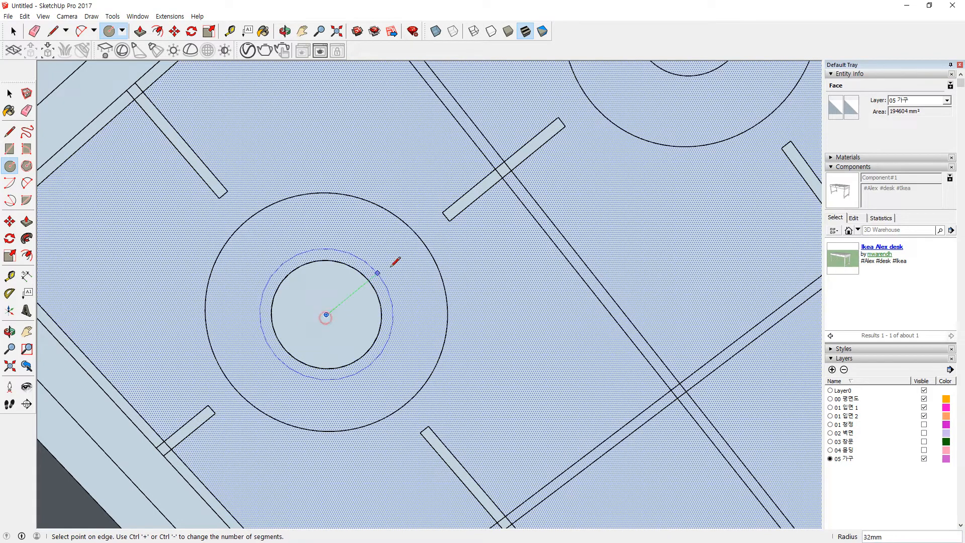
{"action": "left_click", "coordinate": [421, 238]}
Step: Copy the burner ring face onto the neighbouring burner's centre with Move and Ctrl
{"action": "scroll", "coordinate": [421, 238], "scroll_direction": "down", "scroll_amount": 3}
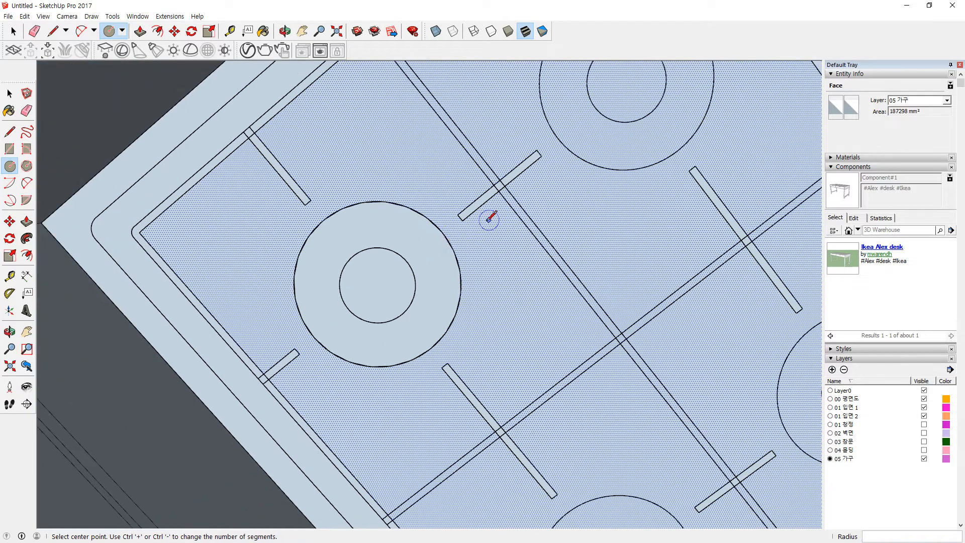
{"action": "key", "text": "space"}
{"action": "left_click", "coordinate": [437, 251]}
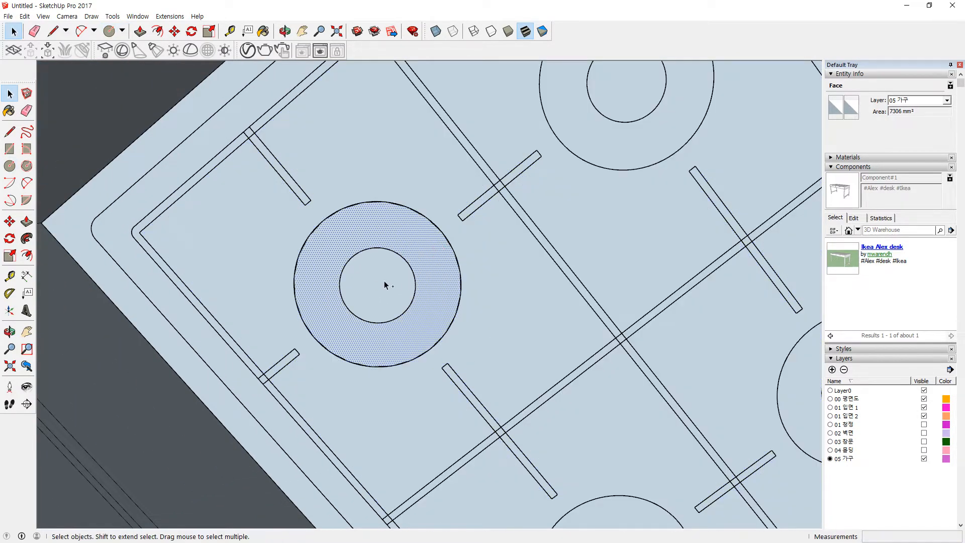
{"action": "key", "text": "m"}
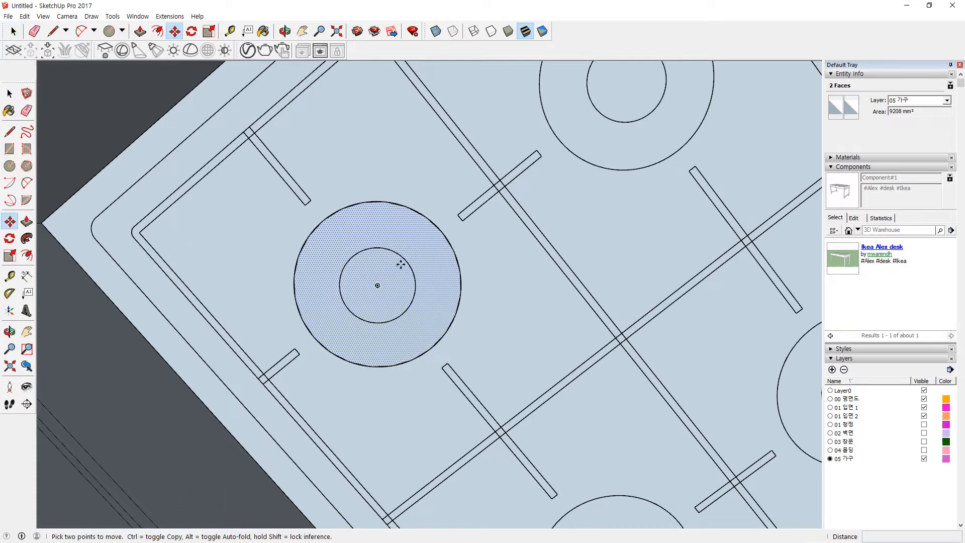
{"action": "left_click", "coordinate": [377, 286]}
{"action": "key", "text": "ctrl"}
{"action": "scroll", "coordinate": [505, 200], "scroll_direction": "down", "scroll_amount": 2}
{"action": "middle_click_drag", "start_coordinate": [505, 199], "coordinate": [391, 324], "text": "shift"}
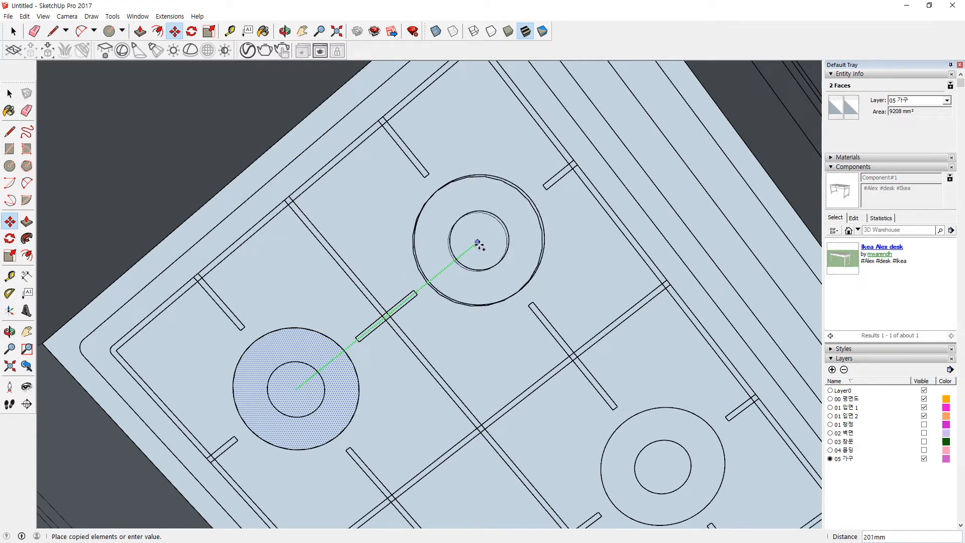
{"action": "left_click", "coordinate": [478, 243]}
{"action": "scroll", "coordinate": [481, 242], "scroll_direction": "up", "scroll_amount": 1}
{"action": "scroll", "coordinate": [490, 224], "scroll_direction": "up", "scroll_amount": 1}
Step: Trace the outer ring on the copied burner and both circles on the lower-right burner
{"action": "key", "text": "c"}
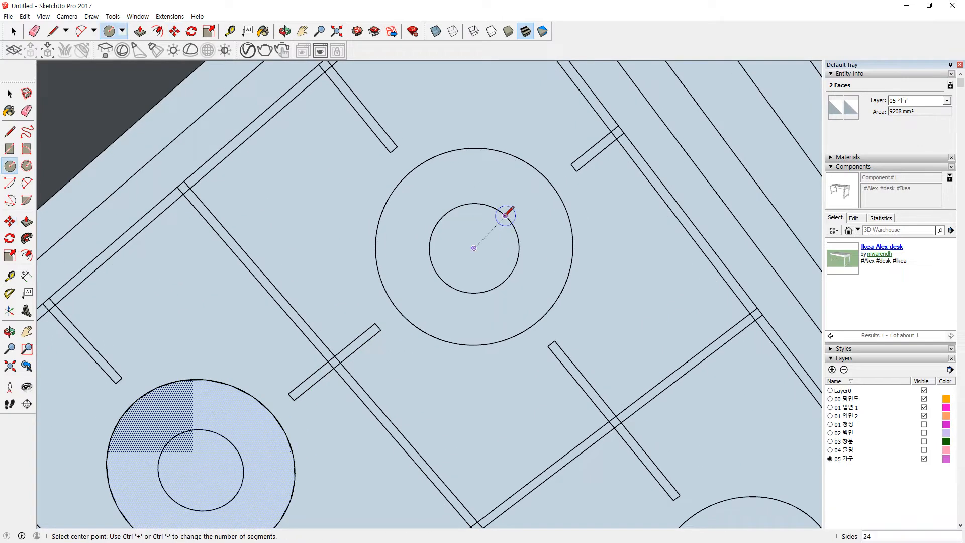
{"action": "left_click", "coordinate": [475, 248]}
{"action": "left_click", "coordinate": [551, 185]}
{"action": "scroll", "coordinate": [558, 256], "scroll_direction": "down", "scroll_amount": 2}
{"action": "middle_click_drag", "start_coordinate": [600, 336], "coordinate": [376, 121], "text": "shift"}
{"action": "scroll", "coordinate": [443, 220], "scroll_direction": "up", "scroll_amount": 2}
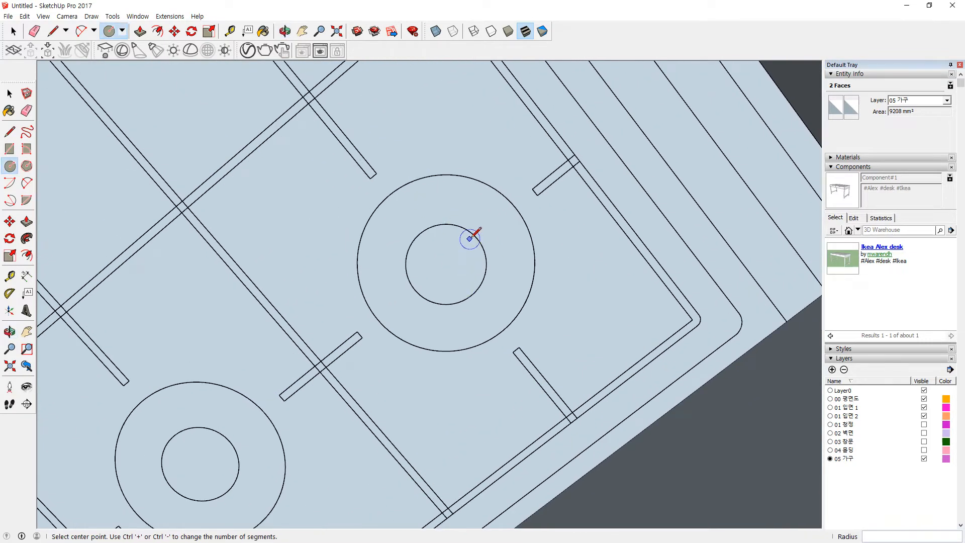
{"action": "left_click", "coordinate": [446, 264]}
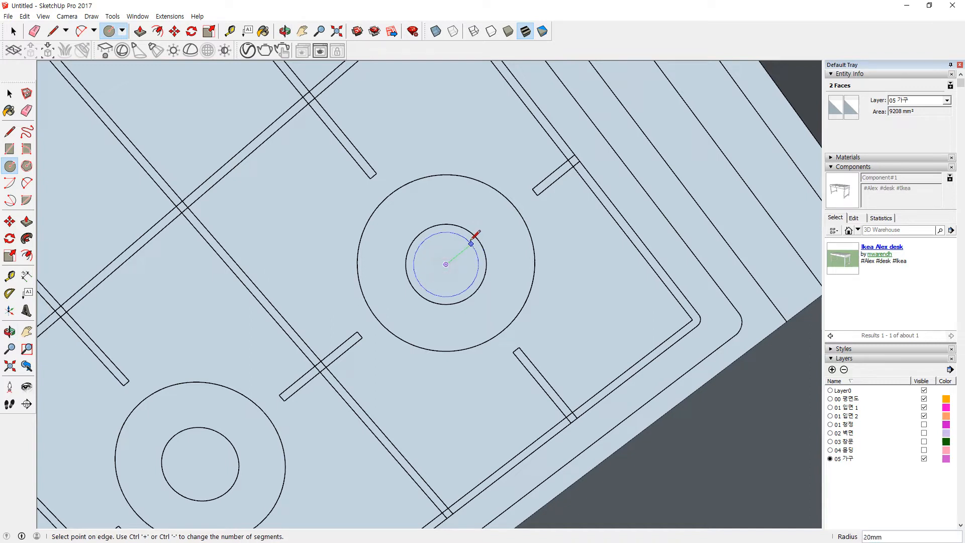
{"action": "left_click", "coordinate": [446, 264]}
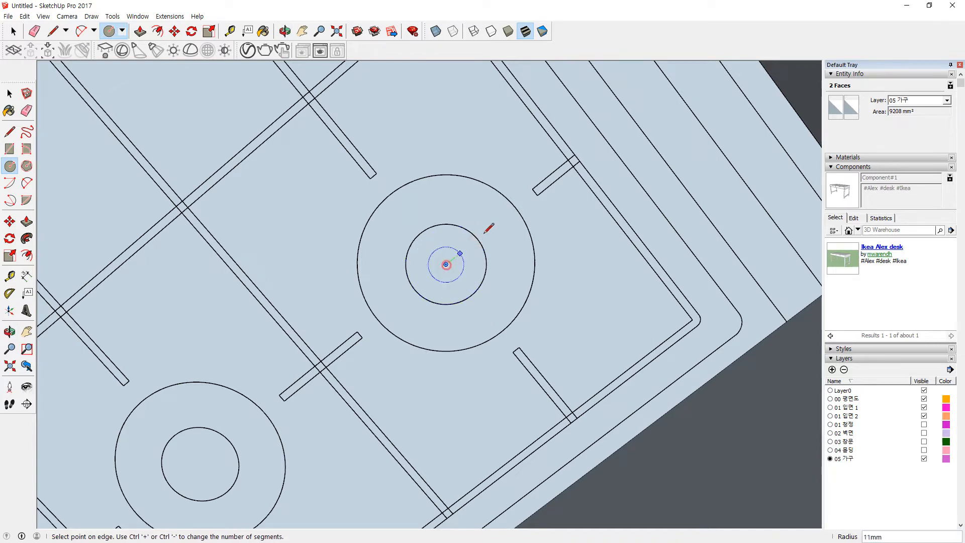
{"action": "left_click", "coordinate": [513, 204]}
{"action": "scroll", "coordinate": [264, 413], "scroll_direction": "down", "scroll_amount": 2}
{"action": "middle_click_drag", "start_coordinate": [256, 415], "coordinate": [352, 349], "text": "shift"}
{"action": "scroll", "coordinate": [320, 392], "scroll_direction": "up", "scroll_amount": 2}
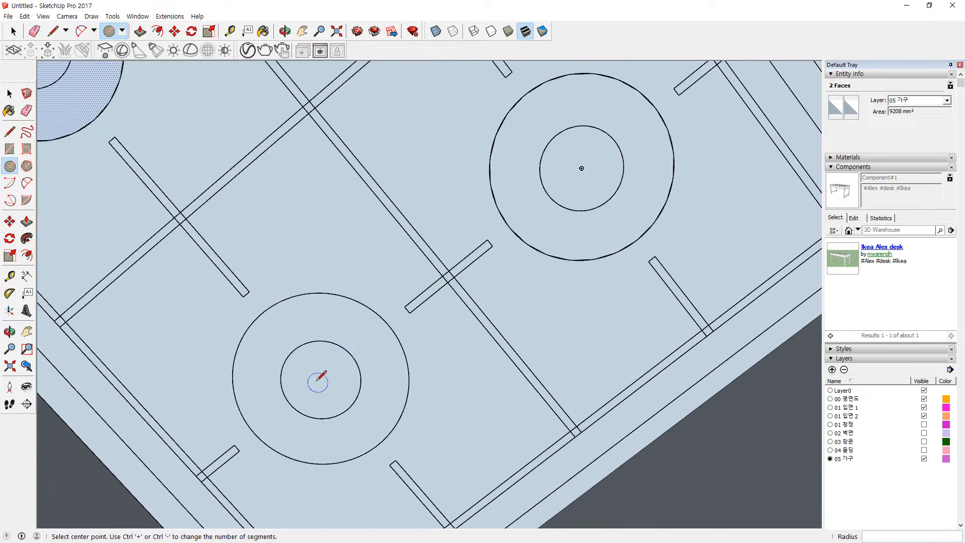
Step: Trace the inner and outer circles on the lower-left burner, then select everything
{"action": "left_click", "coordinate": [321, 379]}
{"action": "left_click", "coordinate": [350, 352]}
{"action": "left_click", "coordinate": [321, 379]}
{"action": "left_click", "coordinate": [389, 320]}
{"action": "scroll", "coordinate": [384, 334], "scroll_direction": "down", "scroll_amount": 2}
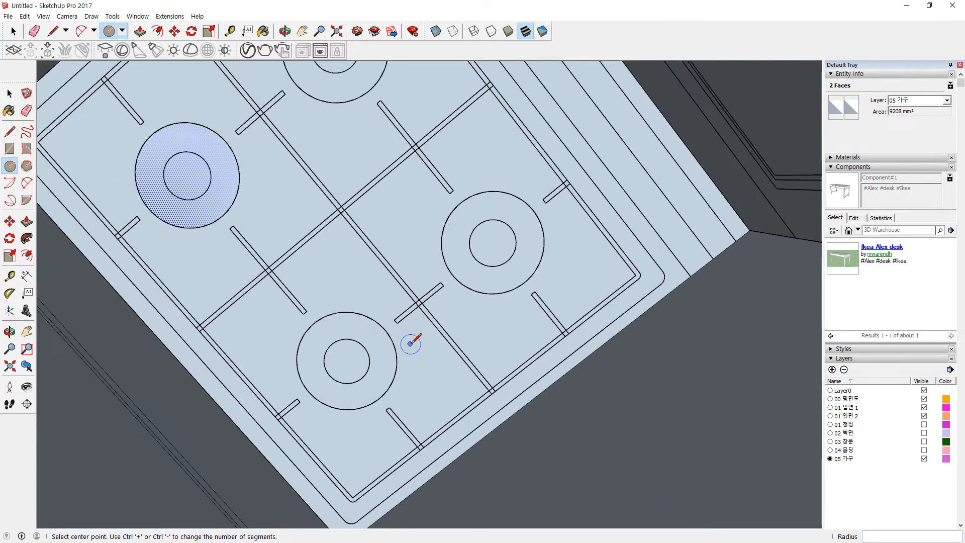
{"action": "key", "text": "space"}
{"action": "key", "text": "ctrl+a"}
{"action": "middle_click_drag", "start_coordinate": [418, 349], "coordinate": [401, 326]}
{"action": "left_click", "coordinate": [607, 156]}
{"action": "left_click", "coordinate": [385, 215]}
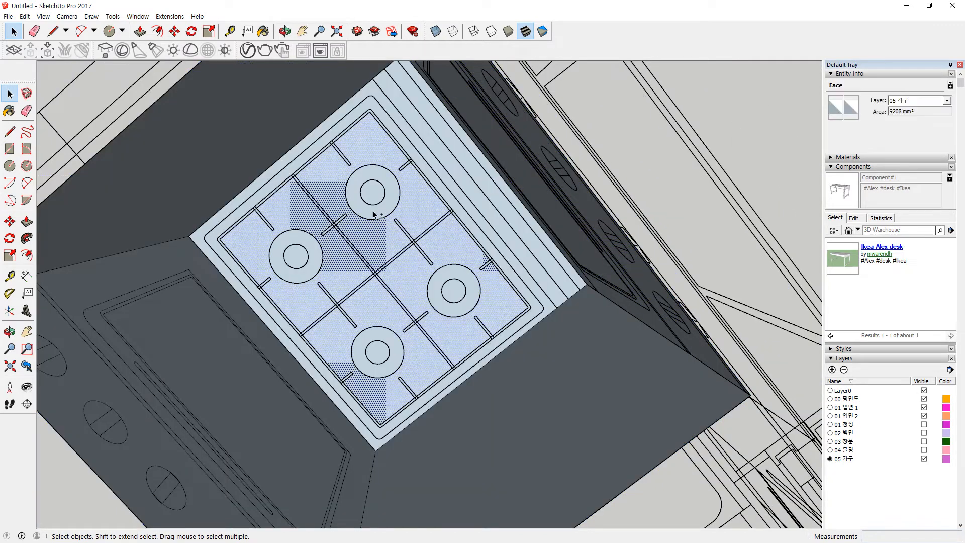
{"action": "left_click", "coordinate": [435, 160], "text": "ctrl"}
{"action": "left_click", "coordinate": [435, 161], "text": "ctrl"}
{"action": "left_click", "coordinate": [422, 147], "text": "ctrl"}
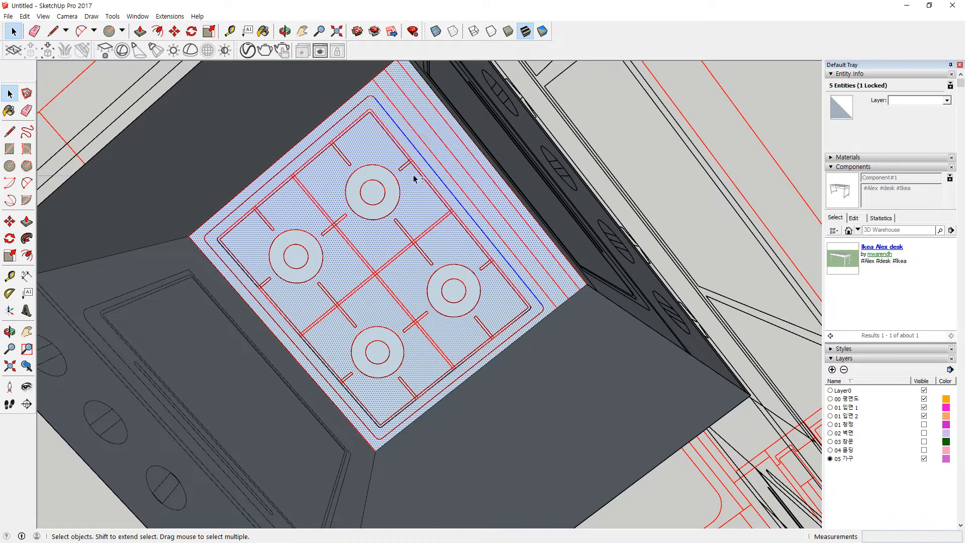
{"action": "left_click", "coordinate": [384, 195], "text": "ctrl"}
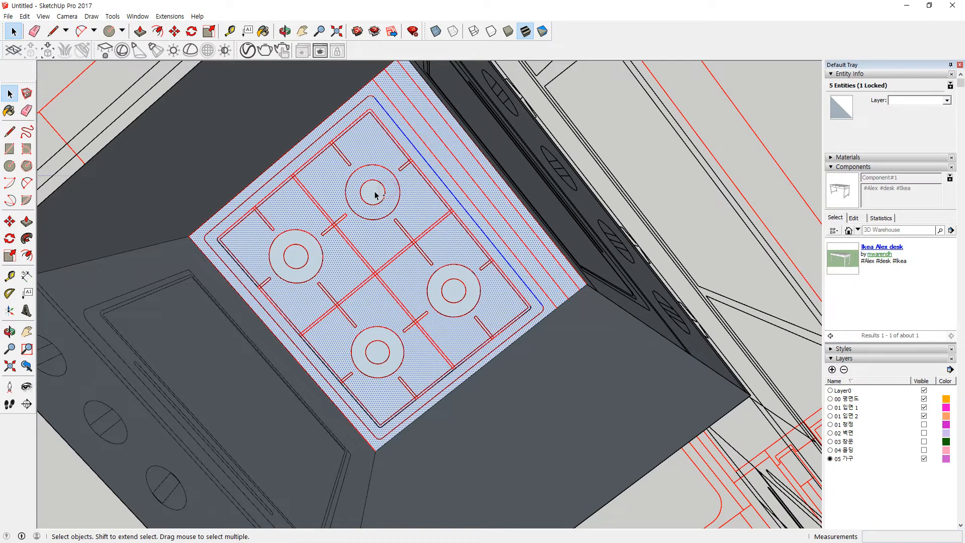
{"action": "left_click", "coordinate": [345, 157], "text": "ctrl"}
{"action": "scroll", "coordinate": [342, 160], "scroll_direction": "up", "scroll_amount": 5}
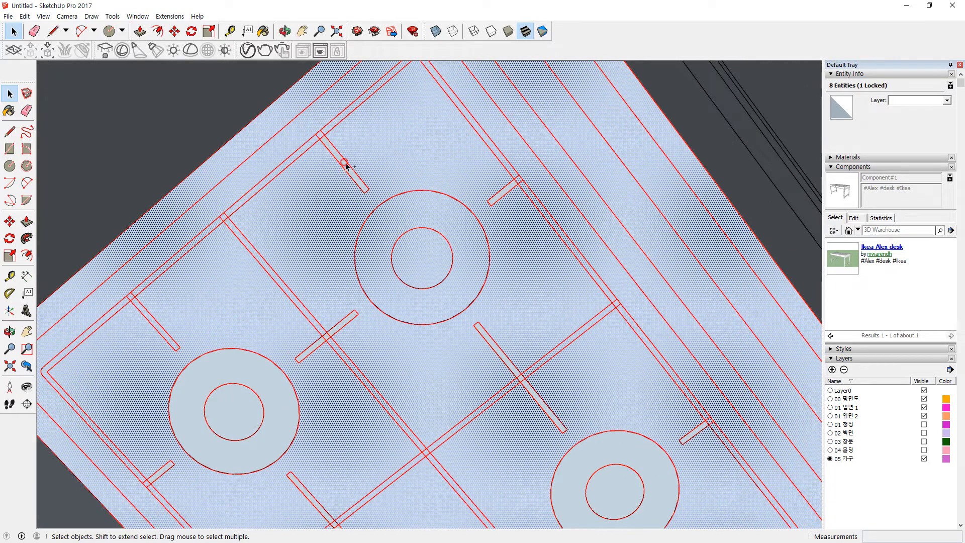
{"action": "left_click_drag", "start_coordinate": [305, 123], "coordinate": [391, 200], "text": "ctrl"}
{"action": "left_click_drag", "start_coordinate": [463, 280], "coordinate": [568, 448], "text": "ctrl"}
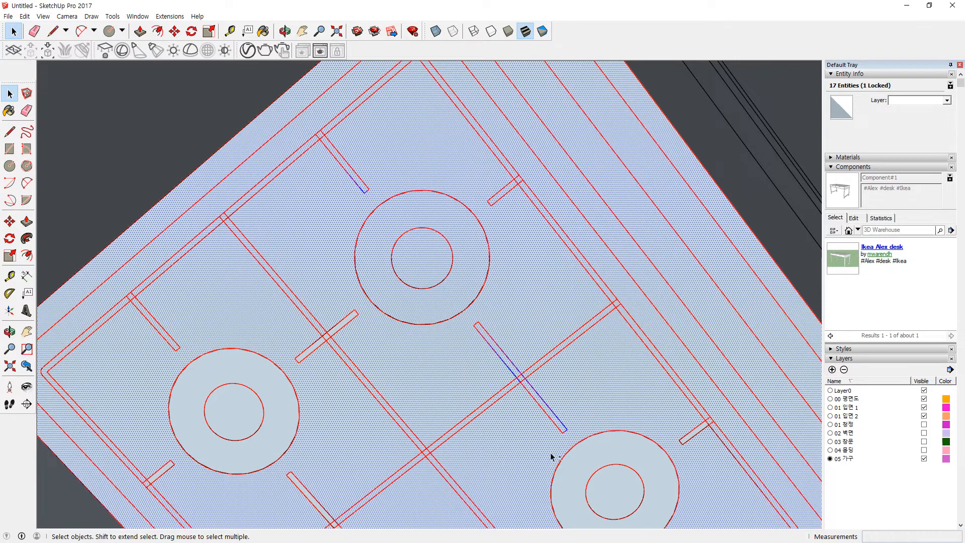
{"action": "left_click", "coordinate": [631, 474], "text": "shift"}
{"action": "left_click_drag", "start_coordinate": [655, 331], "coordinate": [732, 459], "text": "shift"}
{"action": "left_click_drag", "start_coordinate": [245, 268], "coordinate": [429, 401], "text": "shift"}
{"action": "scroll", "coordinate": [226, 367], "scroll_direction": "down", "scroll_amount": 2}
{"action": "middle_click_drag", "start_coordinate": [243, 400], "coordinate": [243, 270], "text": "shift"}
{"action": "left_click_drag", "start_coordinate": [140, 281], "coordinate": [267, 394], "text": "shift"}
{"action": "left_click_drag", "start_coordinate": [263, 318], "coordinate": [399, 456], "text": "shift"}
{"action": "left_click_drag", "start_coordinate": [402, 338], "coordinate": [502, 434], "text": "shift"}
{"action": "middle_click_drag", "start_coordinate": [502, 461], "coordinate": [476, 373], "text": "shift"}
{"action": "left_click_drag", "start_coordinate": [631, 380], "coordinate": [631, 380], "text": "shift"}
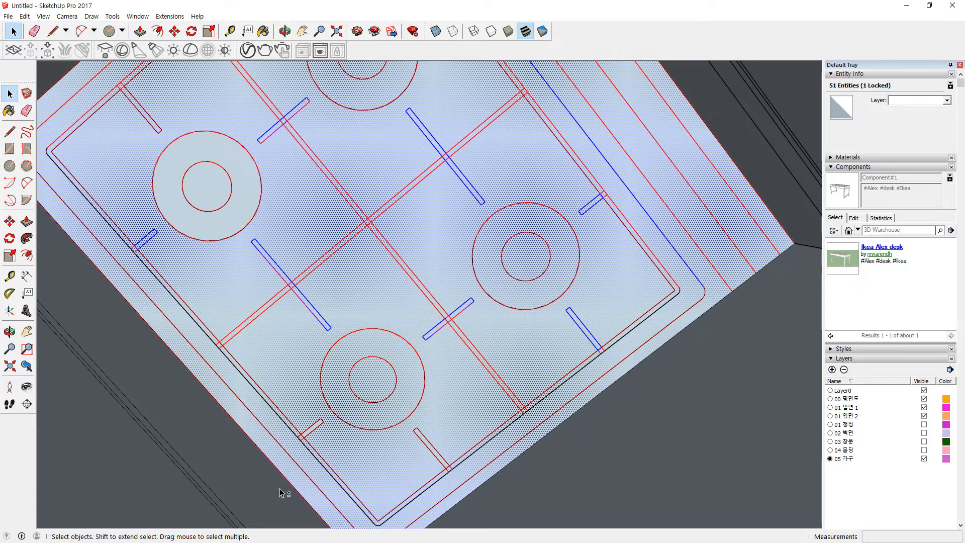
{"action": "left_click_drag", "start_coordinate": [275, 395], "coordinate": [352, 470], "text": "shift"}
{"action": "left_click_drag", "start_coordinate": [444, 471], "coordinate": [450, 481], "text": "shift"}
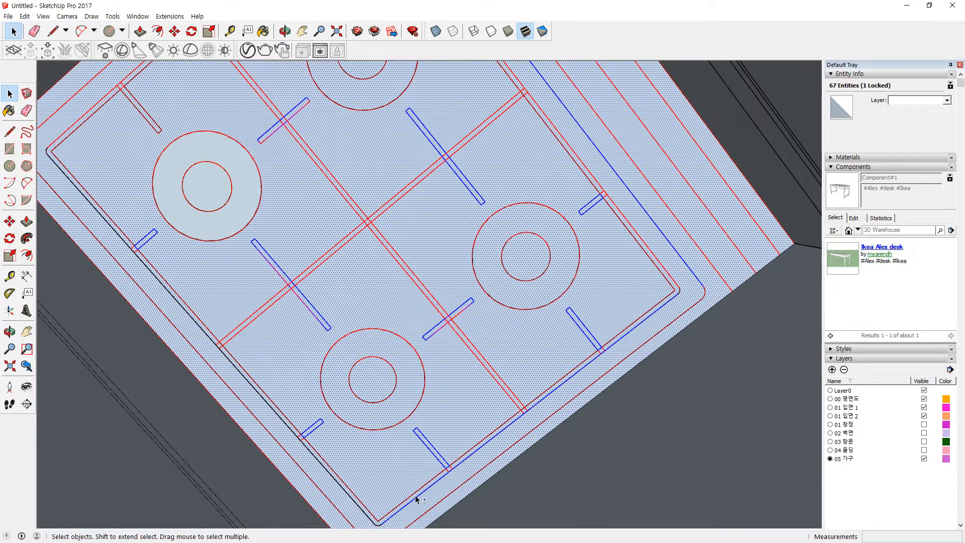
{"action": "scroll", "coordinate": [391, 506], "scroll_direction": "down", "scroll_amount": 2}
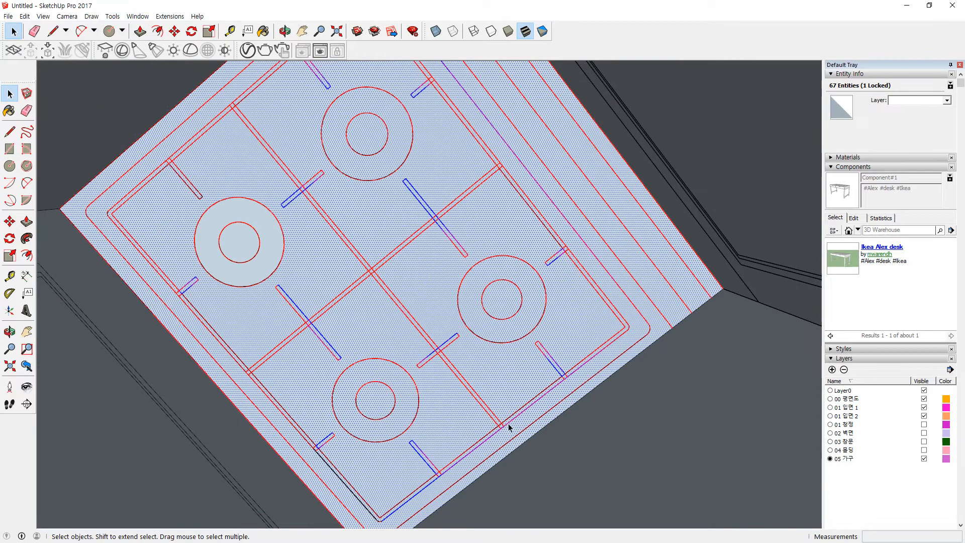
{"action": "scroll", "coordinate": [544, 331], "scroll_direction": "down", "scroll_amount": 4}
{"action": "middle_click_drag", "start_coordinate": [522, 420], "coordinate": [497, 155]}
{"action": "middle_click_drag", "start_coordinate": [484, 399], "coordinate": [642, 238]}
{"action": "left_click", "coordinate": [684, 131]}
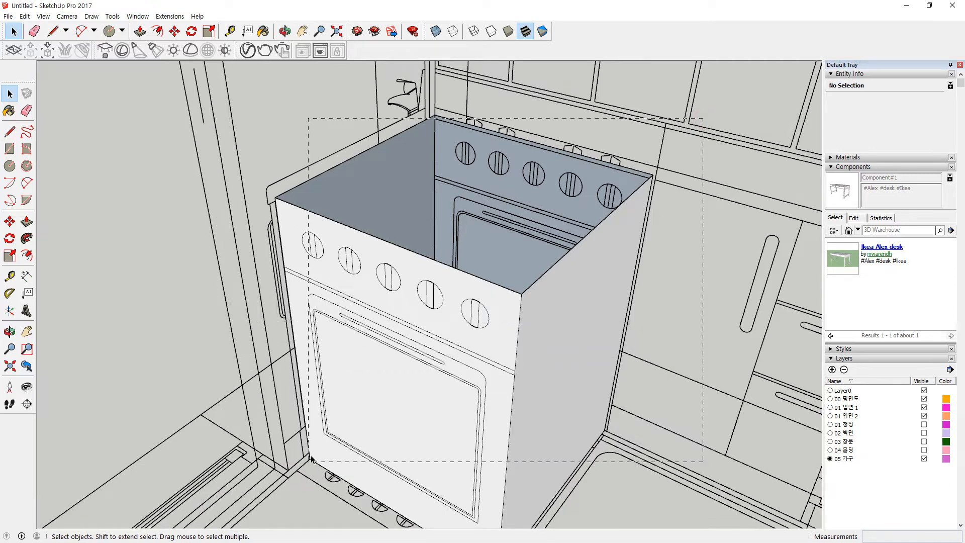
{"action": "left_click_drag", "start_coordinate": [259, 198], "coordinate": [260, 198]}
{"action": "middle_click_drag", "start_coordinate": [398, 431], "coordinate": [498, 317]}
{"action": "scroll", "coordinate": [549, 416], "scroll_direction": "down", "scroll_amount": 3}
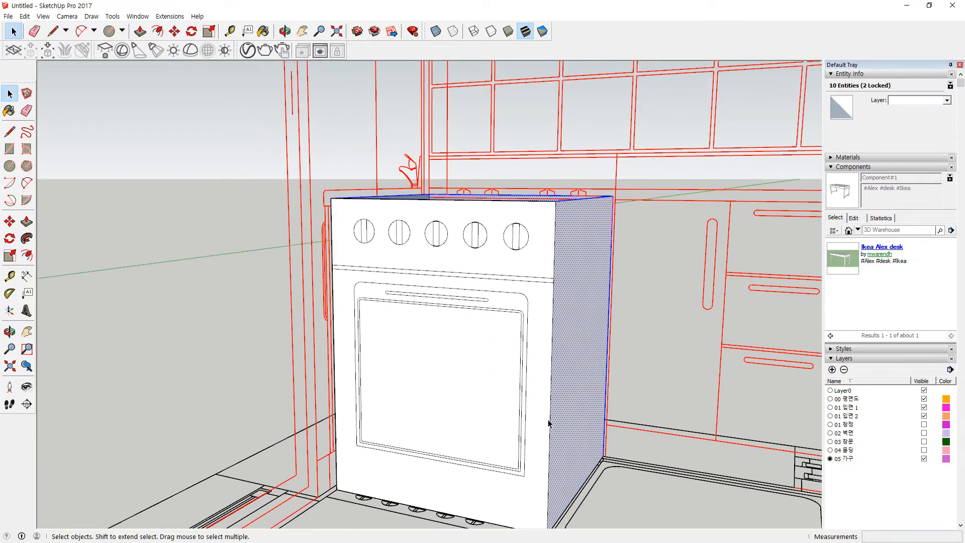
{"action": "middle_click_drag", "start_coordinate": [617, 413], "coordinate": [636, 201]}
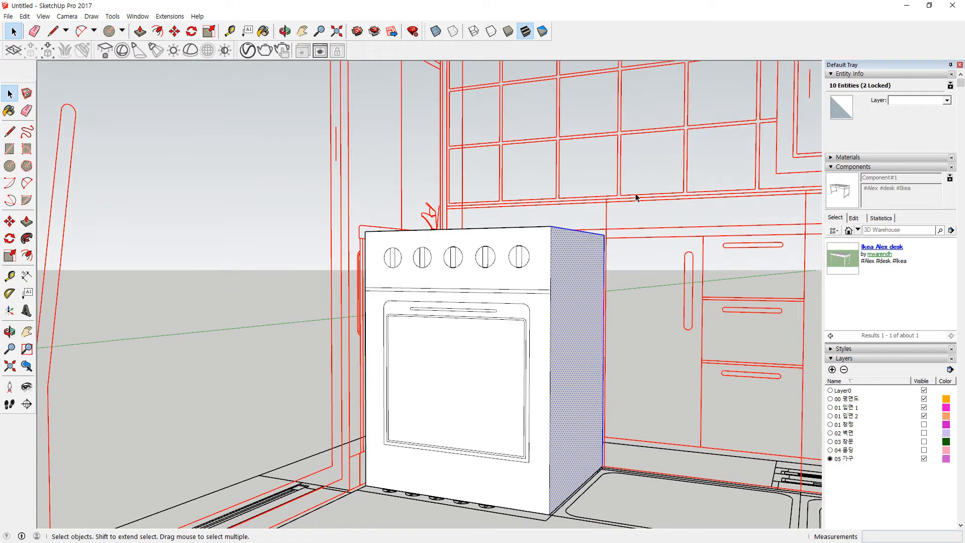
{"action": "left_click_drag", "start_coordinate": [331, 469], "coordinate": [331, 469]}
{"action": "middle_click_drag", "start_coordinate": [412, 367], "coordinate": [611, 123]}
Step: Select the whole stove and make it a group
{"action": "left_click_drag", "start_coordinate": [614, 129], "coordinate": [367, 418]}
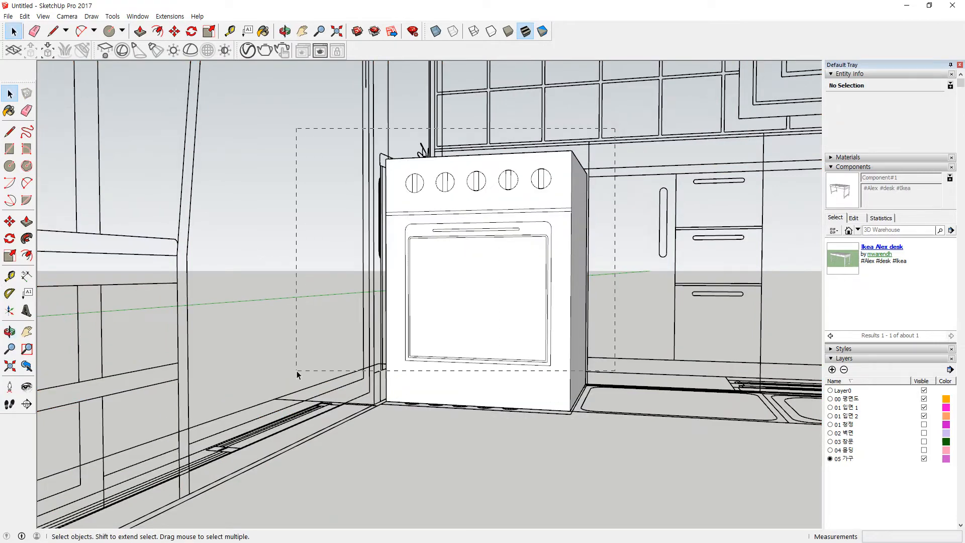
{"action": "left_click_drag", "start_coordinate": [297, 375], "coordinate": [296, 375]}
{"action": "middle_click_drag", "start_coordinate": [528, 291], "coordinate": [528, 210]}
{"action": "right_click", "coordinate": [548, 243]}
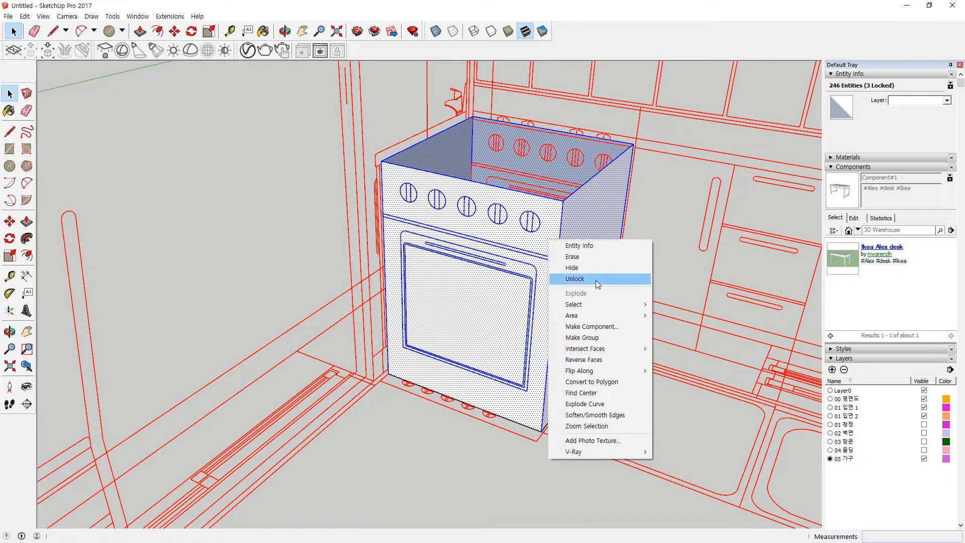
{"action": "left_click", "coordinate": [583, 338]}
Step: Inside the stove group, move the cooktop 780mm up to the stove's top corner
{"action": "middle_click_drag", "start_coordinate": [583, 337], "coordinate": [435, 411]}
{"action": "double_click", "coordinate": [485, 361]}
{"action": "double_click", "coordinate": [485, 361]}
{"action": "middle_click_drag", "start_coordinate": [485, 361], "coordinate": [504, 324]}
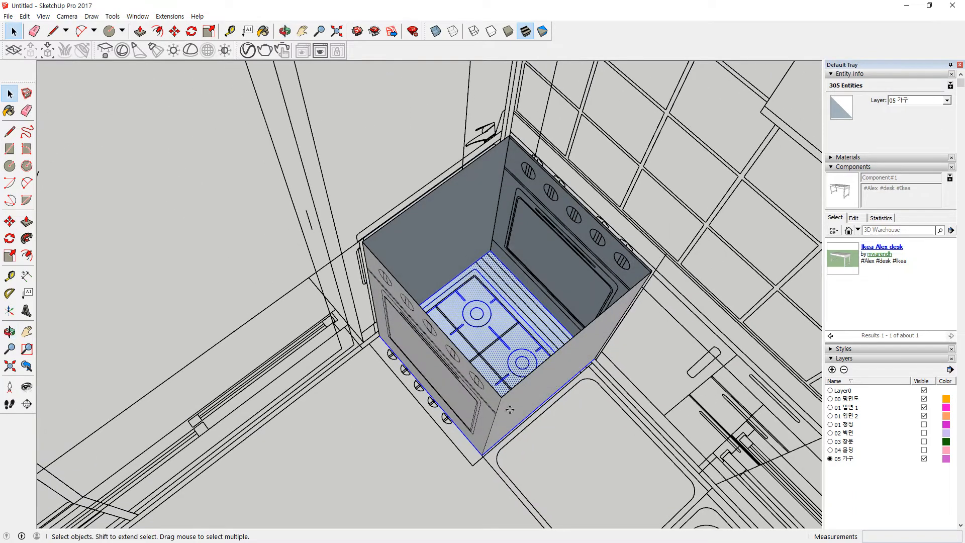
{"action": "key", "text": "m"}
{"action": "scroll", "coordinate": [486, 453], "scroll_direction": "up", "scroll_amount": 8}
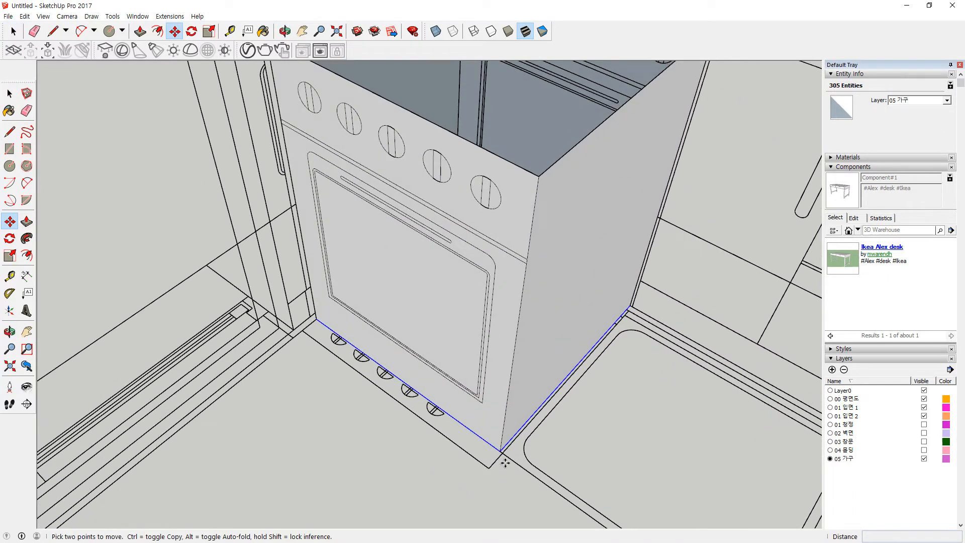
{"action": "left_click", "coordinate": [499, 451]}
{"action": "left_click", "coordinate": [542, 175]}
Step: Reverse the cooktop's faces and deselect it, viewing the stove from the front
{"action": "right_click", "coordinate": [525, 123]}
{"action": "left_click", "coordinate": [565, 237]}
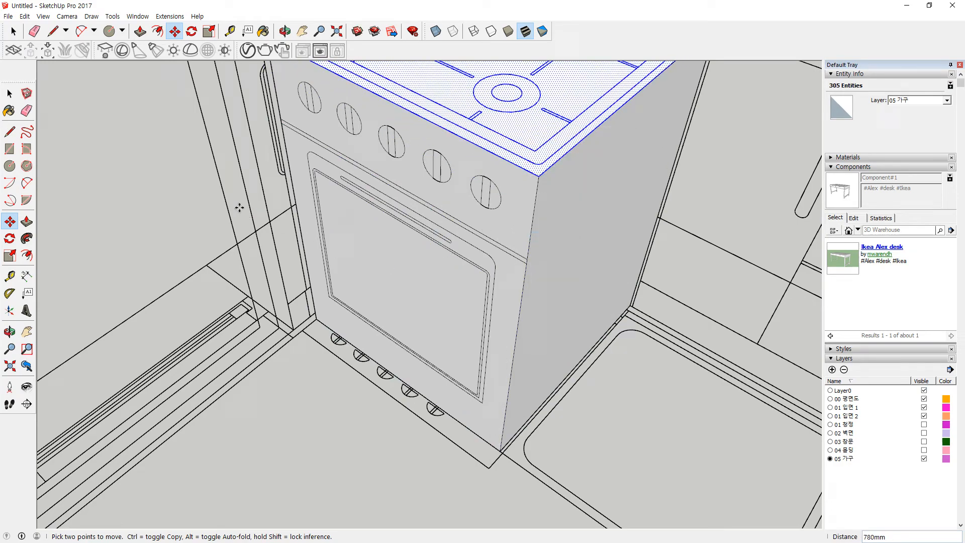
{"action": "key", "text": "space"}
{"action": "left_click", "coordinate": [196, 196]}
{"action": "scroll", "coordinate": [438, 211], "scroll_direction": "down", "scroll_amount": 3}
{"action": "middle_click_drag", "start_coordinate": [519, 189], "coordinate": [482, 211]}
{"action": "scroll", "coordinate": [459, 209], "scroll_direction": "up", "scroll_amount": 8}
{"action": "middle_click_drag", "start_coordinate": [300, 269], "coordinate": [442, 300]}
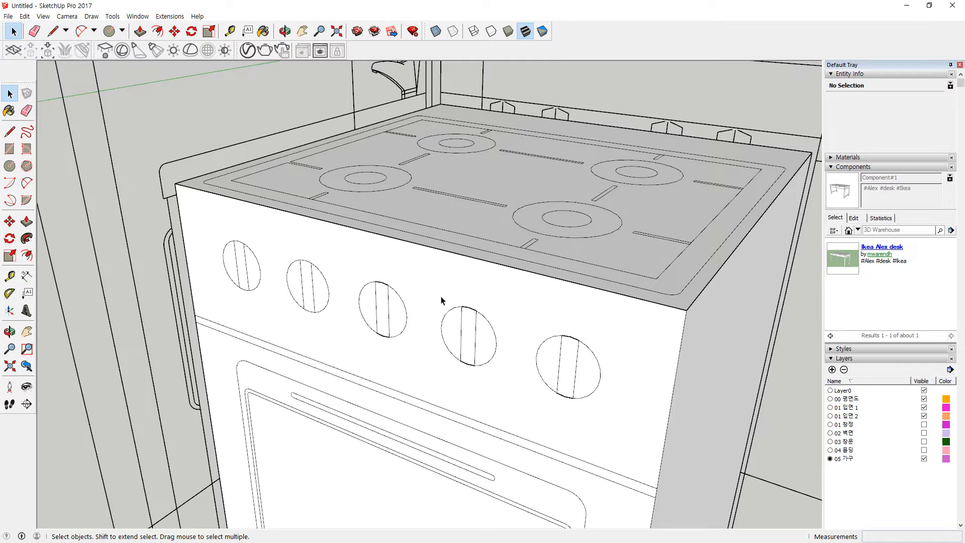
Step: Undo raising the cooktop and select its border band face
{"action": "middle_click_drag", "start_coordinate": [400, 216], "coordinate": [374, 400]}
{"action": "left_click", "coordinate": [417, 258]}
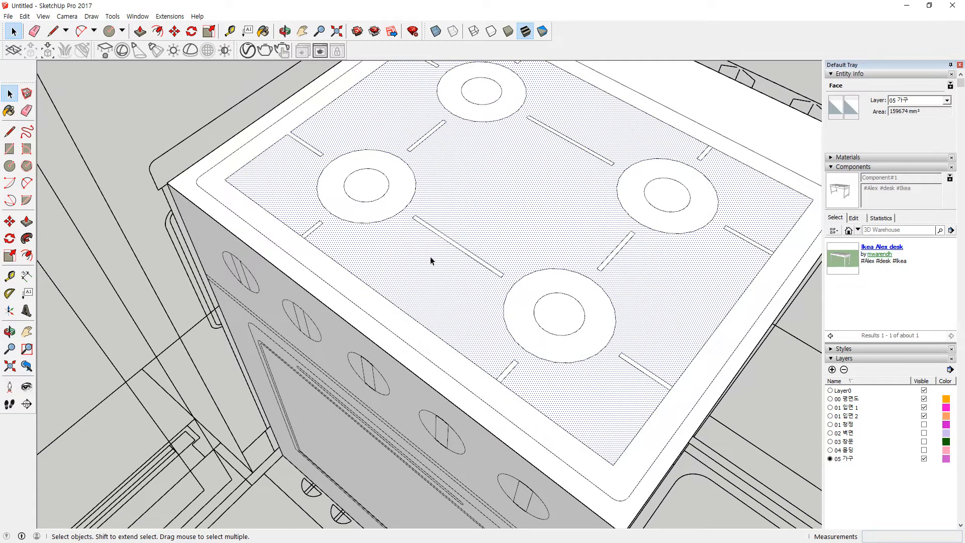
{"action": "key", "text": "ctrl+z"}
{"action": "key", "text": "ctrl+z"}
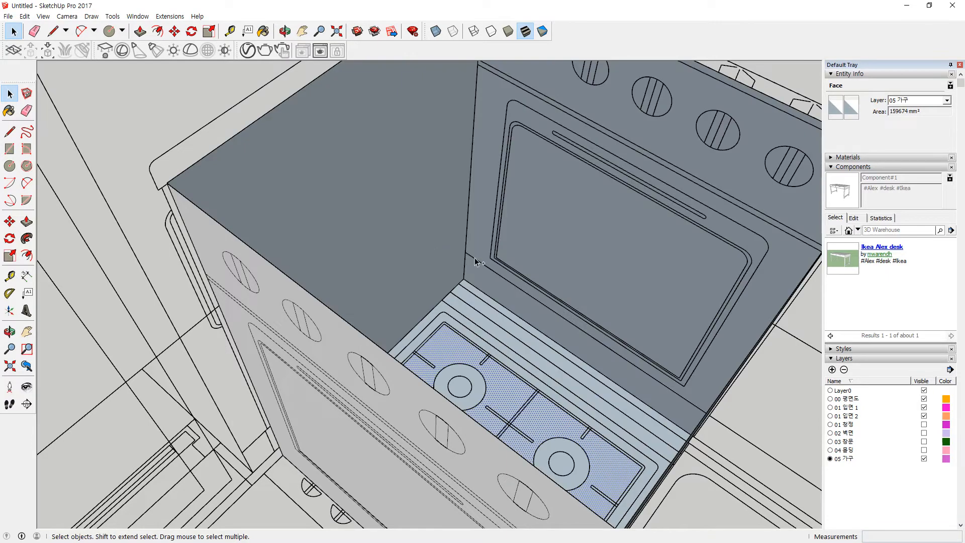
{"action": "scroll", "coordinate": [472, 298], "scroll_direction": "up", "scroll_amount": 6}
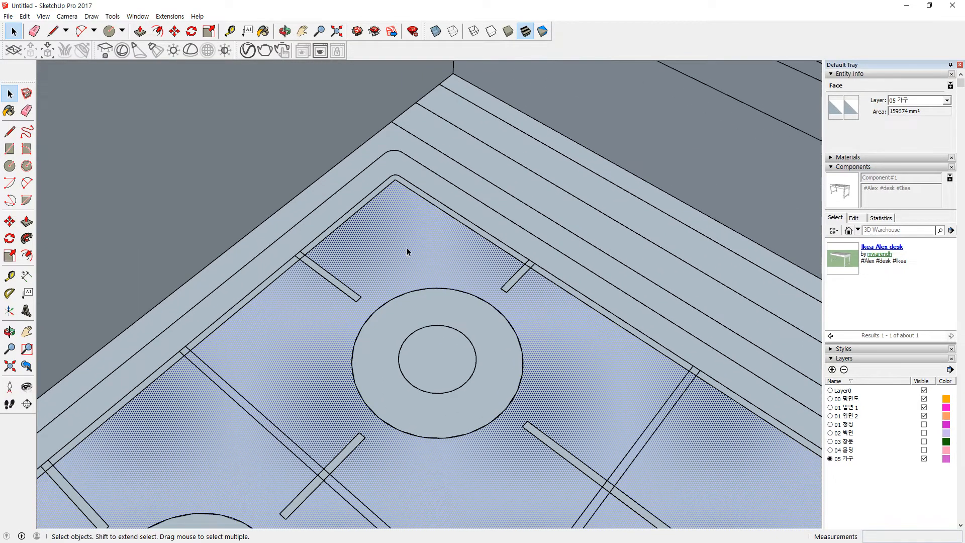
{"action": "left_click", "coordinate": [463, 202]}
{"action": "left_click", "coordinate": [460, 215]}
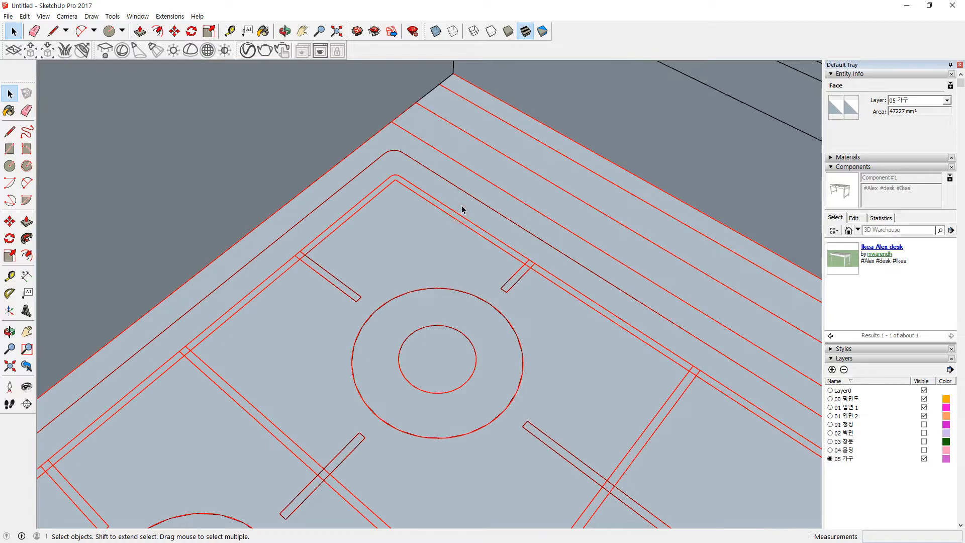
{"action": "scroll", "coordinate": [461, 205], "scroll_direction": "up", "scroll_amount": 2}
{"action": "left_click", "coordinate": [480, 215]}
Step: Offset the border band to create an inset outline at the inner edge
{"action": "key", "text": "f"}
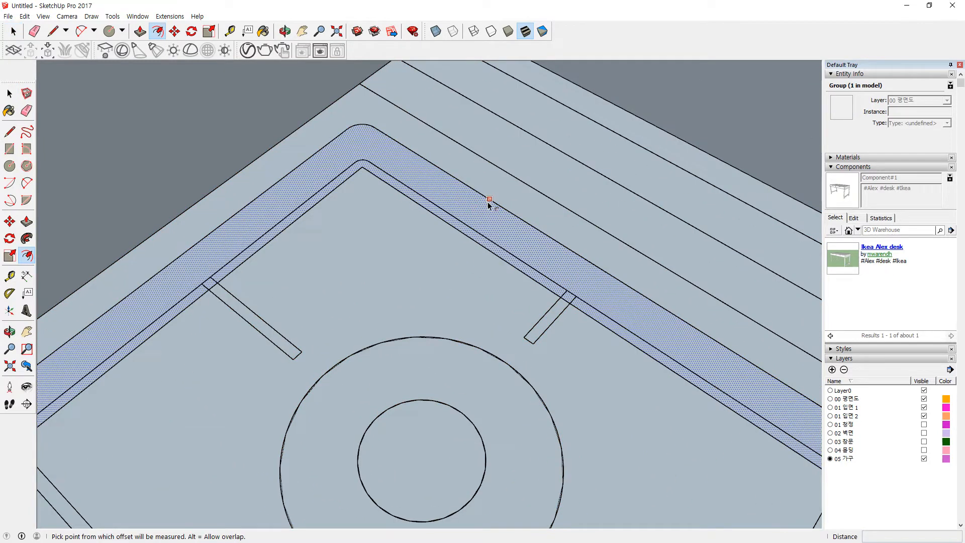
{"action": "left_click", "coordinate": [488, 200]}
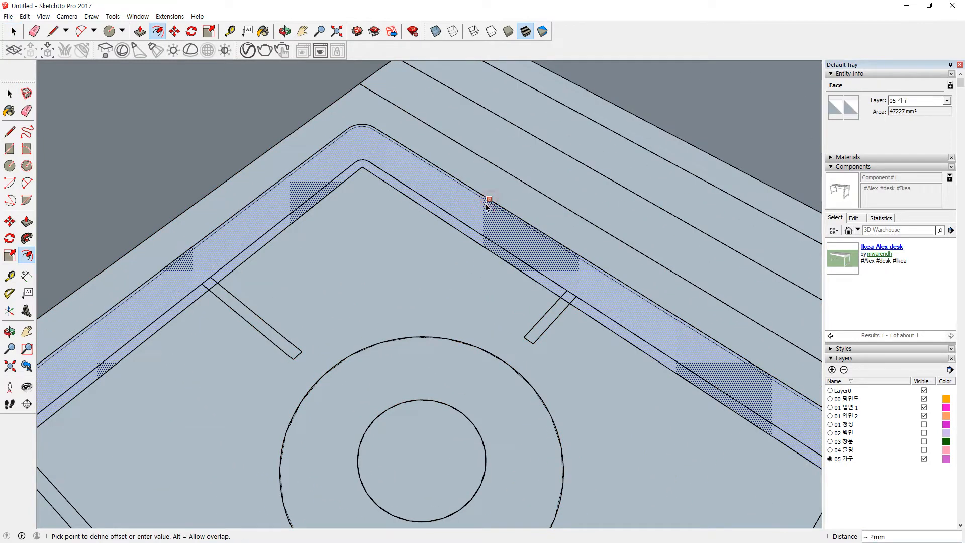
{"action": "left_click", "coordinate": [474, 231]}
{"action": "scroll", "coordinate": [382, 181], "scroll_direction": "up", "scroll_amount": 5}
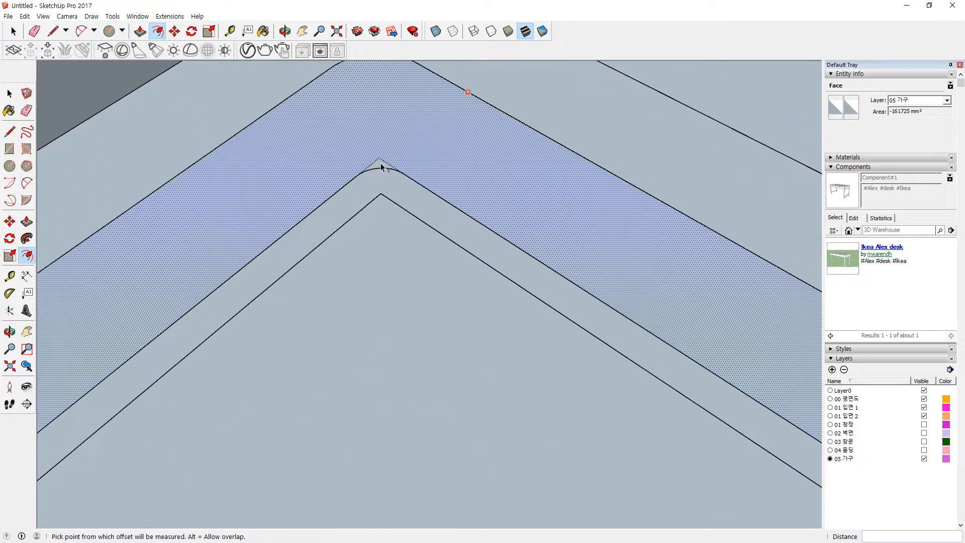
Step: Round the border corner with a circle and erase the leftover sharp corner line
{"action": "key", "text": "c"}
{"action": "left_click", "coordinate": [380, 197]}
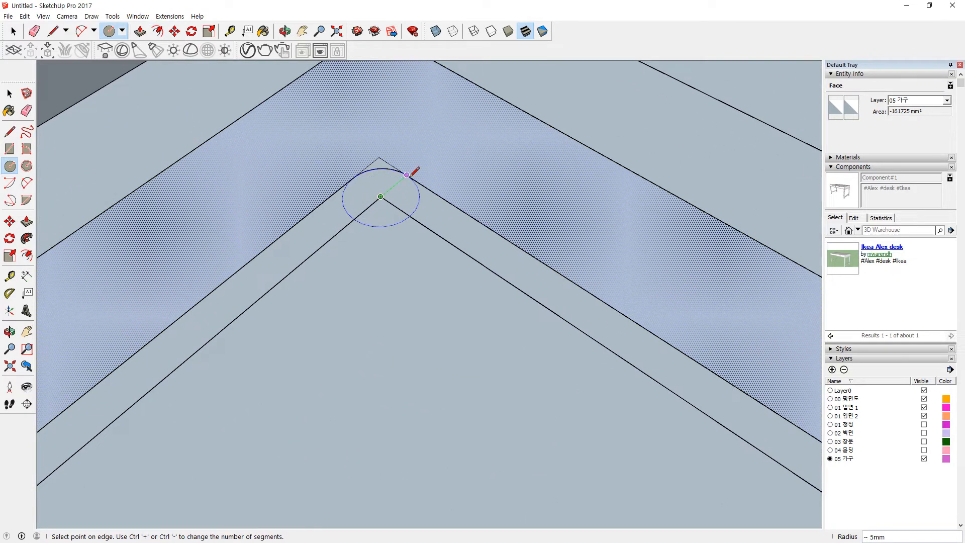
{"action": "left_click", "coordinate": [407, 174]}
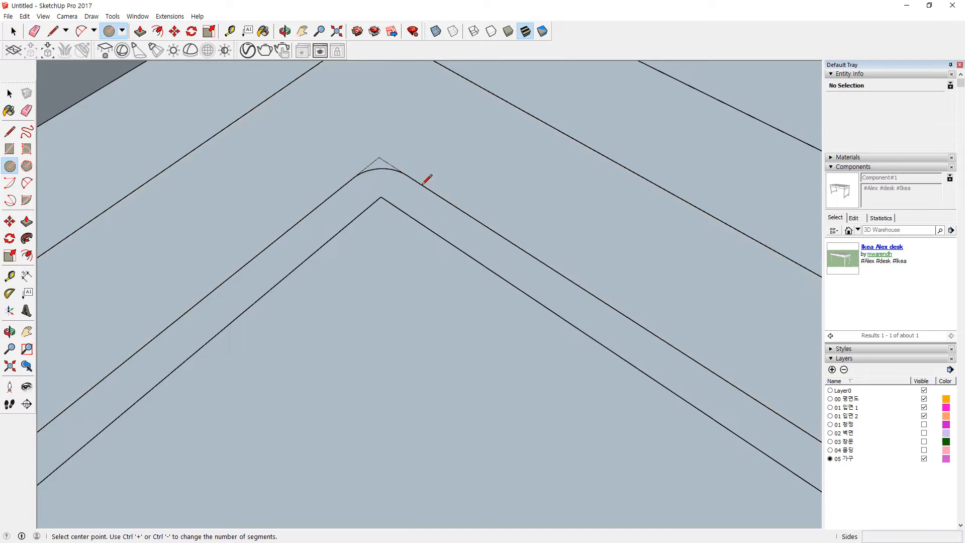
{"action": "key", "text": "e"}
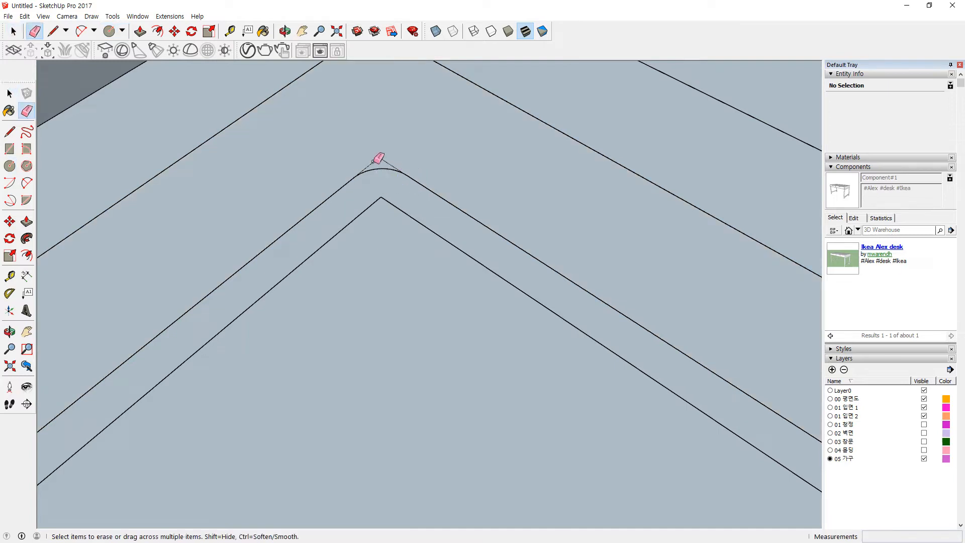
{"action": "left_click", "coordinate": [375, 160]}
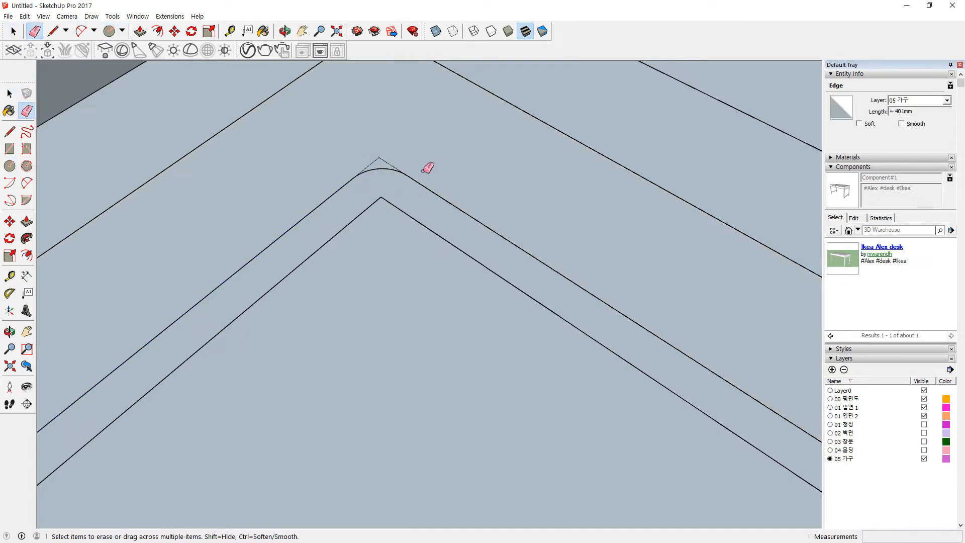
Step: Zoom to the whole model and select the entire connected cooktop
{"action": "scroll", "coordinate": [384, 199], "scroll_direction": "down", "scroll_amount": 6}
{"action": "scroll", "coordinate": [433, 233], "scroll_direction": "down", "scroll_amount": 4}
{"action": "key", "text": "shift+z"}
{"action": "scroll", "coordinate": [416, 224], "scroll_direction": "up", "scroll_amount": 10}
{"action": "scroll", "coordinate": [416, 224], "scroll_direction": "up", "scroll_amount": 5}
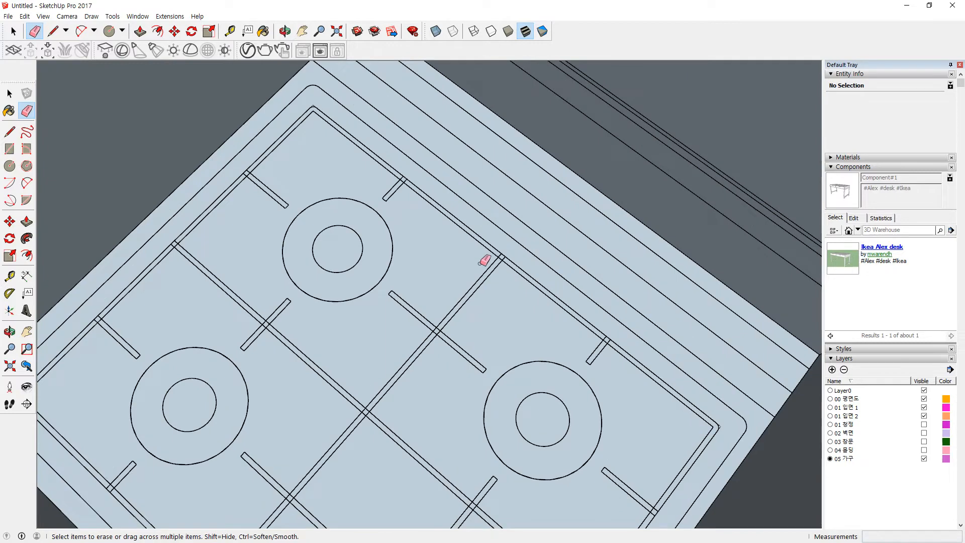
{"action": "key", "text": "space"}
{"action": "triple_click", "coordinate": [508, 300]}
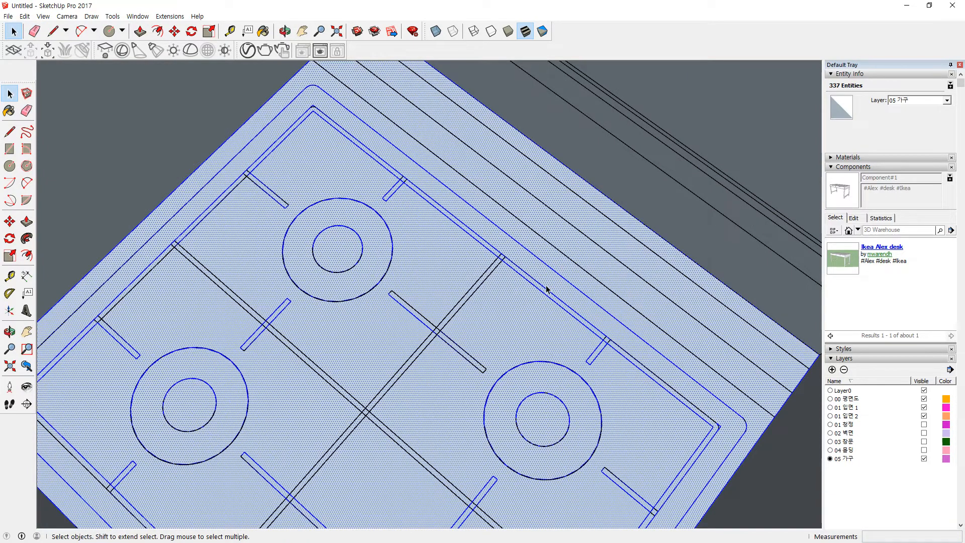
Step: Fill the cooktop's border gaps with two rectangle faces
{"action": "scroll", "coordinate": [547, 288], "scroll_direction": "down", "scroll_amount": 3}
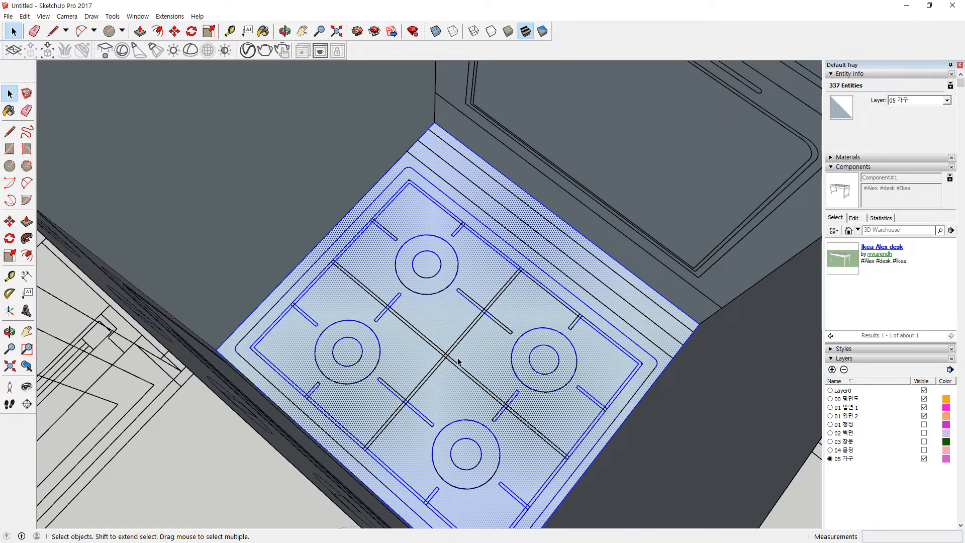
{"action": "scroll", "coordinate": [459, 361], "scroll_direction": "up", "scroll_amount": 2}
{"action": "key", "text": "r"}
{"action": "left_click", "coordinate": [561, 208]}
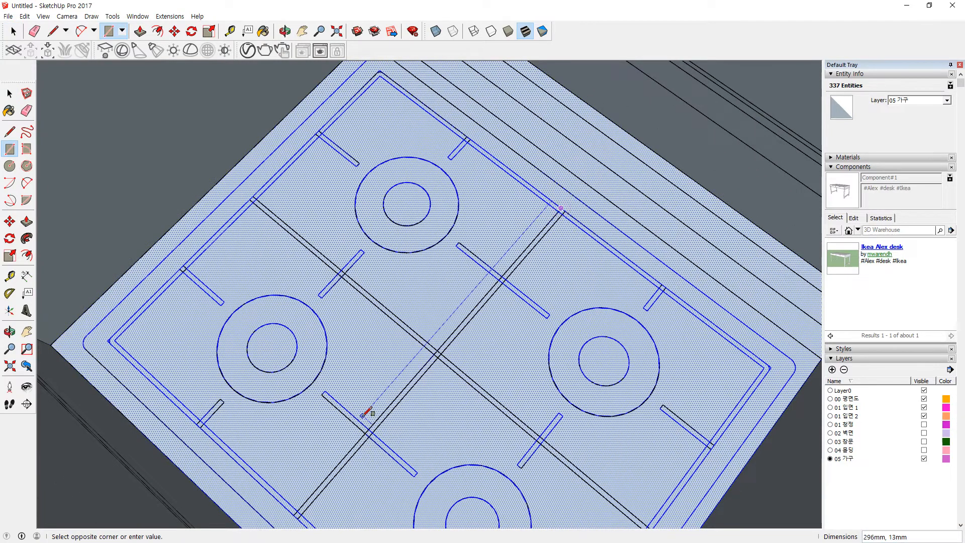
{"action": "scroll", "coordinate": [354, 426], "scroll_direction": "down", "scroll_amount": 1}
{"action": "middle_click_drag", "start_coordinate": [351, 429], "coordinate": [367, 364], "text": "shift"}
{"action": "scroll", "coordinate": [329, 436], "scroll_direction": "up", "scroll_amount": 4}
{"action": "left_click", "coordinate": [320, 432]}
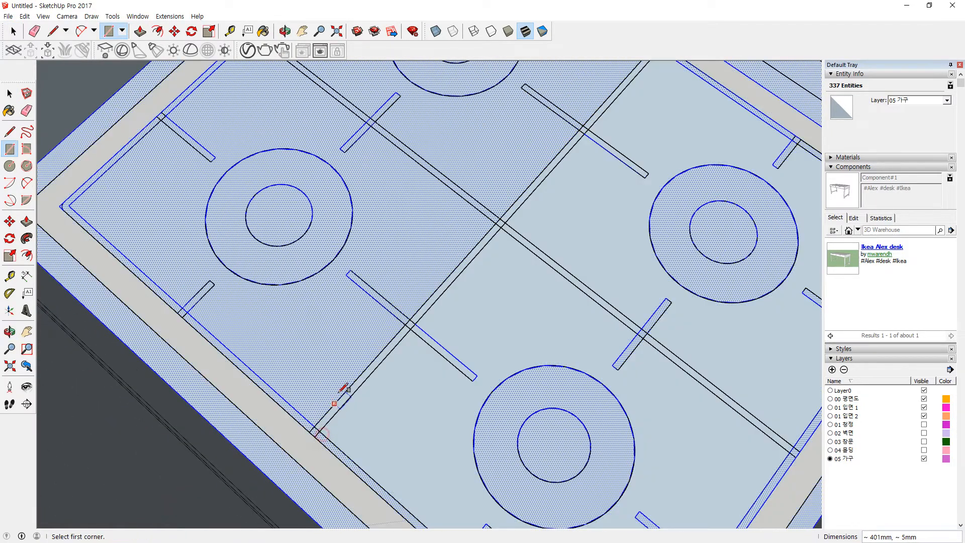
{"action": "middle_click_drag", "start_coordinate": [274, 100], "coordinate": [264, 152], "text": "shift"}
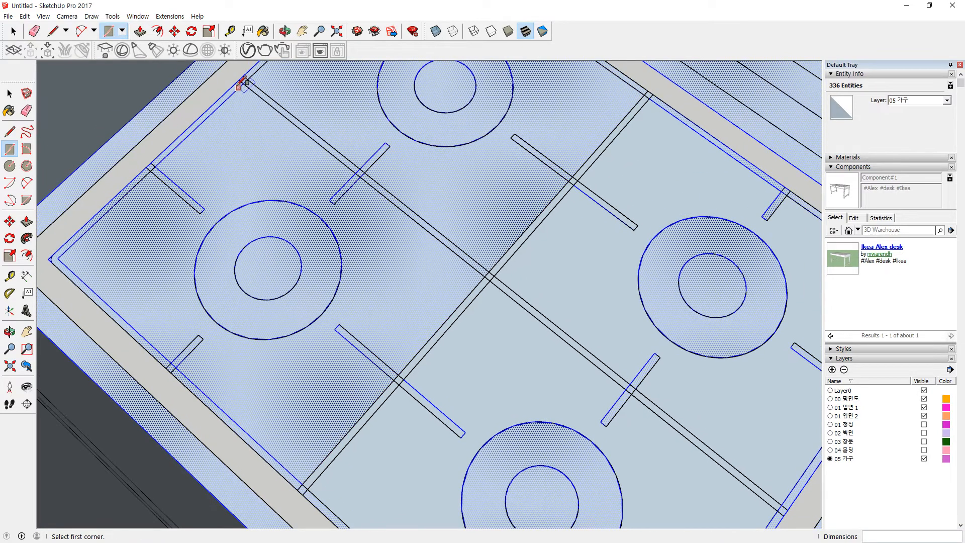
{"action": "left_click", "coordinate": [239, 79]}
{"action": "left_click", "coordinate": [782, 504]}
Step: Check the new lower, upper and burner ring faces, then clear the selection
{"action": "key", "text": "space"}
{"action": "left_click", "coordinate": [492, 353]}
{"action": "left_click", "coordinate": [494, 180]}
{"action": "left_click", "coordinate": [469, 135]}
{"action": "left_click", "coordinate": [94, 312]}
{"action": "scroll", "coordinate": [120, 322], "scroll_direction": "down", "scroll_amount": 3}
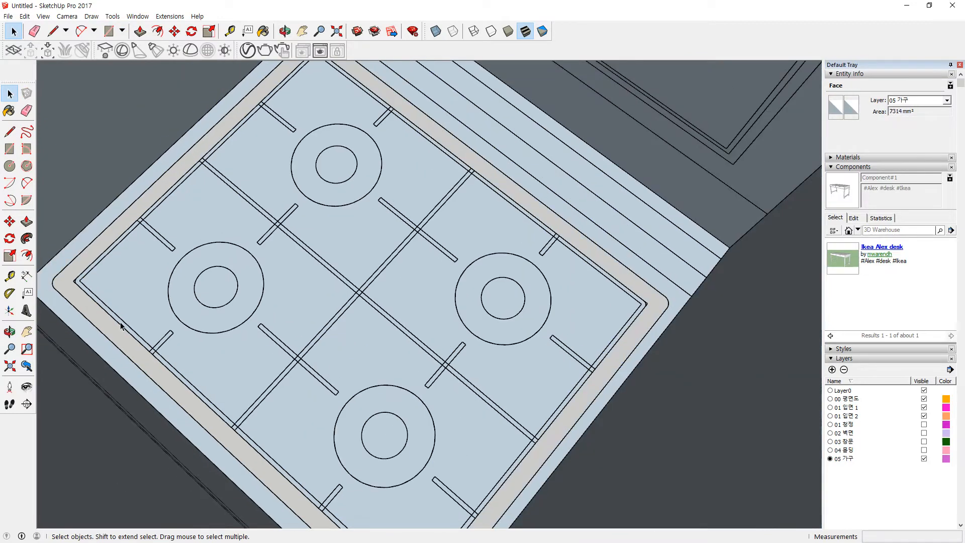
Step: Move the whole cooktop from the stove's bottom corner up to its top corner
{"action": "triple_click", "coordinate": [263, 284]}
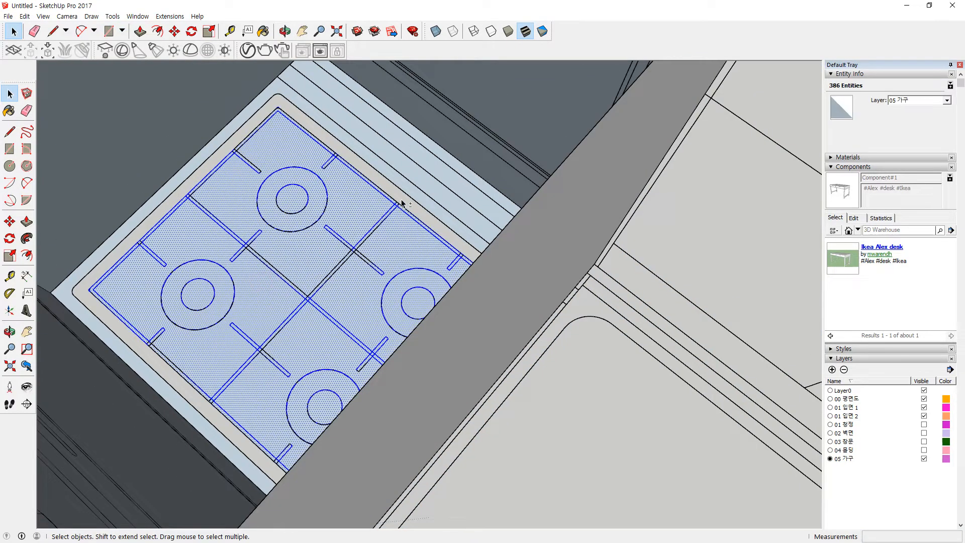
{"action": "middle_click_drag", "start_coordinate": [408, 187], "coordinate": [370, 420]}
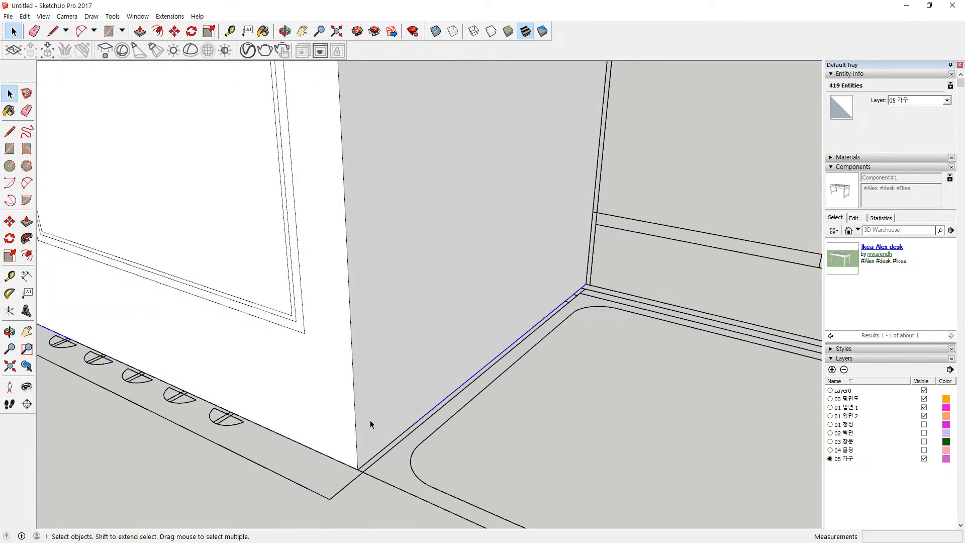
{"action": "key", "text": "m"}
{"action": "left_click", "coordinate": [357, 469]}
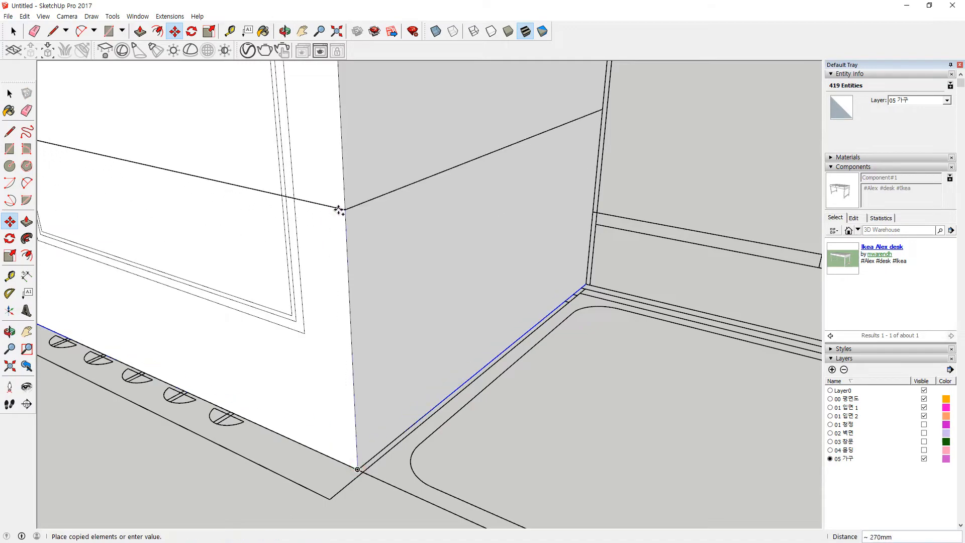
{"action": "middle_click_drag", "start_coordinate": [342, 187], "coordinate": [360, 500]}
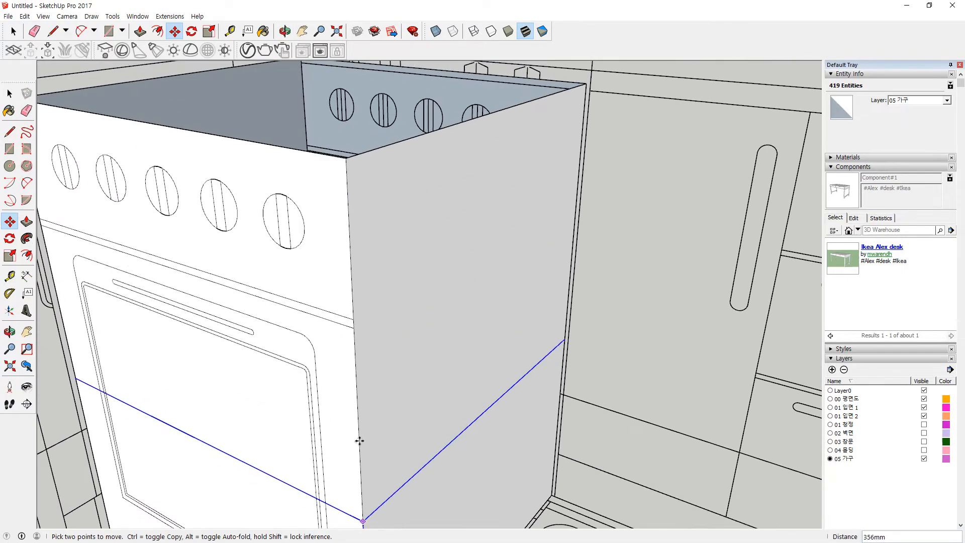
{"action": "left_click", "coordinate": [347, 158]}
{"action": "middle_click_drag", "start_coordinate": [347, 158], "coordinate": [411, 267]}
{"action": "scroll", "coordinate": [380, 321], "scroll_direction": "up", "scroll_amount": 4}
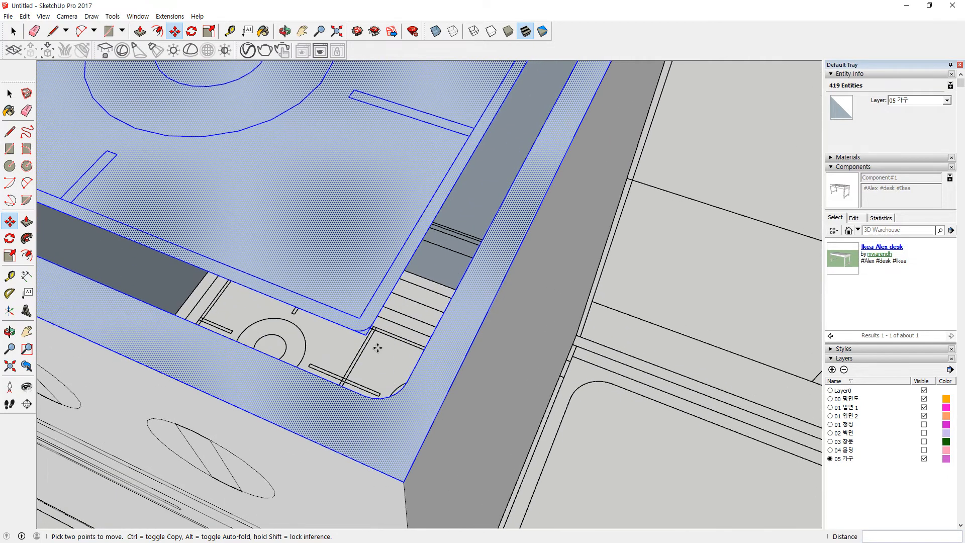
{"action": "key", "text": "space"}
{"action": "left_click", "coordinate": [371, 350]}
Step: Erase the square corner edges at the cooktop rim, leaving the rounded corners
{"action": "scroll", "coordinate": [365, 335], "scroll_direction": "up", "scroll_amount": 3}
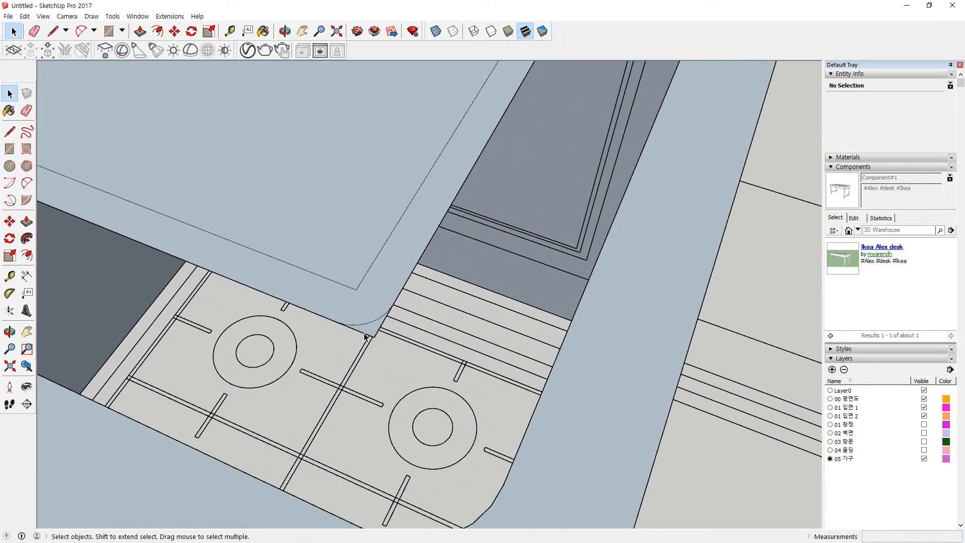
{"action": "key", "text": "e"}
{"action": "left_click", "coordinate": [362, 332]}
{"action": "left_click_drag", "start_coordinate": [383, 328], "coordinate": [373, 374]}
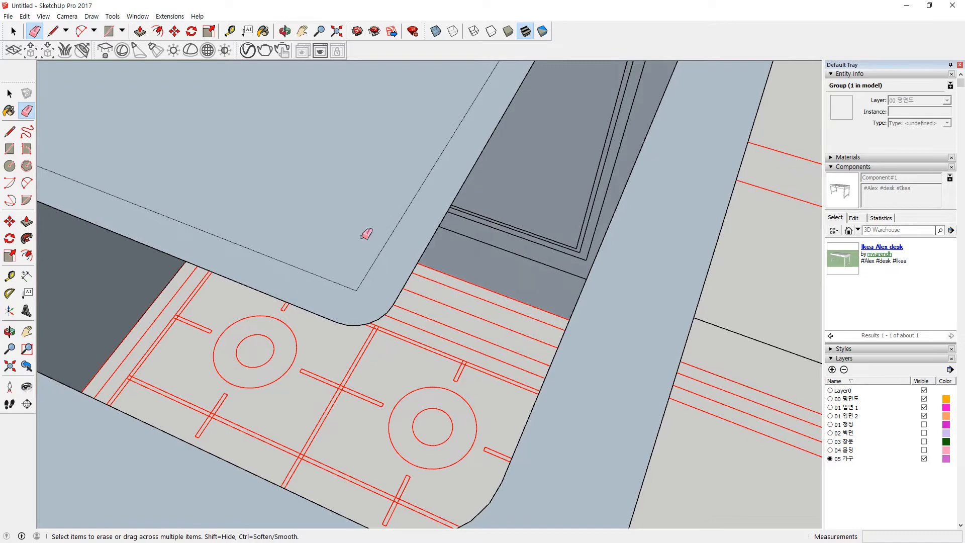
{"action": "scroll", "coordinate": [361, 240], "scroll_direction": "down", "scroll_amount": 6}
{"action": "mouse_move", "coordinate": [341, 224]}
{"action": "middle_mouse_down", "text": "shift"}
{"action": "mouse_move", "coordinate": [324, 210]}
{"action": "mouse_move", "coordinate": [480, 457]}
{"action": "middle_mouse_up", "text": "shift"}
{"action": "middle_click_drag", "start_coordinate": [162, 270], "coordinate": [250, 286], "text": "shift"}
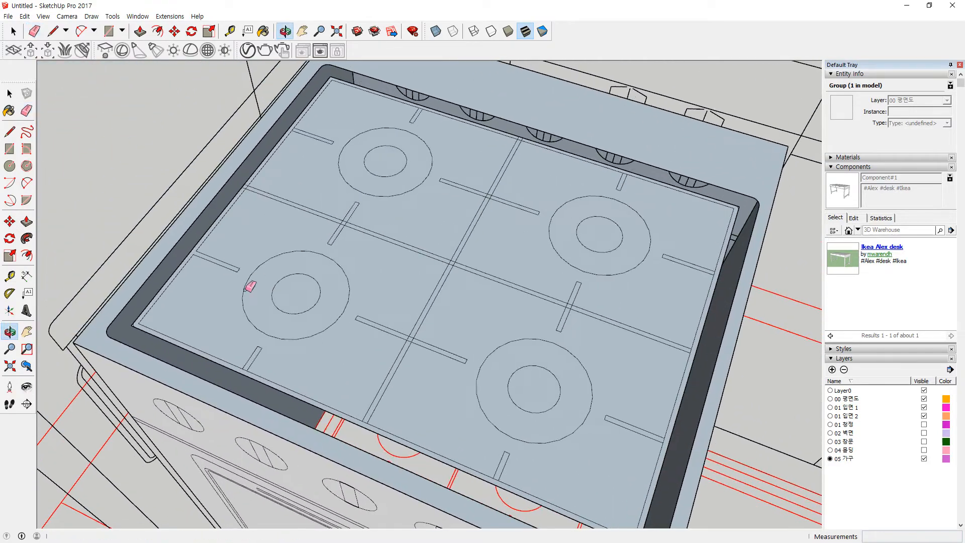
{"action": "scroll", "coordinate": [144, 327], "scroll_direction": "up", "scroll_amount": 7}
{"action": "left_click_drag", "start_coordinate": [145, 304], "coordinate": [155, 326]}
{"action": "scroll", "coordinate": [221, 296], "scroll_direction": "down", "scroll_amount": 7}
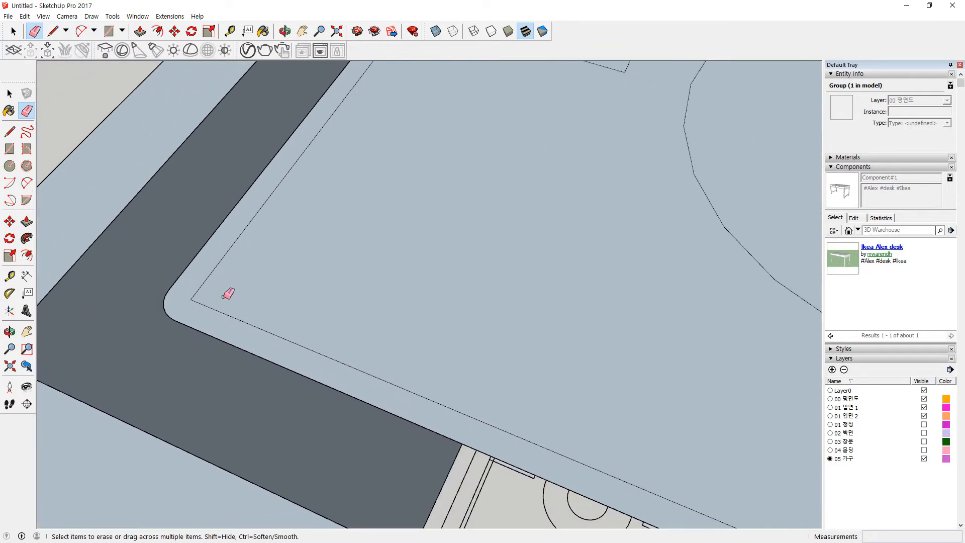
Step: Draw a small circle at the recess's inner corner and erase its right, bottom and left arcs
{"action": "middle_click_drag", "start_coordinate": [415, 193], "coordinate": [249, 444], "text": "shift"}
{"action": "scroll", "coordinate": [342, 206], "scroll_direction": "up", "scroll_amount": 6}
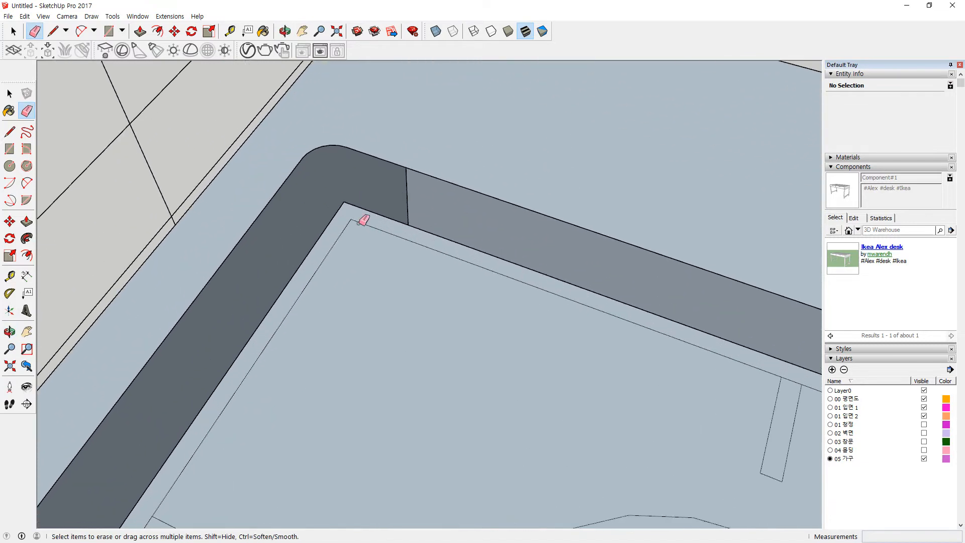
{"action": "key", "text": "c"}
{"action": "left_click", "coordinate": [347, 216]}
{"action": "left_click", "coordinate": [361, 199]}
{"action": "scroll", "coordinate": [322, 191], "scroll_direction": "up", "scroll_amount": 3}
{"action": "key", "text": "e"}
{"action": "left_click", "coordinate": [438, 249]}
{"action": "left_click", "coordinate": [414, 297]}
{"action": "left_click", "coordinate": [334, 277]}
{"action": "scroll", "coordinate": [407, 333], "scroll_direction": "down", "scroll_amount": 5}
Step: Erase the square corner edges beside the rounded arc at the recess's right corner
{"action": "scroll", "coordinate": [409, 337], "scroll_direction": "down", "scroll_amount": 2}
{"action": "middle_click_drag", "start_coordinate": [472, 406], "coordinate": [63, 126], "text": "shift"}
{"action": "scroll", "coordinate": [489, 296], "scroll_direction": "down", "scroll_amount": 2}
{"action": "middle_click_drag", "start_coordinate": [593, 336], "coordinate": [118, 197], "text": "shift"}
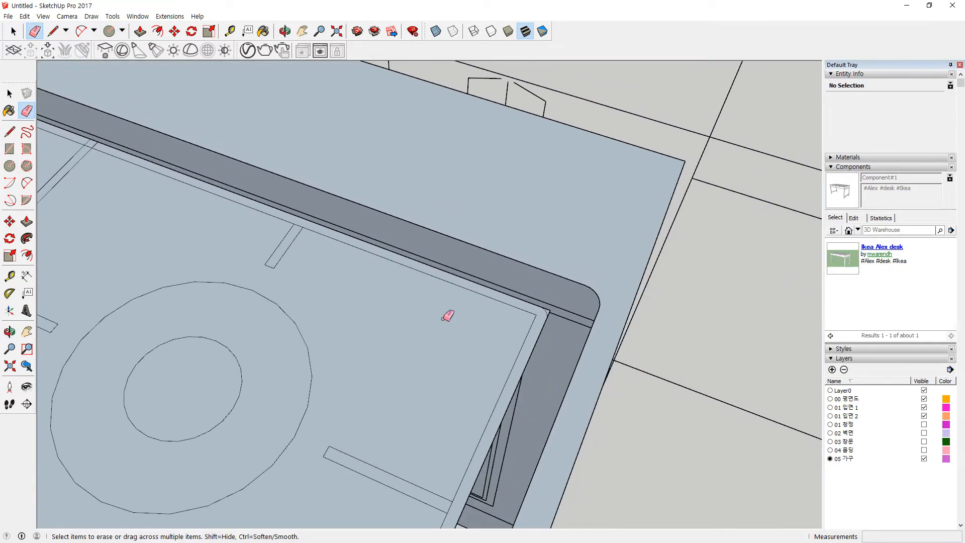
{"action": "scroll", "coordinate": [539, 315], "scroll_direction": "up", "scroll_amount": 6}
{"action": "scroll", "coordinate": [478, 337], "scroll_direction": "down", "scroll_amount": 1}
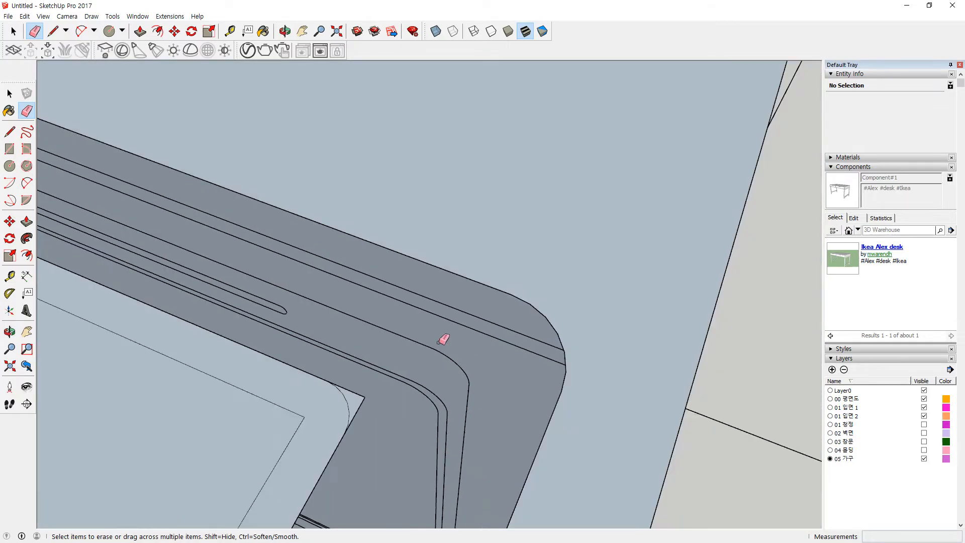
{"action": "left_click_drag", "start_coordinate": [357, 391], "coordinate": [365, 426]}
{"action": "scroll", "coordinate": [302, 401], "scroll_direction": "down", "scroll_amount": 9}
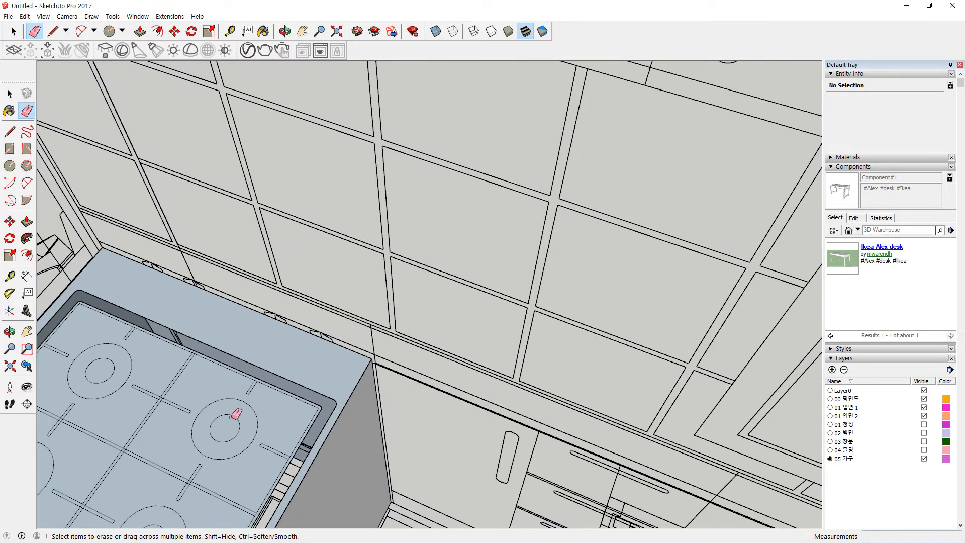
{"action": "middle_click_drag", "start_coordinate": [241, 413], "coordinate": [419, 286], "text": "shift"}
{"action": "scroll", "coordinate": [421, 284], "scroll_direction": "up", "scroll_amount": 2}
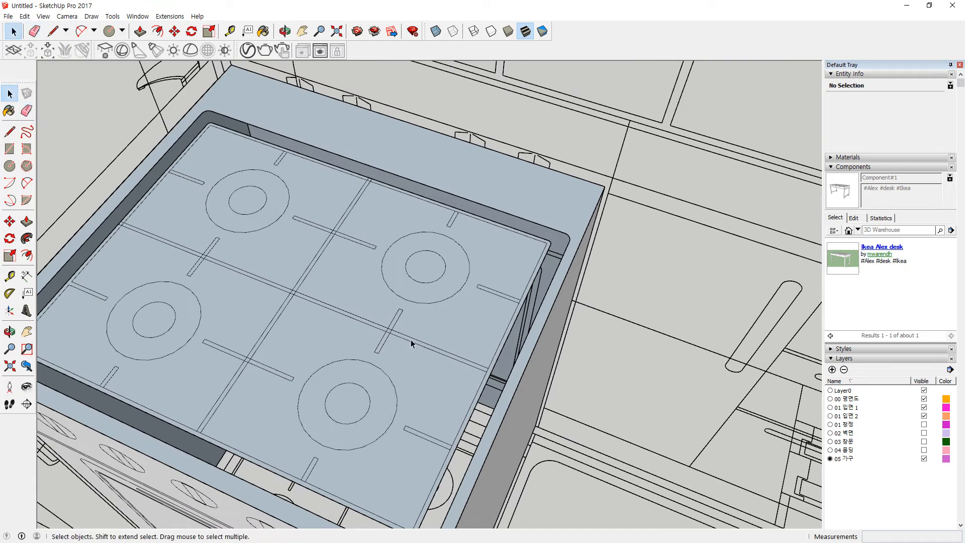
Step: Erase the leftover segments inside the grate groove crossing
{"action": "scroll", "coordinate": [402, 336], "scroll_direction": "up", "scroll_amount": 5}
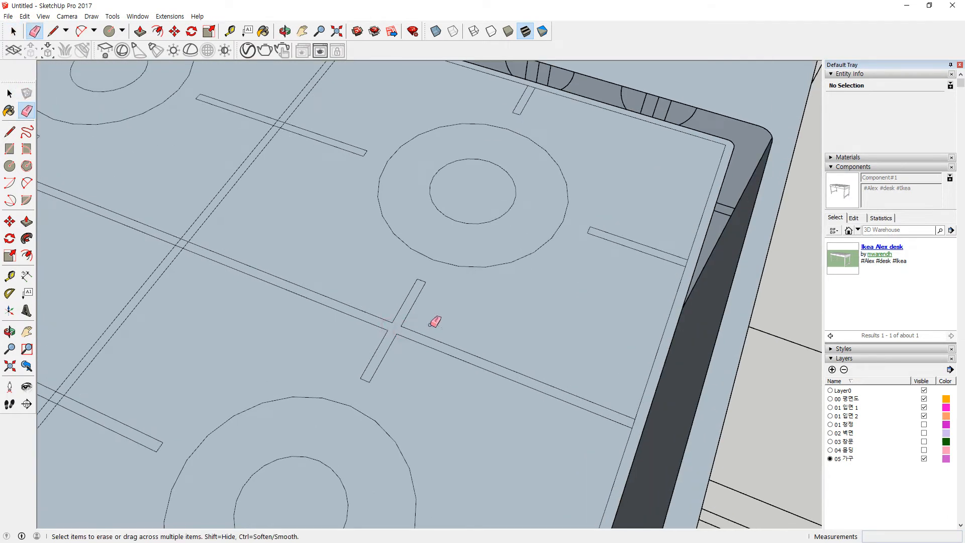
{"action": "scroll", "coordinate": [696, 264], "scroll_direction": "up", "scroll_amount": 3}
{"action": "scroll", "coordinate": [552, 399], "scroll_direction": "down", "scroll_amount": 3}
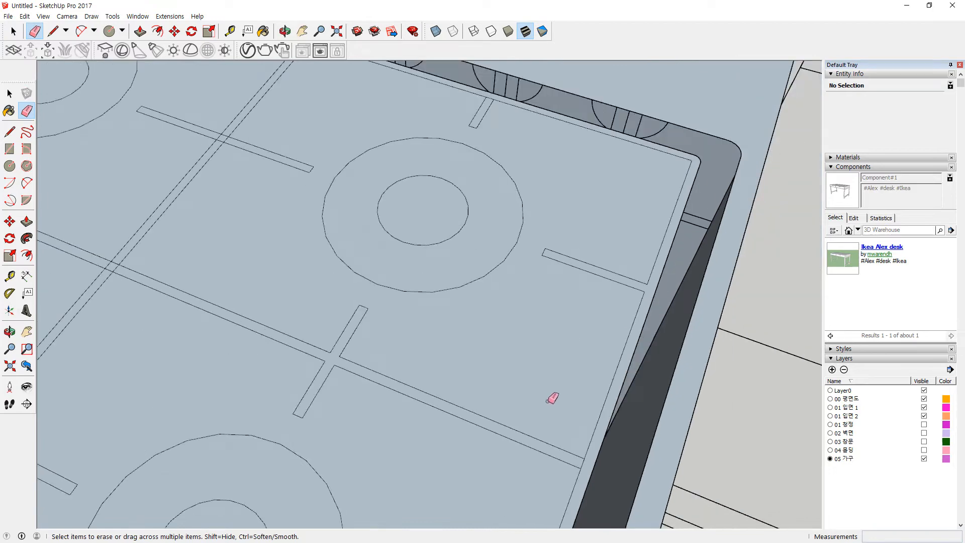
{"action": "scroll", "coordinate": [601, 302], "scroll_direction": "up", "scroll_amount": 5}
{"action": "scroll", "coordinate": [525, 362], "scroll_direction": "down", "scroll_amount": 3}
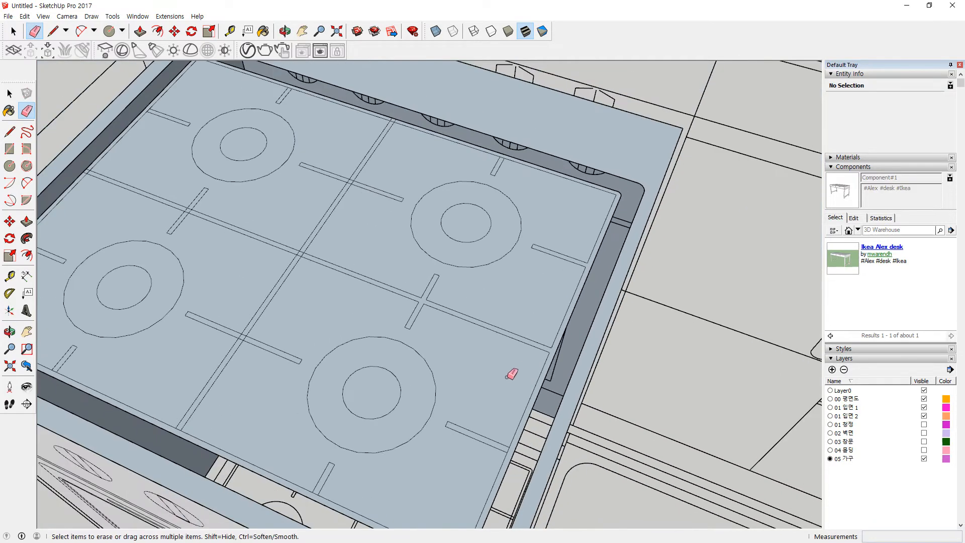
{"action": "scroll", "coordinate": [479, 267], "scroll_direction": "up", "scroll_amount": 2}
{"action": "scroll", "coordinate": [488, 402], "scroll_direction": "up", "scroll_amount": 3}
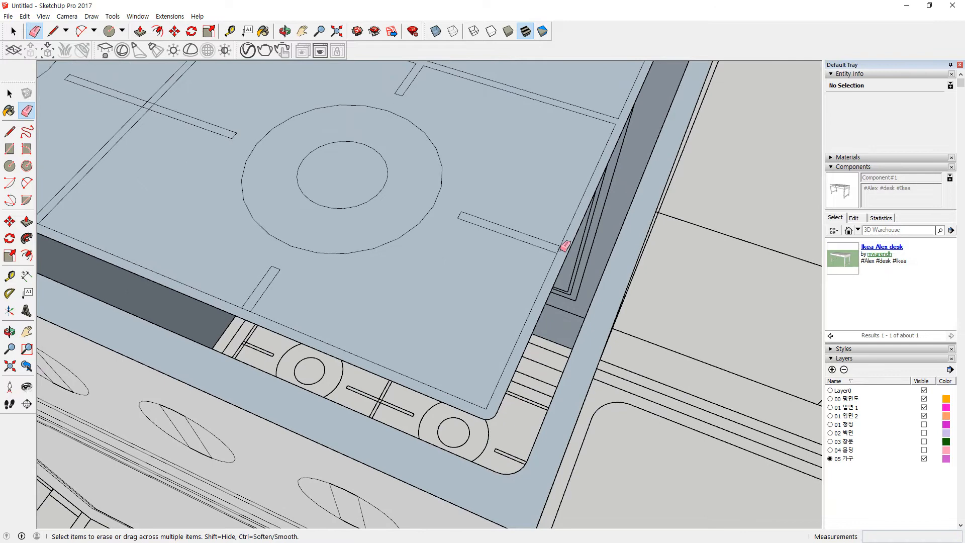
{"action": "scroll", "coordinate": [406, 297], "scroll_direction": "down", "scroll_amount": 3}
{"action": "scroll", "coordinate": [397, 225], "scroll_direction": "up", "scroll_amount": 3}
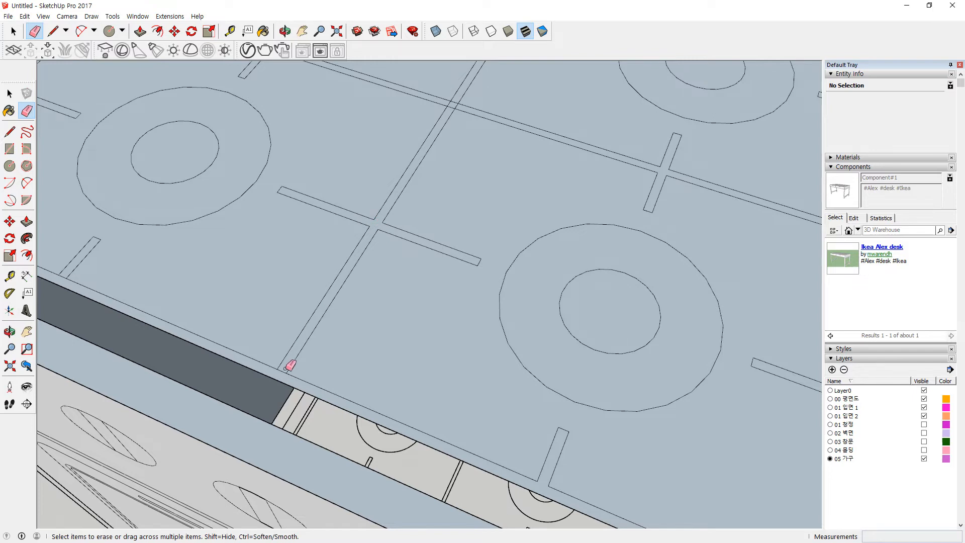
{"action": "scroll", "coordinate": [417, 212], "scroll_direction": "up", "scroll_amount": 4}
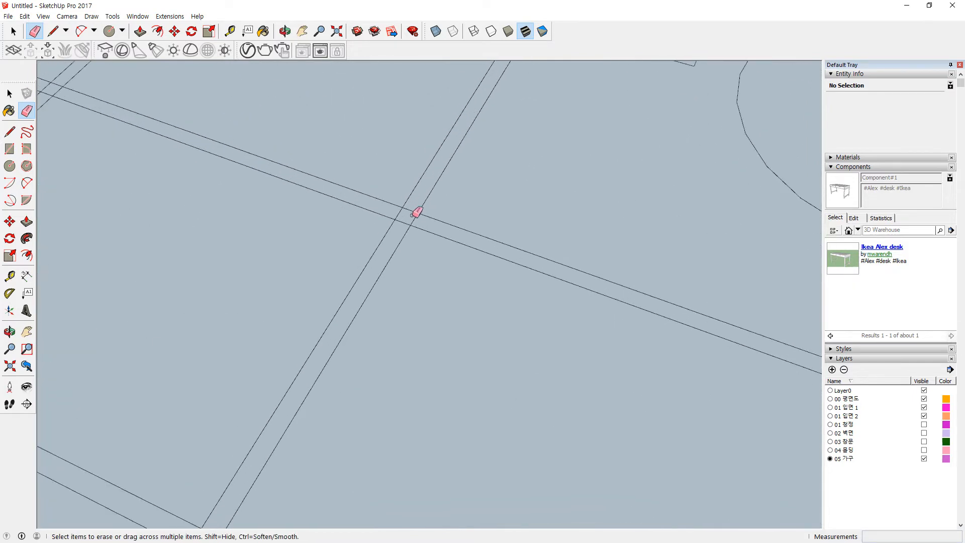
{"action": "scroll", "coordinate": [422, 207], "scroll_direction": "down", "scroll_amount": 3}
{"action": "scroll", "coordinate": [493, 100], "scroll_direction": "up", "scroll_amount": 5}
{"action": "mouse_move", "coordinate": [468, 112]}
{"action": "left_mouse_down"}
{"action": "mouse_move", "coordinate": [452, 129]}
{"action": "mouse_move", "coordinate": [486, 114]}
{"action": "mouse_move", "coordinate": [456, 131]}
{"action": "left_mouse_up"}
{"action": "scroll", "coordinate": [456, 131], "scroll_direction": "down", "scroll_amount": 6}
{"action": "scroll", "coordinate": [459, 146], "scroll_direction": "down", "scroll_amount": 3}
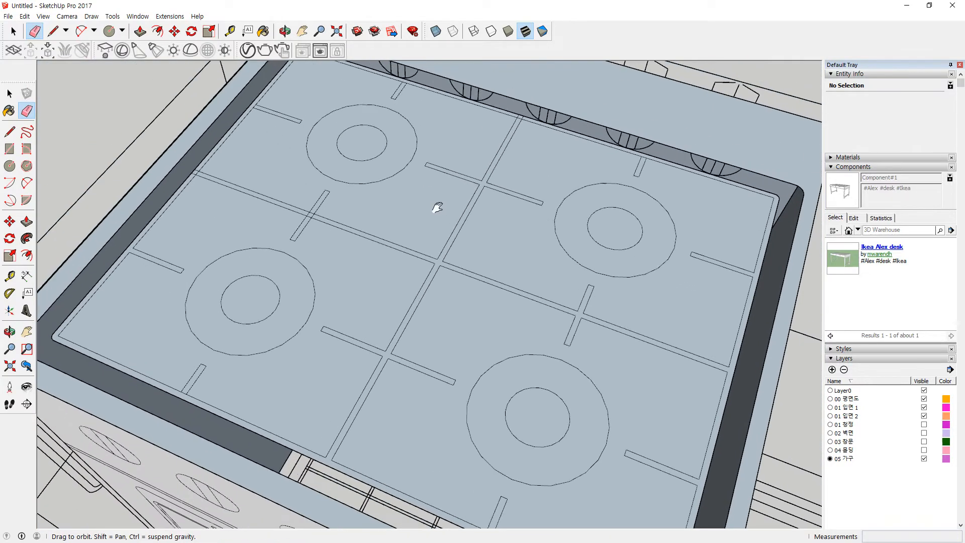
{"action": "scroll", "coordinate": [543, 134], "scroll_direction": "up", "scroll_amount": 6}
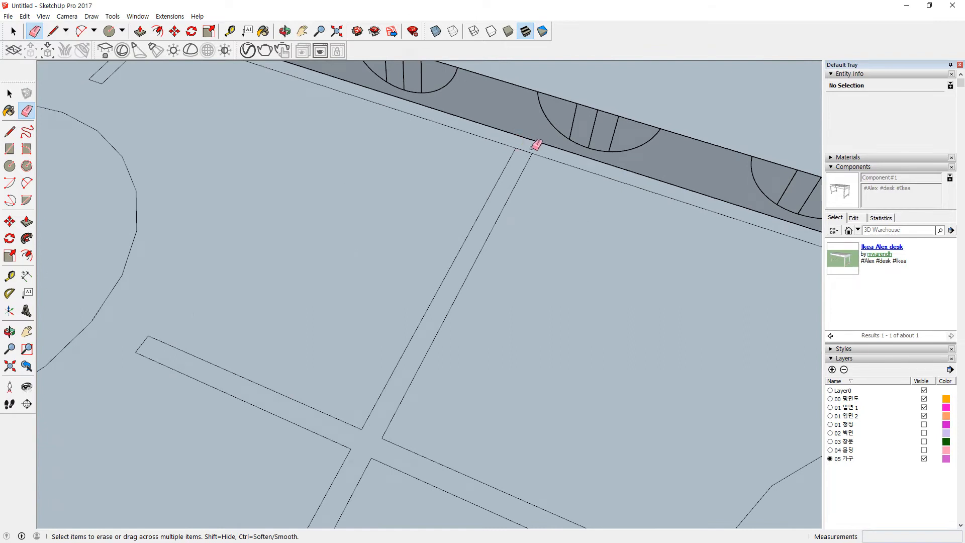
{"action": "scroll", "coordinate": [535, 160], "scroll_direction": "down", "scroll_amount": 5}
Step: Orbit around the cooktop edges and corners to inspect the cleaned-up rim and grooves
{"action": "mouse_move", "coordinate": [578, 204]}
{"action": "middle_mouse_down"}
{"action": "mouse_move", "coordinate": [632, 218]}
{"action": "mouse_move", "coordinate": [517, 187]}
{"action": "middle_mouse_up"}
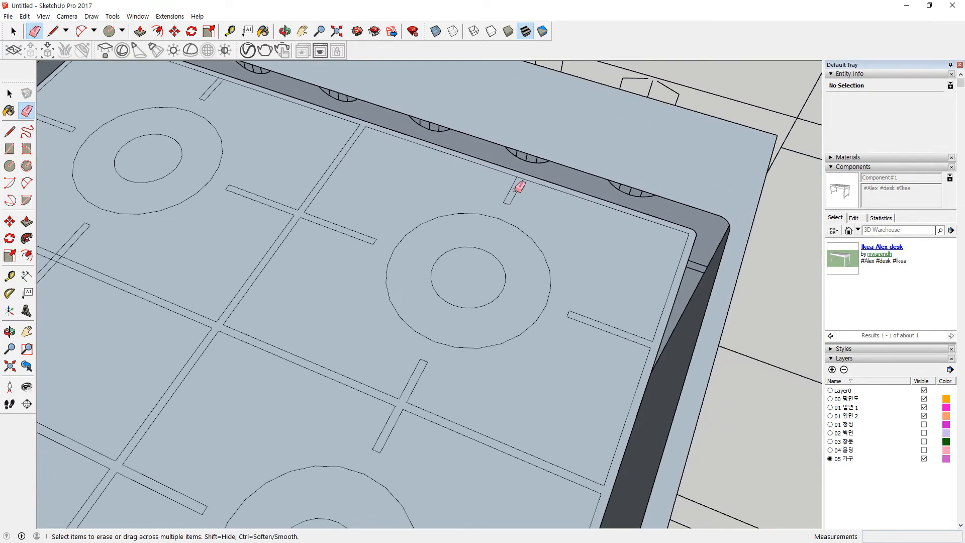
{"action": "scroll", "coordinate": [530, 164], "scroll_direction": "up", "scroll_amount": 4}
{"action": "scroll", "coordinate": [478, 231], "scroll_direction": "down", "scroll_amount": 4}
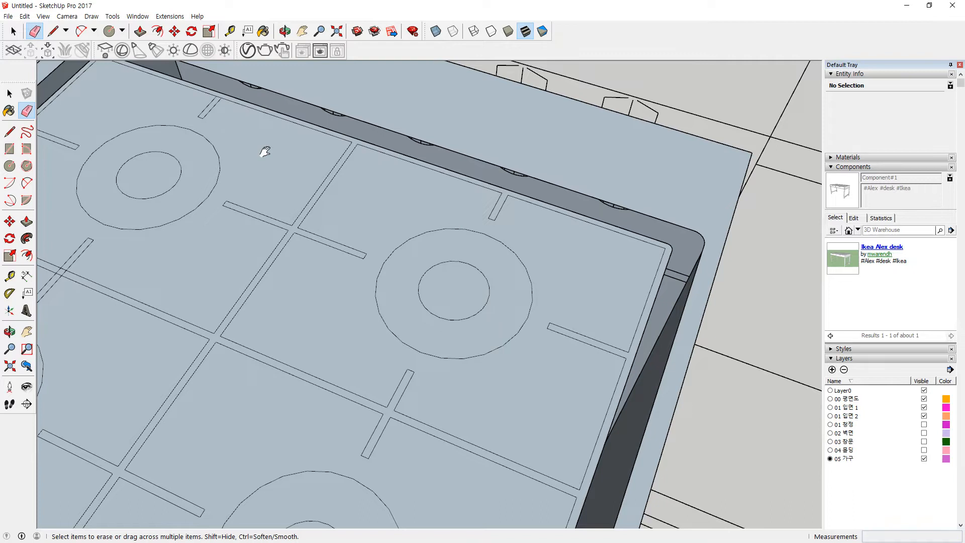
{"action": "middle_click_drag", "start_coordinate": [263, 149], "coordinate": [406, 181]}
{"action": "scroll", "coordinate": [420, 167], "scroll_direction": "up", "scroll_amount": 4}
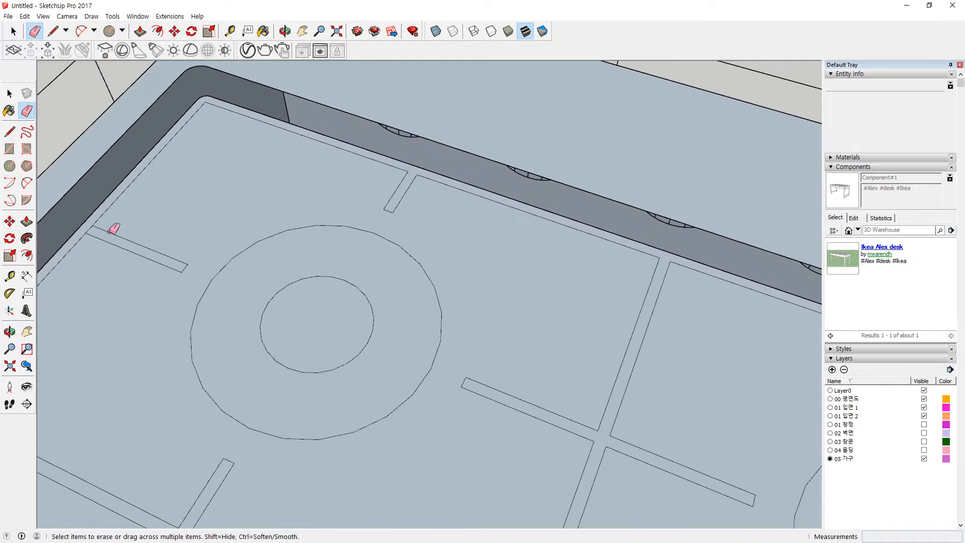
{"action": "scroll", "coordinate": [123, 227], "scroll_direction": "up", "scroll_amount": 2}
{"action": "scroll", "coordinate": [230, 279], "scroll_direction": "down", "scroll_amount": 2}
{"action": "middle_click_drag", "start_coordinate": [290, 390], "coordinate": [417, 219], "text": "shift"}
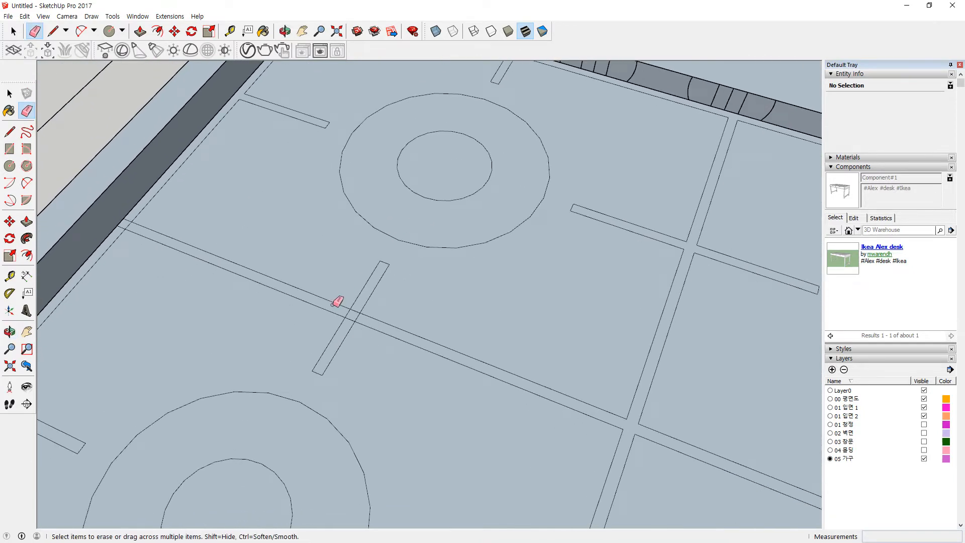
{"action": "scroll", "coordinate": [219, 274], "scroll_direction": "up", "scroll_amount": 2}
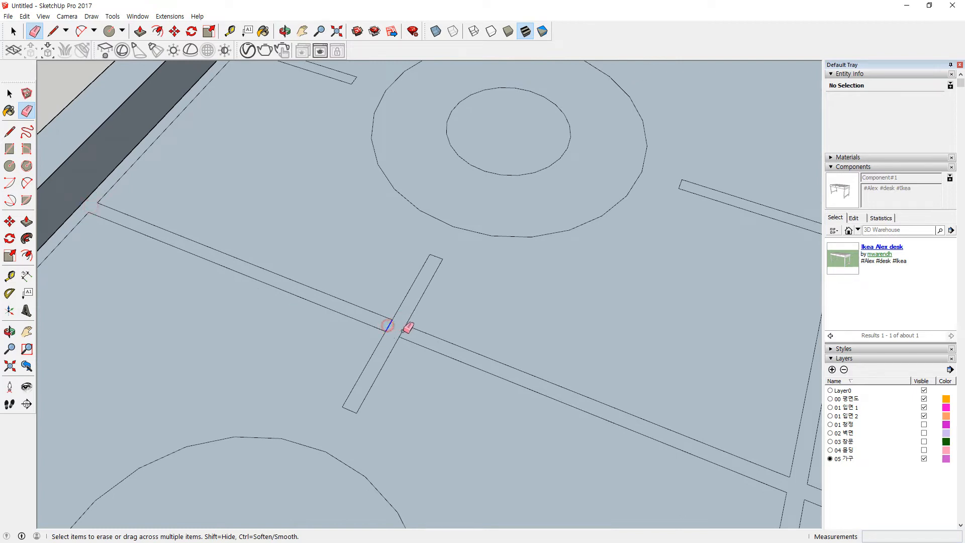
{"action": "scroll", "coordinate": [389, 331], "scroll_direction": "down", "scroll_amount": 3}
{"action": "middle_click_drag", "start_coordinate": [388, 332], "coordinate": [403, 237]}
{"action": "scroll", "coordinate": [408, 294], "scroll_direction": "up", "scroll_amount": 3}
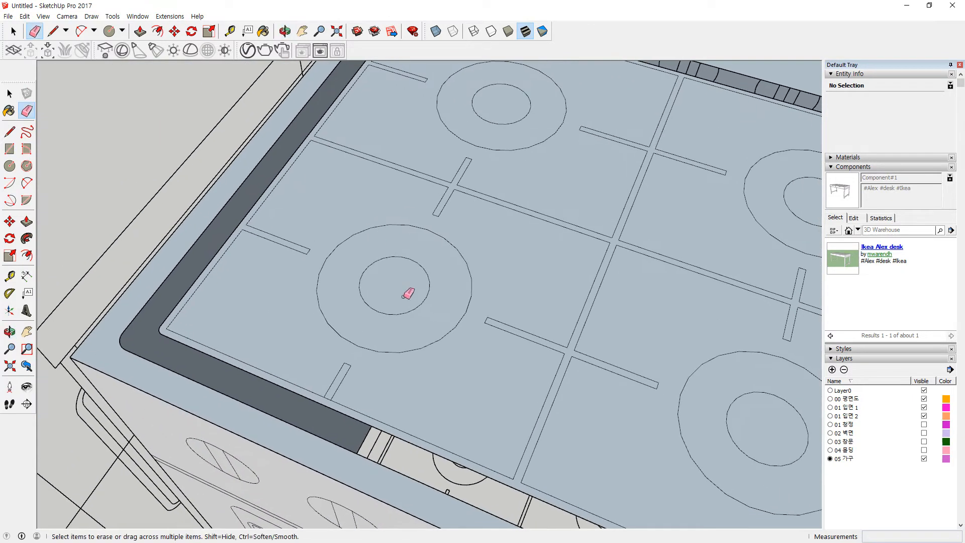
{"action": "scroll", "coordinate": [332, 400], "scroll_direction": "up", "scroll_amount": 2}
{"action": "scroll", "coordinate": [355, 395], "scroll_direction": "down", "scroll_amount": 2}
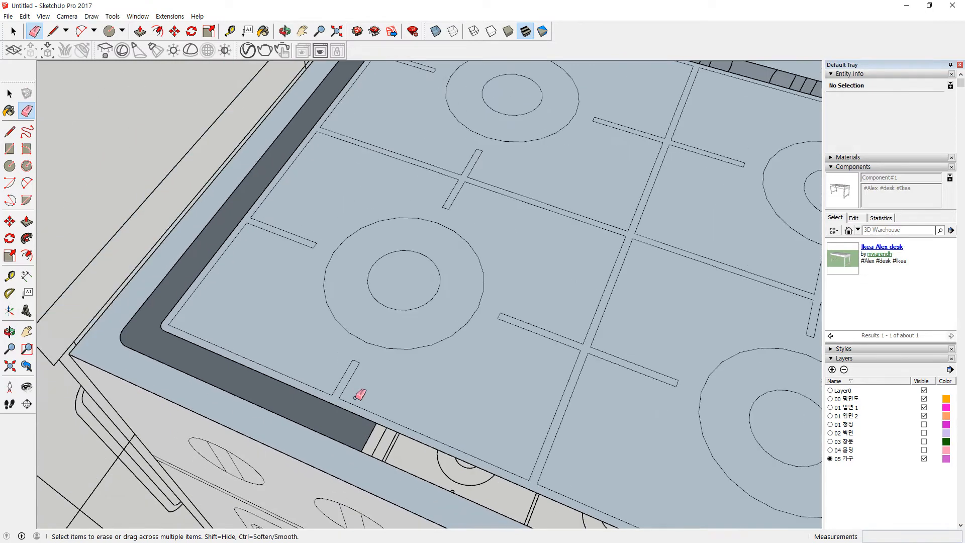
Step: Push/pull the groove face up by 1 to form raised grate strips
{"action": "key", "text": "p"}
{"action": "left_click_drag", "start_coordinate": [523, 489], "coordinate": [528, 471]}
{"action": "type", "text": "1"}
{"action": "key", "text": "Return"}
{"action": "middle_click_drag", "start_coordinate": [434, 457], "coordinate": [574, 370]}
{"action": "scroll", "coordinate": [584, 310], "scroll_direction": "down", "scroll_amount": 2}
{"action": "middle_click_drag", "start_coordinate": [344, 356], "coordinate": [476, 417]}
{"action": "scroll", "coordinate": [351, 411], "scroll_direction": "up", "scroll_amount": 3}
{"action": "scroll", "coordinate": [351, 411], "scroll_direction": "down", "scroll_amount": 1}
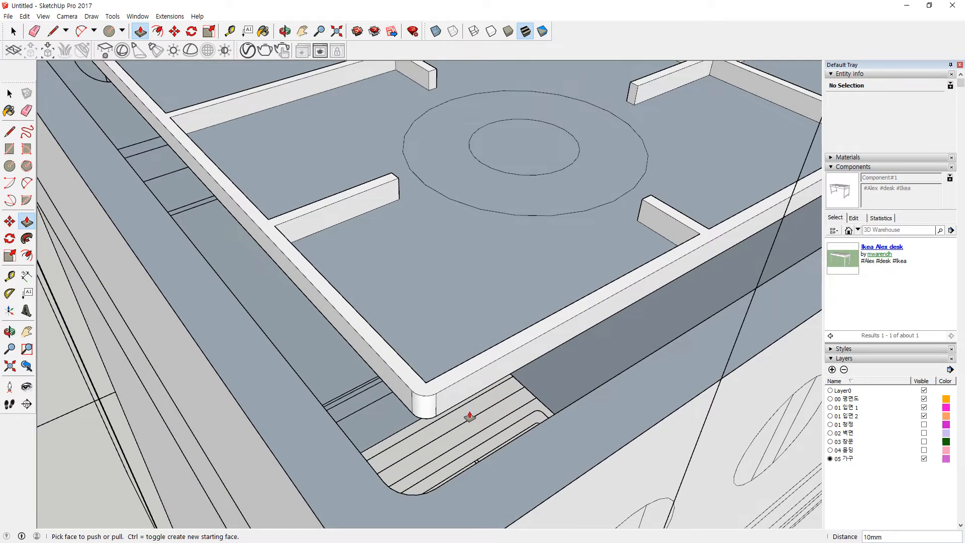
Step: Draw a line across the rim's front-right corner to close the gap face
{"action": "key", "text": "l"}
{"action": "left_click", "coordinate": [435, 415]}
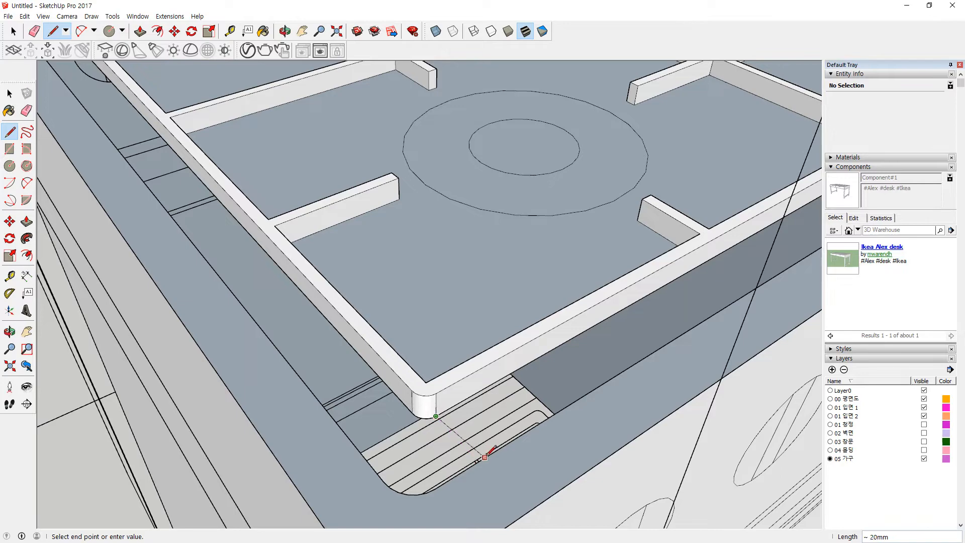
{"action": "scroll", "coordinate": [673, 333], "scroll_direction": "down", "scroll_amount": 5}
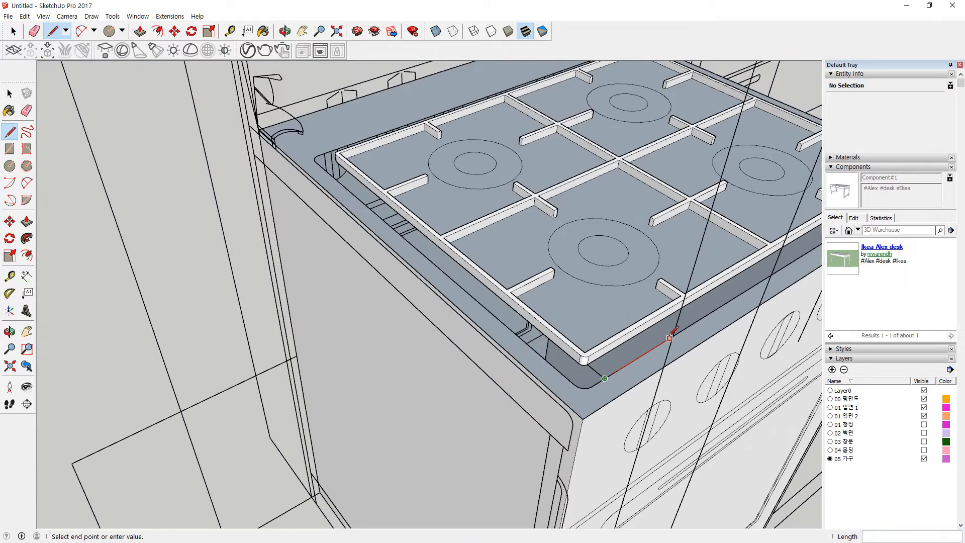
{"action": "key", "text": "Escape"}
{"action": "middle_click_drag", "start_coordinate": [699, 306], "coordinate": [290, 313], "text": "shift"}
{"action": "scroll", "coordinate": [286, 313], "scroll_direction": "up", "scroll_amount": 3}
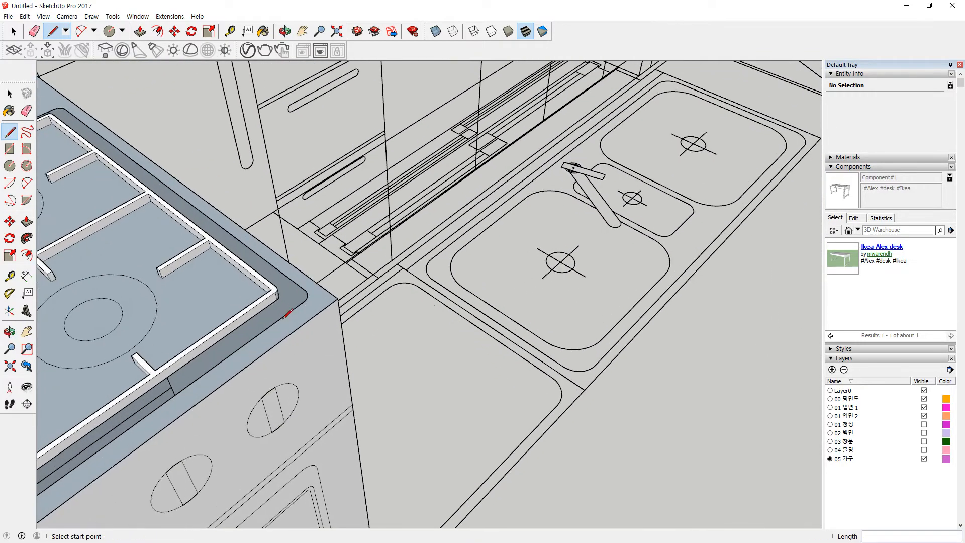
{"action": "left_click", "coordinate": [277, 296]}
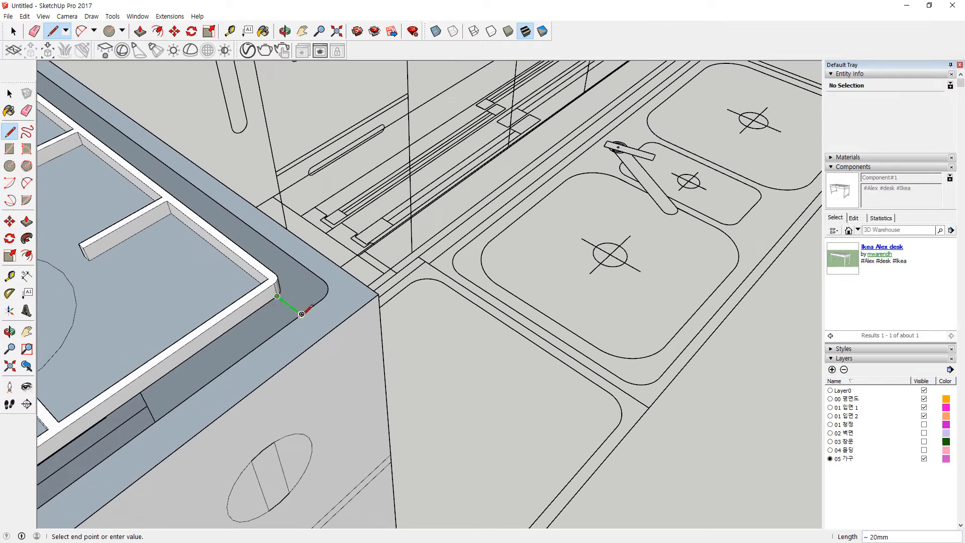
{"action": "left_click", "coordinate": [301, 314]}
{"action": "scroll", "coordinate": [282, 324], "scroll_direction": "down", "scroll_amount": 2}
{"action": "middle_click_drag", "start_coordinate": [282, 327], "coordinate": [490, 281]}
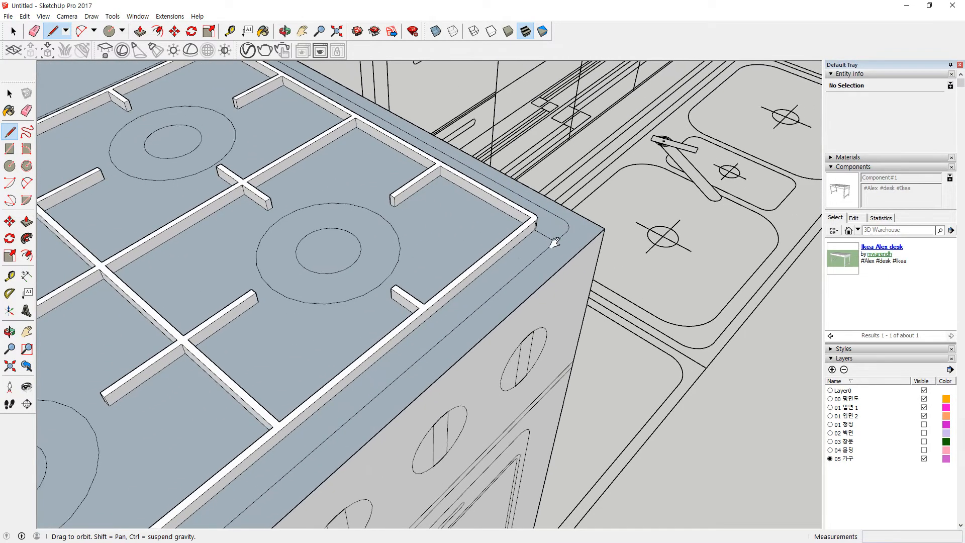
{"action": "scroll", "coordinate": [533, 241], "scroll_direction": "up", "scroll_amount": 2}
{"action": "key", "text": "e"}
{"action": "scroll", "coordinate": [420, 308], "scroll_direction": "down", "scroll_amount": 2}
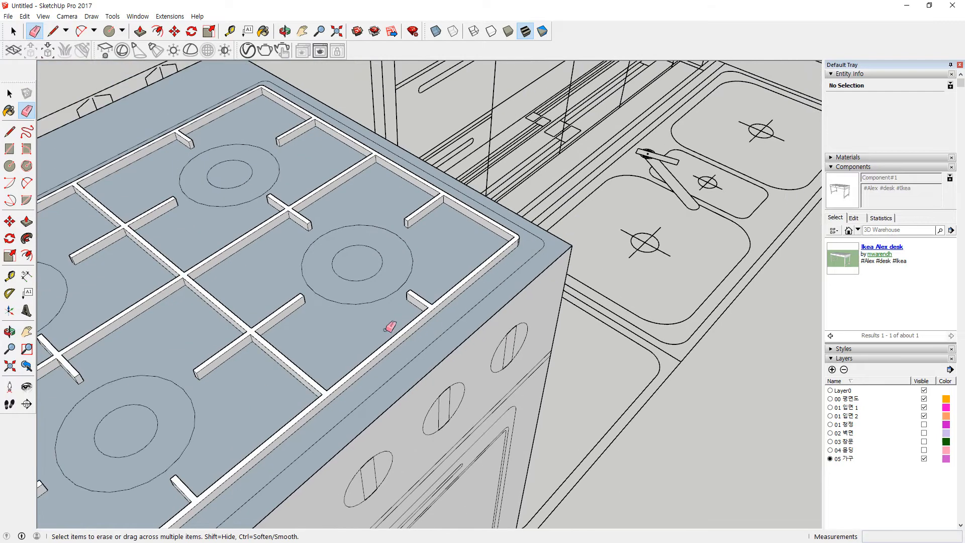
{"action": "middle_click_drag", "start_coordinate": [298, 408], "coordinate": [323, 381]}
Step: Pull the cooktop face up 5mm, then return to the Select tool
{"action": "key", "text": "space"}
{"action": "key", "text": "p"}
{"action": "left_click", "coordinate": [418, 308]}
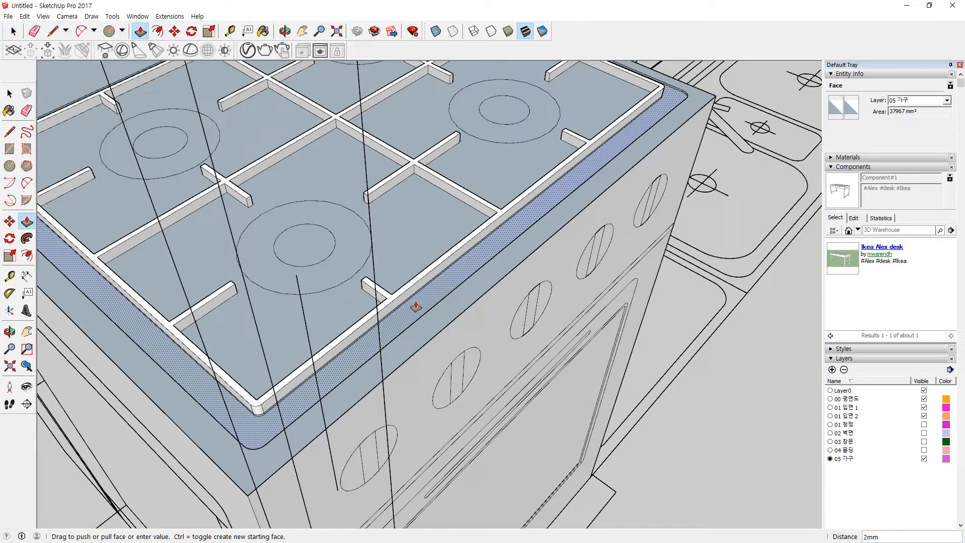
{"action": "middle_click_drag", "start_coordinate": [416, 308], "coordinate": [241, 347]}
{"action": "left_click", "coordinate": [435, 136]}
{"action": "middle_click_drag", "start_coordinate": [618, 151], "coordinate": [541, 164]}
{"action": "scroll", "coordinate": [484, 188], "scroll_direction": "down", "scroll_amount": 1}
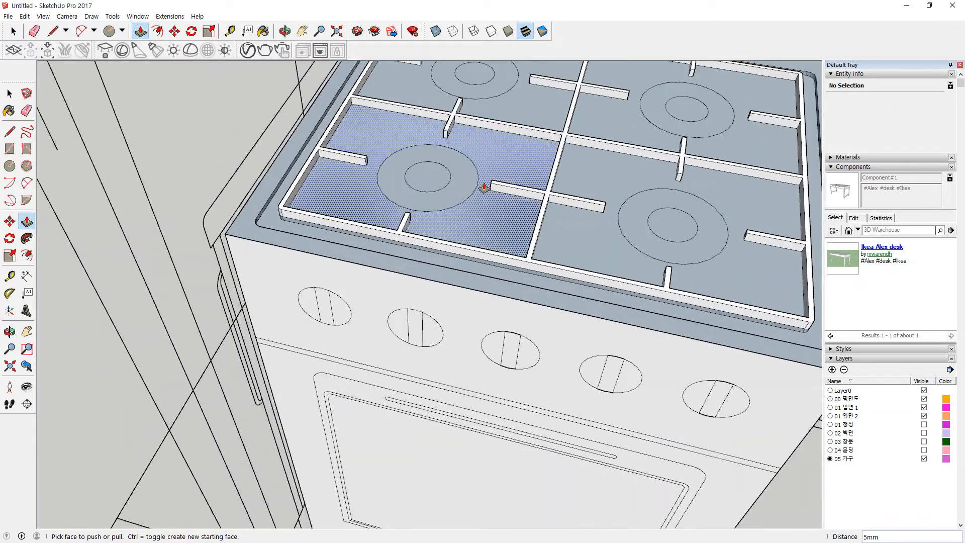
{"action": "key", "text": "space"}
Step: Select the four burners' outer rings and the front-right inner disc
{"action": "middle_click_drag", "start_coordinate": [455, 175], "coordinate": [378, 253], "text": "shift"}
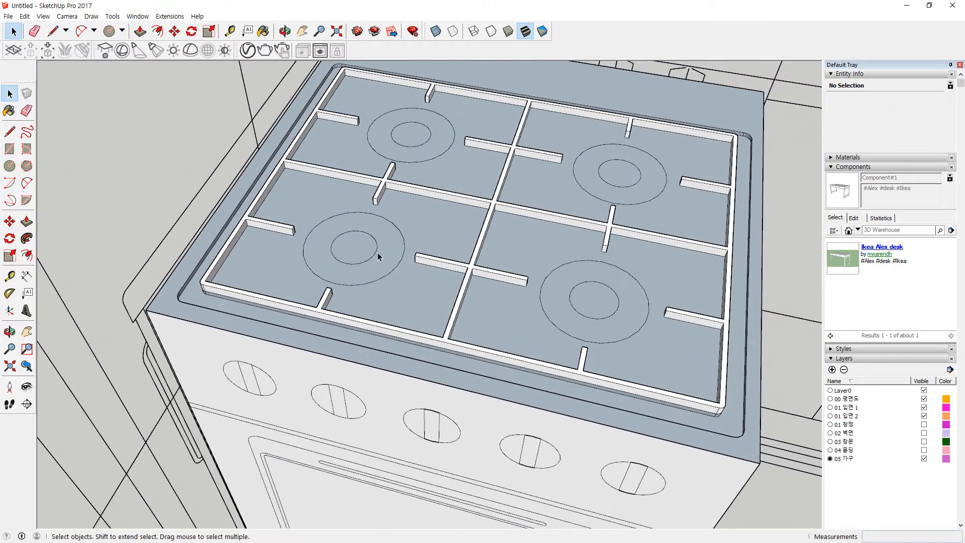
{"action": "scroll", "coordinate": [378, 254], "scroll_direction": "up", "scroll_amount": 1}
{"action": "left_click", "coordinate": [391, 256], "text": "shift"}
{"action": "left_click", "coordinate": [431, 113], "text": "shift"}
{"action": "left_click", "coordinate": [680, 168], "text": "shift"}
{"action": "left_click", "coordinate": [679, 305], "text": "shift"}
{"action": "left_click", "coordinate": [645, 324], "text": "shift"}
Step: Raise the front-right and back-right burners' inner discs and outer rings 10mm
{"action": "key", "text": "p"}
{"action": "left_click", "coordinate": [646, 302]}
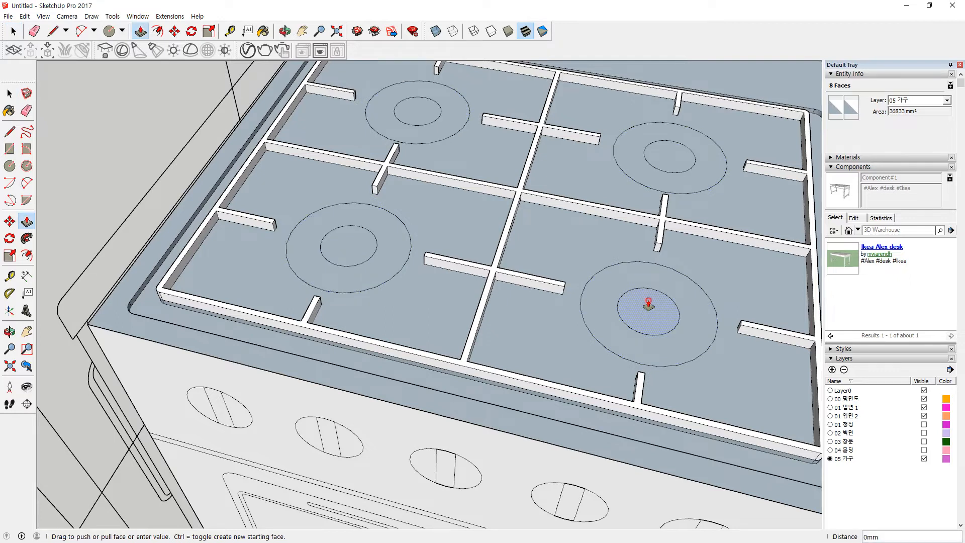
{"action": "key", "text": "Escape"}
{"action": "left_click", "coordinate": [682, 333]}
{"action": "key", "text": "Escape"}
{"action": "left_click", "coordinate": [659, 318]}
{"action": "key", "text": "Return"}
{"action": "double_click", "coordinate": [688, 329]}
{"action": "left_click", "coordinate": [662, 152]}
{"action": "left_click", "coordinate": [657, 294]}
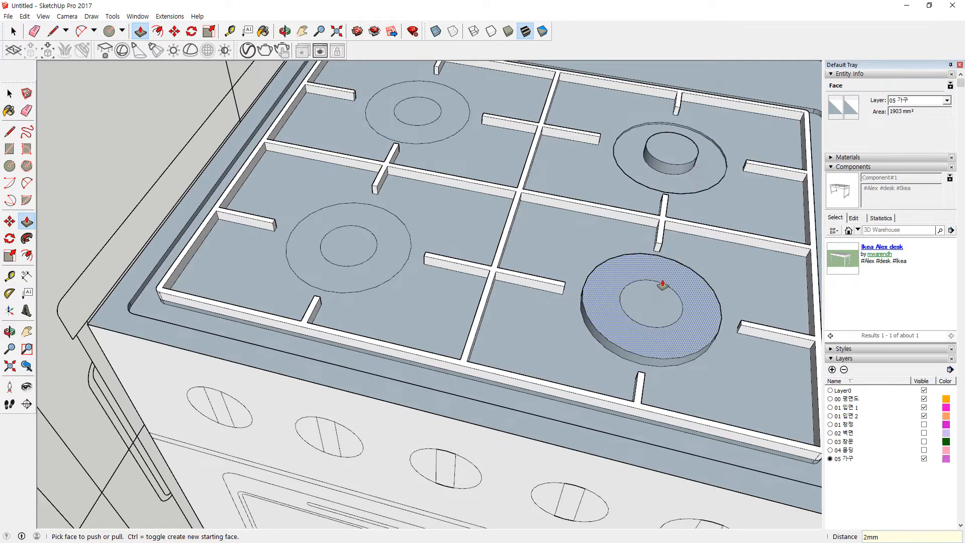
{"action": "left_click", "coordinate": [700, 172]}
{"action": "left_click", "coordinate": [681, 151]}
Step: Raise the back-left and front-left burners' inner discs and outer rings 10mm
{"action": "double_click", "coordinate": [404, 106]}
{"action": "left_click", "coordinate": [459, 115]}
{"action": "left_click", "coordinate": [419, 105]}
{"action": "left_click", "coordinate": [392, 236]}
{"action": "key", "text": "Escape"}
{"action": "left_click", "coordinate": [361, 242]}
{"action": "left_click", "coordinate": [421, 107]}
{"action": "left_click", "coordinate": [383, 239]}
{"action": "left_click", "coordinate": [367, 236]}
Step: Recess all four burners' inner discs 6mm, leaving raised rings
{"action": "left_click", "coordinate": [662, 298]}
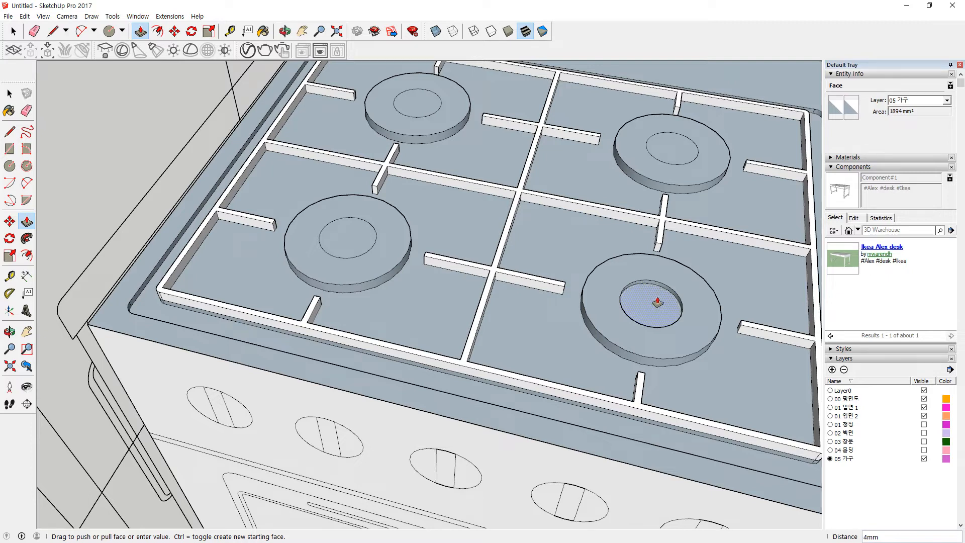
{"action": "left_click", "coordinate": [657, 302]}
{"action": "double_click", "coordinate": [667, 158]}
{"action": "double_click", "coordinate": [422, 102]}
{"action": "double_click", "coordinate": [348, 234]}
{"action": "scroll", "coordinate": [527, 321], "scroll_direction": "down", "scroll_amount": 4}
{"action": "key", "text": "space"}
{"action": "left_click", "coordinate": [245, 147]}
{"action": "middle_click_drag", "start_coordinate": [344, 232], "coordinate": [577, 219]}
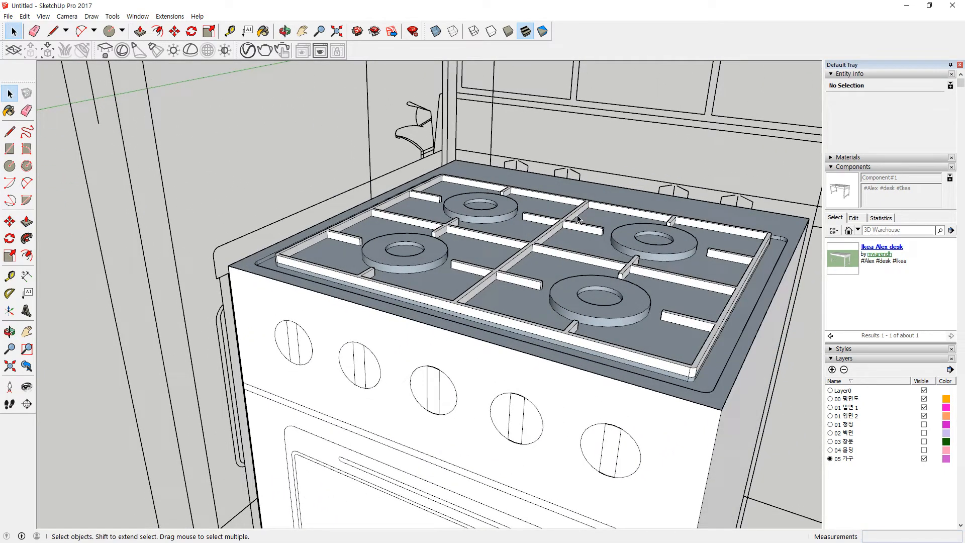
Step: Explode the stove group into loose geometry and clear the selection
{"action": "middle_click_drag", "start_coordinate": [607, 204], "coordinate": [586, 257]}
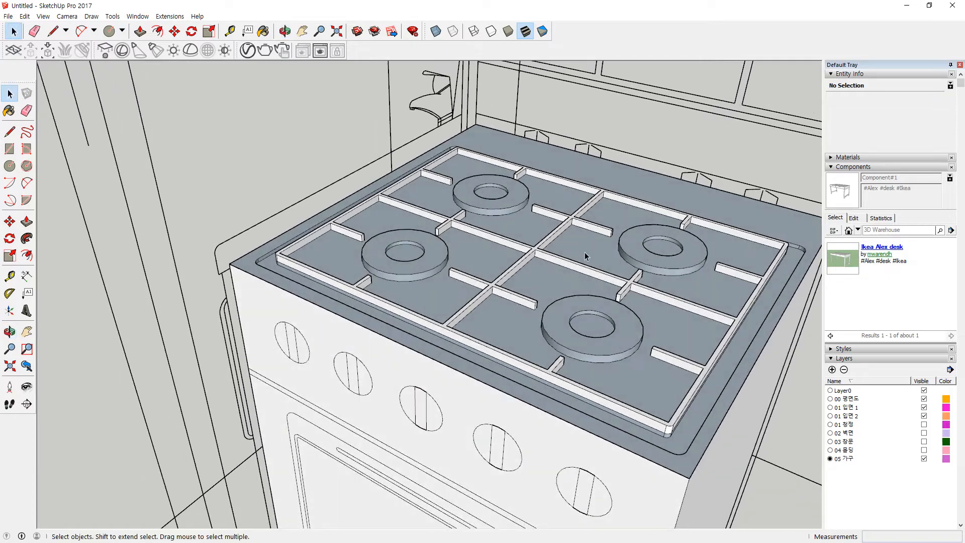
{"action": "left_click", "coordinate": [554, 273]}
{"action": "right_click", "coordinate": [554, 273]}
{"action": "key", "text": "Escape"}
{"action": "middle_click_drag", "start_coordinate": [312, 371], "coordinate": [445, 380]}
{"action": "right_click", "coordinate": [445, 379]}
{"action": "left_click", "coordinate": [499, 421]}
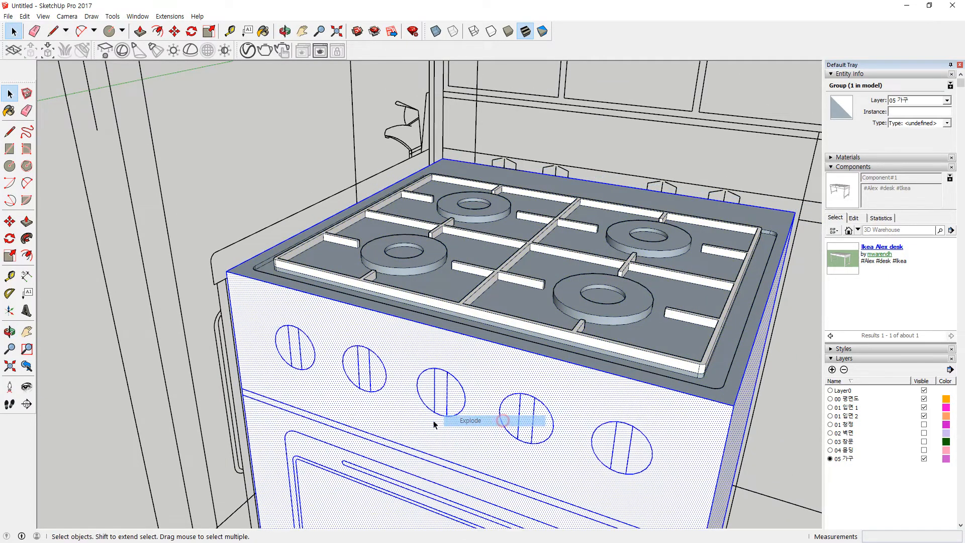
{"action": "scroll", "coordinate": [352, 409], "scroll_direction": "down", "scroll_amount": 2}
{"action": "middle_click_drag", "start_coordinate": [566, 382], "coordinate": [573, 315]}
{"action": "scroll", "coordinate": [342, 278], "scroll_direction": "up", "scroll_amount": 3}
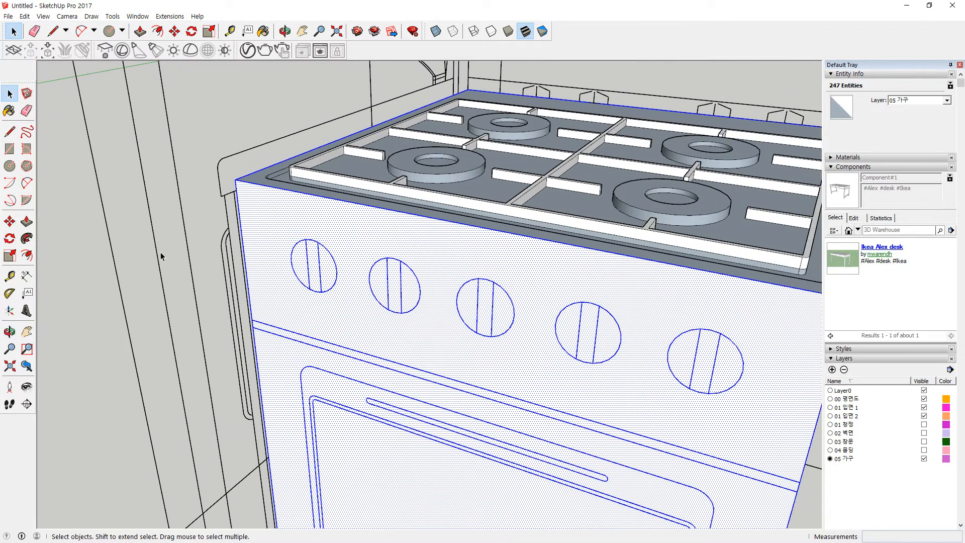
{"action": "left_click", "coordinate": [161, 257]}
{"action": "scroll", "coordinate": [316, 268], "scroll_direction": "up", "scroll_amount": 3}
Step: Push/Pull the first knob's left half, middle strip and right half outward
{"action": "key", "text": "p"}
{"action": "left_click_drag", "start_coordinate": [296, 285], "coordinate": [320, 292]}
{"action": "left_click", "coordinate": [304, 280]}
{"action": "left_click", "coordinate": [332, 280]}
{"action": "left_click", "coordinate": [326, 289]}
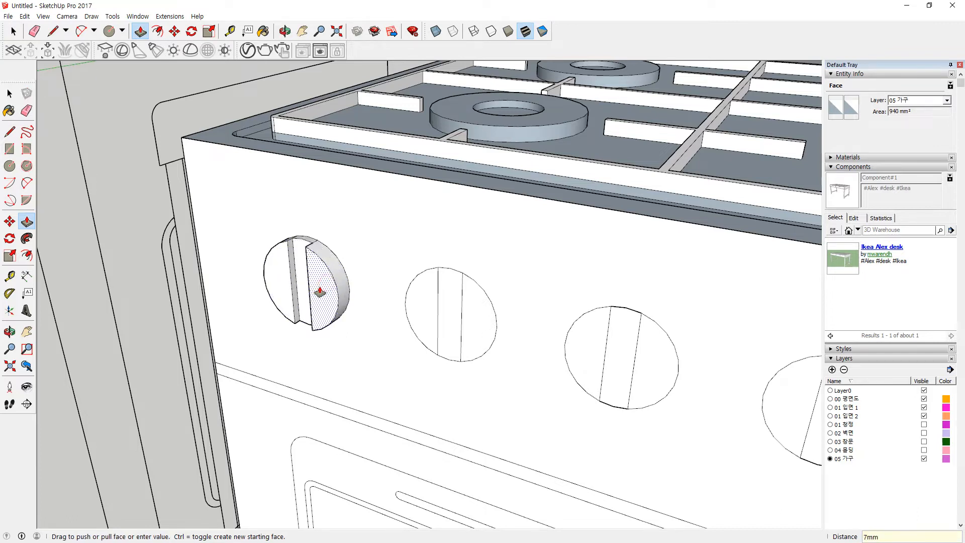
{"action": "left_click", "coordinate": [320, 292]}
{"action": "middle_click_drag", "start_coordinate": [320, 291], "coordinate": [433, 290]}
Step: Extrude the second knob's left half 10mm and its middle strip 5mm
{"action": "left_click_drag", "start_coordinate": [436, 290], "coordinate": [470, 305]}
{"action": "type", "text": "10"}
{"action": "key", "text": "Return"}
{"action": "key", "text": "Return"}
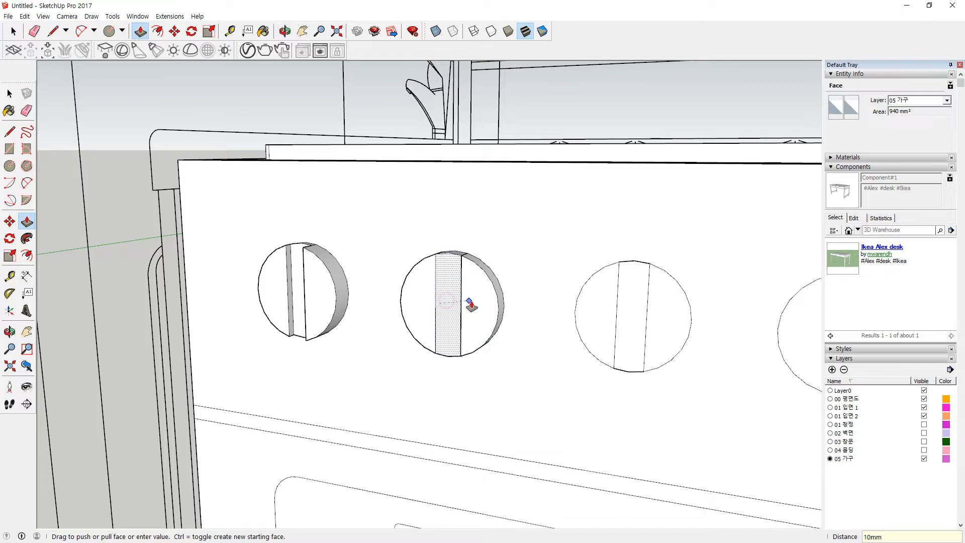
{"action": "left_click_drag", "start_coordinate": [442, 301], "coordinate": [438, 307]}
{"action": "type", "text": "5"}
{"action": "key", "text": "Return"}
{"action": "middle_click_drag", "start_coordinate": [454, 308], "coordinate": [420, 291]}
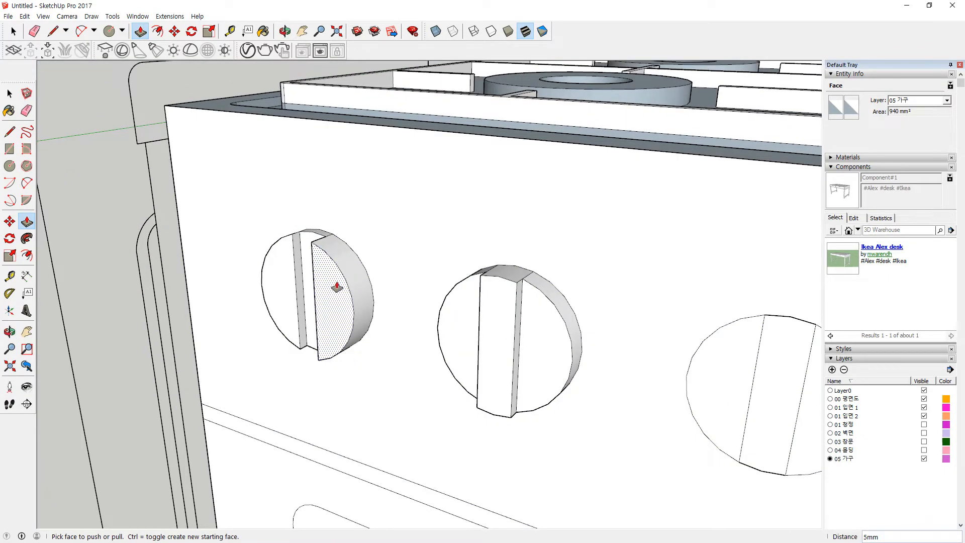
Step: Undo a stray 1mm pull and extrude a knob's strip and both halves 8mm
{"action": "left_click_drag", "start_coordinate": [308, 249], "coordinate": [294, 278]}
{"action": "middle_click_drag", "start_coordinate": [416, 327], "coordinate": [455, 230]}
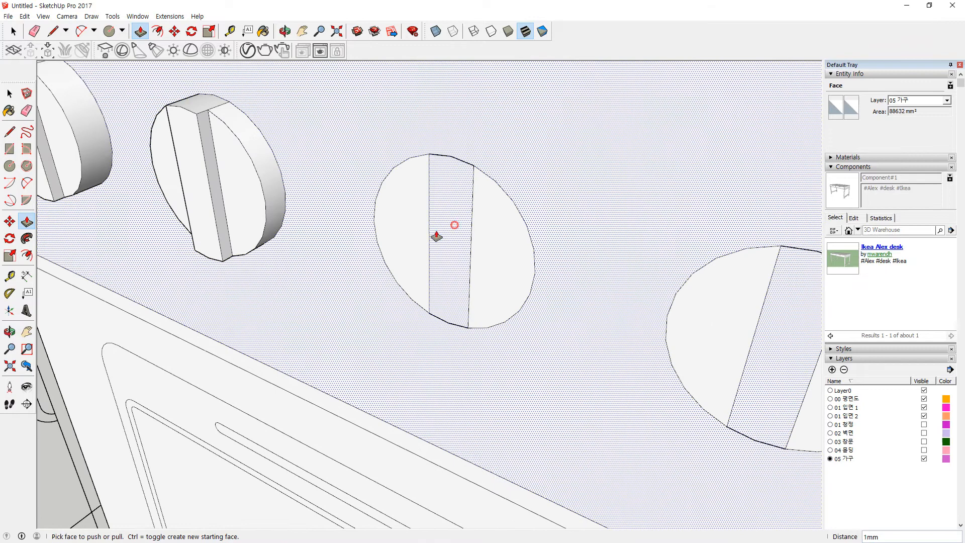
{"action": "key", "text": "ctrl+z"}
{"action": "left_click_drag", "start_coordinate": [450, 252], "coordinate": [417, 239]}
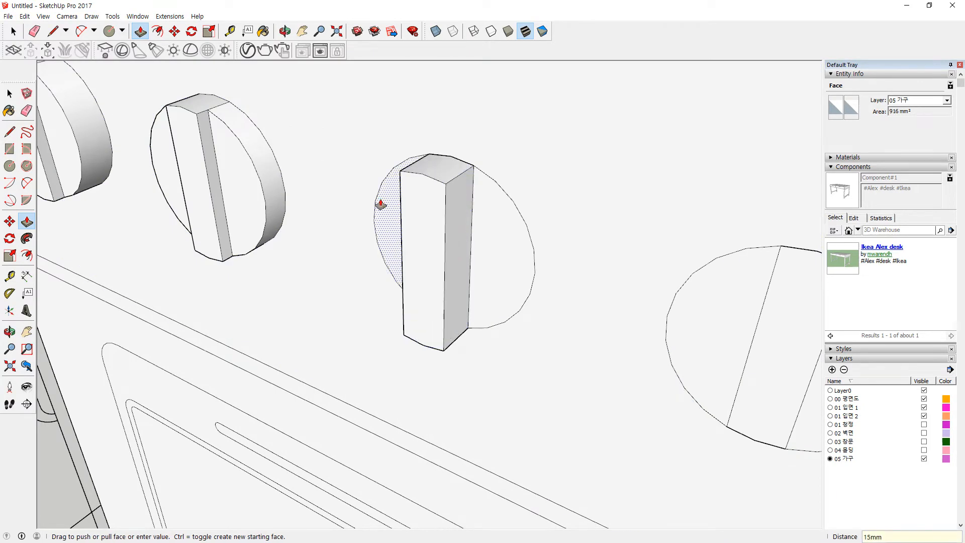
{"action": "key", "text": "BackSpace"}
{"action": "type", "text": "8"}
{"action": "key", "text": "Return"}
{"action": "double_click", "coordinate": [505, 234]}
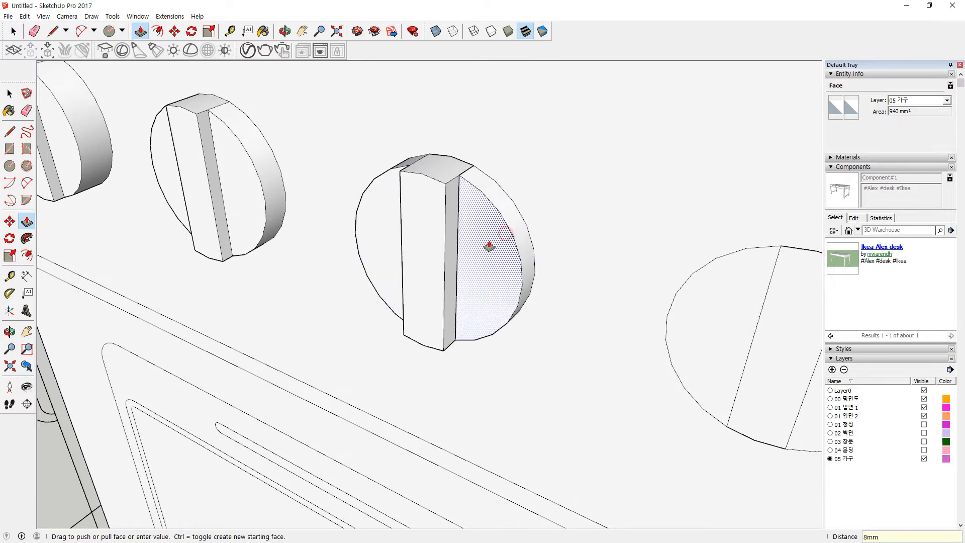
{"action": "key", "text": "Return"}
Step: Pull the middle and right knobs' grip strips out 15mm
{"action": "scroll", "coordinate": [558, 276], "scroll_direction": "down", "scroll_amount": 3}
{"action": "middle_click_drag", "start_coordinate": [590, 285], "coordinate": [285, 188]}
{"action": "left_click", "coordinate": [276, 209]}
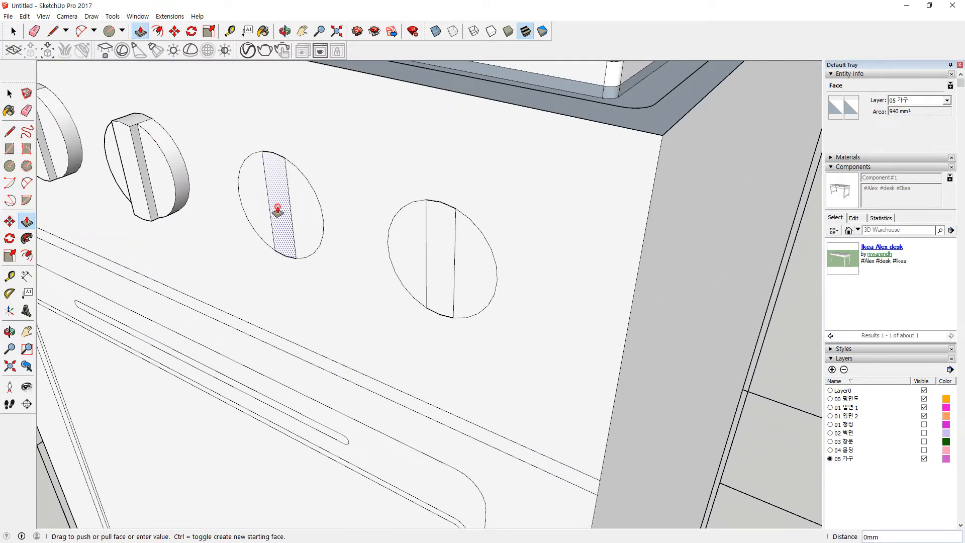
{"action": "left_click", "coordinate": [138, 175]}
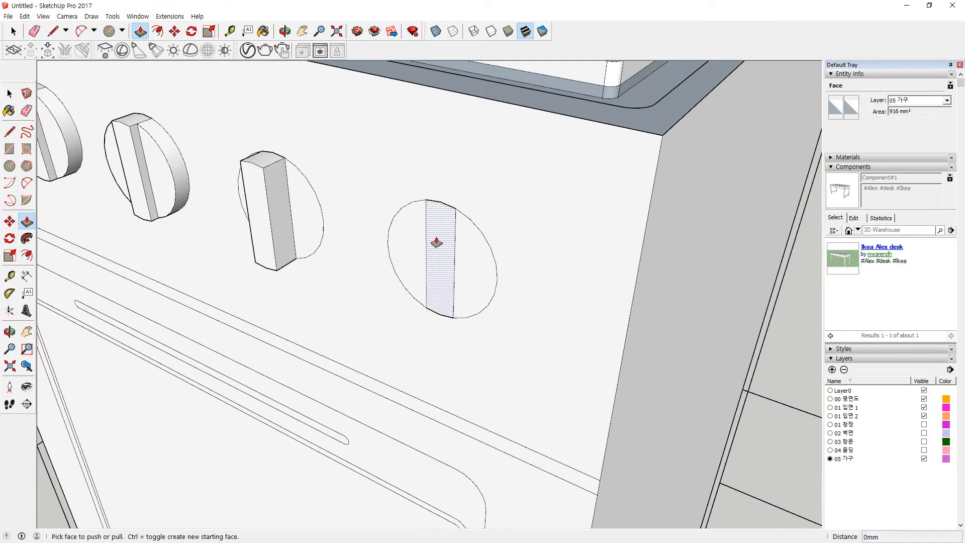
{"action": "left_click", "coordinate": [437, 244]}
{"action": "left_click", "coordinate": [264, 209]}
Step: Pull both halves of the middle and right knobs out 10mm
{"action": "left_click", "coordinate": [242, 198]}
{"action": "left_click", "coordinate": [172, 182]}
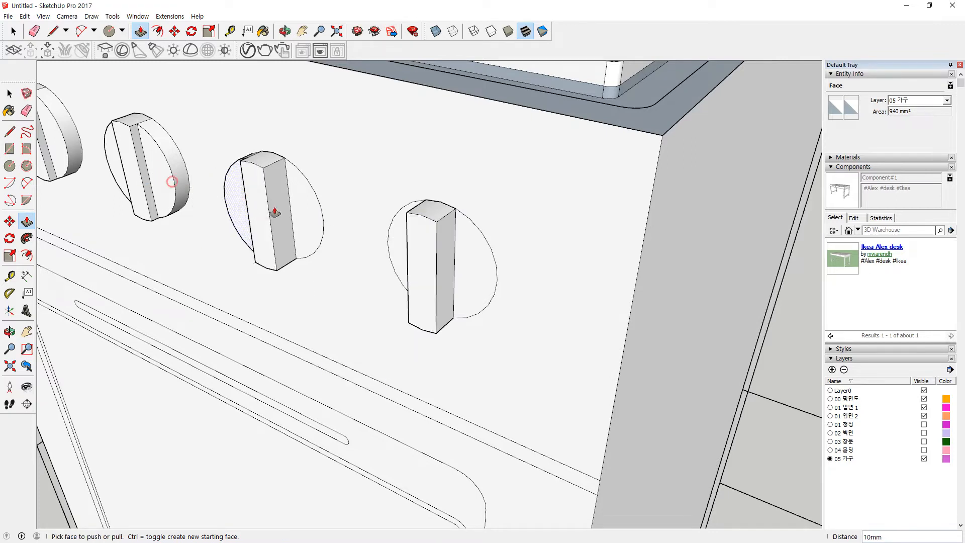
{"action": "left_click", "coordinate": [312, 210]}
{"action": "left_click", "coordinate": [175, 175]}
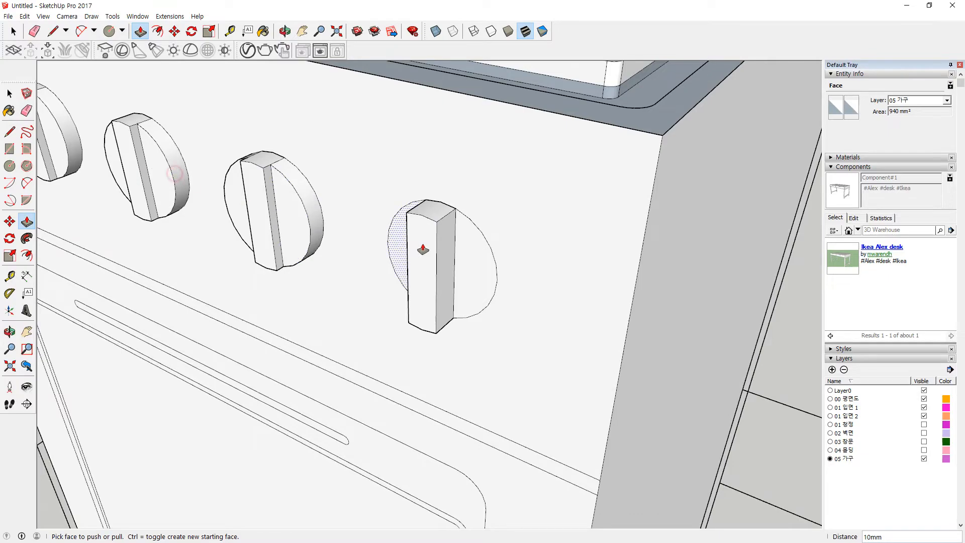
{"action": "left_click", "coordinate": [394, 236]}
{"action": "left_click", "coordinate": [314, 224]}
{"action": "left_click", "coordinate": [459, 263]}
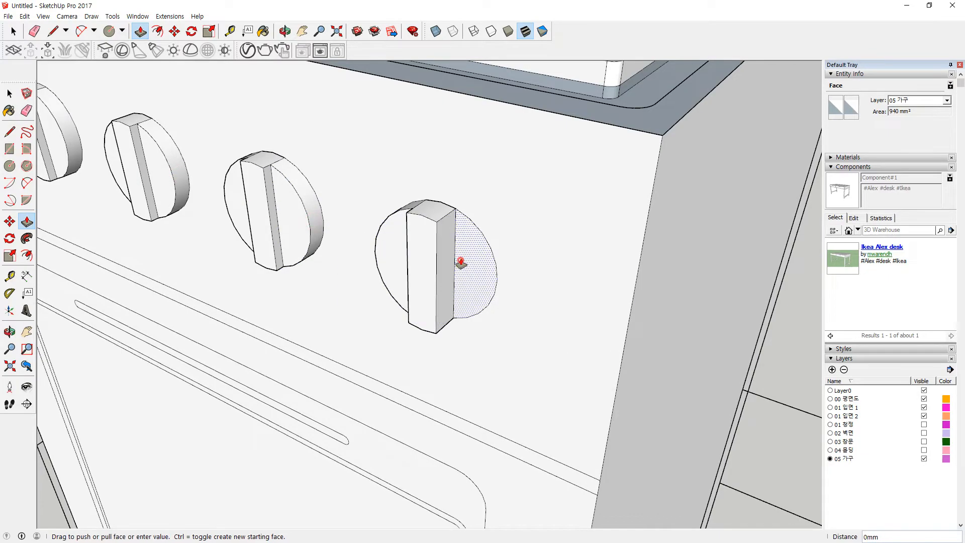
{"action": "left_click", "coordinate": [315, 229]}
{"action": "scroll", "coordinate": [329, 281], "scroll_direction": "down", "scroll_amount": 5}
Step: Pull the strip above the oven door out 20mm to form a ledge
{"action": "middle_click_drag", "start_coordinate": [338, 293], "coordinate": [560, 269]}
{"action": "key", "text": "space"}
{"action": "scroll", "coordinate": [458, 231], "scroll_direction": "up", "scroll_amount": 5}
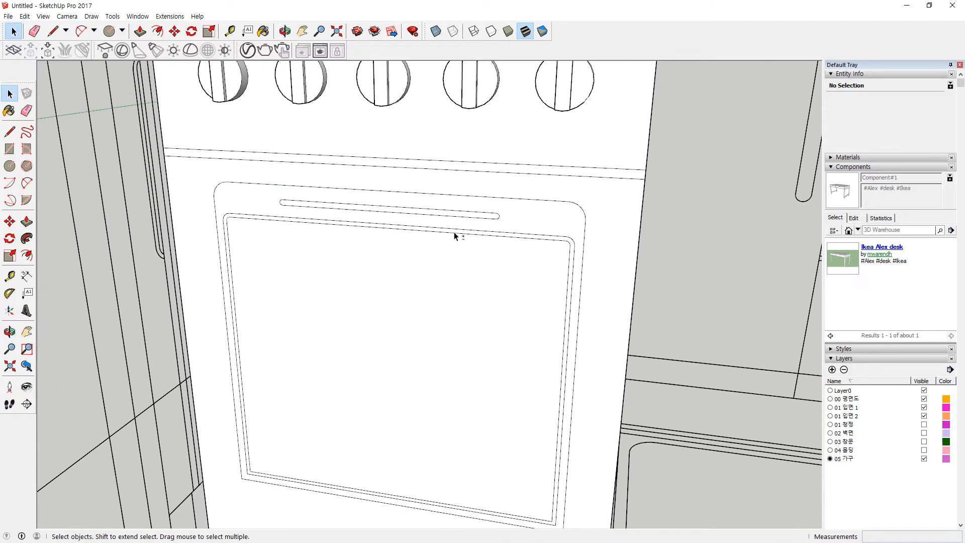
{"action": "middle_click_drag", "start_coordinate": [667, 252], "coordinate": [525, 260]}
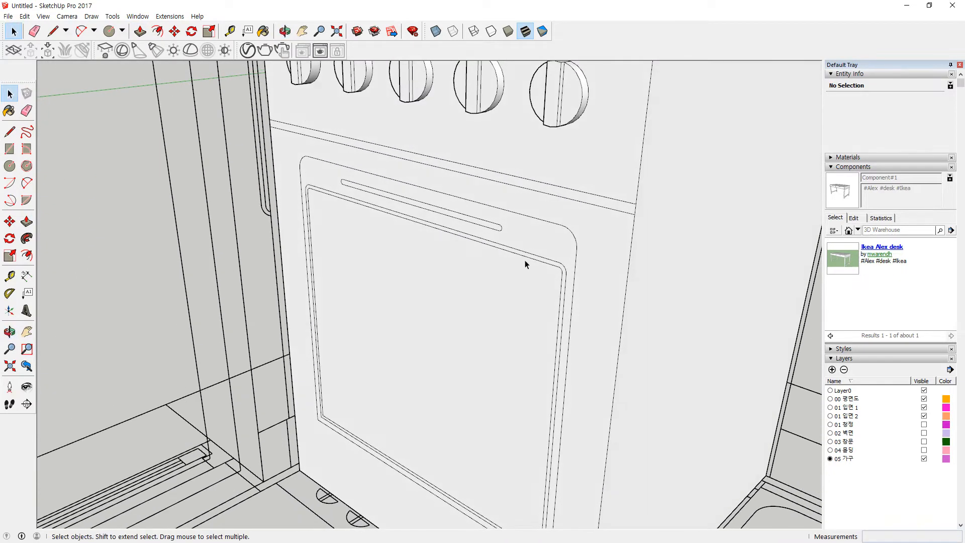
{"action": "key", "text": "p"}
{"action": "left_click", "coordinate": [600, 206]}
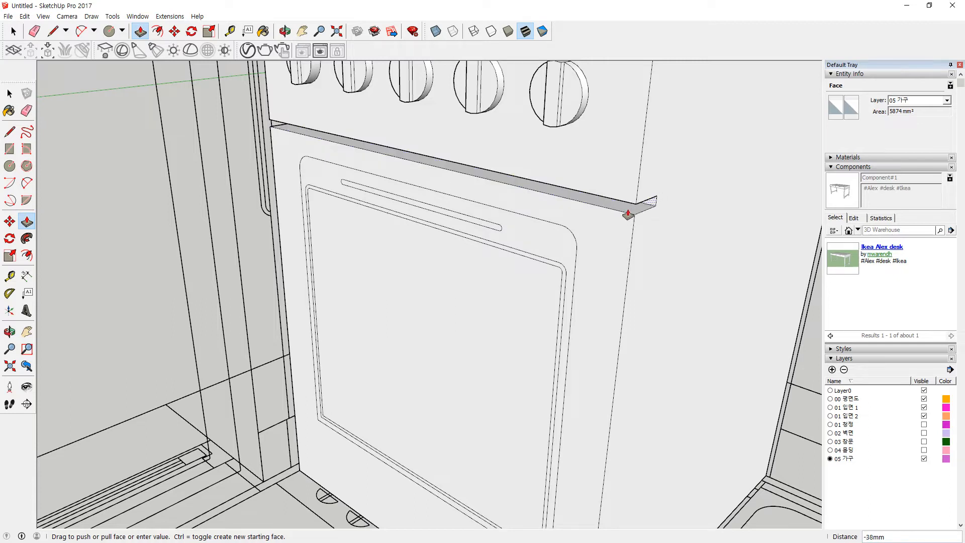
{"action": "type", "text": "20"}
{"action": "key", "text": "Return"}
Step: Pull the oven door's border out 6mm and push in its inner panel
{"action": "middle_click_drag", "start_coordinate": [578, 329], "coordinate": [618, 307]}
{"action": "left_click", "coordinate": [549, 237]}
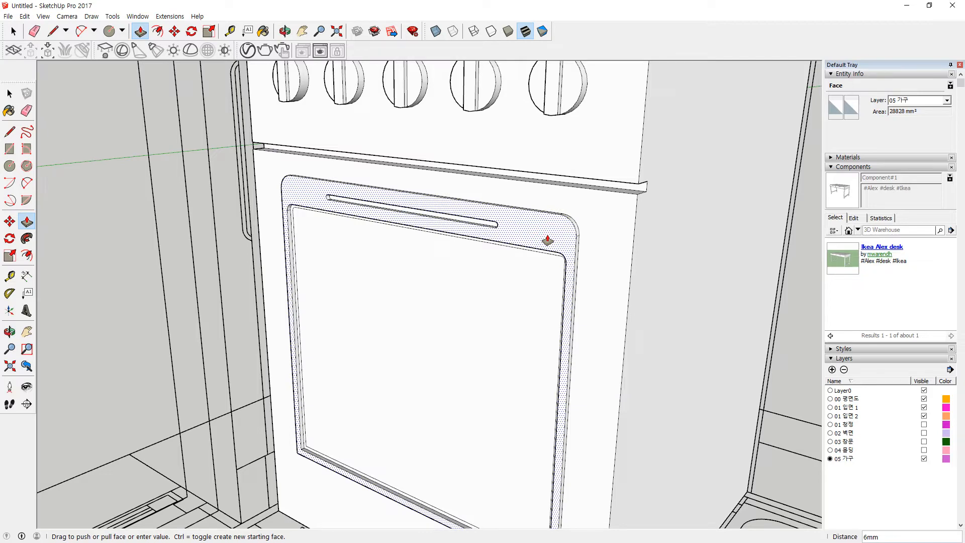
{"action": "key", "text": "Return"}
{"action": "middle_click_drag", "start_coordinate": [535, 254], "coordinate": [520, 210]}
{"action": "scroll", "coordinate": [357, 248], "scroll_direction": "up", "scroll_amount": 2}
{"action": "left_click", "coordinate": [358, 277]}
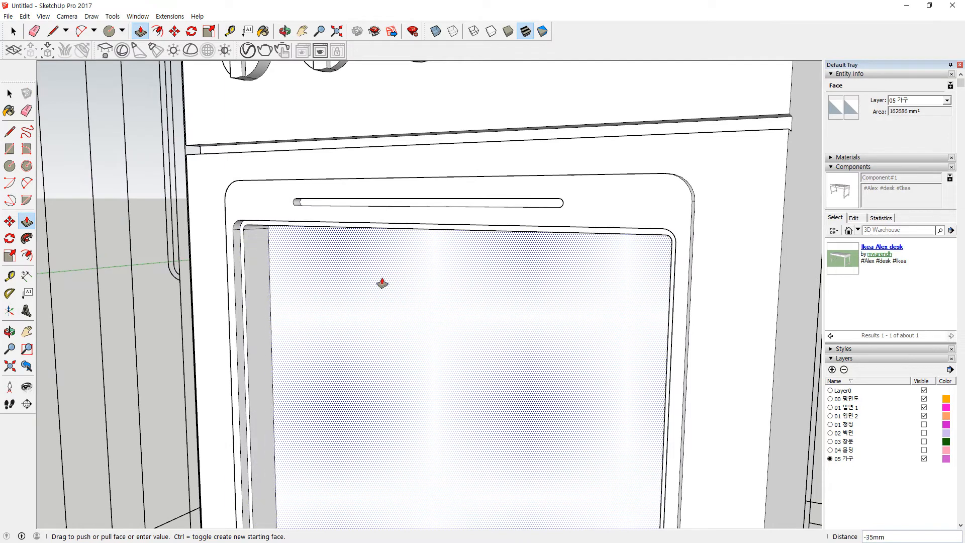
{"action": "left_click", "coordinate": [578, 215]}
{"action": "scroll", "coordinate": [487, 322], "scroll_direction": "down", "scroll_amount": 5}
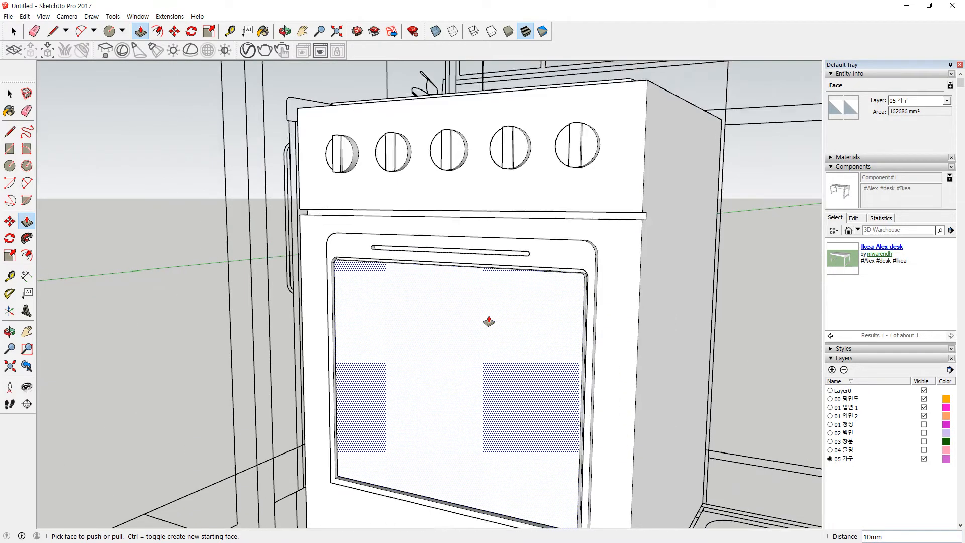
Step: Select all the connected stove geometry and make it one group
{"action": "key", "text": "space"}
{"action": "middle_click_drag", "start_coordinate": [707, 358], "coordinate": [624, 334]}
{"action": "triple_click", "coordinate": [624, 333]}
{"action": "right_click", "coordinate": [624, 333]}
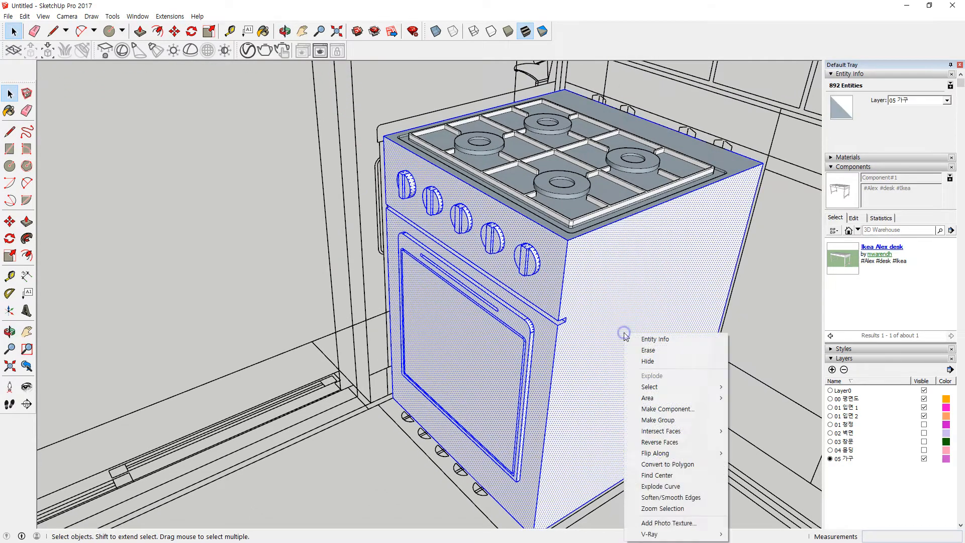
{"action": "key", "text": "g"}
{"action": "middle_click_drag", "start_coordinate": [397, 337], "coordinate": [603, 242]}
{"action": "scroll", "coordinate": [576, 265], "scroll_direction": "down", "scroll_amount": 3}
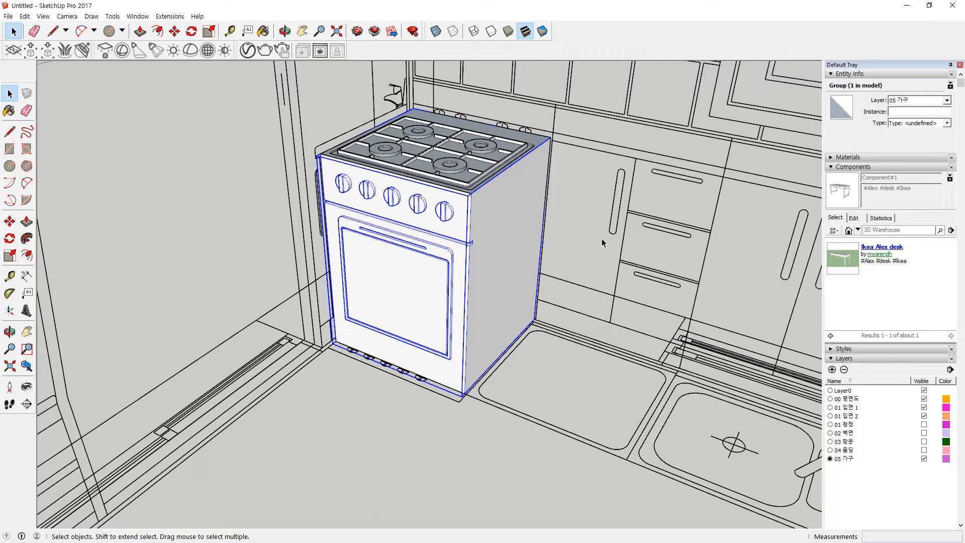
Step: Draw a rectangle along the cabinet door's handle slot
{"action": "scroll", "coordinate": [650, 240], "scroll_direction": "down", "scroll_amount": 3}
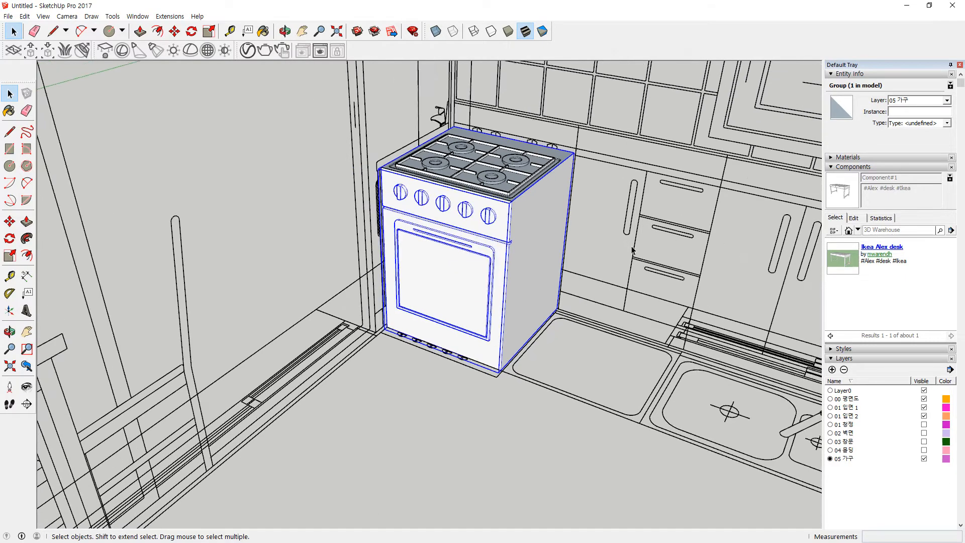
{"action": "middle_click_drag", "start_coordinate": [682, 261], "coordinate": [454, 245], "text": "shift"}
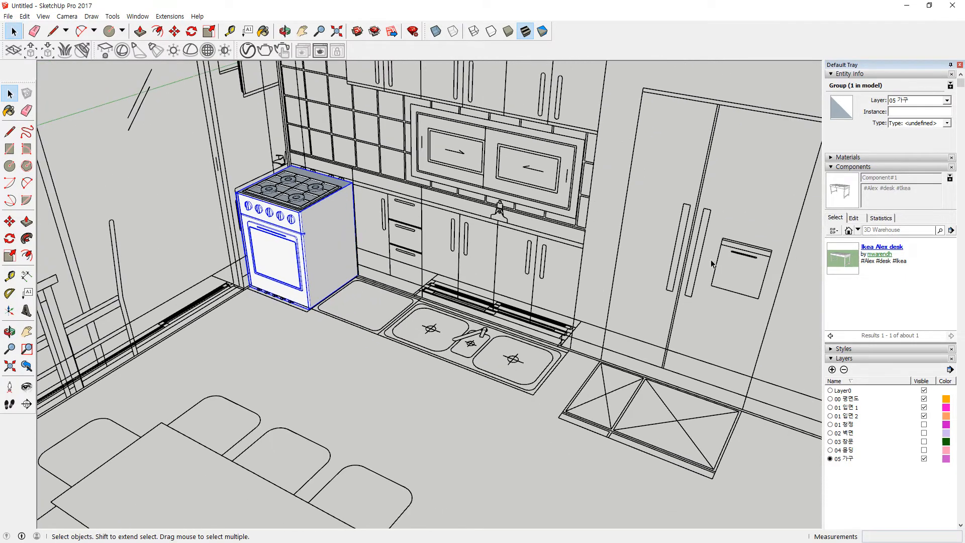
{"action": "middle_click_drag", "start_coordinate": [403, 236], "coordinate": [406, 211]}
{"action": "scroll", "coordinate": [480, 283], "scroll_direction": "up", "scroll_amount": 3}
{"action": "scroll", "coordinate": [271, 324], "scroll_direction": "up", "scroll_amount": 3}
{"action": "middle_click_drag", "start_coordinate": [330, 176], "coordinate": [410, 180]}
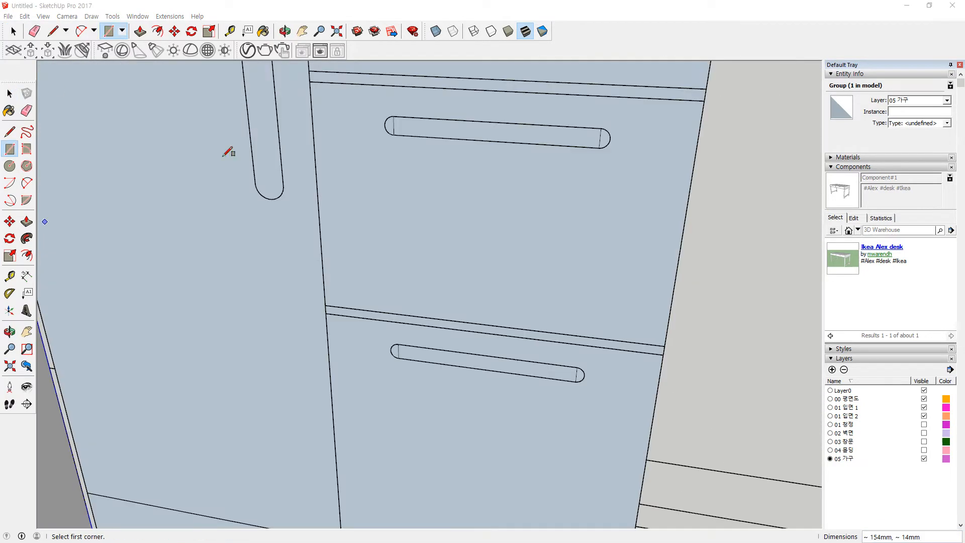
{"action": "middle_click_drag", "start_coordinate": [287, 152], "coordinate": [274, 402]}
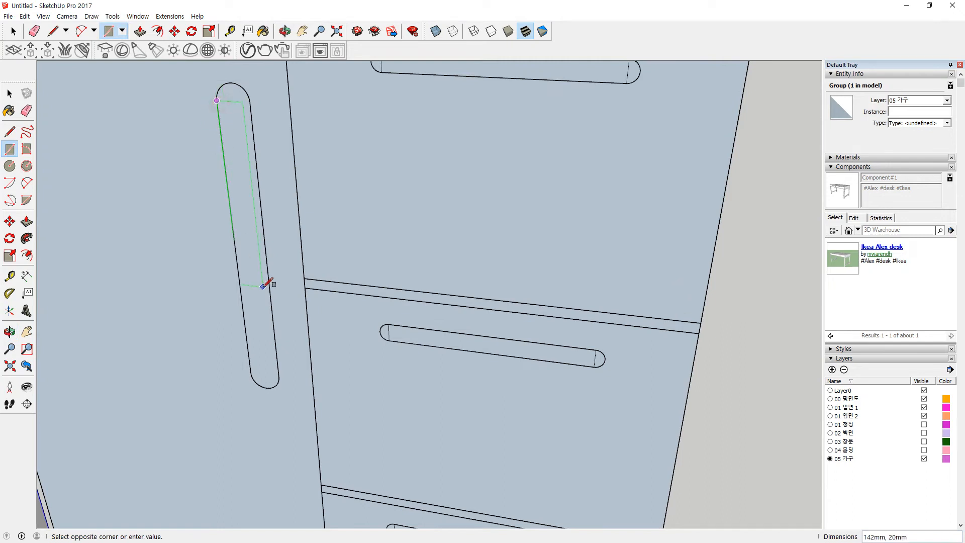
{"action": "left_click", "coordinate": [279, 376]}
Step: Round both slot ends with circles and erase the dividing line
{"action": "key", "text": "c"}
{"action": "left_click", "coordinate": [233, 103]}
{"action": "left_click", "coordinate": [249, 107]}
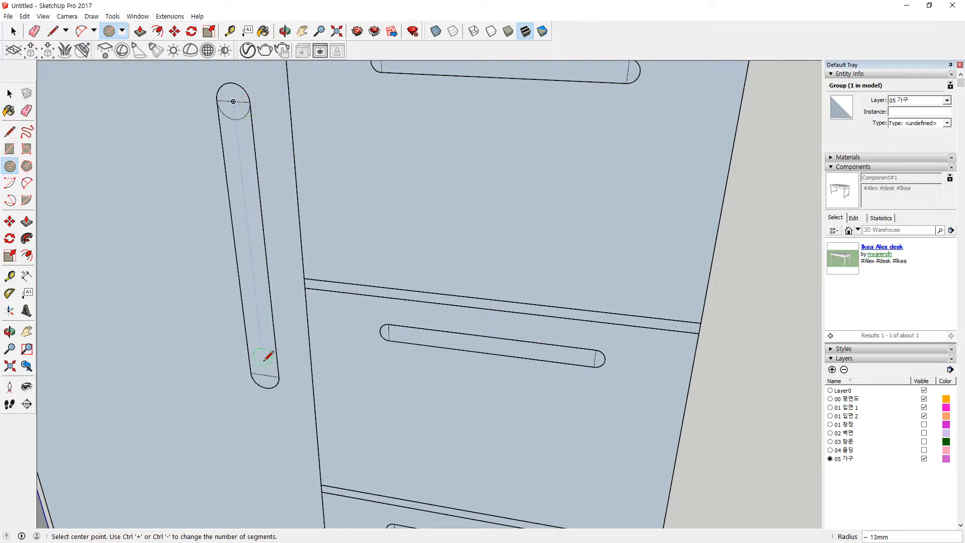
{"action": "left_click", "coordinate": [278, 376]}
{"action": "key", "text": "e"}
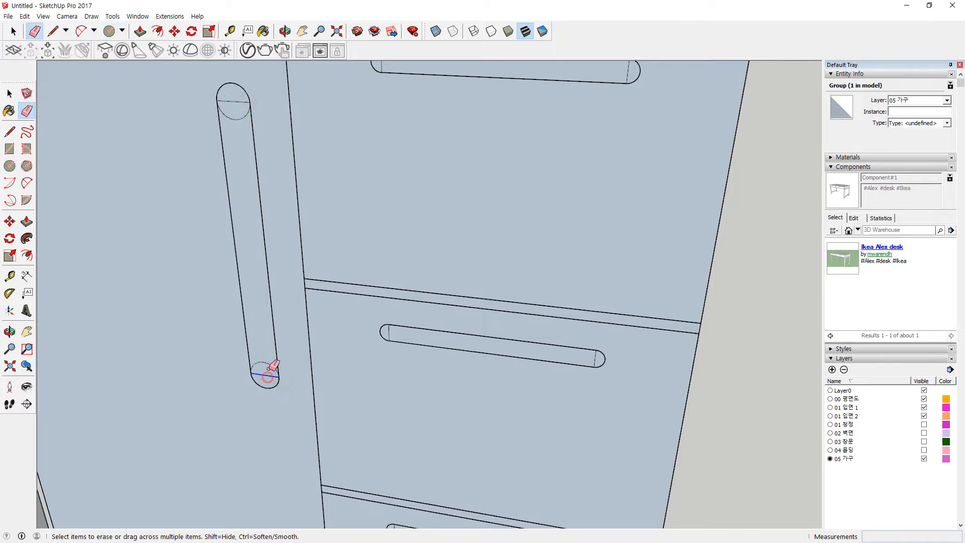
{"action": "left_click", "coordinate": [231, 103]}
Step: Round the left end of the top drawer handle and erase the leftover inner arcs
{"action": "middle_click_drag", "start_coordinate": [333, 172], "coordinate": [337, 199]}
{"action": "scroll", "coordinate": [315, 153], "scroll_direction": "up", "scroll_amount": 3}
{"action": "key", "text": "c"}
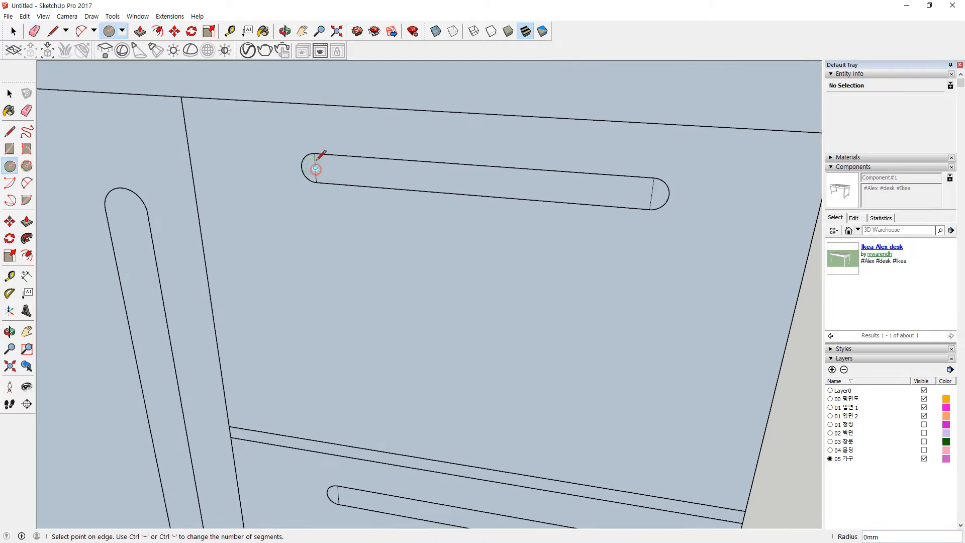
{"action": "left_click", "coordinate": [314, 153]}
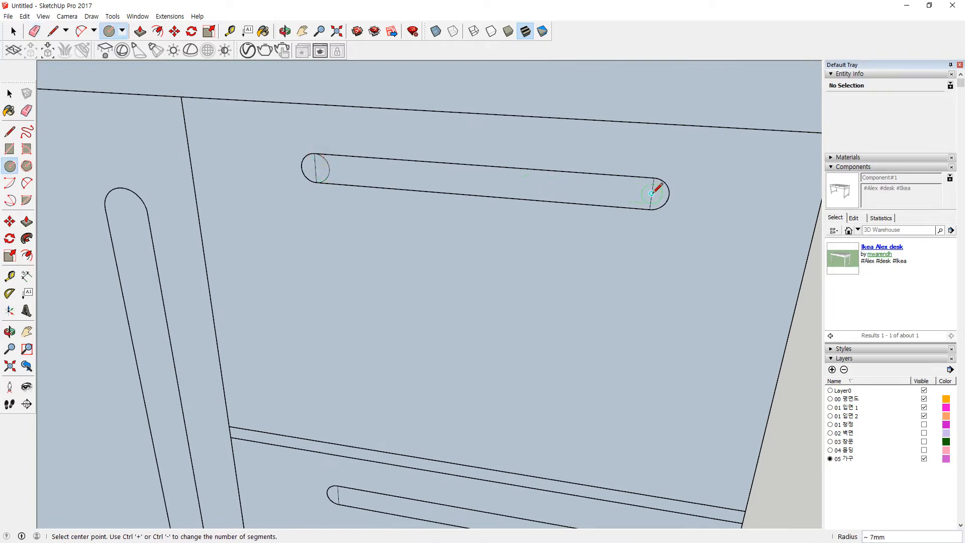
{"action": "key", "text": "e"}
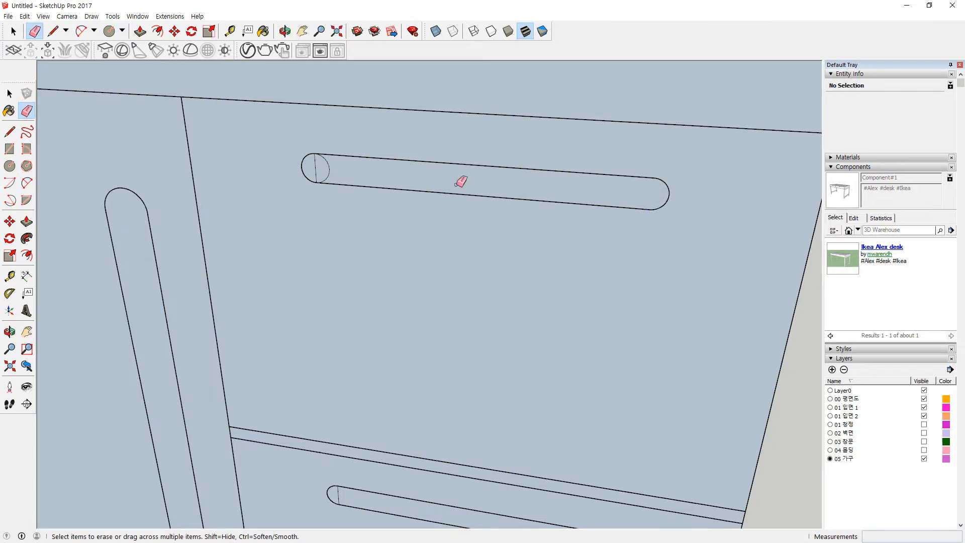
{"action": "left_click_drag", "start_coordinate": [311, 172], "coordinate": [313, 171]}
{"action": "key", "text": "space"}
Step: Select the finished top drawer handle with its edges, with the lower drawers in view
{"action": "double_click", "coordinate": [373, 174]}
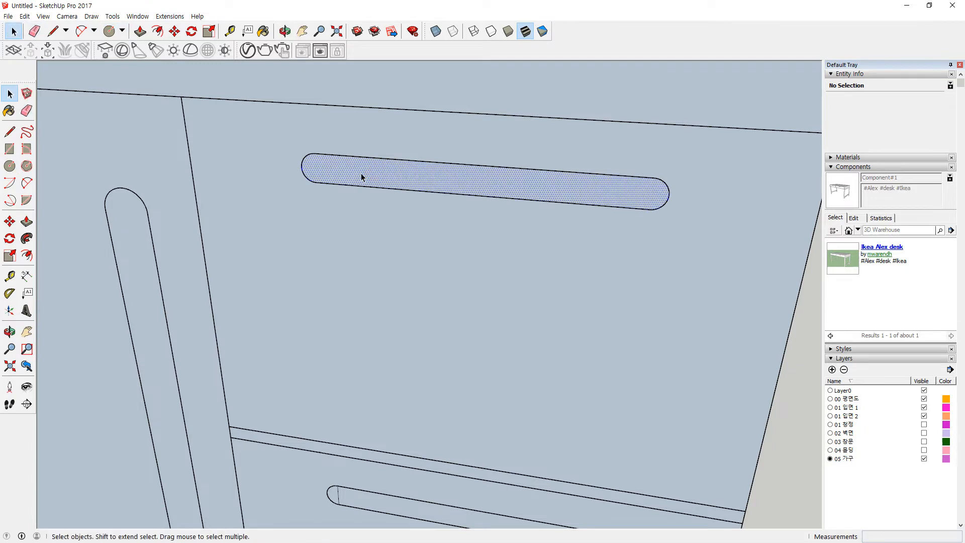
{"action": "scroll", "coordinate": [361, 173], "scroll_direction": "down", "scroll_amount": 2}
{"action": "middle_click_drag", "start_coordinate": [413, 213], "coordinate": [394, 167], "text": "shift"}
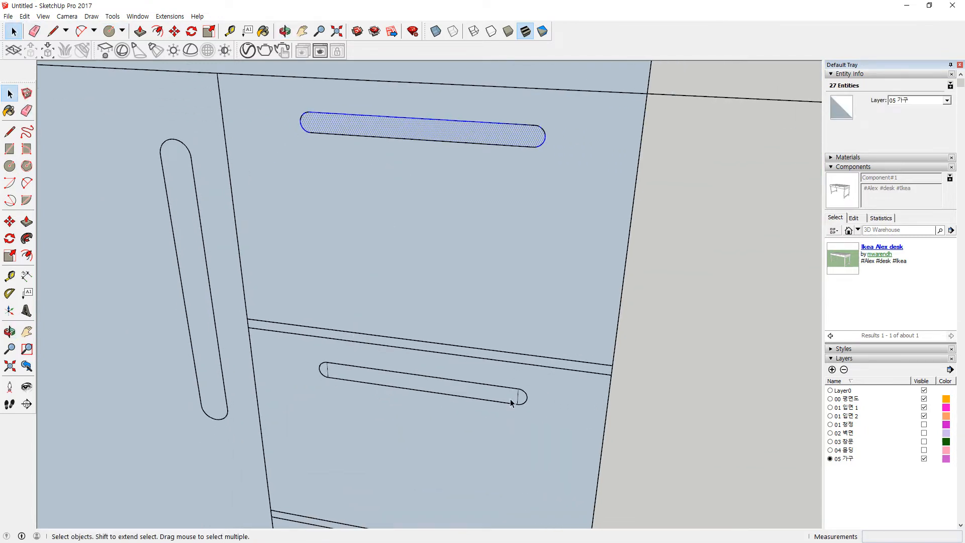
{"action": "left_click_drag", "start_coordinate": [527, 424], "coordinate": [548, 428]}
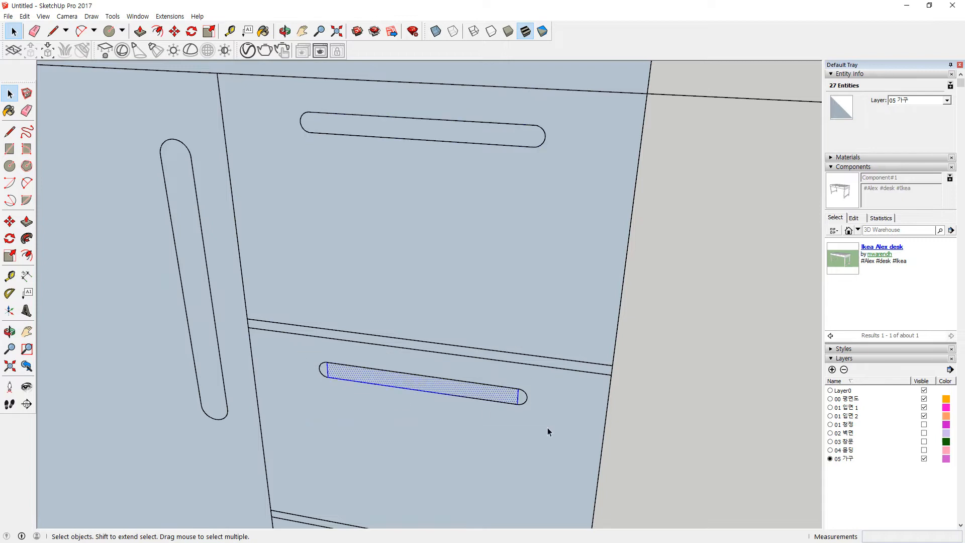
{"action": "scroll", "coordinate": [427, 400], "scroll_direction": "down", "scroll_amount": 2}
{"action": "middle_click_drag", "start_coordinate": [468, 421], "coordinate": [383, 287], "text": "shift"}
{"action": "scroll", "coordinate": [404, 271], "scroll_direction": "down", "scroll_amount": 3}
{"action": "scroll", "coordinate": [302, 173], "scroll_direction": "up", "scroll_amount": 3}
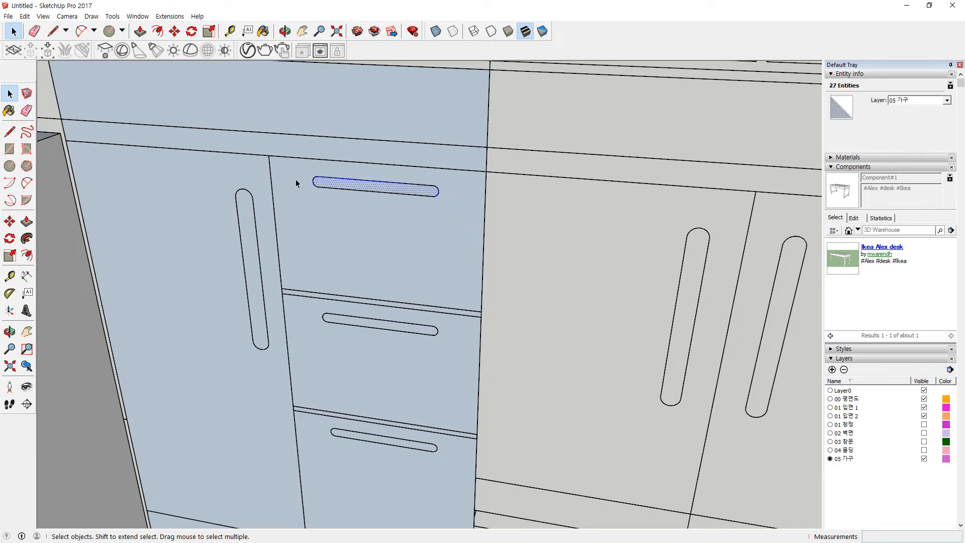
Step: Copy the handle down onto the middle and bottom drawers
{"action": "key", "text": "m"}
{"action": "left_click", "coordinate": [322, 174]}
{"action": "key", "text": "ctrl"}
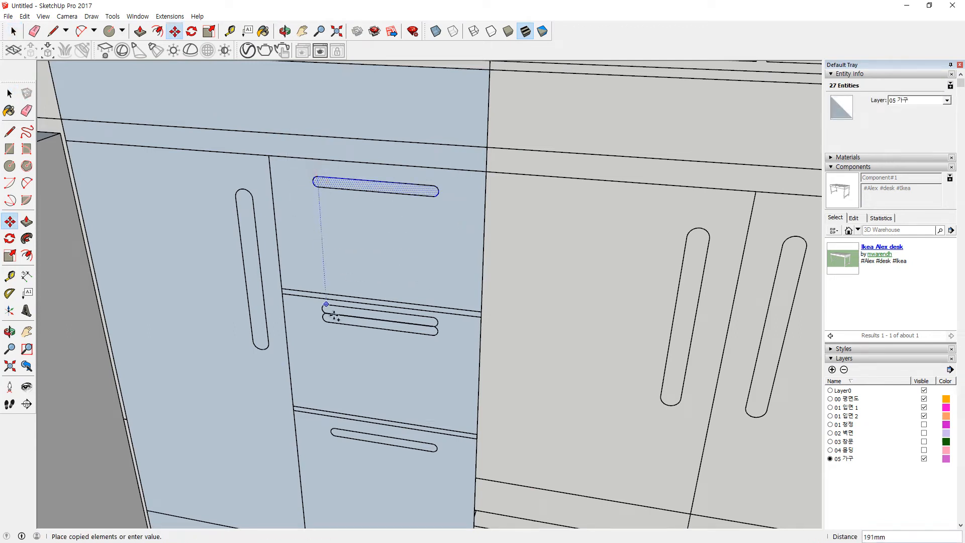
{"action": "left_click", "coordinate": [327, 313]}
{"action": "left_click", "coordinate": [328, 314]}
{"action": "key", "text": "ctrl"}
{"action": "left_click", "coordinate": [337, 428]}
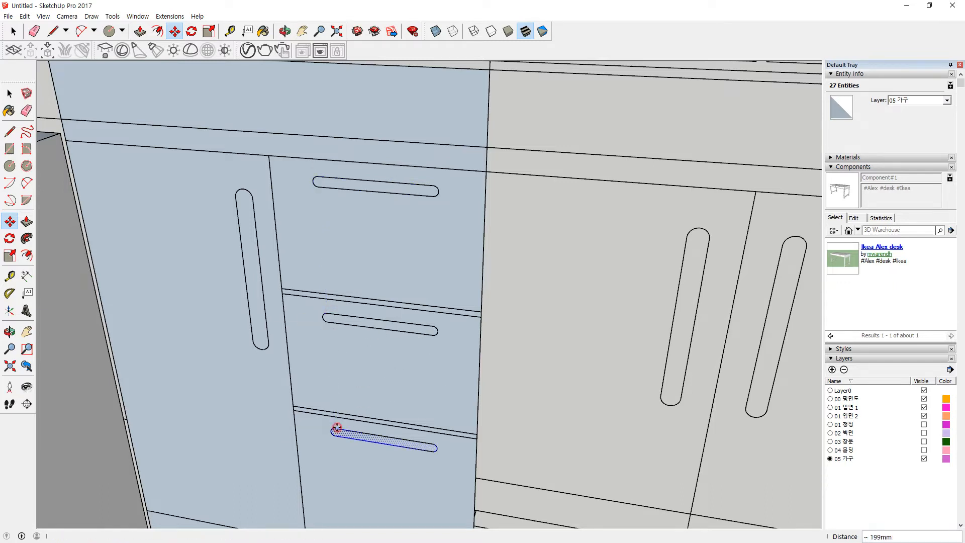
Step: Select the three drawer fronts and the left door front
{"action": "key", "text": "space"}
{"action": "left_click", "coordinate": [375, 256]}
{"action": "left_click", "coordinate": [375, 351]}
{"action": "left_click", "coordinate": [359, 488]}
{"action": "scroll", "coordinate": [342, 399], "scroll_direction": "down", "scroll_amount": 4}
{"action": "left_click", "coordinate": [284, 396]}
Step: Move the whole drawer cabinet into the corner beside the stove
{"action": "triple_click", "coordinate": [283, 396]}
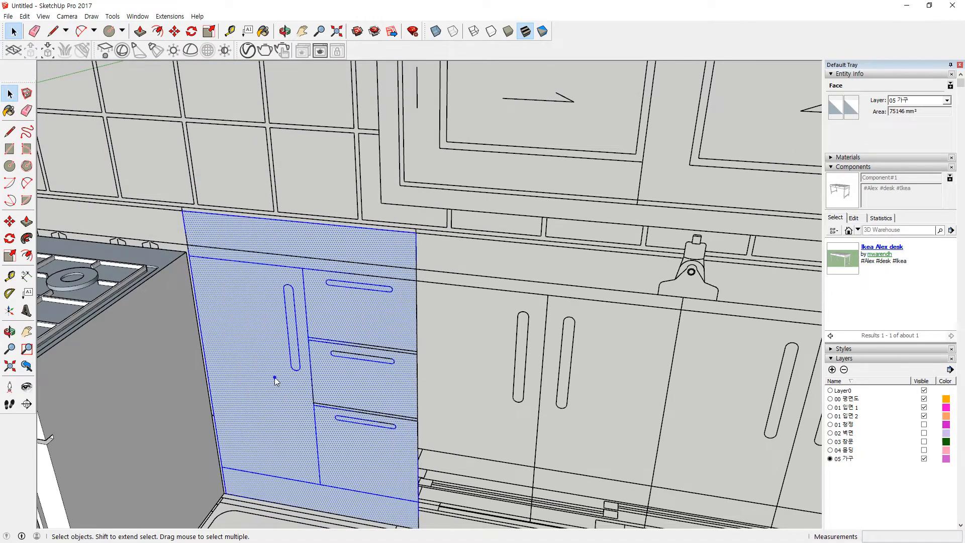
{"action": "scroll", "coordinate": [280, 383], "scroll_direction": "down", "scroll_amount": 4}
{"action": "scroll", "coordinate": [308, 166], "scroll_direction": "up", "scroll_amount": 2}
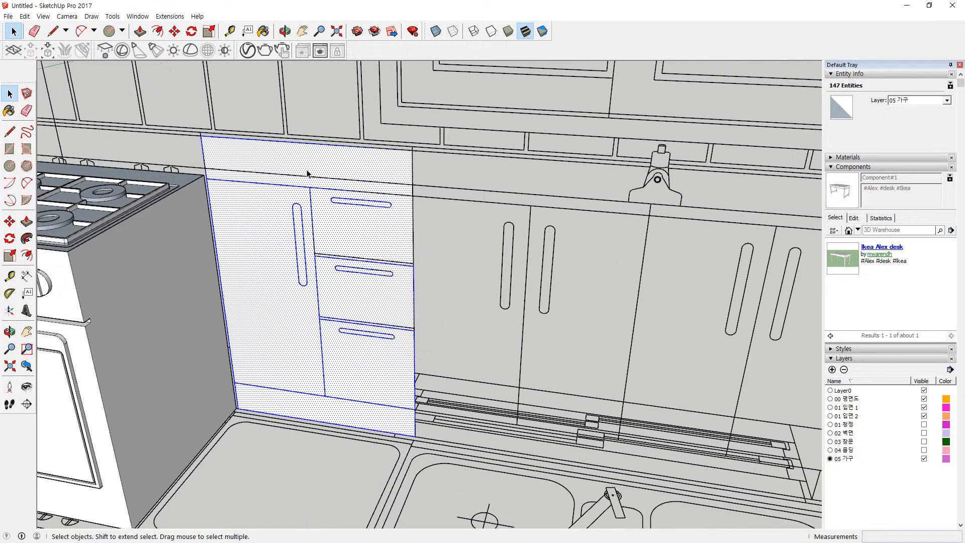
{"action": "scroll", "coordinate": [377, 340], "scroll_direction": "up", "scroll_amount": 4}
{"action": "key", "text": "m"}
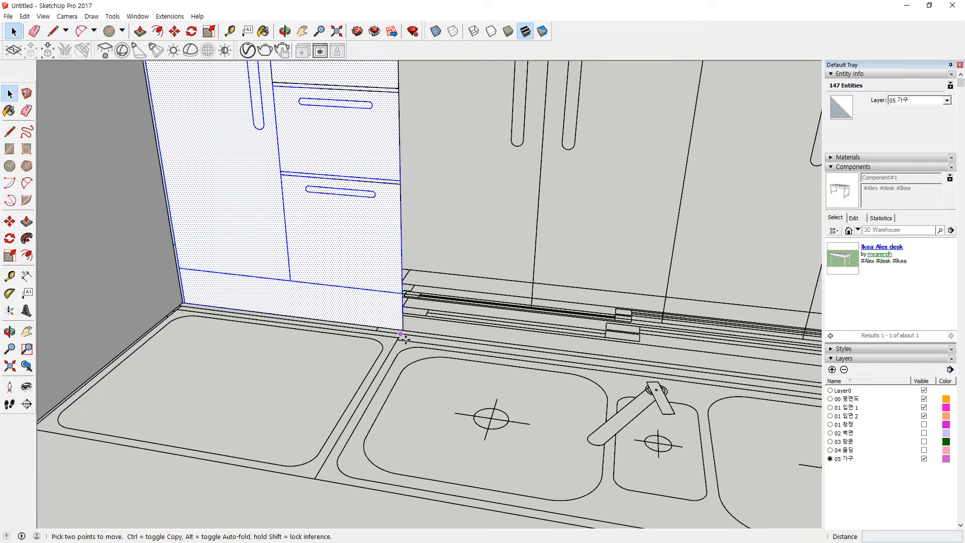
{"action": "left_click", "coordinate": [402, 329]}
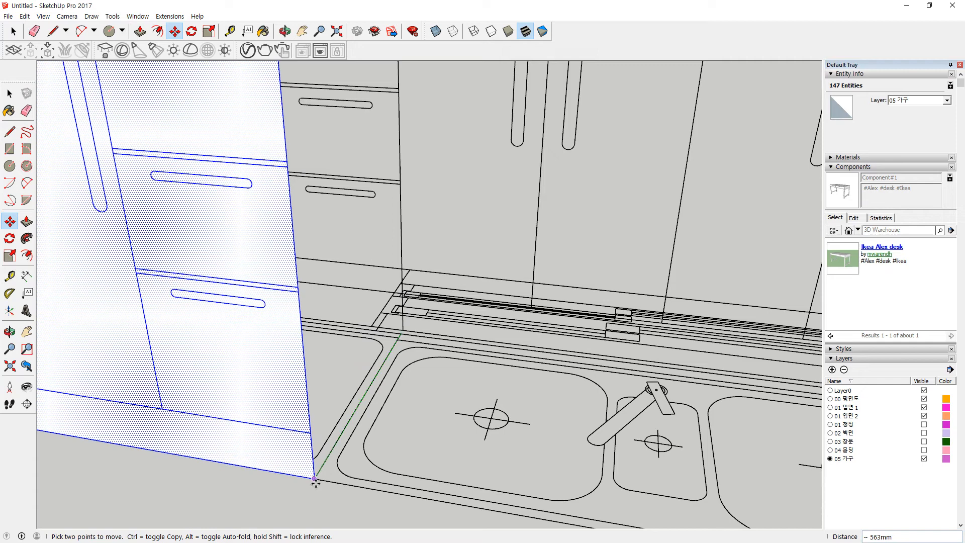
{"action": "left_click", "coordinate": [315, 479]}
{"action": "scroll", "coordinate": [258, 239], "scroll_direction": "down", "scroll_amount": 2}
Step: Erase the edges of the cabinet's top strip
{"action": "middle_click_drag", "start_coordinate": [225, 233], "coordinate": [242, 327], "text": "shift"}
{"action": "mouse_move", "coordinate": [256, 287]}
{"action": "middle_mouse_down"}
{"action": "mouse_move", "coordinate": [276, 285]}
{"action": "mouse_move", "coordinate": [347, 227]}
{"action": "middle_mouse_up"}
{"action": "key", "text": "e"}
{"action": "left_click_drag", "start_coordinate": [345, 232], "coordinate": [346, 243]}
{"action": "mouse_move", "coordinate": [107, 222]}
{"action": "middle_mouse_down"}
{"action": "mouse_move", "coordinate": [250, 224]}
{"action": "mouse_move", "coordinate": [301, 239]}
{"action": "middle_mouse_up"}
{"action": "mouse_move", "coordinate": [116, 315]}
{"action": "middle_mouse_down"}
{"action": "mouse_move", "coordinate": [302, 346]}
{"action": "mouse_move", "coordinate": [433, 320]}
{"action": "mouse_move", "coordinate": [371, 325]}
{"action": "middle_mouse_up"}
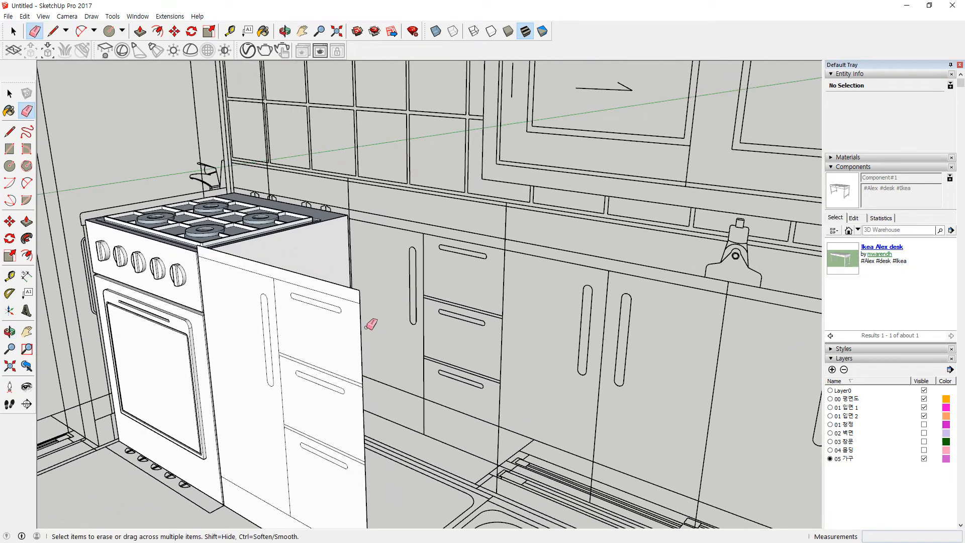
Step: Extend the countertop 564 mm out past the drawer cabinet
{"action": "key", "text": "p"}
{"action": "left_click", "coordinate": [354, 295]}
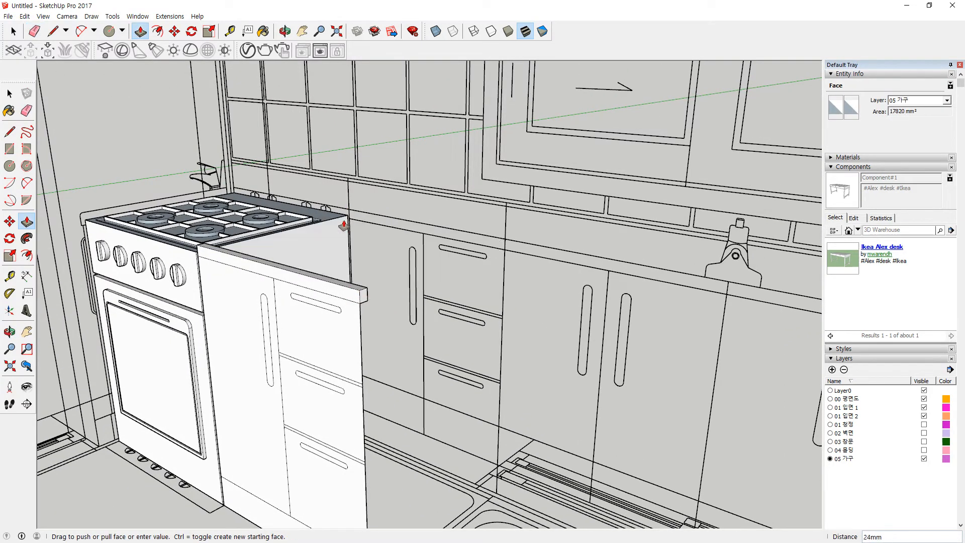
{"action": "middle_click_drag", "start_coordinate": [342, 218], "coordinate": [403, 327]}
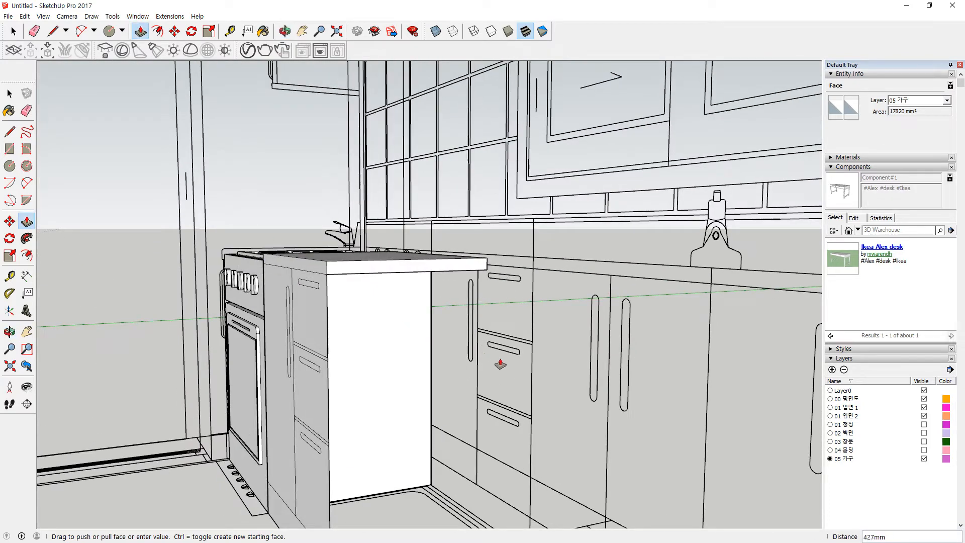
{"action": "left_click", "coordinate": [535, 344]}
{"action": "middle_click_drag", "start_coordinate": [325, 338], "coordinate": [349, 338]}
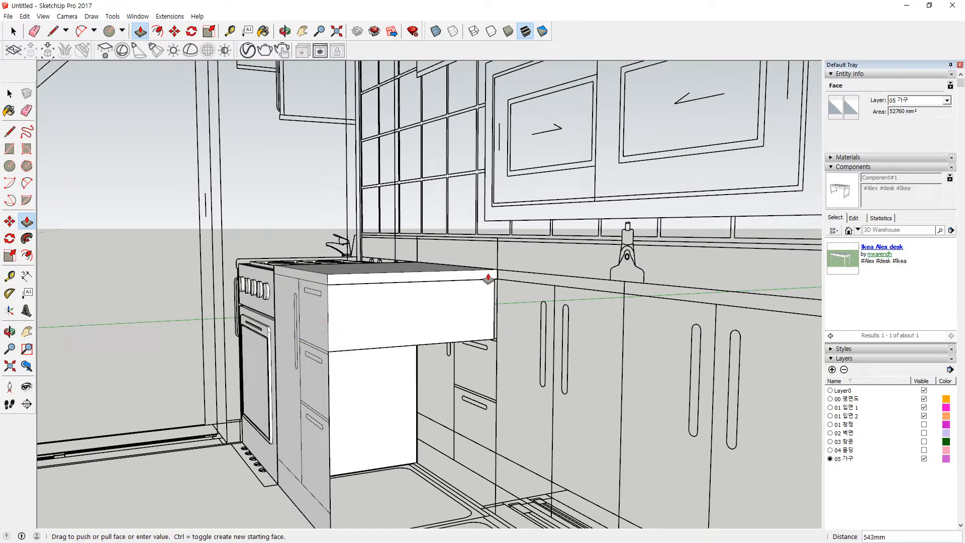
{"action": "left_click", "coordinate": [451, 374]}
{"action": "middle_click_drag", "start_coordinate": [394, 428], "coordinate": [317, 389]}
Step: Draw a rectangular side panel from the floor corner up to the countertop
{"action": "key", "text": "r"}
{"action": "left_click", "coordinate": [310, 390]}
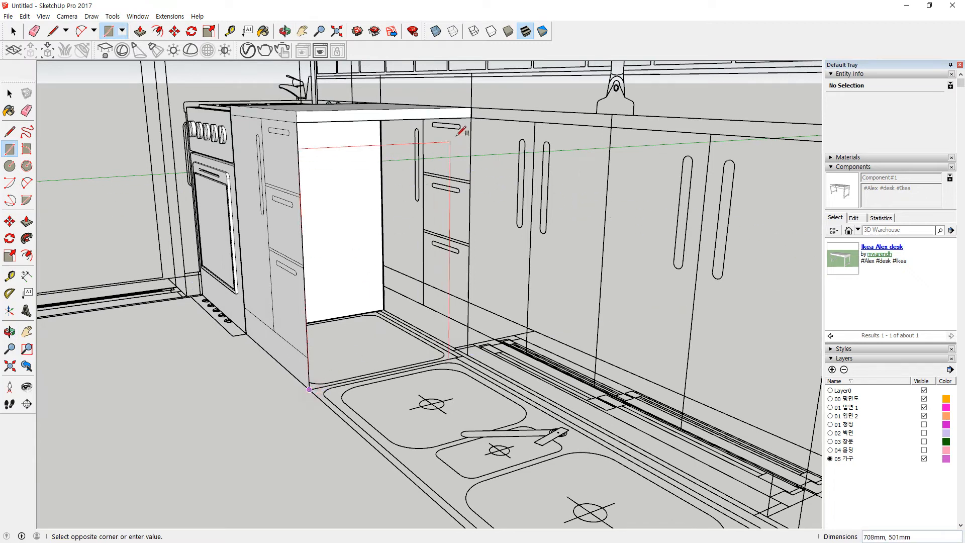
{"action": "left_click", "coordinate": [472, 118]}
{"action": "middle_click_drag", "start_coordinate": [383, 209], "coordinate": [311, 368]}
{"action": "scroll", "coordinate": [288, 378], "scroll_direction": "up", "scroll_amount": 2}
Step: Recess the toe-kick 10 mm, then start a rectangle on the countertop's front edge
{"action": "key", "text": "p"}
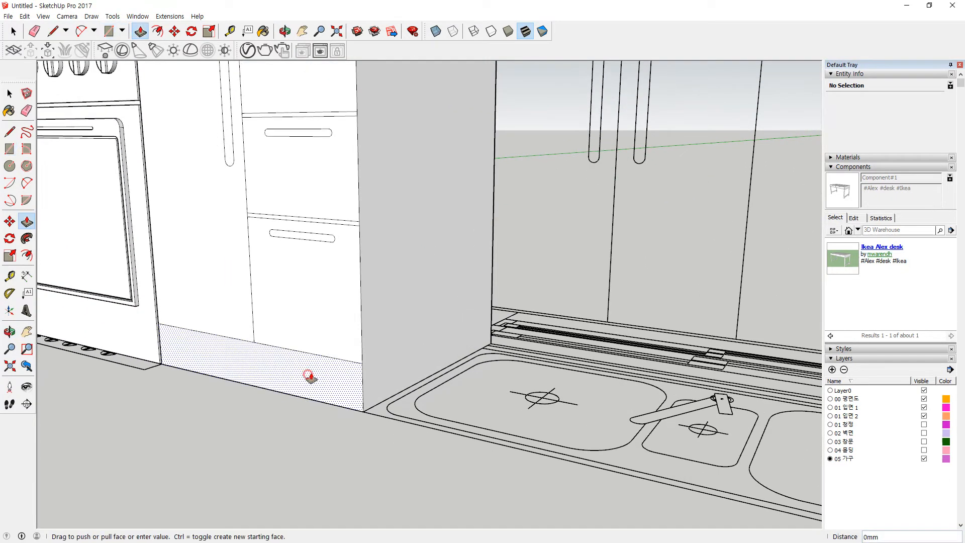
{"action": "left_click", "coordinate": [308, 375]}
{"action": "key", "text": "Return"}
{"action": "middle_click_drag", "start_coordinate": [371, 312], "coordinate": [126, 347]}
{"action": "middle_click_drag", "start_coordinate": [423, 211], "coordinate": [252, 211]}
{"action": "middle_click_drag", "start_coordinate": [653, 256], "coordinate": [452, 347]}
{"action": "scroll", "coordinate": [513, 307], "scroll_direction": "down", "scroll_amount": 1}
{"action": "scroll", "coordinate": [353, 243], "scroll_direction": "up", "scroll_amount": 1}
{"action": "scroll", "coordinate": [354, 244], "scroll_direction": "up", "scroll_amount": 1}
{"action": "middle_click_drag", "start_coordinate": [413, 267], "coordinate": [459, 263]}
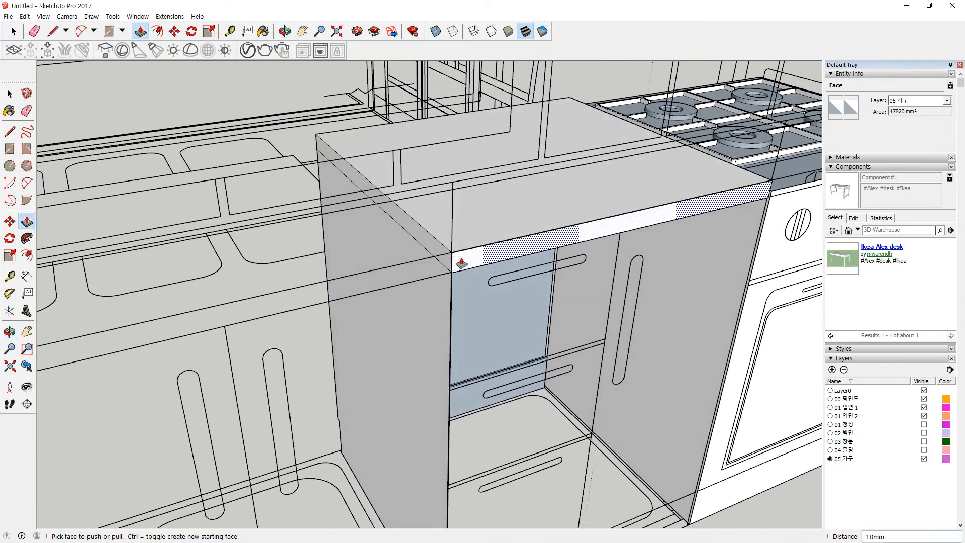
{"action": "key", "text": "r"}
{"action": "left_click", "coordinate": [452, 252]}
Step: Draw a thin rectangle along the countertop's front edge
{"action": "key", "text": "Escape"}
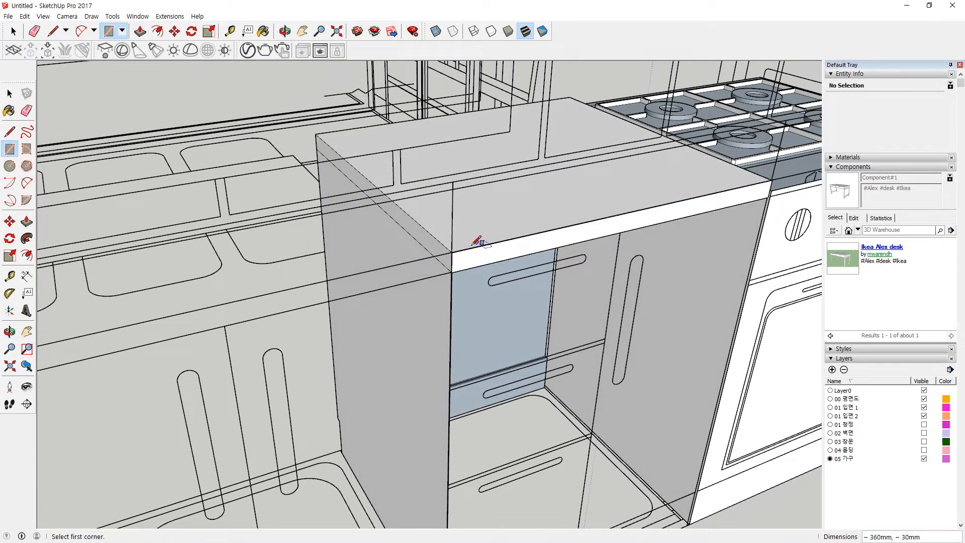
{"action": "middle_click_drag", "start_coordinate": [797, 161], "coordinate": [423, 174]}
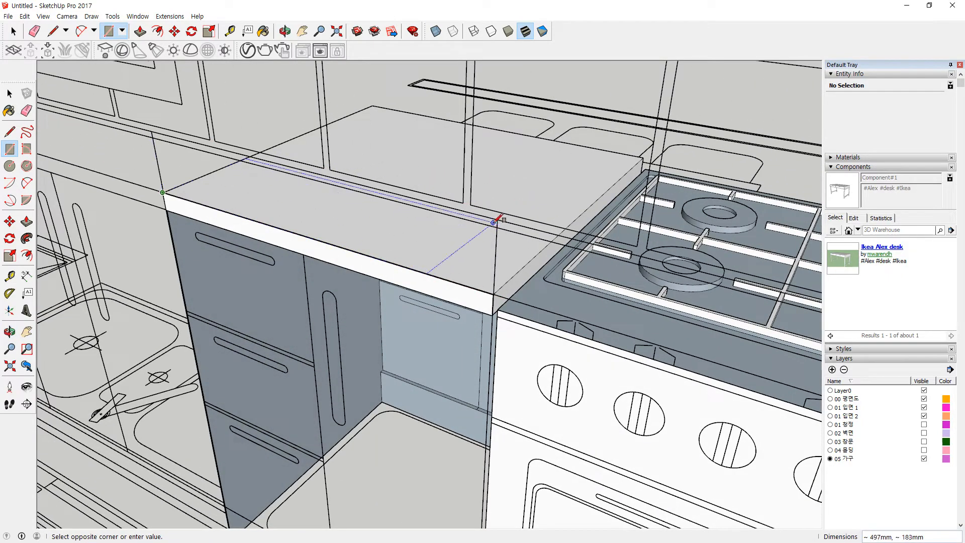
{"action": "left_click", "coordinate": [497, 227]}
{"action": "middle_click_drag", "start_coordinate": [487, 222], "coordinate": [601, 181]}
{"action": "scroll", "coordinate": [601, 186], "scroll_direction": "up", "scroll_amount": 2}
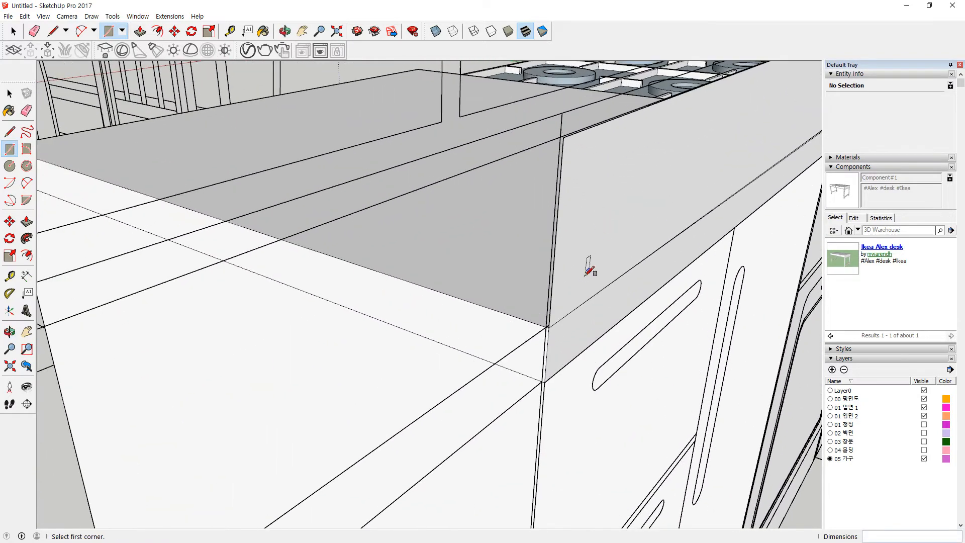
{"action": "scroll", "coordinate": [583, 318], "scroll_direction": "up", "scroll_amount": 3}
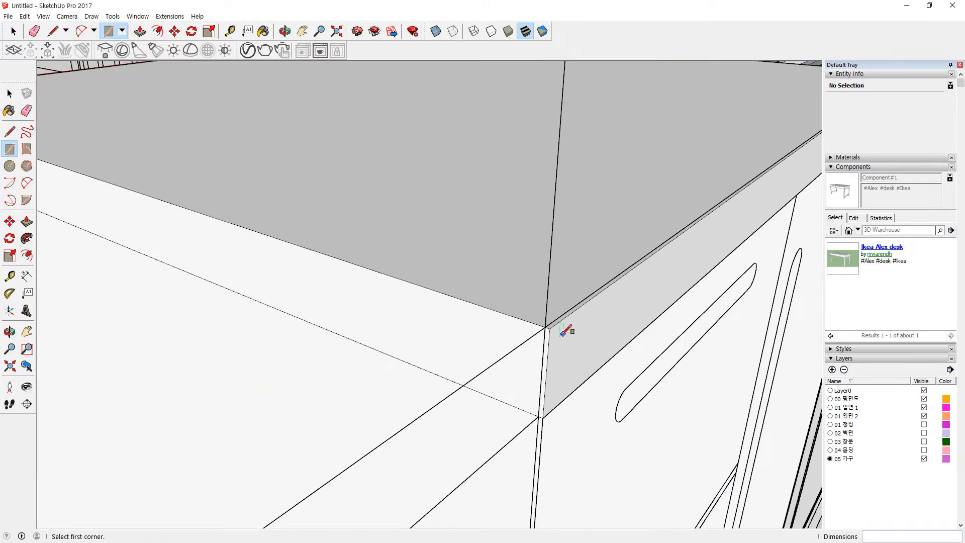
Step: Push the thin front edge strip back about 3 mm to form a shallow step
{"action": "key", "text": "space"}
{"action": "left_click", "coordinate": [571, 338]}
{"action": "key", "text": "p"}
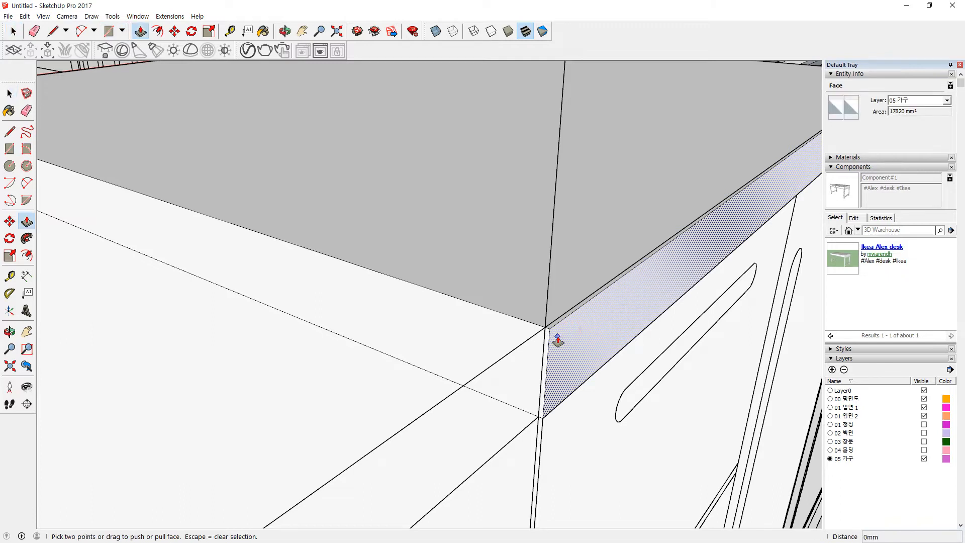
{"action": "left_click", "coordinate": [556, 342]}
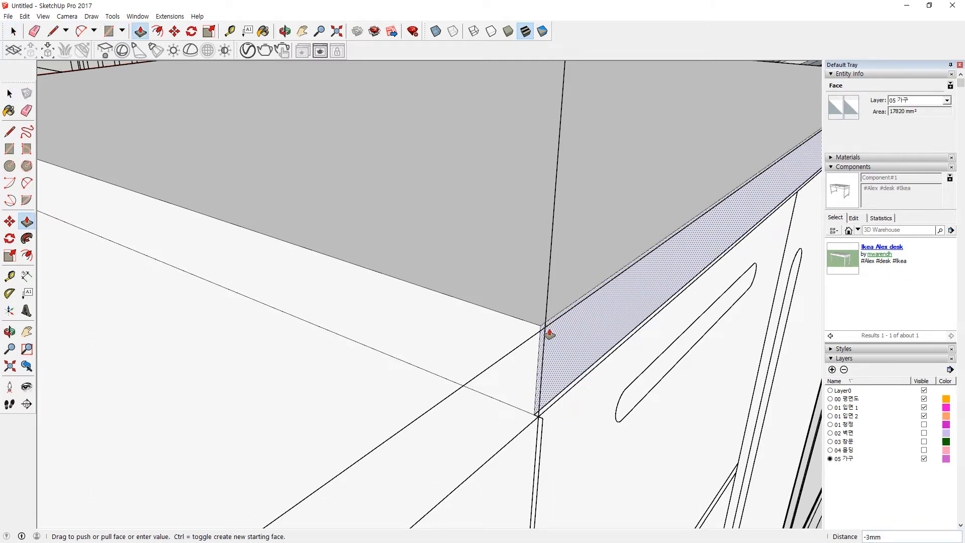
{"action": "left_click", "coordinate": [550, 328]}
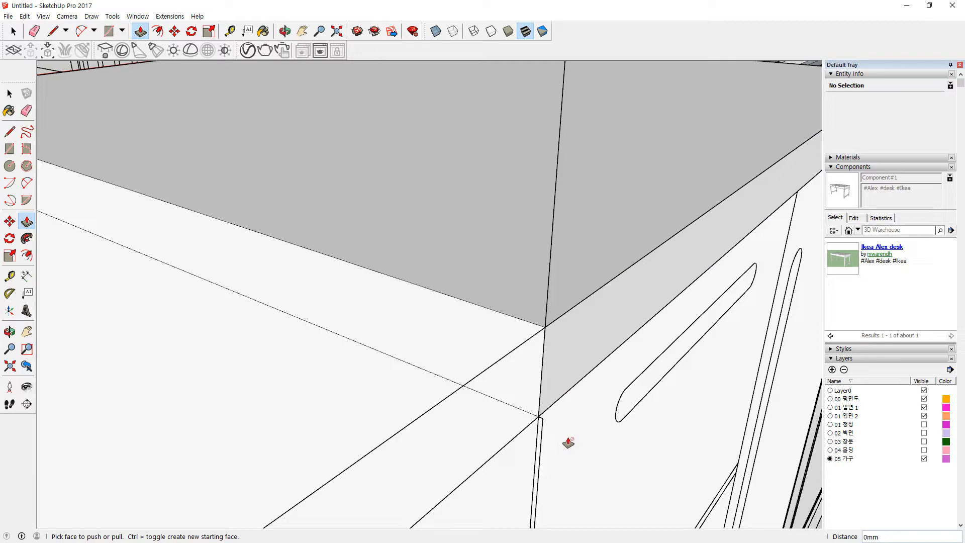
{"action": "key", "text": "space"}
{"action": "left_click", "coordinate": [547, 428]}
{"action": "scroll", "coordinate": [532, 411], "scroll_direction": "down", "scroll_amount": 2}
{"action": "scroll", "coordinate": [533, 411], "scroll_direction": "down", "scroll_amount": 3}
{"action": "scroll", "coordinate": [536, 438], "scroll_direction": "up", "scroll_amount": 4}
{"action": "scroll", "coordinate": [526, 312], "scroll_direction": "up", "scroll_amount": 2}
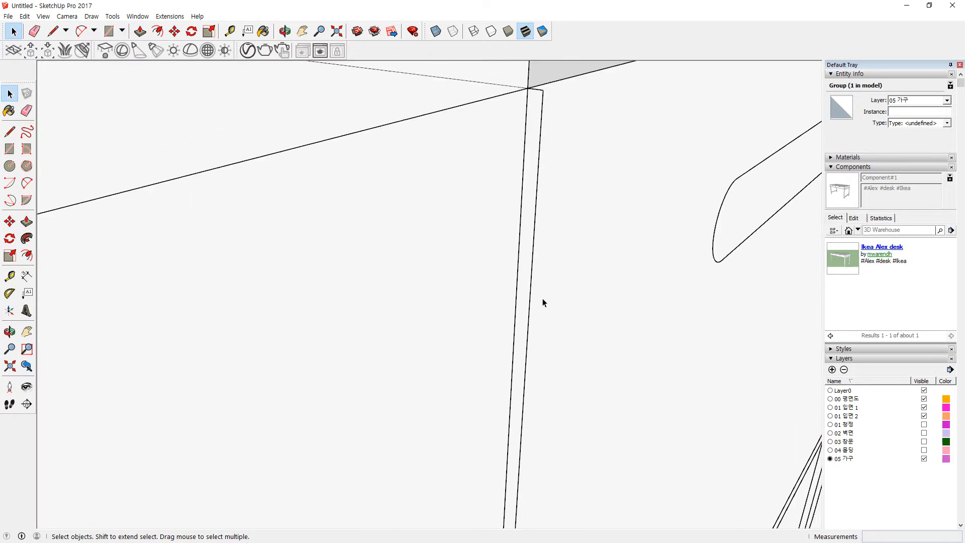
Step: Draw a thin test strip down the cabinet front, then erase it
{"action": "left_click", "coordinate": [543, 90]}
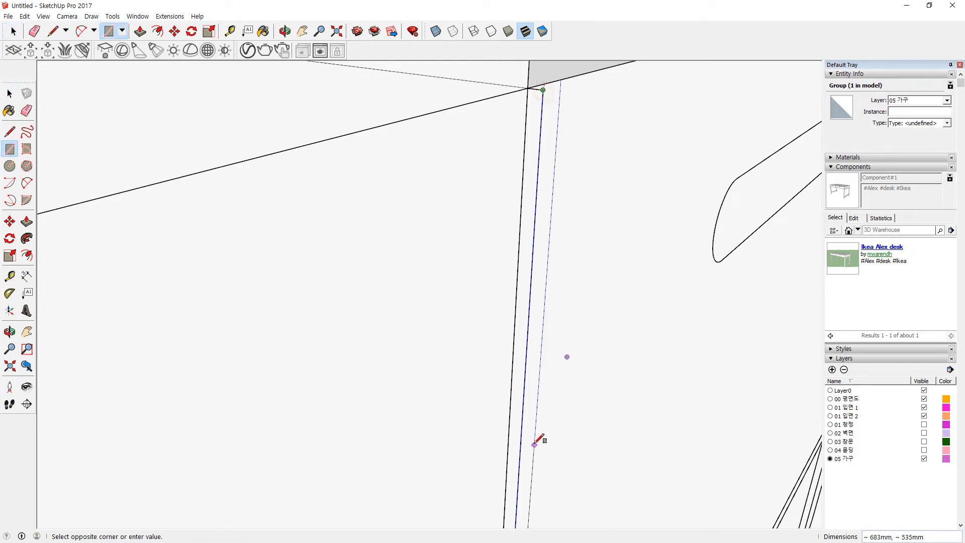
{"action": "scroll", "coordinate": [532, 447], "scroll_direction": "down", "scroll_amount": 5}
{"action": "middle_click_drag", "start_coordinate": [532, 448], "coordinate": [526, 99], "text": "shift"}
{"action": "middle_click_drag", "start_coordinate": [510, 503], "coordinate": [497, 354], "text": "shift"}
{"action": "scroll", "coordinate": [497, 361], "scroll_direction": "up", "scroll_amount": 6}
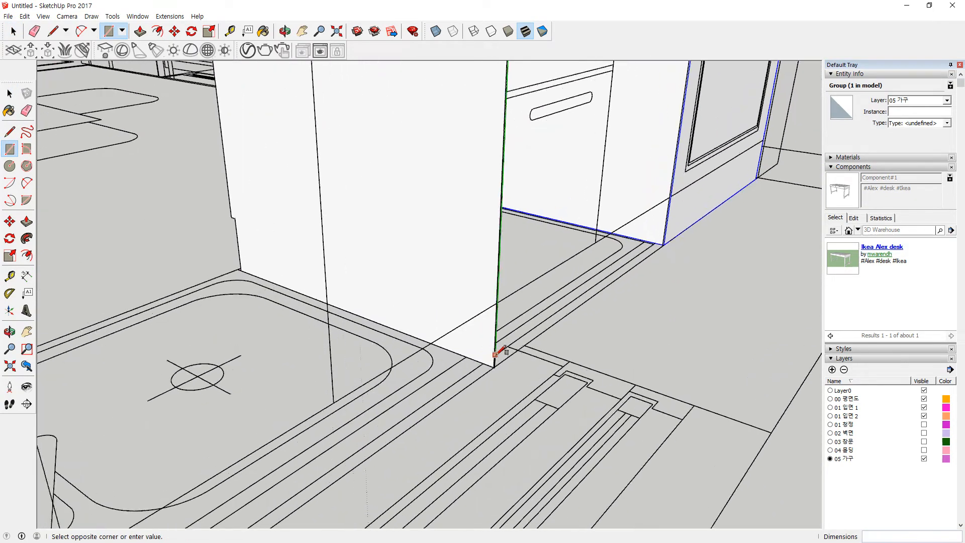
{"action": "left_click", "coordinate": [497, 379]}
{"action": "key", "text": "e"}
{"action": "left_click_drag", "start_coordinate": [498, 384], "coordinate": [507, 364]}
Step: Draw a 594 × 100 mm backsplash rectangle on the wall above the countertop
{"action": "scroll", "coordinate": [457, 283], "scroll_direction": "down", "scroll_amount": 4}
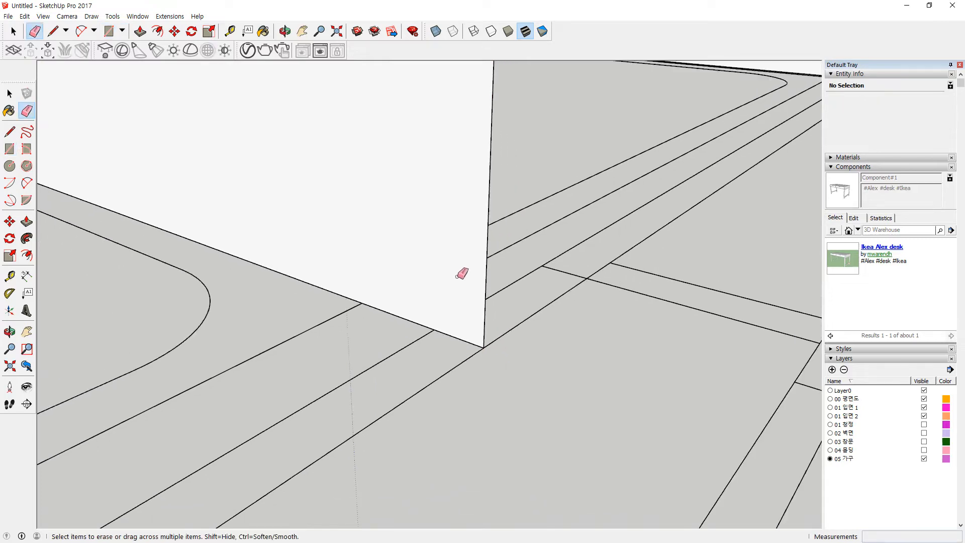
{"action": "middle_click_drag", "start_coordinate": [442, 256], "coordinate": [426, 541], "text": "shift"}
{"action": "scroll", "coordinate": [407, 161], "scroll_direction": "down", "scroll_amount": 1}
{"action": "middle_click_drag", "start_coordinate": [402, 166], "coordinate": [367, 518], "text": "shift"}
{"action": "middle_click_drag", "start_coordinate": [364, 130], "coordinate": [392, 252], "text": "shift"}
{"action": "scroll", "coordinate": [407, 231], "scroll_direction": "up", "scroll_amount": 6}
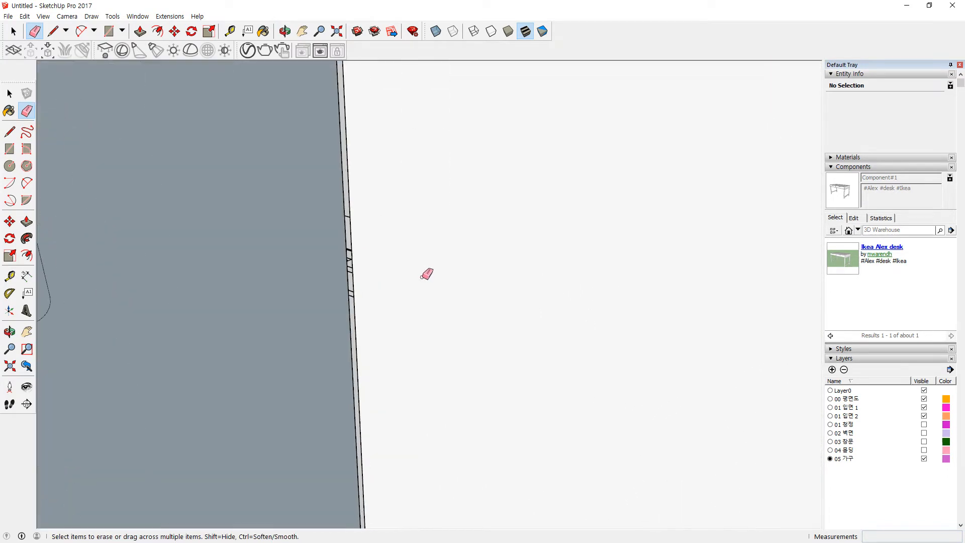
{"action": "scroll", "coordinate": [374, 221], "scroll_direction": "down", "scroll_amount": 4}
{"action": "scroll", "coordinate": [247, 95], "scroll_direction": "up", "scroll_amount": 2}
{"action": "middle_click_drag", "start_coordinate": [242, 97], "coordinate": [254, 154]}
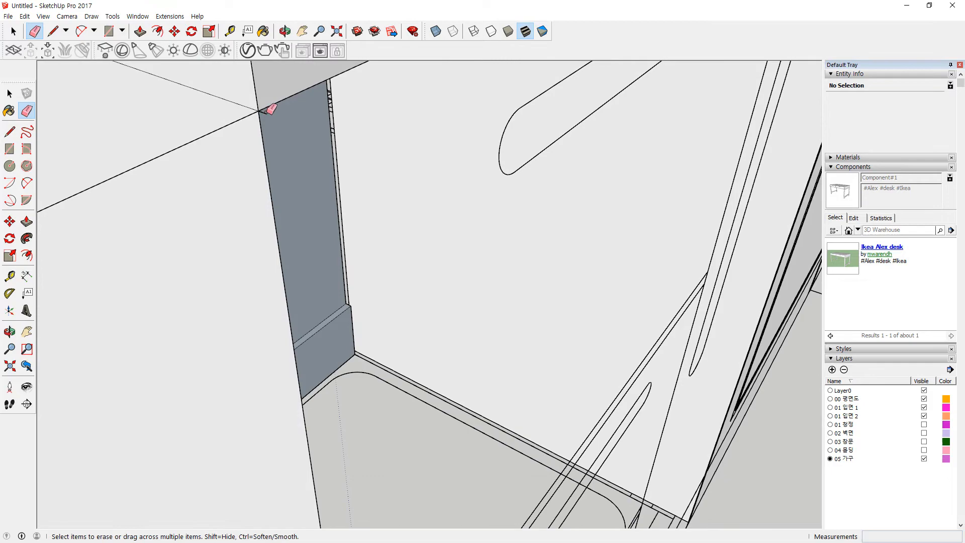
{"action": "scroll", "coordinate": [298, 157], "scroll_direction": "down", "scroll_amount": 8}
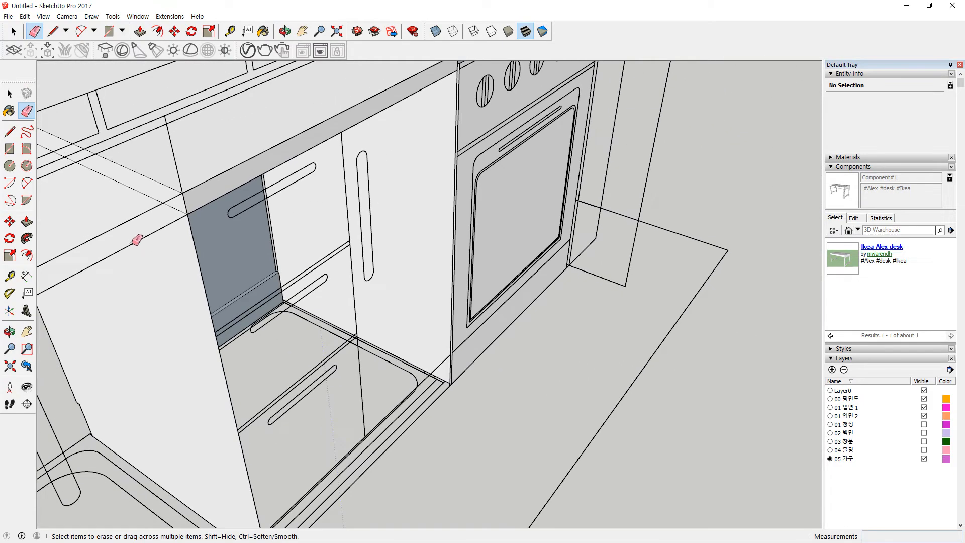
{"action": "mouse_move", "coordinate": [125, 250]}
{"action": "middle_mouse_down"}
{"action": "mouse_move", "coordinate": [552, 180]}
{"action": "mouse_move", "coordinate": [452, 217]}
{"action": "mouse_move", "coordinate": [438, 282]}
{"action": "middle_mouse_up"}
{"action": "scroll", "coordinate": [345, 221], "scroll_direction": "up", "scroll_amount": 1}
{"action": "scroll", "coordinate": [326, 188], "scroll_direction": "up", "scroll_amount": 1}
{"action": "key", "text": "r"}
{"action": "scroll", "coordinate": [297, 133], "scroll_direction": "up", "scroll_amount": 2}
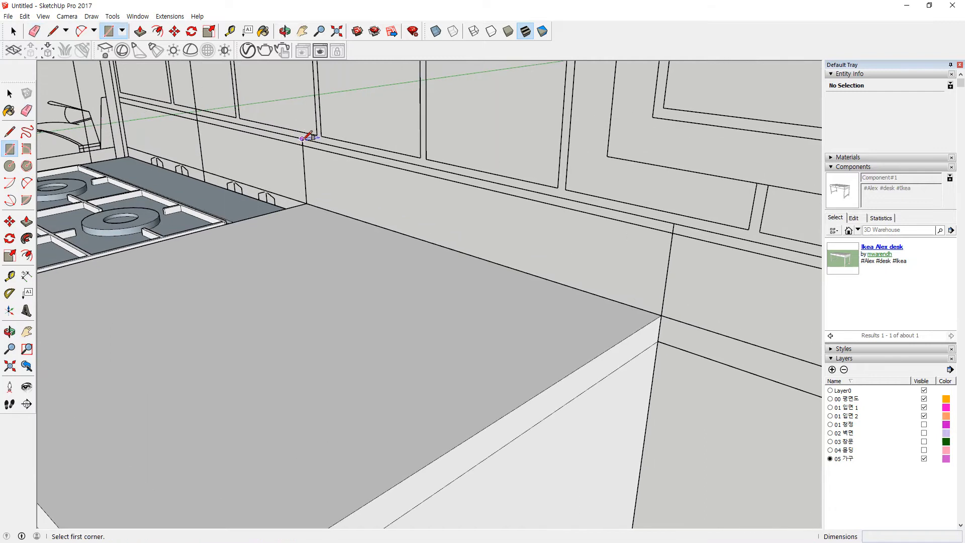
{"action": "left_click", "coordinate": [302, 138]}
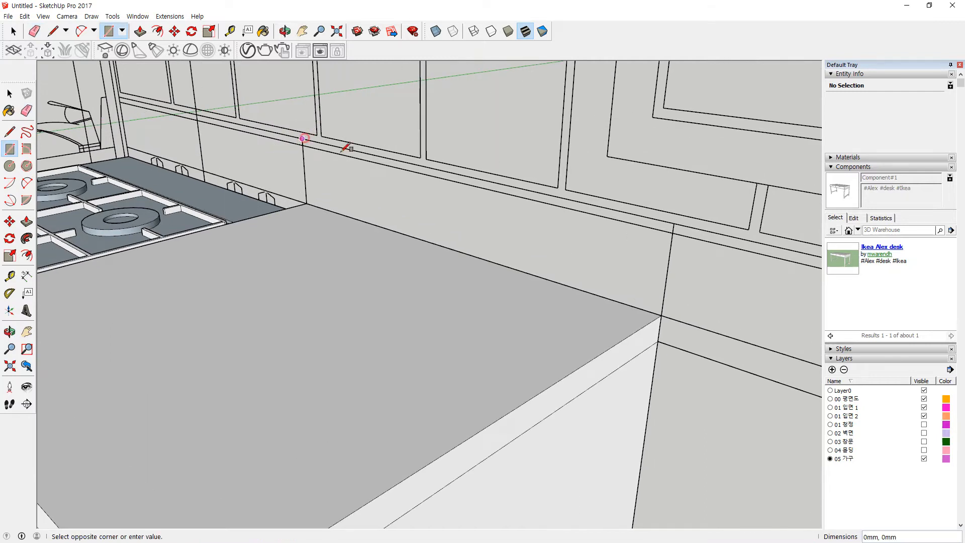
{"action": "left_click", "coordinate": [662, 316]}
Step: Reverse the new backsplash face and pull it out 10 mm from the wall
{"action": "key", "text": "space"}
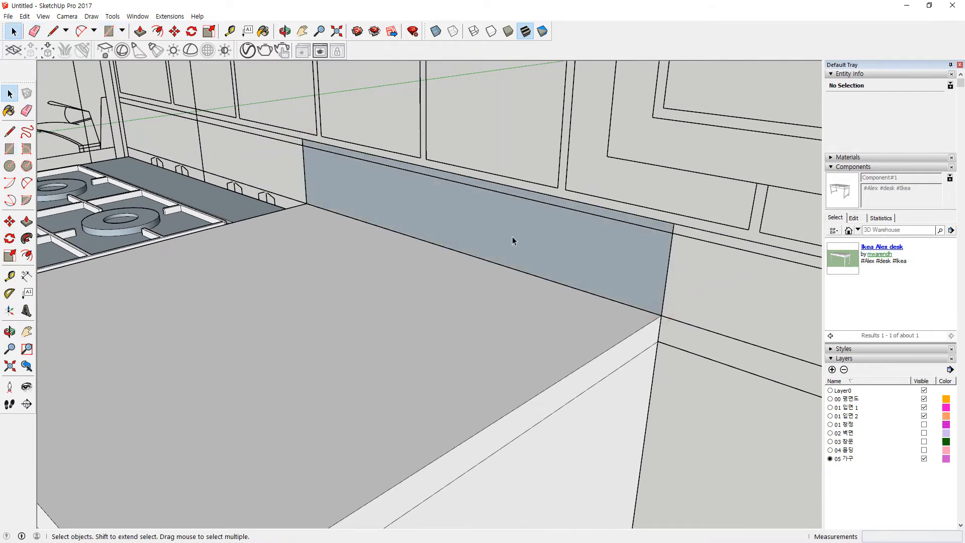
{"action": "right_click", "coordinate": [512, 236]}
{"action": "left_click", "coordinate": [543, 334]}
{"action": "scroll", "coordinate": [409, 291], "scroll_direction": "down", "scroll_amount": 2}
{"action": "mouse_move", "coordinate": [532, 286]}
{"action": "middle_mouse_down"}
{"action": "mouse_move", "coordinate": [493, 289]}
{"action": "mouse_move", "coordinate": [543, 297]}
{"action": "middle_mouse_up"}
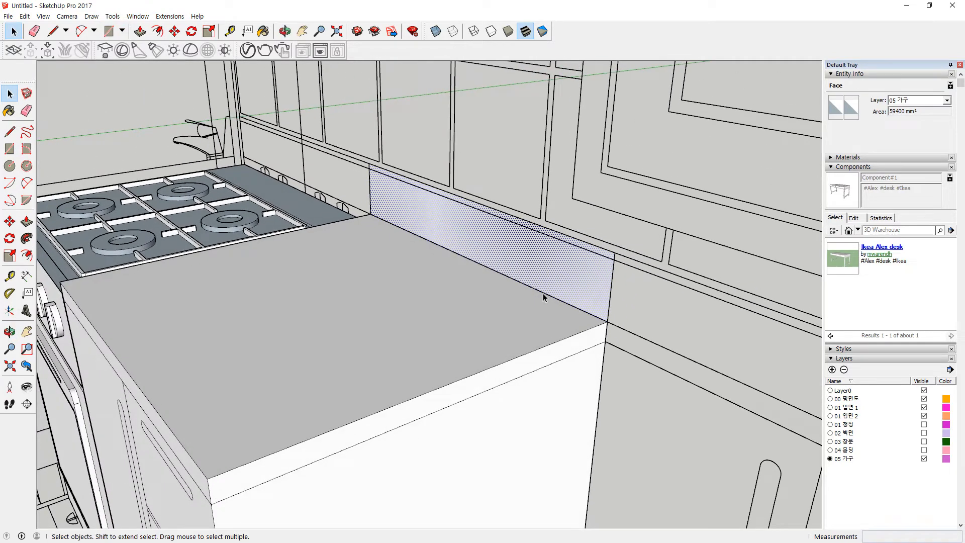
{"action": "key", "text": "p"}
{"action": "left_click", "coordinate": [558, 260]}
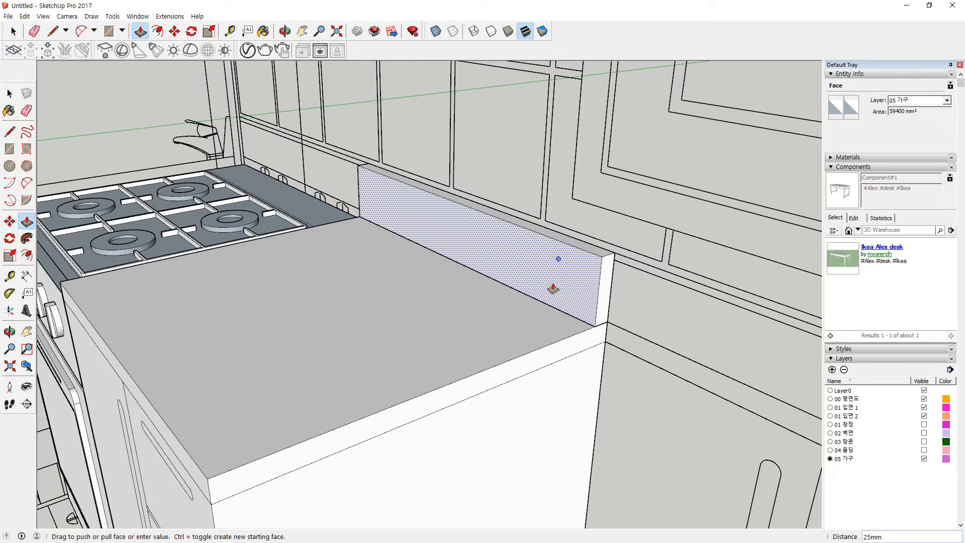
{"action": "key", "text": "Return"}
Step: Recess the door handle slot 10 mm
{"action": "scroll", "coordinate": [417, 364], "scroll_direction": "down", "scroll_amount": 2}
{"action": "scroll", "coordinate": [258, 358], "scroll_direction": "up", "scroll_amount": 3}
{"action": "middle_click_drag", "start_coordinate": [258, 357], "coordinate": [282, 371]}
{"action": "scroll", "coordinate": [329, 339], "scroll_direction": "up", "scroll_amount": 2}
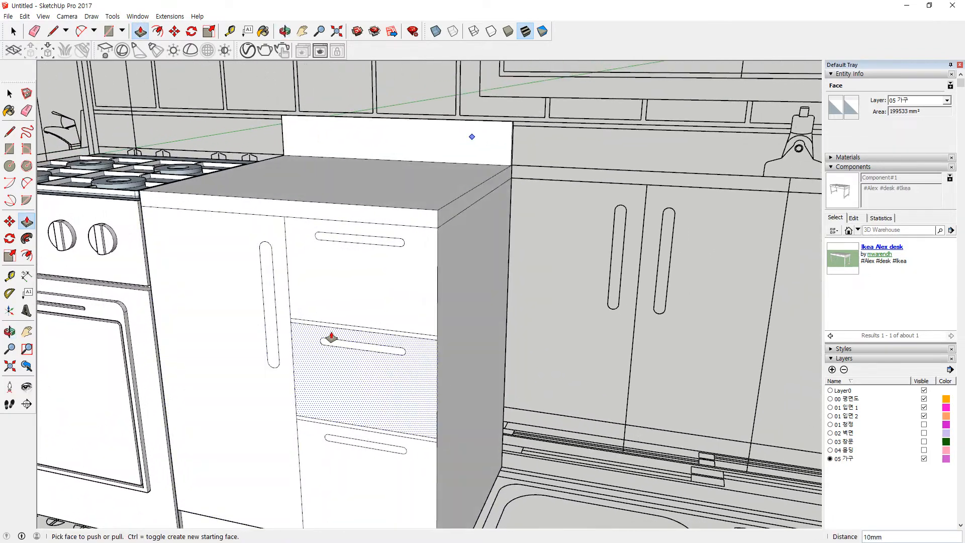
{"action": "scroll", "coordinate": [449, 351], "scroll_direction": "up", "scroll_amount": 2}
{"action": "left_click", "coordinate": [239, 281]}
{"action": "type", "text": "10"}
{"action": "key", "text": "Return"}
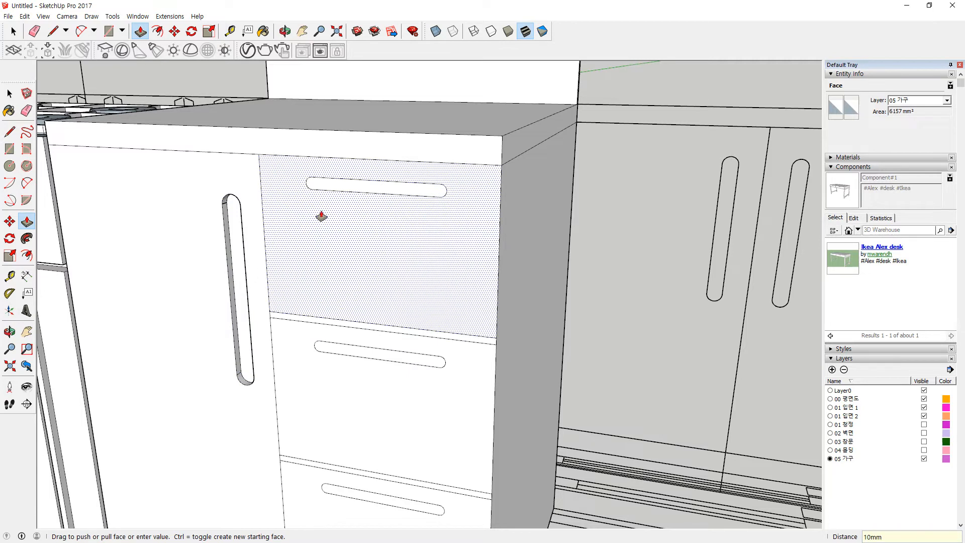
Step: Recess each drawer handle slot 10 mm, from the upper drawer down to the bottom drawer
{"action": "left_click", "coordinate": [363, 190]}
{"action": "left_click", "coordinate": [408, 358]}
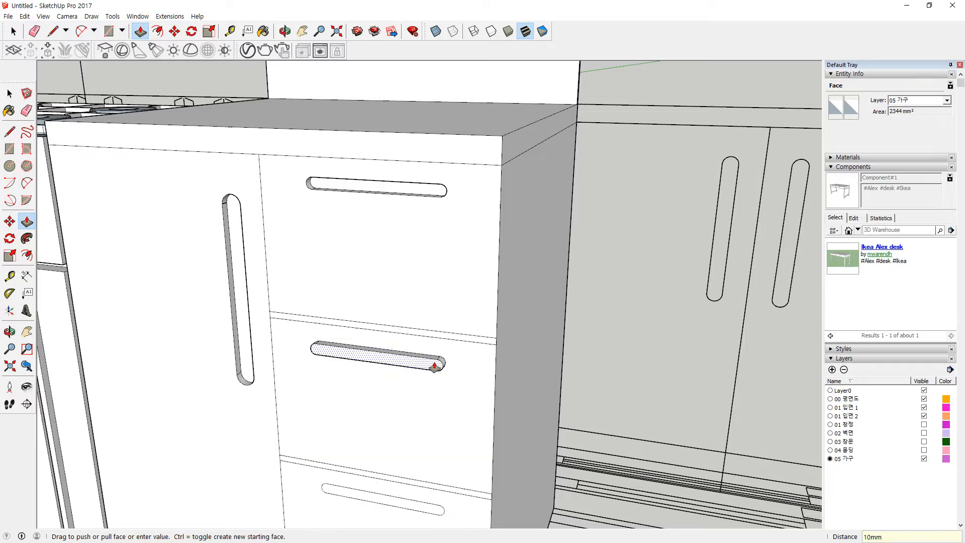
{"action": "key", "text": "Return"}
{"action": "left_click", "coordinate": [424, 364]}
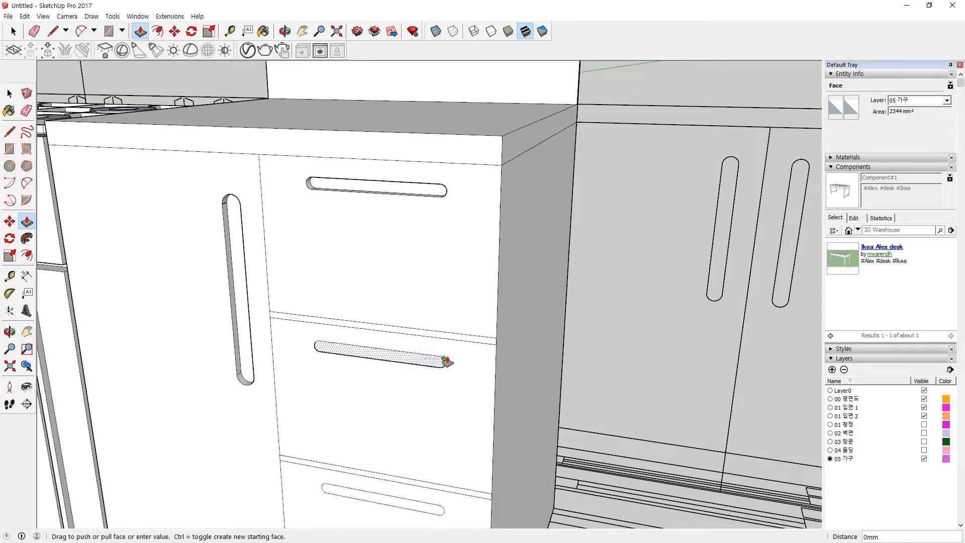
{"action": "key", "text": "Return"}
{"action": "middle_click_drag", "start_coordinate": [377, 423], "coordinate": [310, 278], "text": "shift"}
{"action": "left_click", "coordinate": [332, 359]}
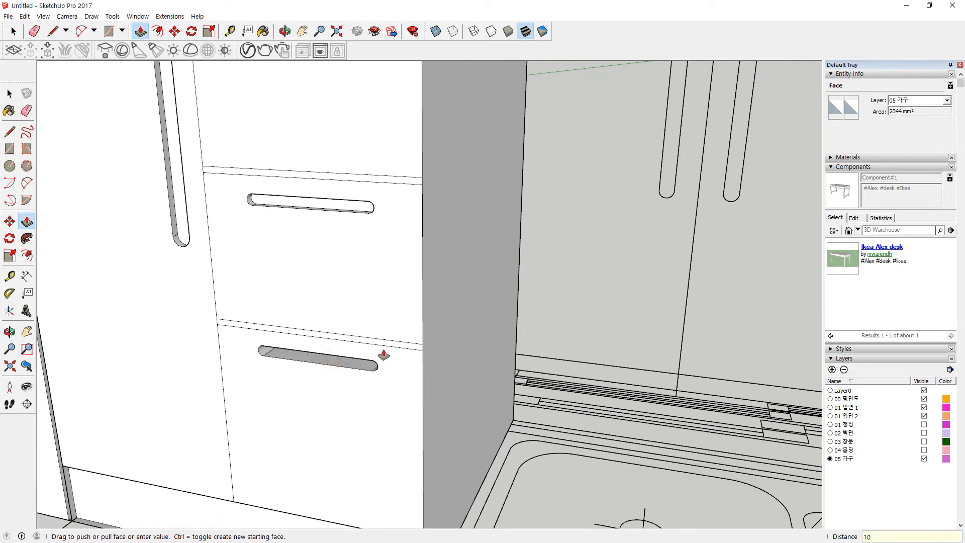
{"action": "type", "text": "10"}
{"action": "key", "text": "Return"}
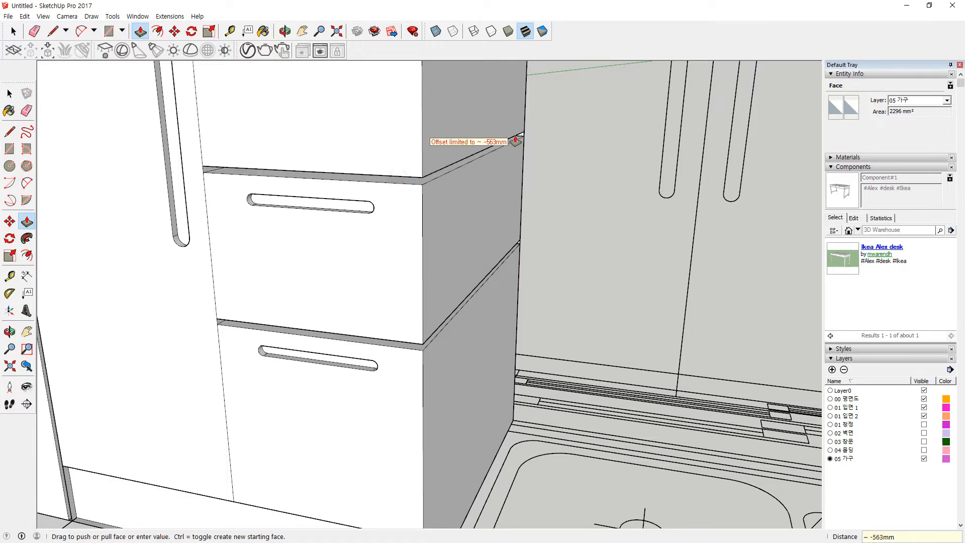
Step: Push the thin strip face back as far as allowed, then view the drawers from the front
{"action": "left_click", "coordinate": [520, 138]}
{"action": "scroll", "coordinate": [474, 279], "scroll_direction": "down", "scroll_amount": 4}
{"action": "middle_click_drag", "start_coordinate": [472, 282], "coordinate": [433, 311]}
{"action": "middle_click_drag", "start_coordinate": [390, 336], "coordinate": [460, 301]}
{"action": "scroll", "coordinate": [237, 181], "scroll_direction": "up", "scroll_amount": 3}
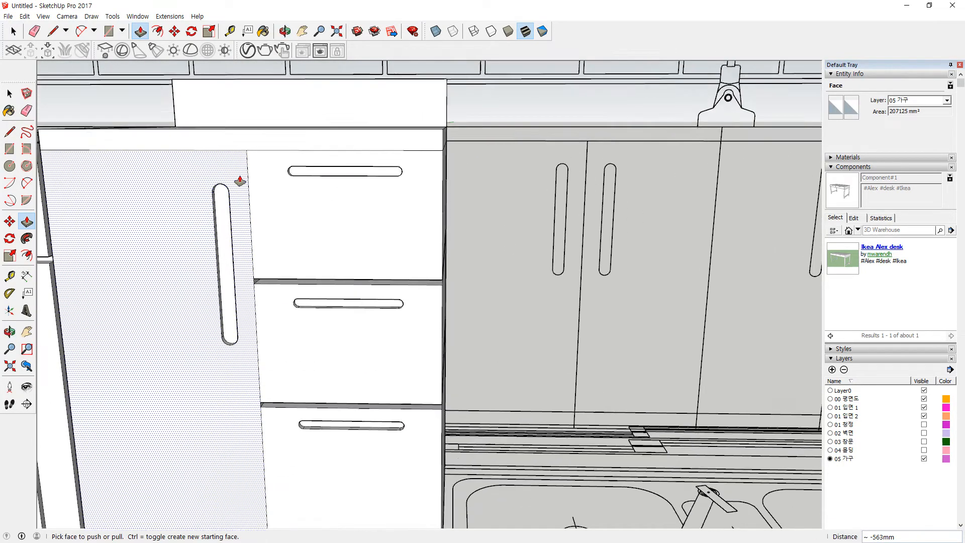
{"action": "scroll", "coordinate": [254, 237], "scroll_direction": "up", "scroll_amount": 1}
{"action": "key", "text": "space"}
Step: Offset the left door panel face inward by 5 mm
{"action": "left_click", "coordinate": [247, 236]}
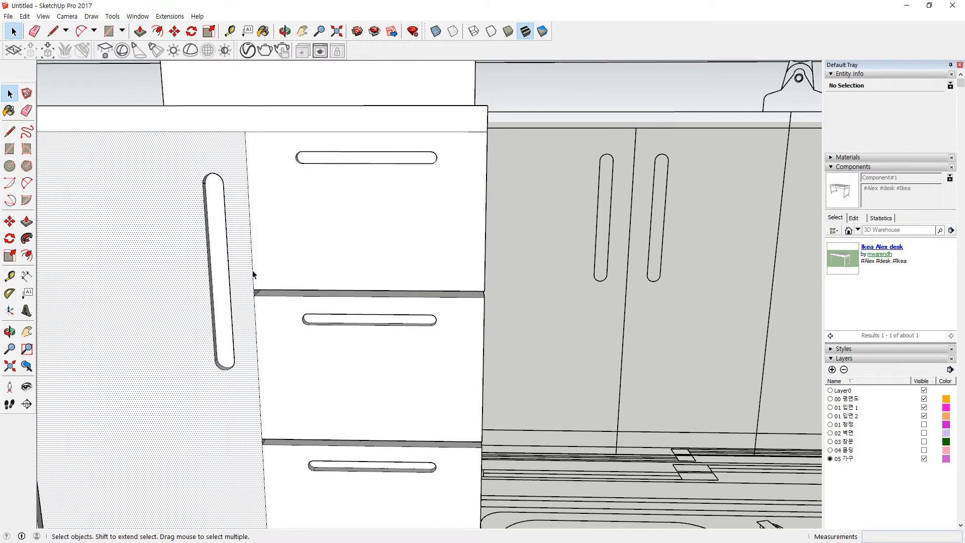
{"action": "key", "text": "f"}
{"action": "left_click", "coordinate": [248, 251]}
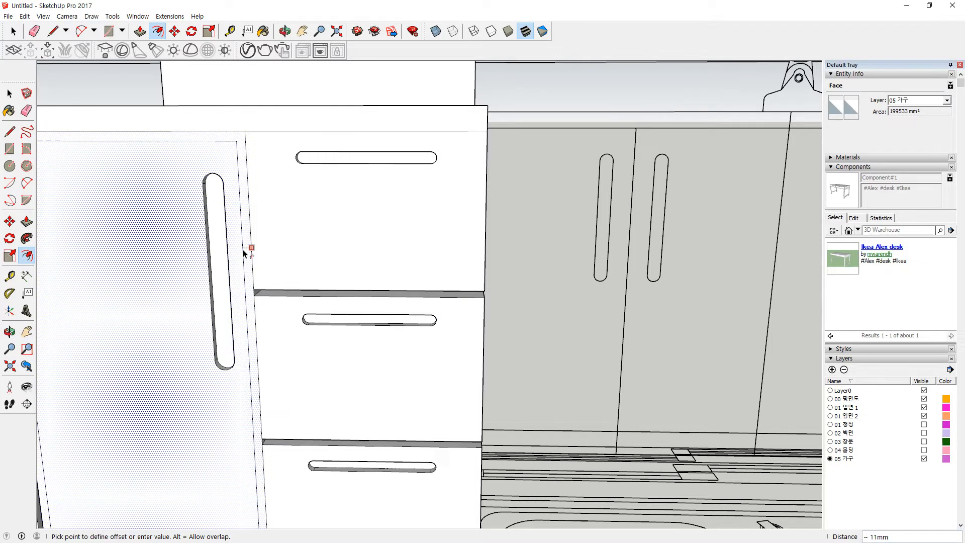
{"action": "type", "text": "5"}
{"action": "key", "text": "Return"}
{"action": "scroll", "coordinate": [231, 129], "scroll_direction": "up", "scroll_amount": 5}
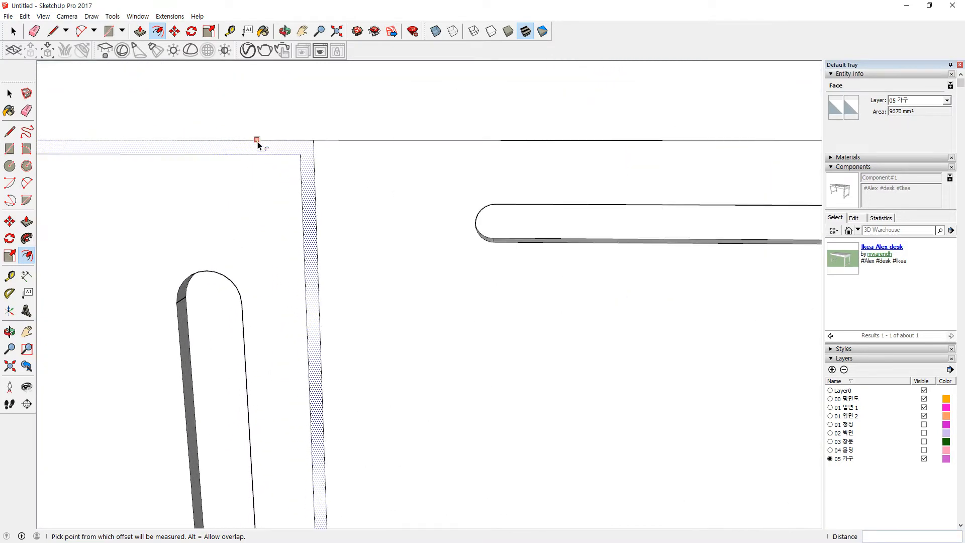
{"action": "key", "text": "space"}
Step: Move the inset's top edge up 5 mm and its bottom edge down 5 mm onto the adjacent lines
{"action": "key", "text": "m"}
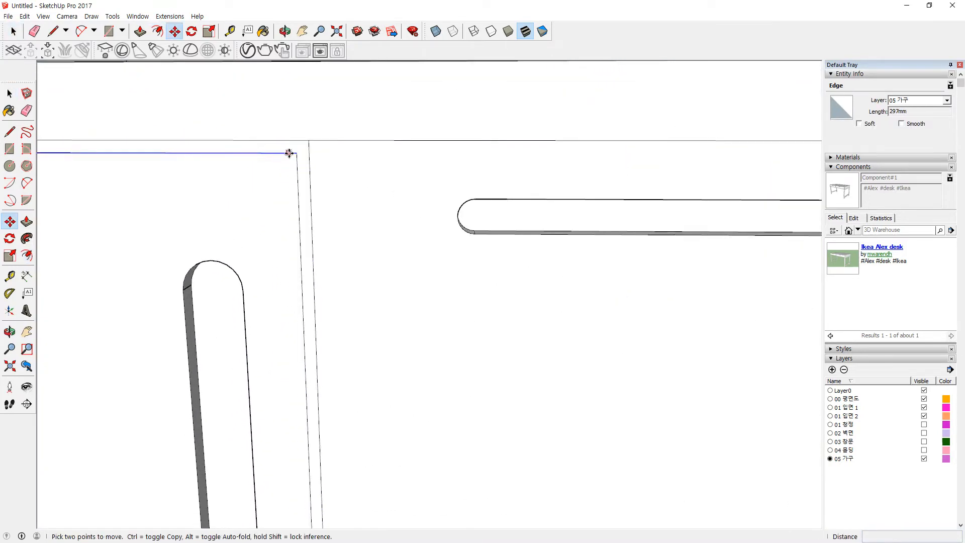
{"action": "left_click", "coordinate": [295, 152]}
{"action": "left_click", "coordinate": [295, 141]}
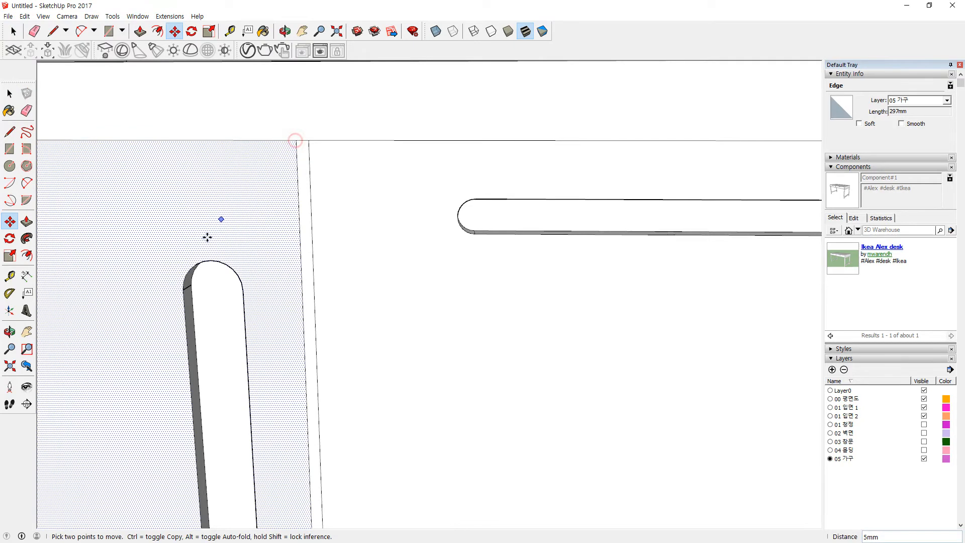
{"action": "scroll", "coordinate": [211, 233], "scroll_direction": "down", "scroll_amount": 6}
{"action": "scroll", "coordinate": [321, 394], "scroll_direction": "up", "scroll_amount": 10}
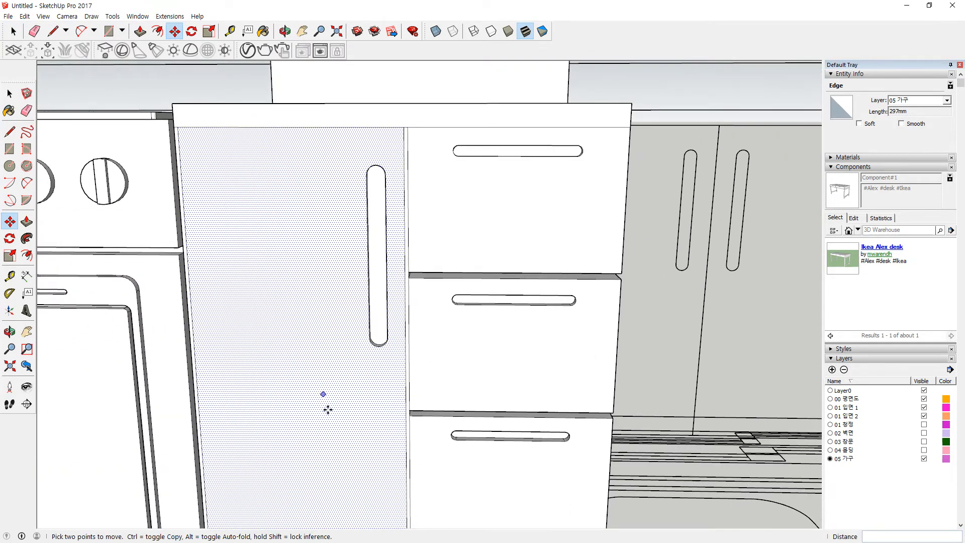
{"action": "key", "text": "space"}
{"action": "left_click", "coordinate": [409, 281]}
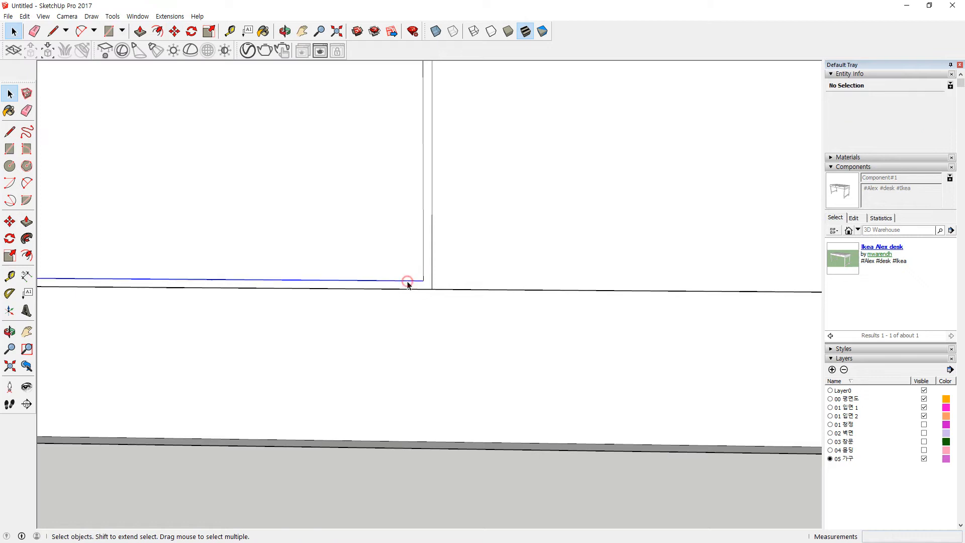
{"action": "key", "text": "m"}
{"action": "left_click_drag", "start_coordinate": [424, 278], "coordinate": [423, 288]}
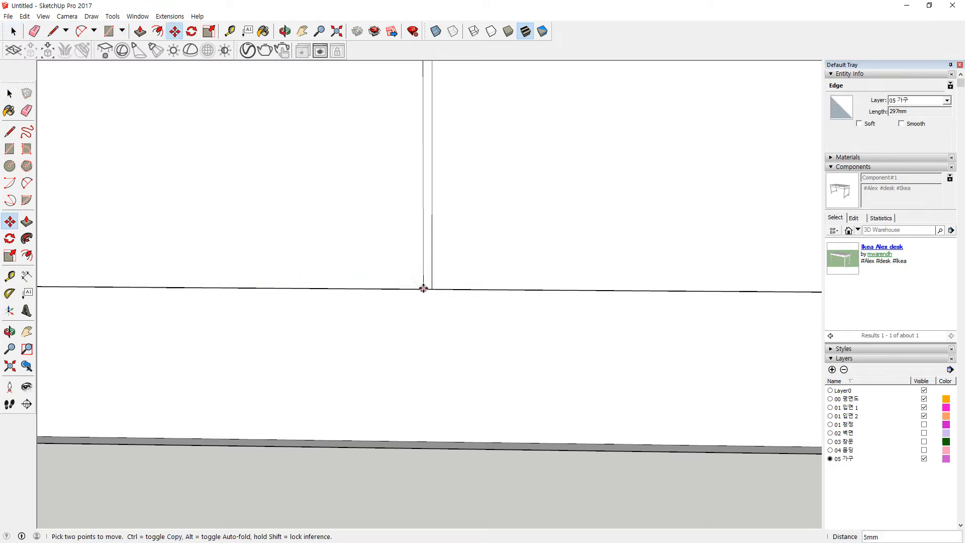
{"action": "scroll", "coordinate": [221, 255], "scroll_direction": "down", "scroll_amount": 2}
{"action": "middle_click_drag", "start_coordinate": [129, 236], "coordinate": [366, 302], "text": "shift"}
{"action": "key", "text": "space"}
Step: Push the thin drawer-edge face back 10 mm
{"action": "key", "text": "e"}
{"action": "scroll", "coordinate": [570, 319], "scroll_direction": "up", "scroll_amount": 1}
{"action": "key", "text": "space"}
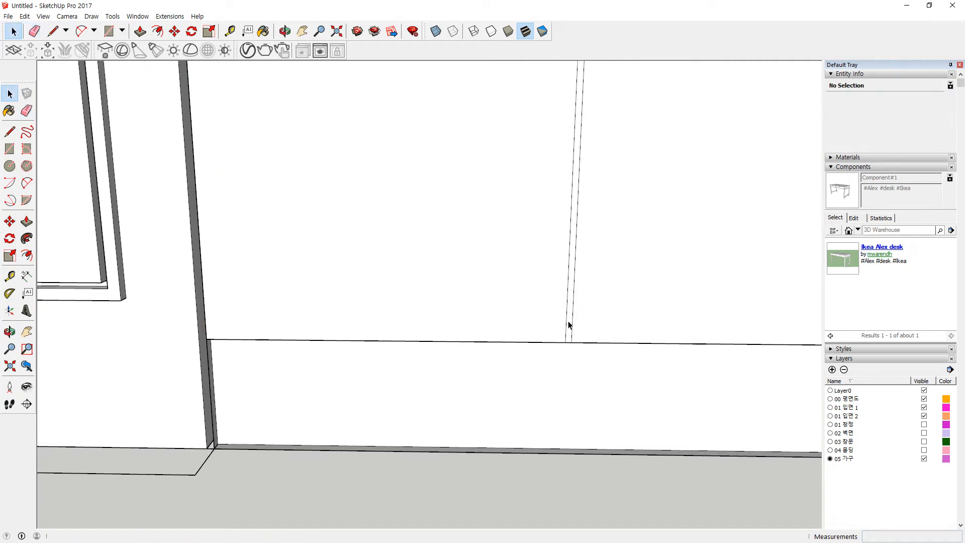
{"action": "key", "text": "p"}
{"action": "left_click", "coordinate": [572, 328]}
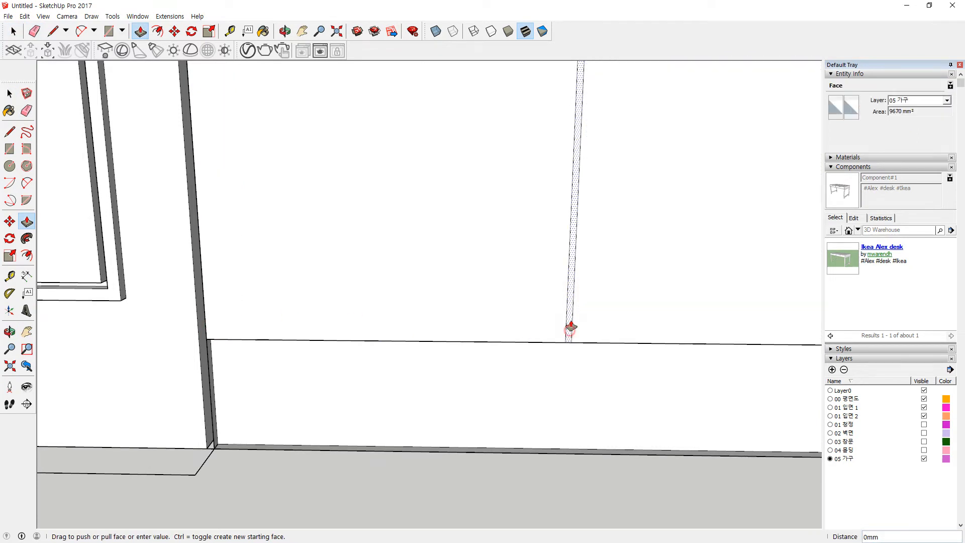
{"action": "middle_click_drag", "start_coordinate": [585, 163], "coordinate": [535, 245]}
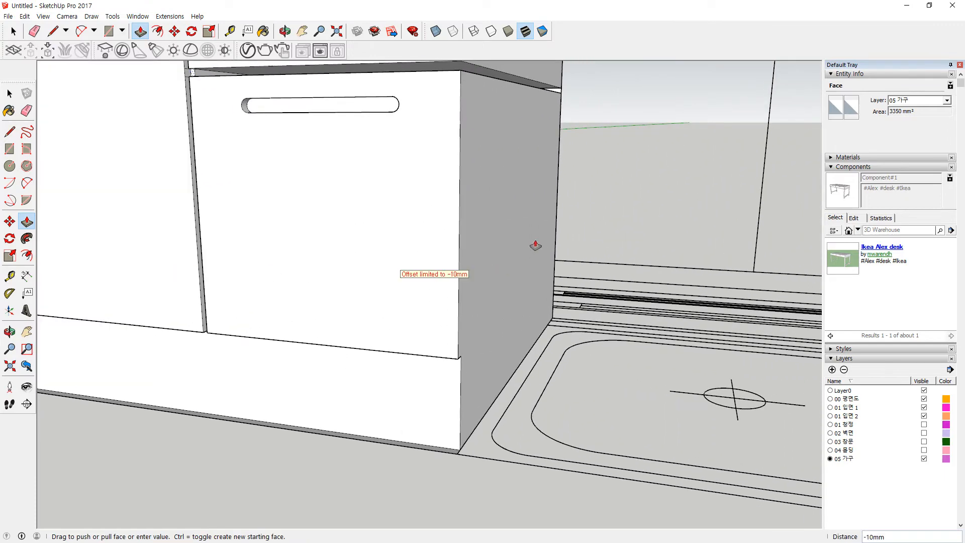
{"action": "left_click", "coordinate": [561, 94]}
{"action": "scroll", "coordinate": [356, 294], "scroll_direction": "down", "scroll_amount": 3}
{"action": "key", "text": "space"}
{"action": "left_click", "coordinate": [233, 405]}
Step: Recess the narrow gap face between the drawers by 10 mm
{"action": "middle_click_drag", "start_coordinate": [278, 218], "coordinate": [420, 302]}
{"action": "middle_click_drag", "start_coordinate": [377, 318], "coordinate": [371, 271]}
{"action": "middle_click_drag", "start_coordinate": [319, 142], "coordinate": [340, 196], "text": "shift"}
{"action": "scroll", "coordinate": [311, 281], "scroll_direction": "up", "scroll_amount": 2}
{"action": "scroll", "coordinate": [311, 281], "scroll_direction": "up", "scroll_amount": 5}
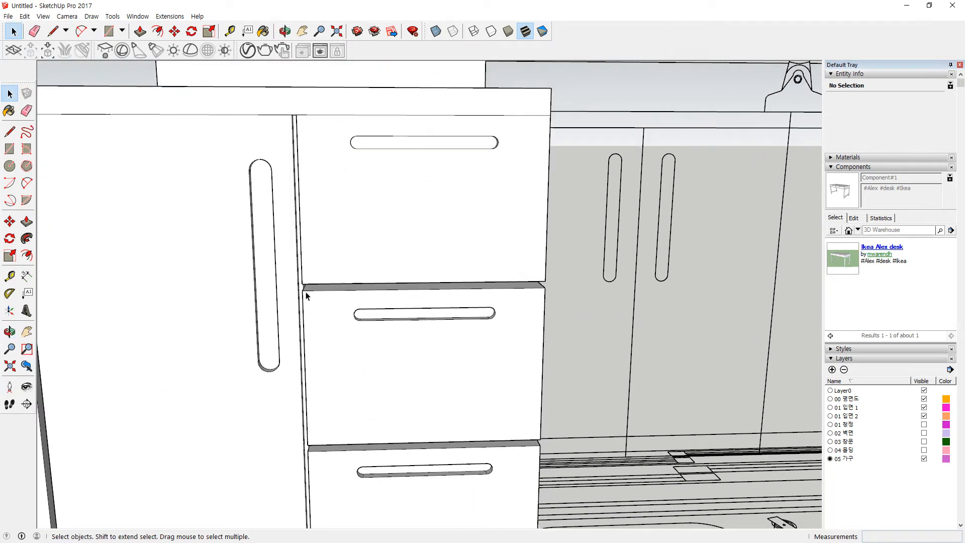
{"action": "key", "text": "p"}
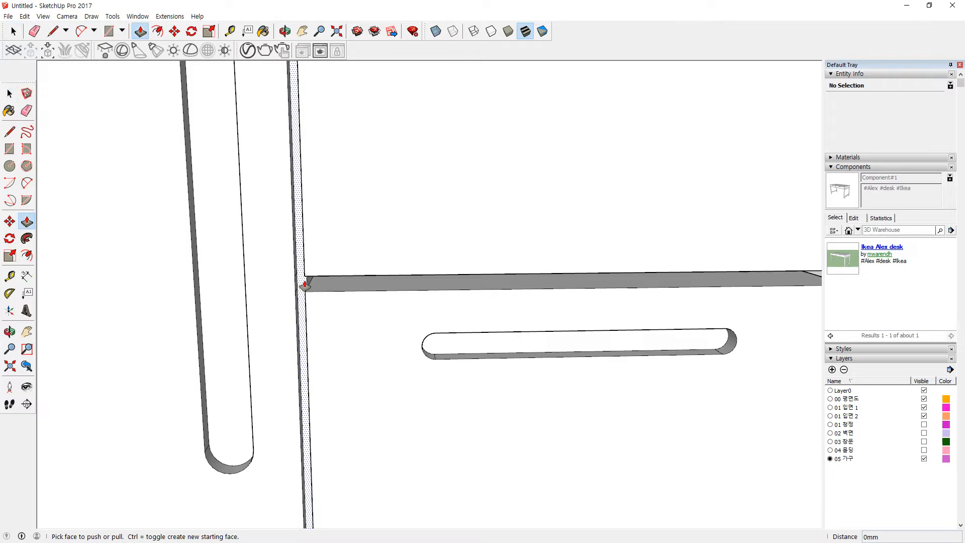
{"action": "left_click_drag", "start_coordinate": [300, 289], "coordinate": [361, 274]}
{"action": "scroll", "coordinate": [740, 274], "scroll_direction": "down", "scroll_amount": 2}
{"action": "middle_click_drag", "start_coordinate": [786, 289], "coordinate": [9, 332]}
{"action": "left_click", "coordinate": [614, 310]}
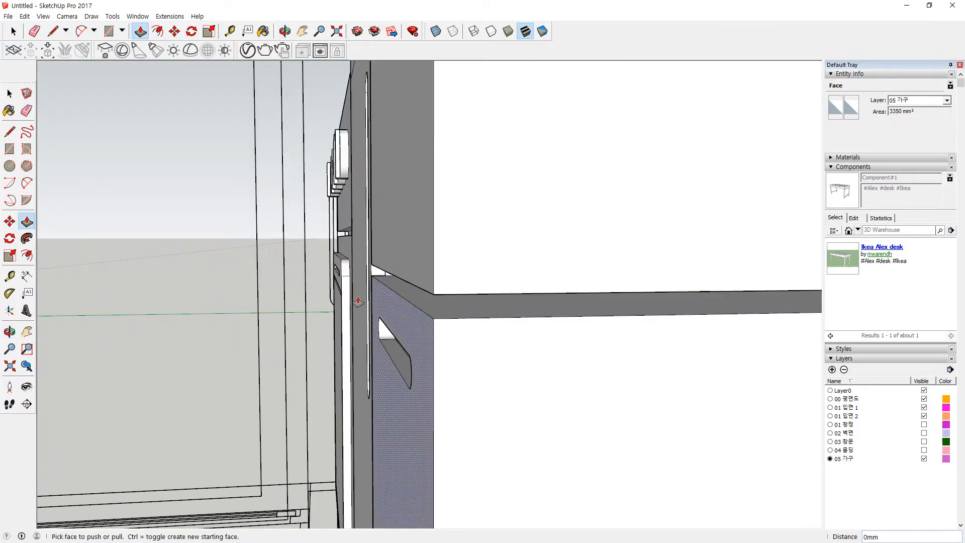
Step: Recess the next gap face between the drawer fronts by 10 mm
{"action": "middle_click_drag", "start_coordinate": [457, 329], "coordinate": [336, 286]}
{"action": "scroll", "coordinate": [341, 287], "scroll_direction": "up", "scroll_amount": 3}
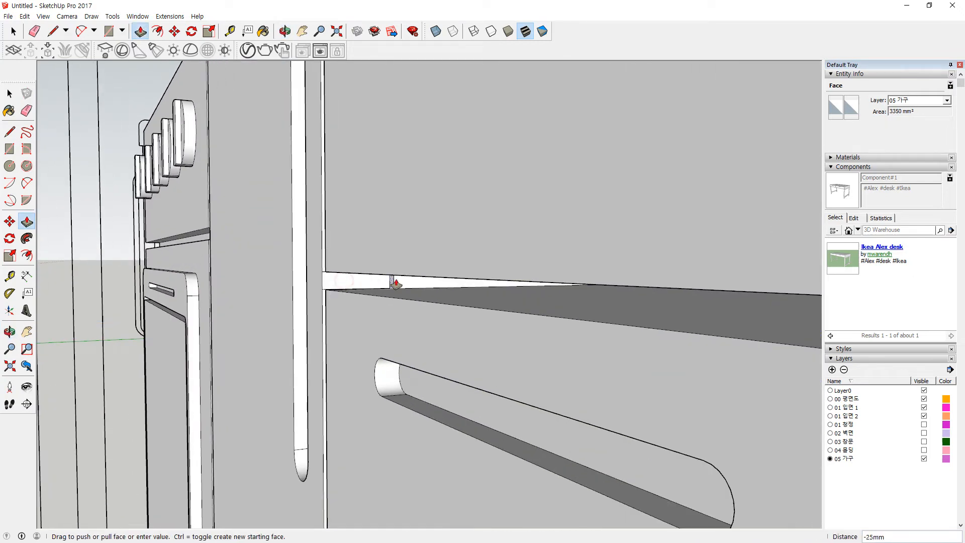
{"action": "left_click", "coordinate": [571, 292]}
{"action": "middle_click_drag", "start_coordinate": [571, 288], "coordinate": [430, 371]}
{"action": "scroll", "coordinate": [400, 402], "scroll_direction": "down", "scroll_amount": 8}
{"action": "middle_click_drag", "start_coordinate": [283, 400], "coordinate": [334, 317]}
{"action": "scroll", "coordinate": [352, 281], "scroll_direction": "up", "scroll_amount": 6}
{"action": "key", "text": "r"}
{"action": "left_click", "coordinate": [363, 175]}
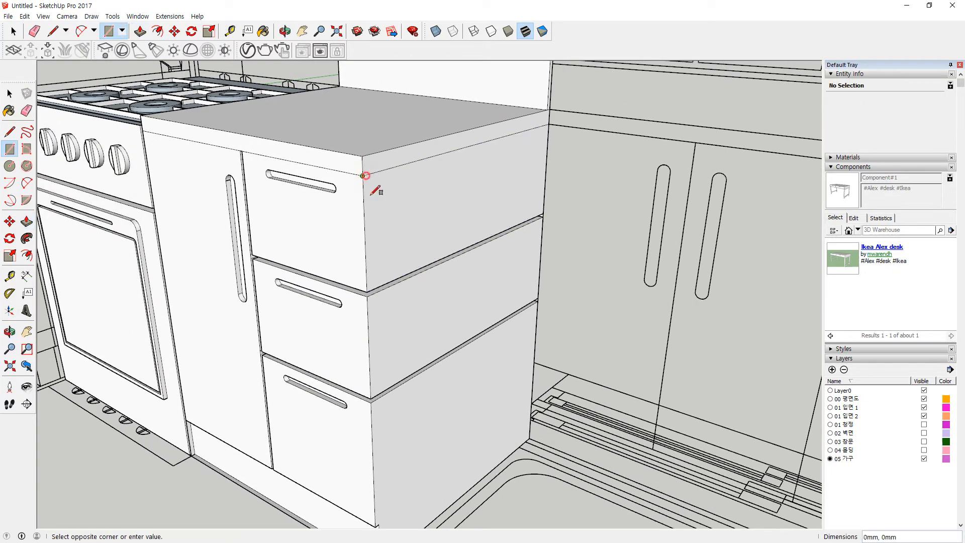
{"action": "left_click", "coordinate": [530, 438]}
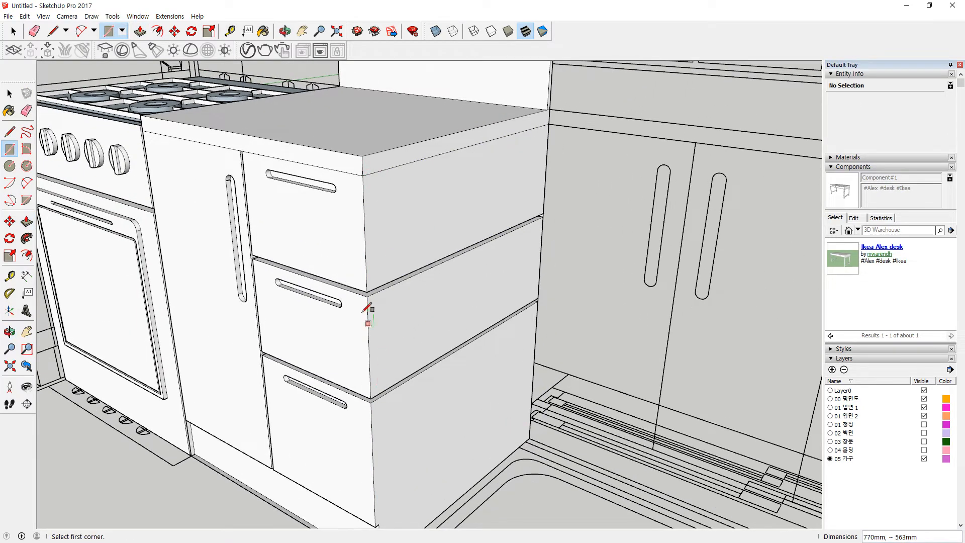
{"action": "scroll", "coordinate": [367, 302], "scroll_direction": "up", "scroll_amount": 3}
{"action": "left_click", "coordinate": [368, 286]}
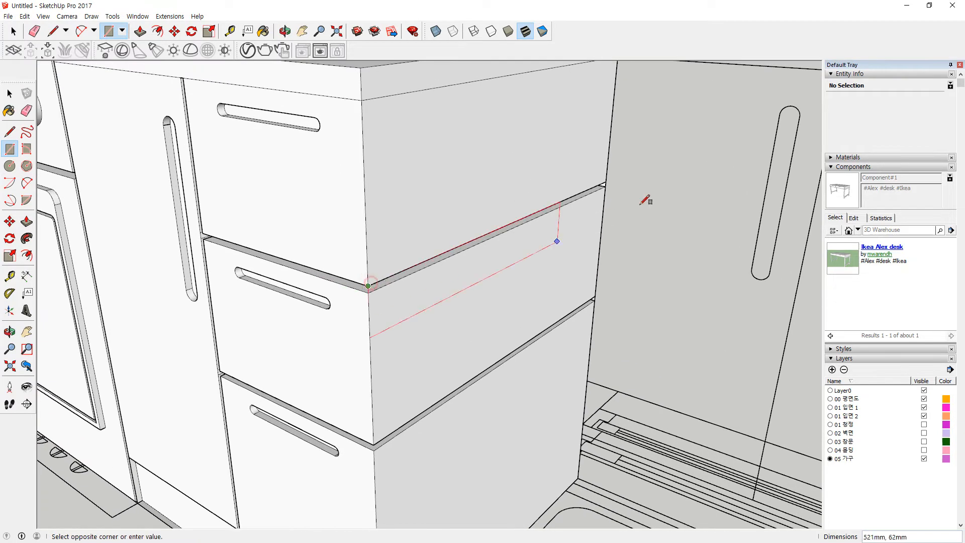
{"action": "left_click", "coordinate": [606, 186]}
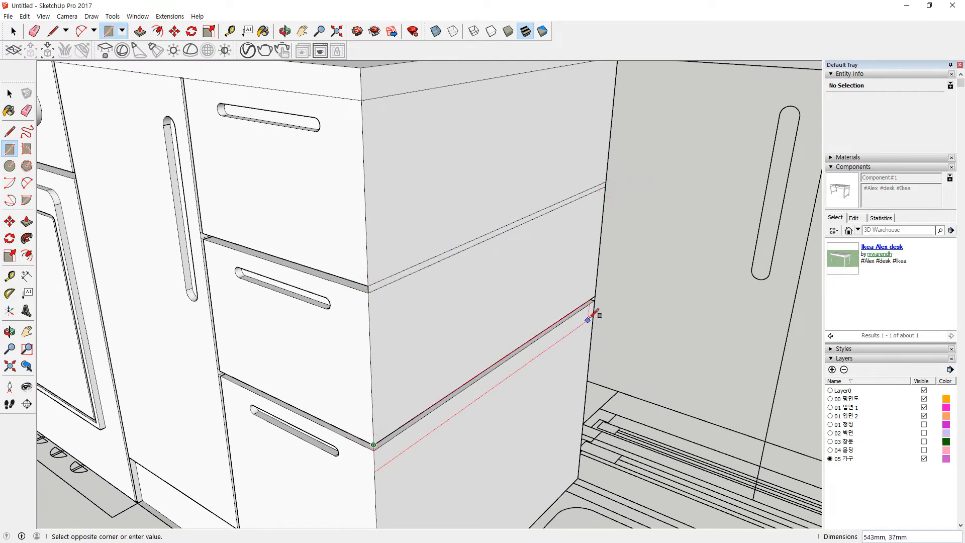
{"action": "left_click", "coordinate": [595, 300]}
{"action": "key", "text": "e"}
{"action": "mouse_move", "coordinate": [500, 211]}
{"action": "left_mouse_down"}
{"action": "mouse_move", "coordinate": [496, 393]}
{"action": "mouse_move", "coordinate": [425, 441]}
{"action": "left_mouse_up"}
{"action": "scroll", "coordinate": [437, 338], "scroll_direction": "down", "scroll_amount": 5}
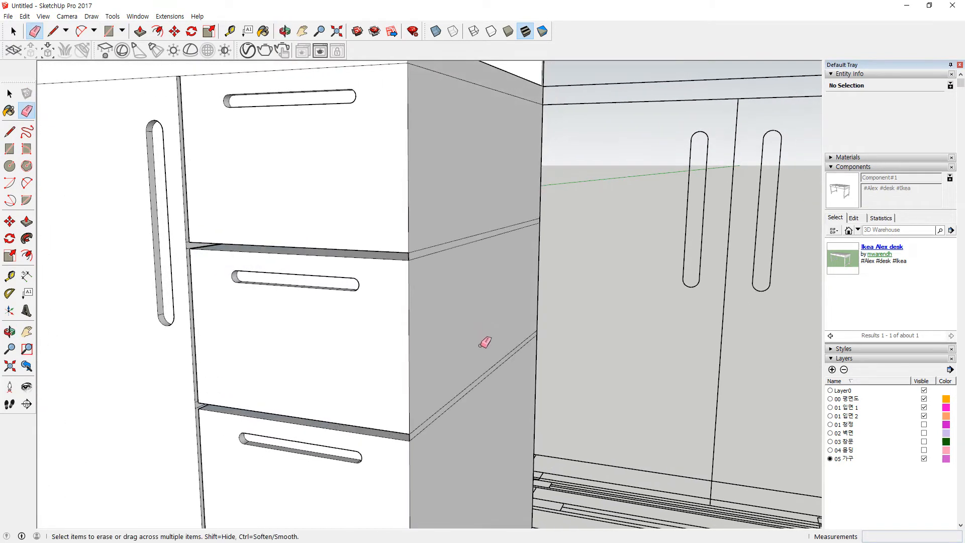
{"action": "key", "text": "space"}
{"action": "scroll", "coordinate": [478, 326], "scroll_direction": "down", "scroll_amount": 4}
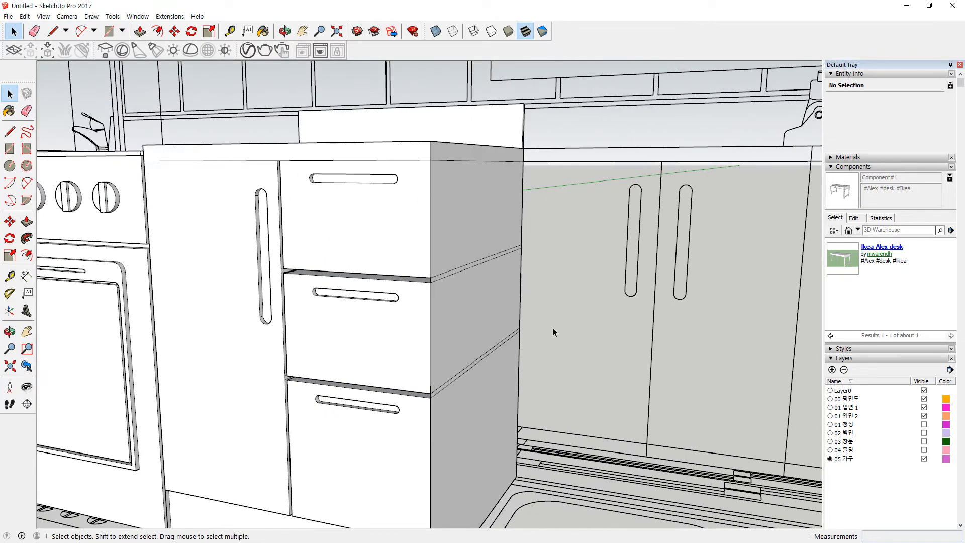
Step: Bring the sink cabinet into view and hide the 00 평면도 layer
{"action": "scroll", "coordinate": [352, 374], "scroll_direction": "down", "scroll_amount": 2}
{"action": "middle_click_drag", "start_coordinate": [352, 374], "coordinate": [391, 342]}
{"action": "scroll", "coordinate": [457, 342], "scroll_direction": "down", "scroll_amount": 2}
{"action": "middle_click_drag", "start_coordinate": [458, 343], "coordinate": [495, 377]}
{"action": "middle_click_drag", "start_coordinate": [614, 371], "coordinate": [352, 323], "text": "shift"}
{"action": "scroll", "coordinate": [150, 146], "scroll_direction": "up", "scroll_amount": 1}
{"action": "scroll", "coordinate": [149, 145], "scroll_direction": "up", "scroll_amount": 1}
{"action": "scroll", "coordinate": [340, 156], "scroll_direction": "up", "scroll_amount": 2}
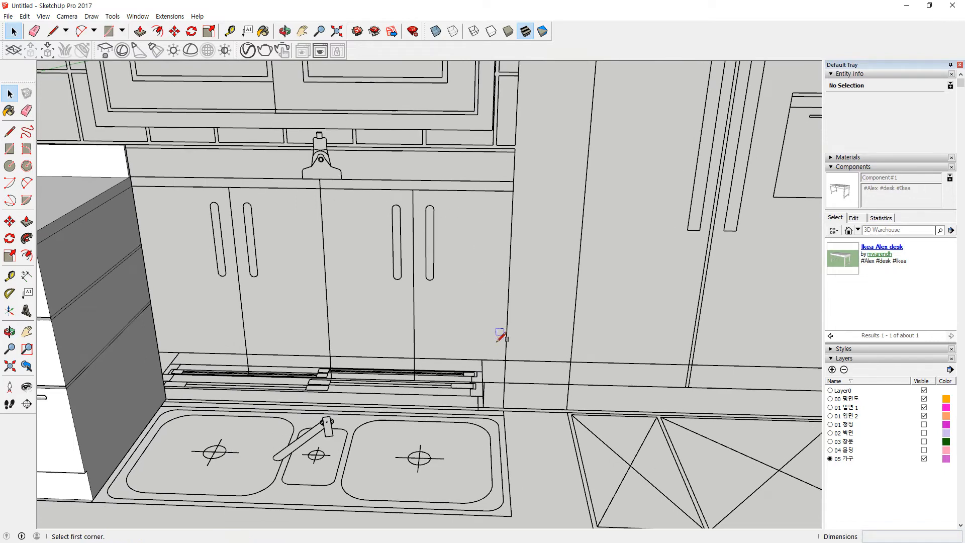
{"action": "middle_click_drag", "start_coordinate": [502, 369], "coordinate": [417, 348]}
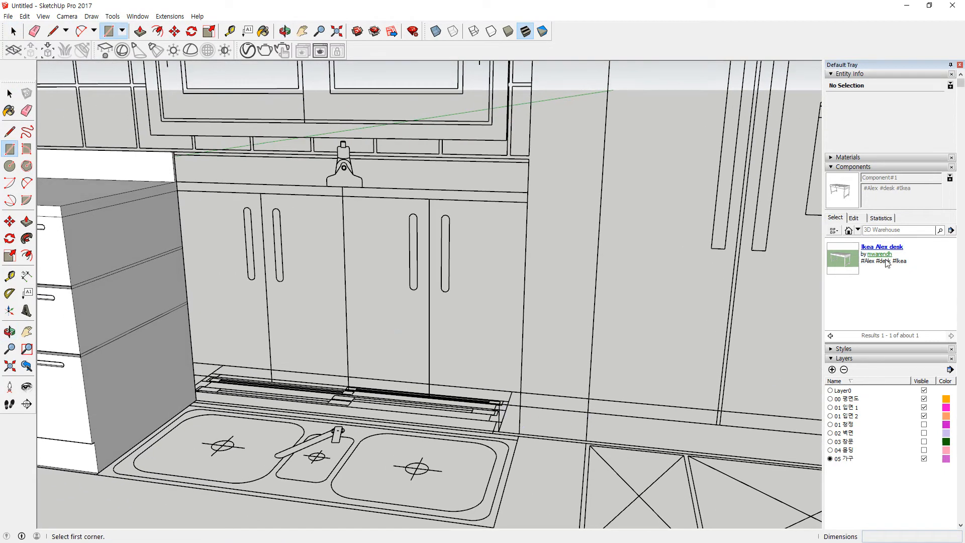
{"action": "left_click", "coordinate": [924, 399]}
Step: Draw a rectangle from the bottom corner to cover the sink cabinet front
{"action": "left_click", "coordinate": [519, 434]}
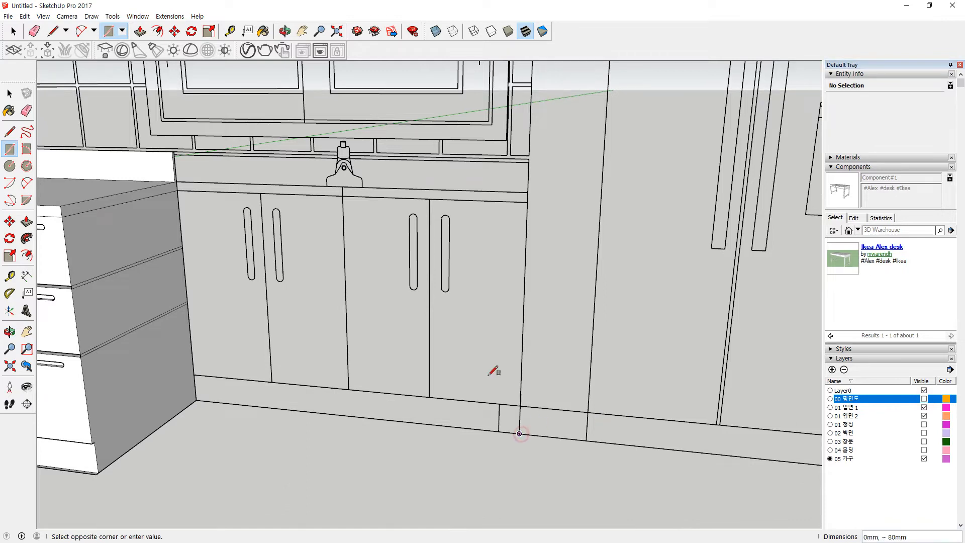
{"action": "left_click", "coordinate": [177, 181]}
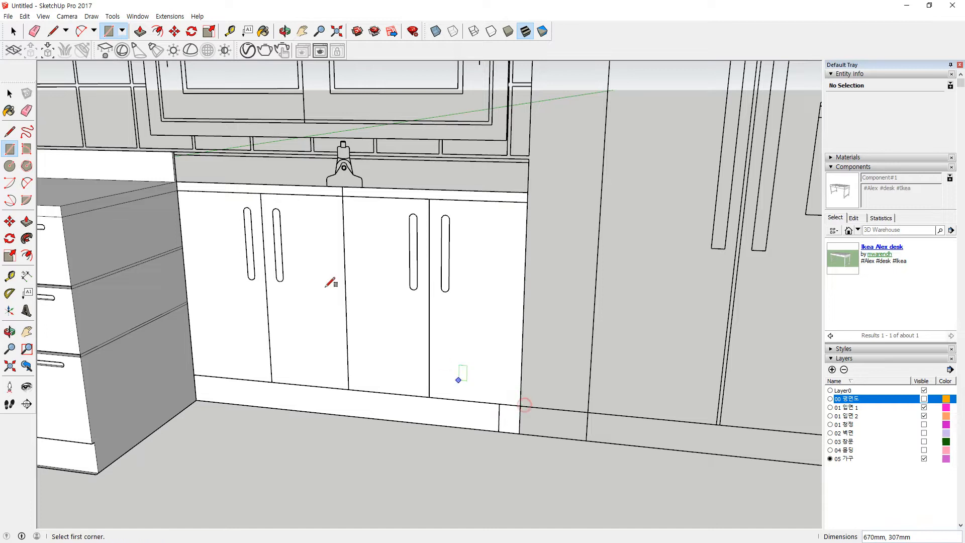
{"action": "scroll", "coordinate": [242, 216], "scroll_direction": "up", "scroll_amount": 5}
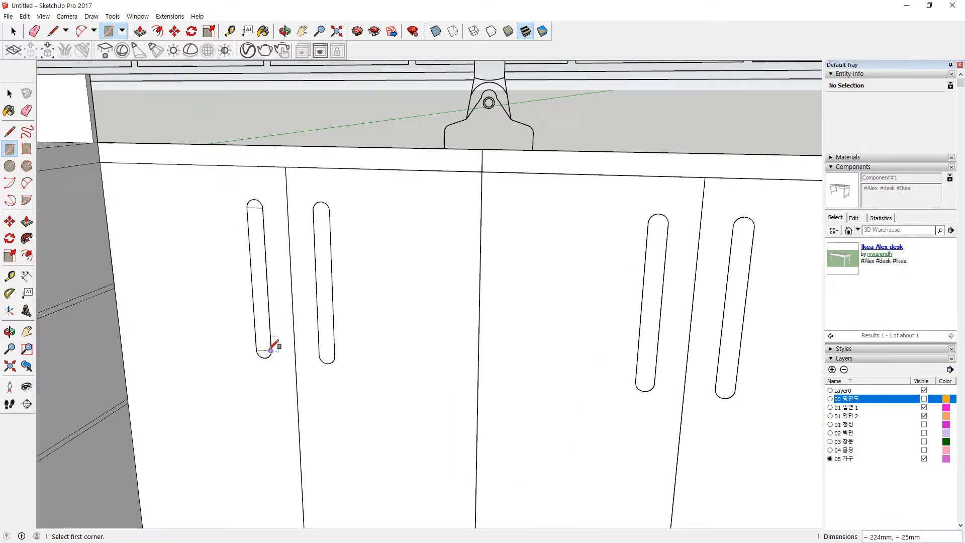
Step: Close the left handle slot with circles at its top and bottom, erasing the extra edge
{"action": "scroll", "coordinate": [258, 206], "scroll_direction": "up", "scroll_amount": 2}
{"action": "key", "text": "c"}
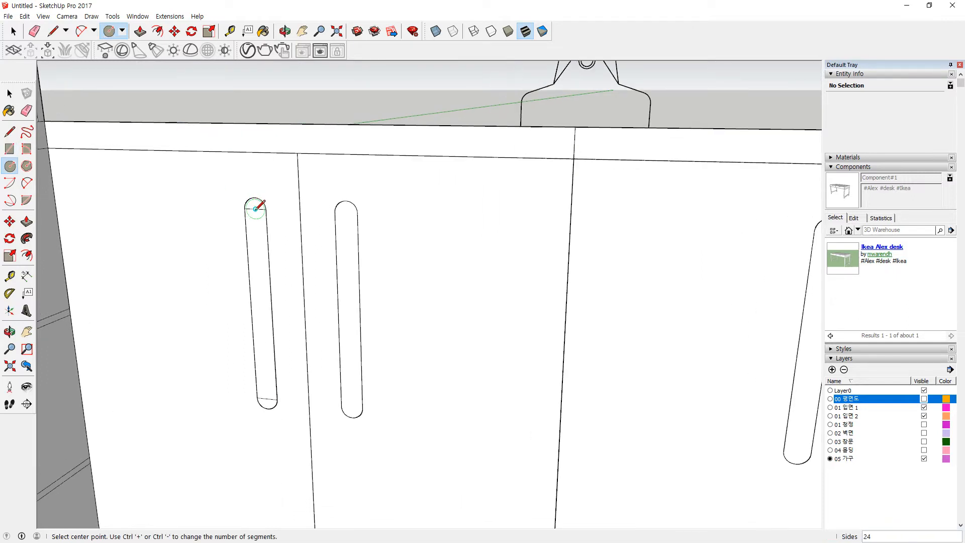
{"action": "left_click", "coordinate": [266, 208]}
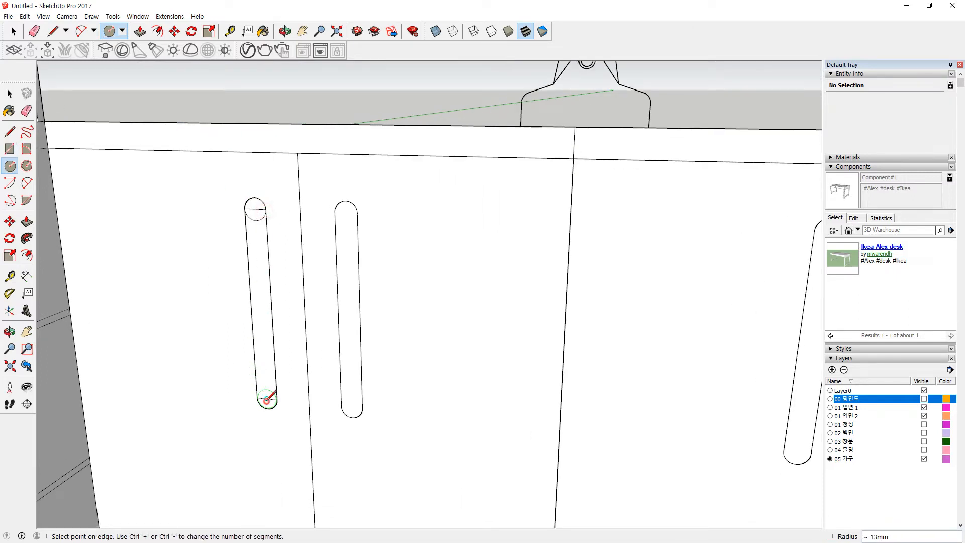
{"action": "left_click", "coordinate": [277, 399]}
{"action": "key", "text": "e"}
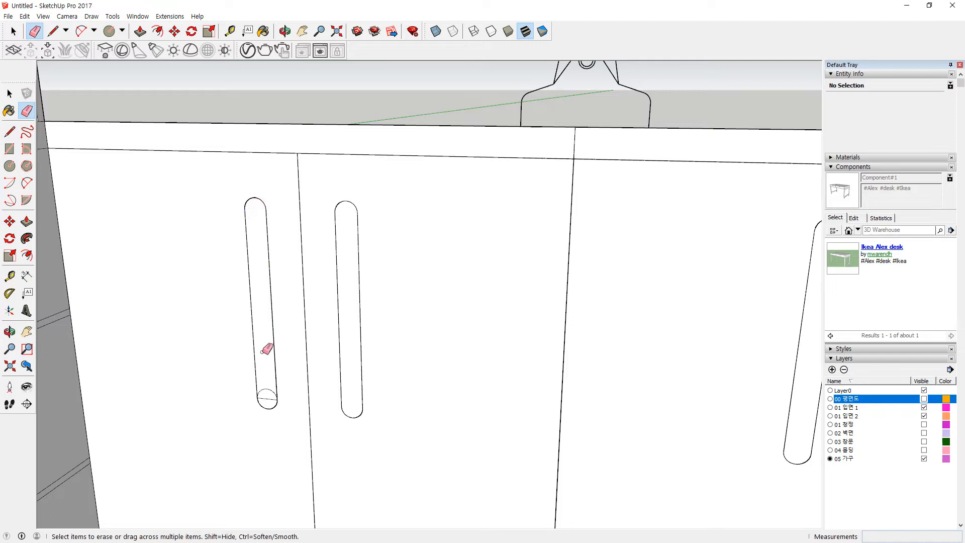
{"action": "left_click", "coordinate": [266, 400]}
Step: Copy the left door's handle slot onto the adjacent right slot
{"action": "key", "text": "space"}
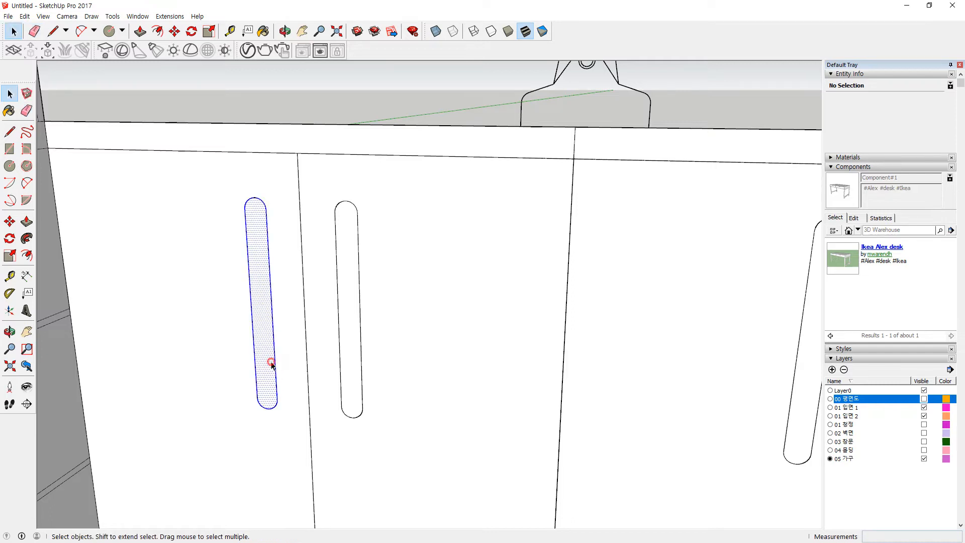
{"action": "double_click", "coordinate": [271, 363]}
{"action": "key", "text": "m"}
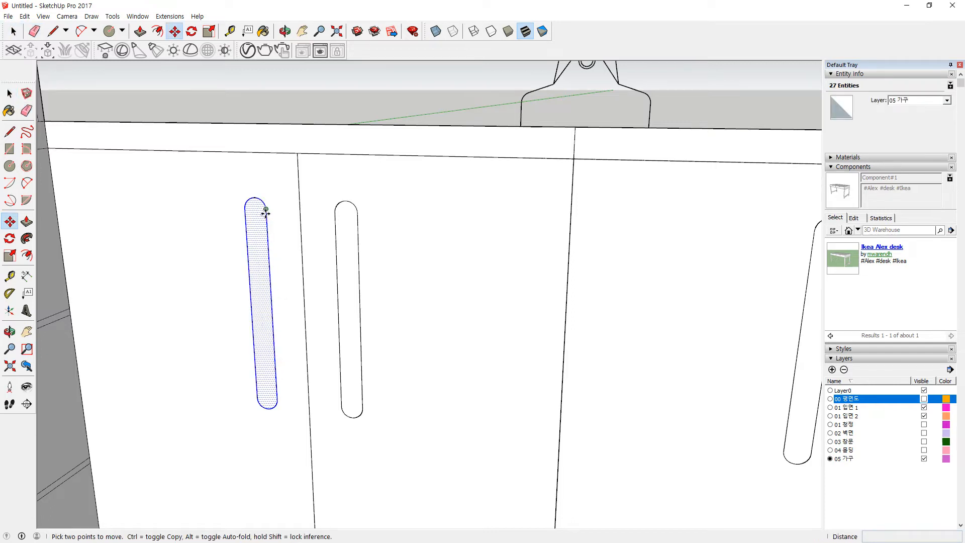
{"action": "key", "text": "ctrl"}
{"action": "left_click", "coordinate": [266, 210]}
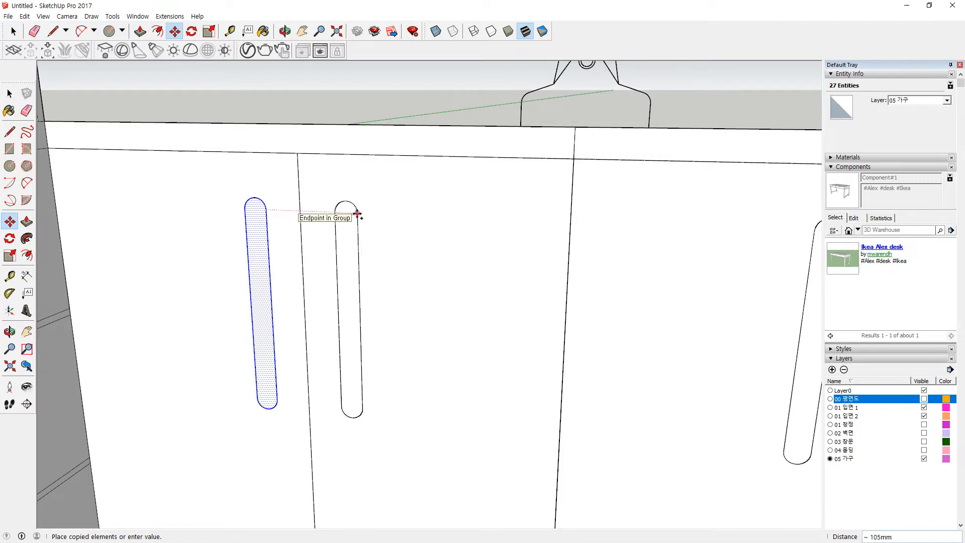
{"action": "left_click", "coordinate": [357, 215]}
{"action": "key", "text": "space"}
Step: Copy both handle slots across to the right pair of doors
{"action": "double_click", "coordinate": [255, 253], "text": "shift"}
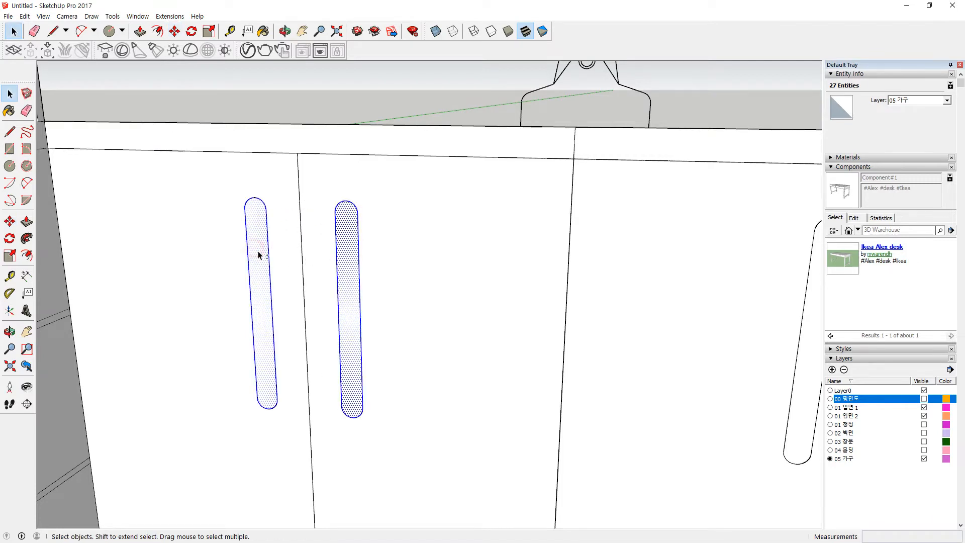
{"action": "scroll", "coordinate": [339, 269], "scroll_direction": "down", "scroll_amount": 3}
{"action": "middle_click_drag", "start_coordinate": [421, 274], "coordinate": [284, 270], "text": "shift"}
{"action": "key", "text": "m"}
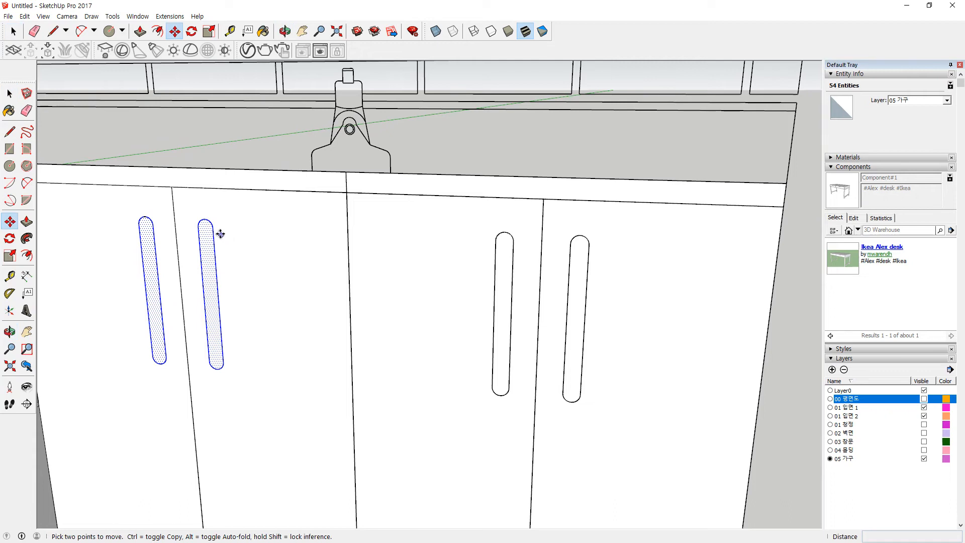
{"action": "key", "text": "ctrl"}
{"action": "left_click", "coordinate": [216, 243]}
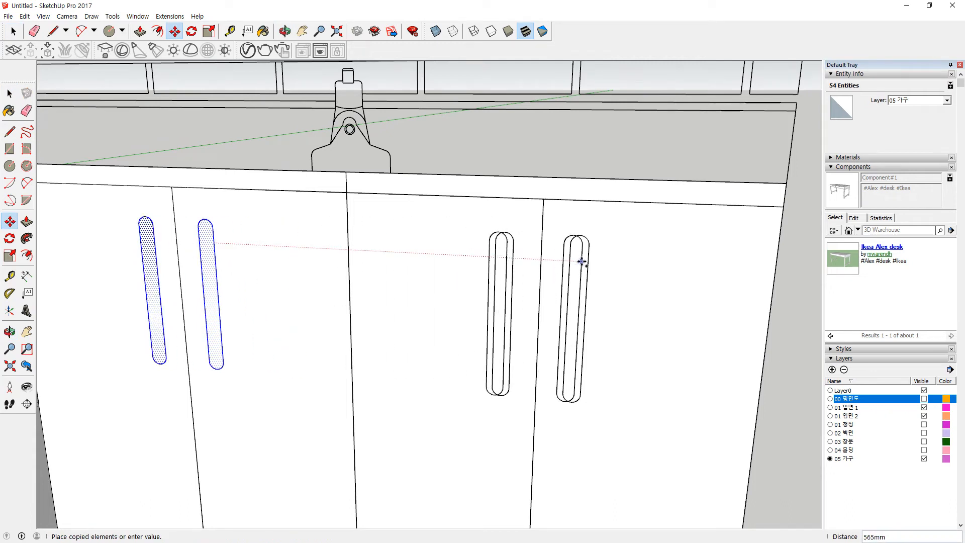
{"action": "left_click", "coordinate": [588, 261]}
{"action": "scroll", "coordinate": [503, 341], "scroll_direction": "down", "scroll_amount": 6}
Step: Select the whole sink cabinet with a crossing window
{"action": "key", "text": "space"}
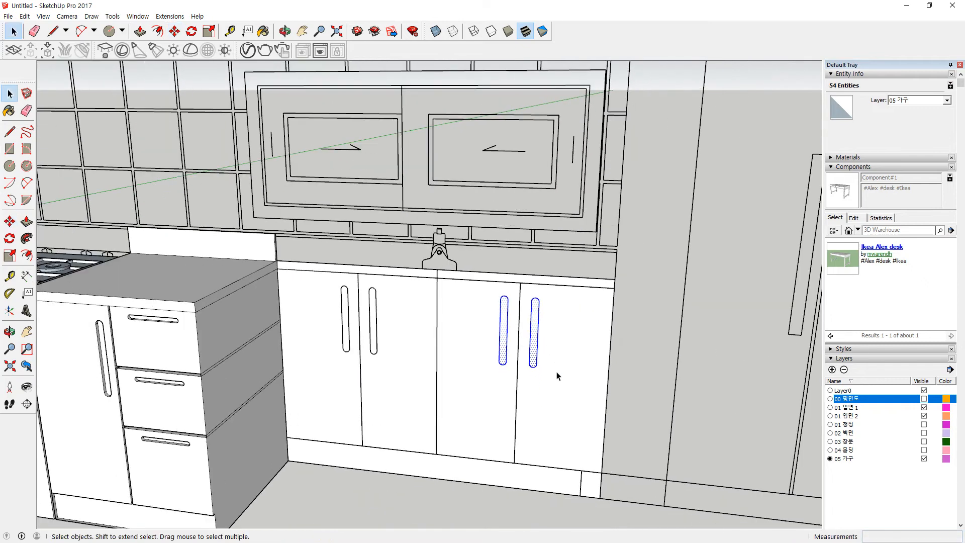
{"action": "triple_click", "coordinate": [557, 375]}
{"action": "left_click_drag", "start_coordinate": [653, 295], "coordinate": [318, 505]}
{"action": "middle_click_drag", "start_coordinate": [337, 490], "coordinate": [364, 357]}
Step: Copy the sink cabinet 516 mm forward, snapping its top corner beside the drawer cabinet
{"action": "key", "text": "m"}
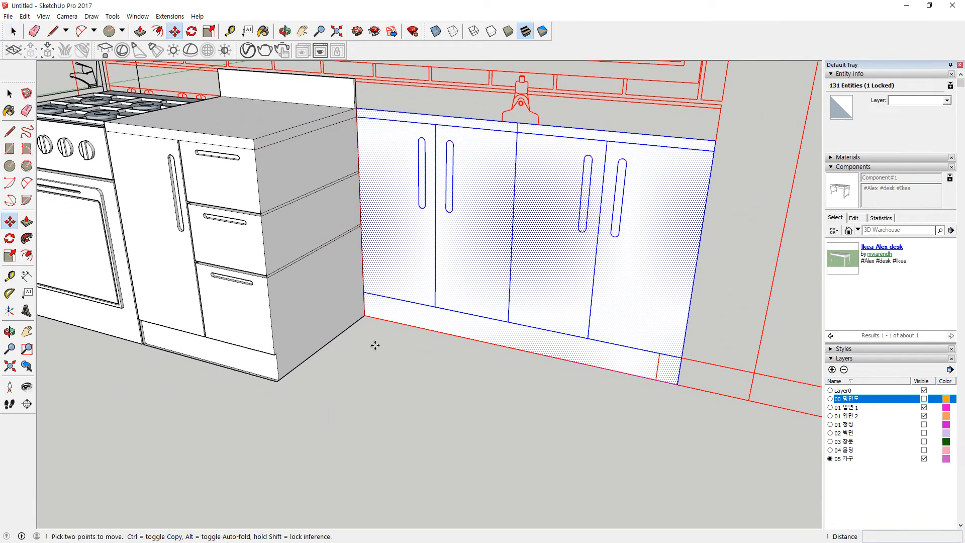
{"action": "left_click", "coordinate": [365, 316]}
{"action": "key", "text": "ctrl"}
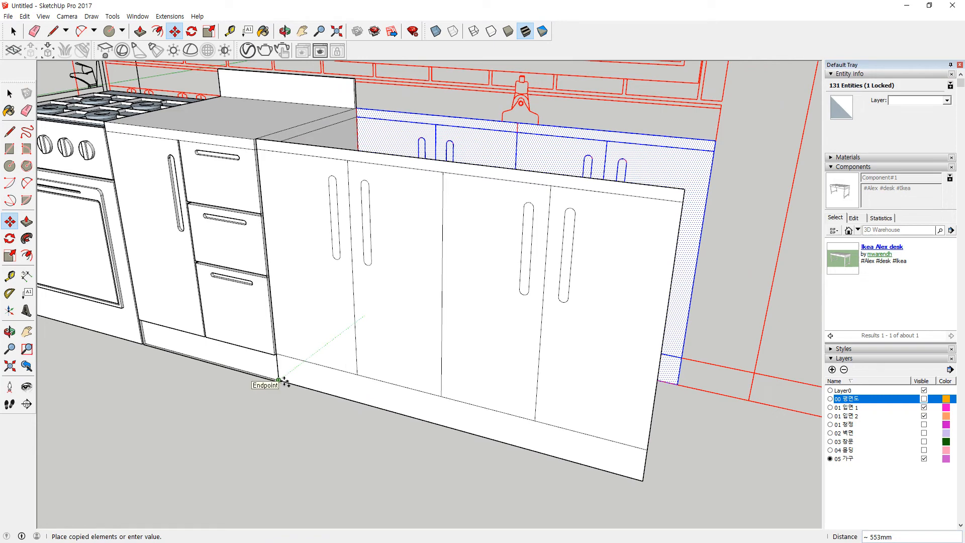
{"action": "key", "text": "Escape"}
{"action": "left_click", "coordinate": [358, 108]}
{"action": "key", "text": "ctrl"}
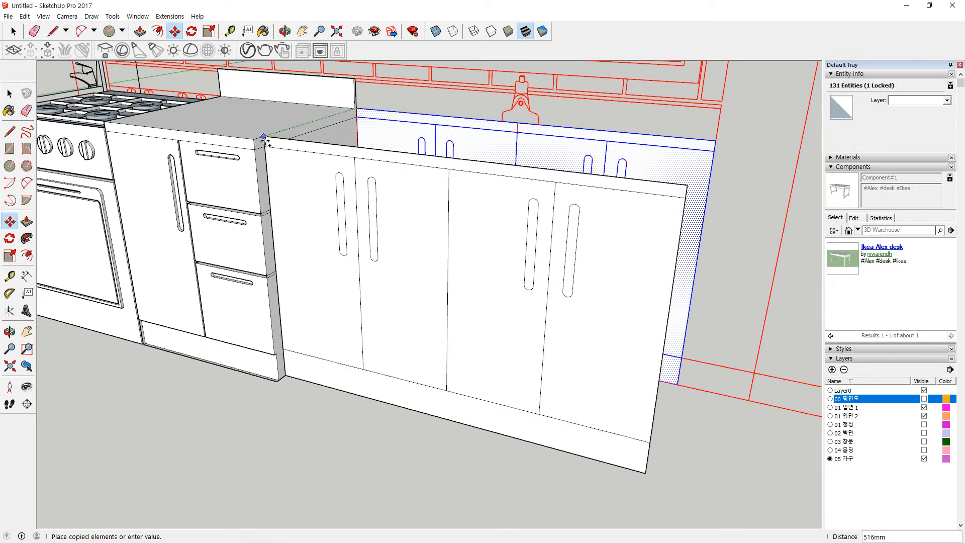
{"action": "left_click", "coordinate": [251, 142]}
{"action": "middle_click_drag", "start_coordinate": [319, 394], "coordinate": [273, 396]}
{"action": "key", "text": "space"}
Step: Push the kickplate face back 10 mm to form the toe-kick recess
{"action": "left_click", "coordinate": [277, 402]}
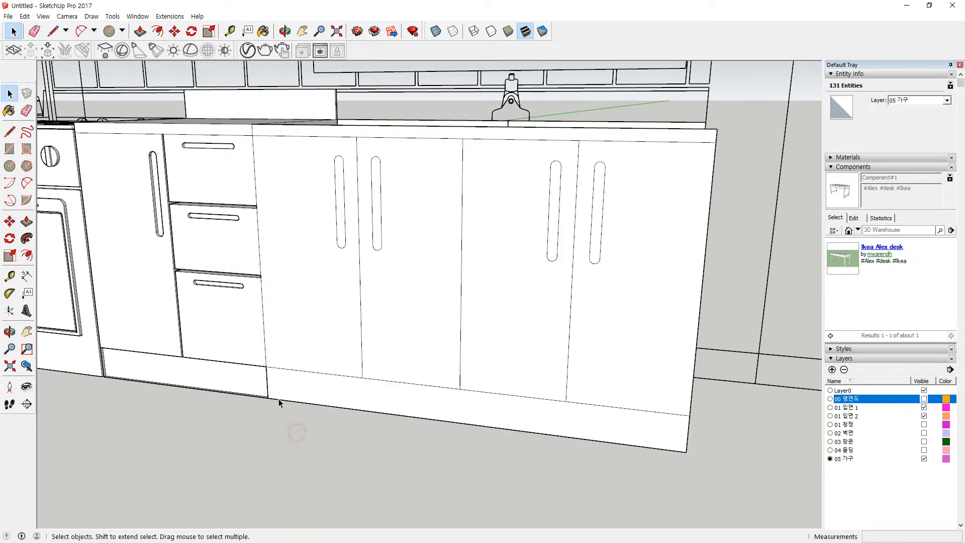
{"action": "key", "text": "p"}
{"action": "left_click", "coordinate": [276, 388]}
{"action": "left_click", "coordinate": [249, 375]}
{"action": "middle_click_drag", "start_coordinate": [236, 400], "coordinate": [452, 390]}
{"action": "scroll", "coordinate": [272, 398], "scroll_direction": "up", "scroll_amount": 3}
{"action": "scroll", "coordinate": [411, 407], "scroll_direction": "down", "scroll_amount": 1}
{"action": "scroll", "coordinate": [411, 408], "scroll_direction": "down", "scroll_amount": 3}
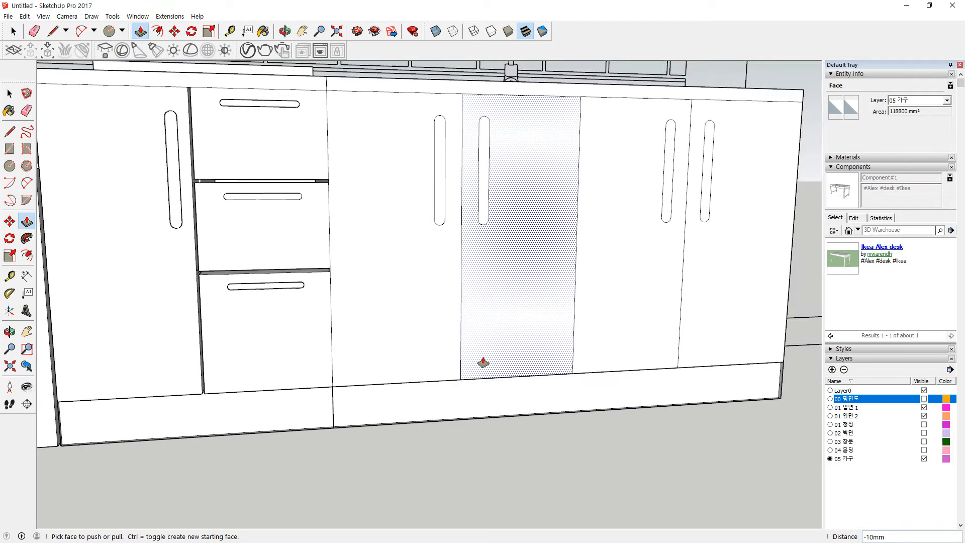
{"action": "middle_click_drag", "start_coordinate": [485, 361], "coordinate": [334, 399]}
{"action": "scroll", "coordinate": [382, 306], "scroll_direction": "up", "scroll_amount": 3}
{"action": "scroll", "coordinate": [332, 415], "scroll_direction": "up", "scroll_amount": 2}
{"action": "middle_click_drag", "start_coordinate": [308, 460], "coordinate": [553, 365]}
{"action": "scroll", "coordinate": [508, 394], "scroll_direction": "up", "scroll_amount": 2}
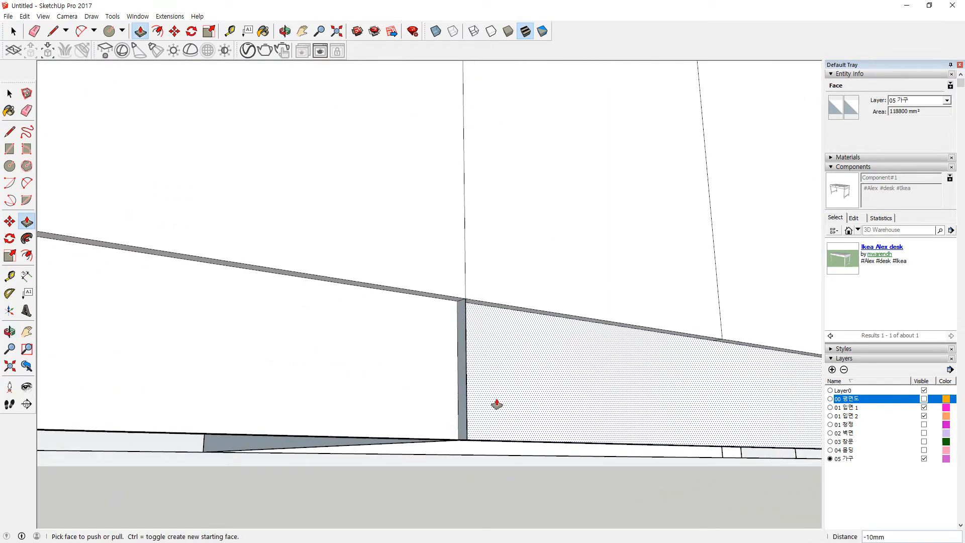
{"action": "key", "text": "space"}
{"action": "scroll", "coordinate": [468, 417], "scroll_direction": "up", "scroll_amount": 2}
Step: Erase the leftover post edge at the kickplate
{"action": "key", "text": "e"}
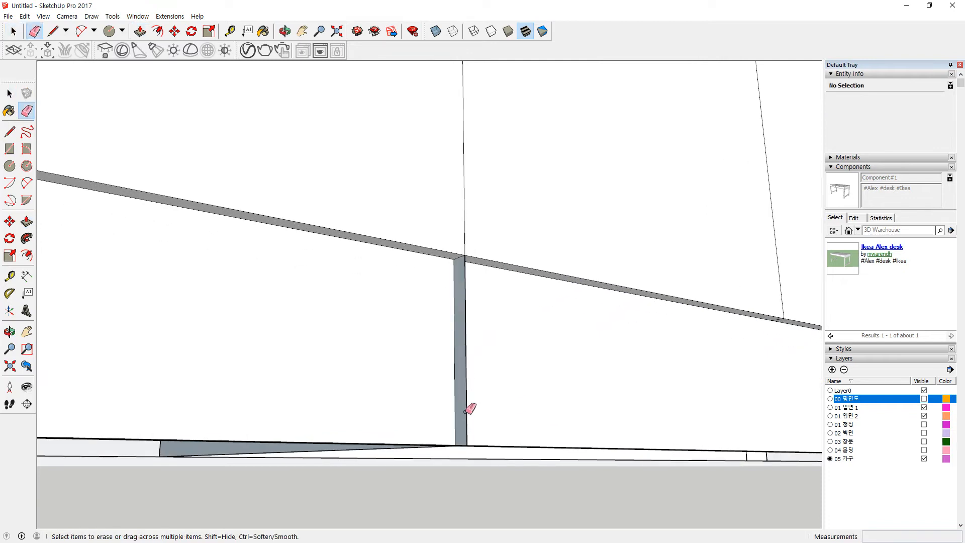
{"action": "left_click", "coordinate": [466, 410]}
{"action": "scroll", "coordinate": [508, 338], "scroll_direction": "down", "scroll_amount": 4}
{"action": "middle_click_drag", "start_coordinate": [578, 347], "coordinate": [329, 481]}
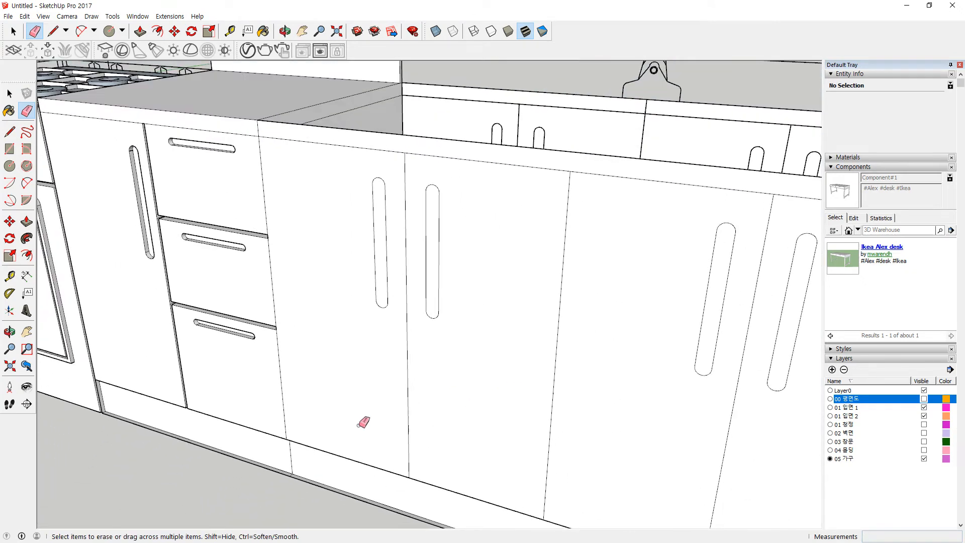
{"action": "scroll", "coordinate": [381, 201], "scroll_direction": "up", "scroll_amount": 3}
{"action": "key", "text": "space"}
Step: Recess the left and right door handles 10 mm on both lower cabinets
{"action": "key", "text": "p"}
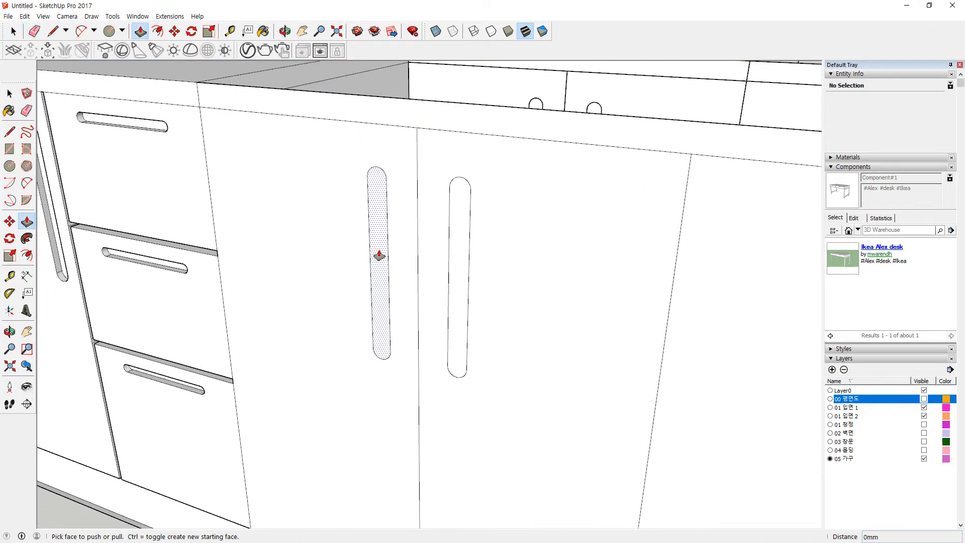
{"action": "left_click", "coordinate": [376, 253]}
{"action": "key", "text": "Return"}
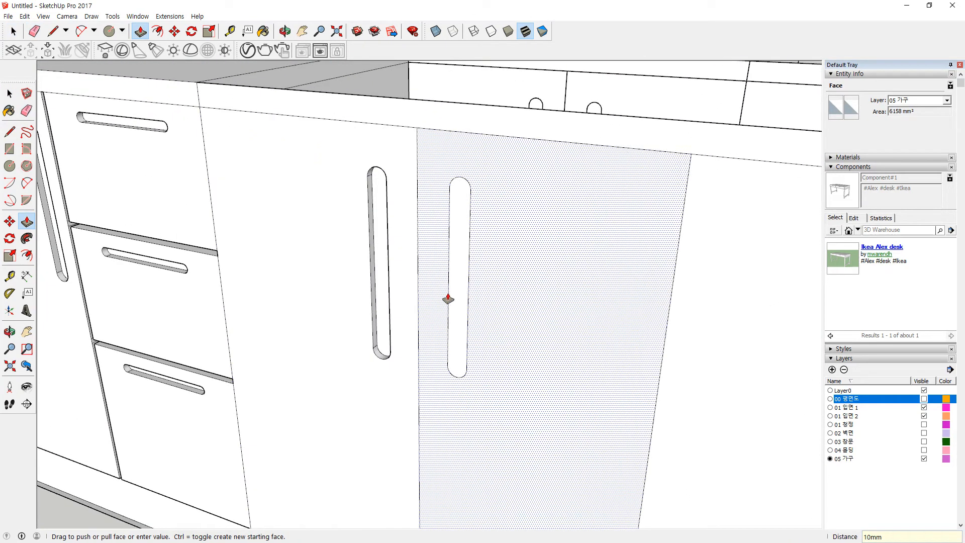
{"action": "double_click", "coordinate": [455, 301]}
{"action": "scroll", "coordinate": [522, 310], "scroll_direction": "down", "scroll_amount": 2}
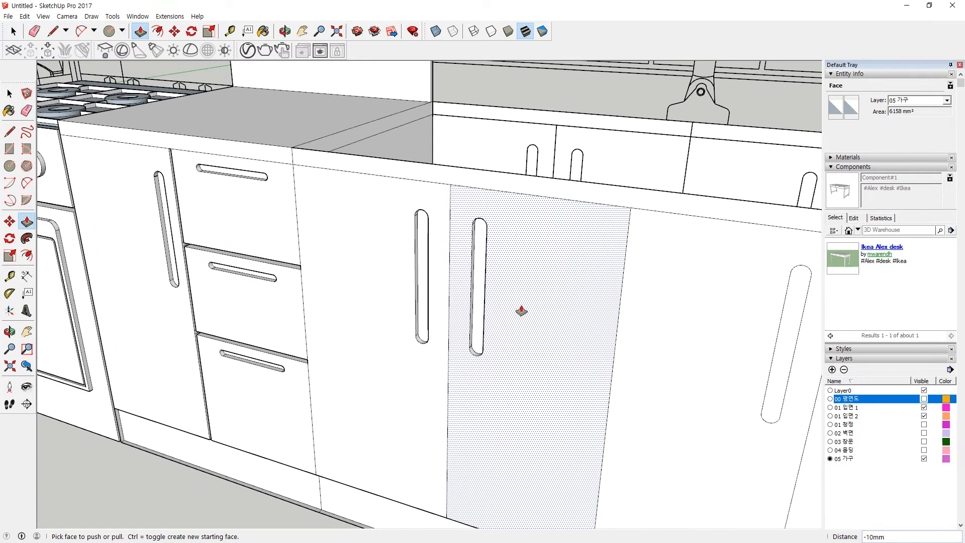
{"action": "middle_click_drag", "start_coordinate": [677, 308], "coordinate": [444, 277], "text": "shift"}
{"action": "left_click", "coordinate": [552, 330]}
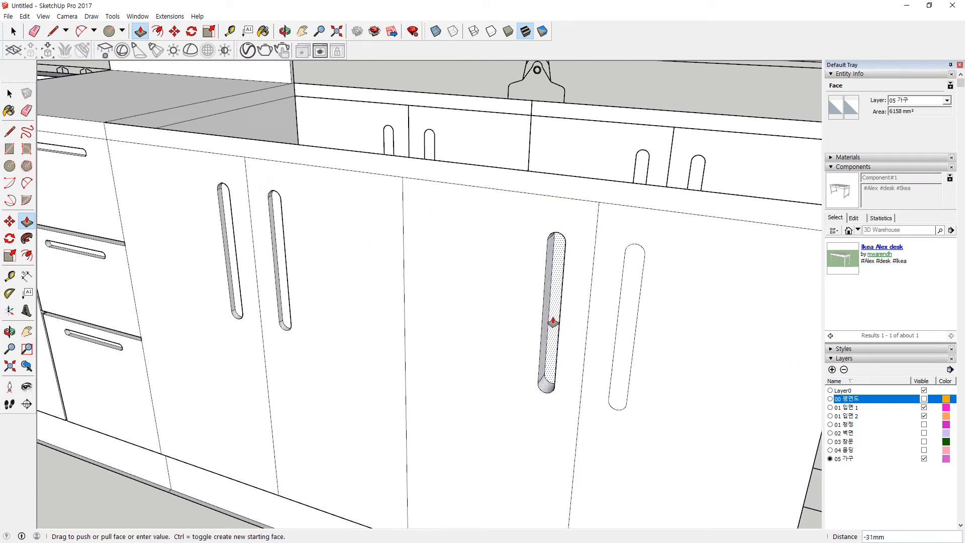
{"action": "key", "text": "Return"}
{"action": "left_click", "coordinate": [623, 347]}
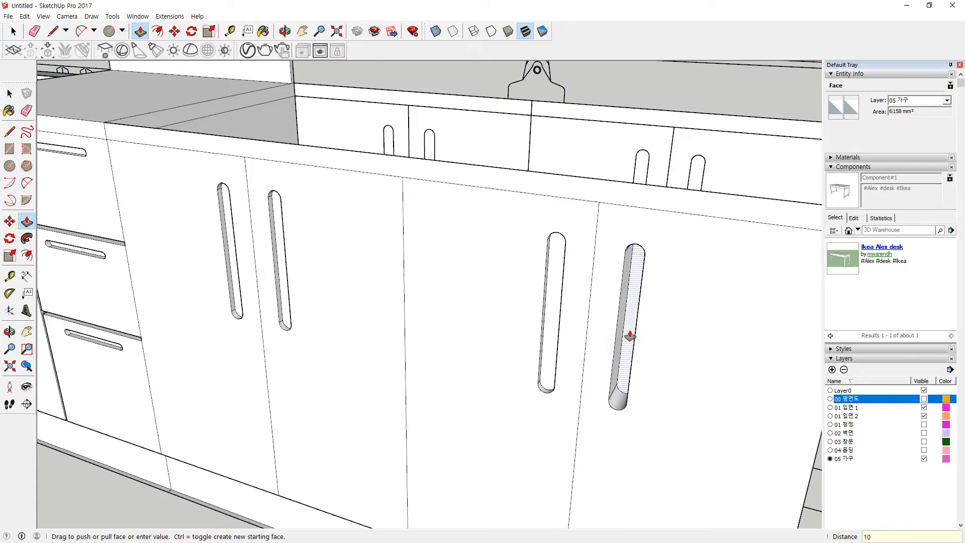
{"action": "key", "text": "Return"}
{"action": "key", "text": "space"}
Step: Offset the four door faces inward by 2 mm
{"action": "key", "text": "f"}
{"action": "left_click", "coordinate": [711, 216]}
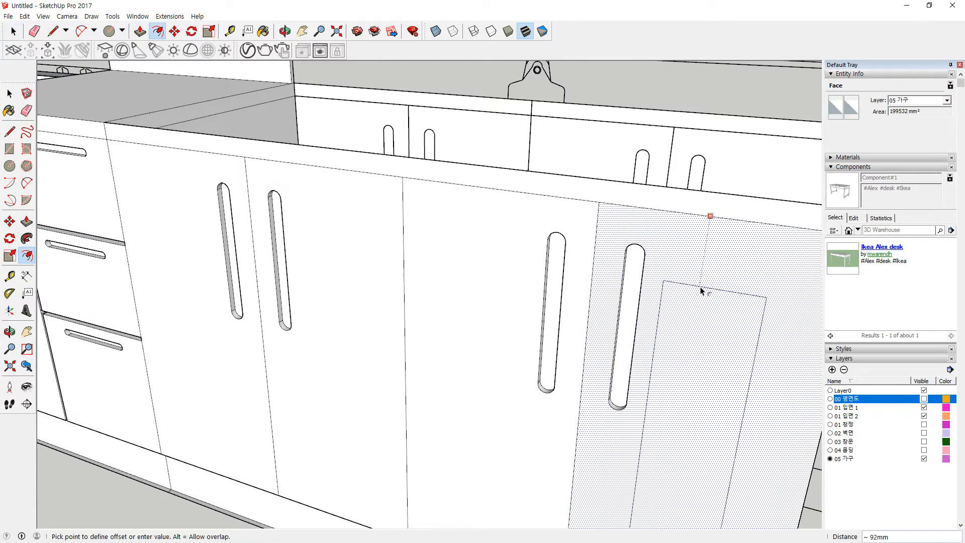
{"action": "key", "text": "Return"}
{"action": "left_click", "coordinate": [513, 230]}
{"action": "key", "text": "Return"}
{"action": "left_click", "coordinate": [360, 206]}
{"action": "type", "text": "2"}
{"action": "key", "text": "Return"}
{"action": "left_click", "coordinate": [182, 205]}
{"action": "type", "text": "2"}
{"action": "key", "text": "Return"}
Step: Erase the three vertical seam edges between the doors
{"action": "scroll", "coordinate": [187, 211], "scroll_direction": "up", "scroll_amount": 10}
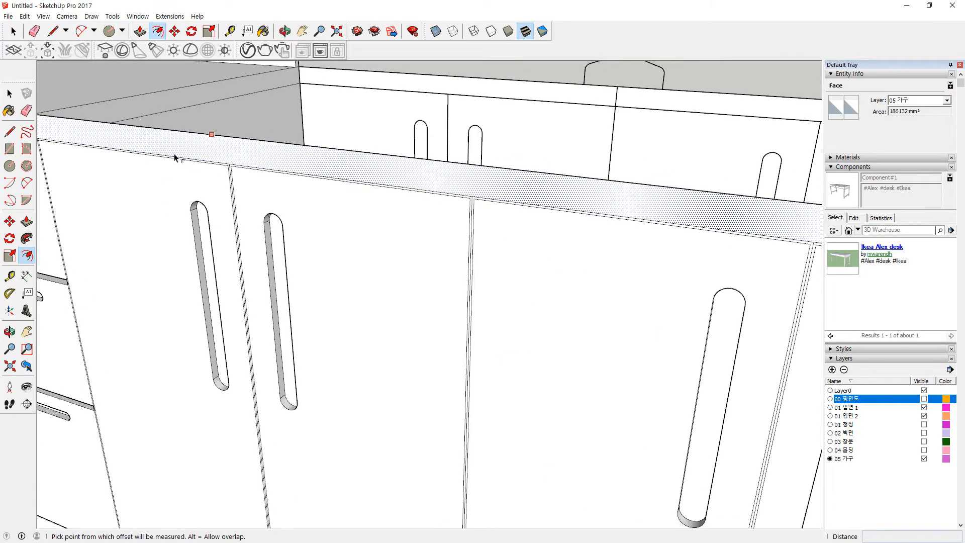
{"action": "scroll", "coordinate": [288, 186], "scroll_direction": "up", "scroll_amount": 1}
{"action": "key", "text": "e"}
{"action": "left_click", "coordinate": [290, 187]}
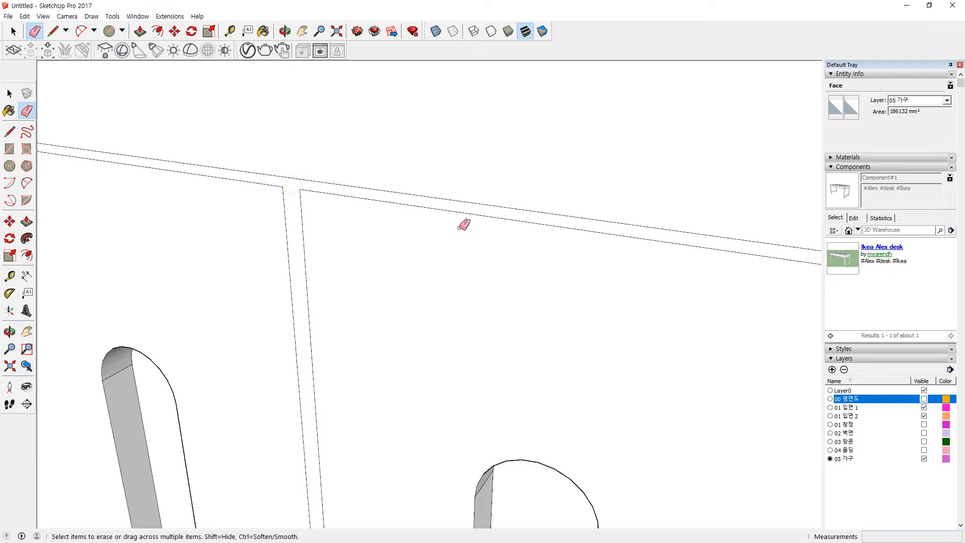
{"action": "scroll", "coordinate": [625, 271], "scroll_direction": "down", "scroll_amount": 3}
{"action": "mouse_move", "coordinate": [590, 276]}
{"action": "middle_mouse_down", "text": "shift"}
{"action": "mouse_move", "coordinate": [422, 230]}
{"action": "mouse_move", "coordinate": [641, 254]}
{"action": "middle_mouse_up", "text": "shift"}
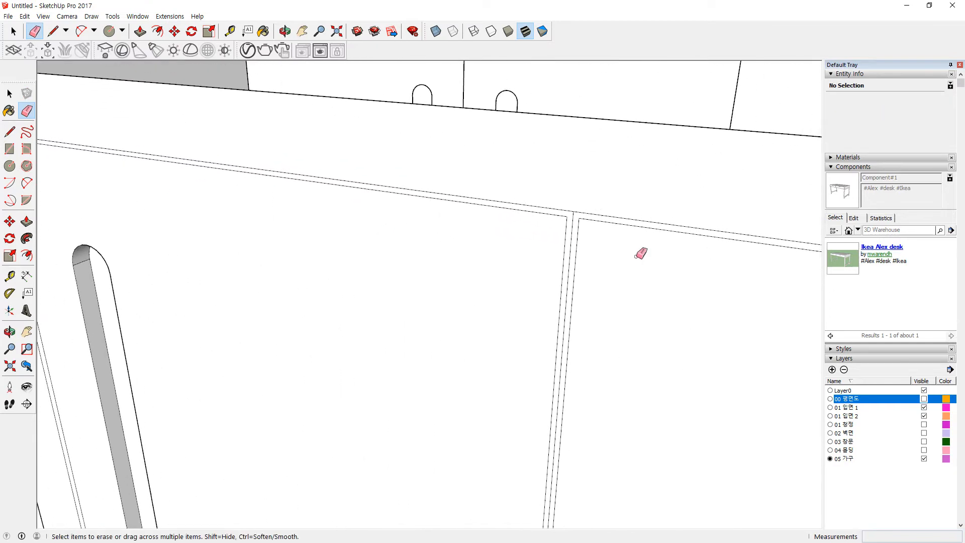
{"action": "left_click", "coordinate": [573, 220]}
{"action": "scroll", "coordinate": [604, 266], "scroll_direction": "down", "scroll_amount": 4}
{"action": "scroll", "coordinate": [114, 208], "scroll_direction": "up", "scroll_amount": 2}
{"action": "middle_click_drag", "start_coordinate": [114, 207], "coordinate": [226, 200], "text": "shift"}
{"action": "scroll", "coordinate": [485, 200], "scroll_direction": "up", "scroll_amount": 2}
{"action": "left_click", "coordinate": [511, 192]}
{"action": "scroll", "coordinate": [520, 234], "scroll_direction": "down", "scroll_amount": 5}
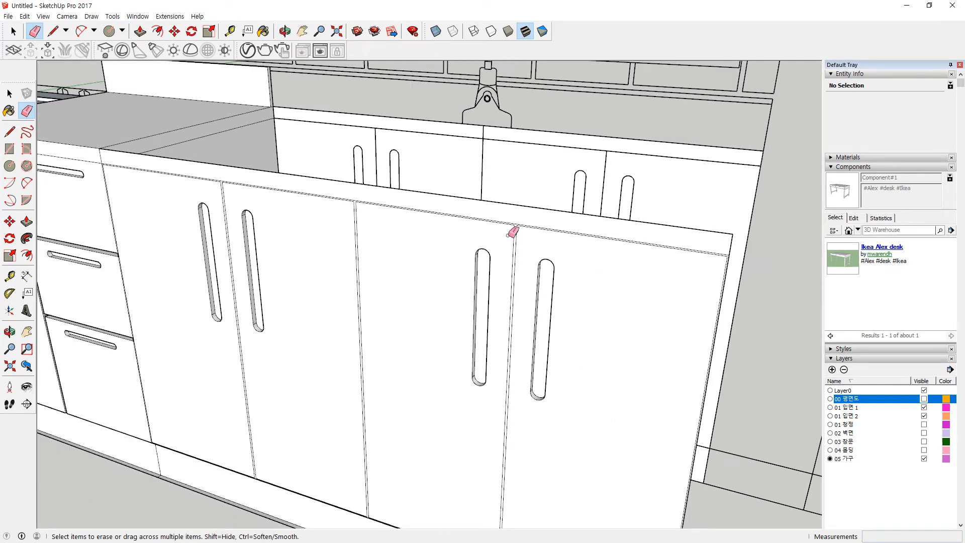
{"action": "scroll", "coordinate": [512, 232], "scroll_direction": "up", "scroll_amount": 4}
Step: Push the thin seam face back and view the lower cabinets from above
{"action": "key", "text": "p"}
{"action": "left_click", "coordinate": [524, 246]}
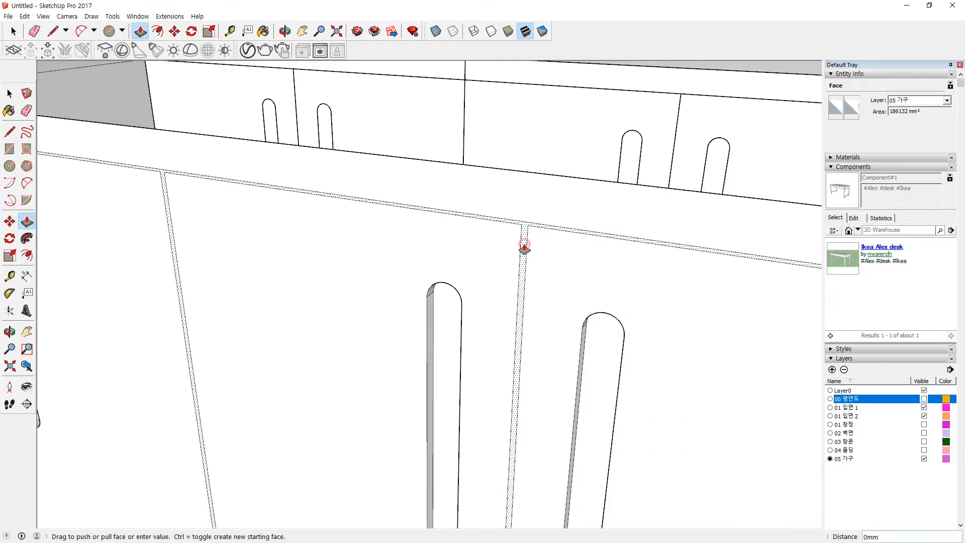
{"action": "left_click", "coordinate": [606, 351]}
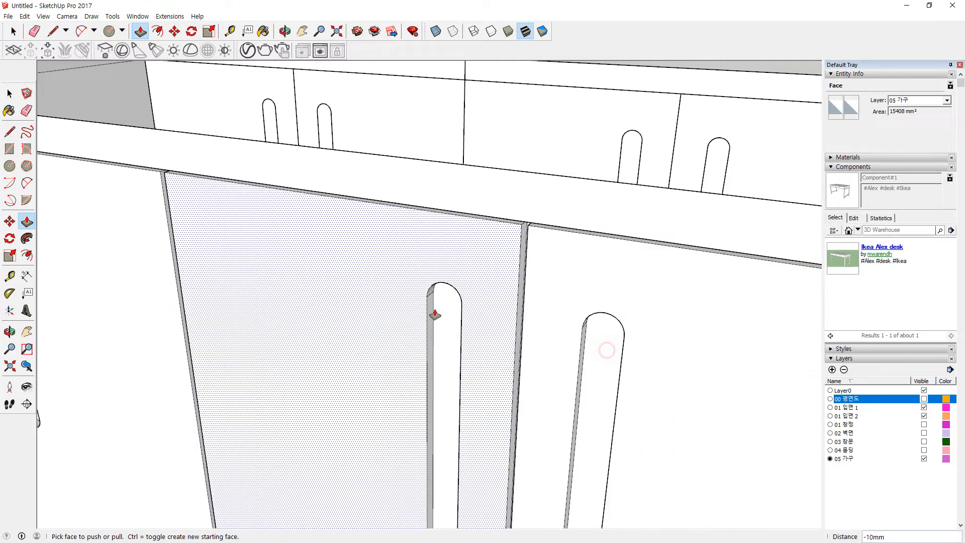
{"action": "scroll", "coordinate": [427, 301], "scroll_direction": "down", "scroll_amount": 4}
{"action": "middle_click_drag", "start_coordinate": [422, 302], "coordinate": [428, 259]}
{"action": "scroll", "coordinate": [427, 323], "scroll_direction": "down", "scroll_amount": 2}
{"action": "middle_click_drag", "start_coordinate": [443, 384], "coordinate": [549, 330], "text": "shift"}
{"action": "middle_click_drag", "start_coordinate": [312, 370], "coordinate": [365, 421]}
{"action": "middle_click_drag", "start_coordinate": [489, 286], "coordinate": [502, 352]}
{"action": "middle_click_drag", "start_coordinate": [442, 184], "coordinate": [553, 420]}
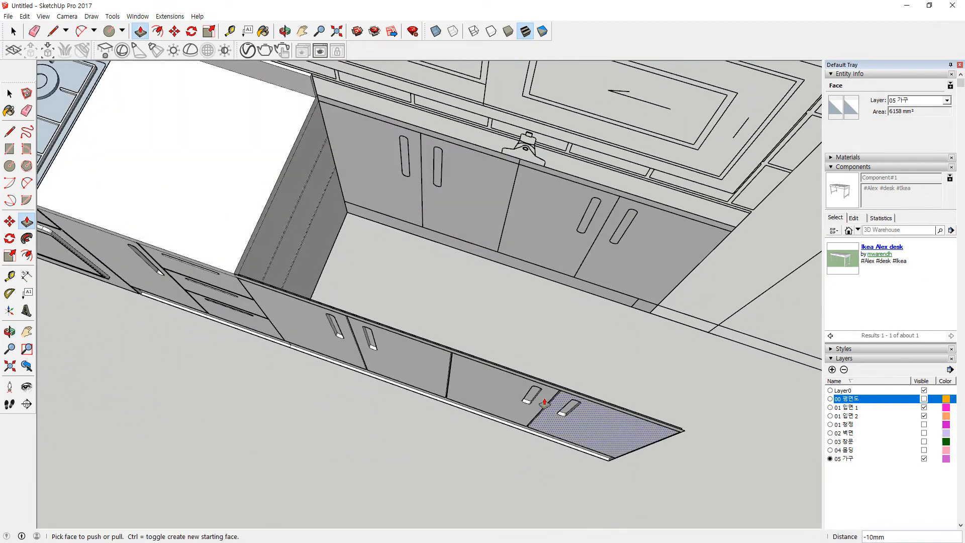
{"action": "scroll", "coordinate": [389, 235], "scroll_direction": "up", "scroll_amount": 1}
Step: Draw a rectangle along the cabinet's back edge and raise it 10 mm into a strip
{"action": "scroll", "coordinate": [395, 240], "scroll_direction": "down", "scroll_amount": 1}
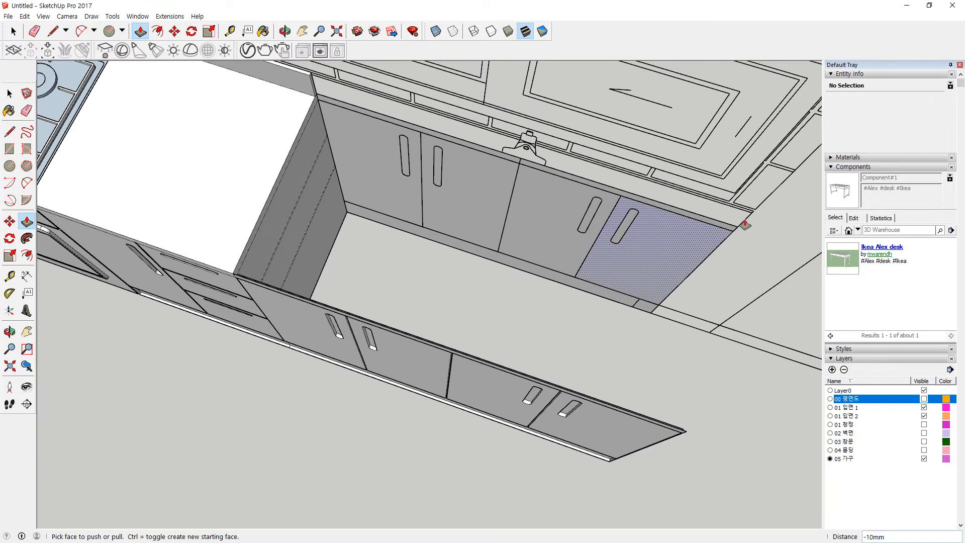
{"action": "scroll", "coordinate": [747, 235], "scroll_direction": "up", "scroll_amount": 3}
{"action": "key", "text": "r"}
{"action": "left_click", "coordinate": [735, 230]}
{"action": "middle_click_drag", "start_coordinate": [332, 120], "coordinate": [437, 295]}
{"action": "scroll", "coordinate": [292, 196], "scroll_direction": "up", "scroll_amount": 2}
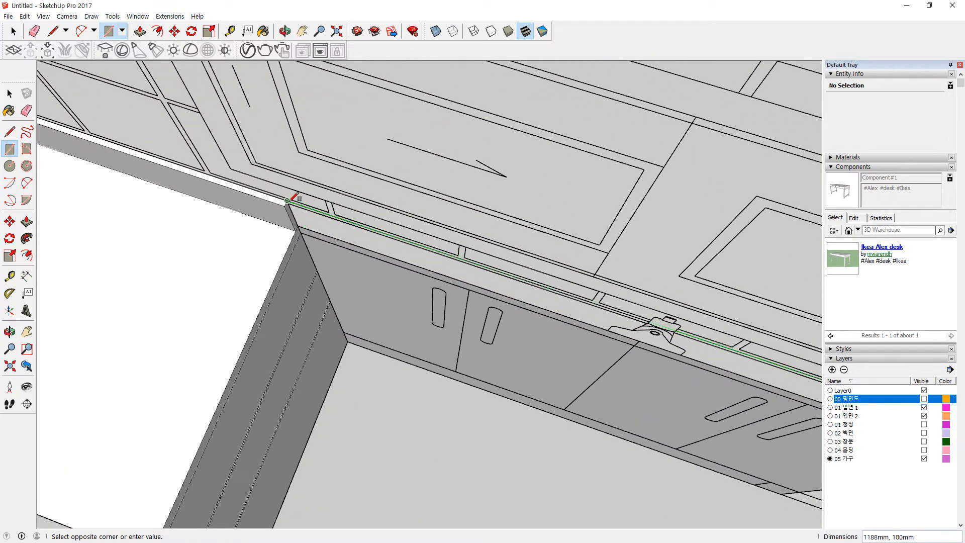
{"action": "left_click", "coordinate": [295, 202]}
{"action": "scroll", "coordinate": [297, 204], "scroll_direction": "up", "scroll_amount": 2}
{"action": "key", "text": "p"}
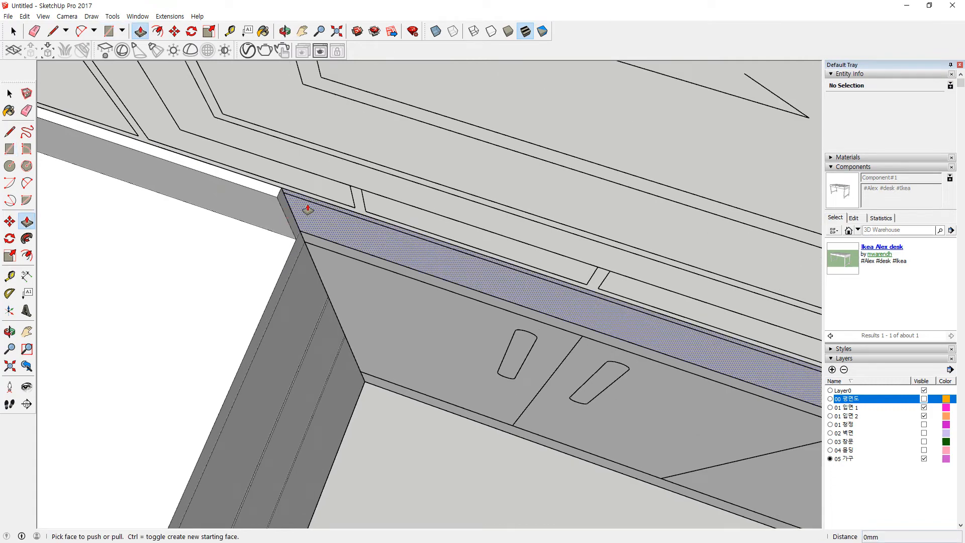
{"action": "left_click", "coordinate": [308, 209]}
{"action": "left_click", "coordinate": [273, 206]}
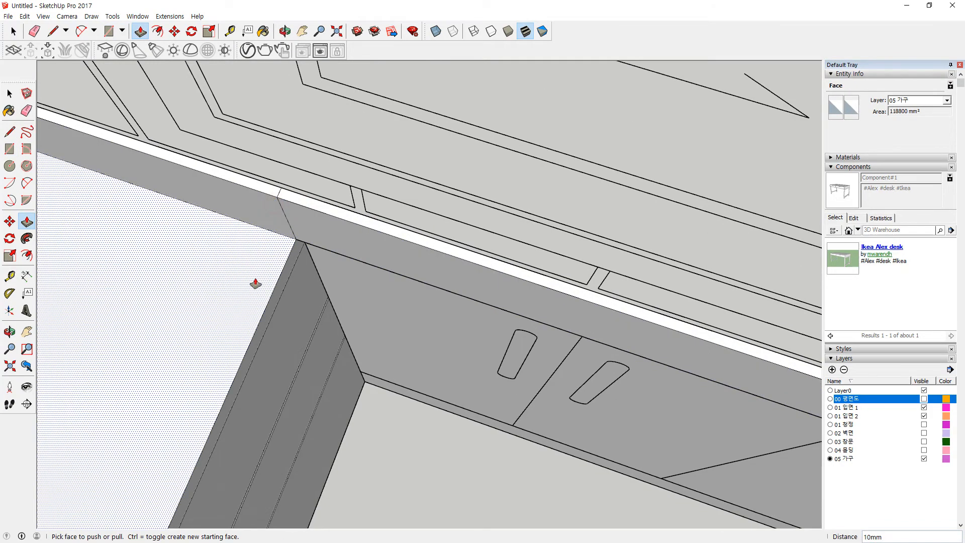
Step: Draw a countertop rectangle over the right cabinets' top and open its context menu
{"action": "scroll", "coordinate": [256, 284], "scroll_direction": "down", "scroll_amount": 3}
{"action": "middle_click_drag", "start_coordinate": [257, 284], "coordinate": [366, 291]}
{"action": "scroll", "coordinate": [181, 438], "scroll_direction": "up", "scroll_amount": 1}
{"action": "key", "text": "r"}
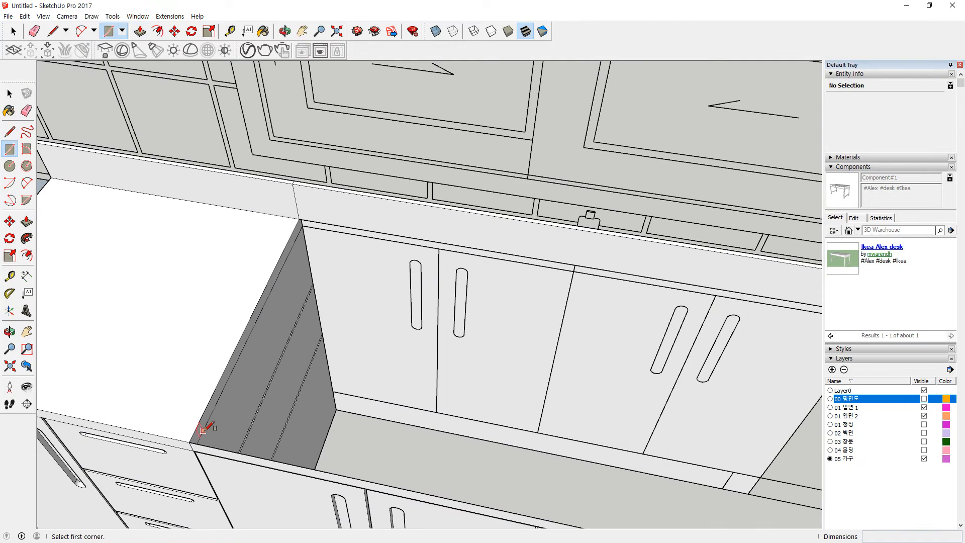
{"action": "left_click", "coordinate": [190, 442]}
{"action": "mouse_move", "coordinate": [619, 370]}
{"action": "middle_mouse_down"}
{"action": "mouse_move", "coordinate": [420, 360]}
{"action": "mouse_move", "coordinate": [610, 319]}
{"action": "mouse_move", "coordinate": [595, 405]}
{"action": "mouse_move", "coordinate": [557, 421]}
{"action": "middle_mouse_up"}
{"action": "left_click", "coordinate": [582, 312]}
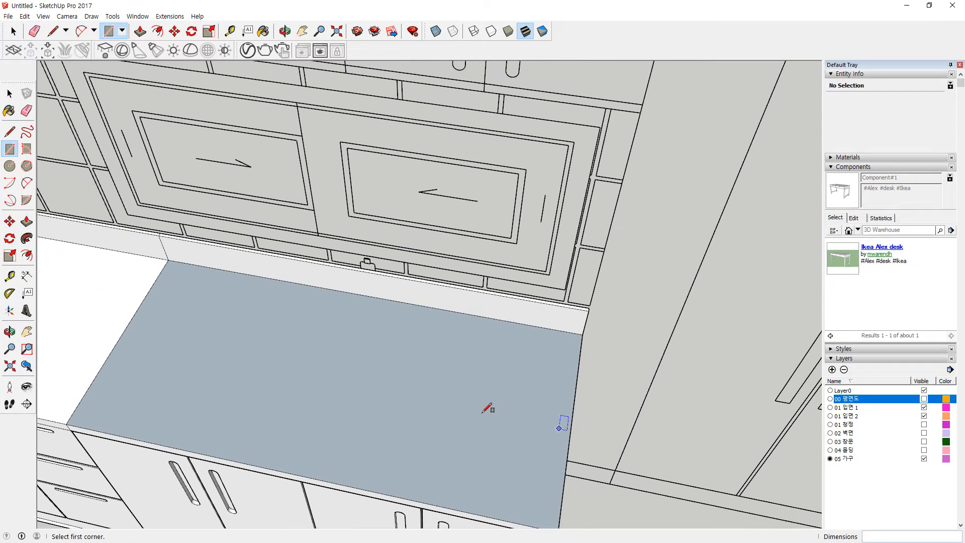
{"action": "key", "text": "space"}
{"action": "right_click", "coordinate": [350, 381]}
Step: Draw an 800 mm by 563 mm rectangle panel on the cabinet's exposed side
{"action": "scroll", "coordinate": [286, 387], "scroll_direction": "down", "scroll_amount": 6}
{"action": "middle_click_drag", "start_coordinate": [288, 385], "coordinate": [287, 307]}
{"action": "scroll", "coordinate": [392, 381], "scroll_direction": "up", "scroll_amount": 5}
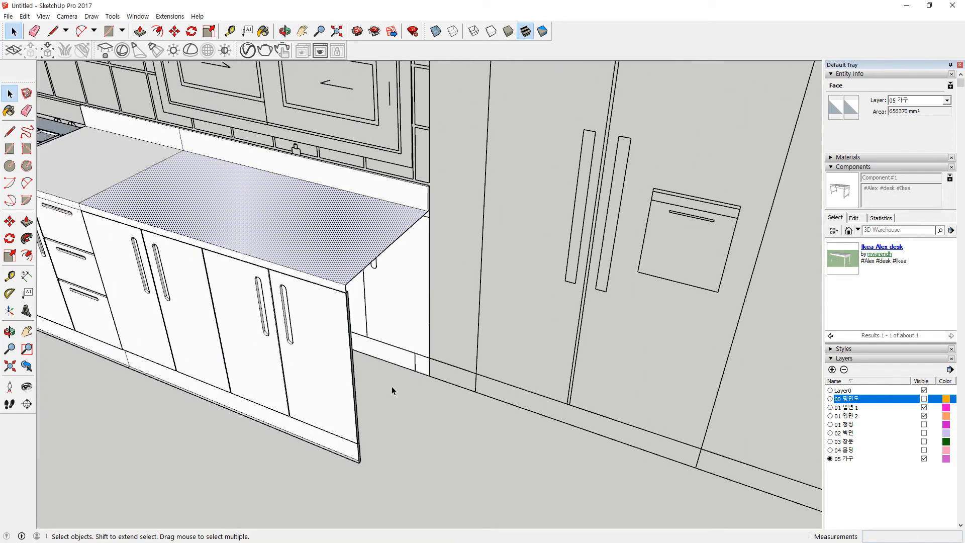
{"action": "key", "text": "r"}
{"action": "scroll", "coordinate": [372, 467], "scroll_direction": "up", "scroll_amount": 4}
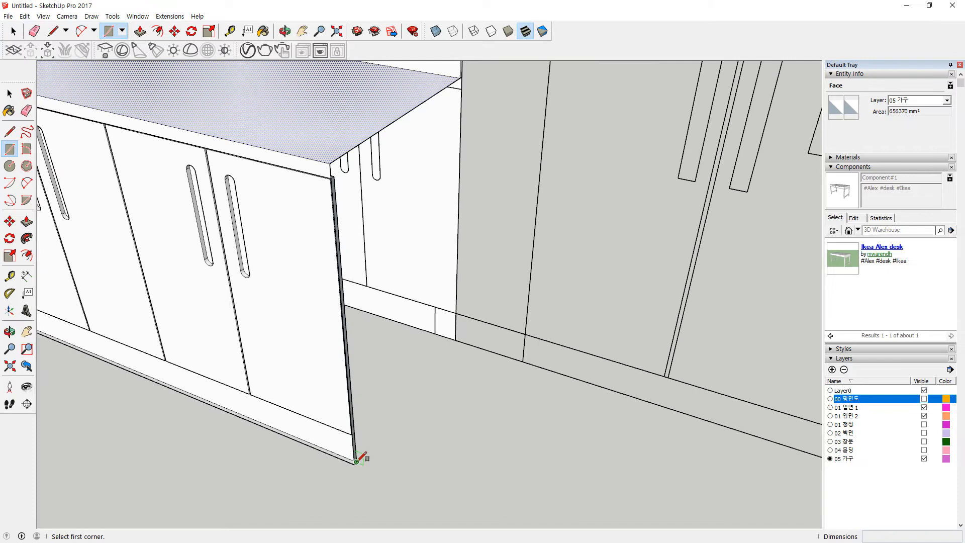
{"action": "left_click", "coordinate": [355, 463]}
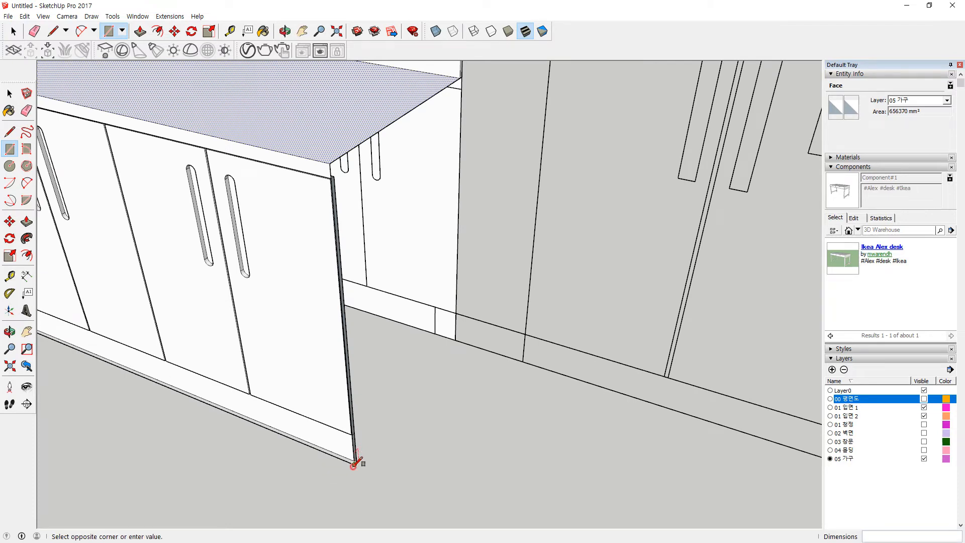
{"action": "left_click", "coordinate": [461, 76]}
{"action": "middle_click_drag", "start_coordinate": [334, 365], "coordinate": [581, 112]}
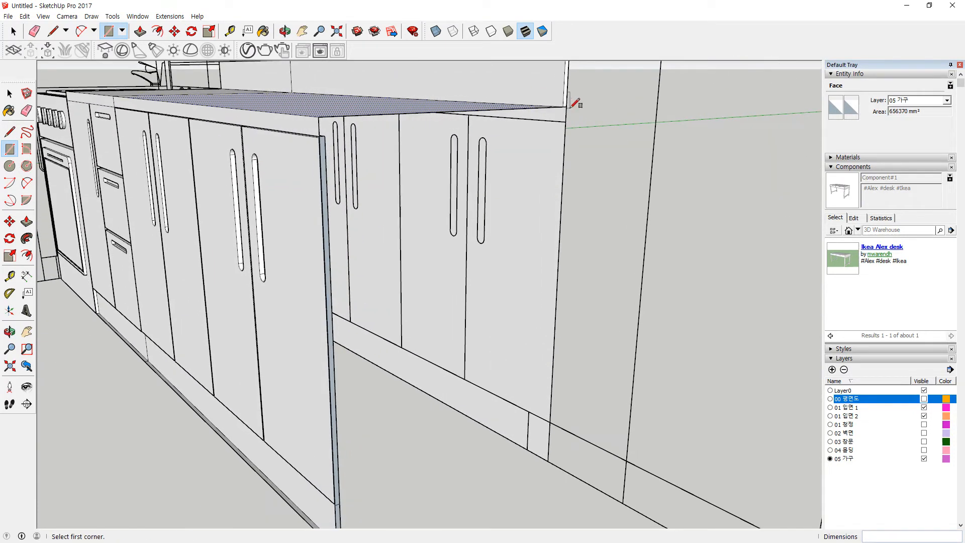
Step: Complete another rectangle on the cabinet side near its base
{"action": "middle_click_drag", "start_coordinate": [471, 262], "coordinate": [496, 189]}
{"action": "left_click", "coordinate": [364, 234]}
{"action": "scroll", "coordinate": [473, 211], "scroll_direction": "up", "scroll_amount": 5}
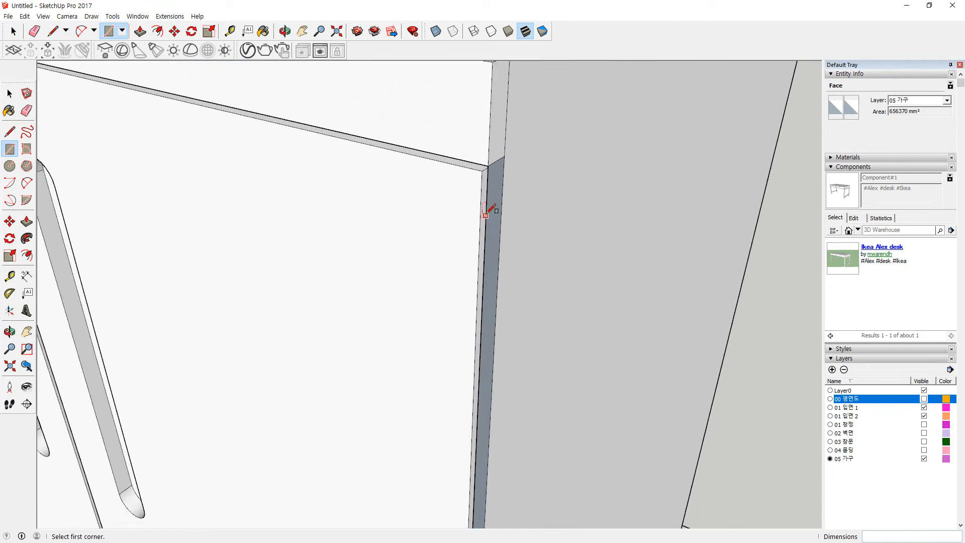
{"action": "scroll", "coordinate": [486, 217], "scroll_direction": "up", "scroll_amount": 2}
Step: Erase the stray edge at the cabinet's top corner
{"action": "key", "text": "e"}
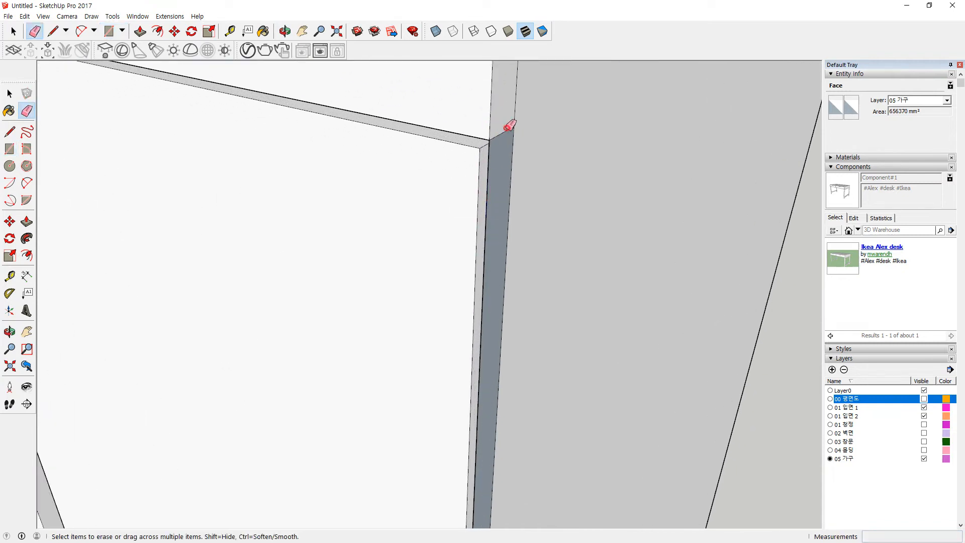
{"action": "left_click", "coordinate": [515, 114]}
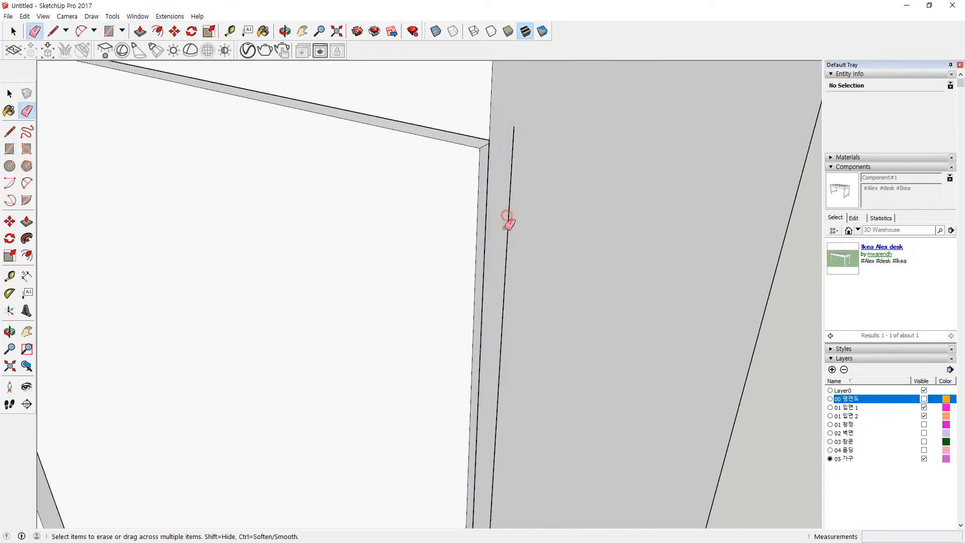
{"action": "scroll", "coordinate": [509, 282], "scroll_direction": "down", "scroll_amount": 4}
{"action": "mouse_move", "coordinate": [508, 282]}
{"action": "middle_mouse_down"}
{"action": "mouse_move", "coordinate": [478, 104]}
{"action": "mouse_move", "coordinate": [489, 151]}
{"action": "mouse_move", "coordinate": [465, 294]}
{"action": "middle_mouse_up"}
{"action": "scroll", "coordinate": [436, 313], "scroll_direction": "up", "scroll_amount": 2}
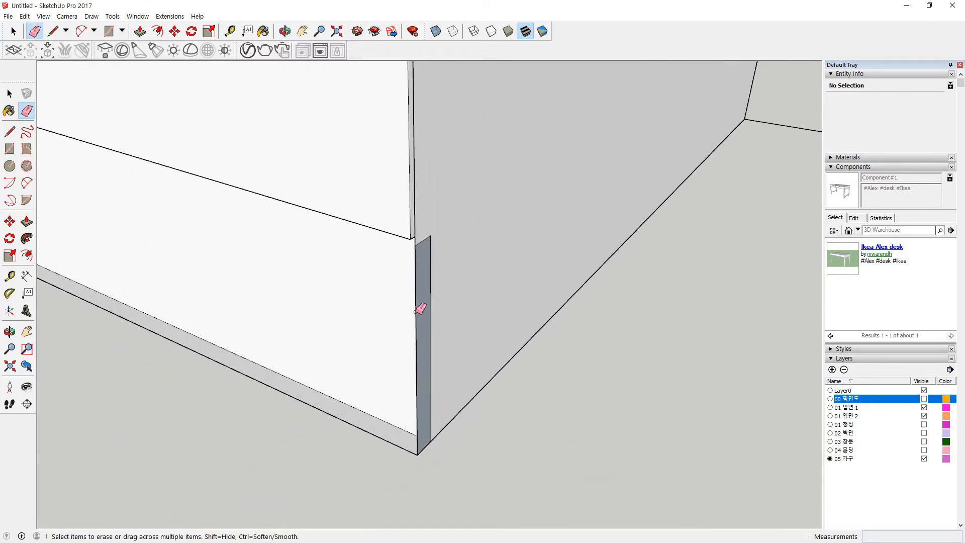
{"action": "mouse_move", "coordinate": [417, 349]}
{"action": "middle_mouse_down"}
{"action": "mouse_move", "coordinate": [422, 303]}
{"action": "mouse_move", "coordinate": [551, 259]}
{"action": "mouse_move", "coordinate": [489, 226]}
{"action": "mouse_move", "coordinate": [401, 133]}
{"action": "mouse_move", "coordinate": [321, 97]}
{"action": "middle_mouse_up"}
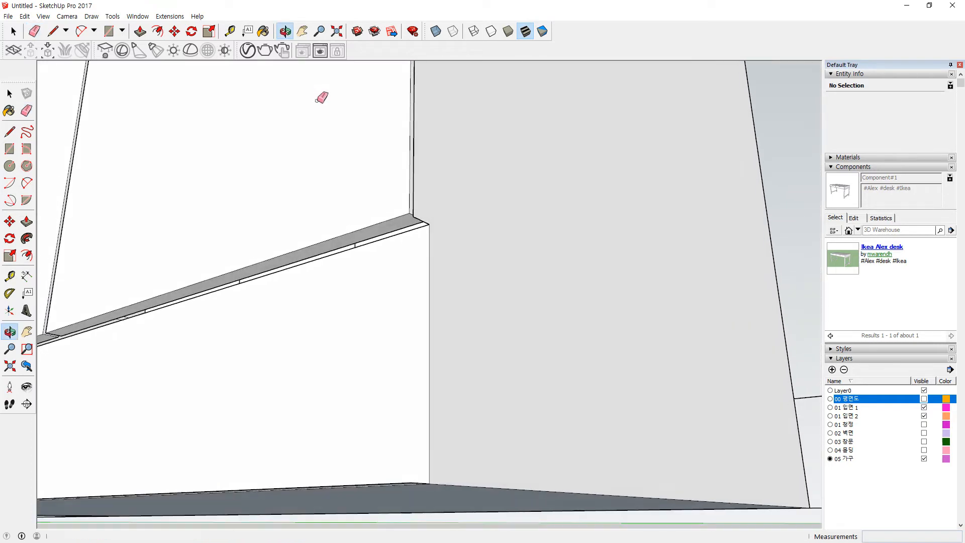
{"action": "key", "text": "e"}
{"action": "middle_click_drag", "start_coordinate": [218, 269], "coordinate": [568, 205], "text": "shift"}
Step: Draw a 1188 mm by 10 mm rectangle along the cabinet's base ledge
{"action": "key", "text": "r"}
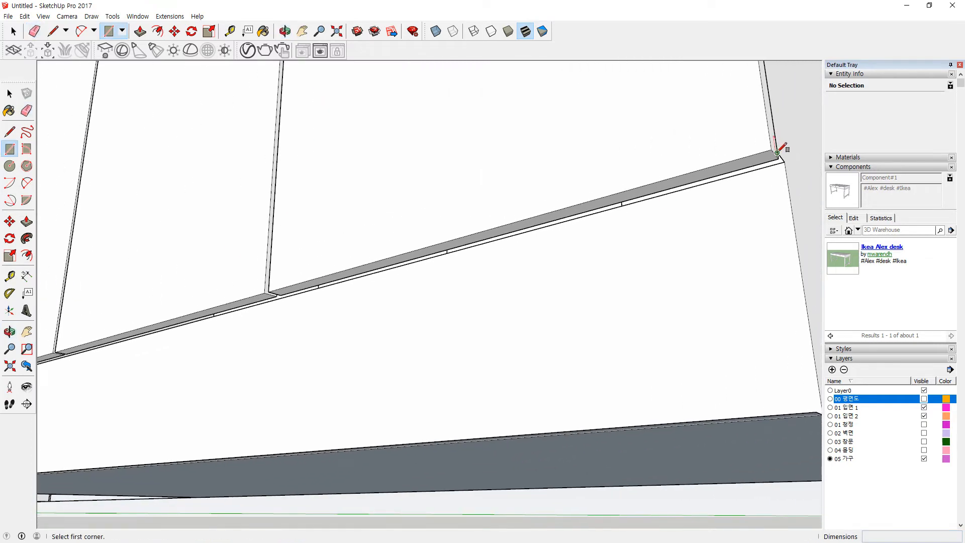
{"action": "left_click", "coordinate": [777, 149]}
{"action": "scroll", "coordinate": [287, 224], "scroll_direction": "down", "scroll_amount": 3}
{"action": "scroll", "coordinate": [179, 314], "scroll_direction": "down", "scroll_amount": 1}
{"action": "middle_click_drag", "start_coordinate": [356, 256], "coordinate": [581, 268], "text": "shift"}
{"action": "scroll", "coordinate": [179, 358], "scroll_direction": "up", "scroll_amount": 8}
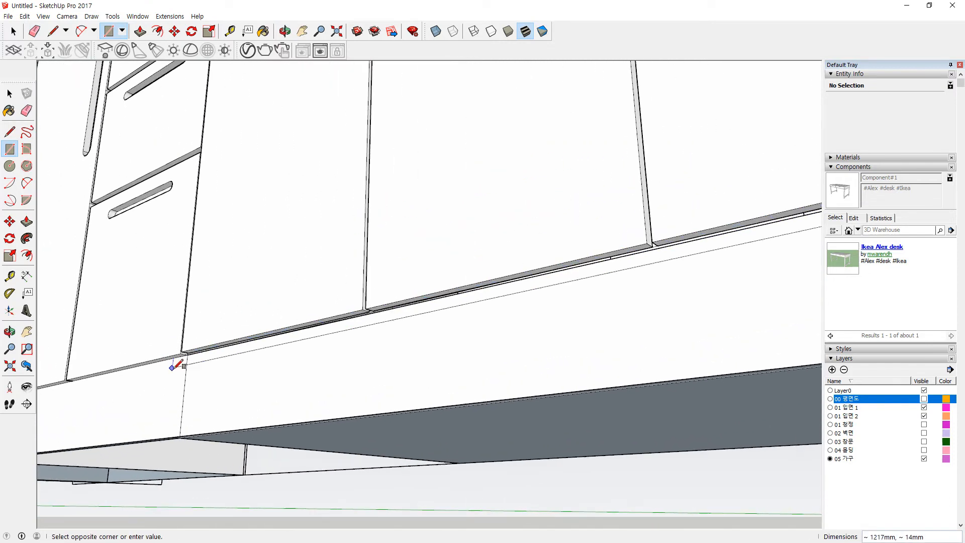
{"action": "left_click", "coordinate": [187, 334]}
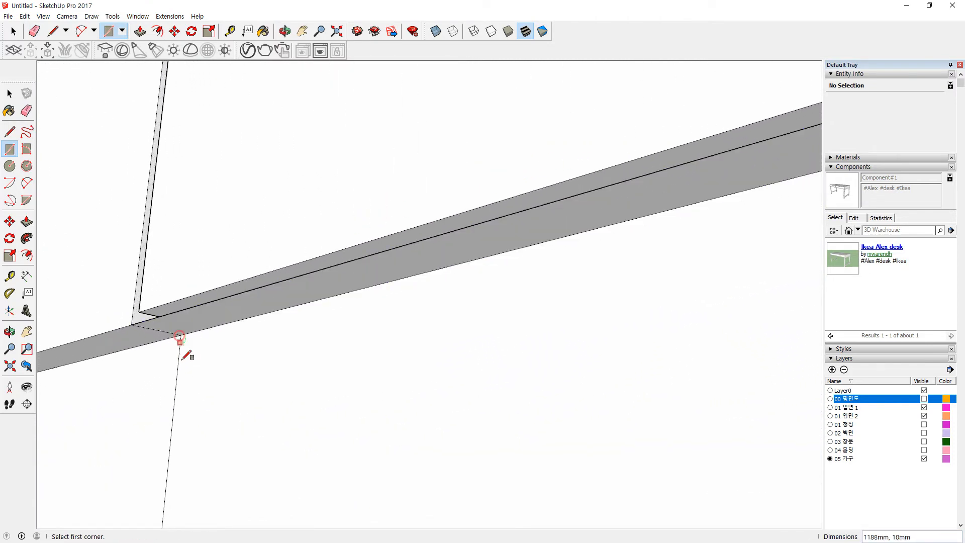
{"action": "scroll", "coordinate": [191, 347], "scroll_direction": "down", "scroll_amount": 3}
{"action": "scroll", "coordinate": [315, 349], "scroll_direction": "down", "scroll_amount": 8}
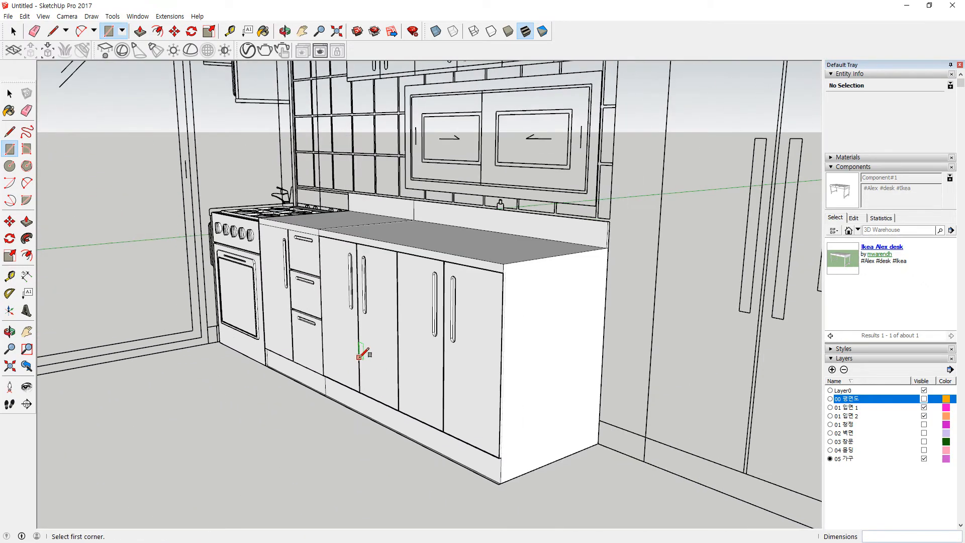
Step: Select all the base cabinet's connected geometry and bring up its context menu
{"action": "middle_click_drag", "start_coordinate": [360, 354], "coordinate": [544, 357]}
{"action": "key", "text": "space"}
{"action": "triple_click", "coordinate": [545, 356]}
{"action": "right_click", "coordinate": [547, 354]}
Step: Make the selected base cabinet geometry a group
{"action": "key", "text": "g"}
{"action": "left_click", "coordinate": [226, 460]}
{"action": "middle_click_drag", "start_coordinate": [200, 417], "coordinate": [211, 454]}
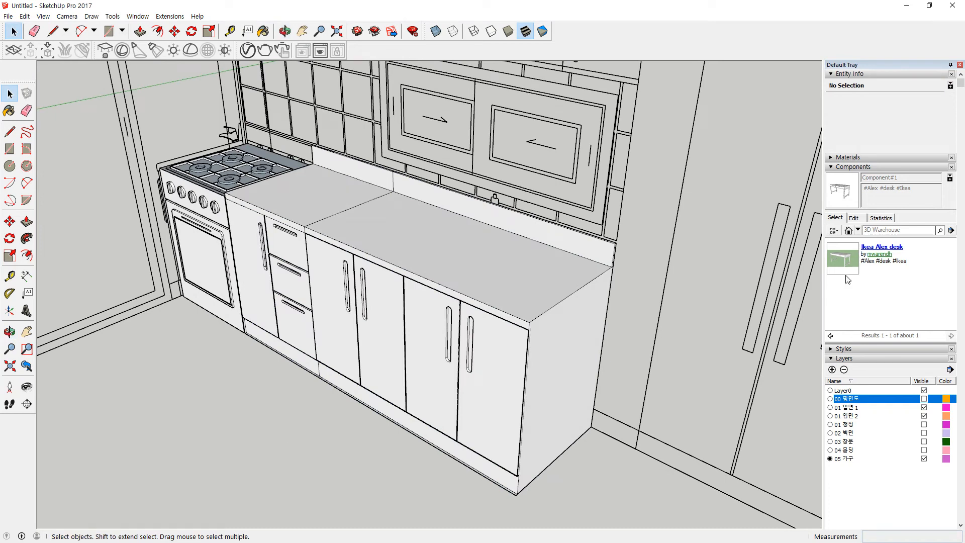
Step: Unhide all hidden geometry with Edit > Unhide > All
{"action": "left_click", "coordinate": [26, 17]}
{"action": "mouse_move", "coordinate": [75, 160]}
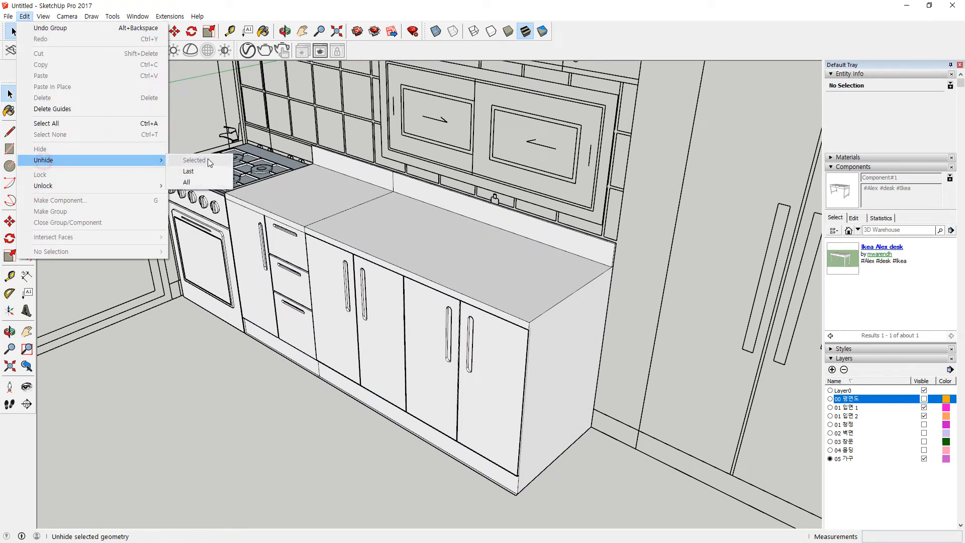
{"action": "left_click", "coordinate": [201, 182]}
{"action": "scroll", "coordinate": [254, 375], "scroll_direction": "down", "scroll_amount": 3}
{"action": "middle_click_drag", "start_coordinate": [250, 380], "coordinate": [402, 319]}
Step: Explode the countertop cabinet group and delete the right-hand countertop face
{"action": "left_click", "coordinate": [649, 312]}
{"action": "middle_click_drag", "start_coordinate": [646, 313], "coordinate": [613, 280]}
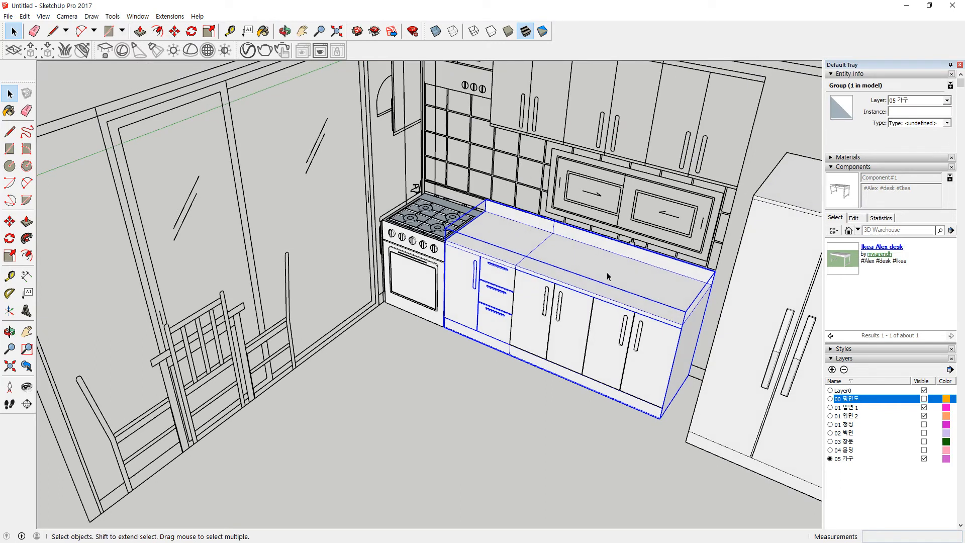
{"action": "right_click", "coordinate": [608, 276]}
{"action": "left_click", "coordinate": [637, 332]}
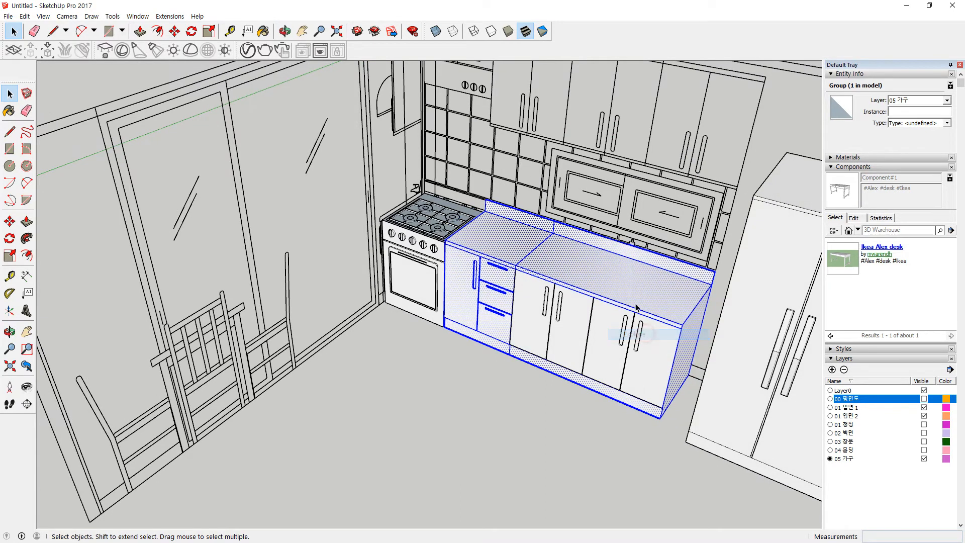
{"action": "left_click", "coordinate": [631, 280]}
{"action": "key", "text": "Delete"}
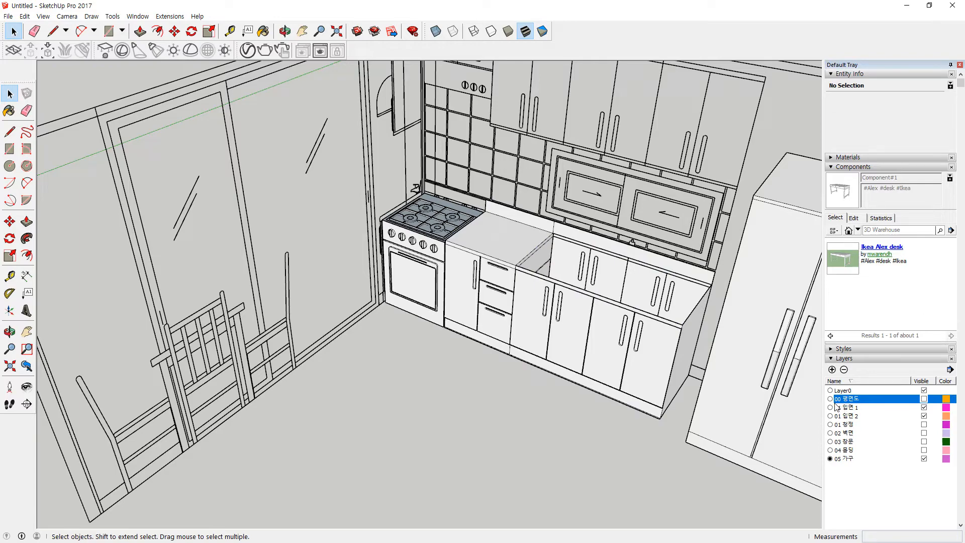
Step: Show the 00 평면도 layer and orbit the view around the sink cabinet
{"action": "left_click", "coordinate": [924, 399]}
{"action": "middle_click_drag", "start_coordinate": [506, 392], "coordinate": [495, 517]}
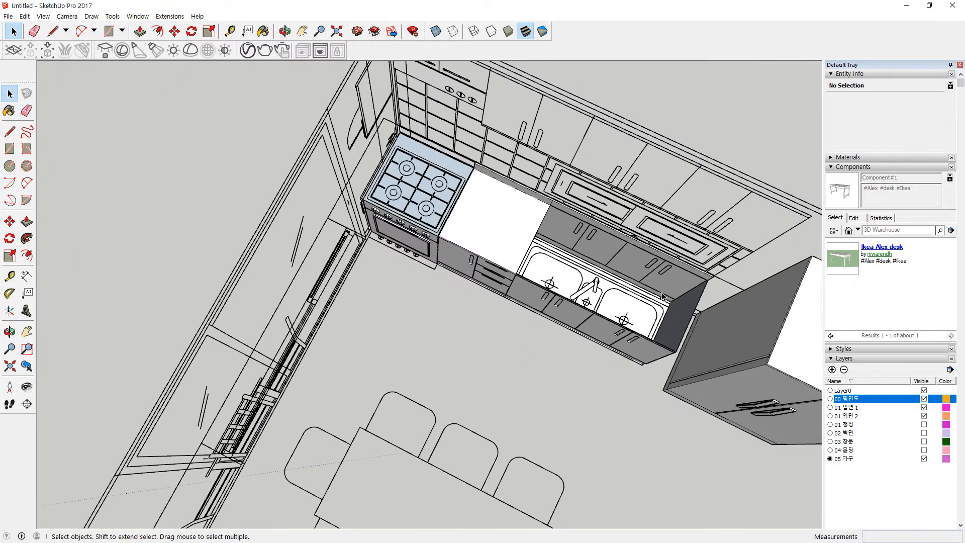
{"action": "scroll", "coordinate": [658, 293], "scroll_direction": "up", "scroll_amount": 4}
{"action": "scroll", "coordinate": [489, 254], "scroll_direction": "up", "scroll_amount": 1}
{"action": "middle_click_drag", "start_coordinate": [453, 269], "coordinate": [394, 277]}
{"action": "middle_click_drag", "start_coordinate": [610, 275], "coordinate": [490, 273]}
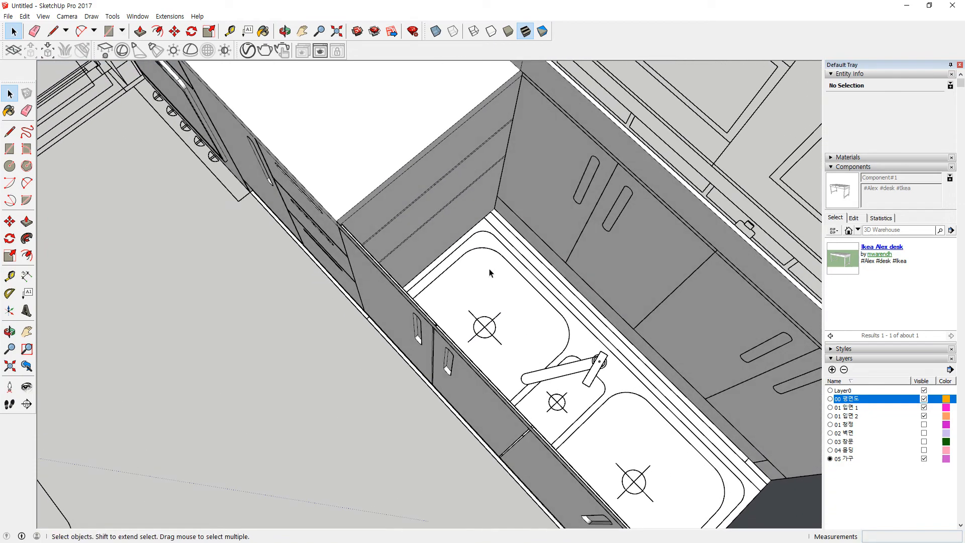
Step: Triple-click to select the cabinet body and all four cabinet doors
{"action": "triple_click", "coordinate": [388, 324]}
{"action": "middle_click_drag", "start_coordinate": [528, 324], "coordinate": [596, 159]}
{"action": "triple_click", "coordinate": [595, 159]}
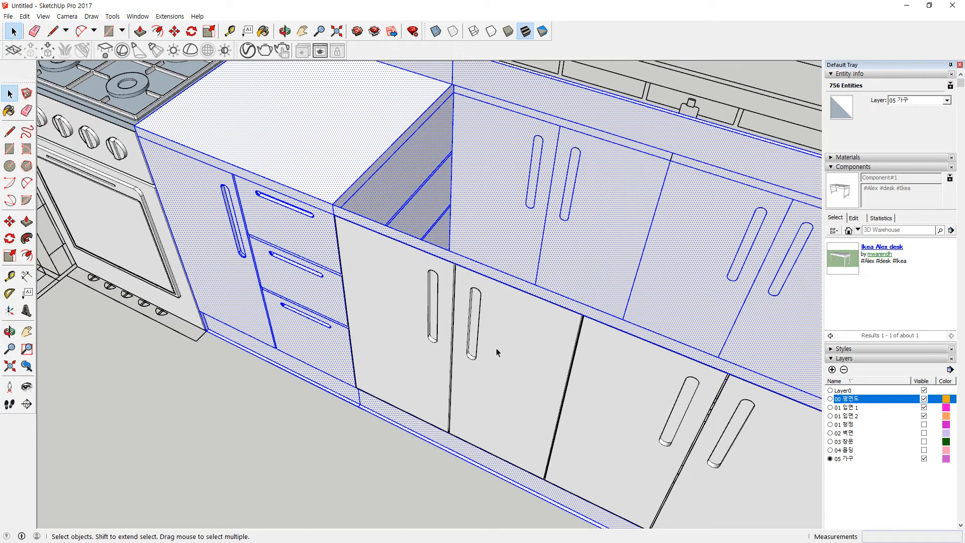
{"action": "triple_click", "coordinate": [402, 302], "text": "ctrl"}
{"action": "triple_click", "coordinate": [540, 347], "text": "ctrl"}
{"action": "triple_click", "coordinate": [590, 390], "text": "shift"}
{"action": "triple_click", "coordinate": [729, 452], "text": "shift"}
{"action": "scroll", "coordinate": [767, 458], "scroll_direction": "down", "scroll_amount": 2}
{"action": "middle_click_drag", "start_coordinate": [767, 458], "coordinate": [463, 308]}
Step: Make the selected cabinet body and doors into a single group
{"action": "right_click", "coordinate": [466, 311]}
{"action": "left_click", "coordinate": [498, 395]}
{"action": "middle_click_drag", "start_coordinate": [490, 389], "coordinate": [424, 297]}
{"action": "scroll", "coordinate": [424, 297], "scroll_direction": "up", "scroll_amount": 2}
{"action": "scroll", "coordinate": [394, 307], "scroll_direction": "up", "scroll_amount": 1}
{"action": "middle_click_drag", "start_coordinate": [397, 347], "coordinate": [411, 364]}
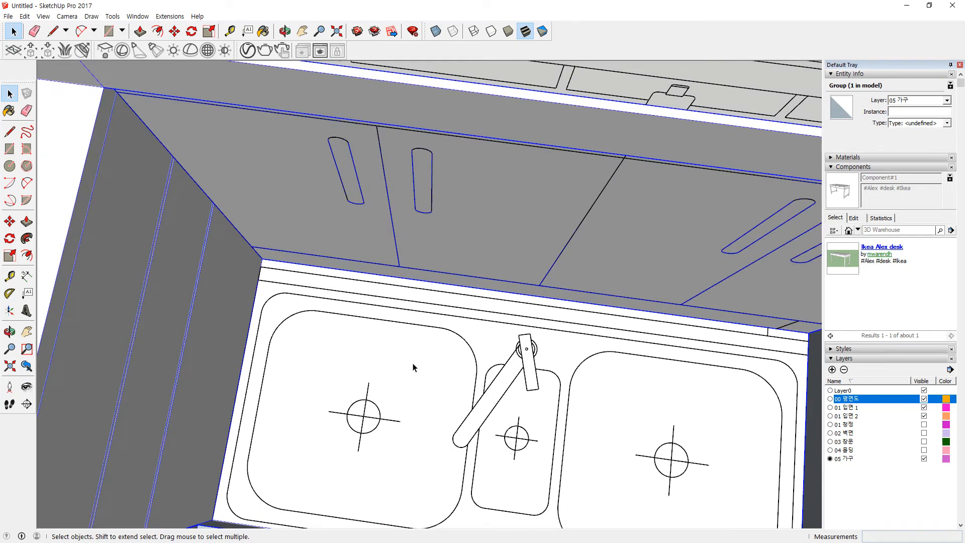
{"action": "scroll", "coordinate": [529, 366], "scroll_direction": "down", "scroll_amount": 2}
{"action": "middle_click_drag", "start_coordinate": [658, 385], "coordinate": [543, 356], "text": "shift"}
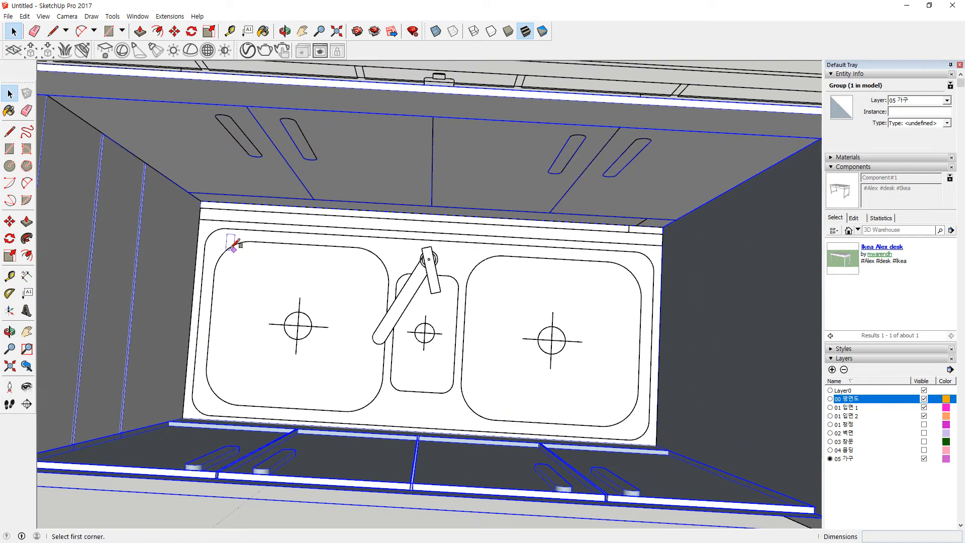
Step: Draw a rectangle face covering the whole sink top
{"action": "key", "text": "r"}
{"action": "left_click", "coordinate": [201, 200]}
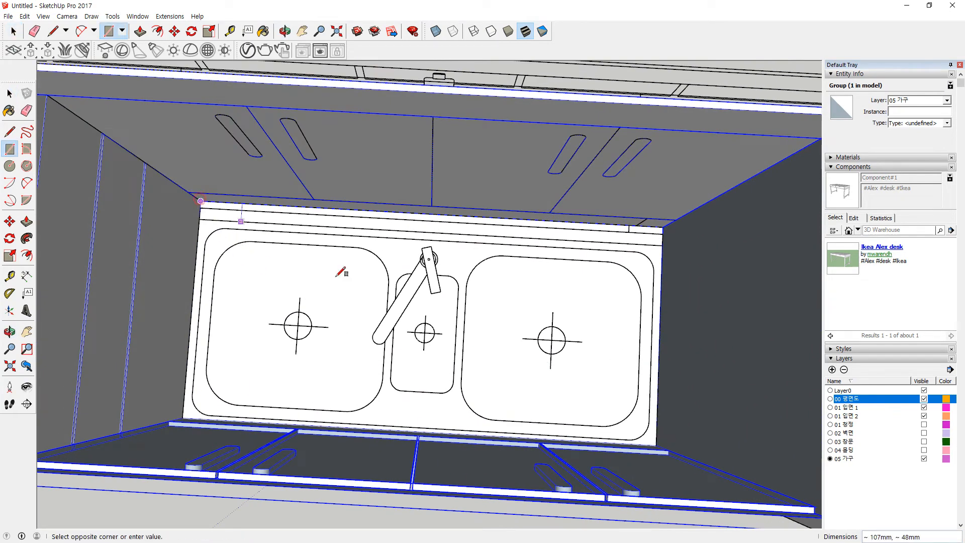
{"action": "left_click", "coordinate": [657, 446]}
{"action": "scroll", "coordinate": [262, 387], "scroll_direction": "up", "scroll_amount": 2}
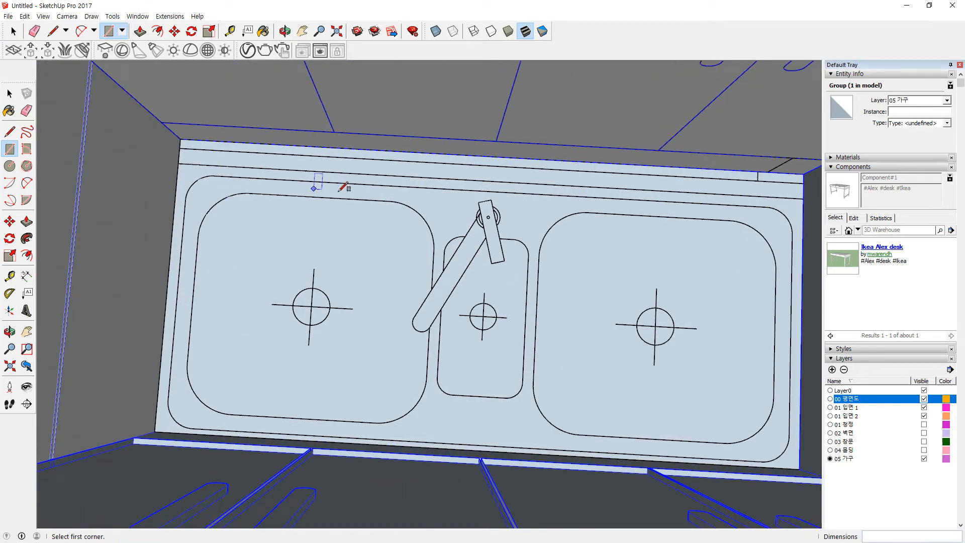
Step: Draw small squares at all four sink corners, plus a large rectangle across the top
{"action": "left_click", "coordinate": [213, 175]}
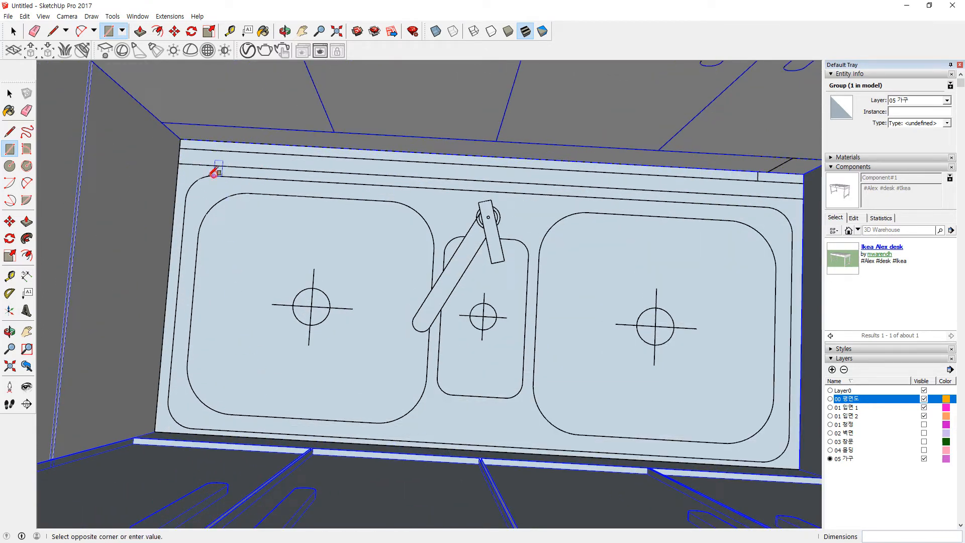
{"action": "left_click", "coordinate": [186, 200]}
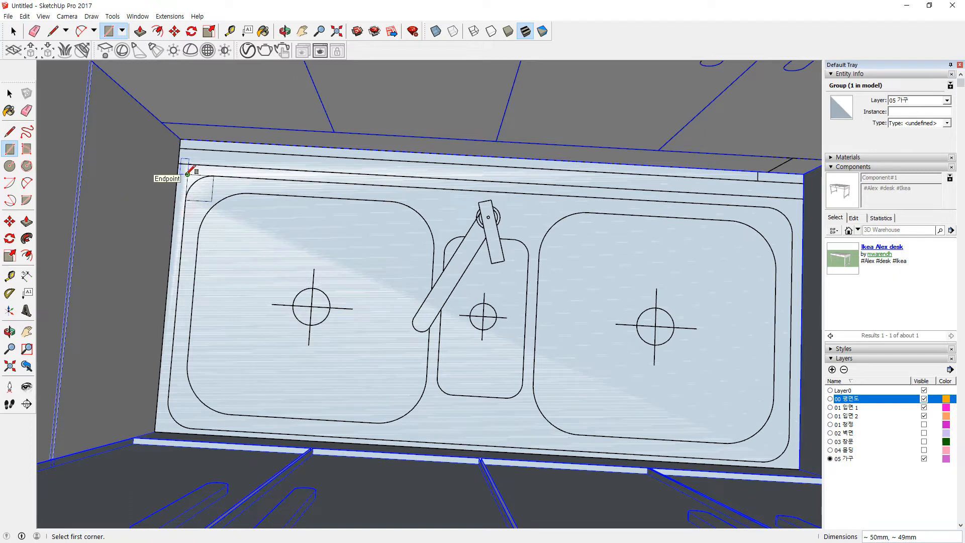
{"action": "left_click", "coordinate": [762, 461]}
{"action": "left_click", "coordinate": [789, 435]}
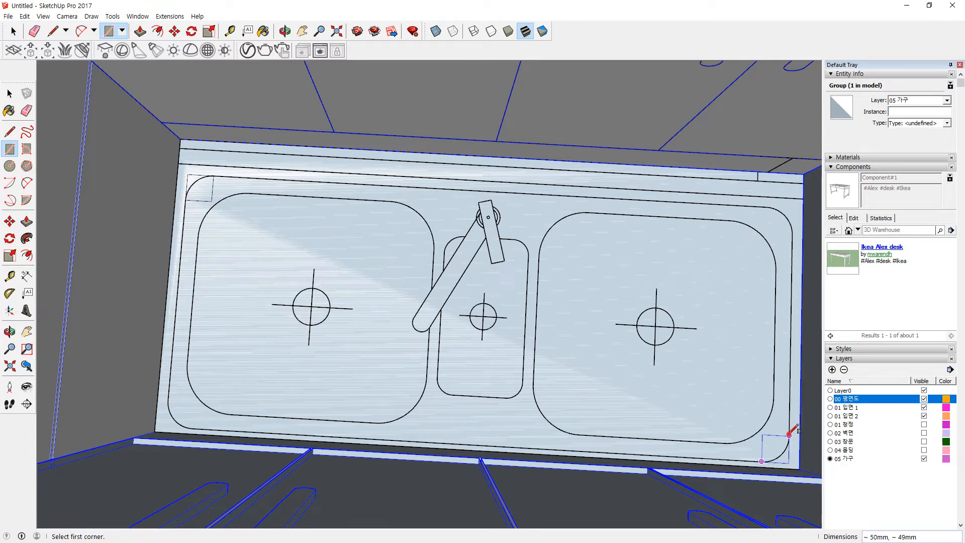
{"action": "left_click", "coordinate": [789, 460]}
{"action": "left_click", "coordinate": [188, 175]}
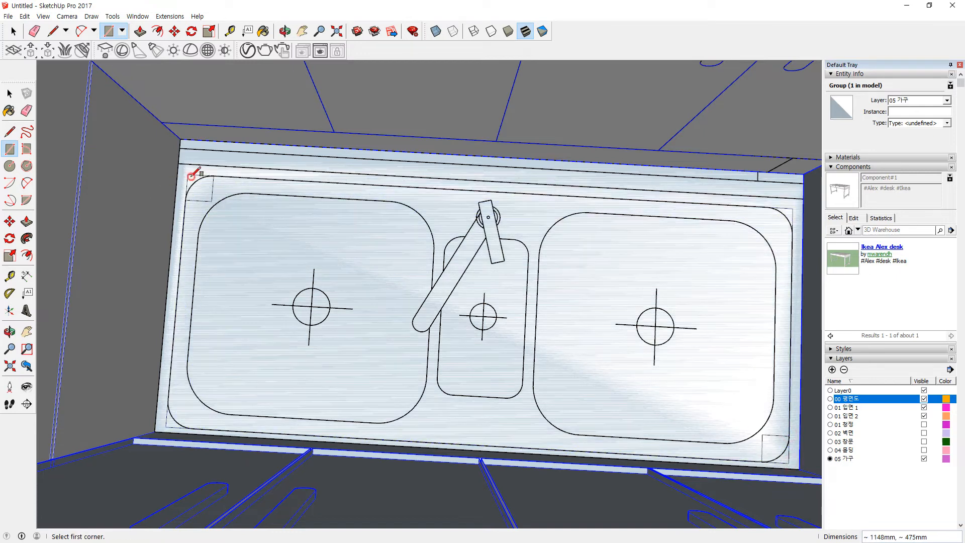
{"action": "left_click", "coordinate": [168, 401]}
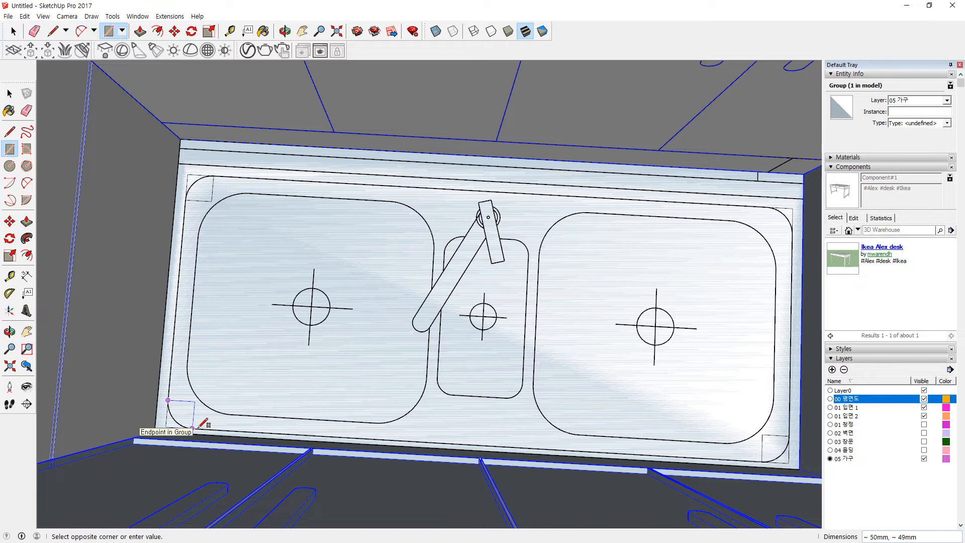
{"action": "left_click", "coordinate": [195, 428]}
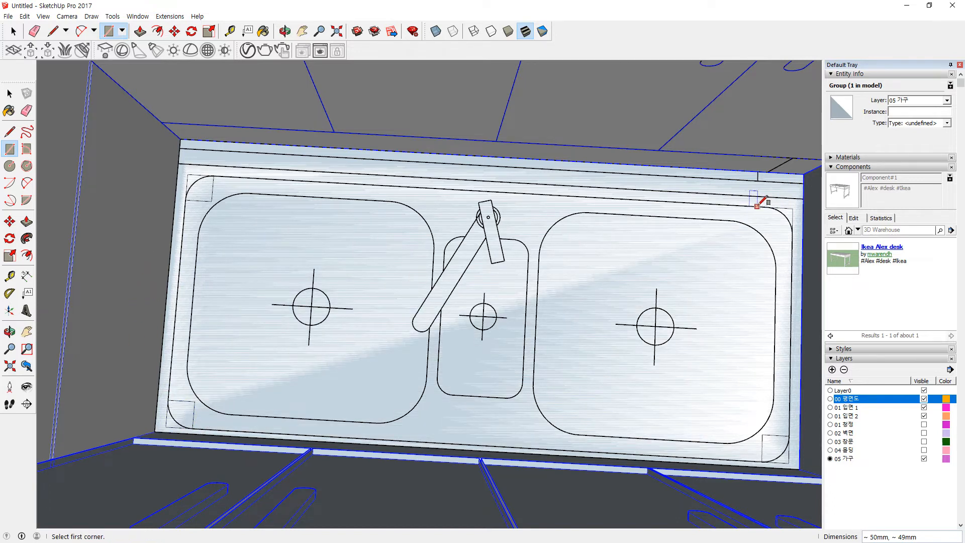
{"action": "left_click", "coordinate": [767, 207]}
{"action": "left_click", "coordinate": [793, 235]}
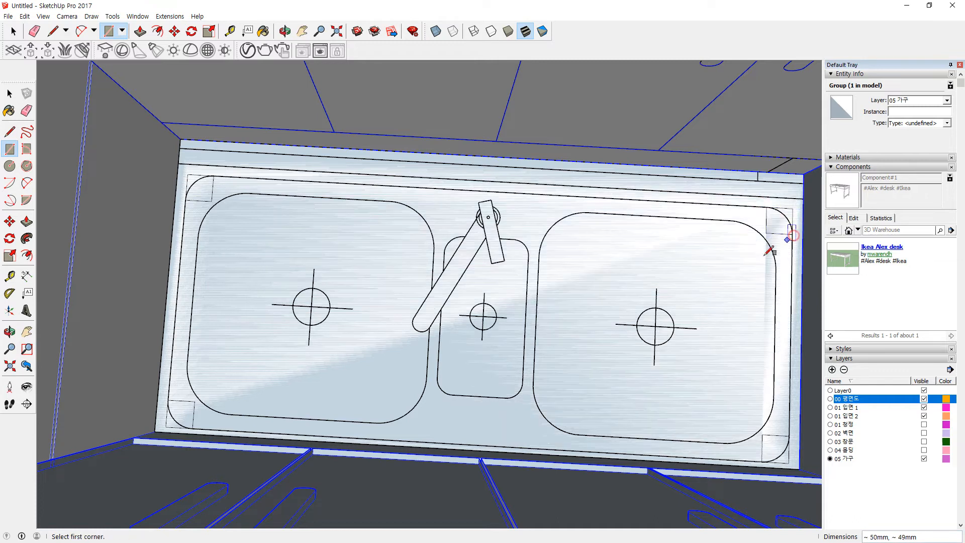
Step: Draw roughly 50 mm radius circles centred on the sink's corners
{"action": "key", "text": "c"}
{"action": "left_click", "coordinate": [211, 201]}
{"action": "left_click", "coordinate": [217, 175]}
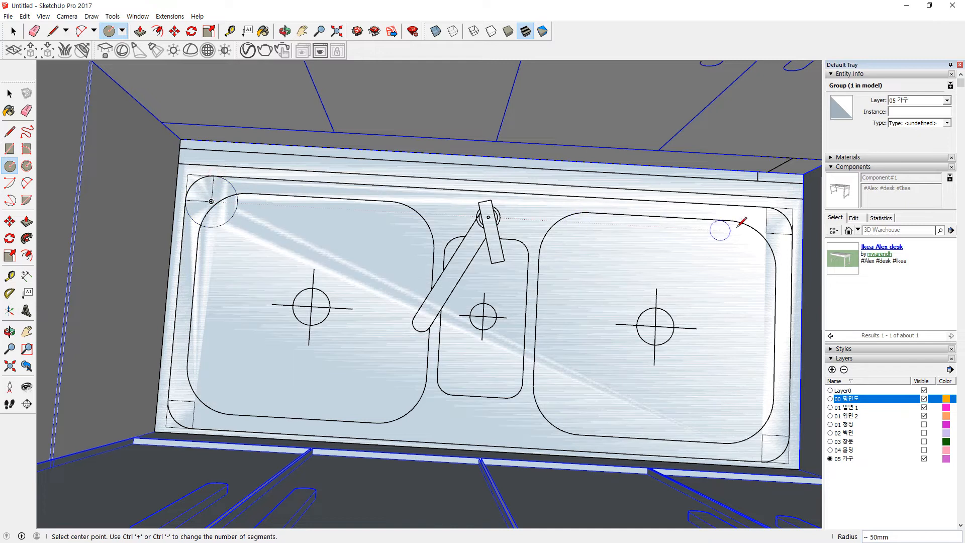
{"action": "left_click", "coordinate": [766, 232]}
{"action": "left_click", "coordinate": [769, 207]}
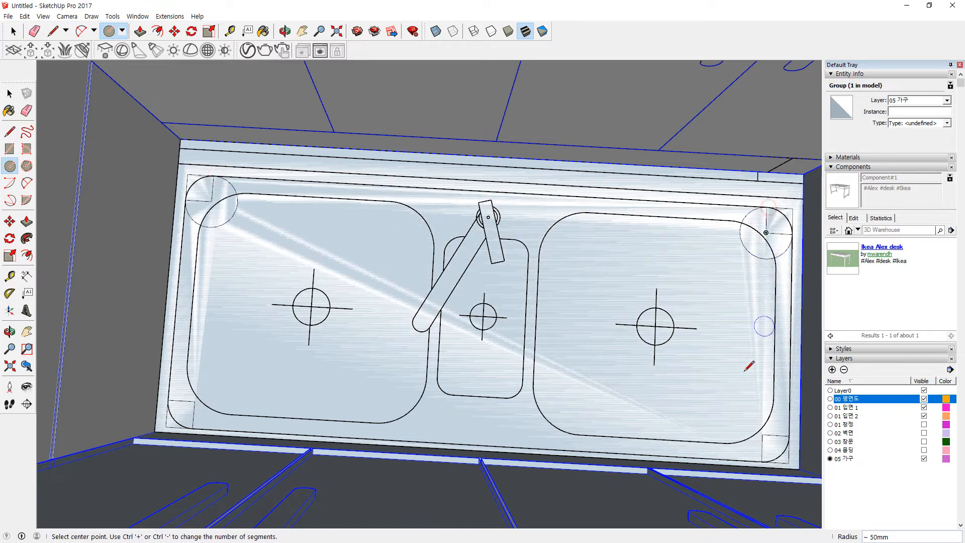
{"action": "left_click", "coordinate": [762, 434]}
{"action": "left_click", "coordinate": [765, 409]}
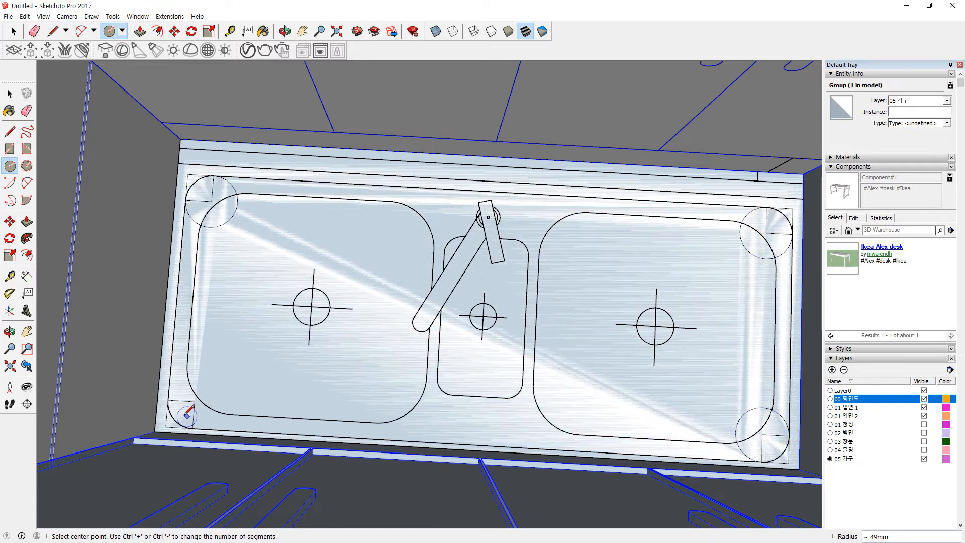
{"action": "left_click", "coordinate": [195, 401]}
{"action": "key", "text": "Escape"}
Step: Erase the leftover corner circles and square lines so the sink top corners are rounded
{"action": "key", "text": "e"}
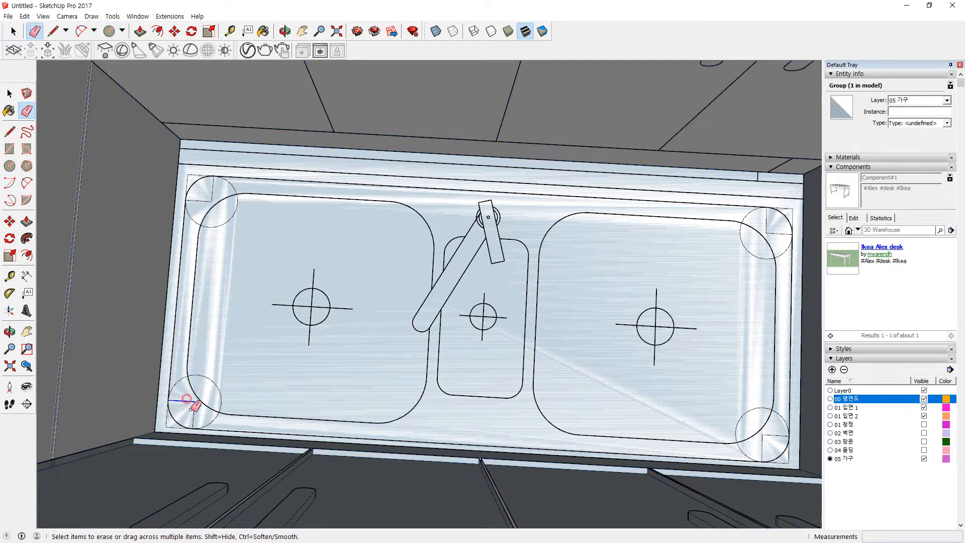
{"action": "mouse_move", "coordinate": [180, 427]}
{"action": "left_mouse_down"}
{"action": "mouse_move", "coordinate": [167, 427]}
{"action": "mouse_move", "coordinate": [167, 411]}
{"action": "left_mouse_up"}
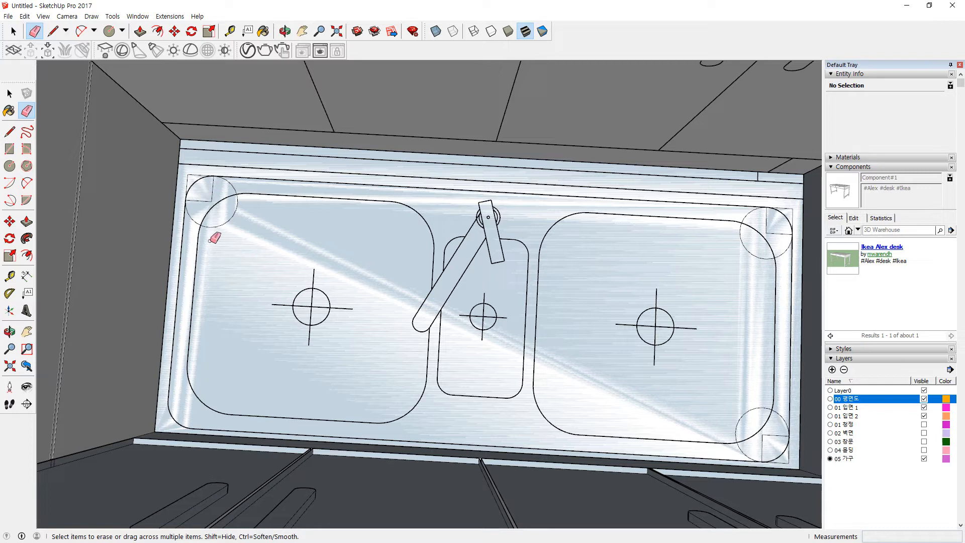
{"action": "mouse_move", "coordinate": [223, 220]}
{"action": "left_mouse_down"}
{"action": "mouse_move", "coordinate": [218, 198]}
{"action": "mouse_move", "coordinate": [199, 192]}
{"action": "left_mouse_up"}
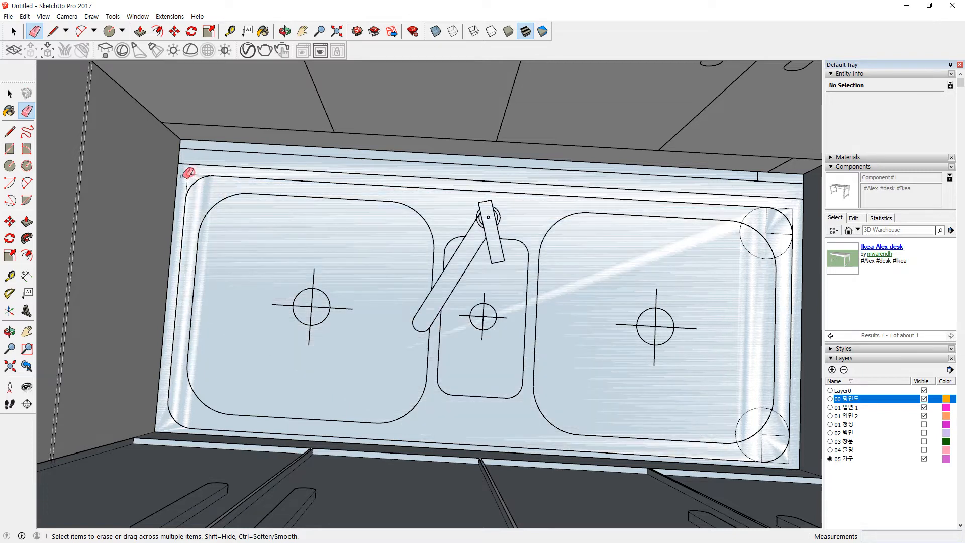
{"action": "left_click_drag", "start_coordinate": [194, 174], "coordinate": [195, 175]}
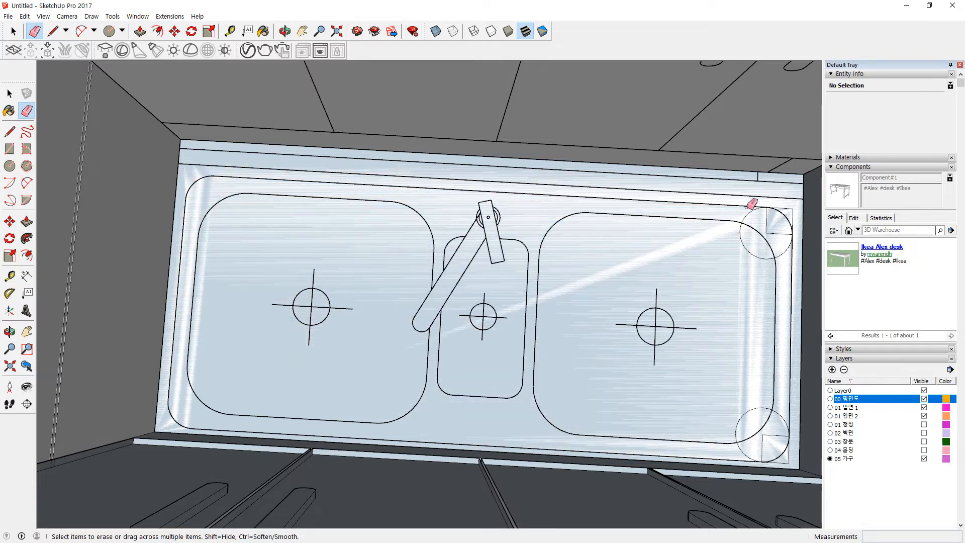
{"action": "left_click_drag", "start_coordinate": [753, 216], "coordinate": [757, 215]}
{"action": "left_click_drag", "start_coordinate": [784, 245], "coordinate": [793, 221]}
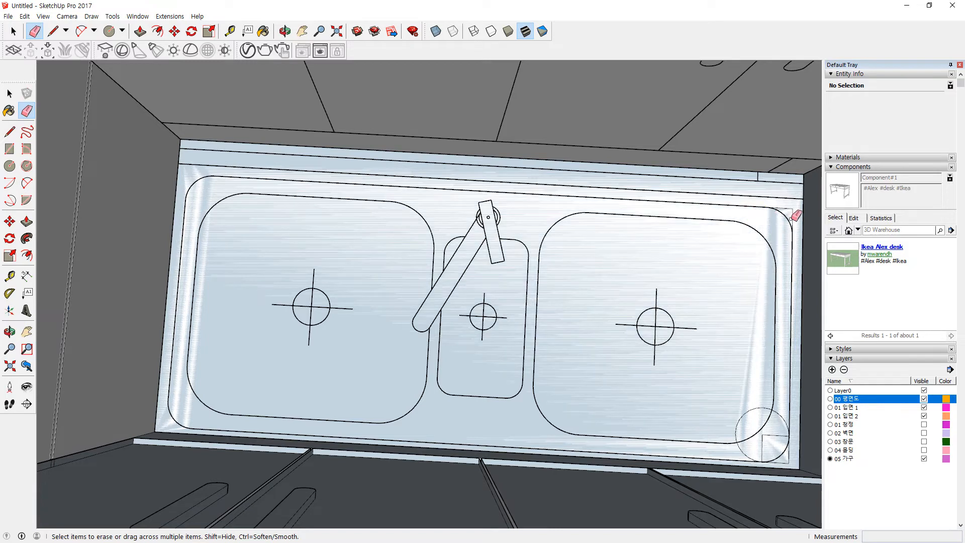
{"action": "mouse_move", "coordinate": [759, 388]}
{"action": "left_mouse_down"}
{"action": "mouse_move", "coordinate": [763, 422]}
{"action": "mouse_move", "coordinate": [785, 455]}
{"action": "mouse_move", "coordinate": [768, 459]}
{"action": "left_mouse_up"}
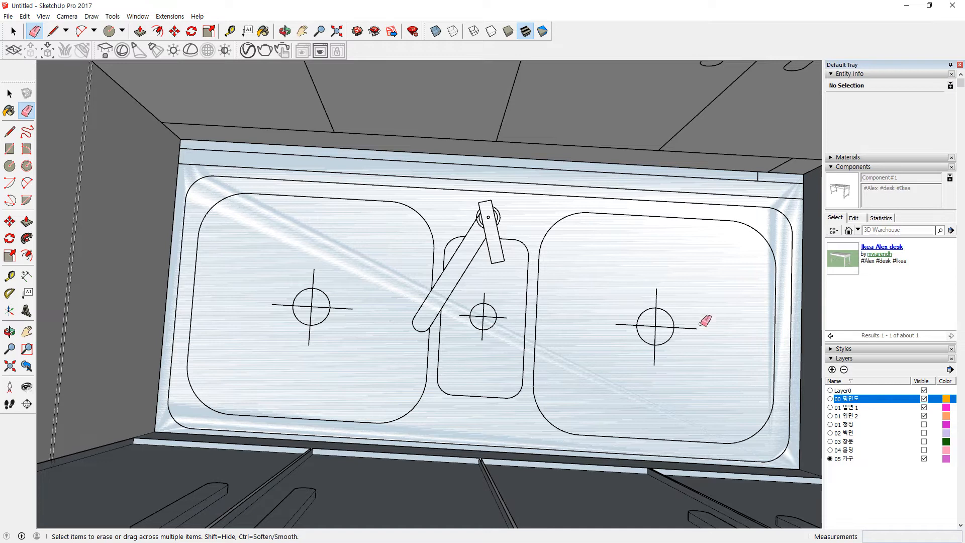
Step: Offset the sink top face about 30 mm inward to form a rim outline
{"action": "key", "text": "space"}
{"action": "left_click", "coordinate": [689, 243]}
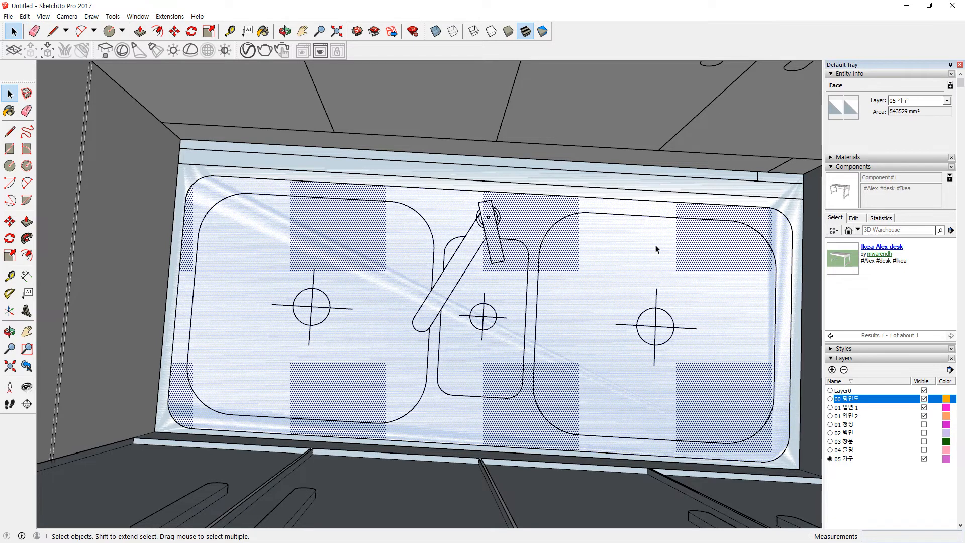
{"action": "middle_click_drag", "start_coordinate": [746, 252], "coordinate": [672, 211]}
{"action": "key", "text": "f"}
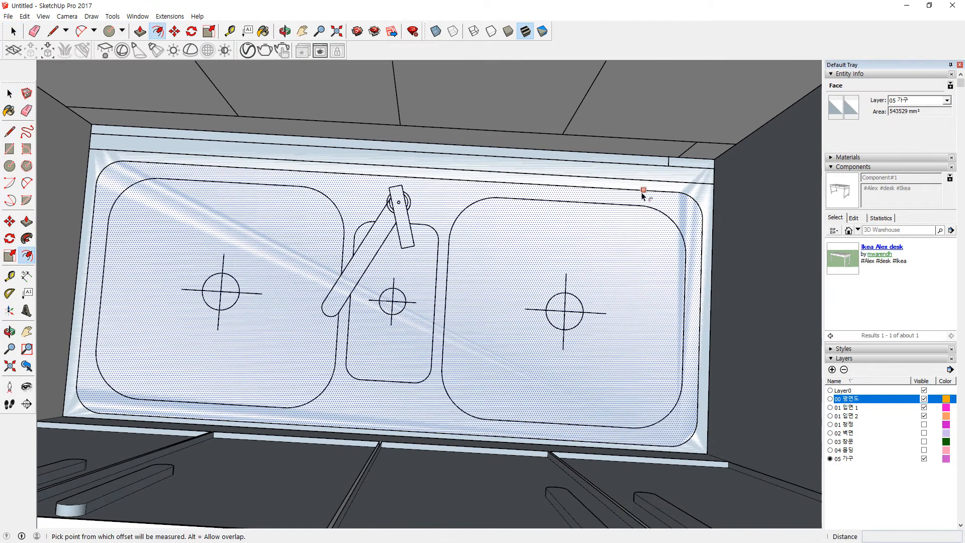
{"action": "left_click", "coordinate": [615, 190]}
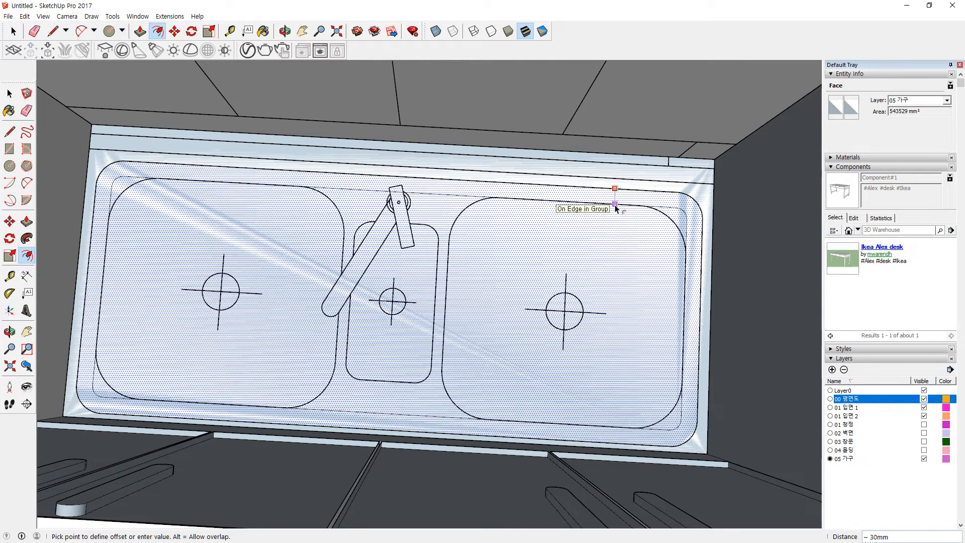
{"action": "left_click", "coordinate": [615, 207]}
Step: Move the left basin's corner arc and side edge over to the right bowl
{"action": "key", "text": "space"}
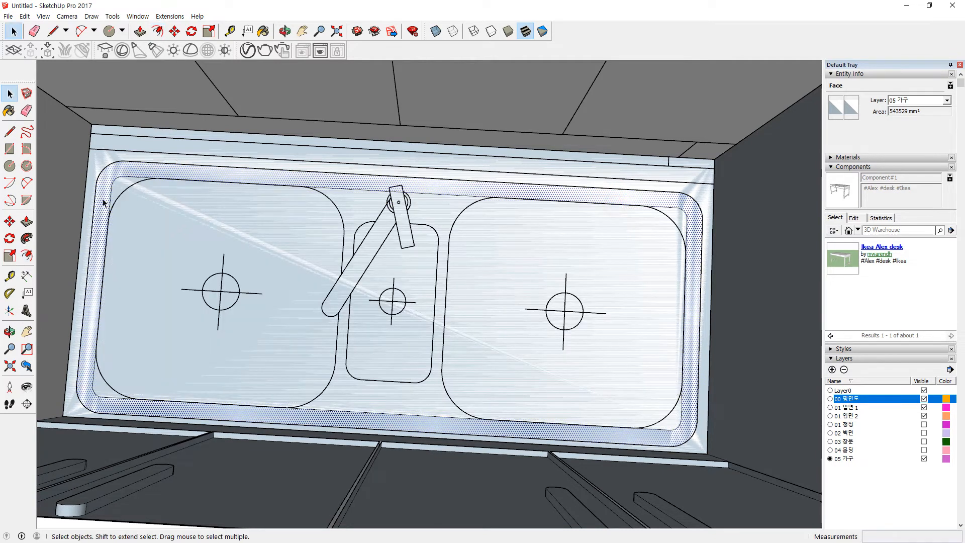
{"action": "left_click", "coordinate": [118, 180]}
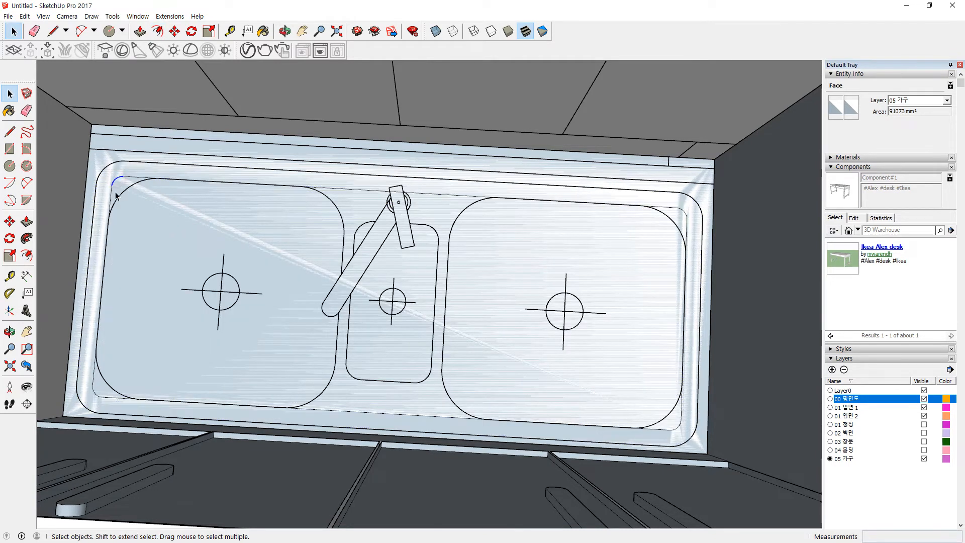
{"action": "left_click", "coordinate": [96, 384], "text": "shift"}
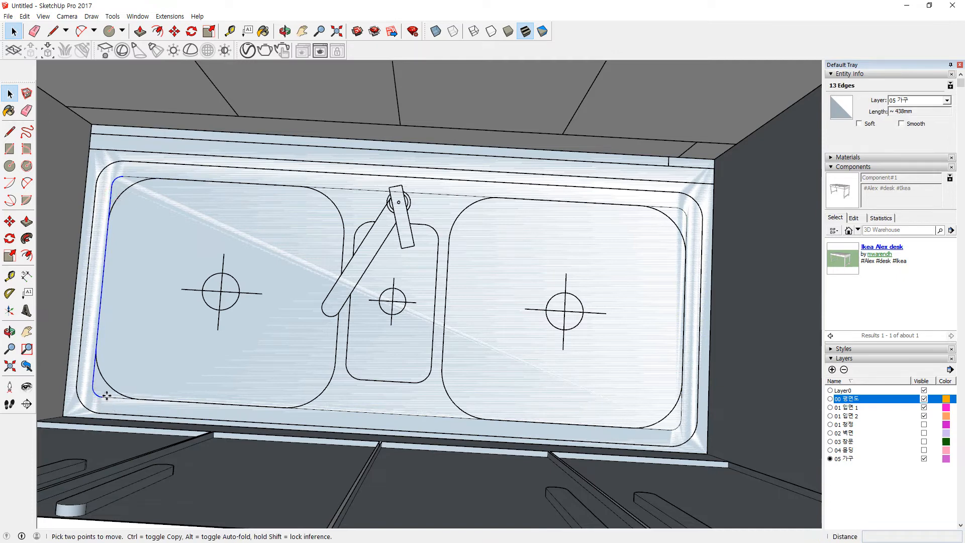
{"action": "key", "text": "m"}
{"action": "left_click", "coordinate": [104, 398]}
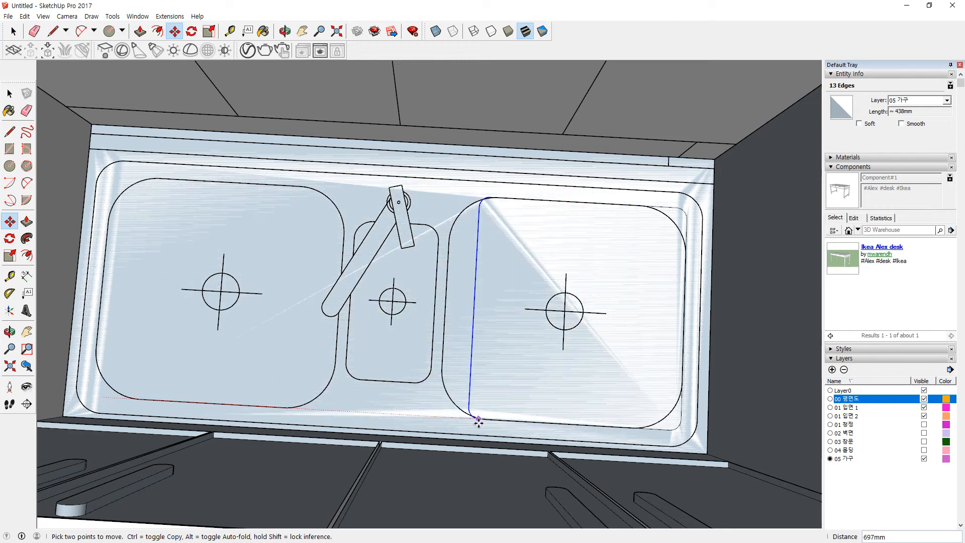
{"action": "left_click", "coordinate": [495, 421]}
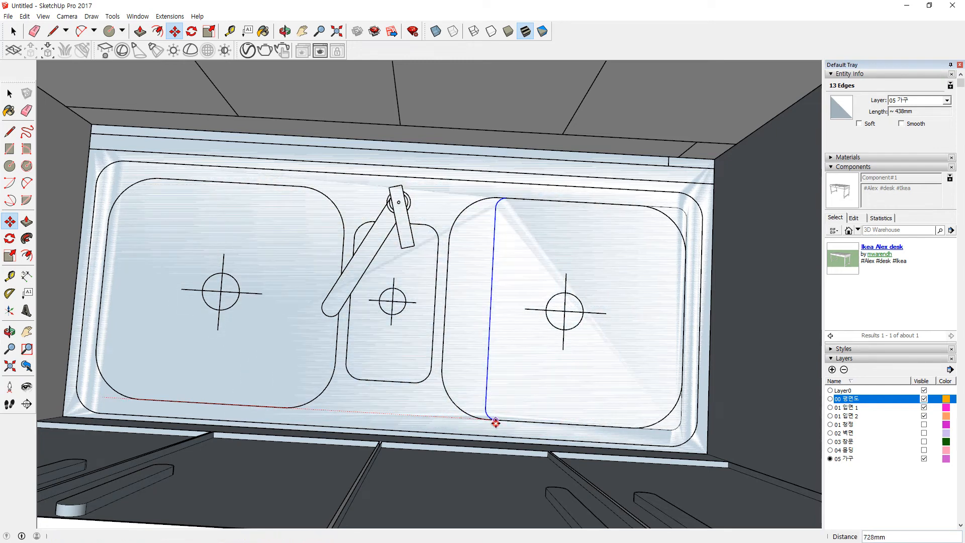
{"action": "left_click", "coordinate": [490, 304]}
{"action": "left_click", "coordinate": [443, 308]}
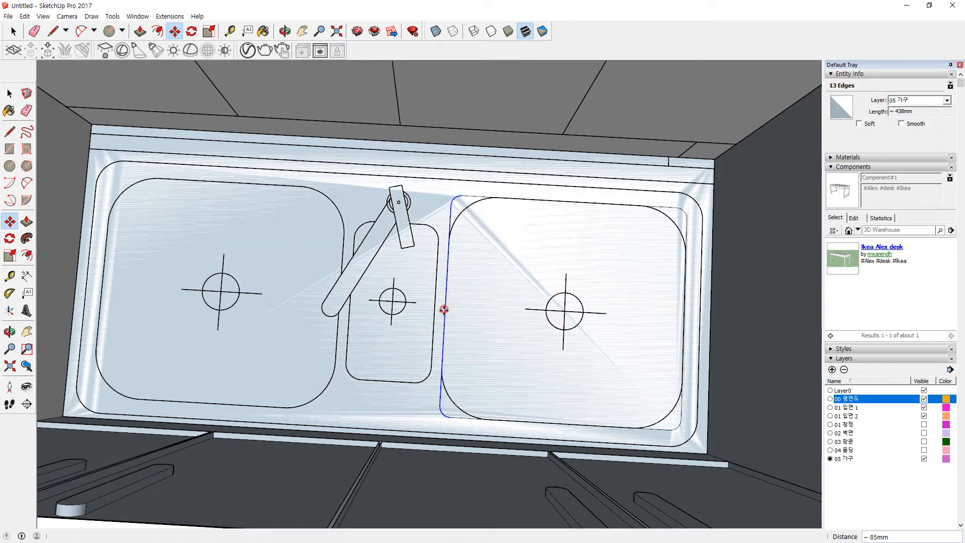
Step: Copy the right bowl outline onto the left basin with Move and Ctrl
{"action": "key", "text": "space"}
{"action": "double_click", "coordinate": [491, 322]}
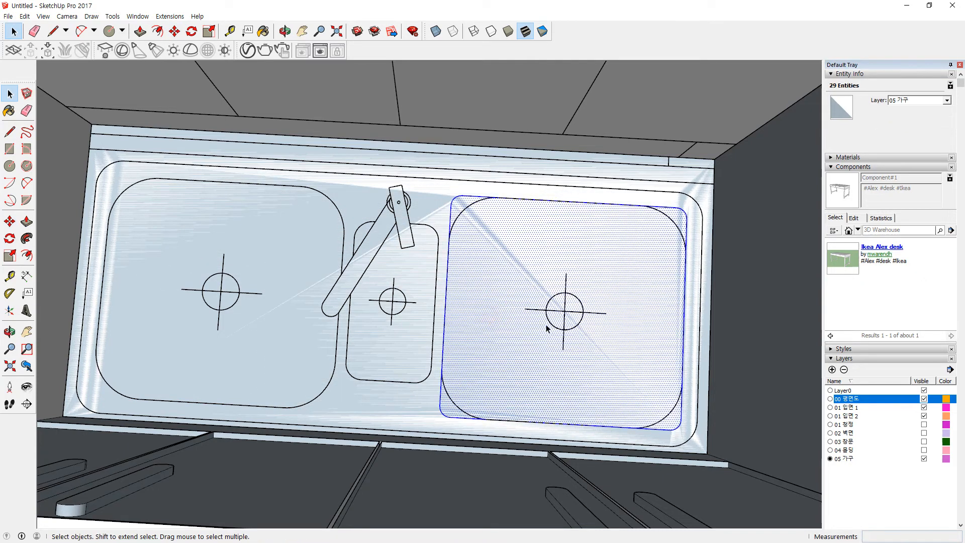
{"action": "key", "text": "m"}
{"action": "left_click", "coordinate": [687, 318]}
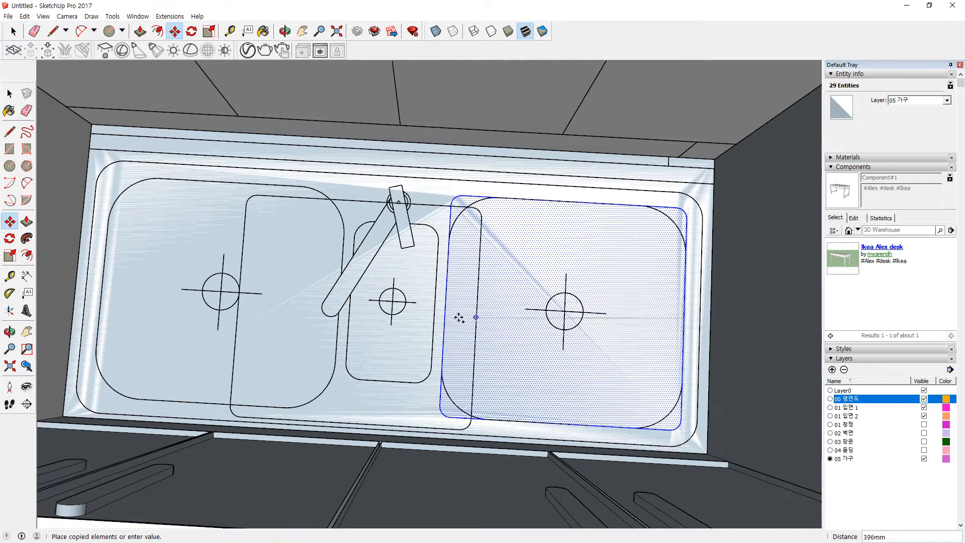
{"action": "key", "text": "Escape"}
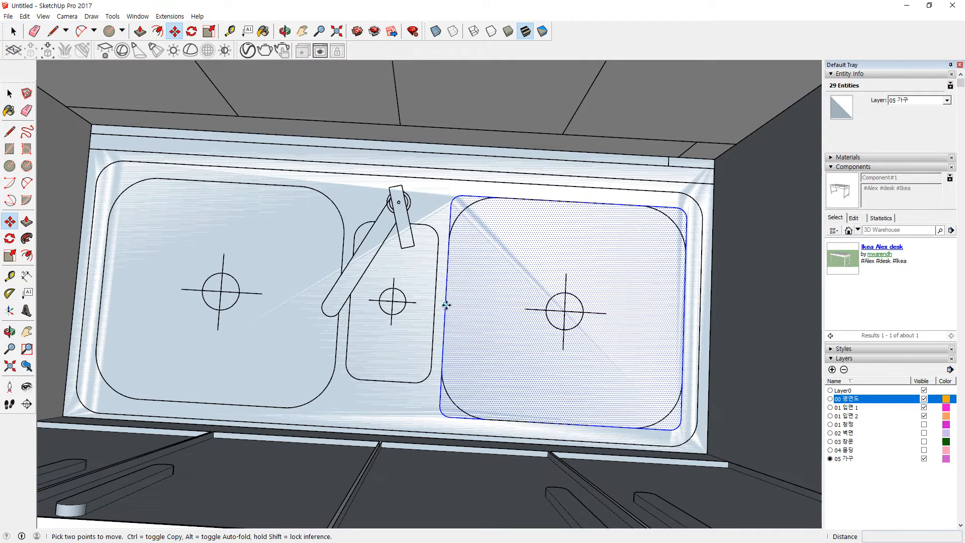
{"action": "left_click", "coordinate": [446, 303]}
{"action": "key", "text": "ctrl"}
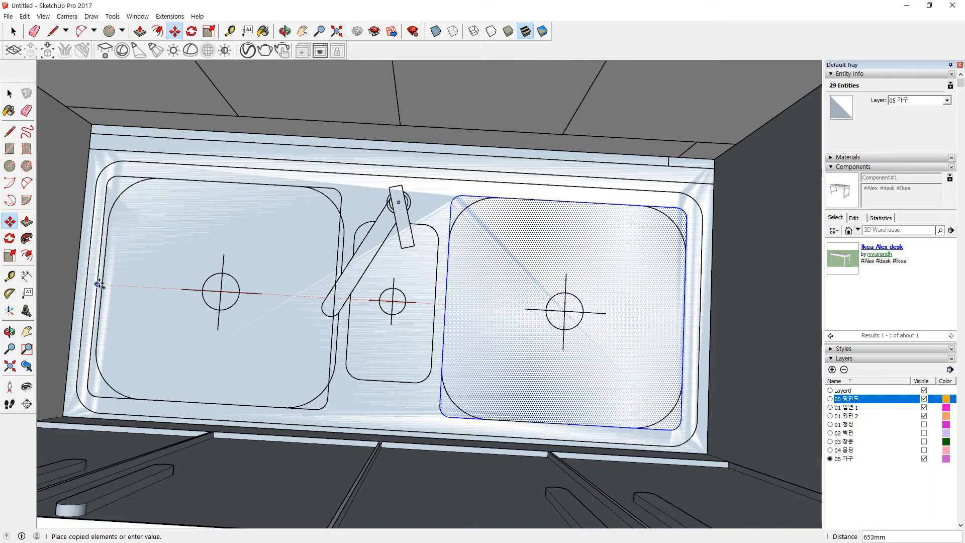
{"action": "left_click", "coordinate": [102, 282]}
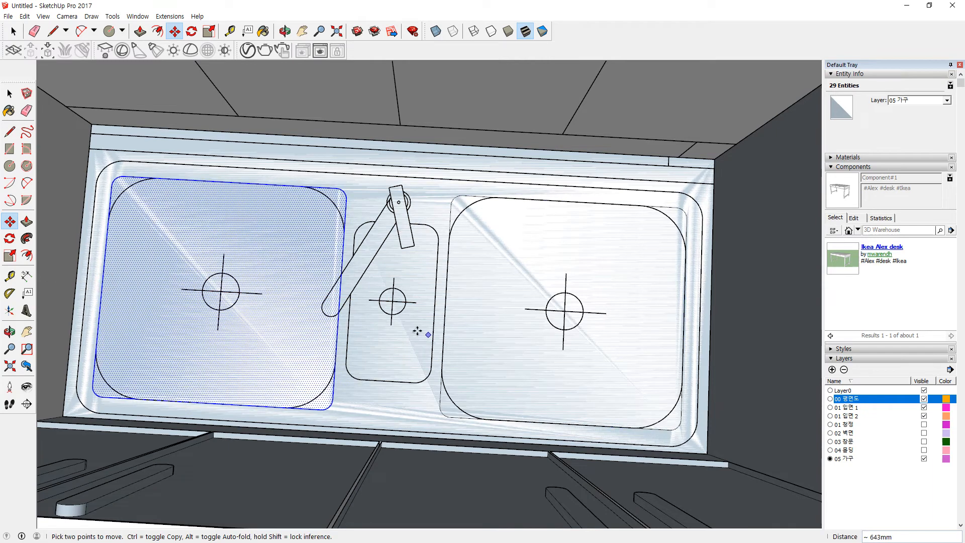
Step: Select all the connected sink geometry and orbit down to the cabinet base
{"action": "key", "text": "space"}
{"action": "left_click", "coordinate": [382, 401]}
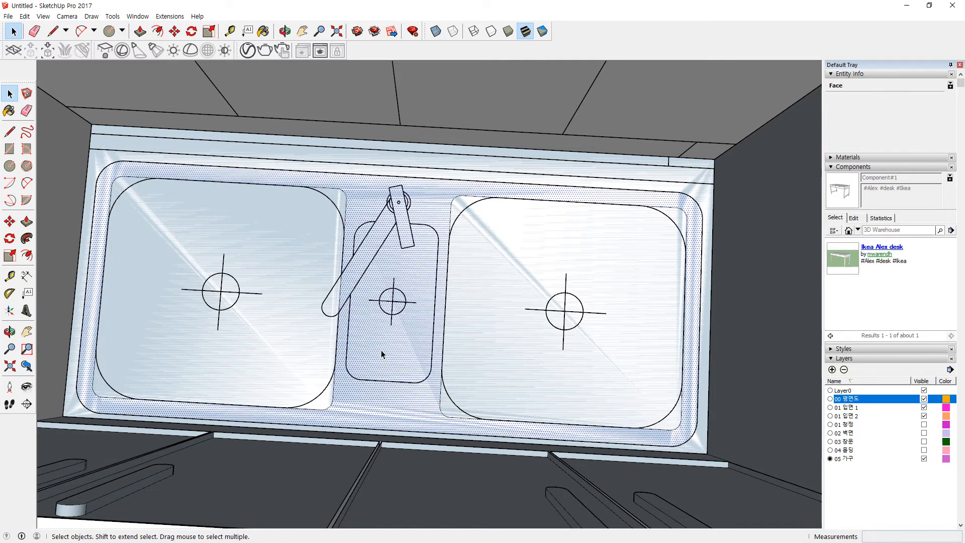
{"action": "middle_click_drag", "start_coordinate": [403, 346], "coordinate": [382, 318]}
{"action": "triple_click", "coordinate": [410, 295]}
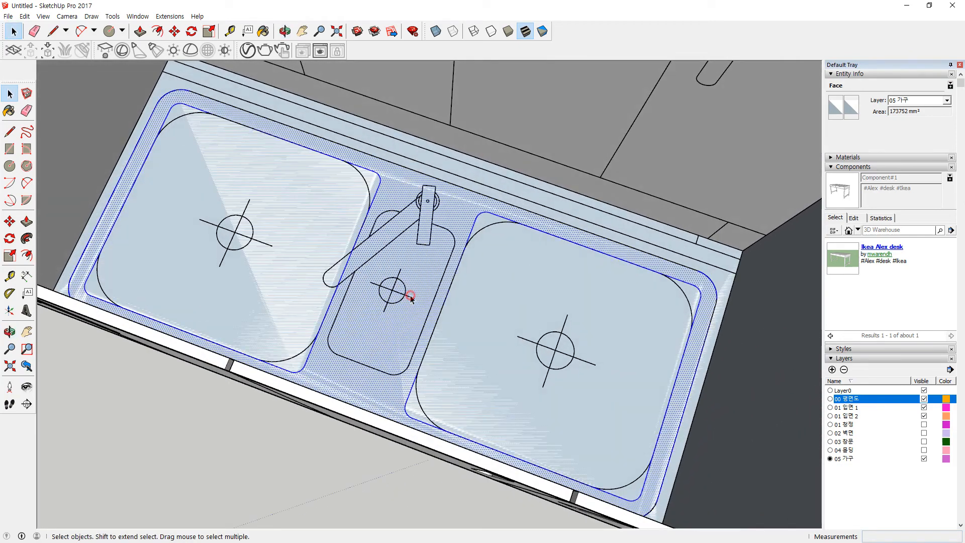
{"action": "scroll", "coordinate": [589, 384], "scroll_direction": "down", "scroll_amount": 2}
{"action": "middle_click_drag", "start_coordinate": [589, 384], "coordinate": [529, 361]}
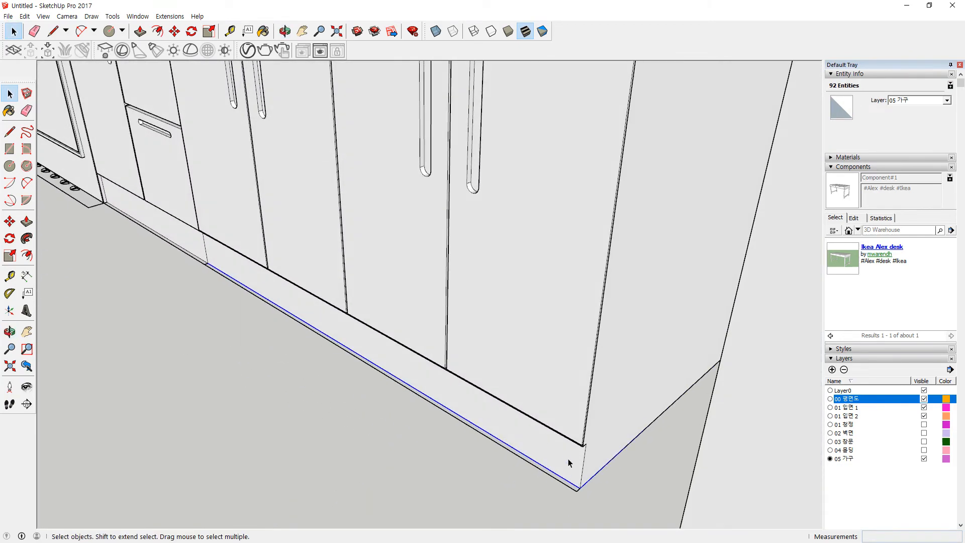
Step: Move the selected sink geometry down onto the base cabinets
{"action": "key", "text": "m"}
{"action": "left_click", "coordinate": [580, 488]}
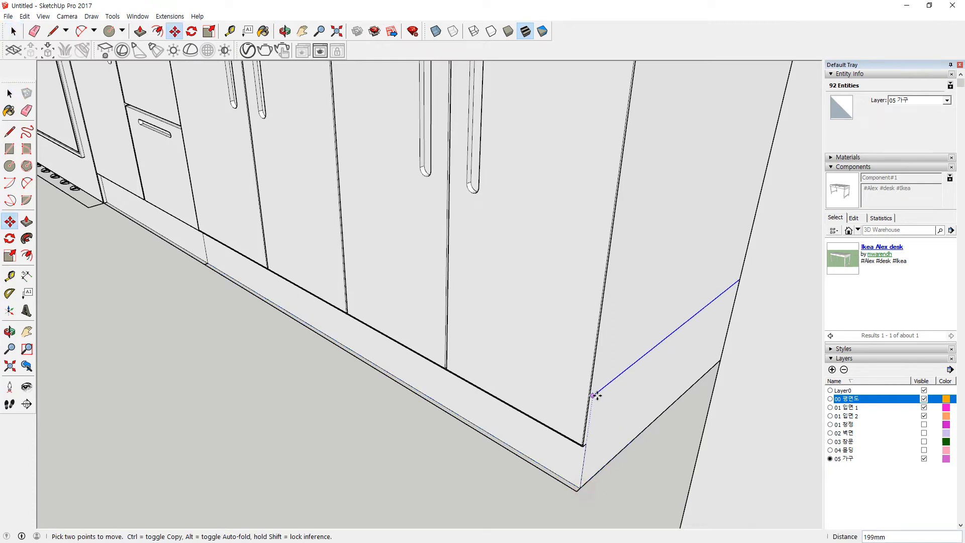
{"action": "middle_click_drag", "start_coordinate": [595, 293], "coordinate": [586, 387]}
{"action": "left_click", "coordinate": [588, 411]}
{"action": "middle_click_drag", "start_coordinate": [482, 379], "coordinate": [137, 370]}
Step: Lower the countertop's front edge to sit at the cabinet corner
{"action": "key", "text": "space"}
{"action": "key", "text": "Escape"}
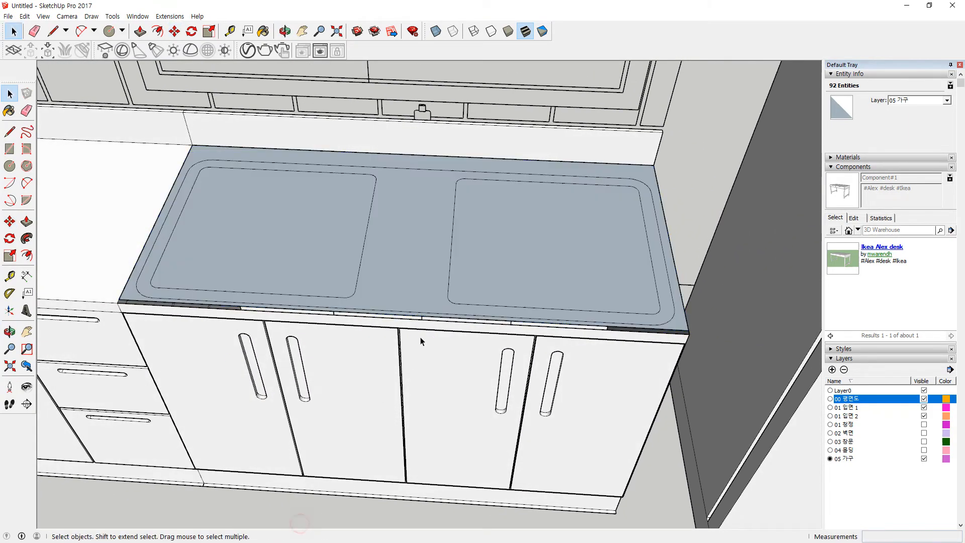
{"action": "scroll", "coordinate": [403, 362], "scroll_direction": "up", "scroll_amount": 3}
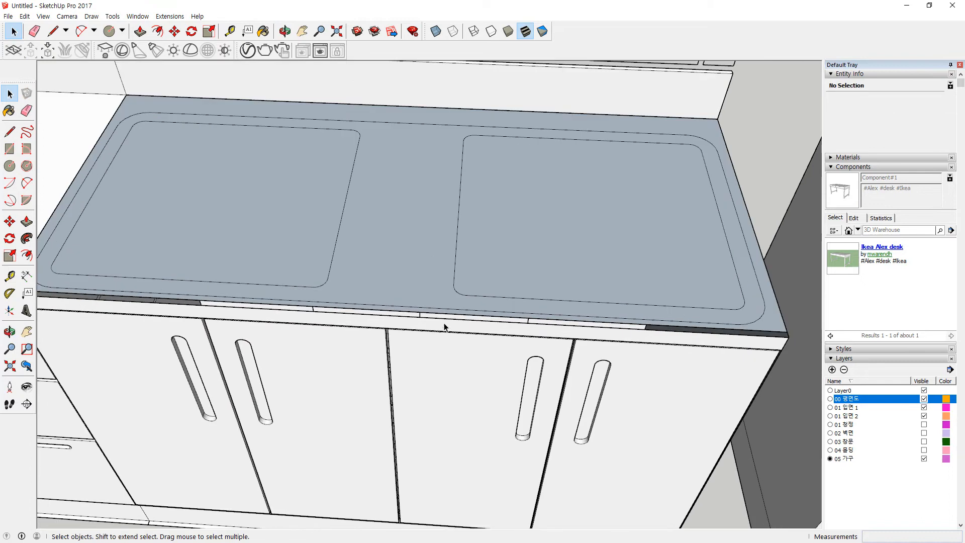
{"action": "left_click", "coordinate": [709, 330]}
{"action": "key", "text": "m"}
{"action": "left_click", "coordinate": [788, 332]}
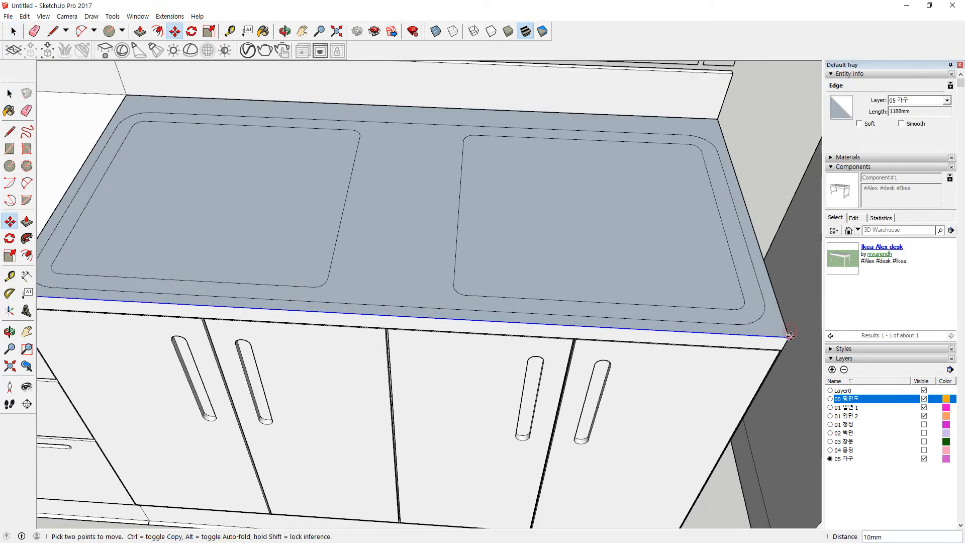
{"action": "left_click", "coordinate": [789, 336]}
Step: Reverse the countertop's faces so they show white
{"action": "key", "text": "space"}
{"action": "left_click", "coordinate": [337, 235]}
{"action": "triple_click", "coordinate": [408, 237]}
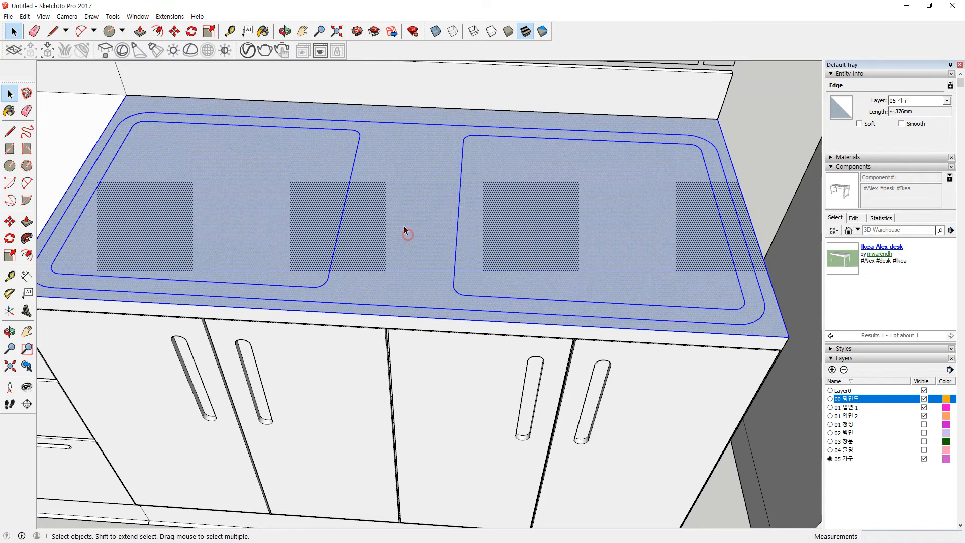
{"action": "right_click", "coordinate": [402, 225]}
{"action": "left_click", "coordinate": [438, 333]}
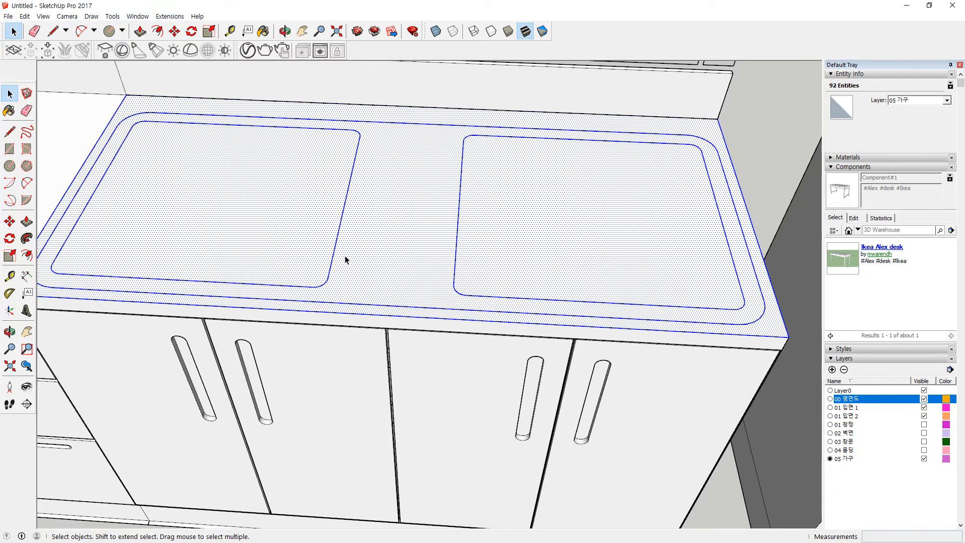
Step: Push the left basin down 50 mm and the right basin down 30 mm
{"action": "left_click", "coordinate": [247, 236]}
{"action": "key", "text": "p"}
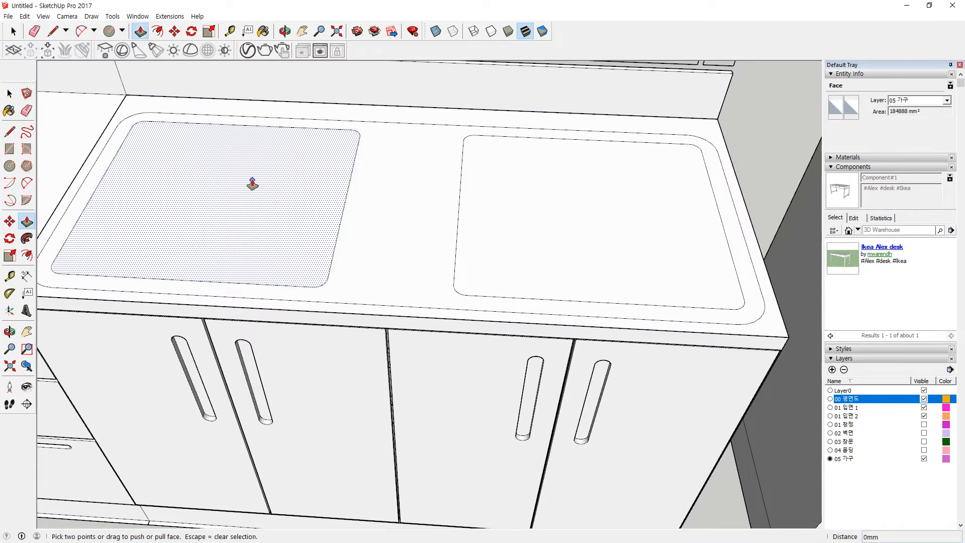
{"action": "left_click", "coordinate": [252, 184]}
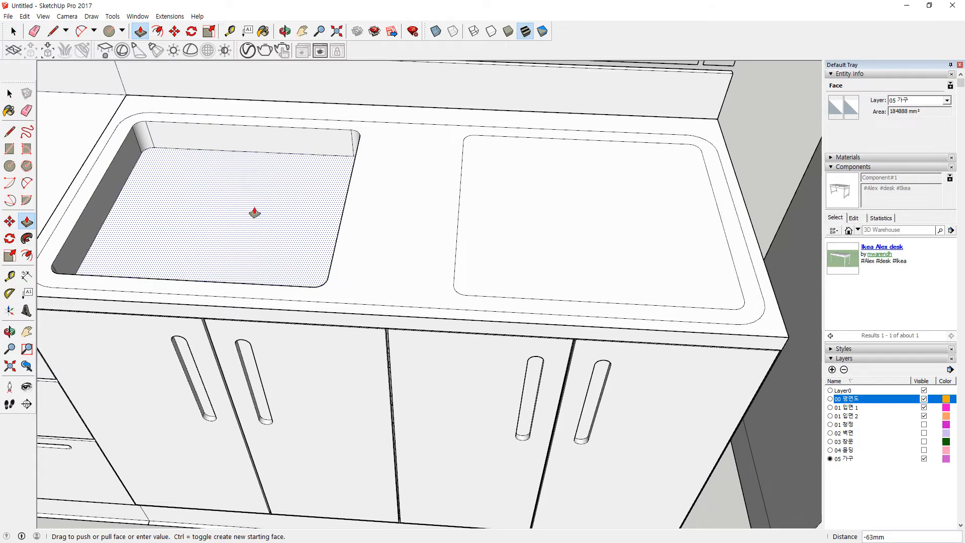
{"action": "key", "text": "Return"}
{"action": "left_click", "coordinate": [544, 198]}
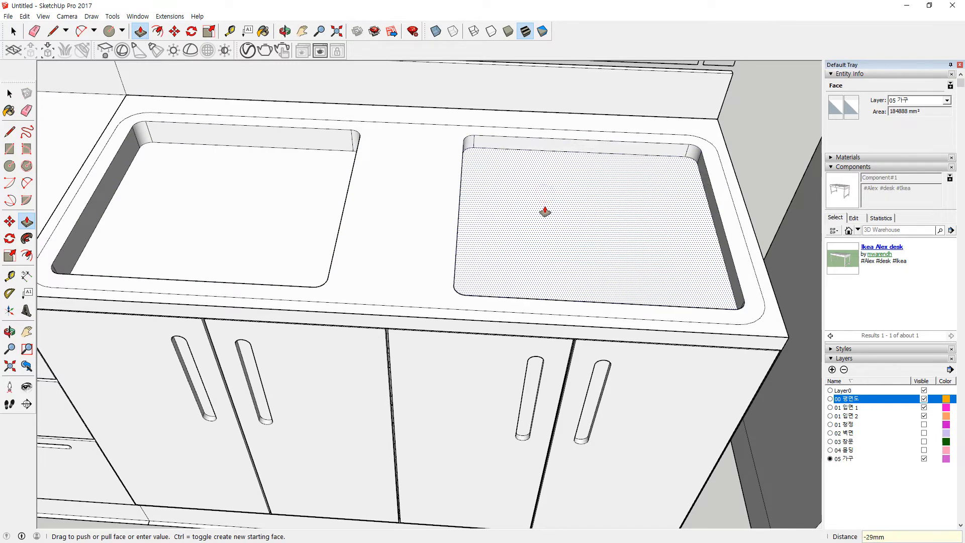
{"action": "middle_click_drag", "start_coordinate": [545, 211], "coordinate": [455, 276]}
{"action": "left_click", "coordinate": [317, 154]}
{"action": "left_click", "coordinate": [313, 176]}
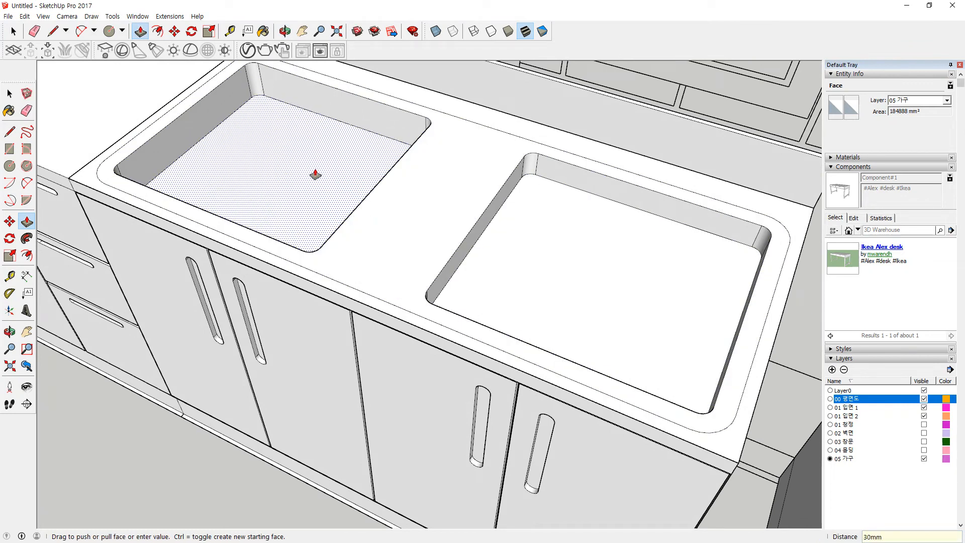
{"action": "left_click", "coordinate": [602, 220]}
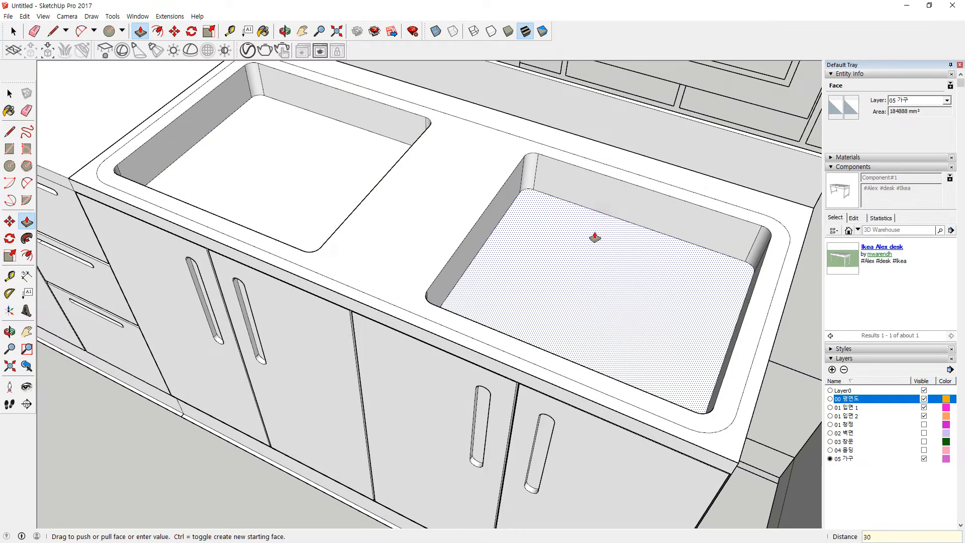
{"action": "key", "text": "Return"}
Step: Select the countertop geometry, then clear it and orbit to a lower front view
{"action": "key", "text": "space"}
{"action": "left_click", "coordinate": [222, 470]}
{"action": "scroll", "coordinate": [371, 350], "scroll_direction": "down", "scroll_amount": 5}
{"action": "triple_click", "coordinate": [383, 315]}
{"action": "right_click", "coordinate": [383, 313]}
{"action": "left_click", "coordinate": [211, 420]}
{"action": "middle_click_drag", "start_coordinate": [211, 420], "coordinate": [496, 335]}
{"action": "scroll", "coordinate": [275, 287], "scroll_direction": "down", "scroll_amount": 2}
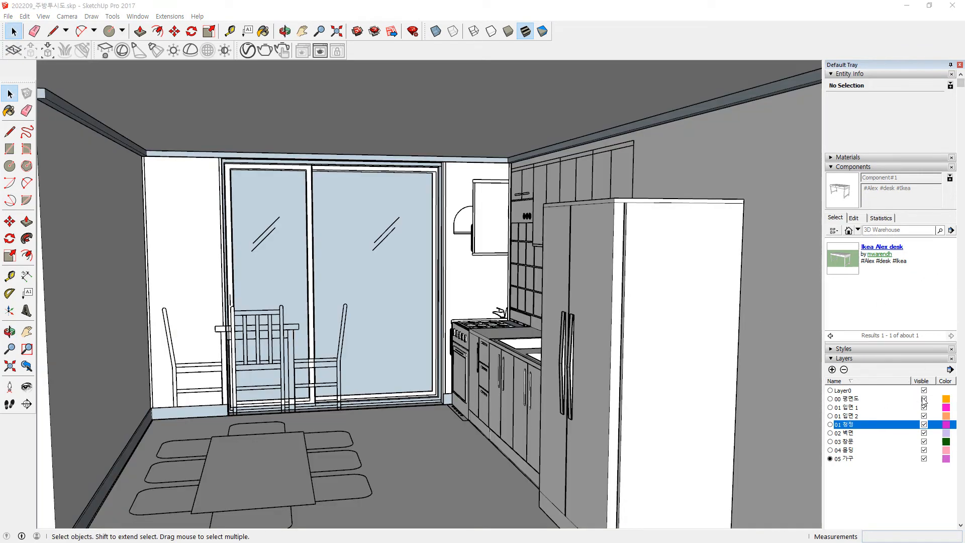
Step: Hide the 00 평면도, 01 입면 1 and 01 입면 2 layers, keeping the ceiling visible
{"action": "left_click", "coordinate": [924, 400]}
{"action": "left_click", "coordinate": [924, 408]}
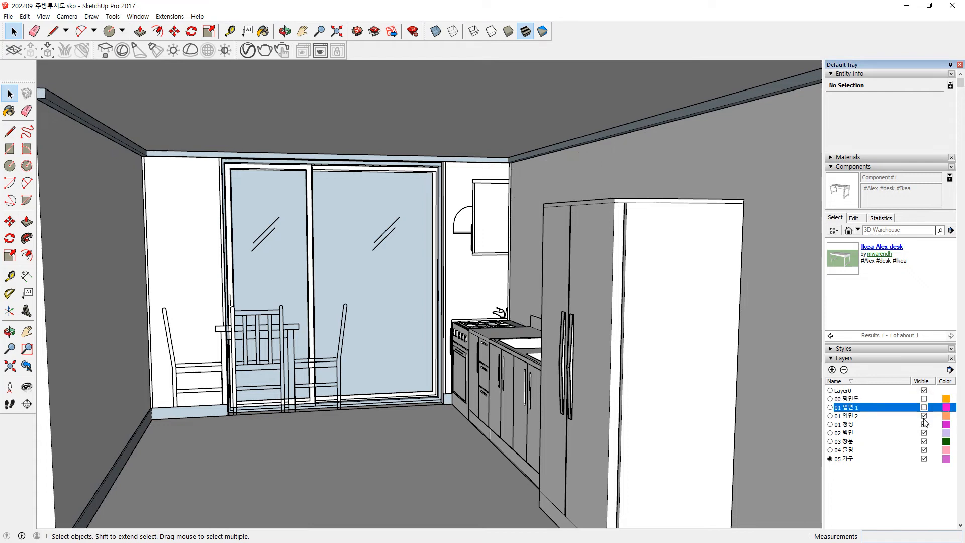
{"action": "left_click", "coordinate": [924, 416]}
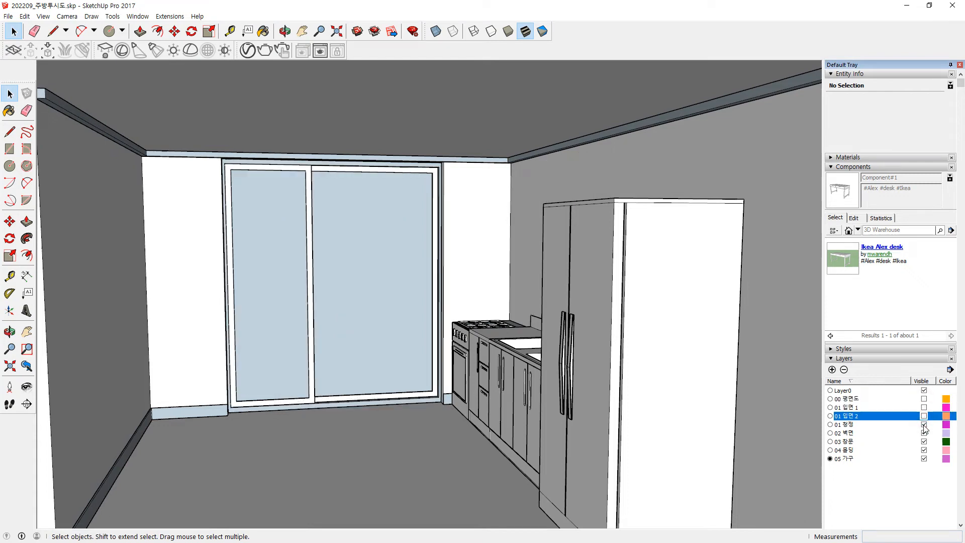
{"action": "left_click", "coordinate": [924, 425]}
{"action": "left_click", "coordinate": [924, 424]}
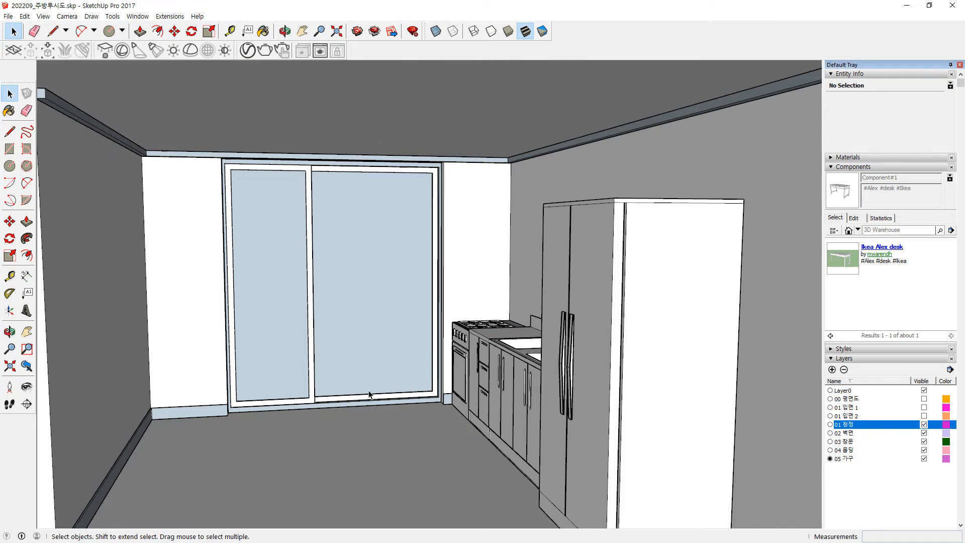
{"action": "middle_click_drag", "start_coordinate": [550, 403], "coordinate": [565, 406]}
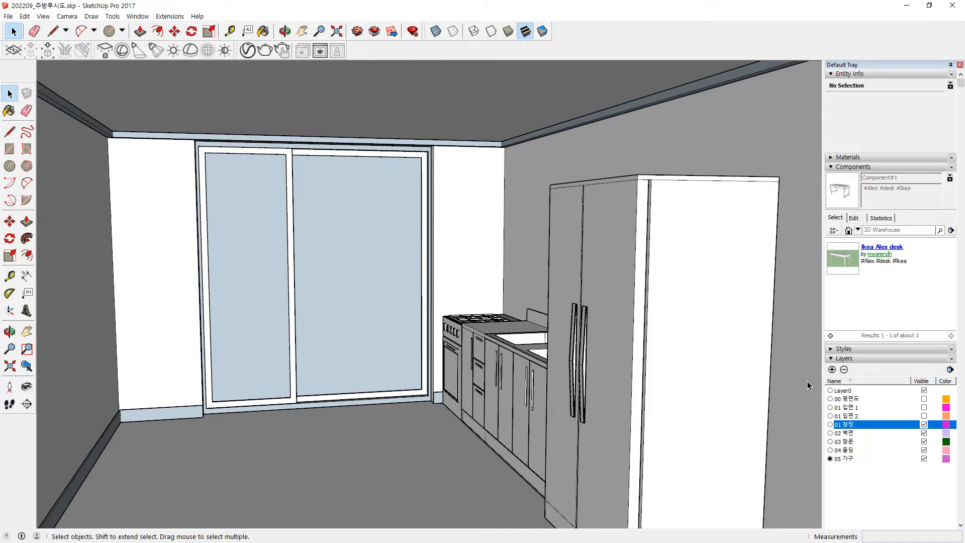
Step: Run a V-Ray render of the kitchen view, then close the frame buffer and progress windows
{"action": "left_click", "coordinate": [265, 50]}
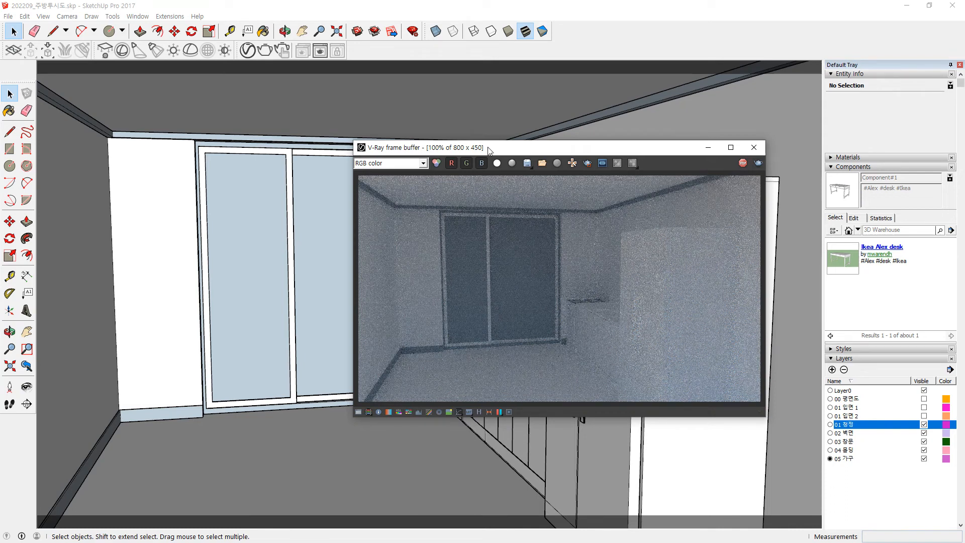
{"action": "left_click_drag", "start_coordinate": [0, 221], "coordinate": [187, 145]}
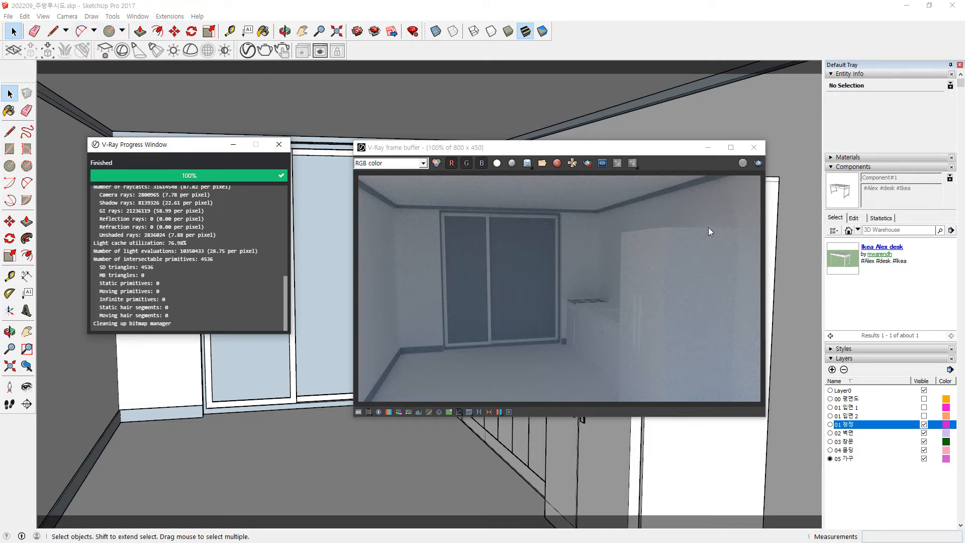
{"action": "left_click", "coordinate": [753, 148]}
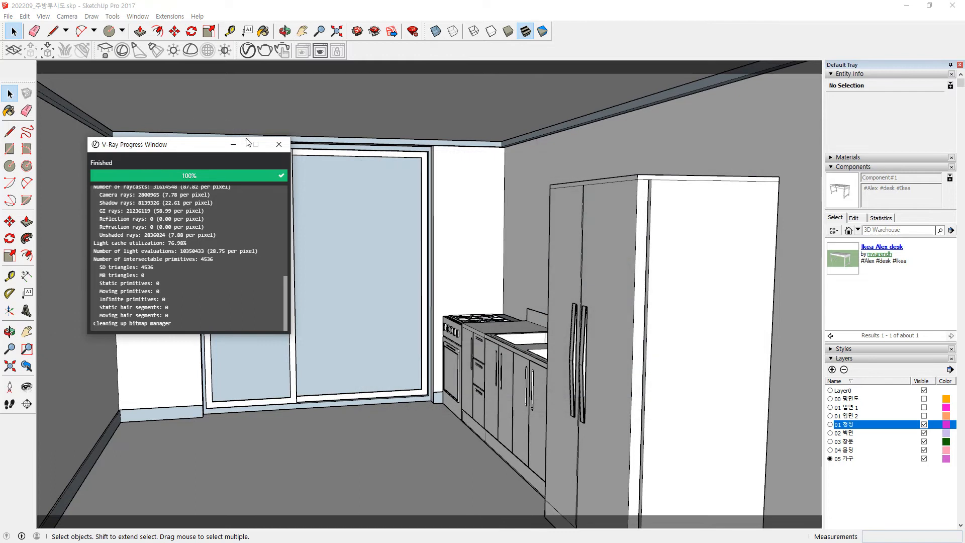
{"action": "left_click", "coordinate": [283, 146]}
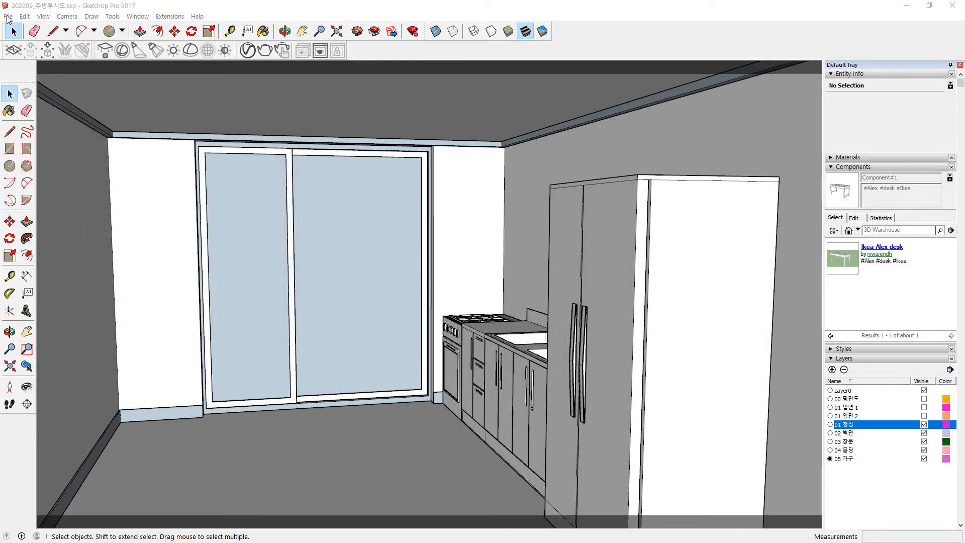
Step: Open the 2D Graphic export dialog, review its file types, then switch to a blank Notepad
{"action": "left_click", "coordinate": [7, 17]}
{"action": "mouse_move", "coordinate": [57, 172]}
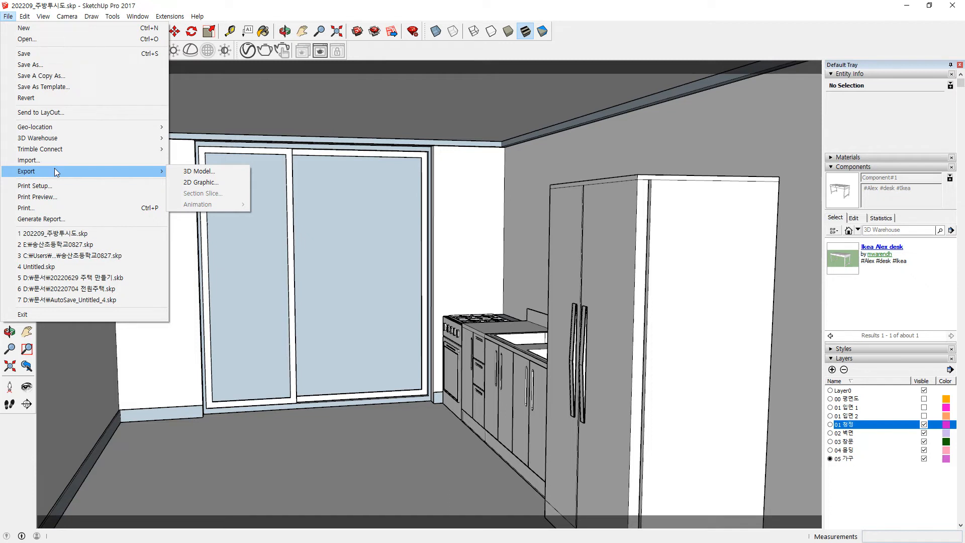
{"action": "left_click", "coordinate": [216, 182]}
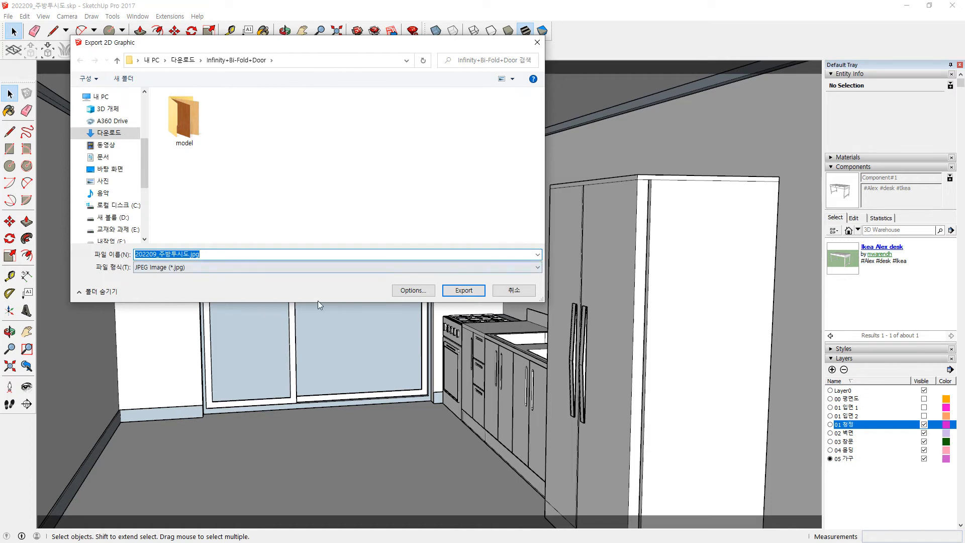
{"action": "left_click", "coordinate": [352, 268]}
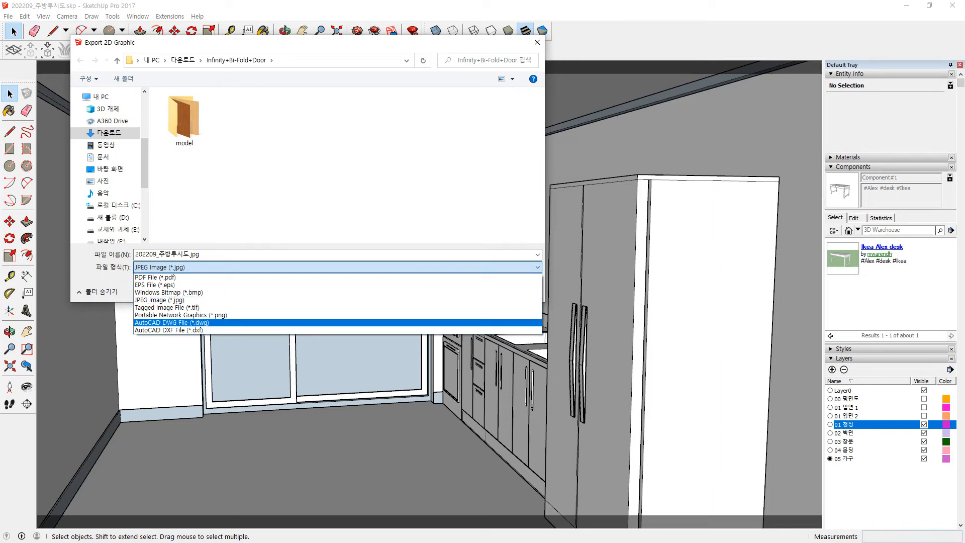
{"action": "key", "text": "alt+Tab"}
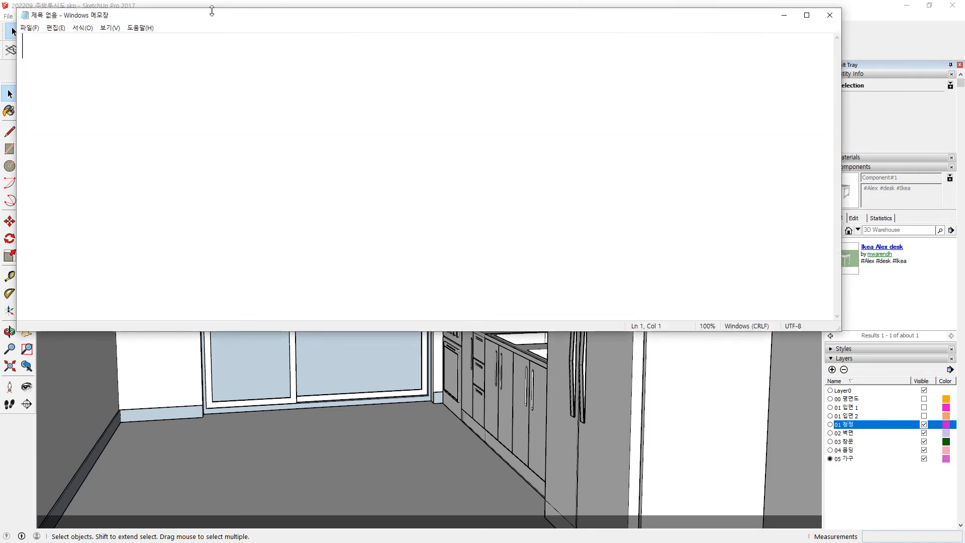
Step: In Notepad, list '8bit format', '16bit', '24bit' and '32bit' on separate lines
{"action": "mouse_move", "coordinate": [220, 21]}
{"action": "left_mouse_down"}
{"action": "mouse_move", "coordinate": [406, 259]}
{"action": "mouse_move", "coordinate": [430, 276]}
{"action": "mouse_move", "coordinate": [539, 220]}
{"action": "left_mouse_up"}
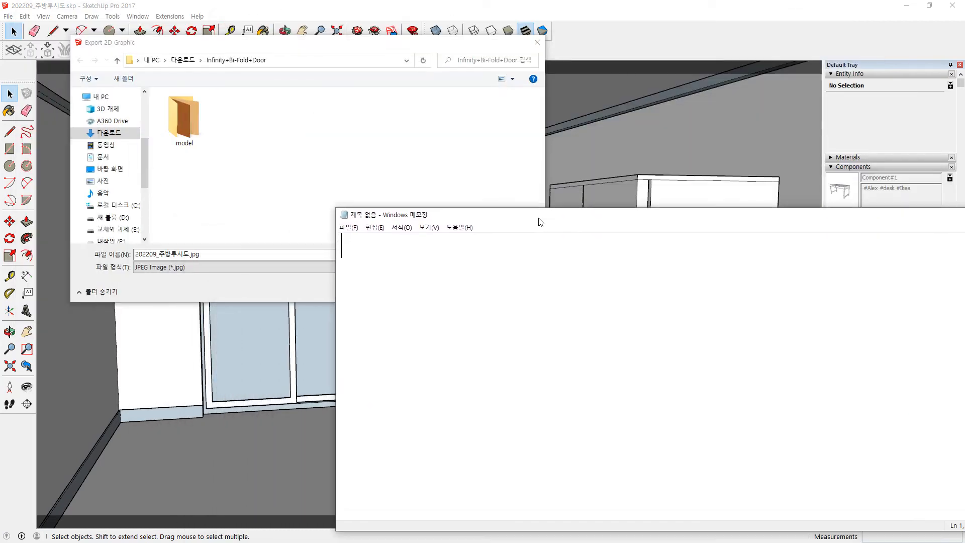
{"action": "type", "text": "8bit format"}
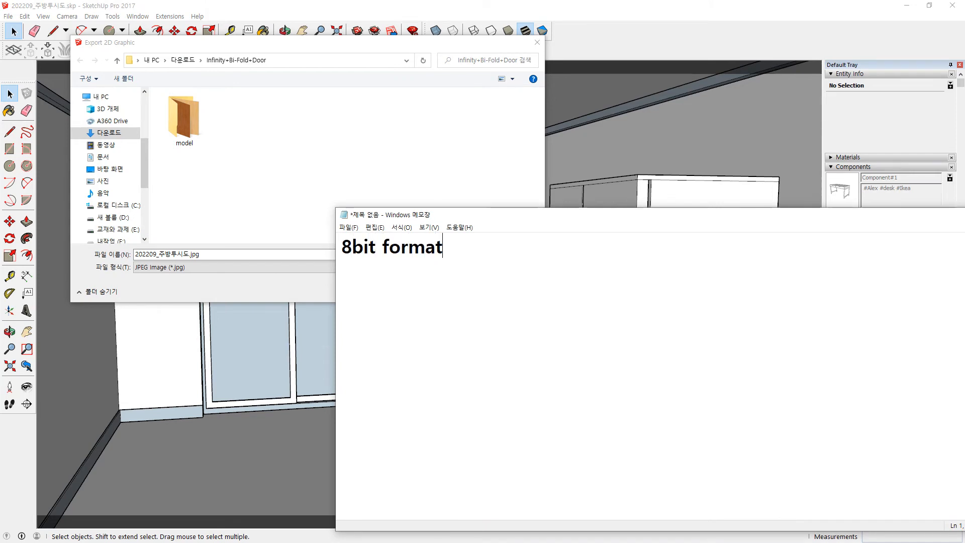
{"action": "key", "text": "Return"}
{"action": "type", "text": "16bit"}
{"action": "key", "text": "Return"}
{"action": "type", "text": "32bit"}
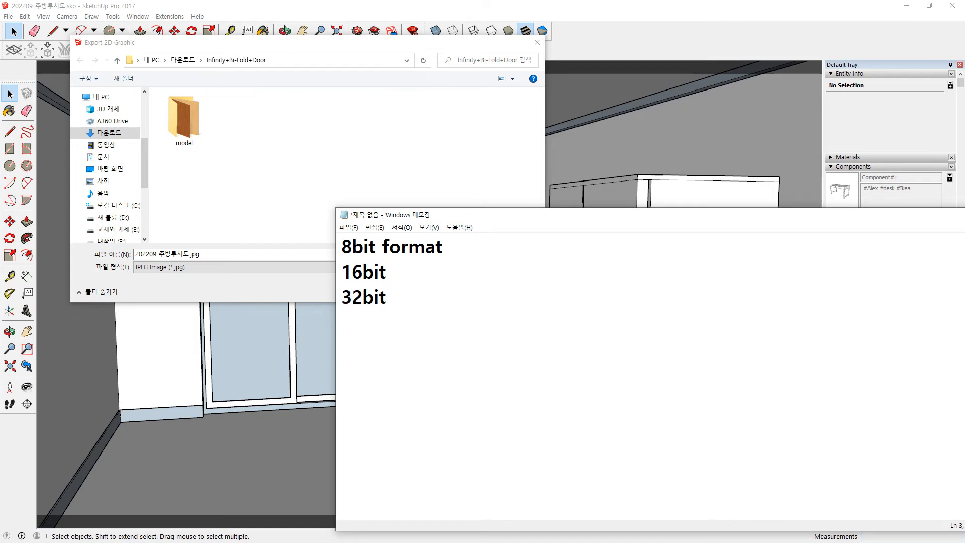
{"action": "key", "text": "Up"}
{"action": "key", "text": "Return"}
{"action": "type", "text": "24bit"}
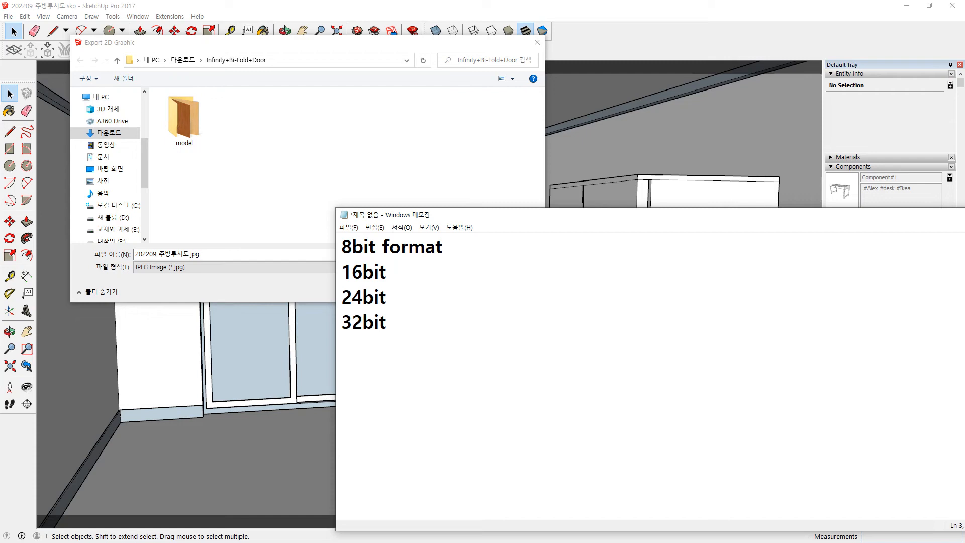
Step: Replace the word 'format' on the first line with '256 gif'
{"action": "key", "text": "Up"}
{"action": "key", "text": "Up"}
{"action": "key", "text": "Left"}
{"action": "key", "text": "End"}
{"action": "key", "text": "ctrl+shift+Left"}
{"action": "key", "text": "BackSpace"}
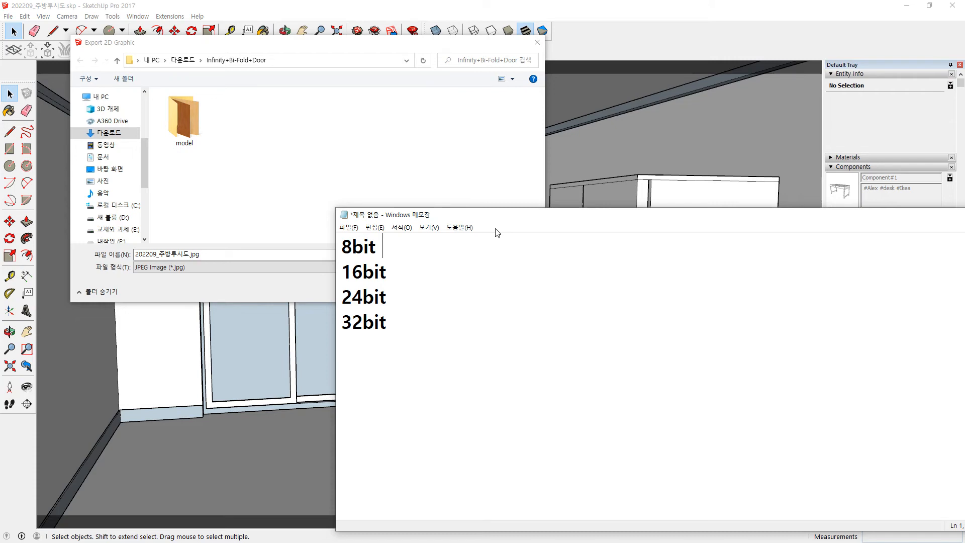
{"action": "type", "text": "256"}
{"action": "type", "text": "gif"}
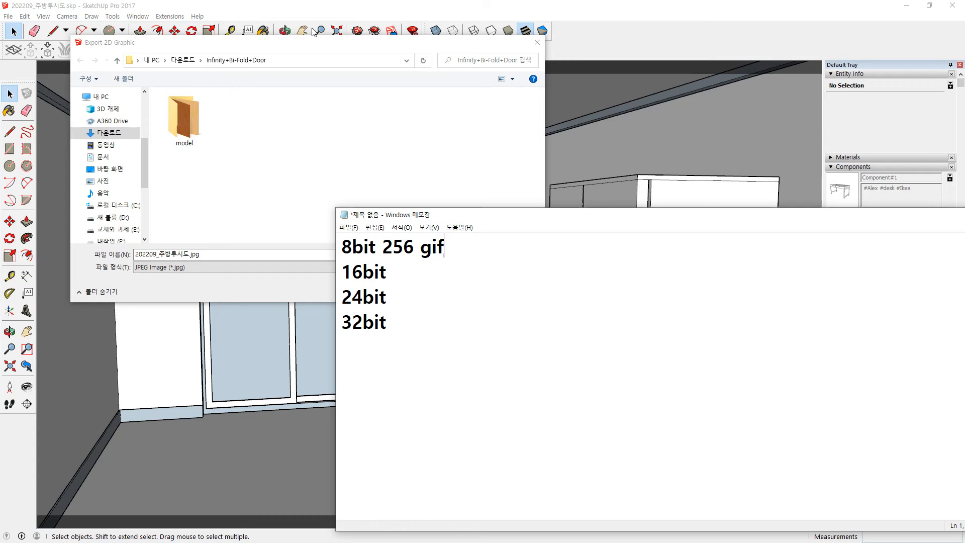
Step: Append '64,000 JPG' to the 16bit line
{"action": "key", "text": "Down"}
{"action": "type", "text": "6A"}
{"action": "key", "text": "BackSpace"}
{"action": "type", "text": "4,000"}
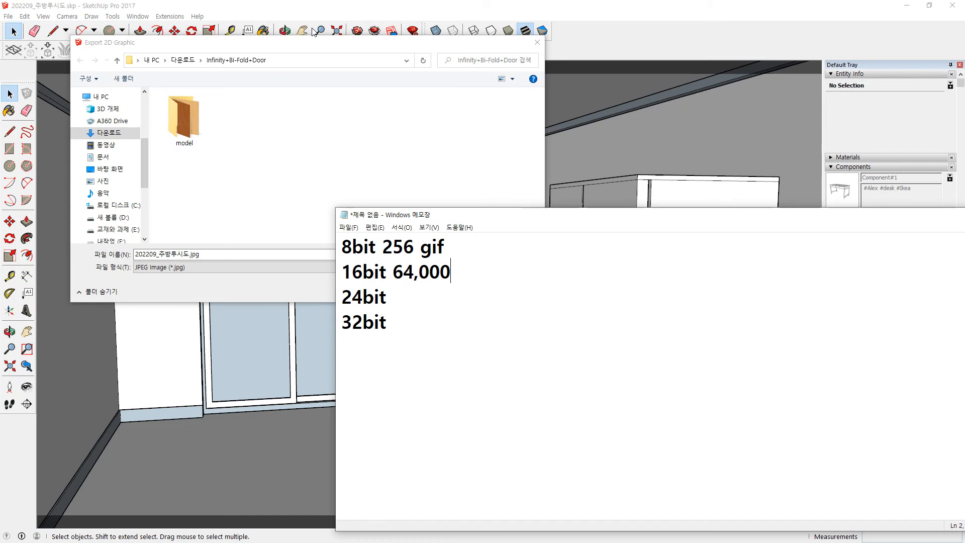
{"action": "type", "text": "JPG"}
Step: Append 'TRUE COLOR 1,600만개 TIF' to the 24bit line
{"action": "key", "text": "Down"}
{"action": "type", "text": "TRU"}
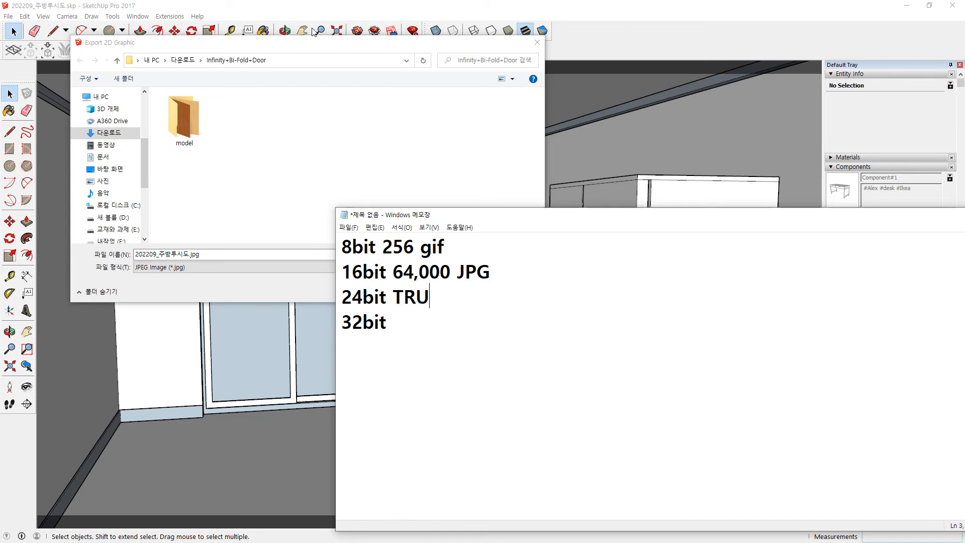
{"action": "type", "text": "E COLOR"}
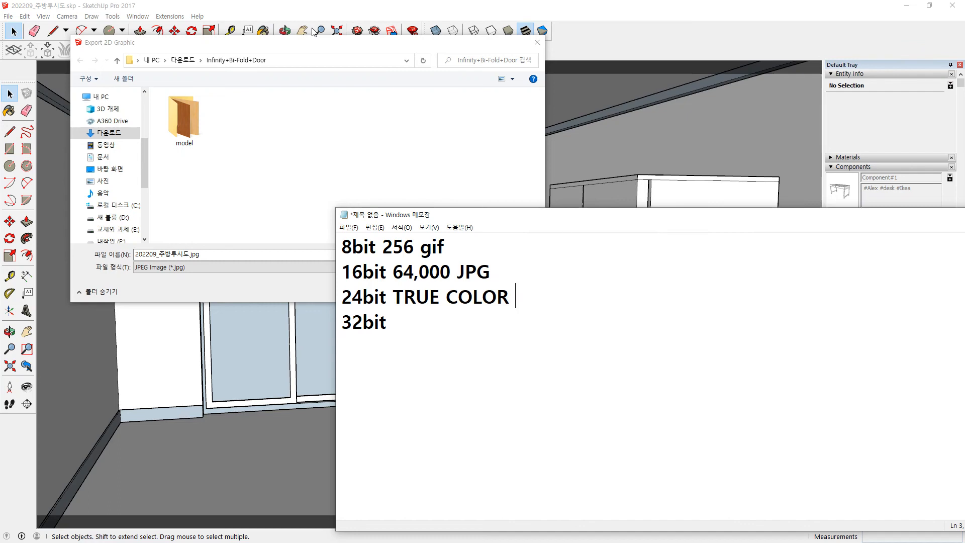
{"action": "type", "text": "1,600AKS"}
{"action": "key", "text": "BackSpace"}
{"action": "key", "text": "BackSpace"}
{"action": "key", "text": "BackSpace"}
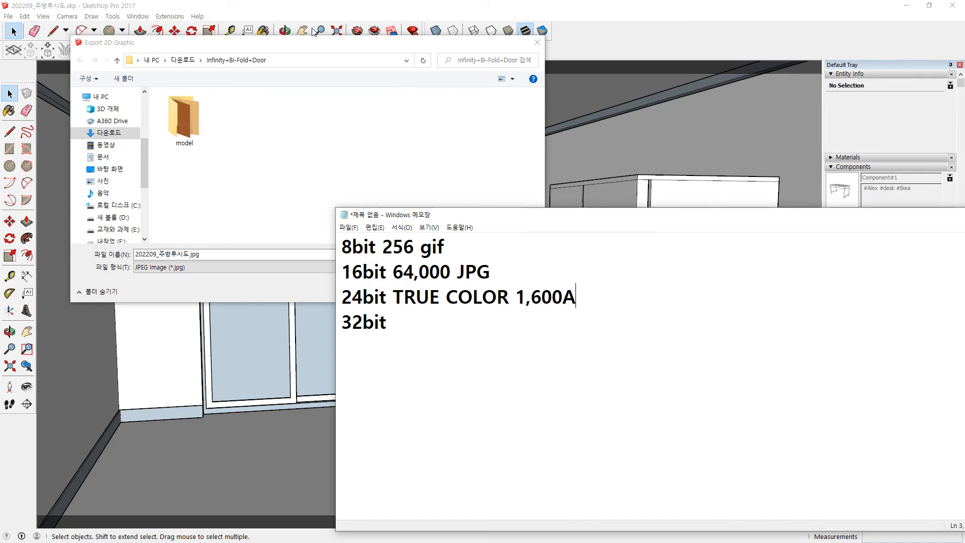
{"action": "type", "text": "만개"}
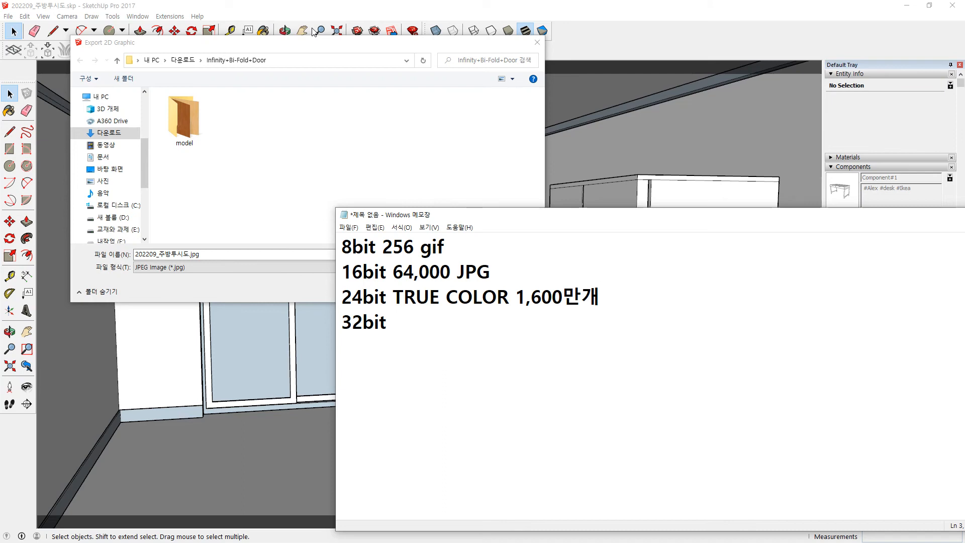
{"action": "type", "text": "TIF"}
Step: Append '24bit + 투명도(8bit) png, tga' to the 32bit line
{"action": "key", "text": "Down"}
{"action": "type", "text": "24BIT"}
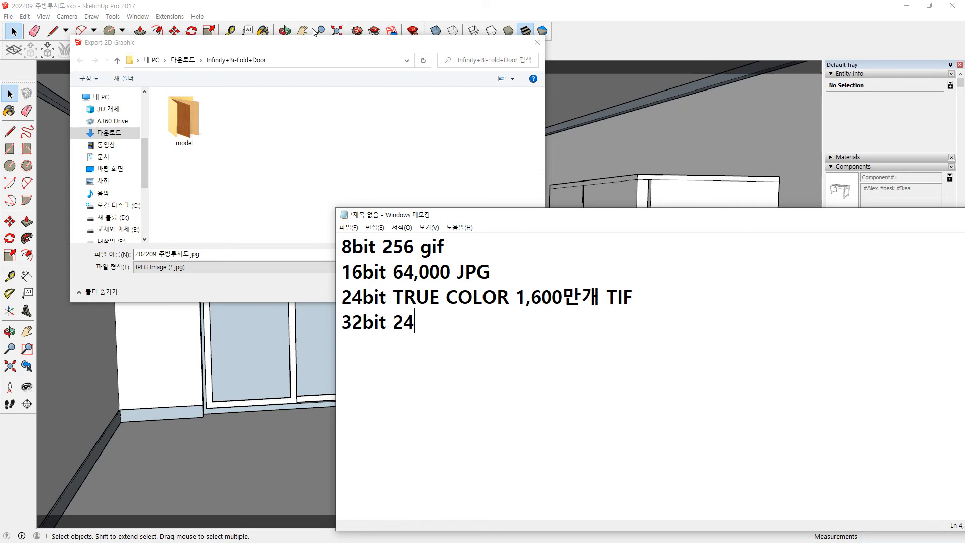
{"action": "key", "text": "BackSpace"}
{"action": "key", "text": "BackSpace"}
{"action": "key", "text": "BackSpace"}
{"action": "type", "text": "bit + 투명도"}
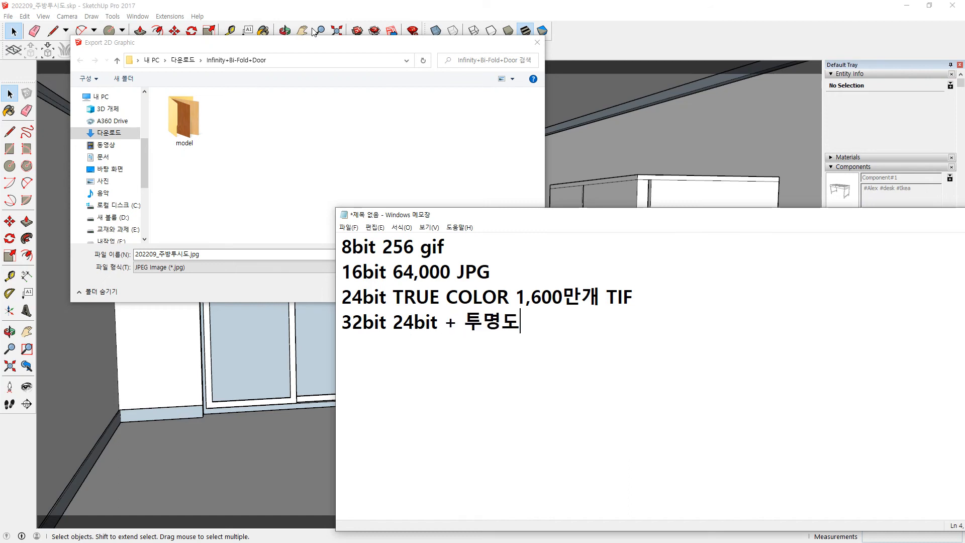
{"action": "type", "text": "(8bit)("}
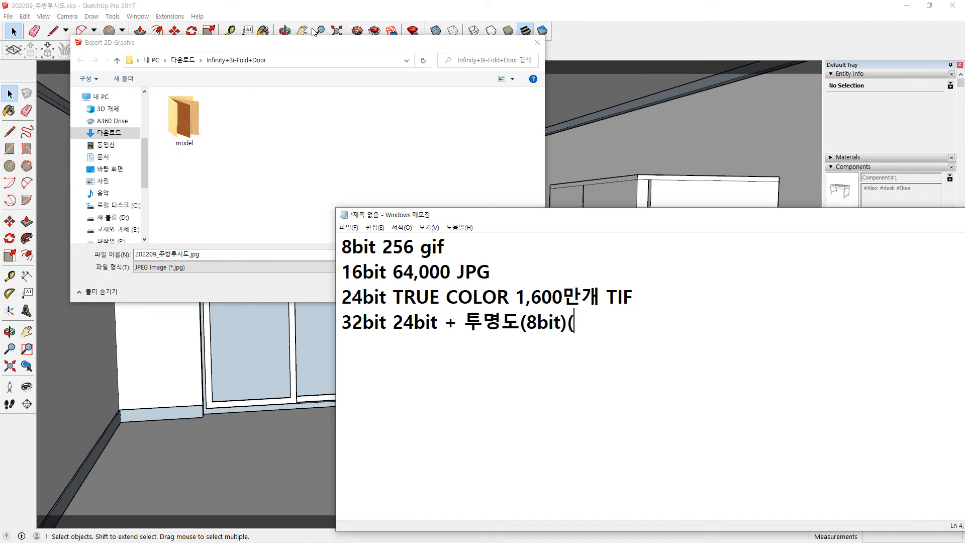
{"action": "key", "text": "BackSpace"}
{"action": "type", "text": "png, tg"}
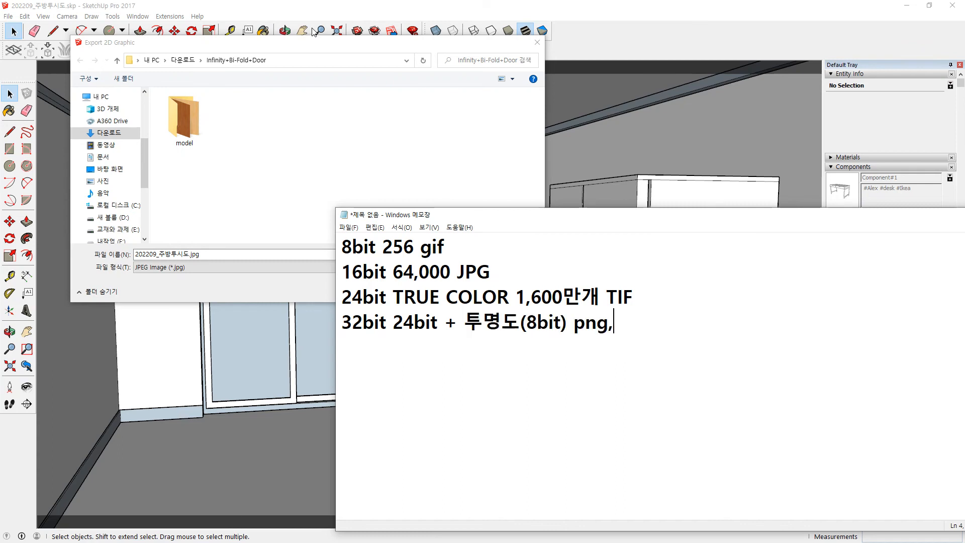
{"action": "type", "text": "a"}
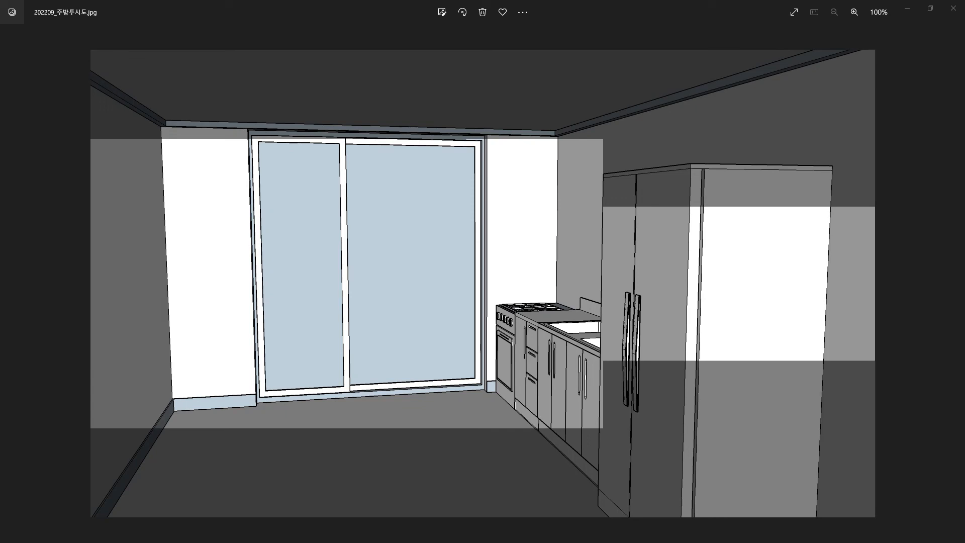
Step: Leave the kitchen image for the Modern House Project slideshow's 2F blue bedroom slide
{"action": "key", "text": "alt+Tab"}
{"action": "left_click", "coordinate": [407, 205]}
{"action": "key", "text": "Left"}
{"action": "left_click", "coordinate": [402, 206]}
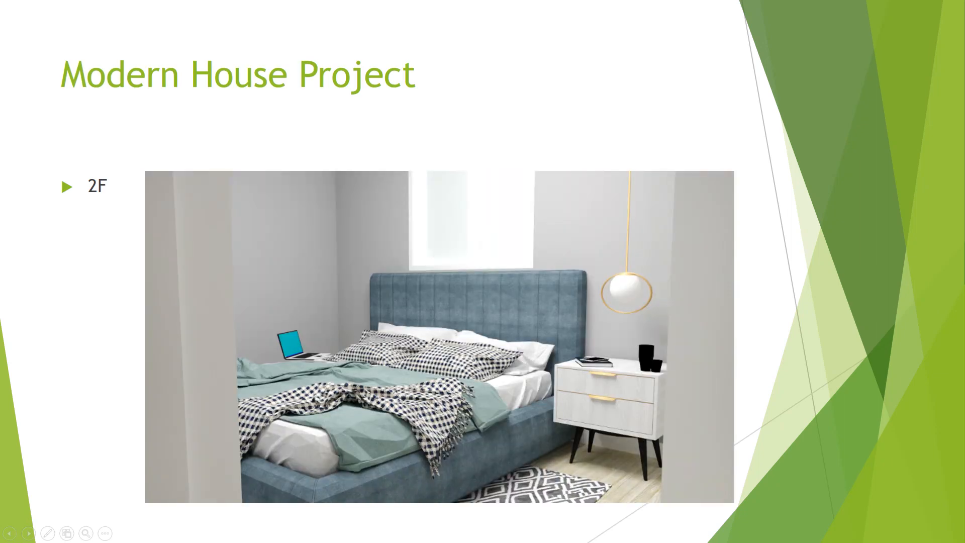